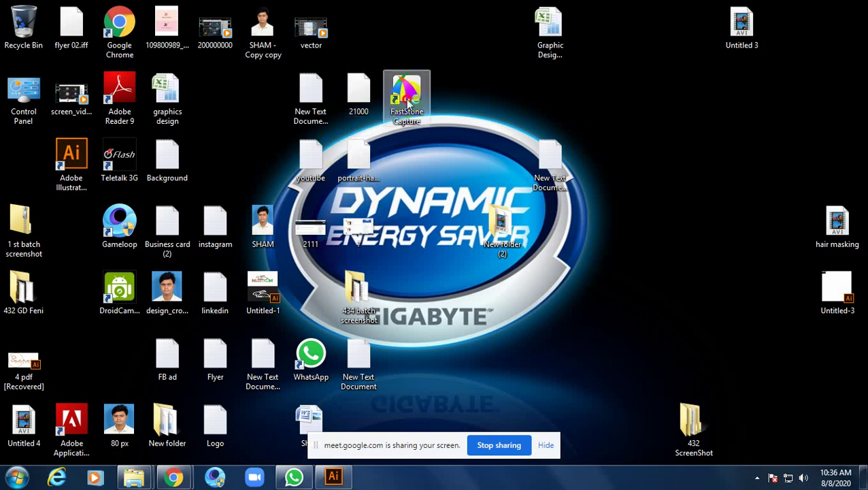
- From Illustrator's home screen, start a new document set to inches
left_click(333, 476)
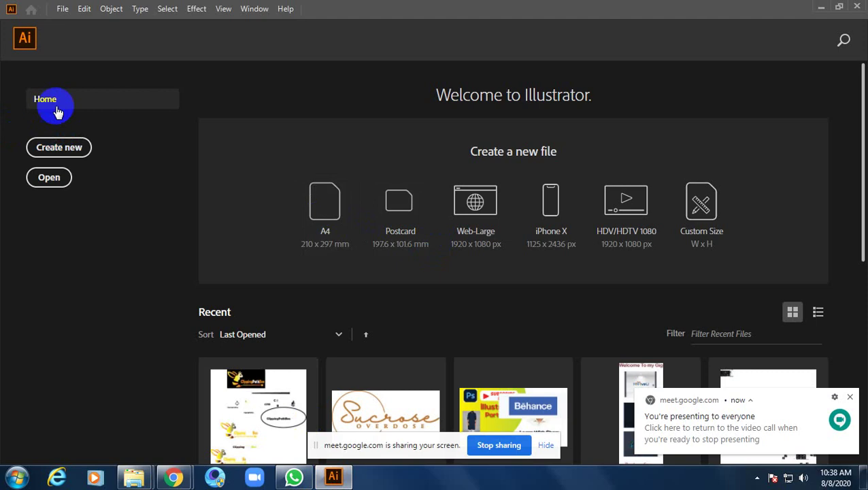
left_click(55, 147)
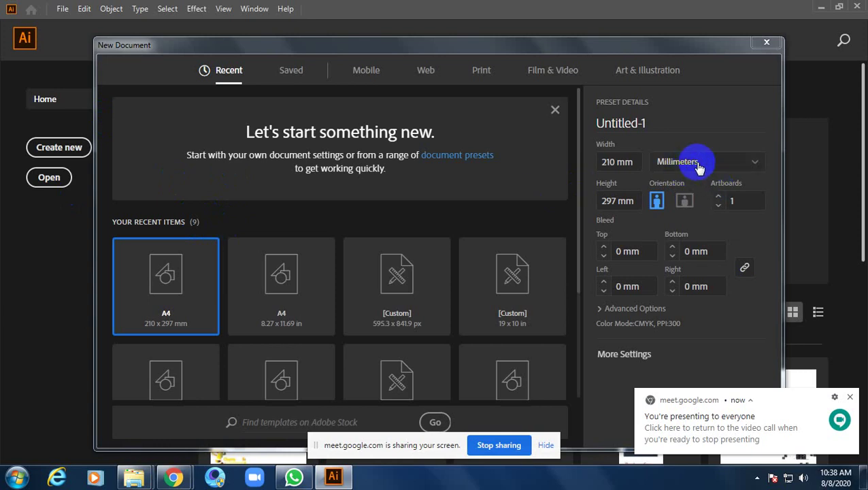
left_click(697, 164)
left_click(669, 227)
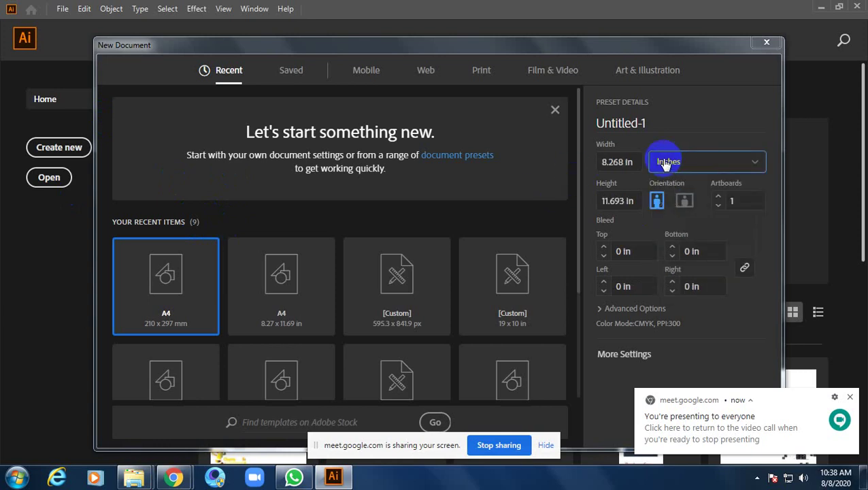
left_click(633, 162)
- Make it 11 × 8.5 in landscape with 0.125 in bleed, and create the document
left_click_drag(578, 161, 575, 162)
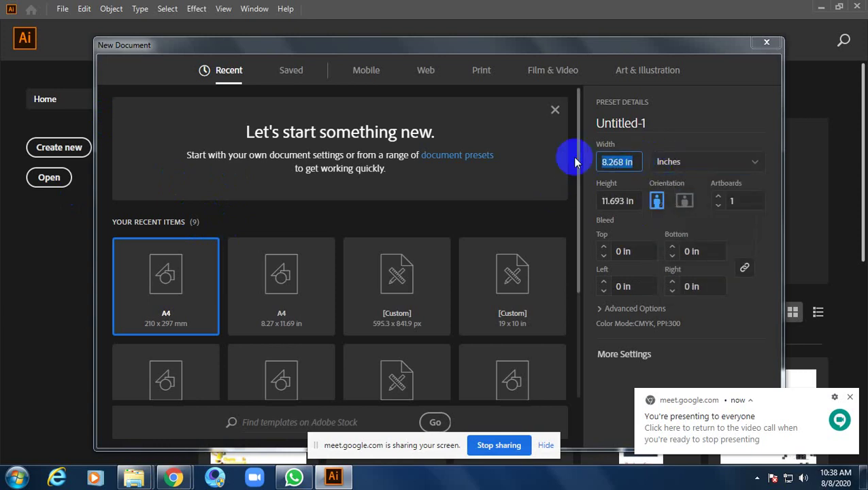
type("11")
left_click_drag(571, 200, 616, 197)
left_click(631, 195)
type("8.5")
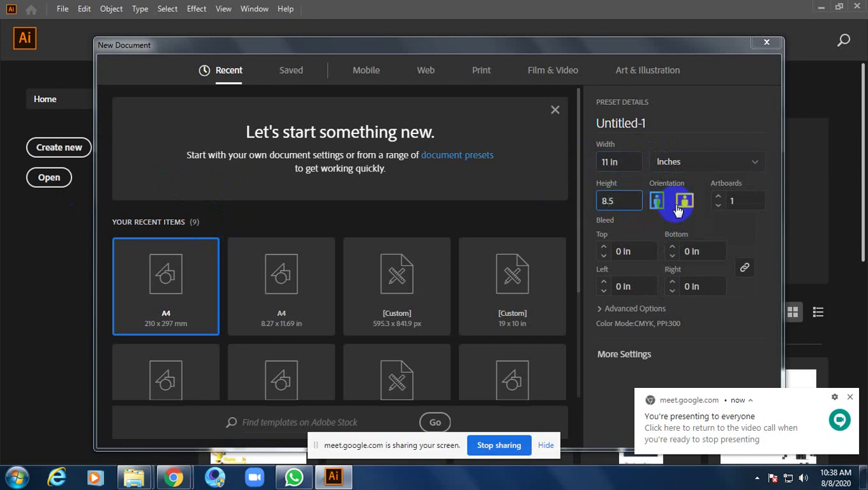
left_click(603, 247)
left_click(603, 248)
left_click(603, 257)
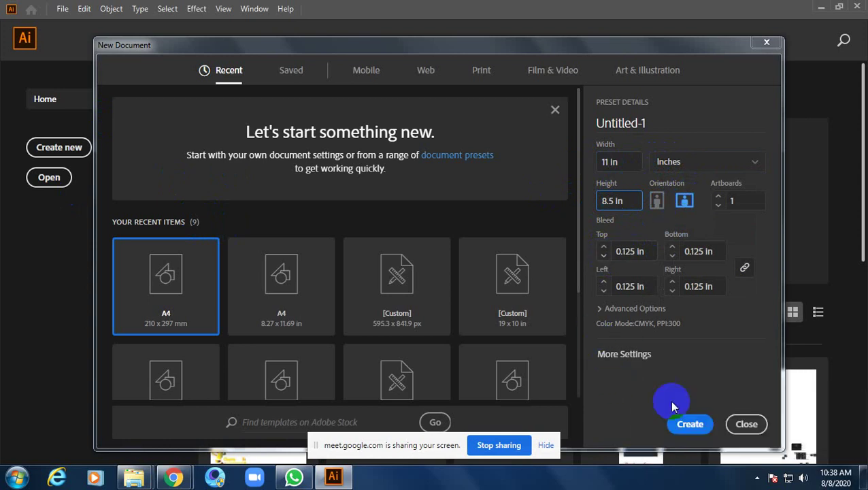
left_click(690, 424)
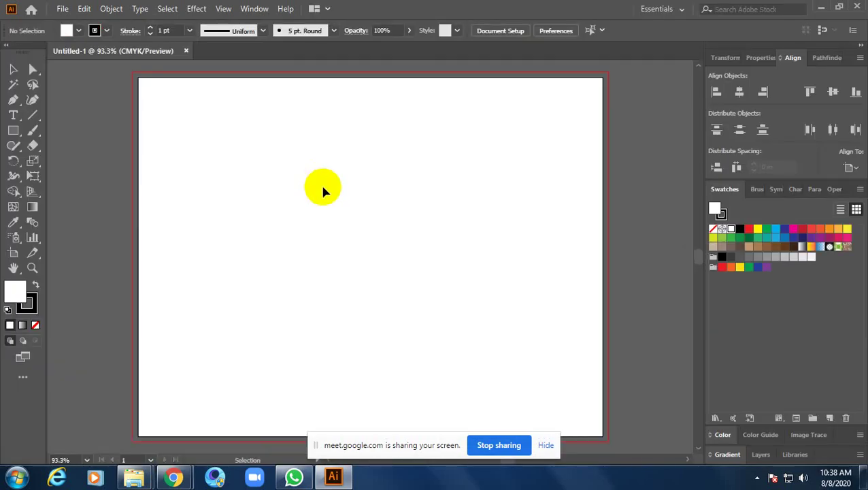
scroll(353, 189, "down", 2)
scroll(354, 195, "up", 1)
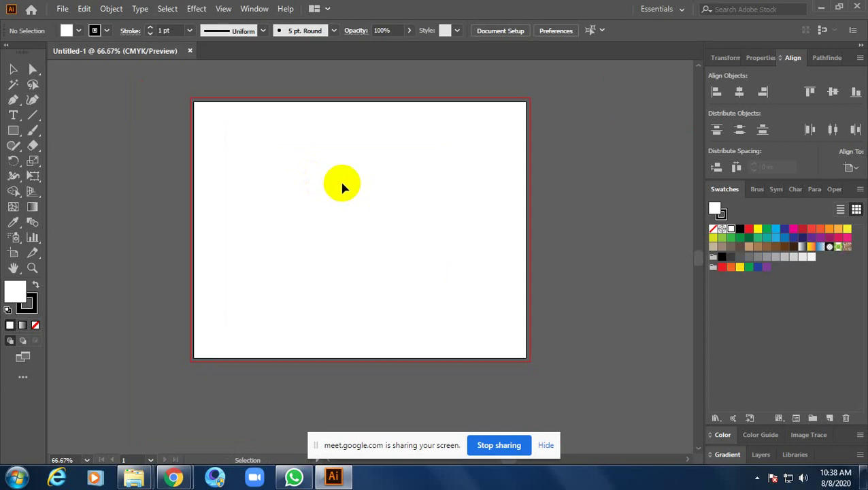
left_click(16, 130)
left_click(265, 175)
type("11/3")
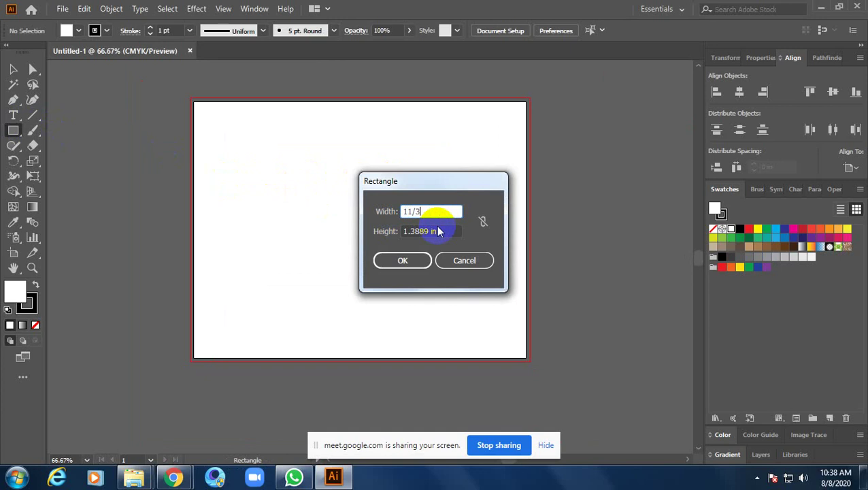
left_click(418, 258)
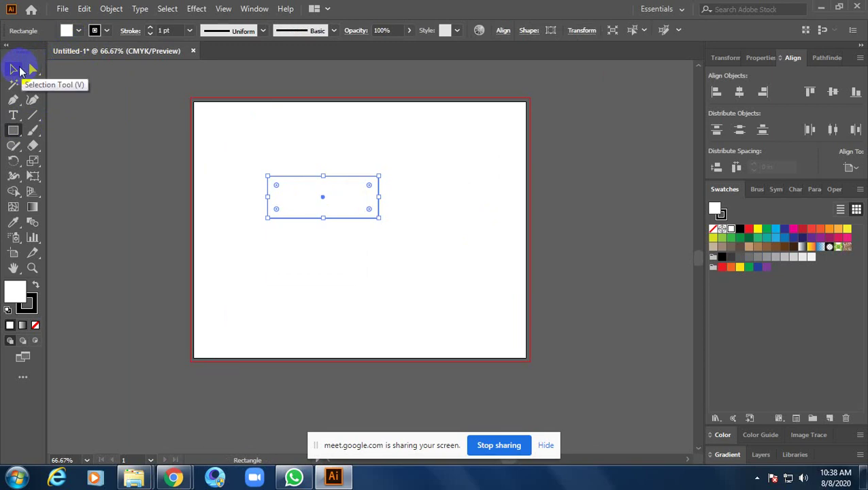
left_click(13, 69)
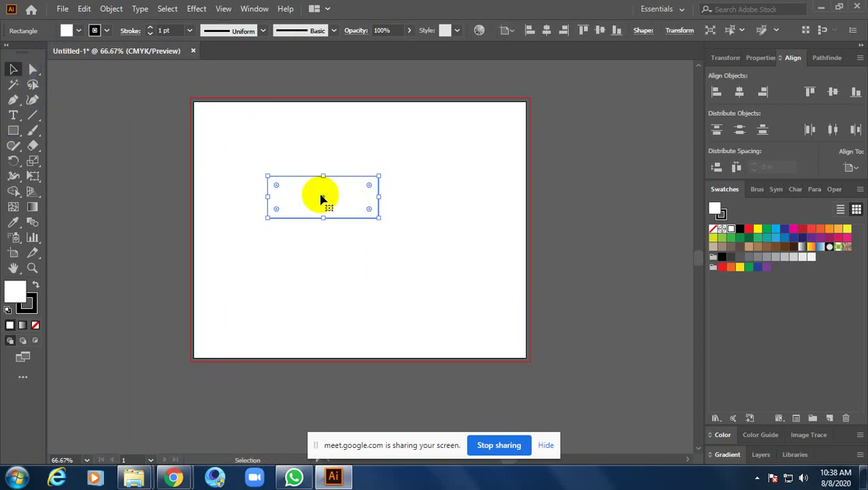
left_click_drag(344, 202, 274, 131)
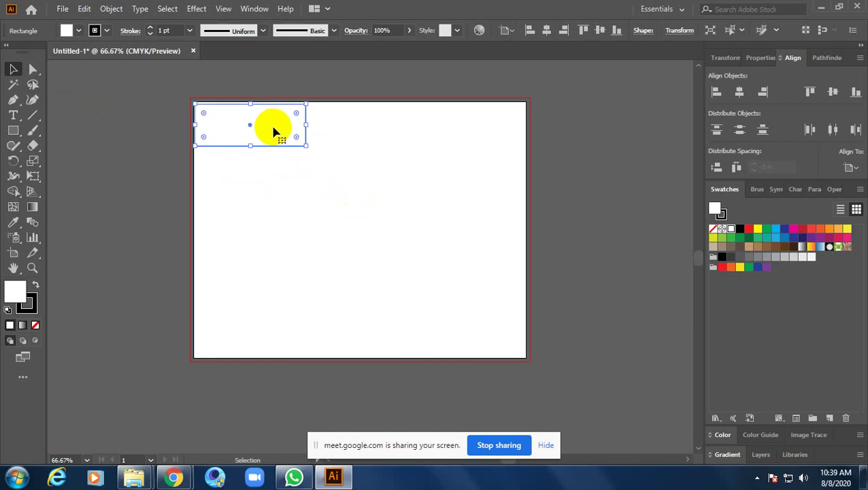
key("Delete")
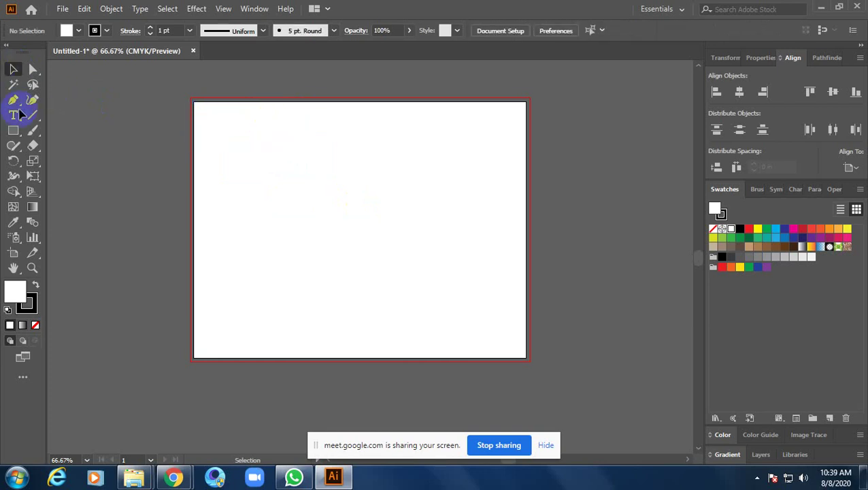
- Create a 3.67 × 8.5 in rectangle using the exact-size rectangle dialog
left_click(370, 219)
left_click_drag(416, 211, 448, 210)
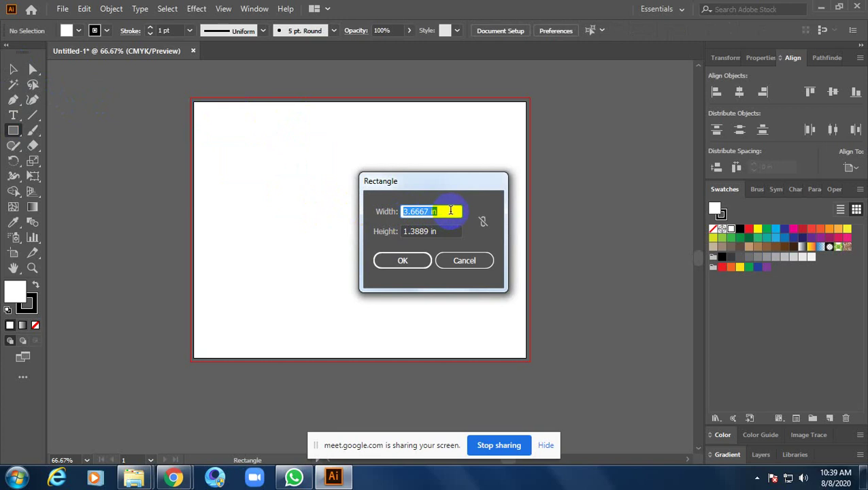
left_click(453, 207)
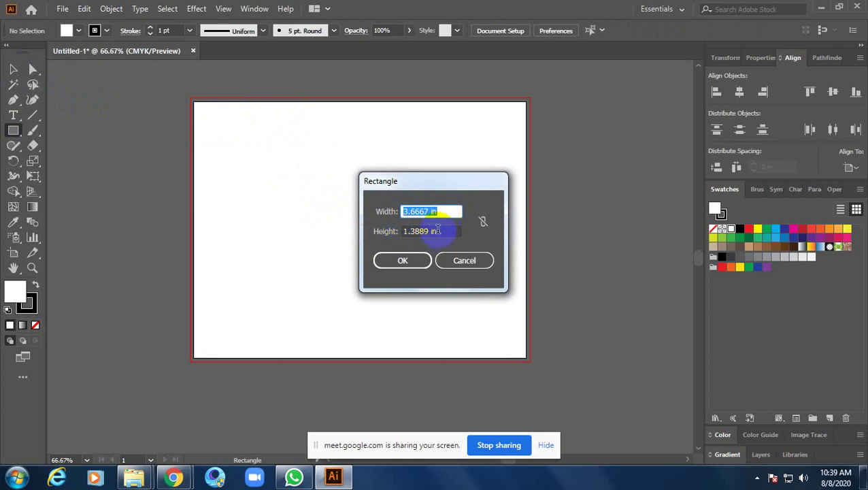
left_click_drag(445, 231, 368, 229)
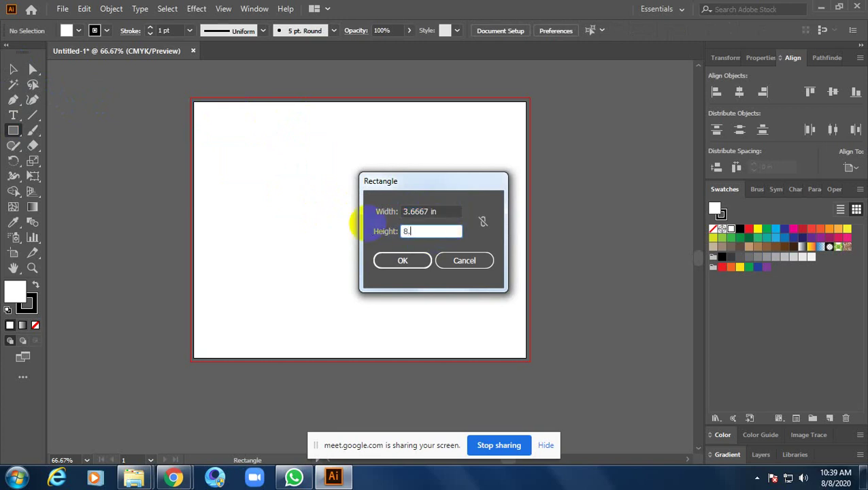
left_click(402, 260)
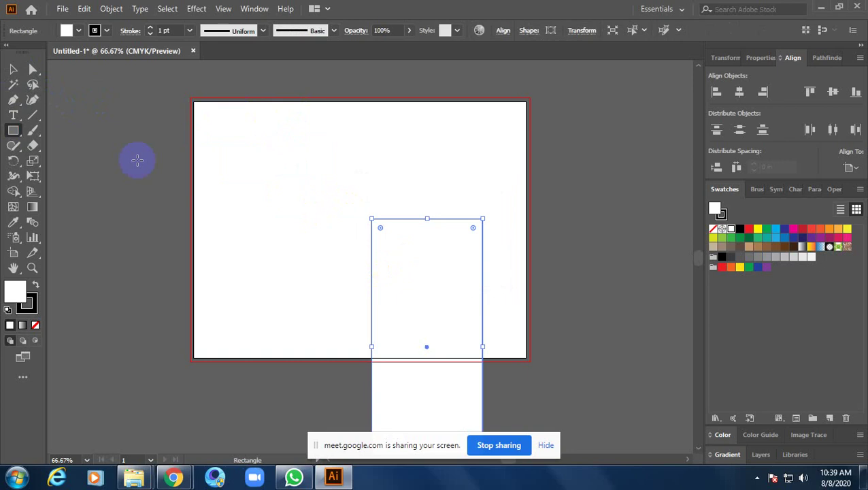
- Remove the rectangle's stroke and give it a tan fill
left_click(15, 72)
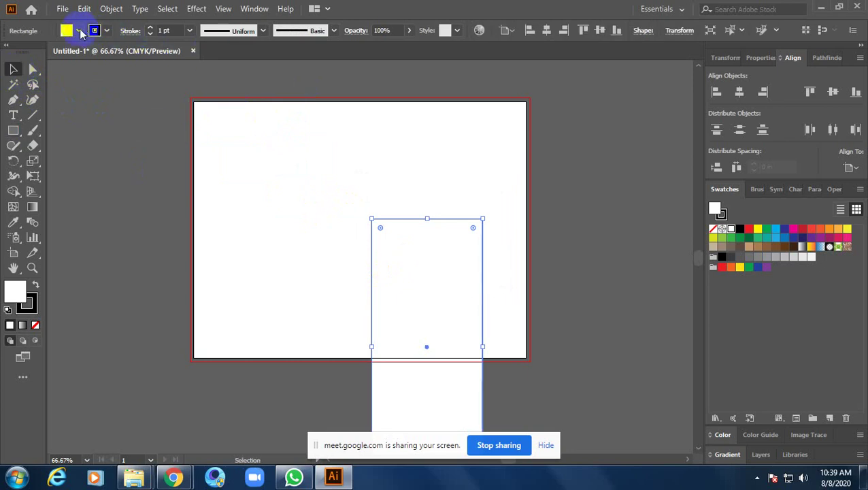
left_click(106, 30)
left_click(8, 55)
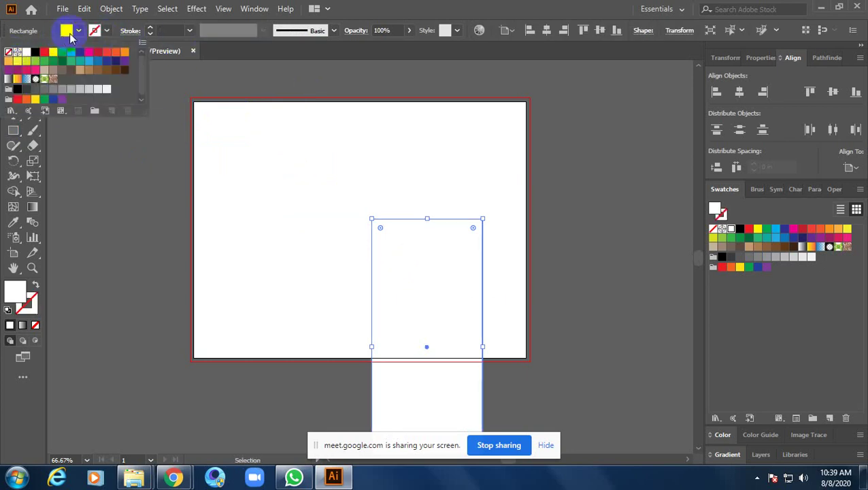
left_click(106, 30)
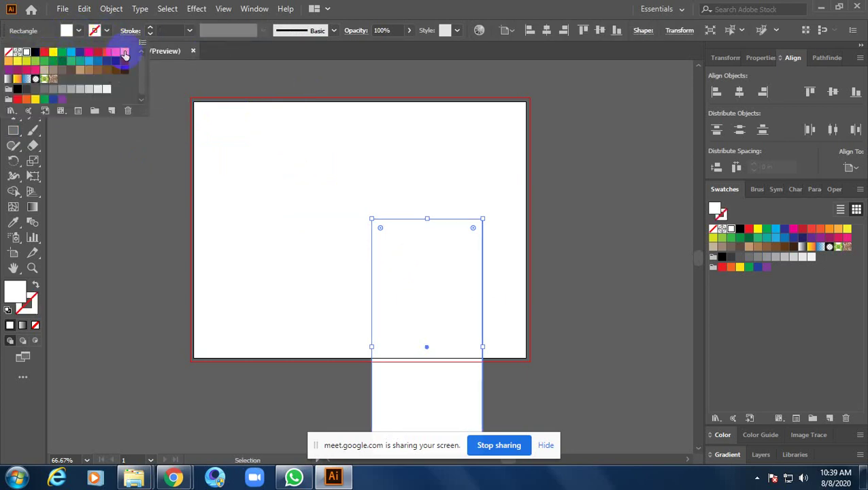
left_click(124, 52)
left_click(116, 52)
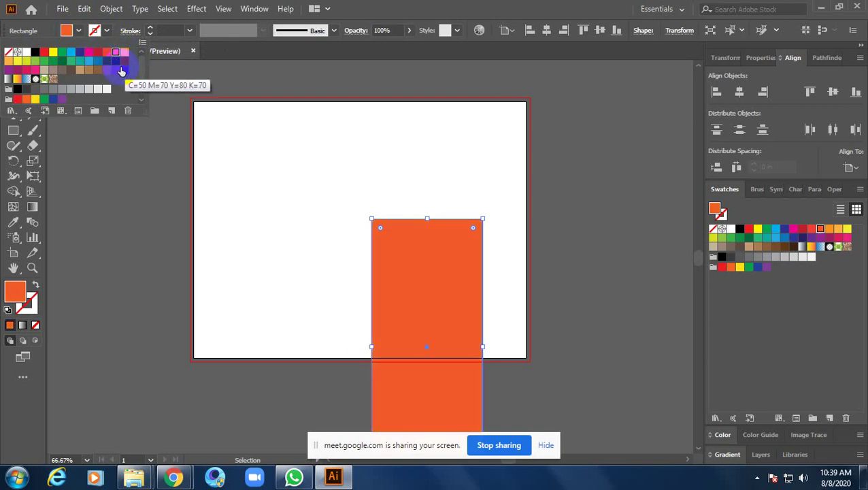
left_click(80, 71)
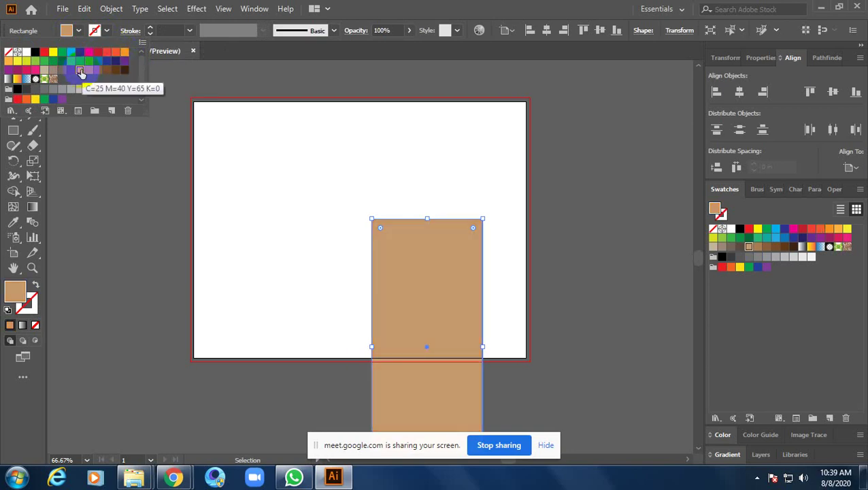
left_click(286, 178)
- Centre the tan panel on the artboard and place copies to its right and left
left_click(740, 91)
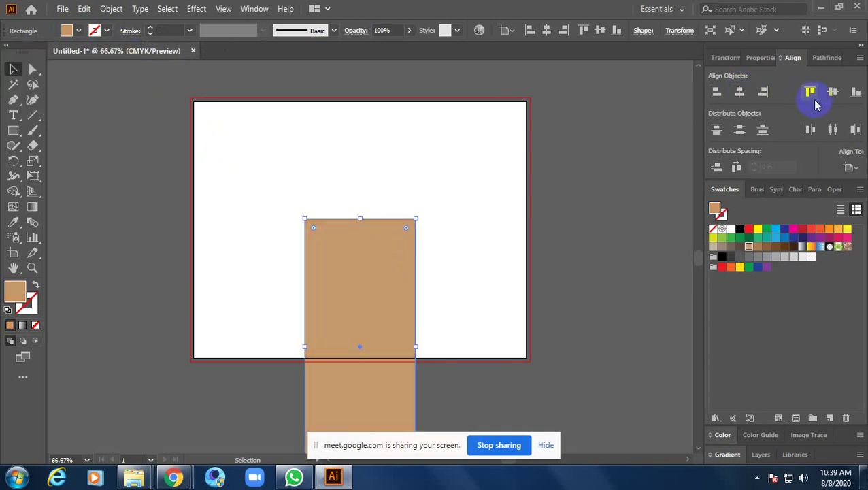
left_click(832, 92)
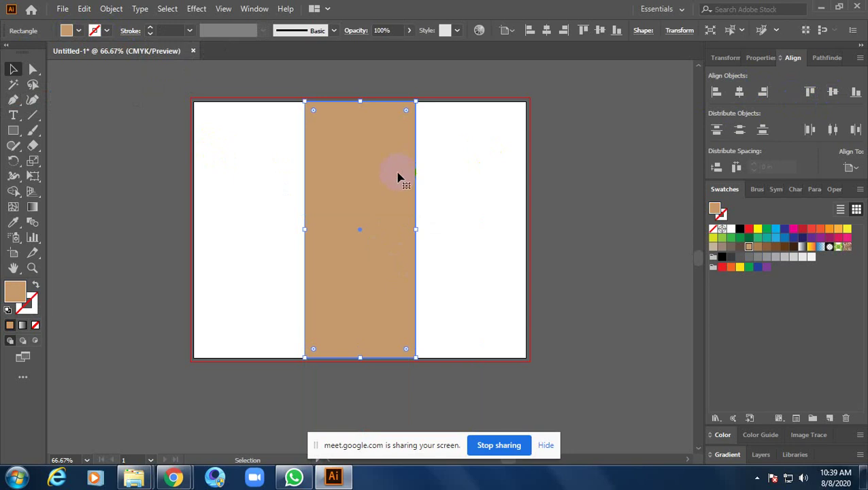
left_click(492, 173)
left_click(398, 167)
left_click_drag(381, 166, 513, 166)
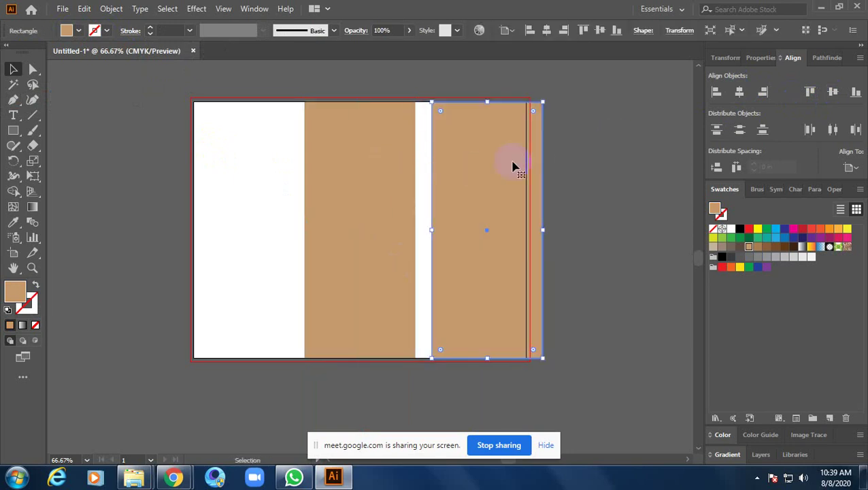
left_click_drag(359, 179, 267, 179)
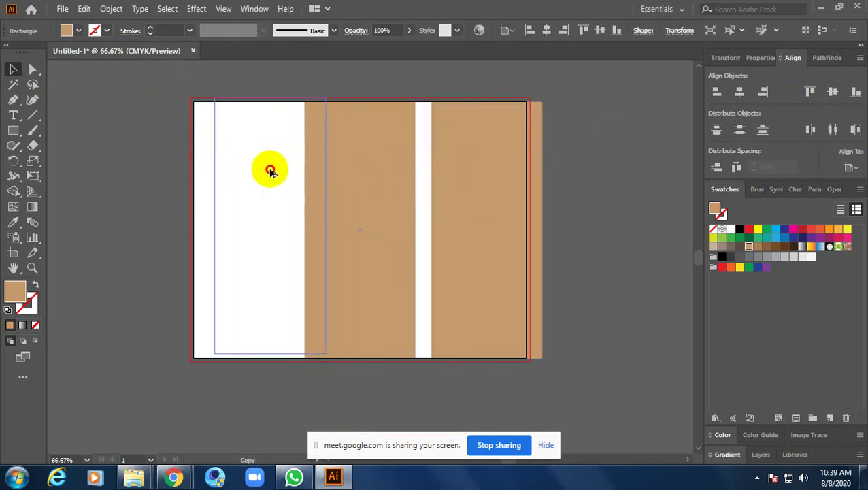
- Align the left copy to the artboard's left and top edges and the right copy to the right edge
left_click(716, 91)
left_click(832, 91)
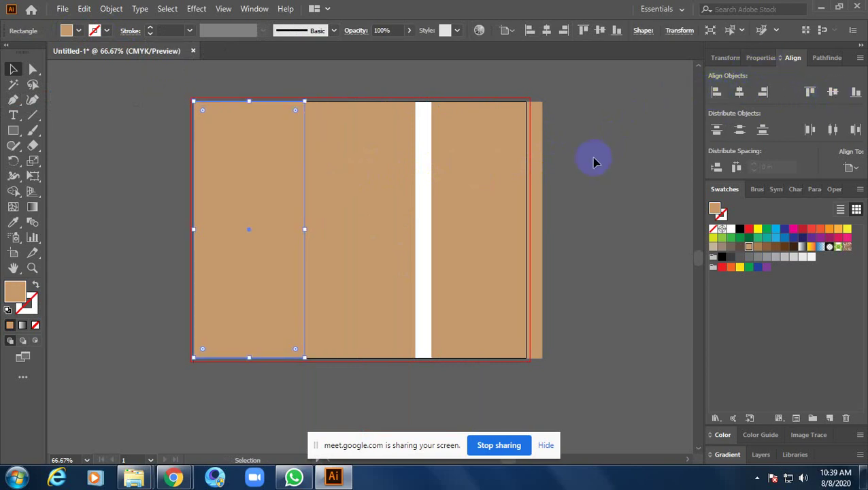
left_click(534, 166, "shift")
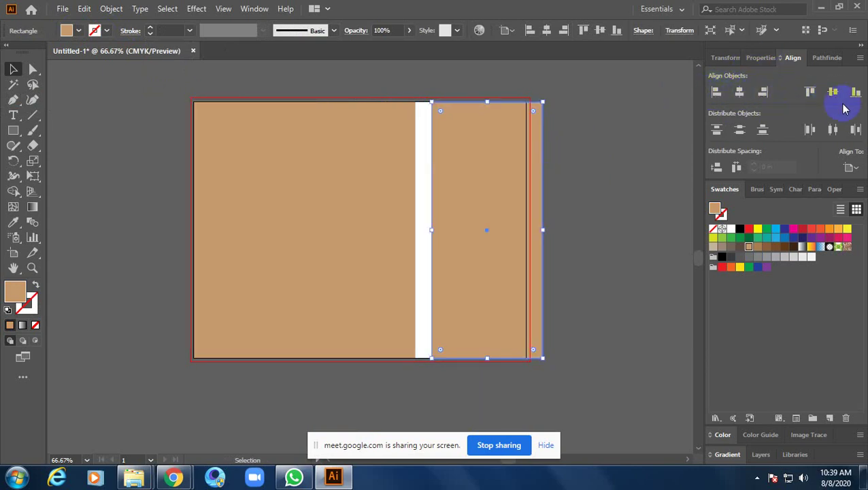
left_click(764, 96)
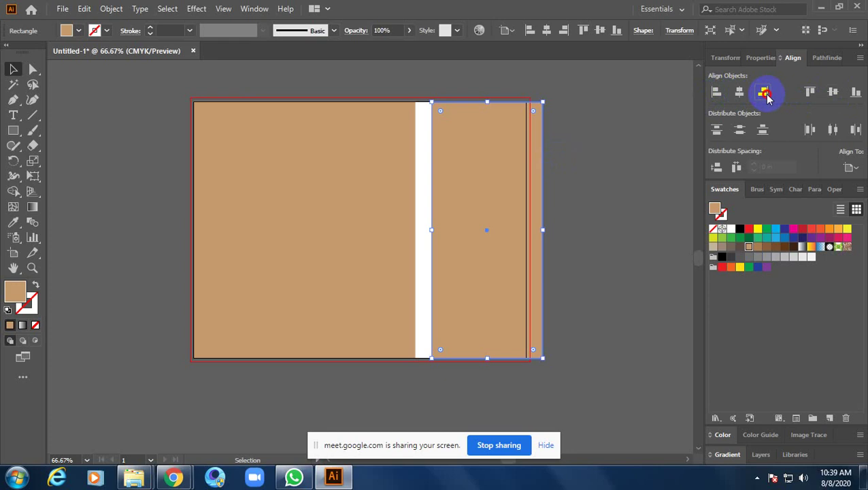
left_click(764, 95)
left_click(833, 91)
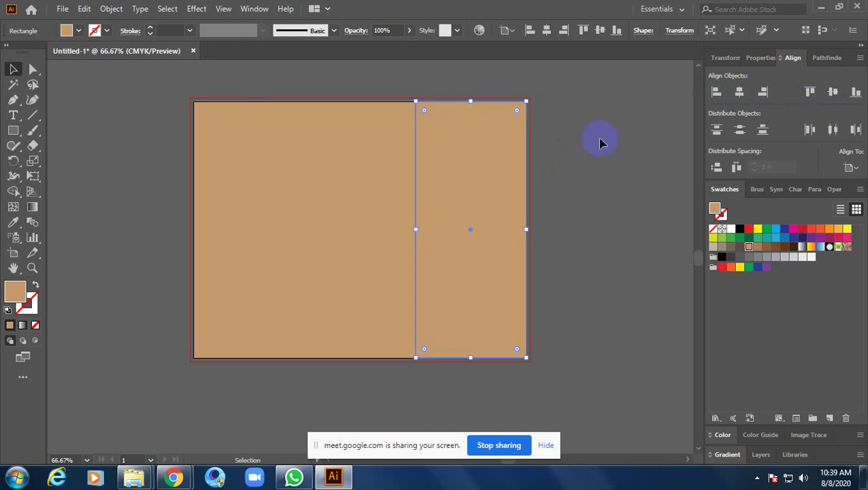
left_click(600, 143)
mouse_move(600, 144)
left_mouse_down()
mouse_move(608, 219)
mouse_move(484, 159)
left_mouse_up()
scroll(608, 232, "down", 1)
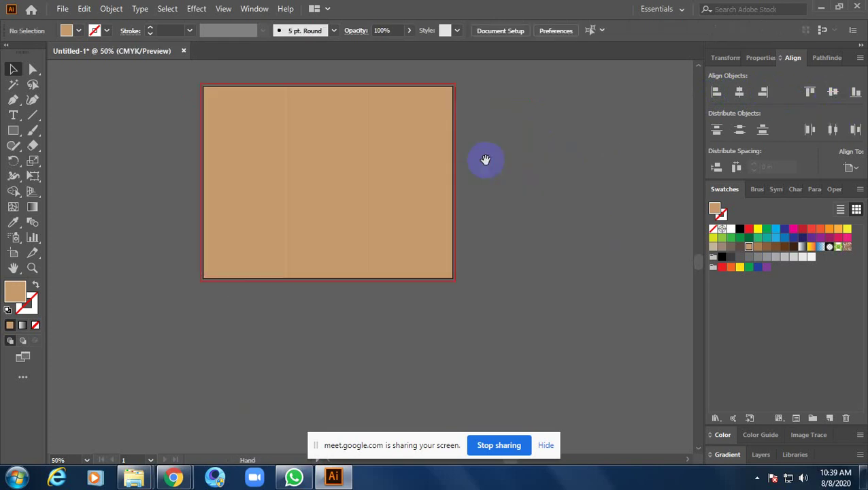
- Try yellow and then white fills on the middle panel
left_click_drag(421, 188, 427, 196)
left_click(353, 194)
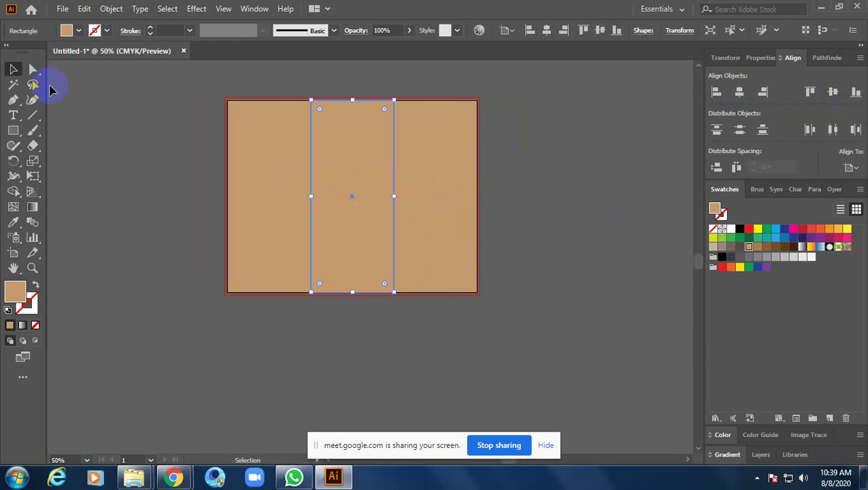
left_click(68, 30)
left_click(54, 53)
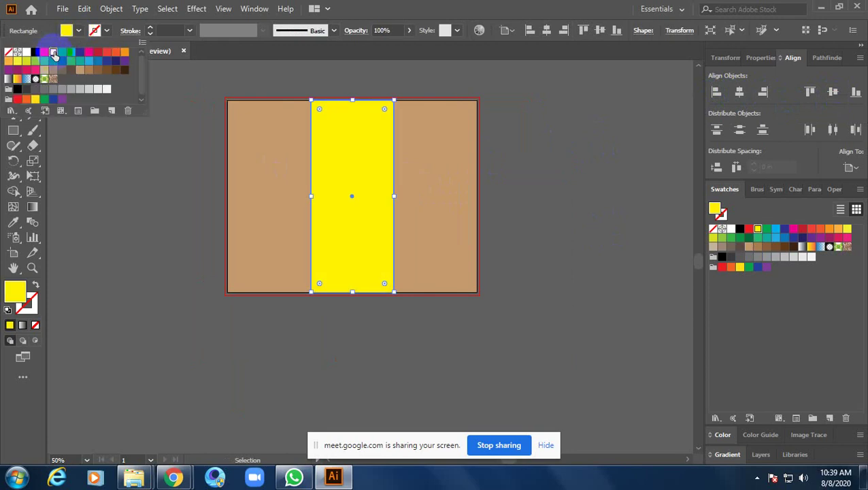
left_click(556, 156)
left_click(556, 157)
left_click_drag(522, 207, 542, 230)
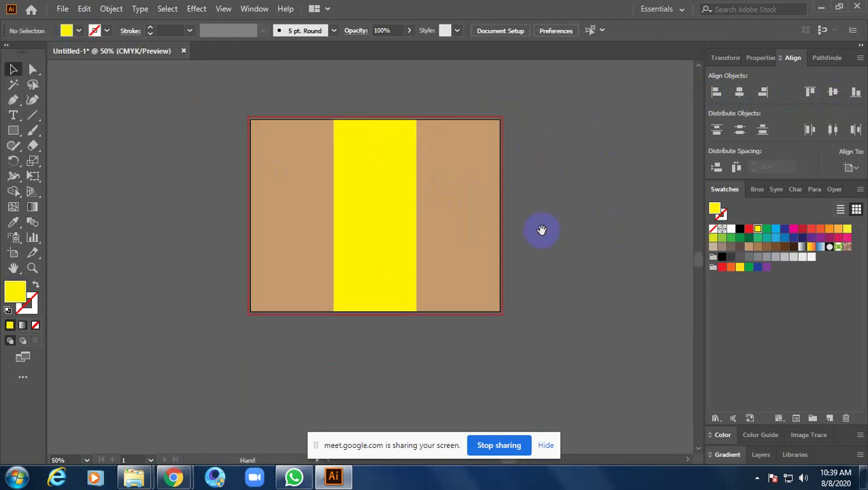
left_click(362, 229)
double_click(363, 229)
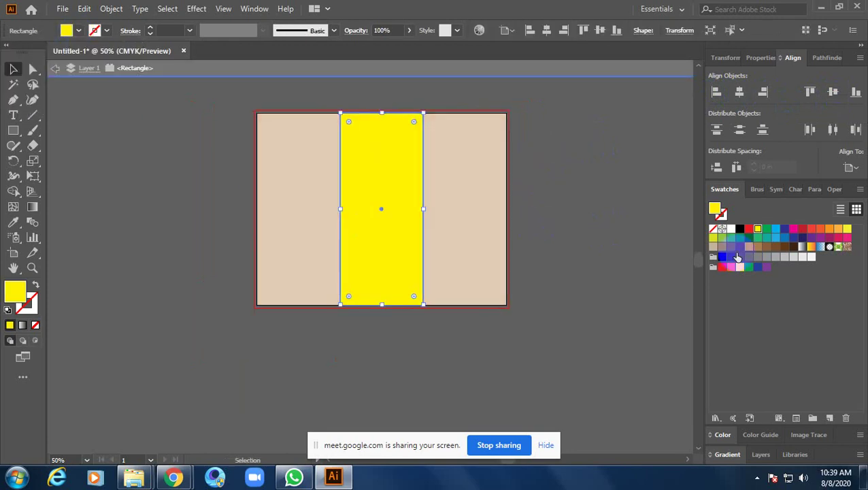
left_click(731, 229)
left_click(626, 224)
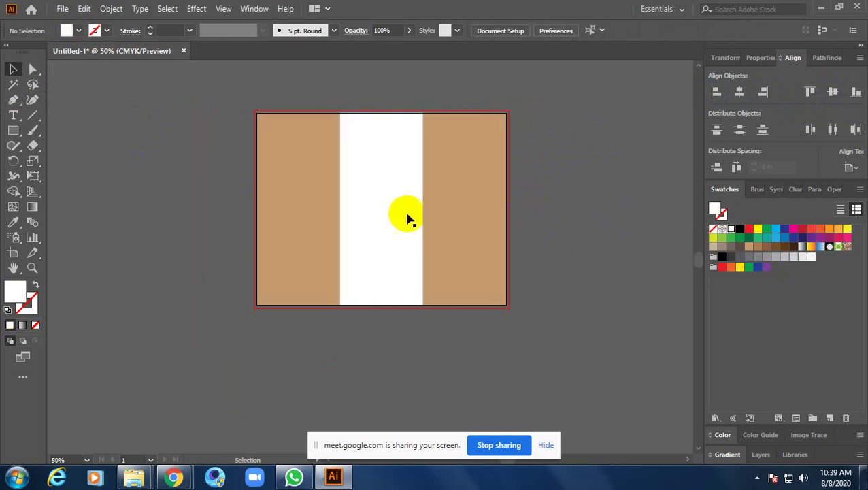
- Try a brown fill on the middle panel and inspect its colour settings
double_click(402, 217)
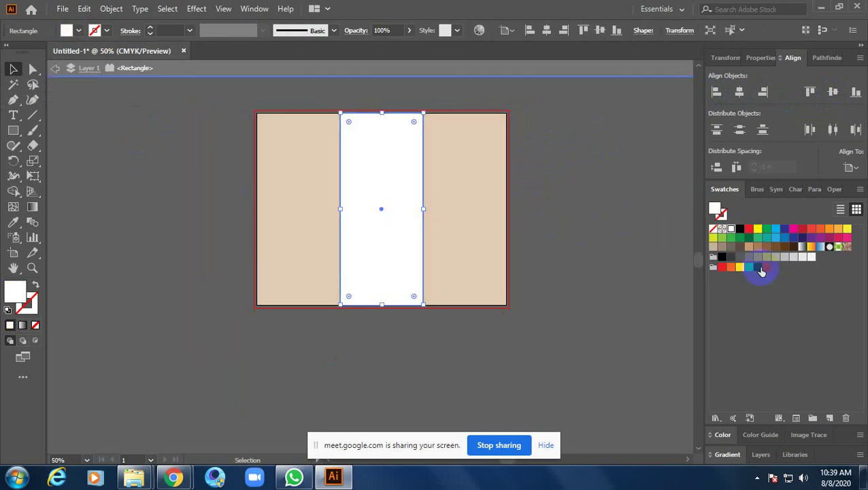
double_click(542, 222)
left_click(387, 213)
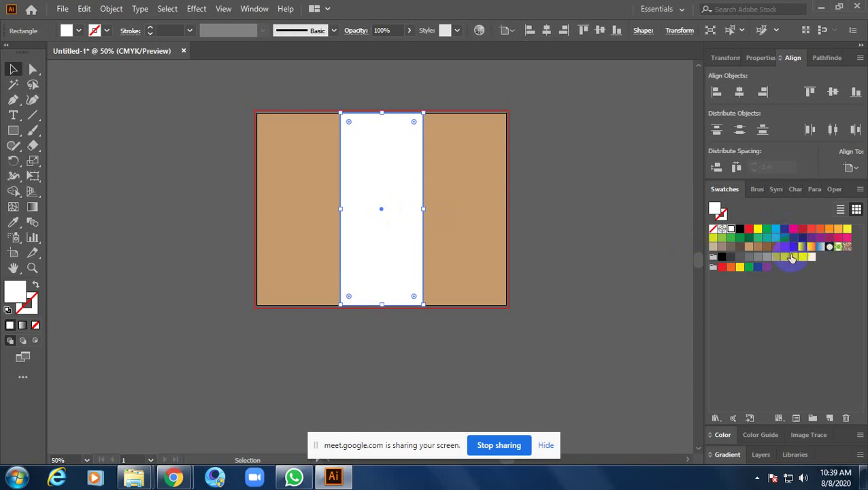
left_click(765, 248)
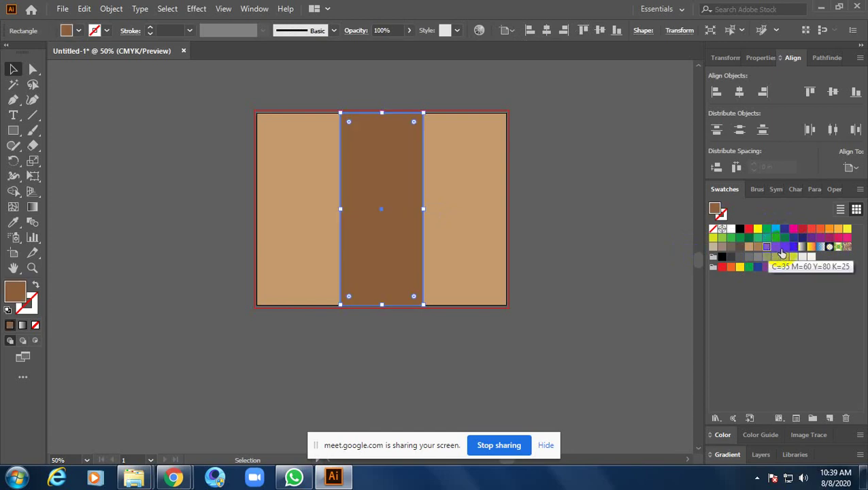
double_click(766, 247)
left_click(493, 332)
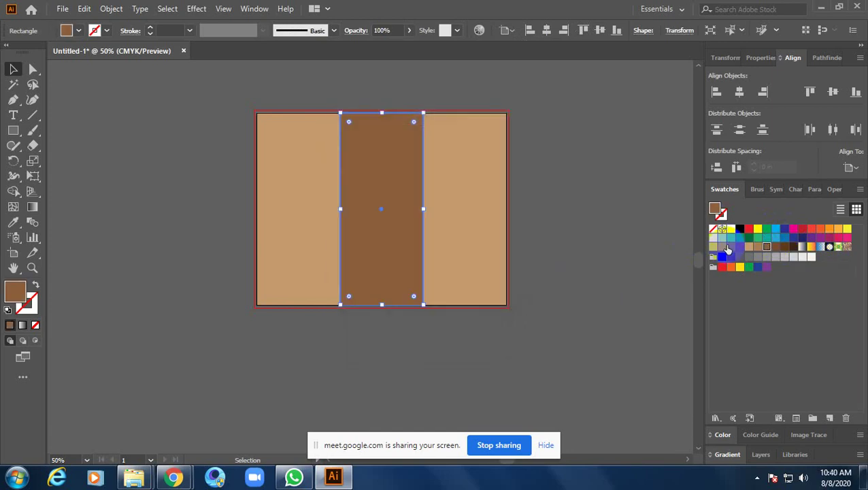
- Try grey and beige fills on the middle panel, settling on bright blue
left_click(721, 248)
left_click(712, 247)
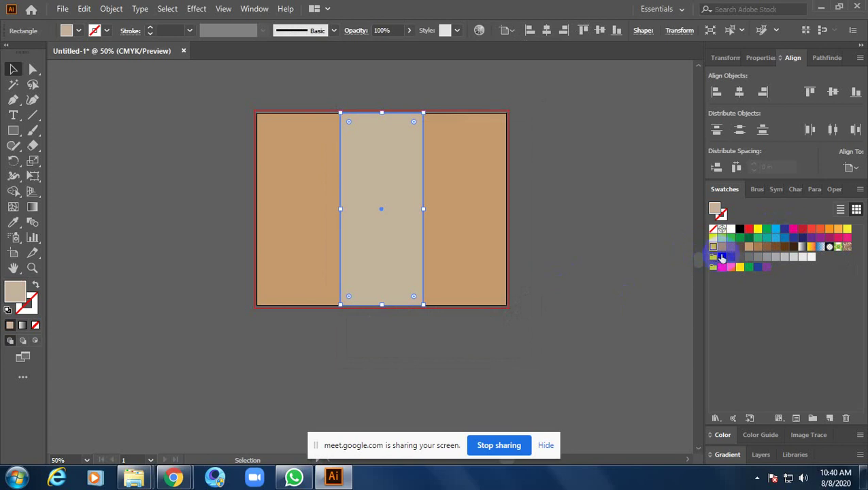
double_click(722, 257)
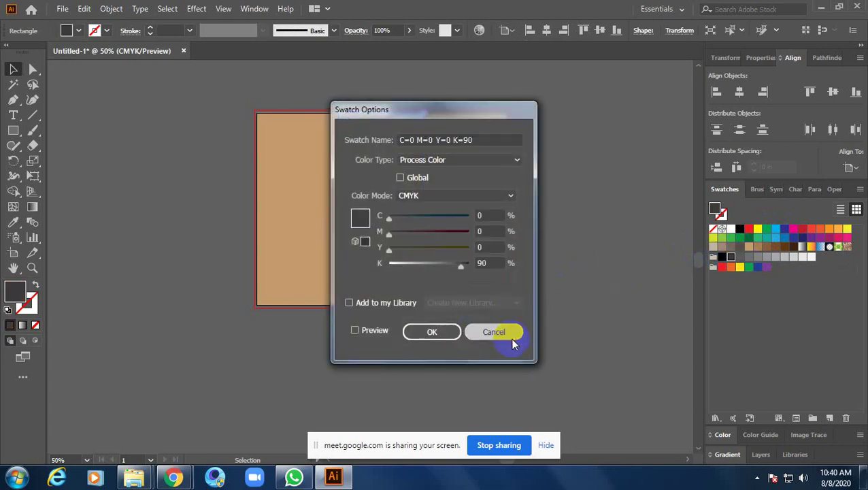
left_click(510, 337)
left_click(765, 256)
left_click(784, 257)
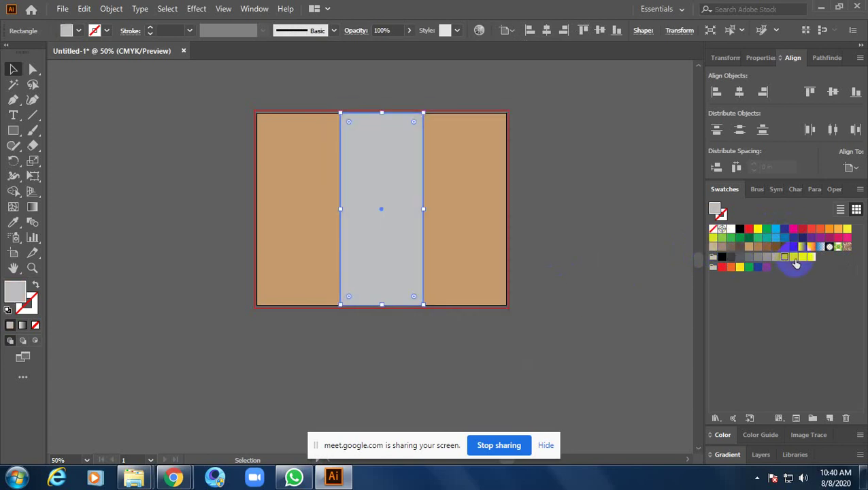
left_click(793, 257)
left_click(776, 237)
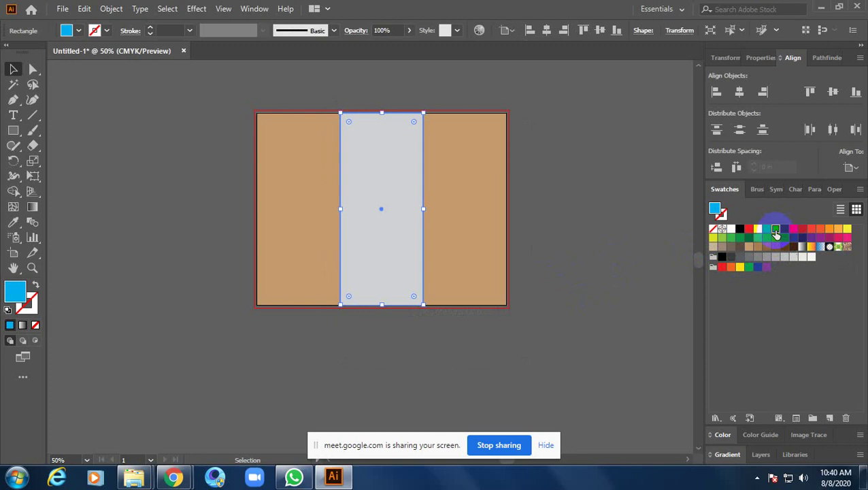
- Fill the right panel with dark blue
left_click(476, 255)
left_click(559, 225)
left_click(495, 237)
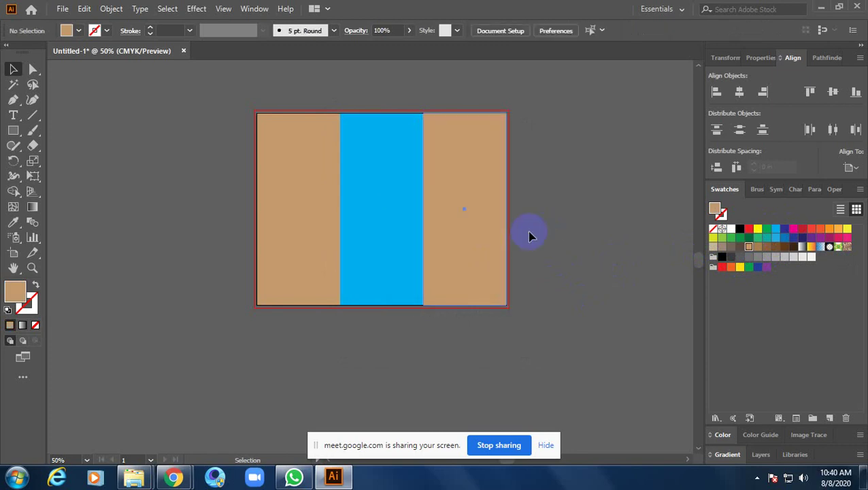
left_click(784, 238)
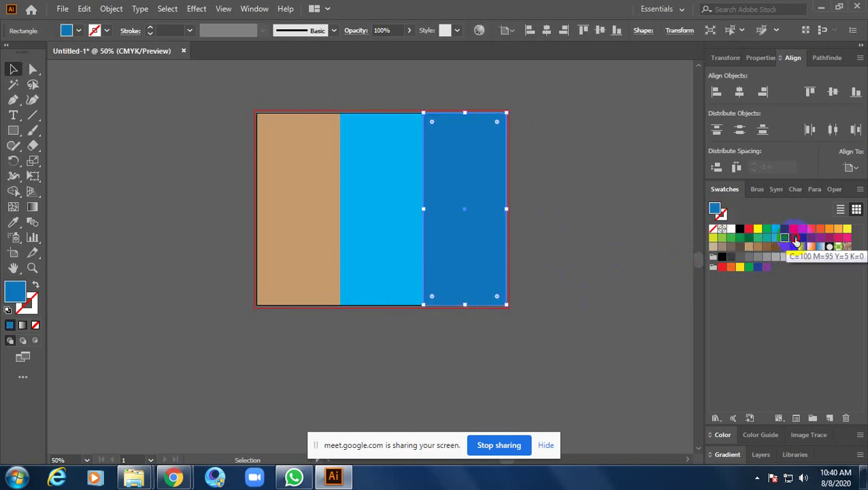
left_click(793, 237)
left_click(784, 237)
left_click(633, 256)
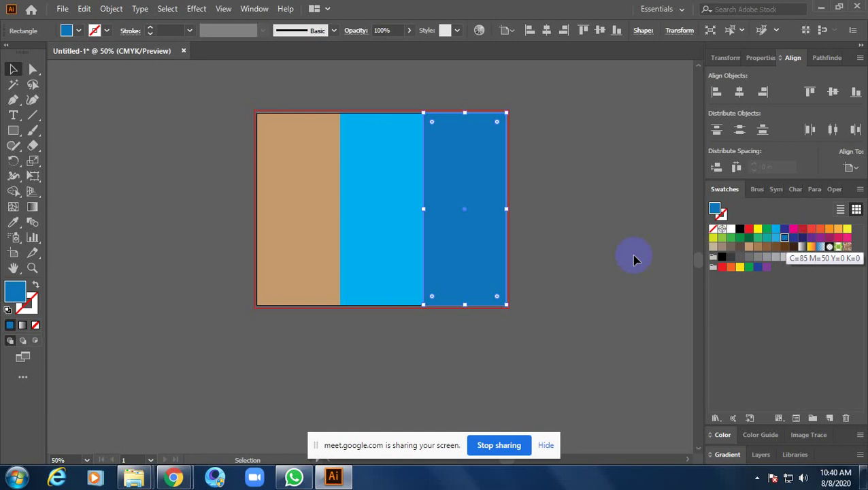
- Try blue and then green fills on the left panel
left_click(337, 249)
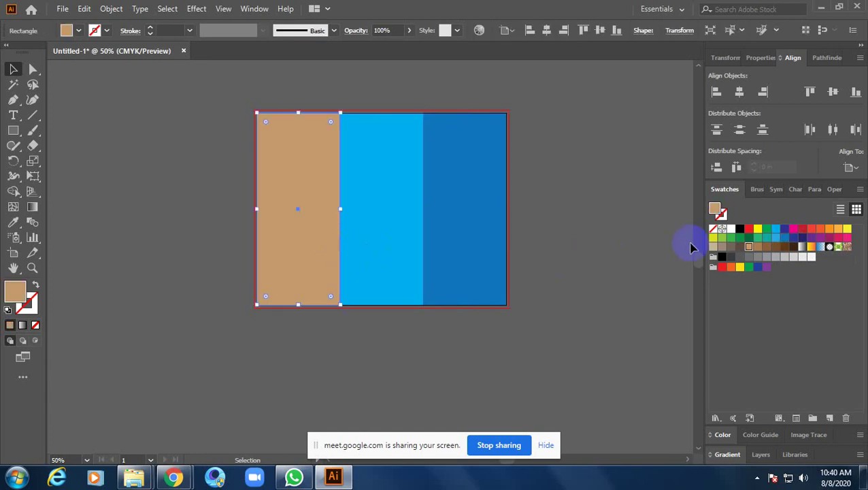
left_click(784, 240)
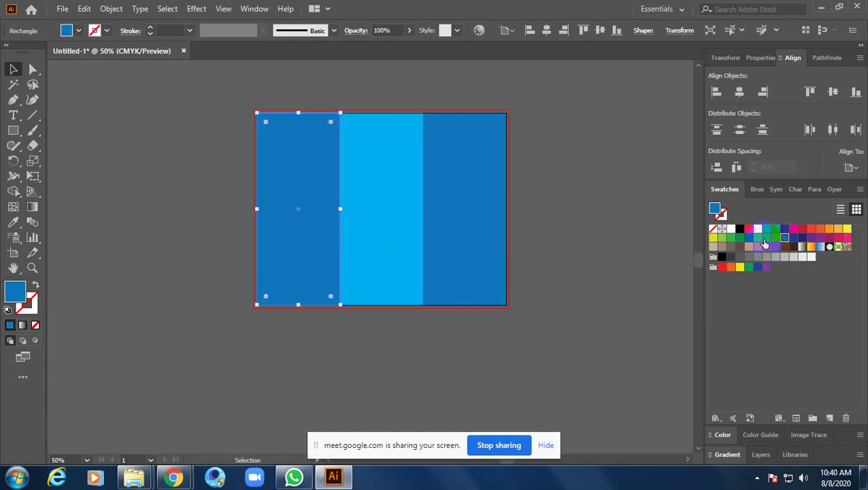
left_click(594, 240)
double_click(329, 223)
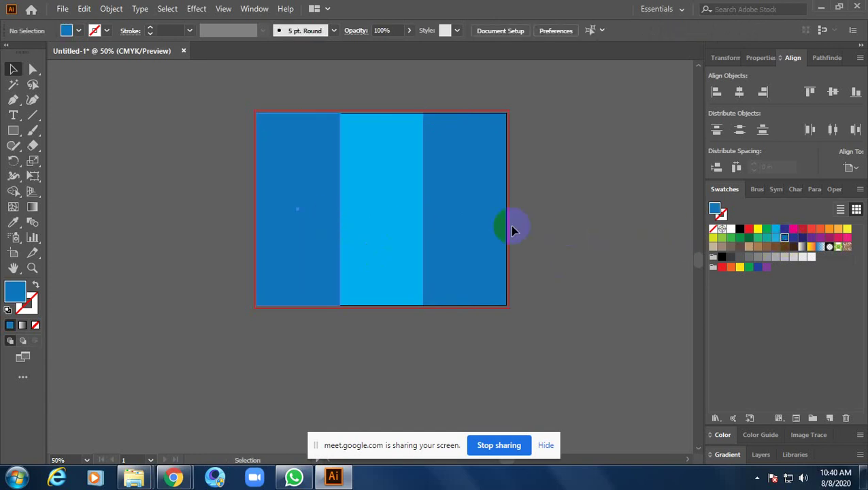
left_click(756, 237)
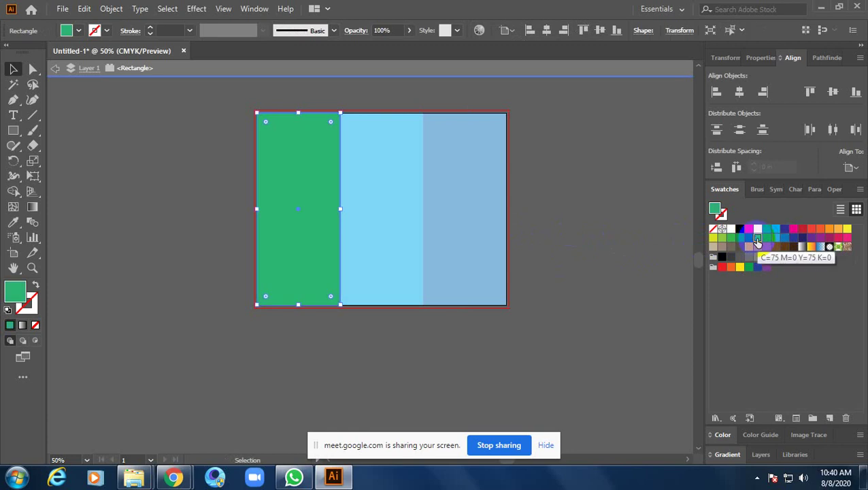
double_click(578, 262)
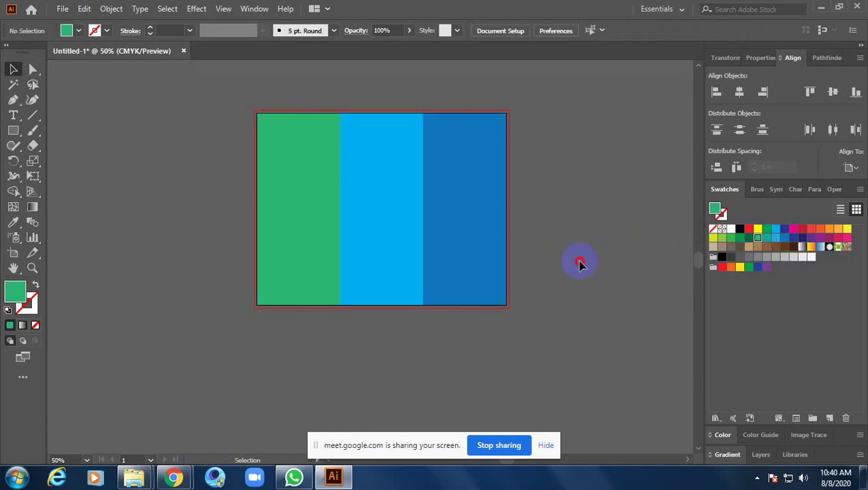
- Use the Eyedropper (I) to copy the right panel's dark blue onto the left panel
left_click(582, 213, "alt")
left_click(449, 228)
left_click(462, 235)
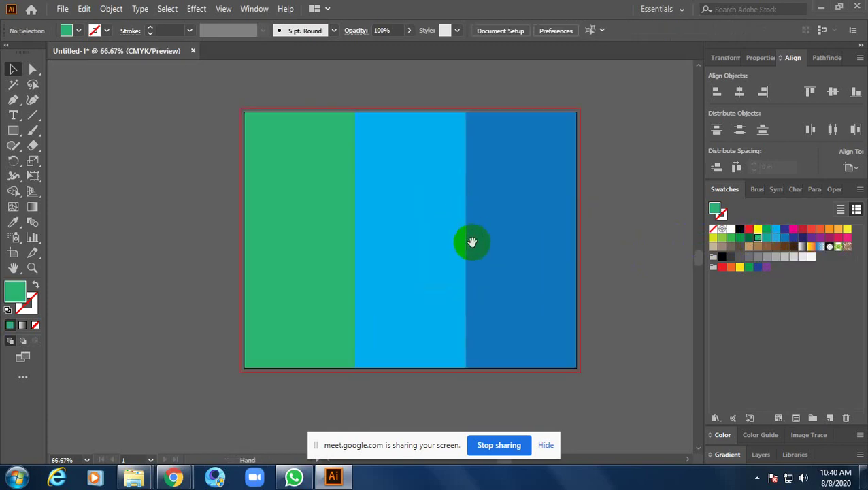
left_click_drag(472, 242, 368, 261)
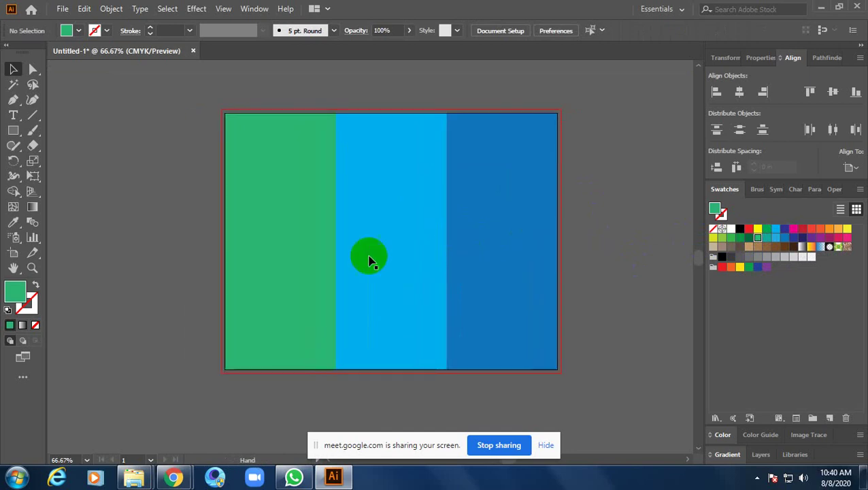
left_click(297, 247)
key("p")
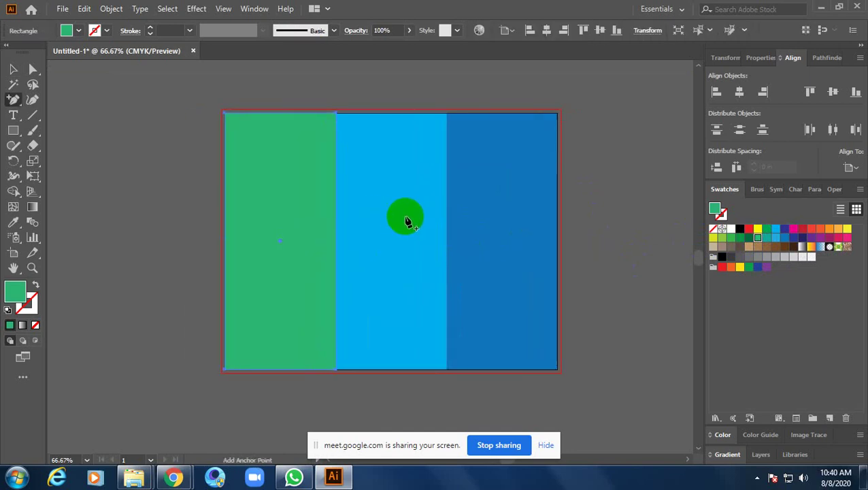
key("o")
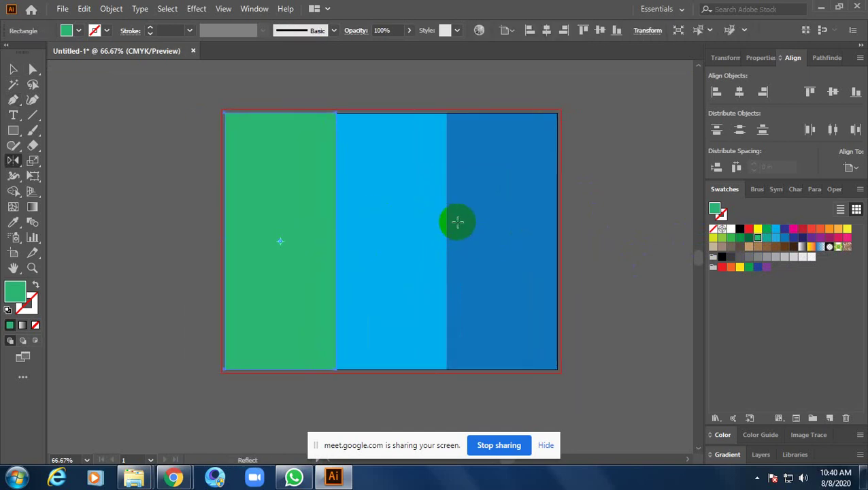
key("i")
left_click(466, 219)
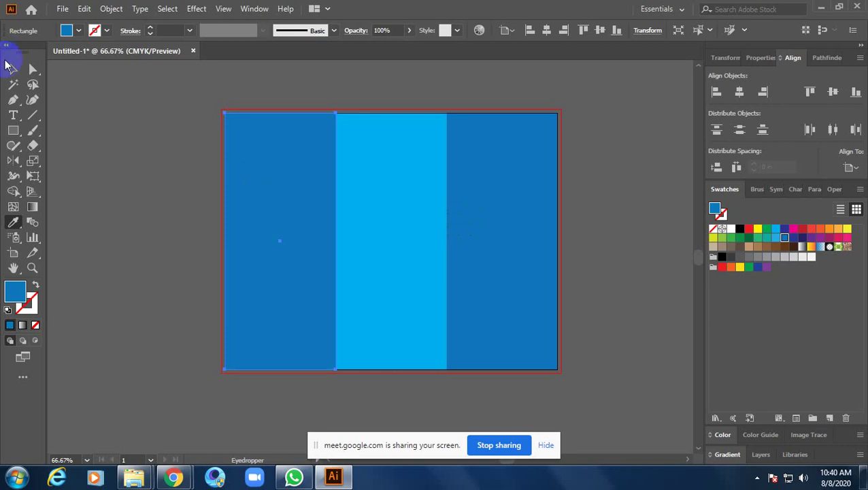
- Clear the selection and reselect the light-blue middle panel
left_click(11, 67)
left_click(657, 302)
scroll(627, 281, "down", 1)
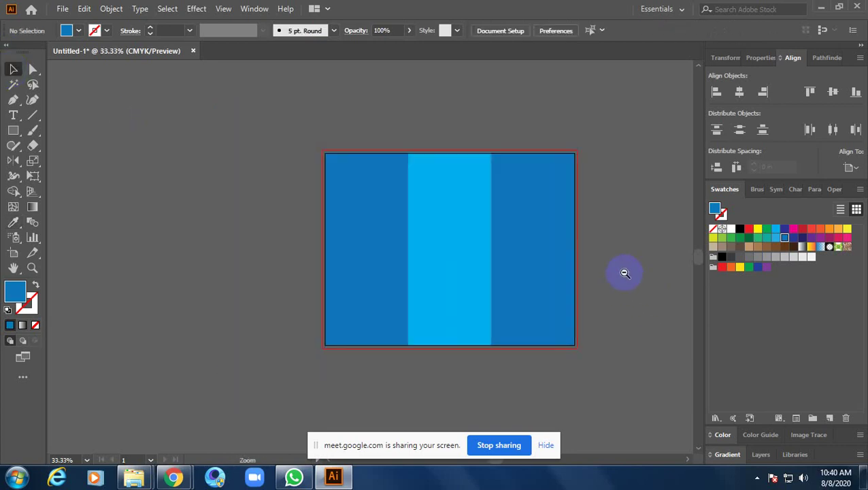
scroll(623, 272, "down", 1)
scroll(509, 250, "up", 1)
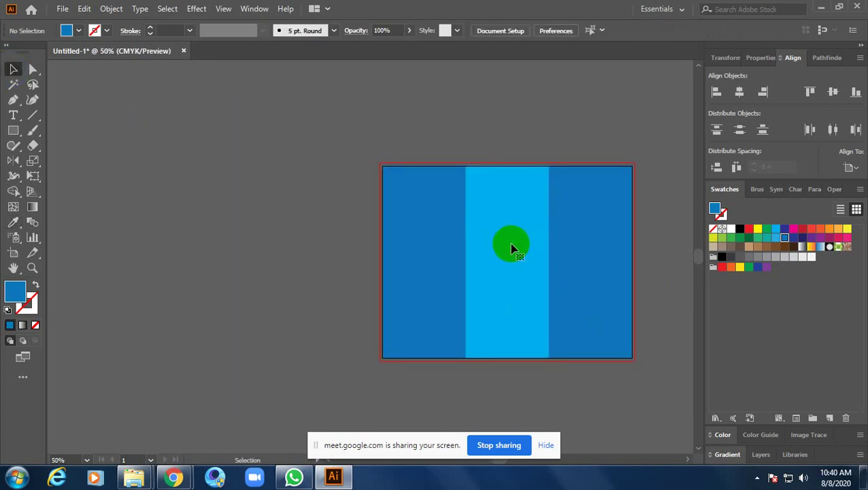
left_click(511, 248)
double_click(15, 291)
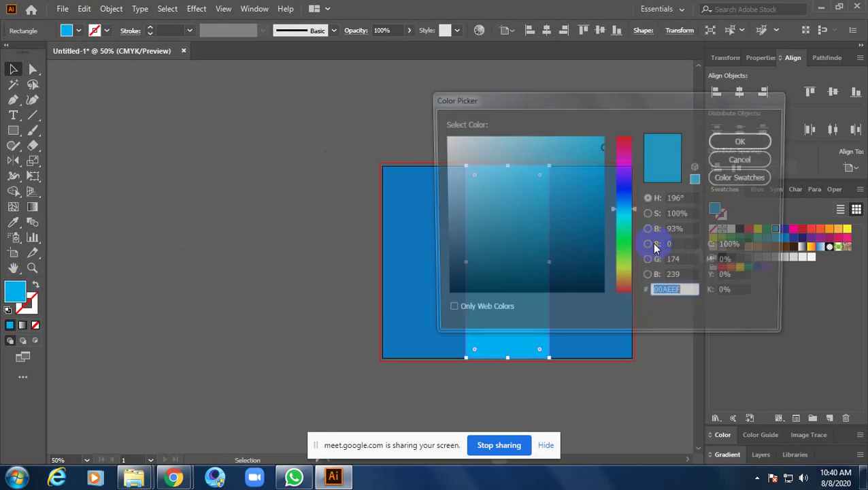
left_click_drag(587, 160, 578, 137)
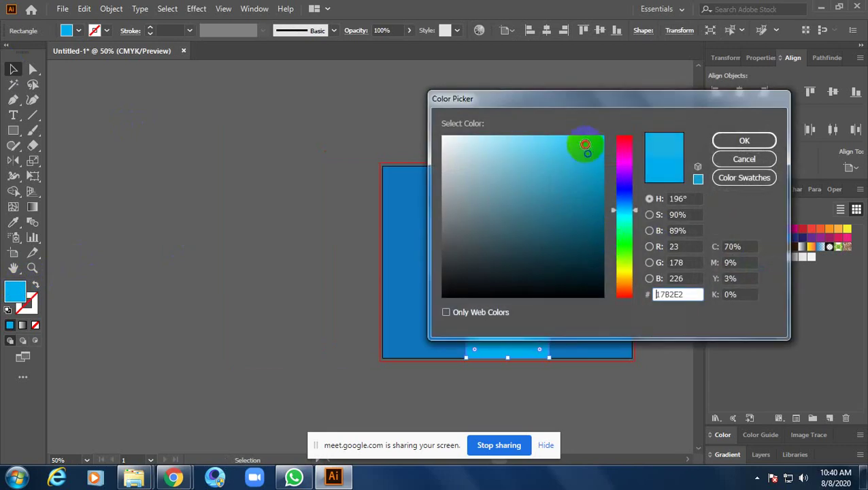
left_click(740, 142)
left_click(574, 128)
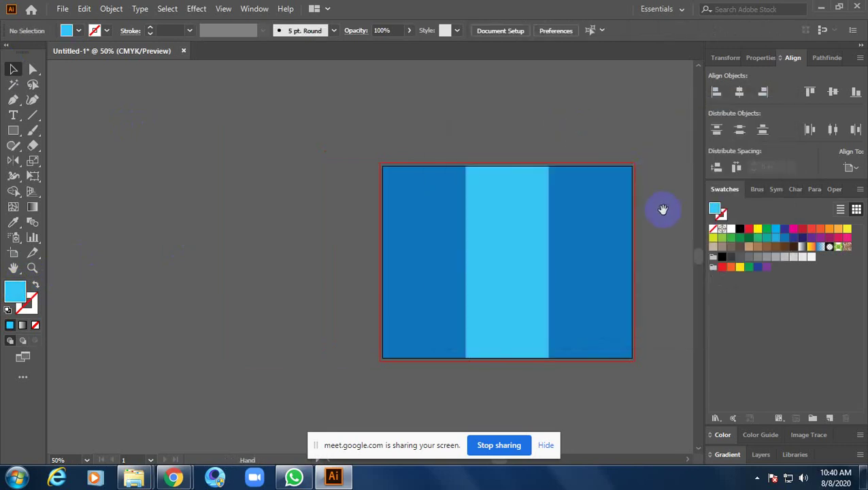
left_click_drag(663, 209, 531, 253)
left_click(482, 240)
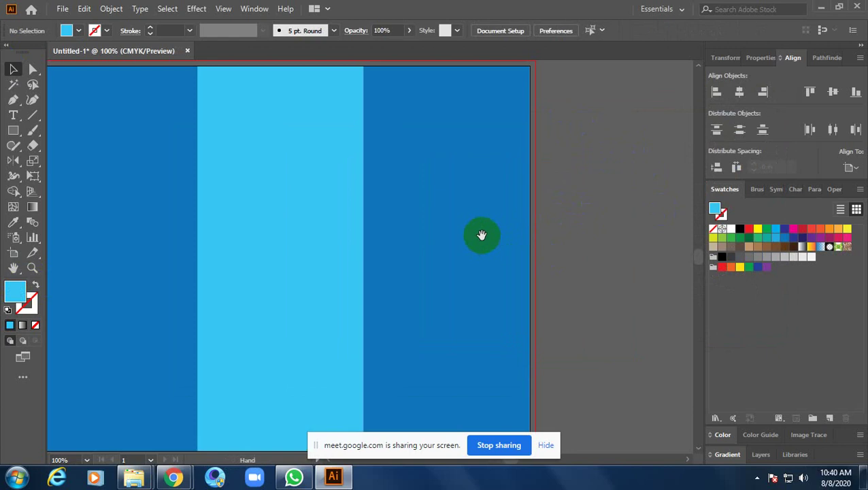
left_click(510, 217, "alt")
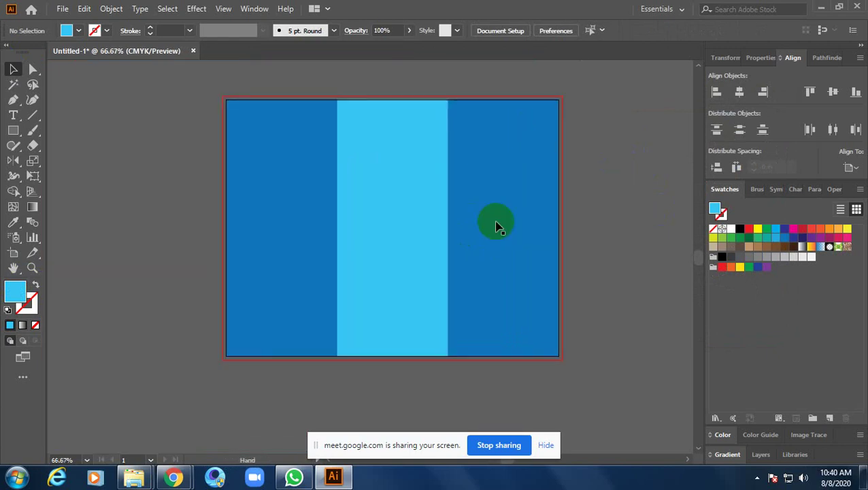
left_click_drag(513, 197, 482, 219)
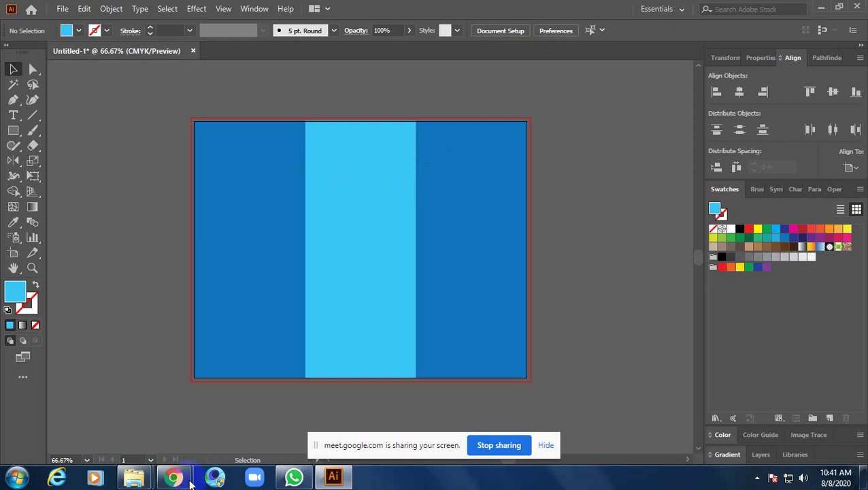
- Bring up Chrome's tri fold brochure image results with the preview closed
mouse_move(173, 477)
left_click(131, 435)
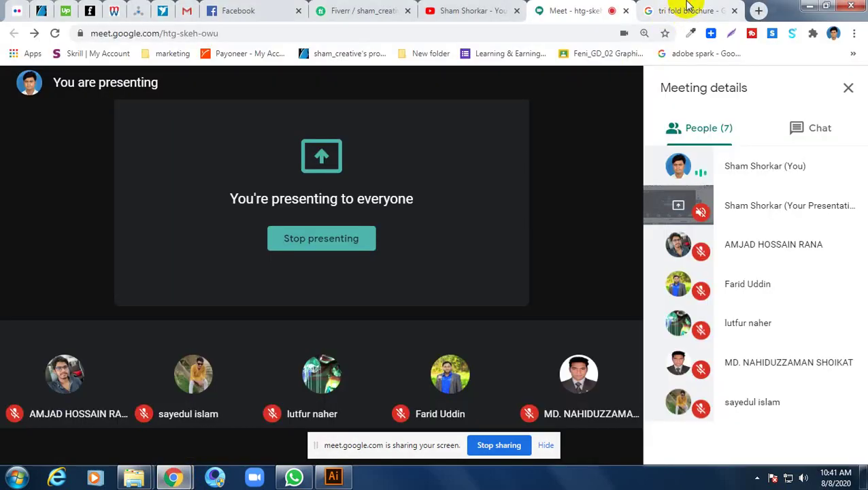
left_click(688, 10)
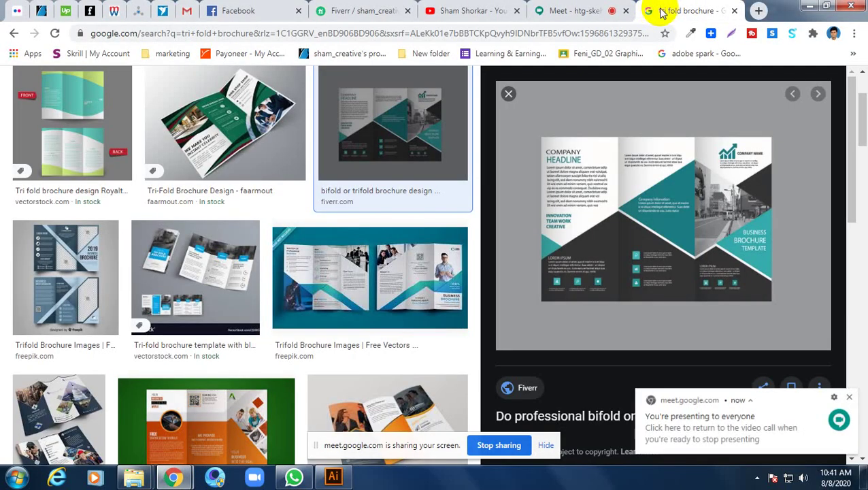
left_click(506, 97)
scroll(387, 207, "up", 3)
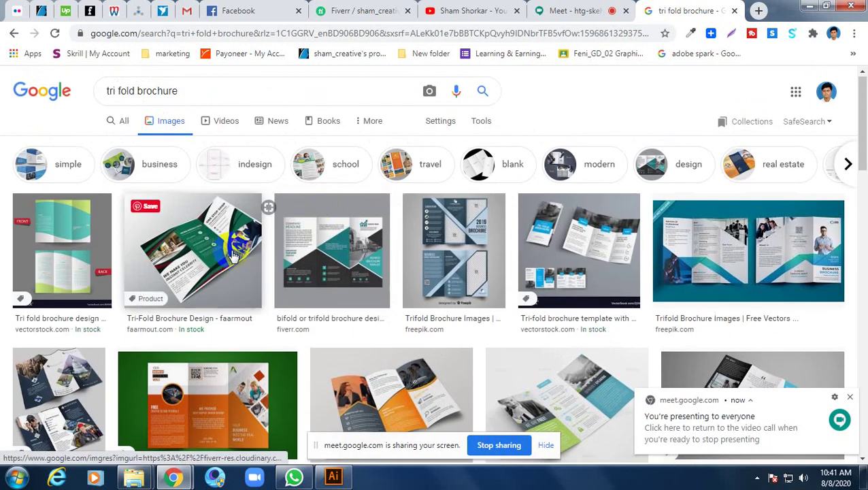
mouse_move(332, 250)
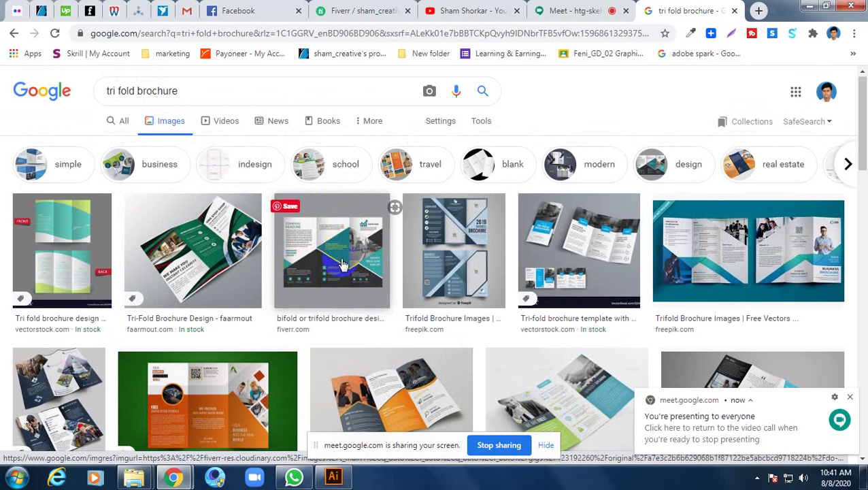
scroll(374, 231, "down", 1)
- Preview the freepik brochure and step through results to the Modern Company Trifold Brochure
left_click(462, 173)
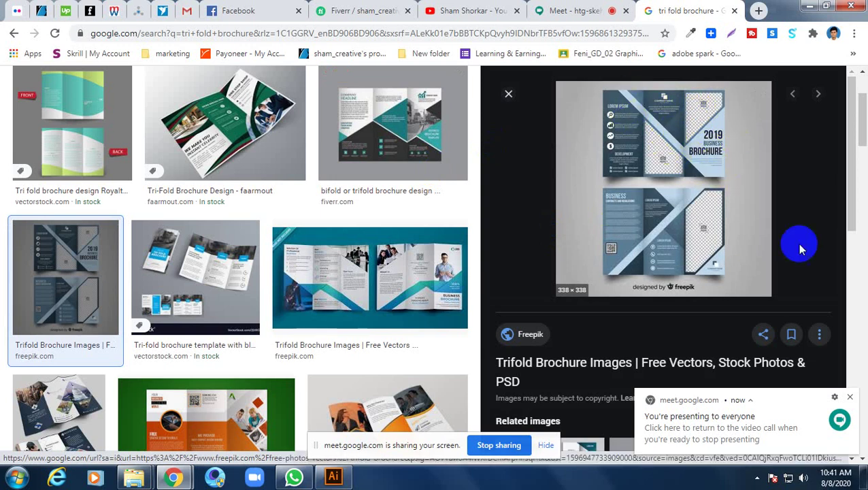
left_click(816, 95)
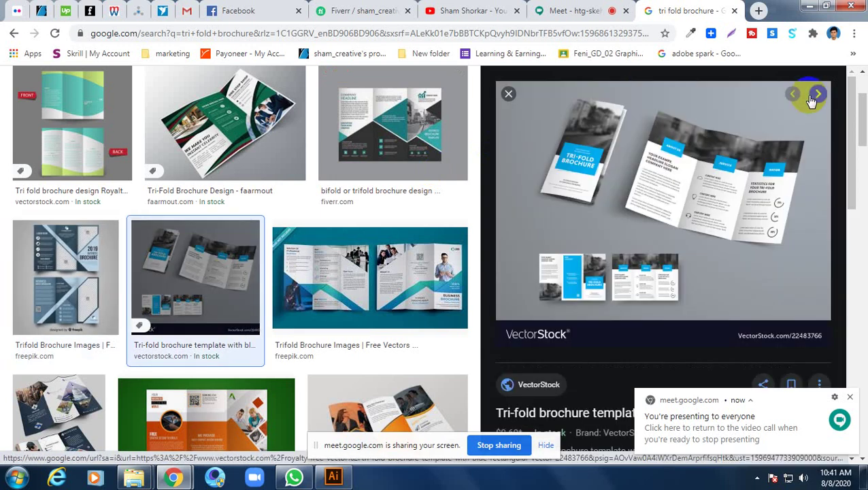
left_click(810, 100)
left_click(810, 99)
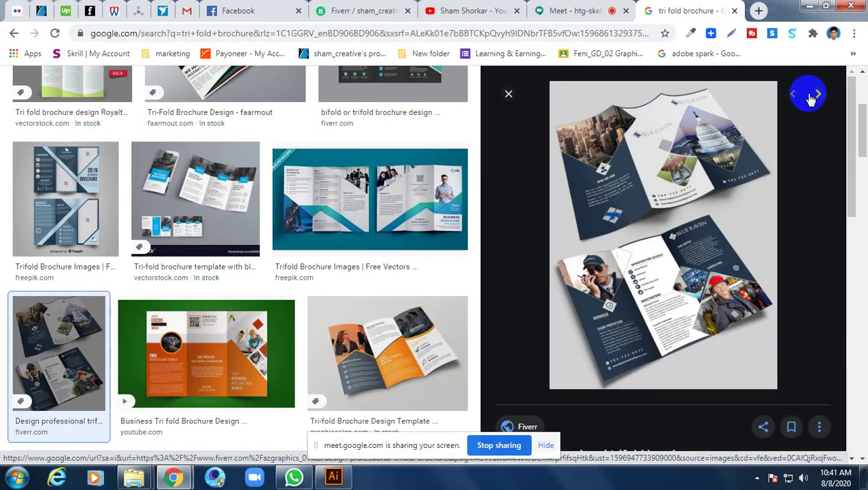
left_click(810, 99)
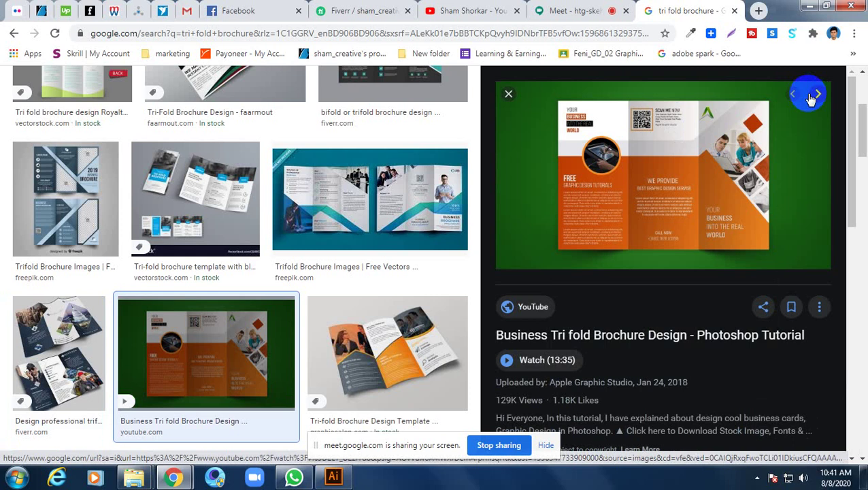
left_click(809, 98)
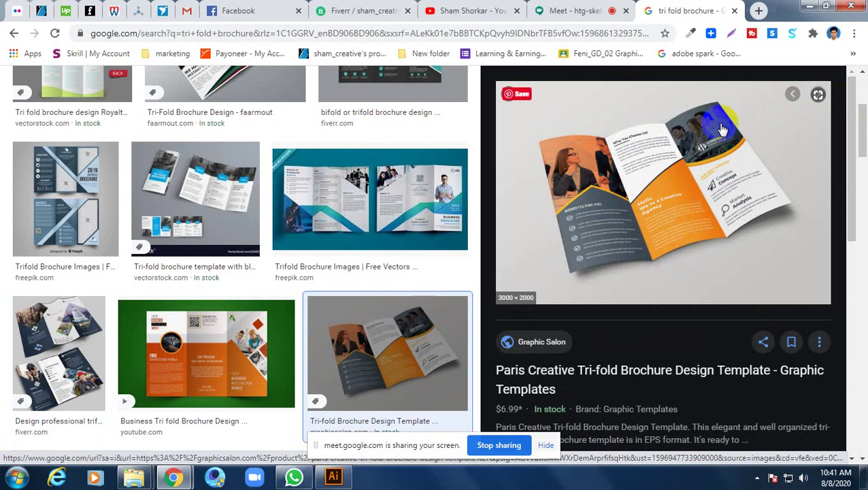
mouse_move(669, 192)
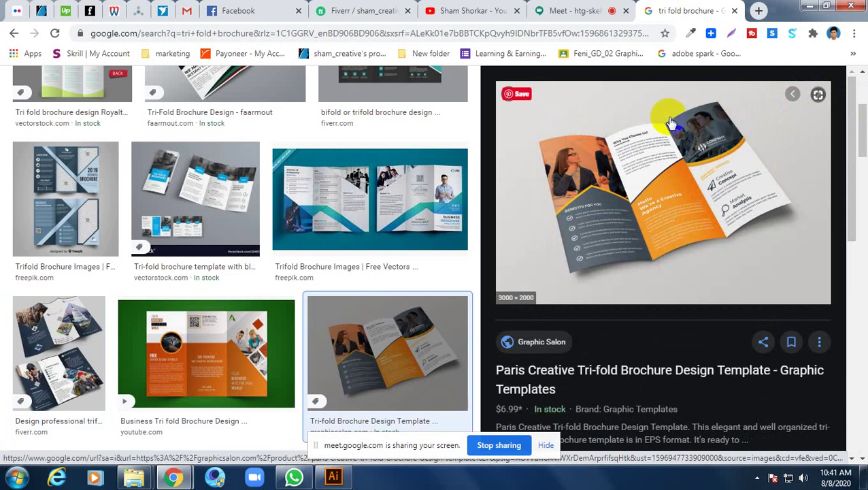
left_click(800, 96)
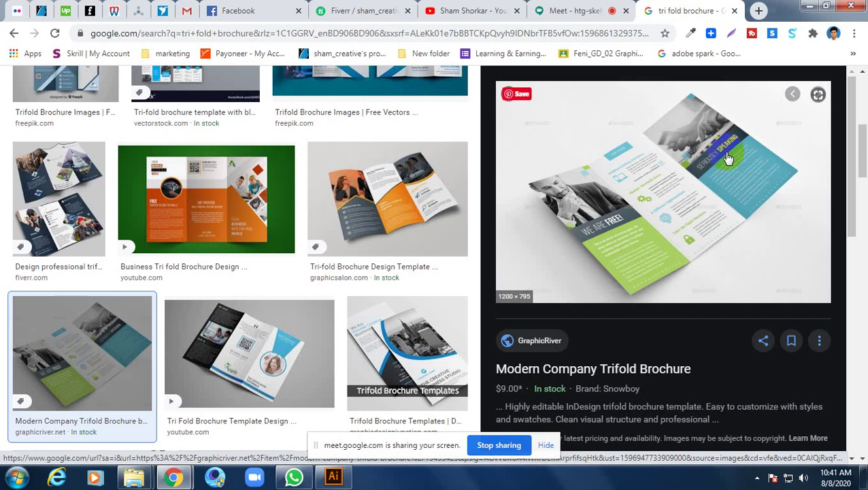
left_click(728, 216)
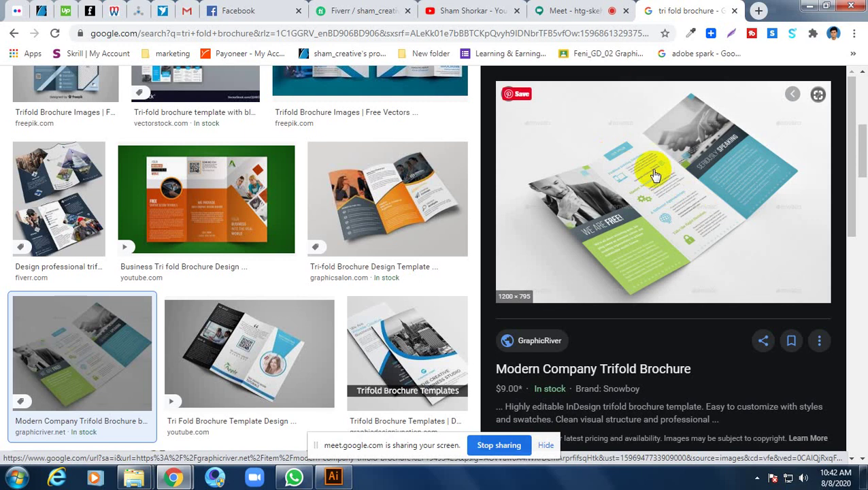
left_click(610, 210)
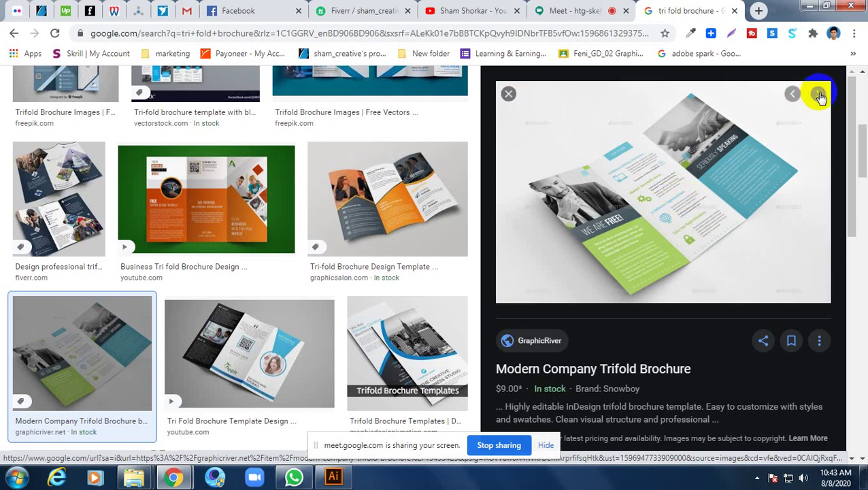
- Browse previews from the brochure tutorial video to the Corporate Trifold Brochure
left_click(819, 97)
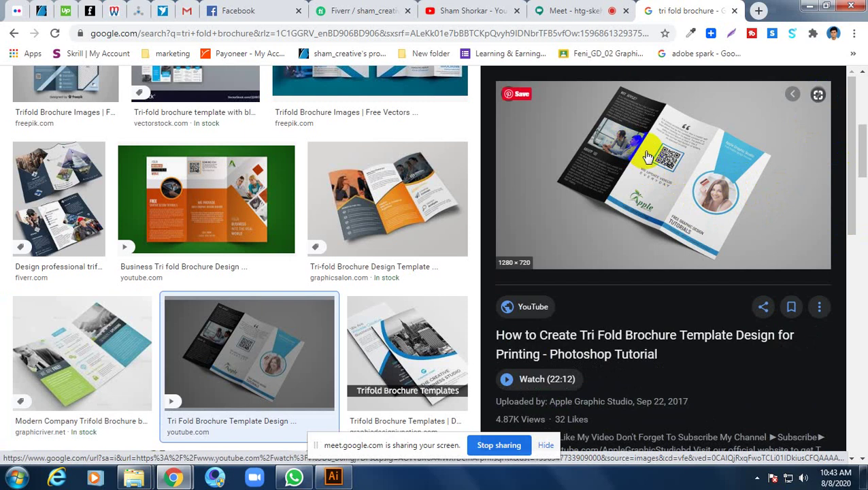
left_click(817, 95)
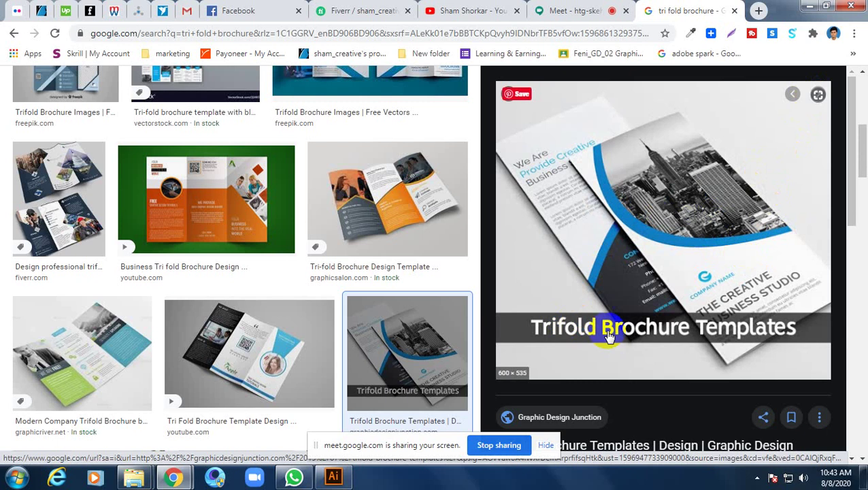
left_click(639, 334)
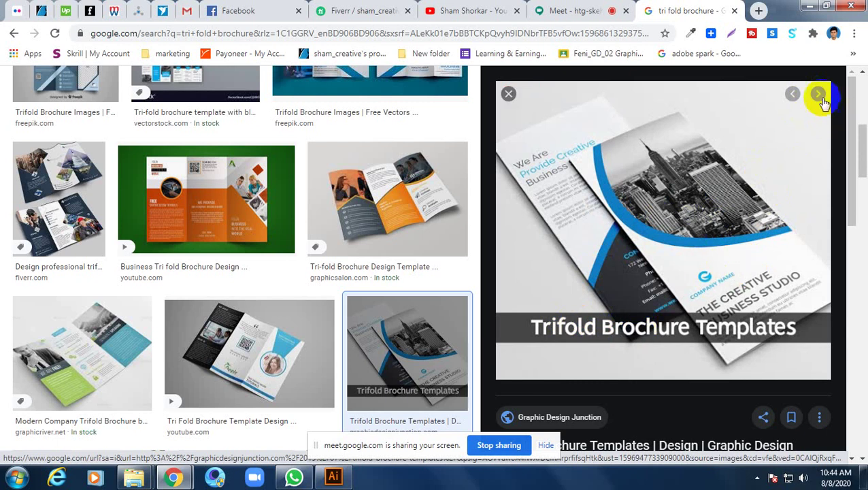
left_click(819, 95)
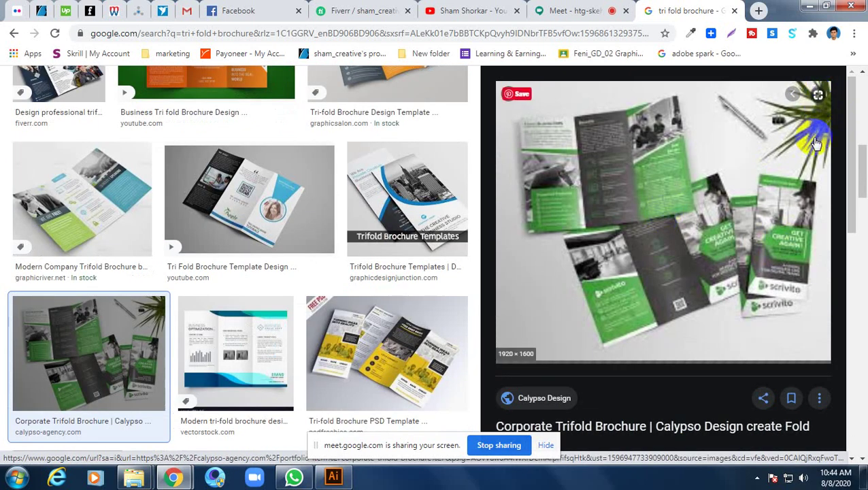
- View the blue, yellow and Shutterstock trifold previews, then close the preview and open a new tab
left_click(817, 95)
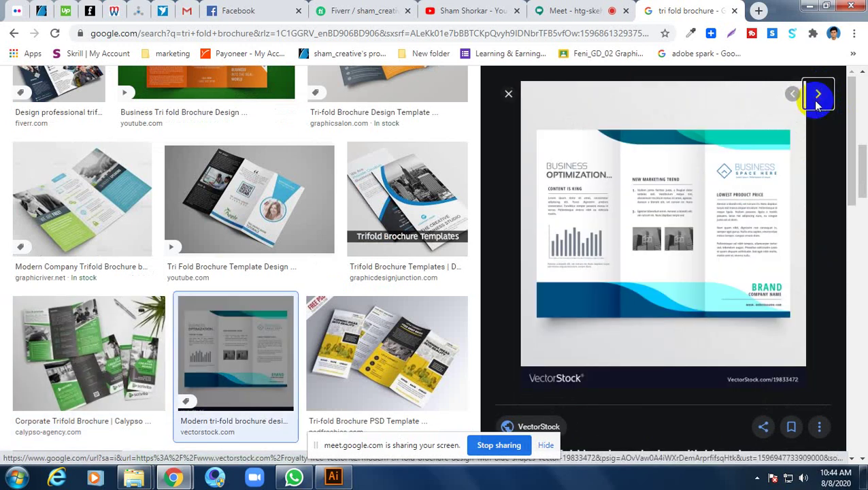
left_click(817, 97)
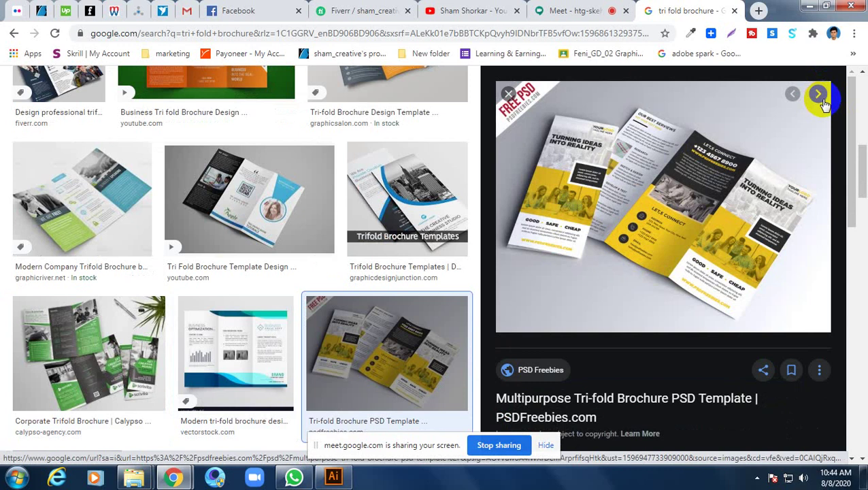
left_click(820, 97)
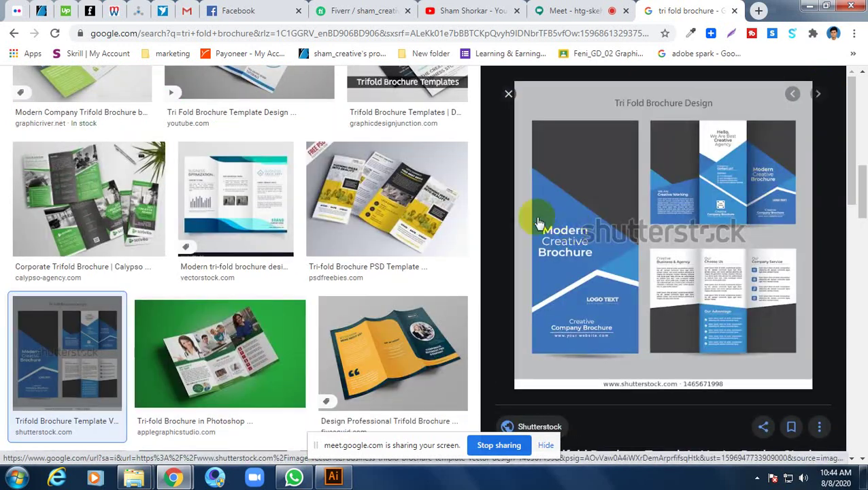
left_click(512, 99)
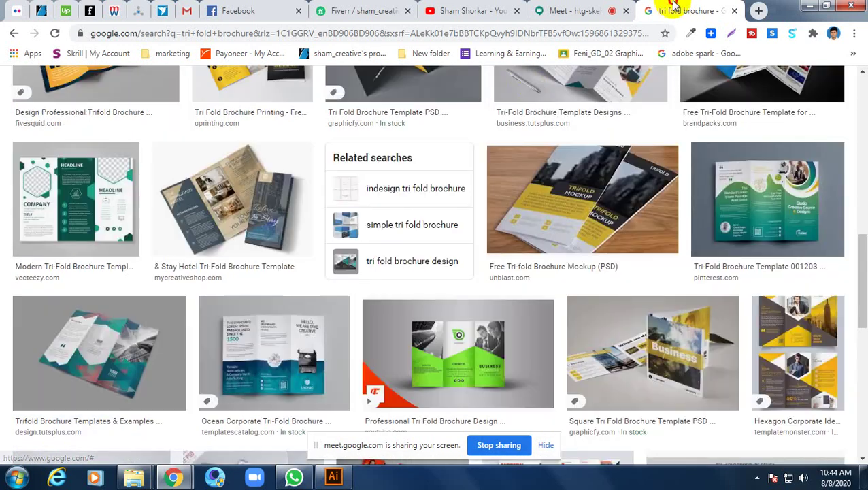
left_click(757, 11)
- Search Google Images for "company"
type("i")
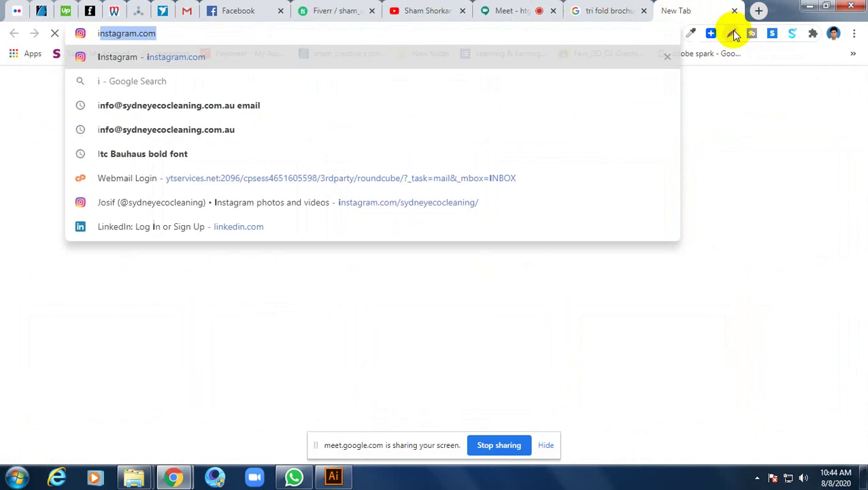
key("BackSpace")
key("BackSpace")
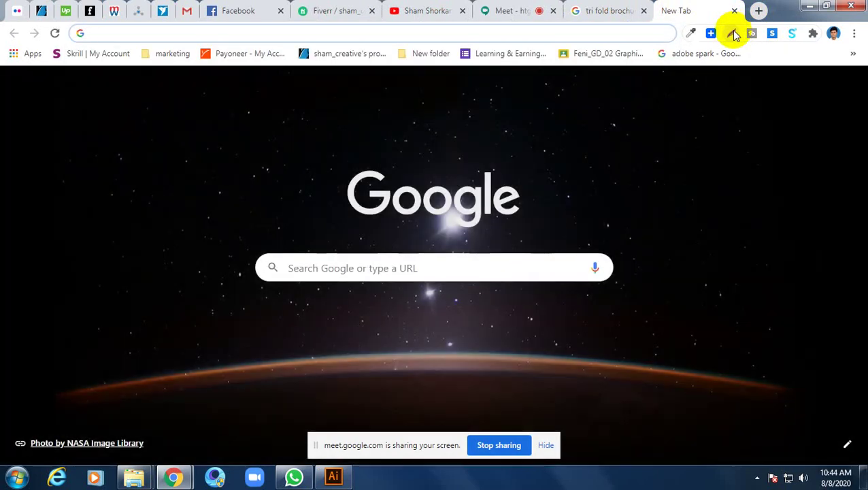
type("co")
key("BackSpace")
type(",")
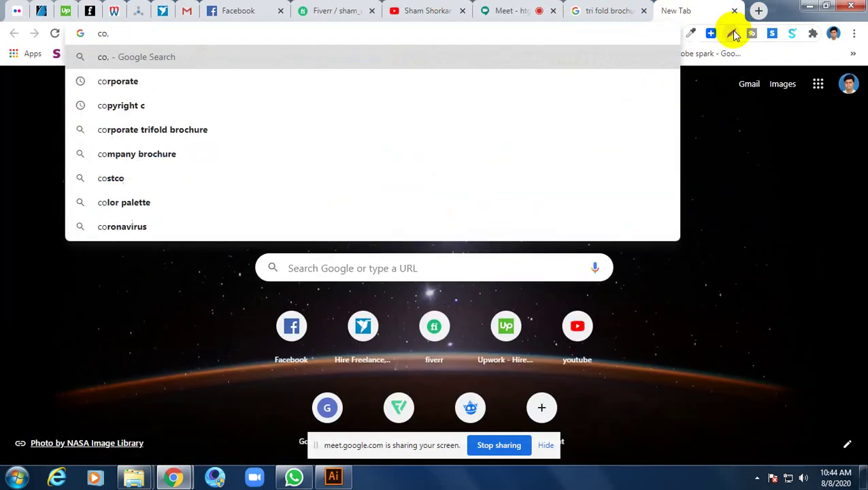
key("BackSpace")
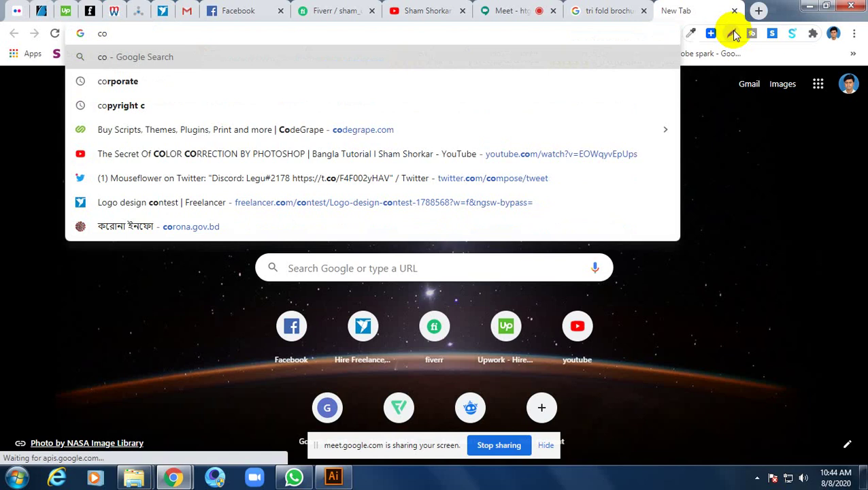
type("l")
key("BackSpace")
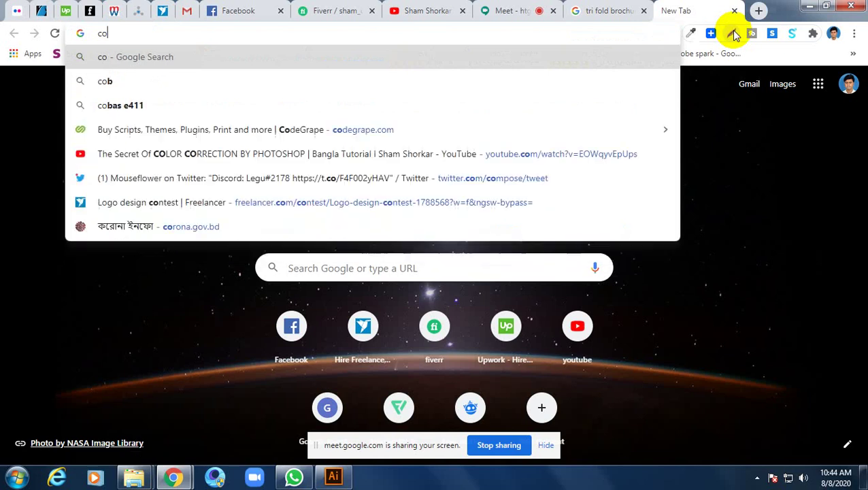
type("nn")
key("BackSpace")
key("BackSpace")
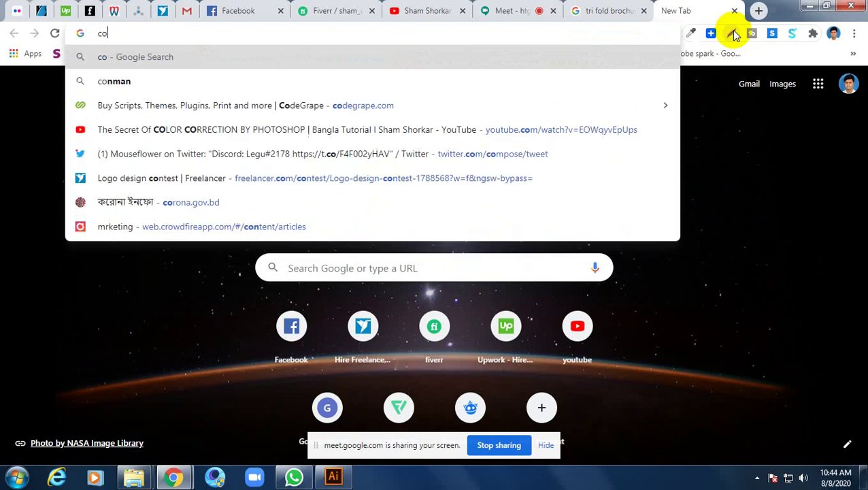
type(".")
key("BackSpace")
type("mo")
key("BackSpace")
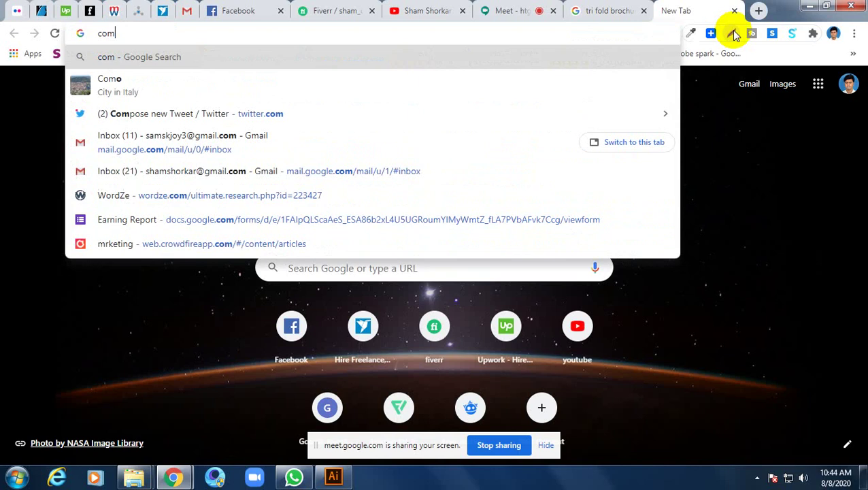
type("p0")
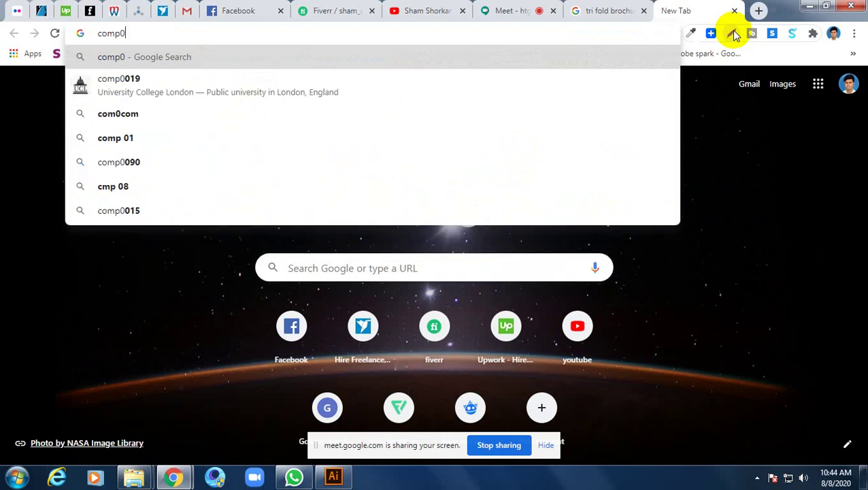
key("BackSpace")
key("Down")
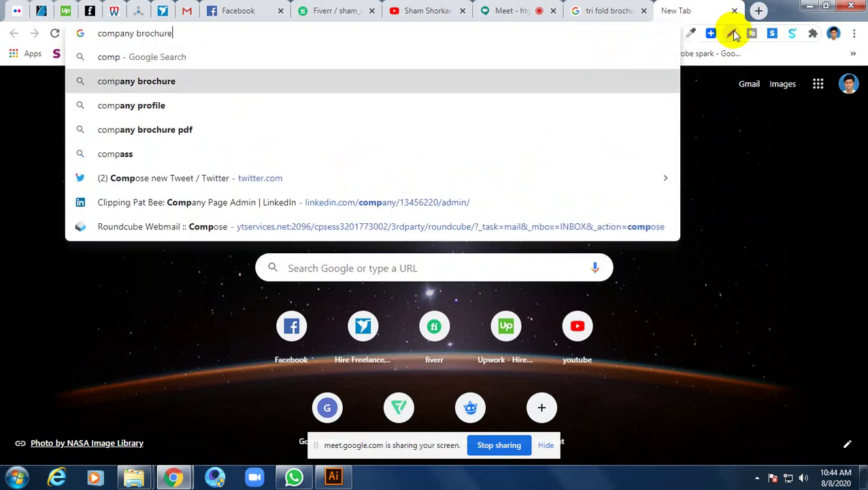
key("BackSpace")
key("BackSpace")
key("BackSpace")
key("BackSpace")
key("BackSpace")
key("BackSpace")
key("BackSpace")
key("BackSpace")
key("BackSpace")
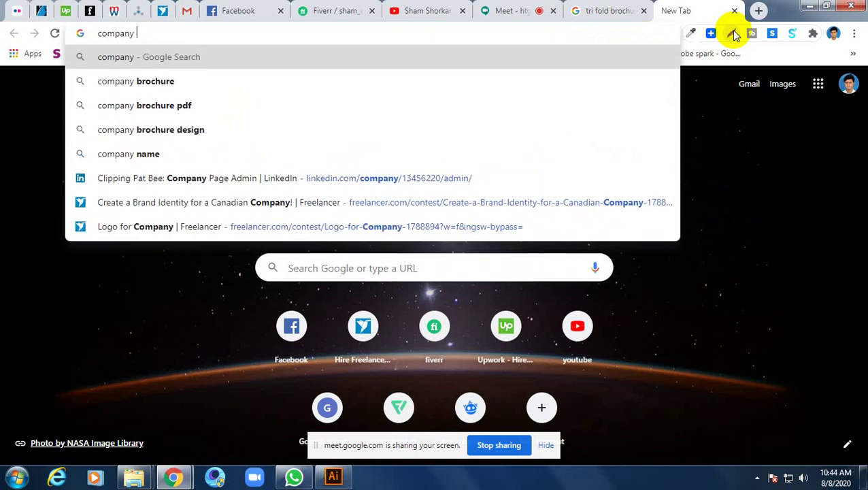
key("Return")
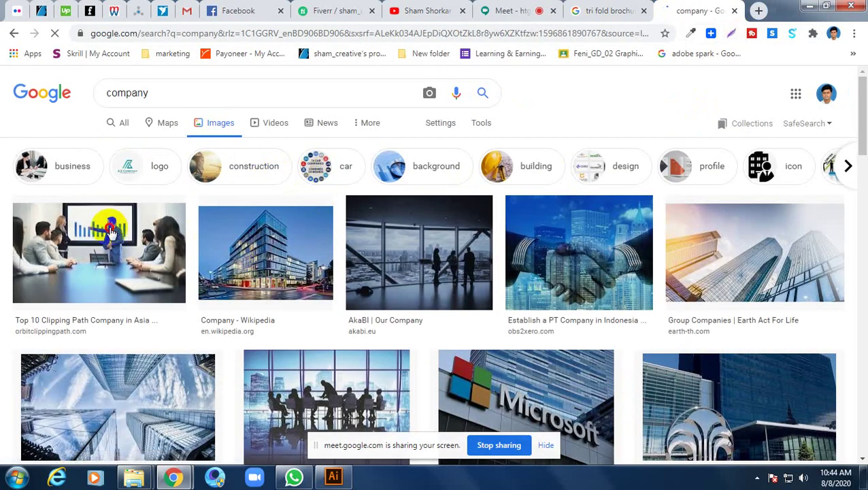
- Preview the handshake-over-city photo and copy the image
left_click(109, 225)
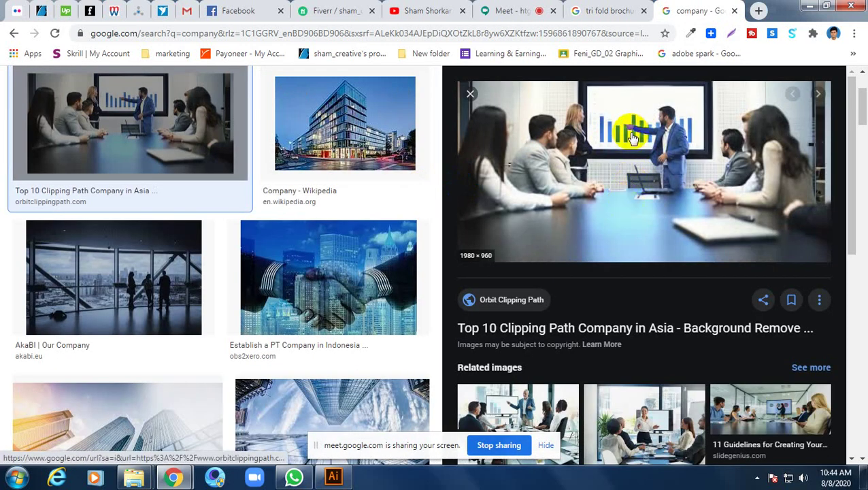
left_click(328, 279)
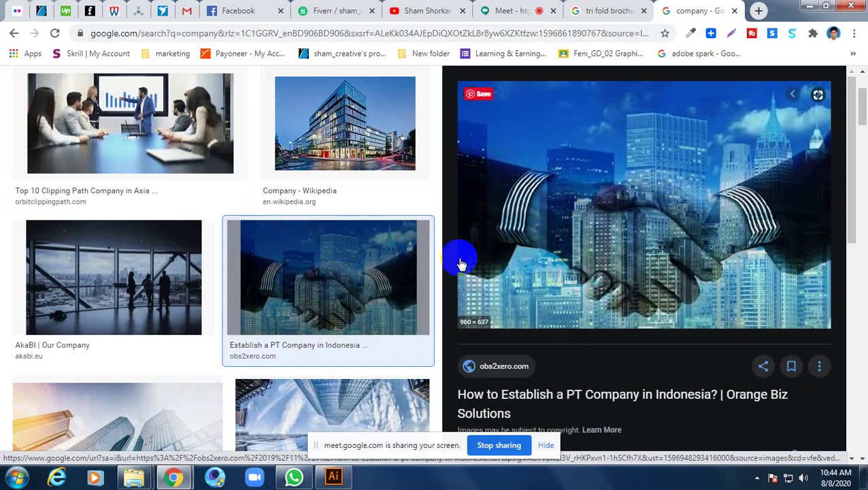
right_click(654, 152)
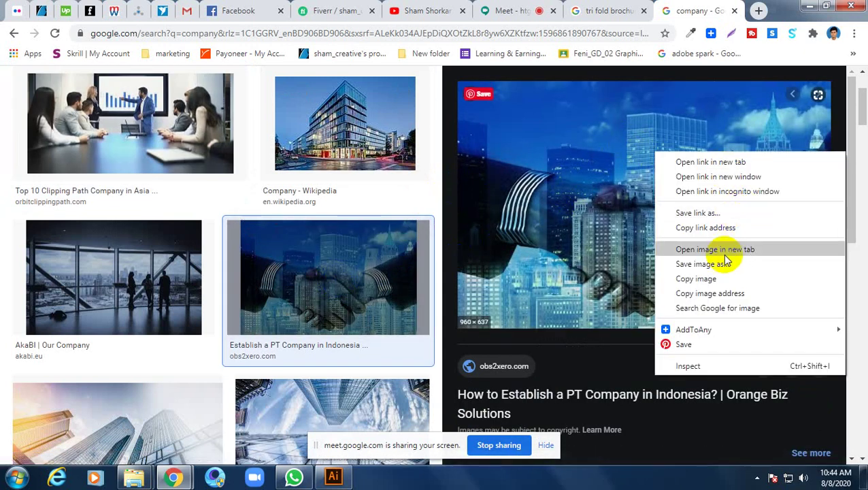
left_click(714, 278)
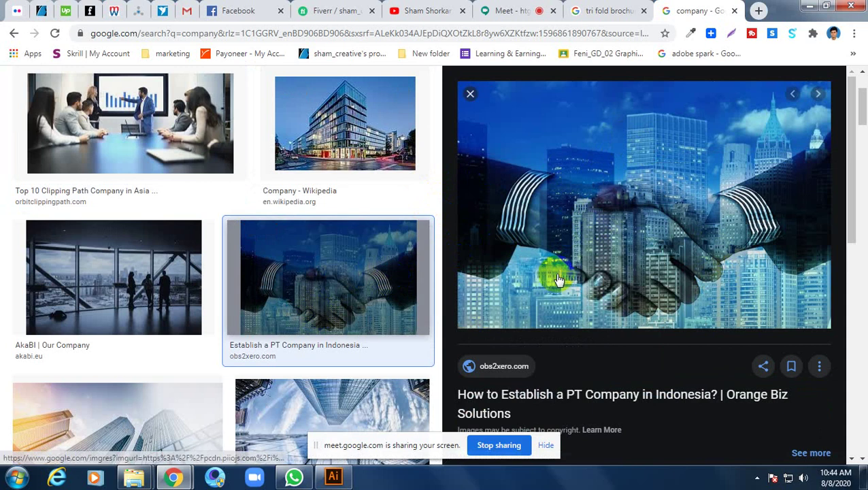
- Paste the handshake photo into the brochure at the artboard's upper right, then return to Chrome
left_click(346, 476)
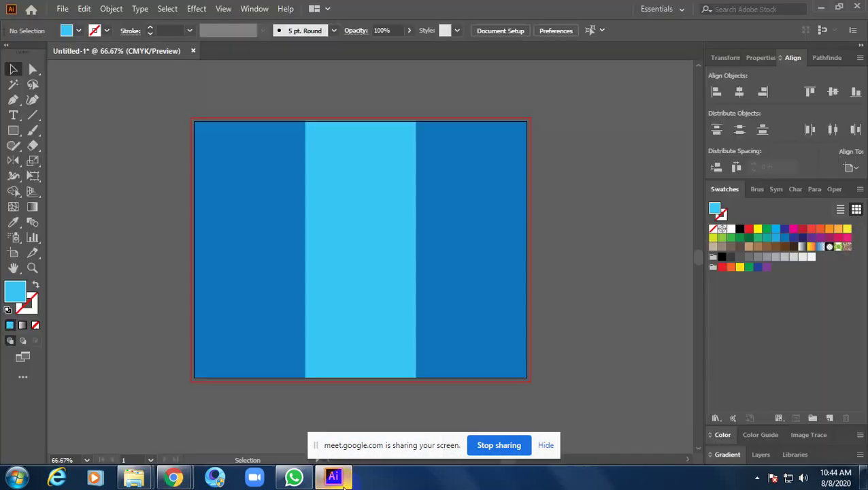
left_click(416, 291)
key("ctrl+v")
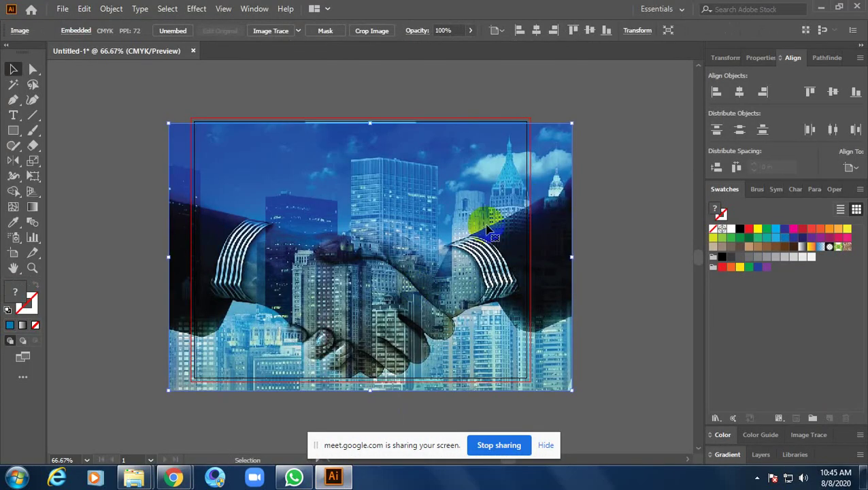
scroll(516, 197, "down", 1)
mouse_move(363, 270)
left_mouse_down()
mouse_move(484, 251)
mouse_move(529, 232)
left_mouse_up()
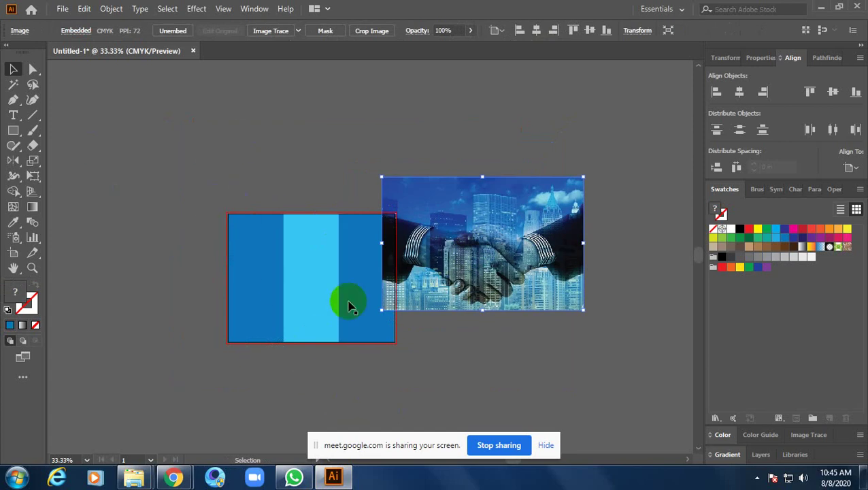
left_click(173, 476)
left_click(102, 408)
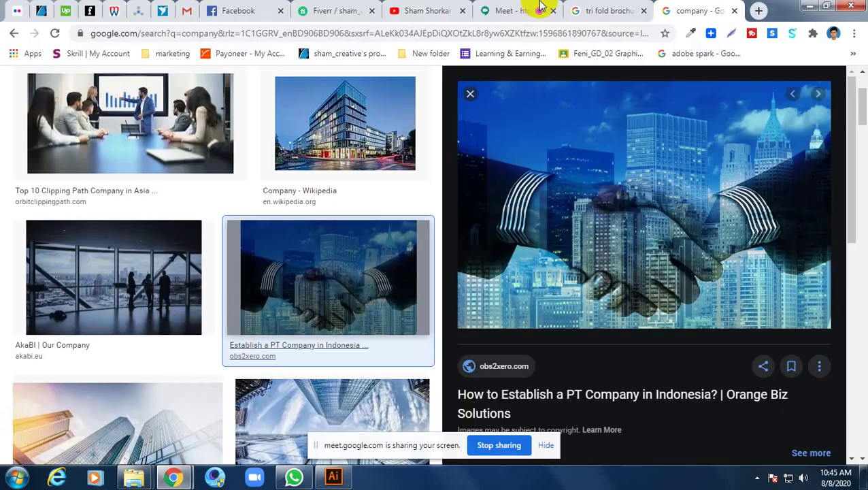
- Copy a teal-and-black tri-fold brochure reference image from the 'tri fold brochure' image results
left_click(601, 10)
scroll(782, 270, "down", 5)
scroll(782, 271, "up", 4)
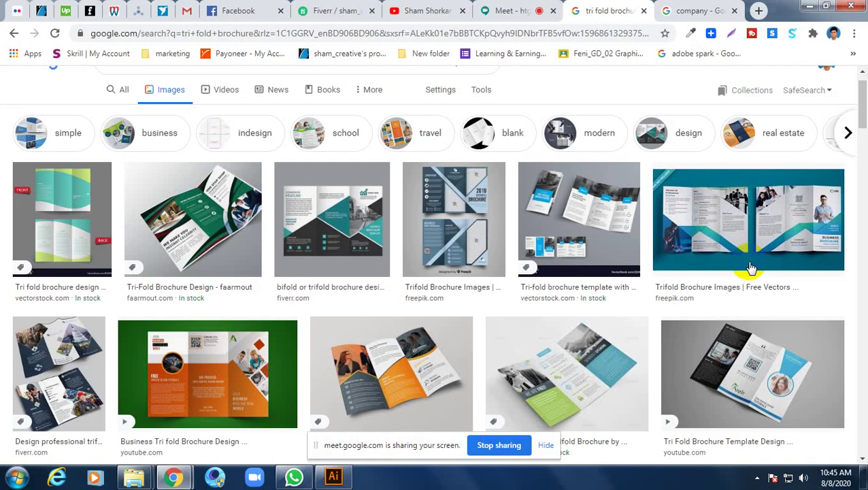
scroll(426, 249, "down", 3)
scroll(281, 236, "down", 2)
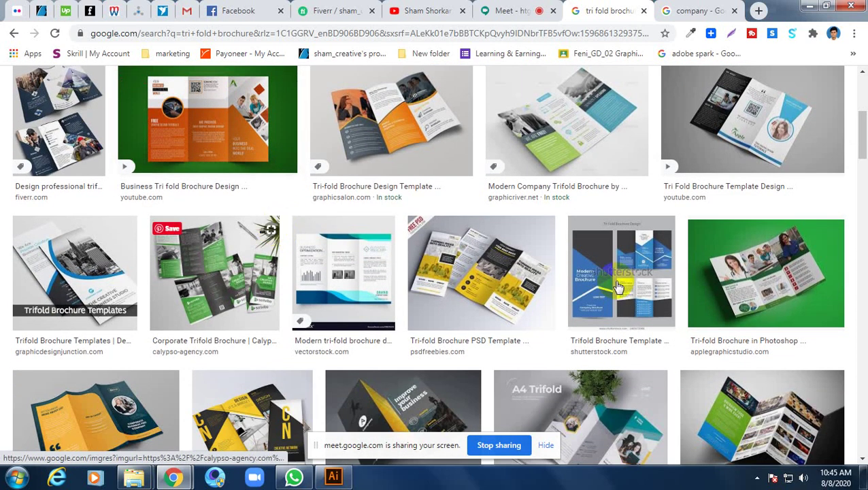
scroll(637, 212, "down", 1)
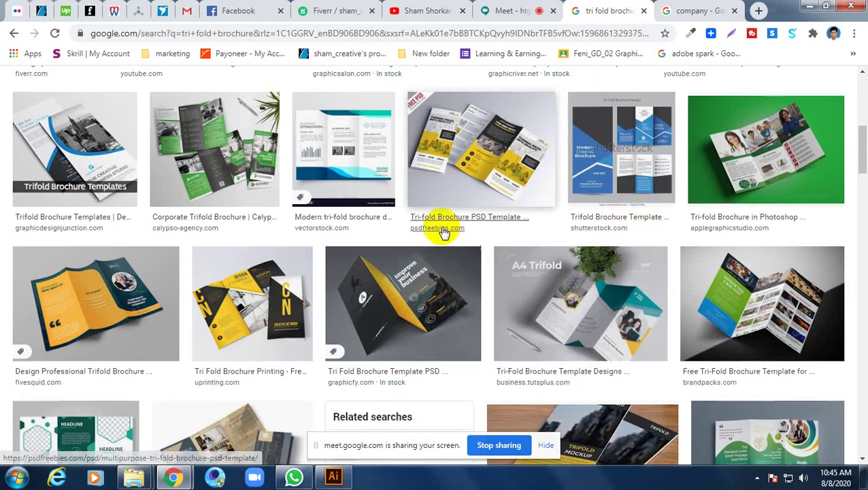
scroll(441, 232, "up", 5)
scroll(408, 242, "up", 3)
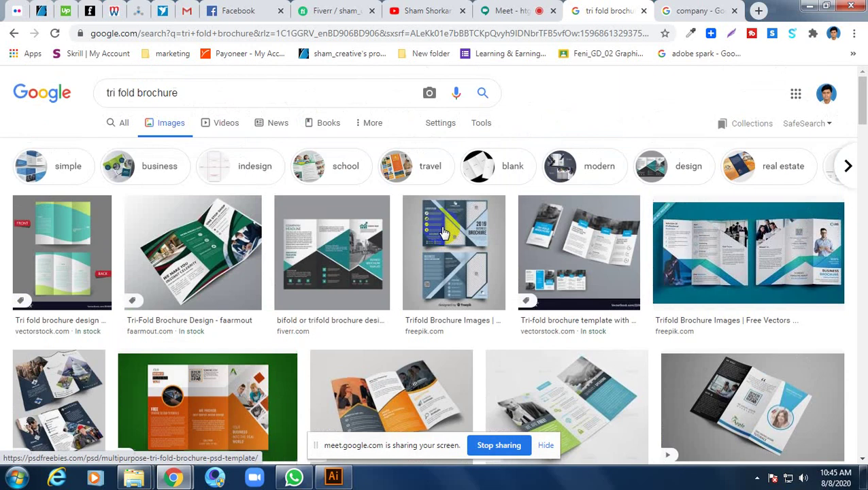
left_click(363, 251)
right_click(631, 179)
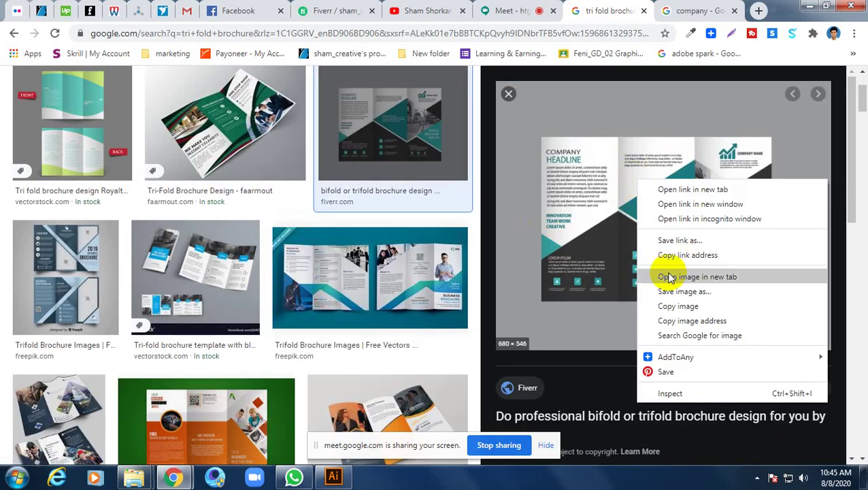
left_click(668, 306)
- Paste the brochure reference image left of the blue artboard and enlarge it
left_click(333, 476)
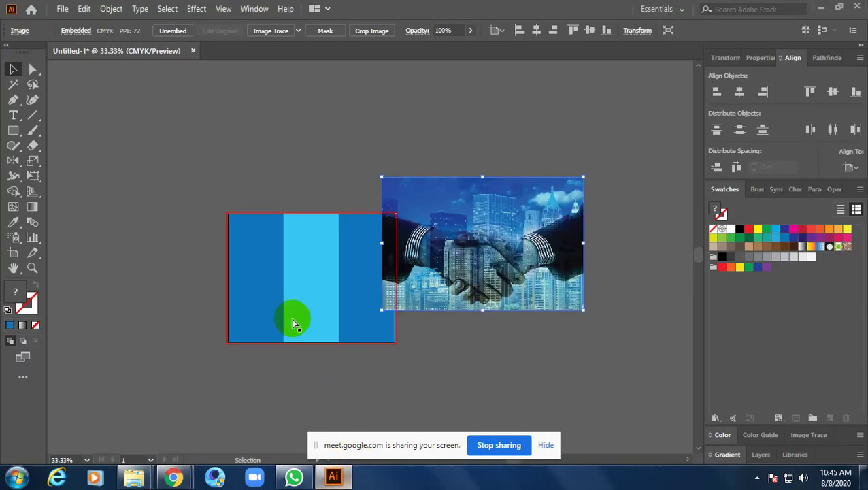
key("ctrl+v")
mouse_move(356, 285)
left_mouse_down()
mouse_move(297, 179)
mouse_move(139, 310)
left_mouse_up()
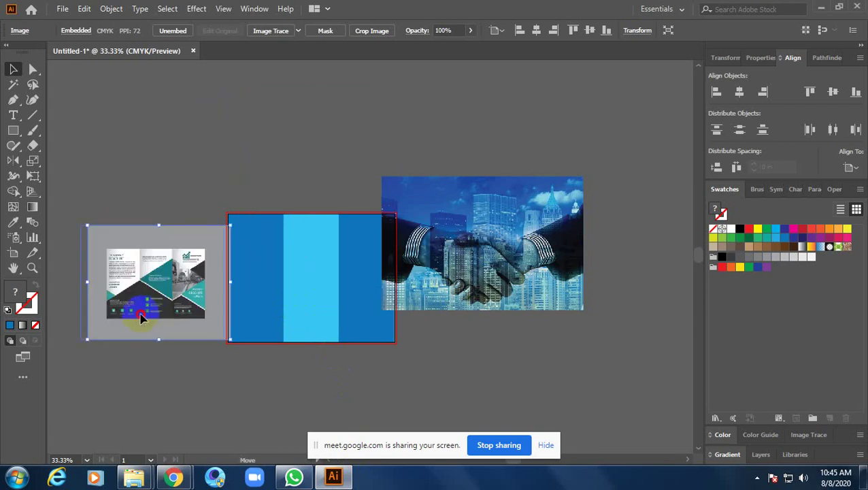
left_click(232, 302)
scroll(233, 302, "up", 3)
scroll(429, 304, "down", 1)
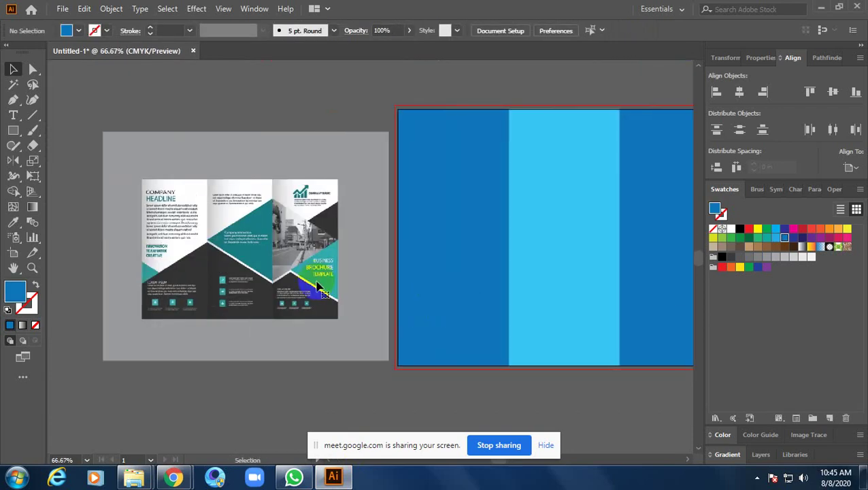
left_click(320, 288)
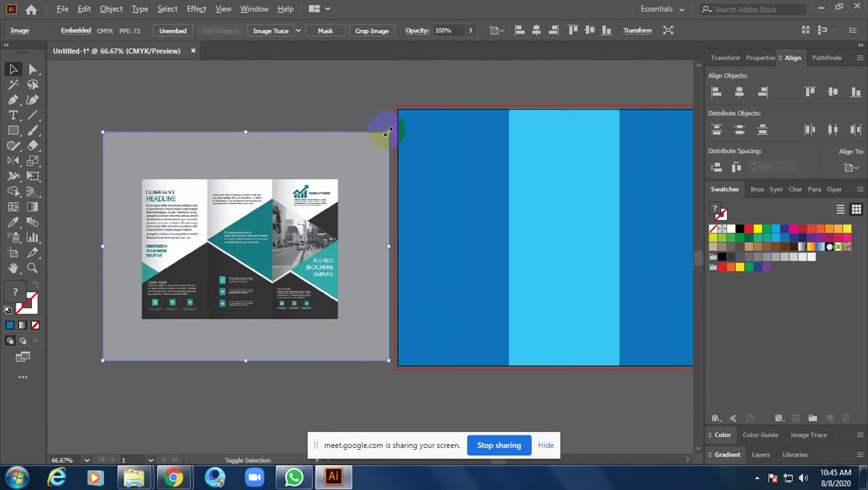
left_click_drag(389, 131, 422, 82)
left_click_drag(368, 196, 322, 233)
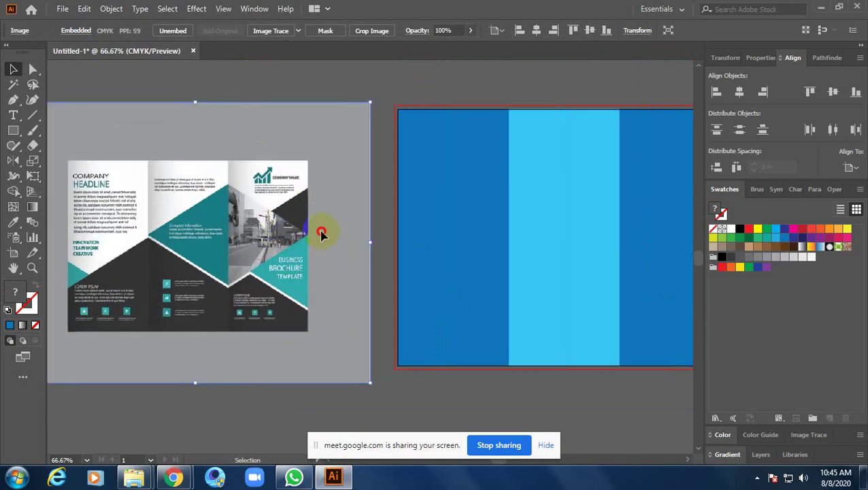
- Enter and exit isolation on the brochure image, then frame all three artworks in view
double_click(321, 234)
left_click(392, 136)
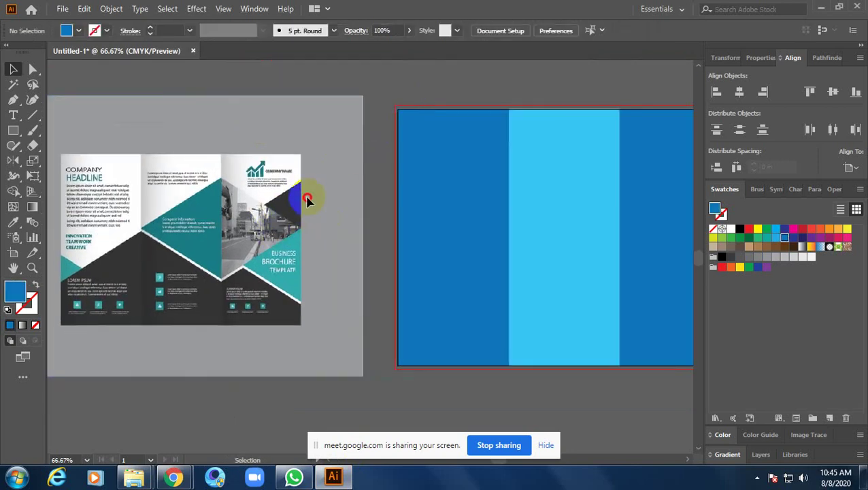
left_click(306, 194)
double_click(345, 219)
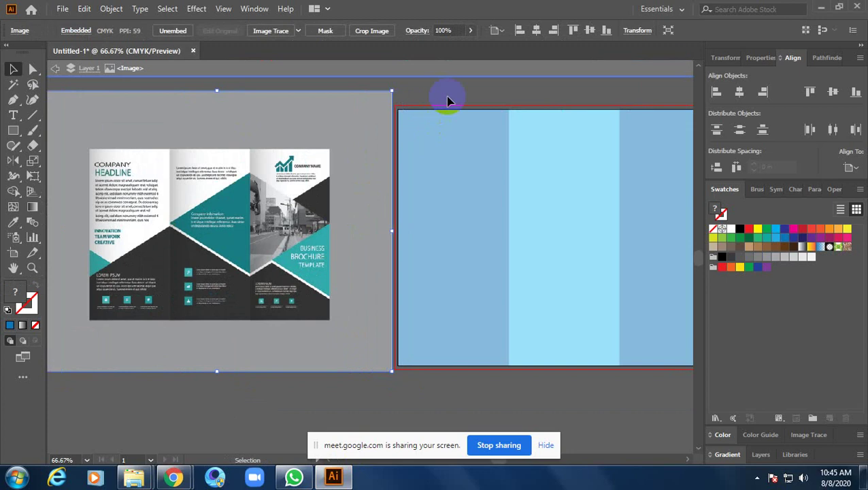
double_click(445, 96)
left_click_drag(477, 322, 430, 334)
key("ctrl+minus")
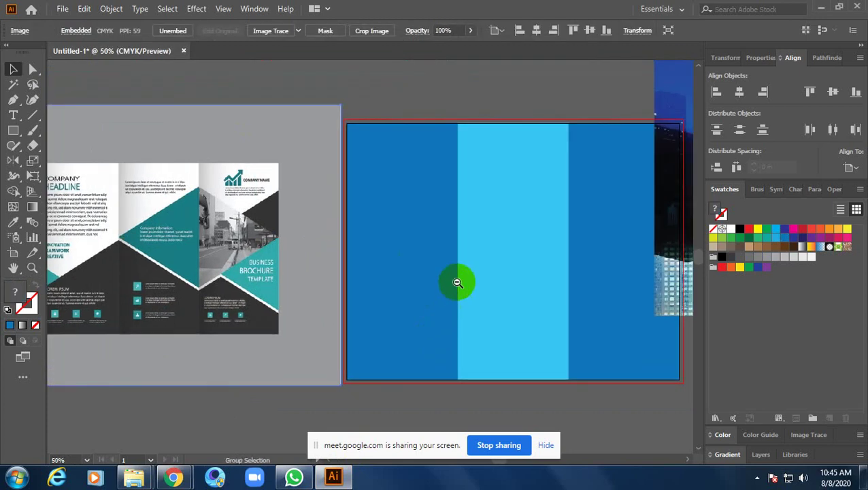
key("ctrl+minus")
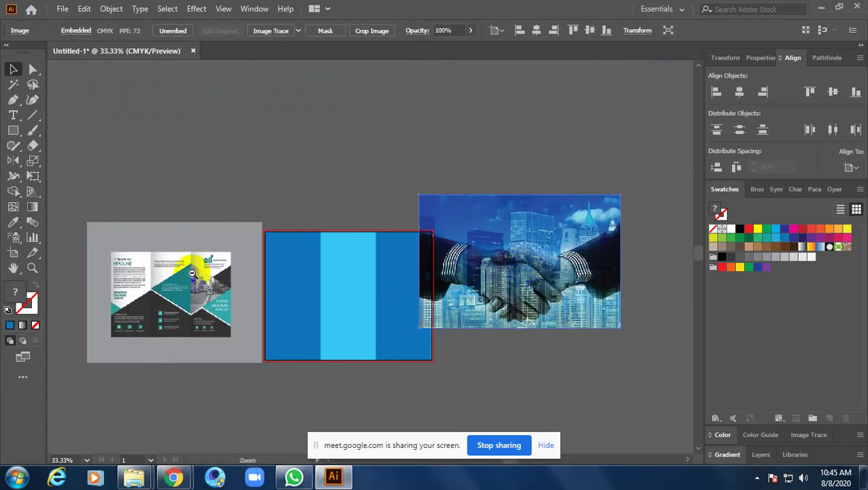
key("ctrl+plus")
key("ctrl+plus")
key("ctrl+plus")
mouse_move(359, 329)
left_mouse_down()
mouse_move(409, 266)
mouse_move(310, 213)
left_mouse_up()
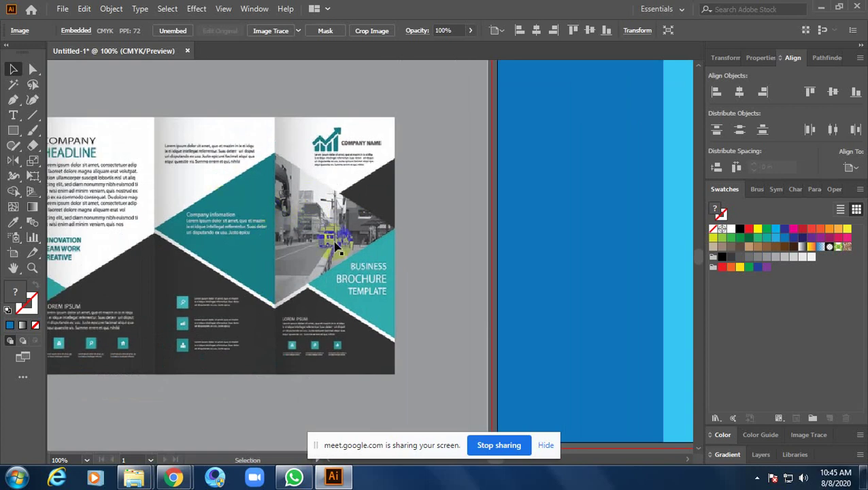
left_click_drag(334, 247, 371, 274)
left_click(377, 264, "alt")
left_click_drag(327, 221, 178, 212)
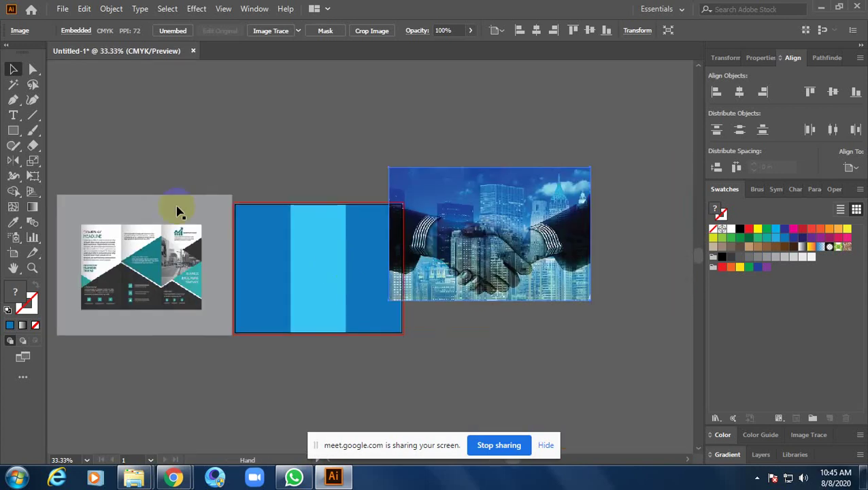
left_click_drag(13, 130, 76, 132)
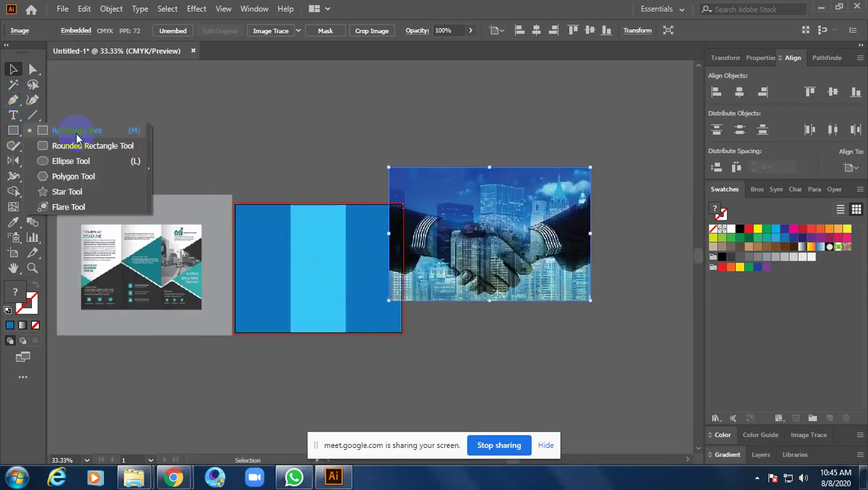
- Move the handshake photo further right of the blue artboard
left_click(295, 239)
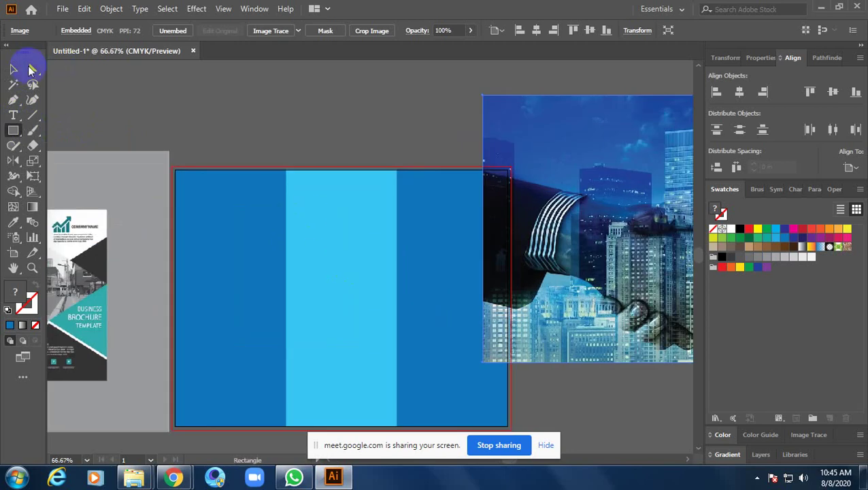
left_click(13, 68)
scroll(272, 132, "down", 1)
scroll(329, 139, "down", 1)
left_click_drag(438, 167, 511, 167)
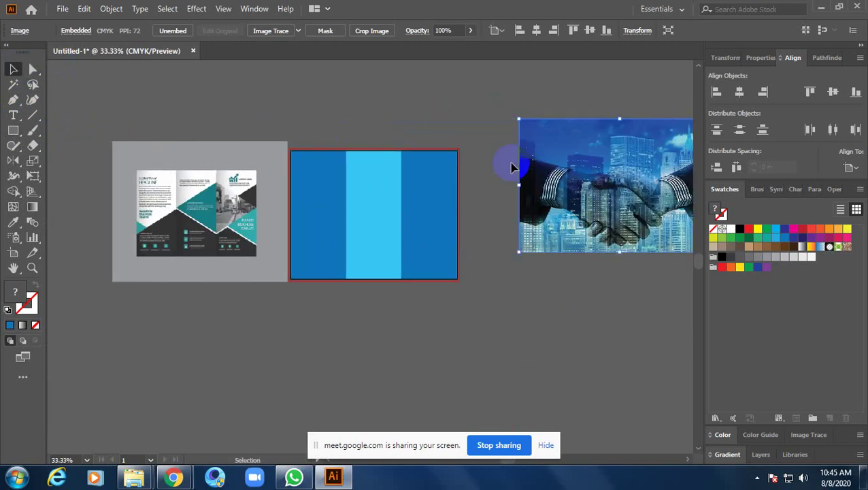
left_click(319, 132)
- Fill the three panels white, then make the middle panel dark navy blue
left_click(440, 187)
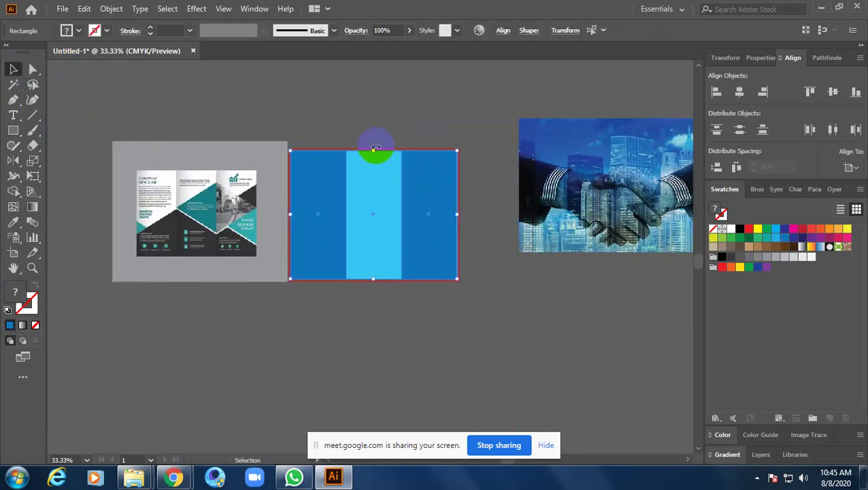
left_click(79, 30)
left_click(18, 52)
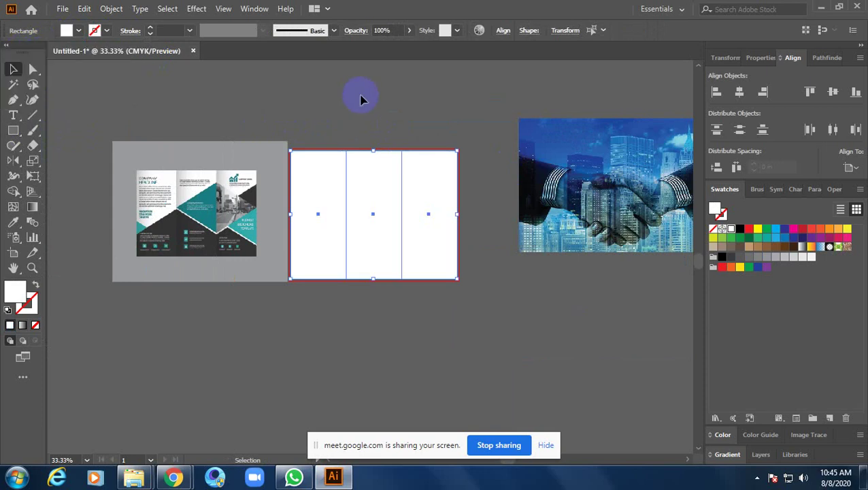
left_click(449, 115)
left_click(368, 178)
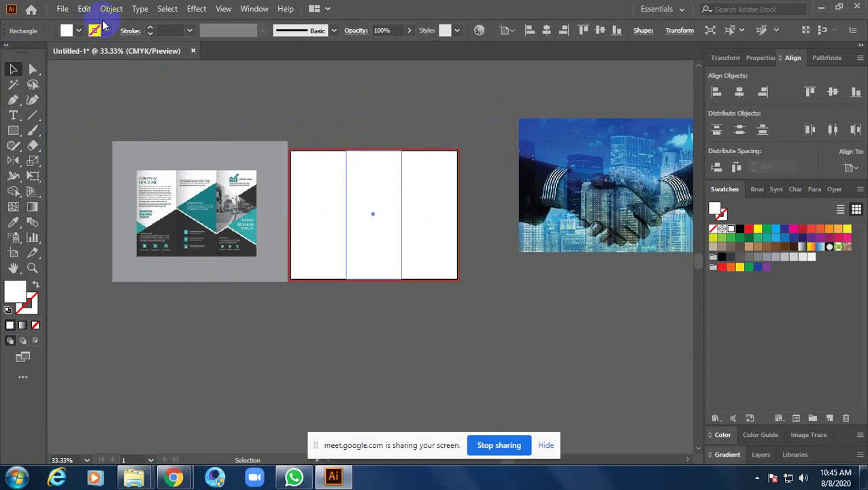
left_click(76, 30)
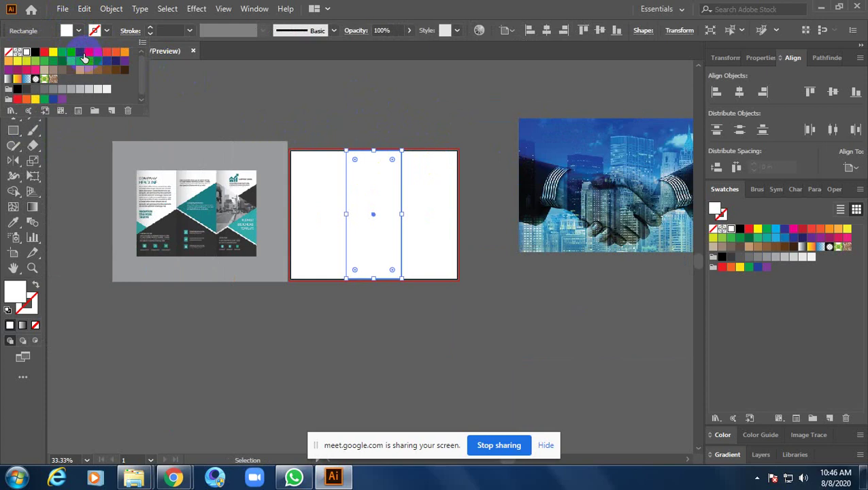
left_click(80, 52)
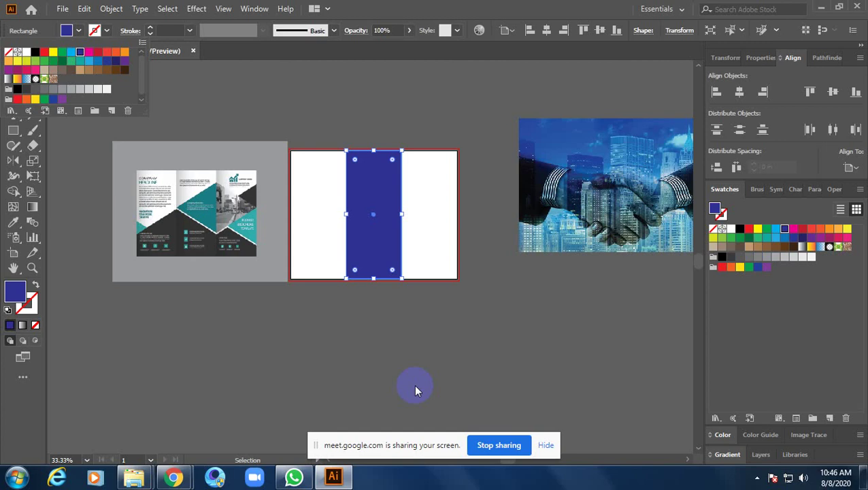
- Select the white and navy panels together as one group, then deselect
left_click(333, 153)
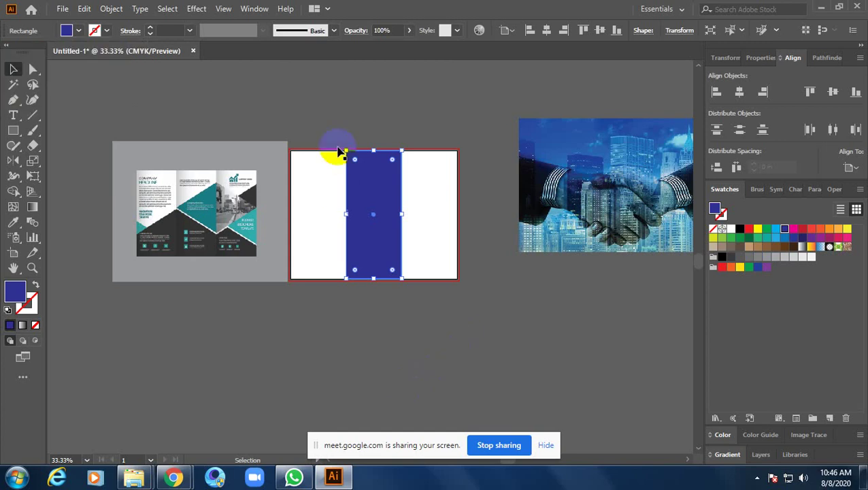
left_click(325, 139)
left_click(422, 190)
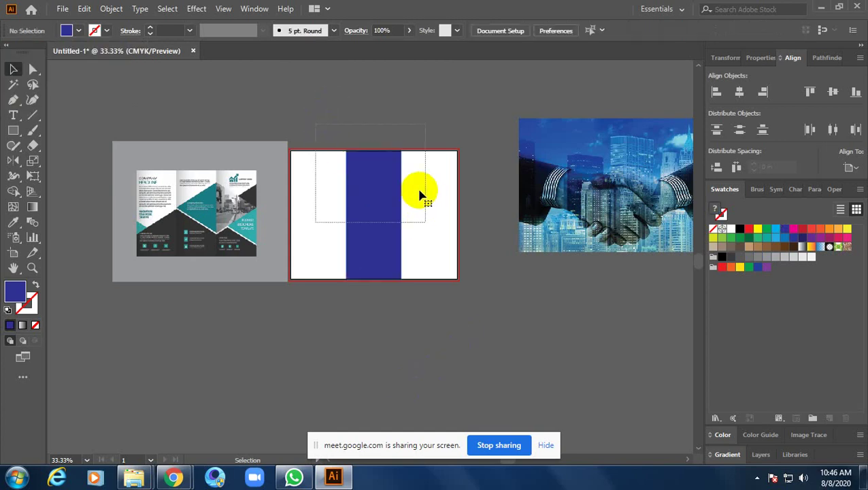
left_click(379, 144)
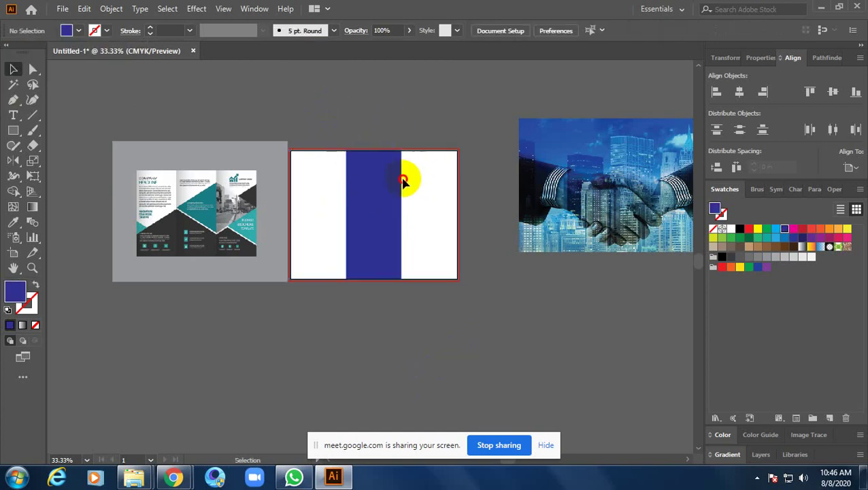
scroll(403, 180, "up", 1)
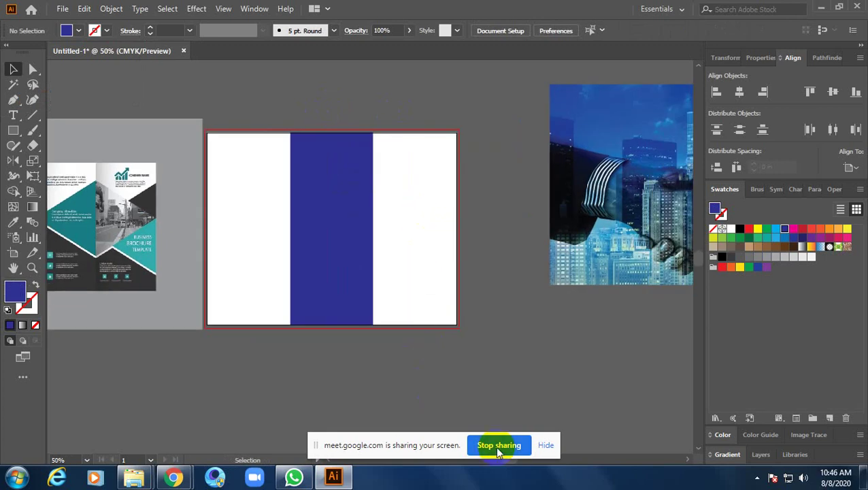
left_click(819, 11)
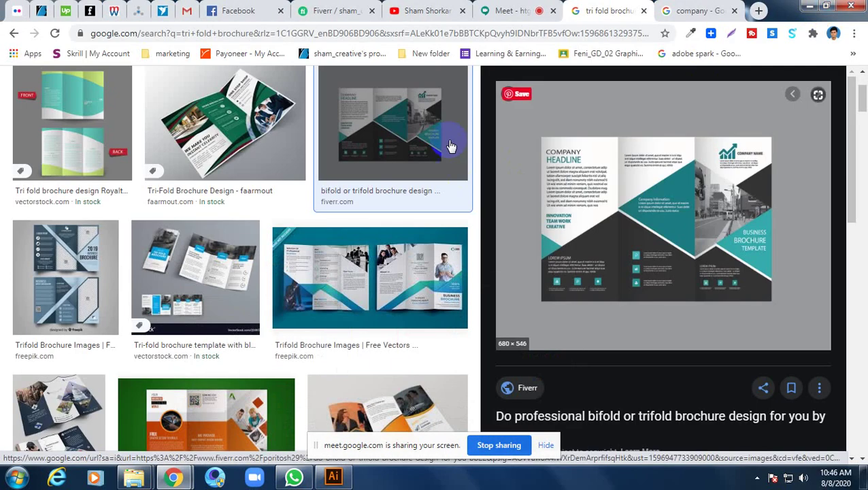
left_click(812, 6)
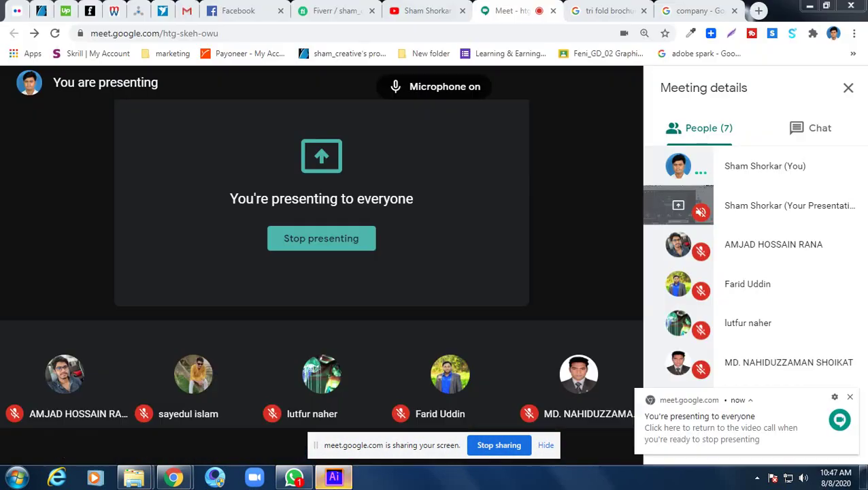
left_click(333, 476)
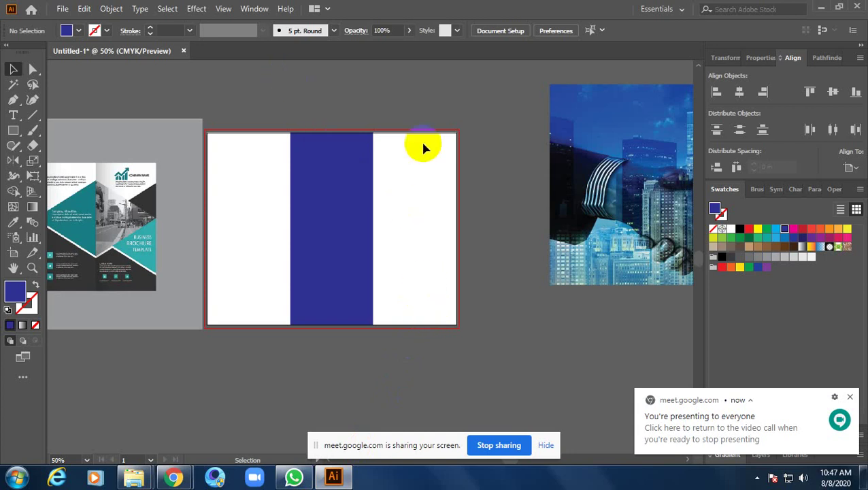
- Draw a black-filled rectangle over the right half of the navy strip
key("ctrl+space")
left_click_drag(274, 202, 370, 215)
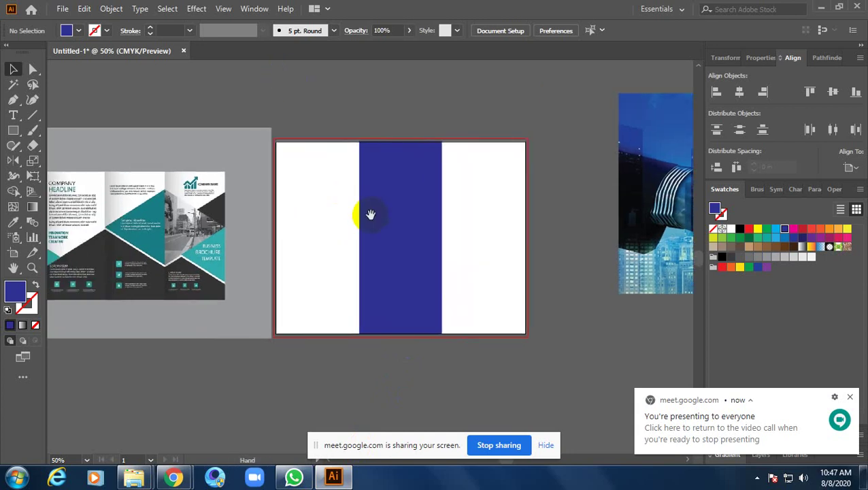
left_click_drag(411, 243, 360, 255)
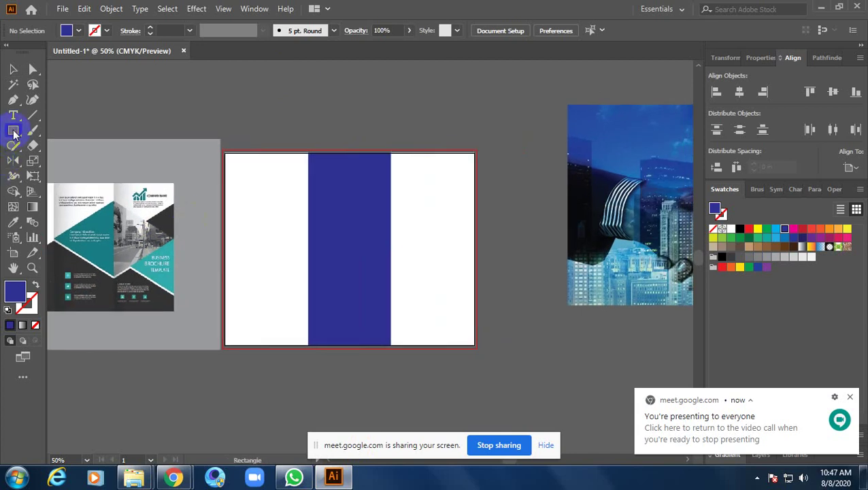
mouse_move(327, 202)
left_mouse_down()
mouse_move(470, 268)
mouse_move(474, 286)
left_mouse_up()
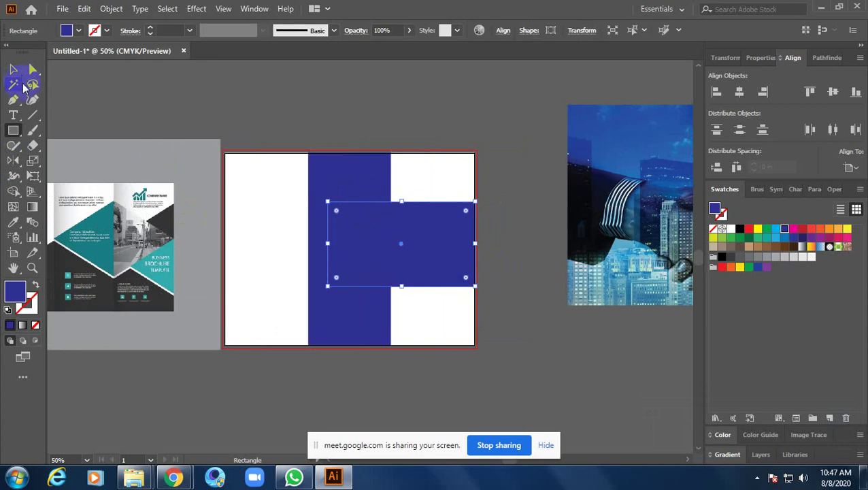
left_click(13, 69)
left_click(76, 34)
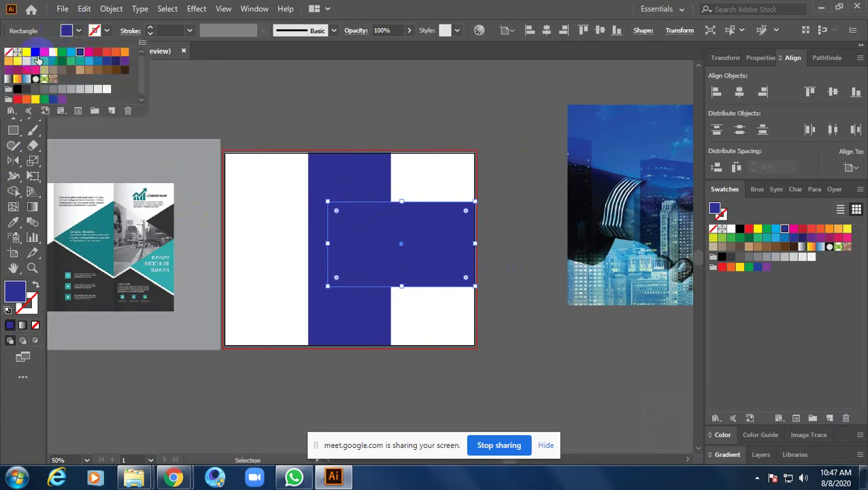
left_click(36, 53)
- Zoom in closely on the black rectangle
mouse_move(304, 99)
left_mouse_down()
mouse_move(368, 141)
mouse_move(426, 160)
left_mouse_up()
left_click(546, 226)
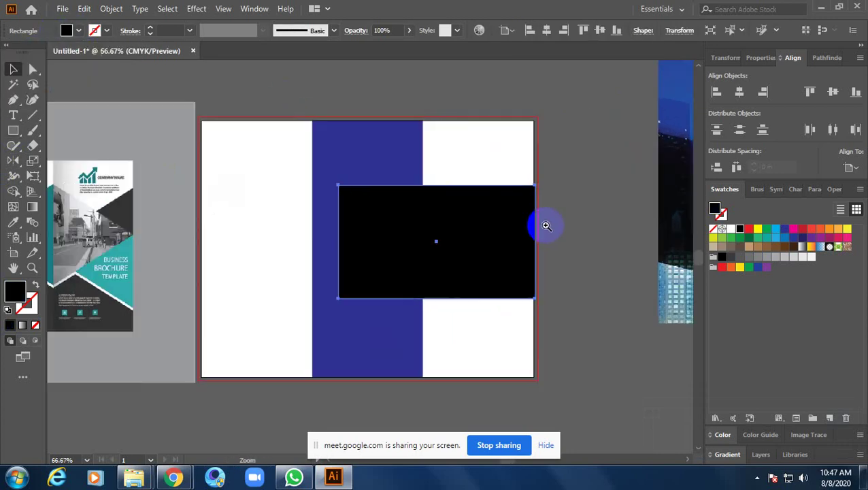
left_click(476, 210)
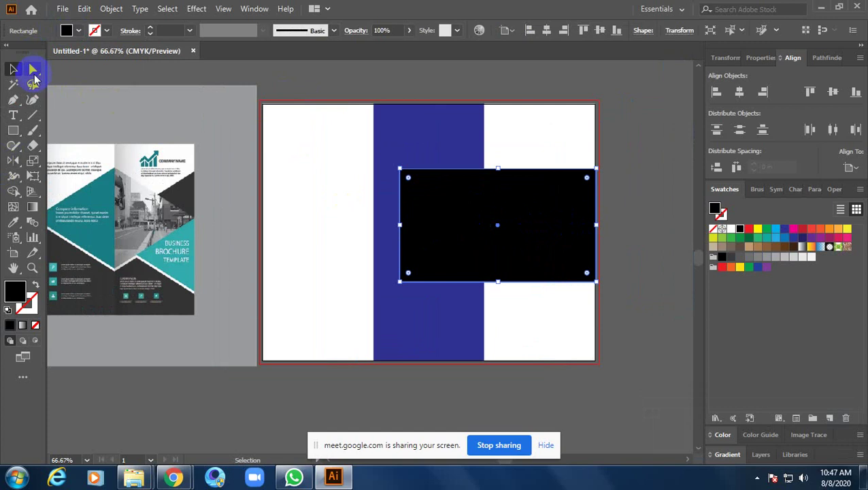
right_click(12, 107)
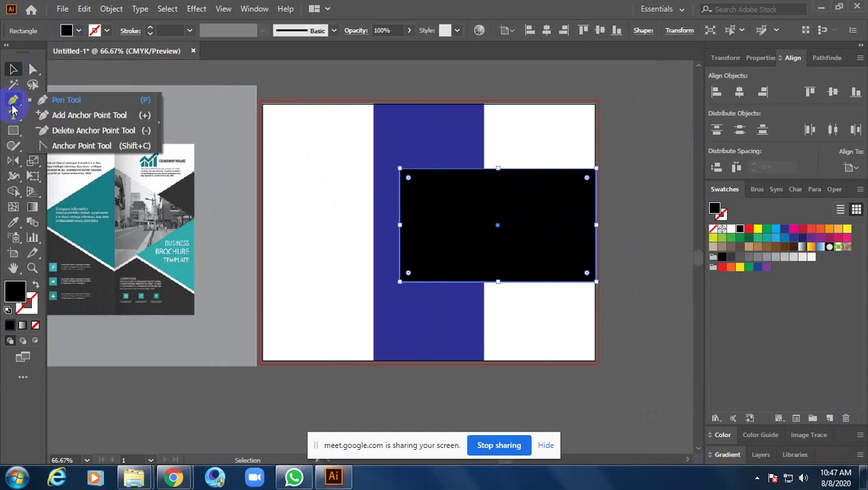
left_click(92, 114)
scroll(523, 194, "up", 2)
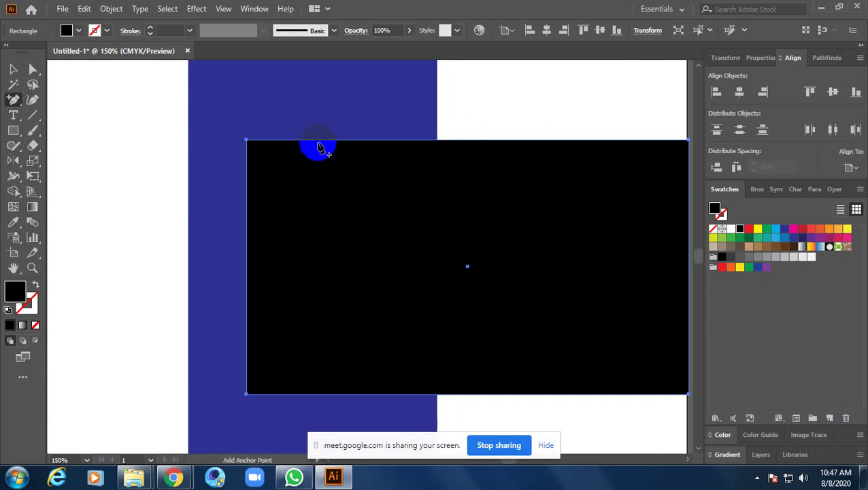
- Move the black rectangle across the navy strip and nudge it right
left_click(13, 69)
left_click(438, 217)
left_click_drag(447, 193, 478, 196)
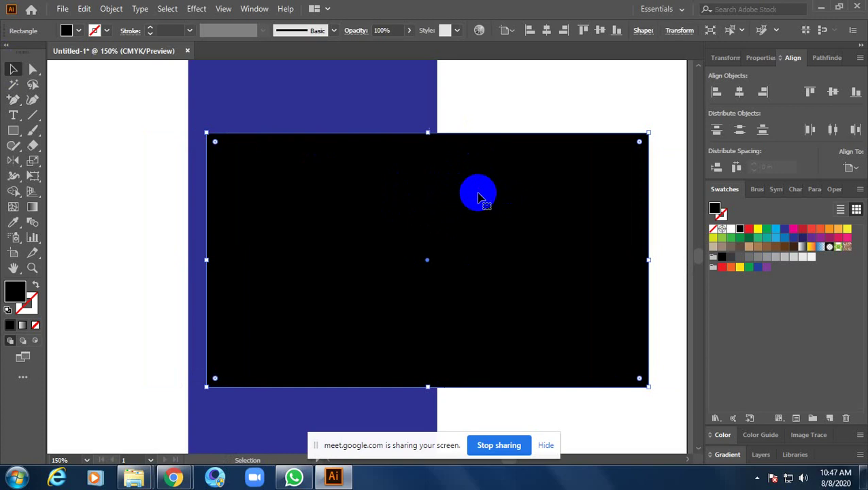
double_click(479, 197)
double_click(480, 129)
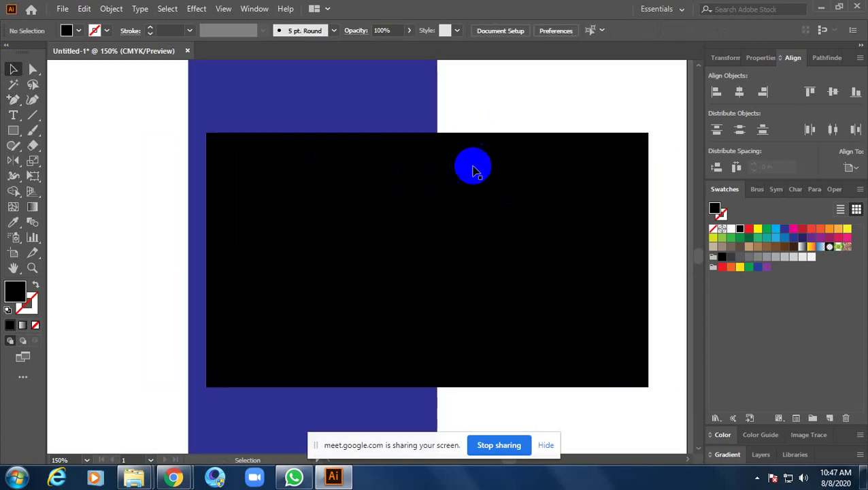
left_click(474, 170)
key("Right")
key("Right")
key("Right")
- Add anchor points at the black rectangle's top and bottom edge midpoints
key("Right")
key("Right")
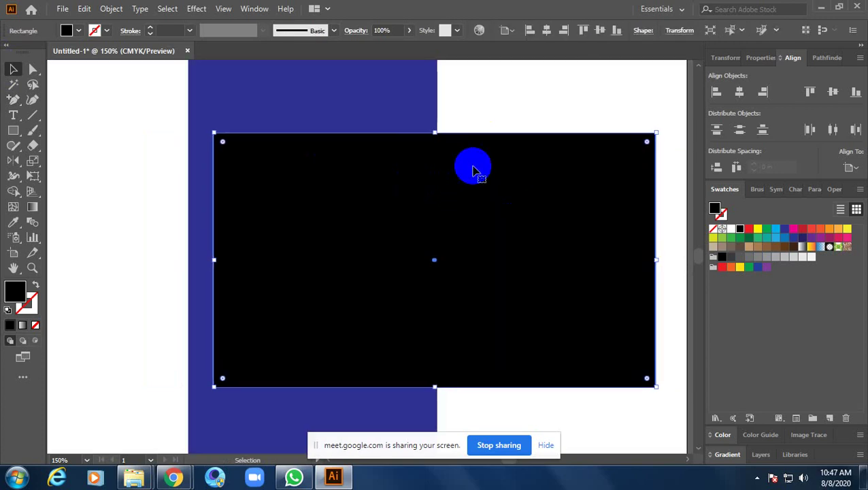
key("Right")
key("Right")
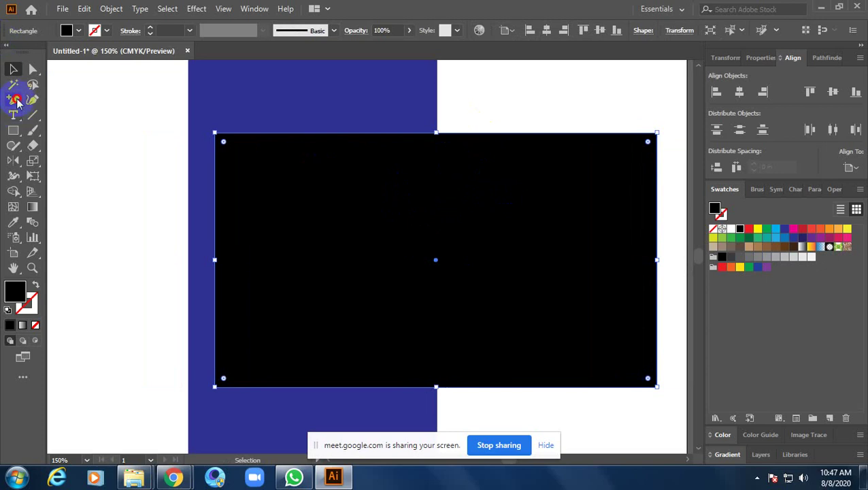
left_click(15, 100)
left_click(436, 134)
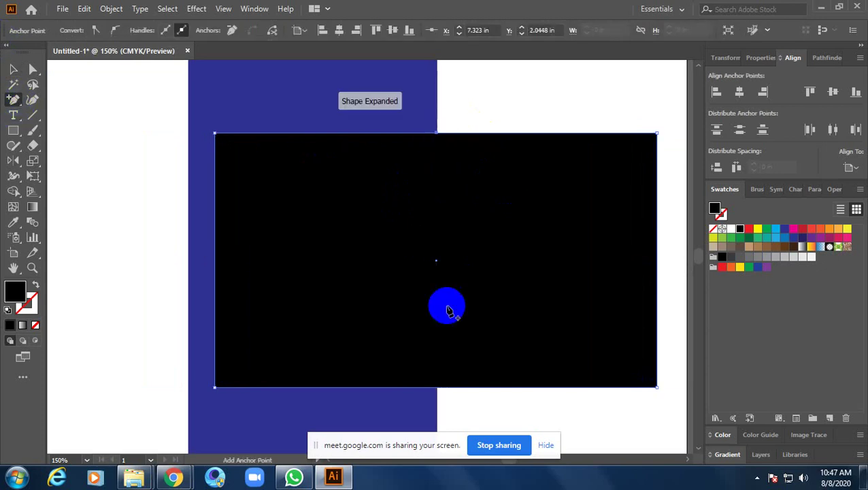
left_click(437, 387)
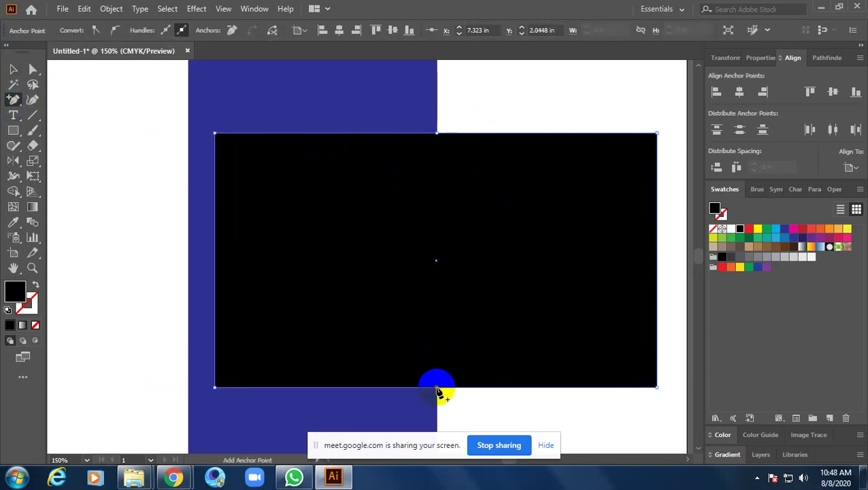
left_click(12, 69)
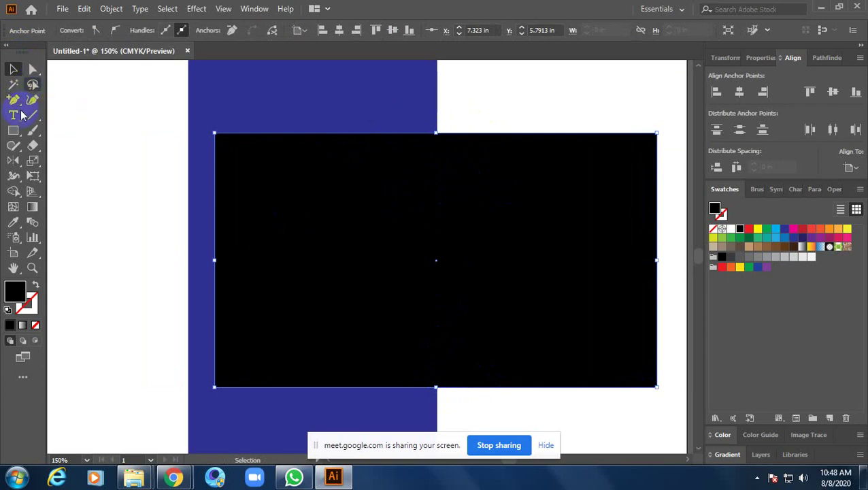
- Show rulers and place a horizontal guide across the rectangle's middle
left_click(221, 249)
left_click(15, 70)
left_click(15, 70)
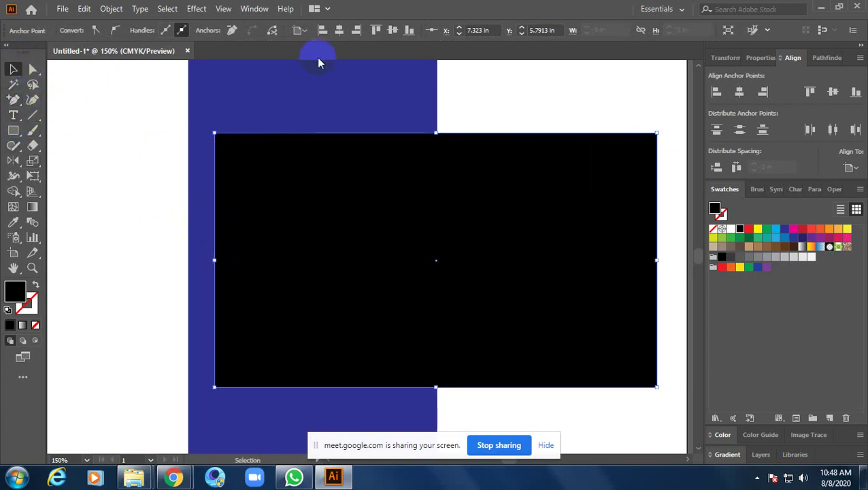
key("ctrl+r")
left_click_drag(349, 65, 392, 261)
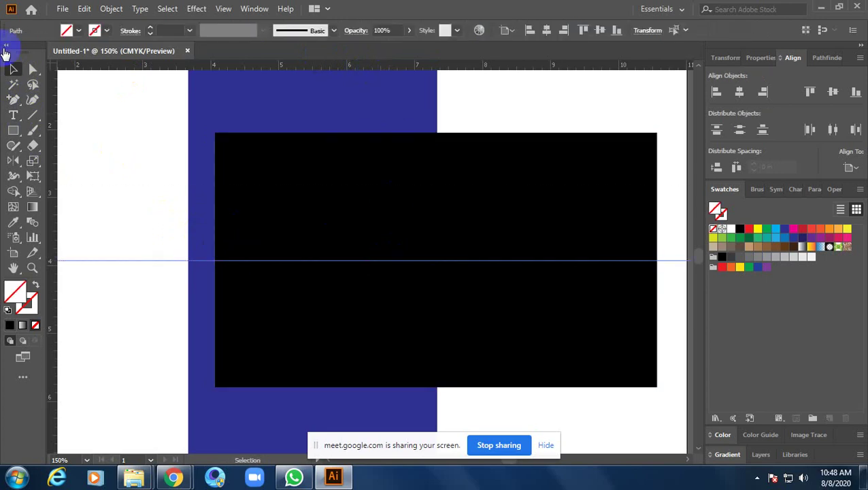
- Add anchors where the guide meets the rectangle's left and right edges
left_click(14, 100)
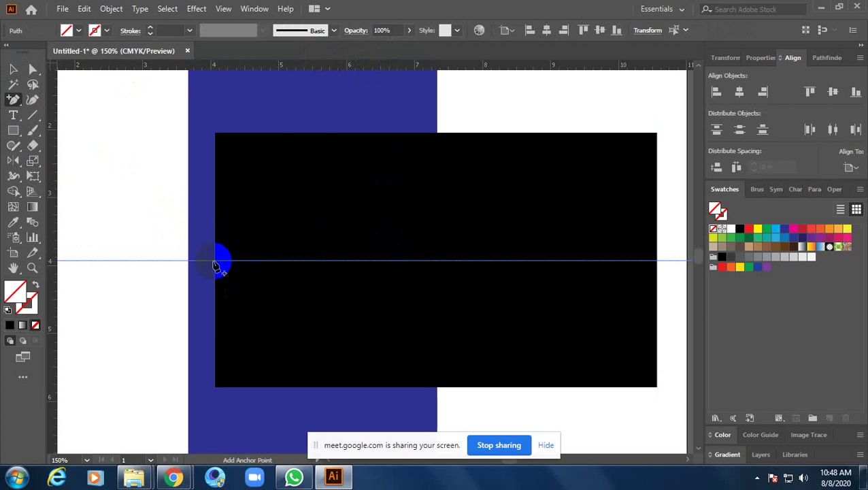
left_click(213, 263)
left_click(215, 264)
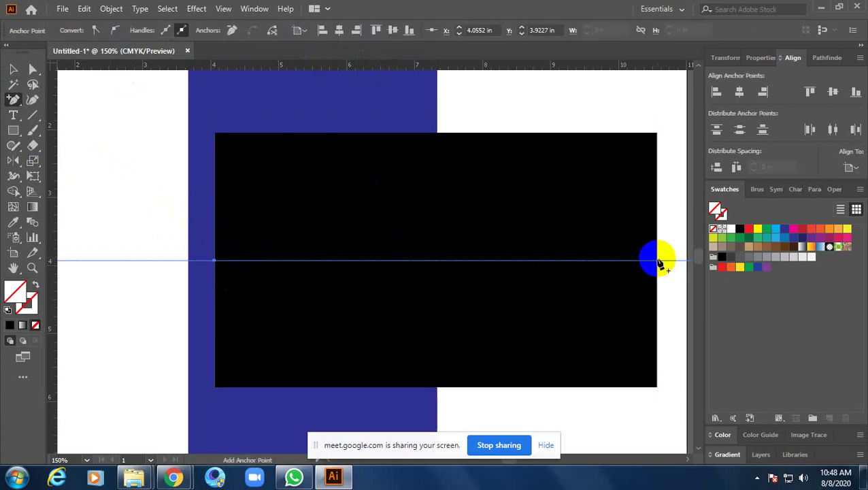
left_click(656, 262)
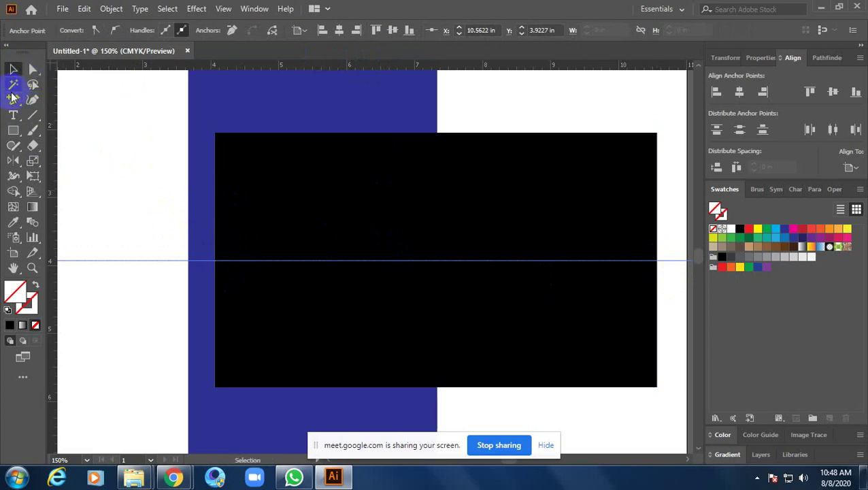
- Try deleting the top-left corner point, undo it, and reselect the rectangle
left_click_drag(9, 103, 93, 136)
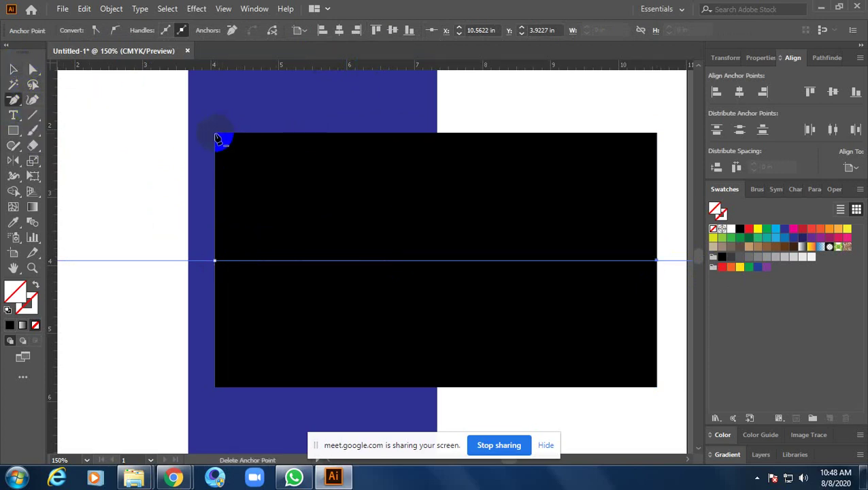
left_click(215, 133)
left_click(323, 345)
key("ctrl+z")
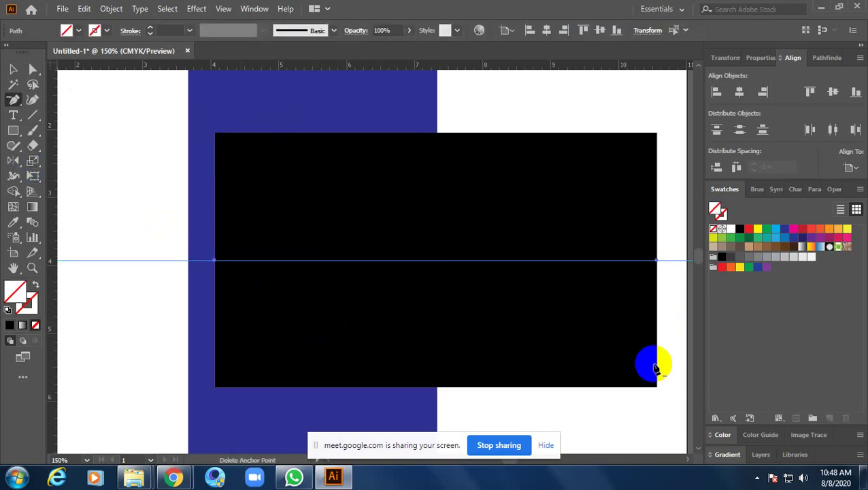
left_click(429, 316, "ctrl")
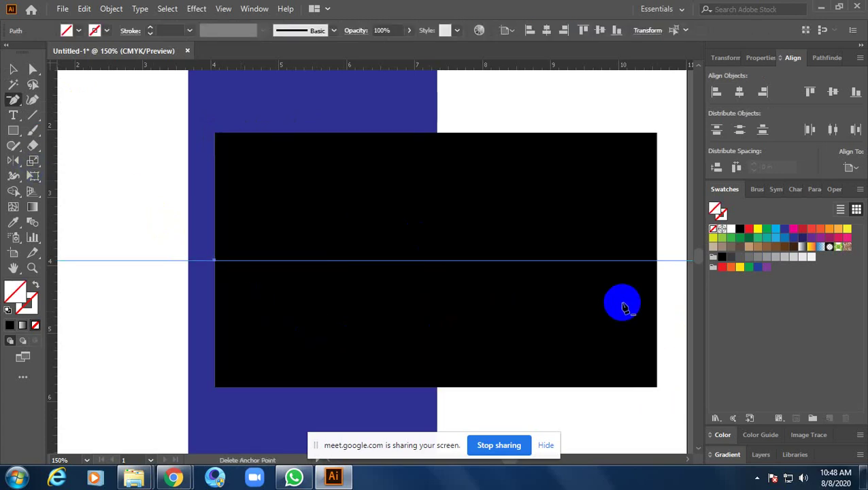
left_click(13, 69)
left_click(239, 231)
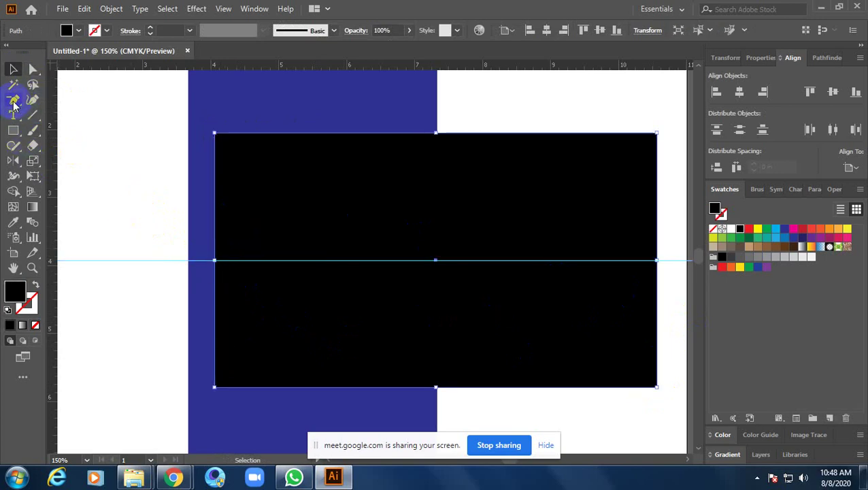
- Add an anchor at the rectangle's left edge midpoint, dismissing anchor point warnings
left_click_drag(13, 99, 56, 109)
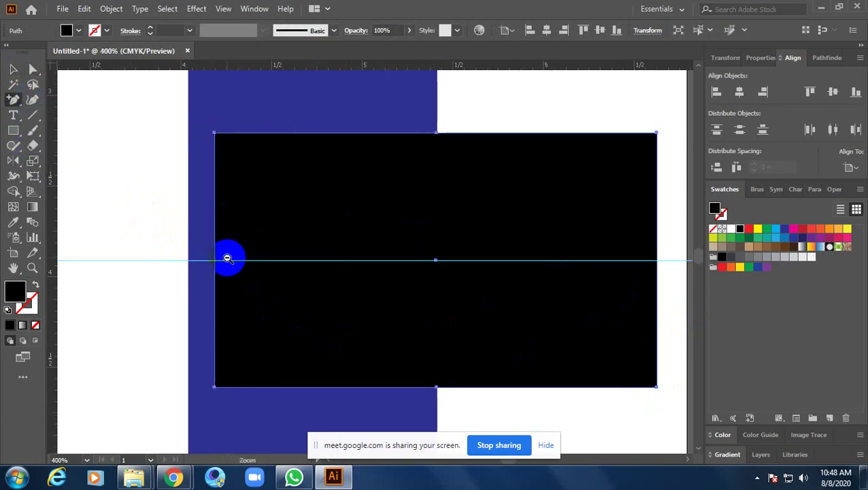
scroll(229, 256, "up", 3)
scroll(229, 276, "up", 2)
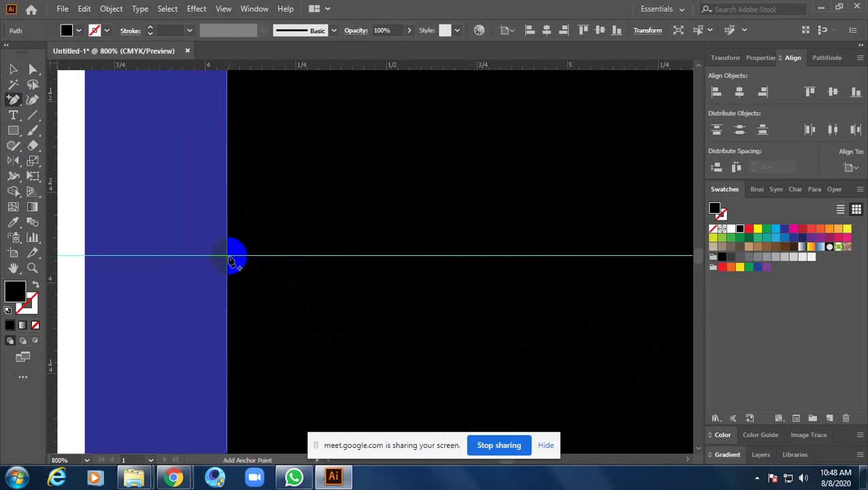
left_click(228, 260)
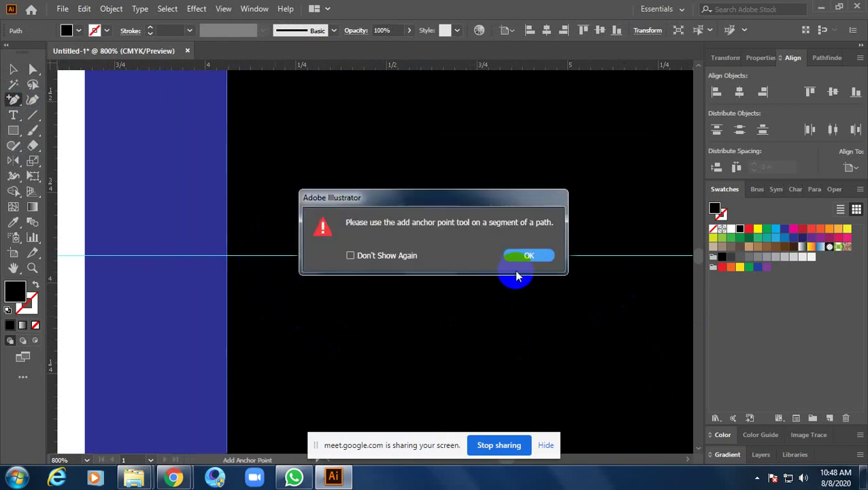
key("Return")
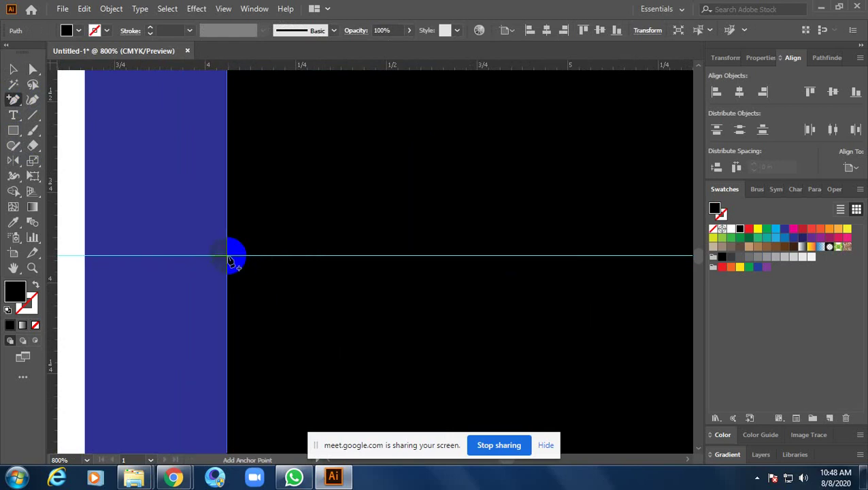
left_click(229, 259)
left_click(527, 259)
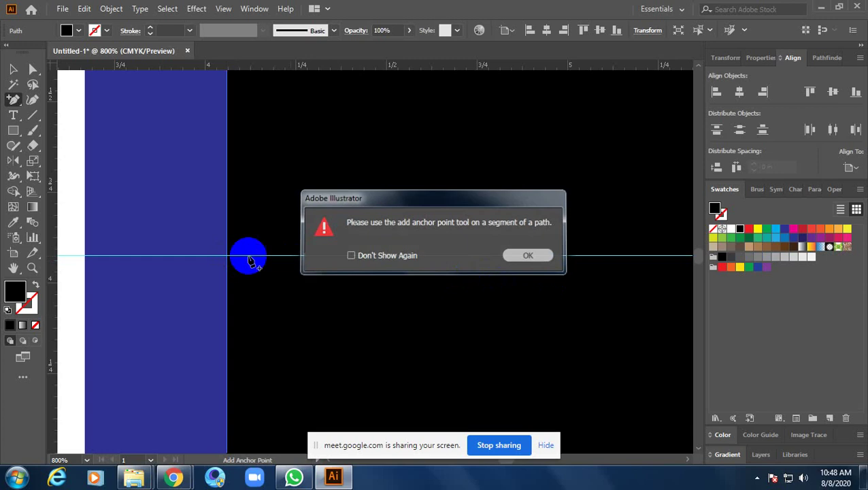
left_click(227, 255)
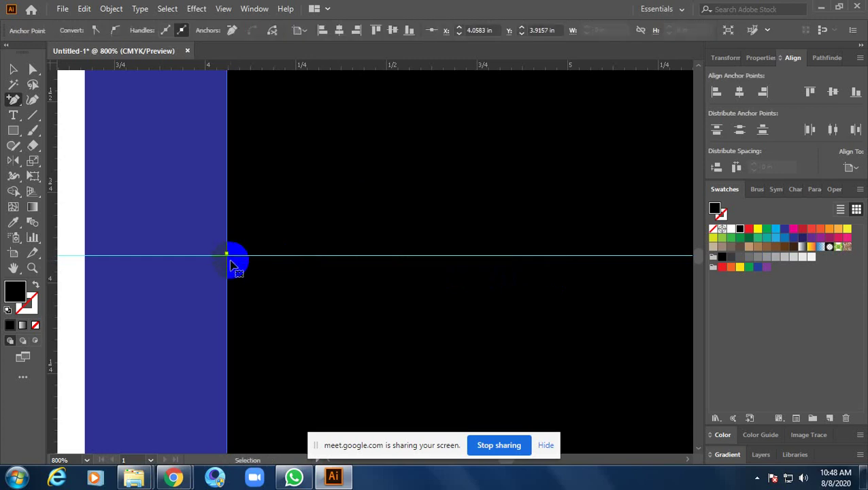
left_click(225, 255)
scroll(226, 254, "up", 5)
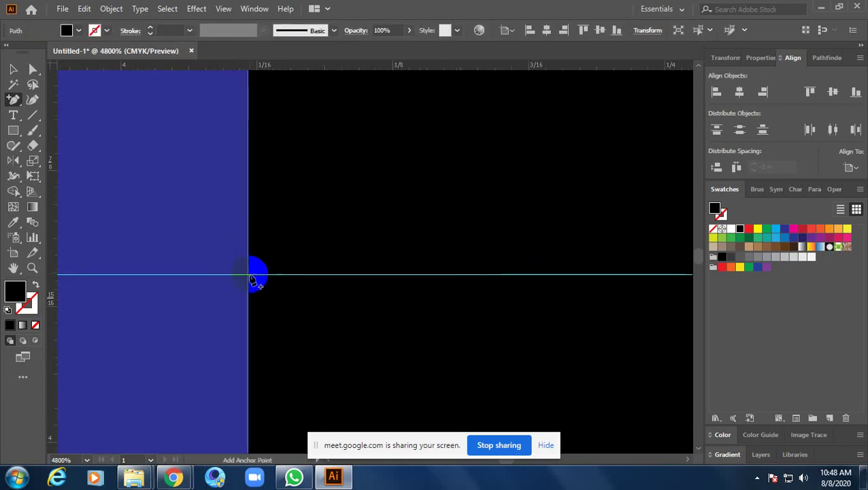
- Add a point where the guide meets the edge, then undo a failed attempt
left_click(250, 276)
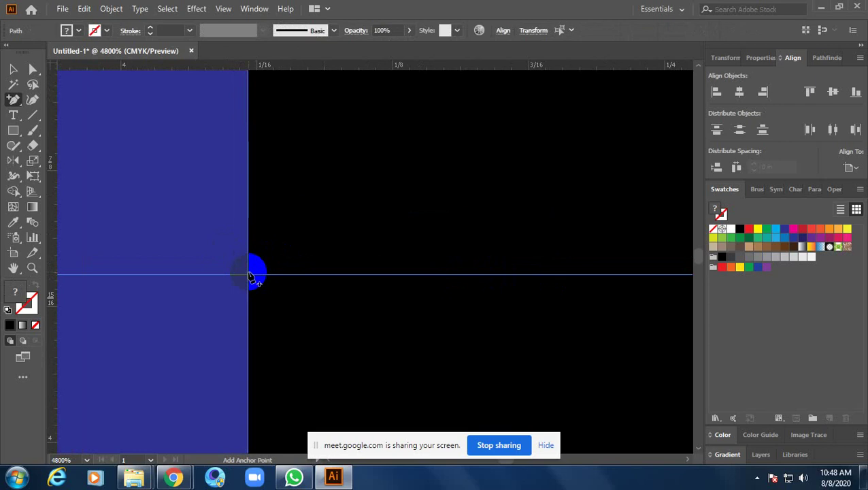
left_click(249, 276)
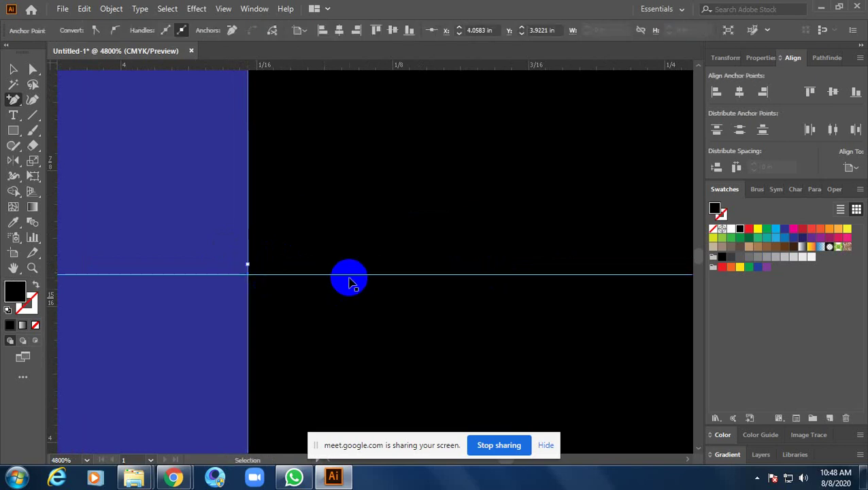
scroll(349, 277, "down", 2)
scroll(349, 277, "down", 2)
scroll(349, 277, "down", 1)
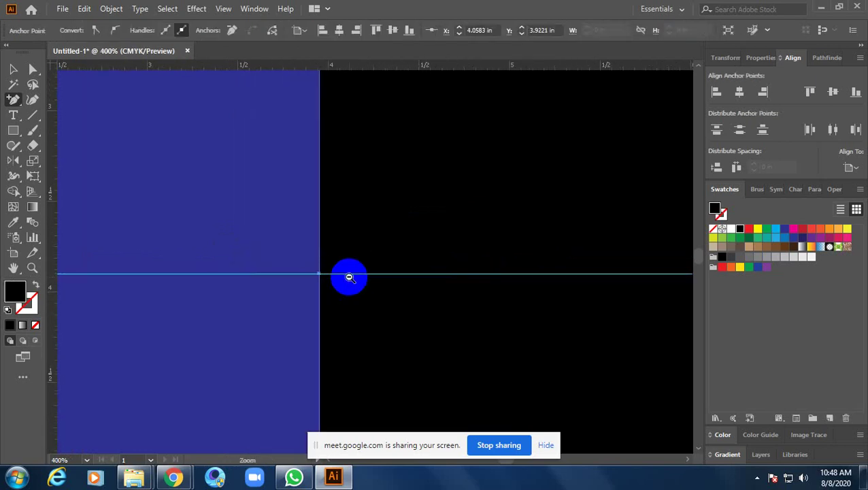
scroll(349, 276, "down", 1)
left_click(538, 240)
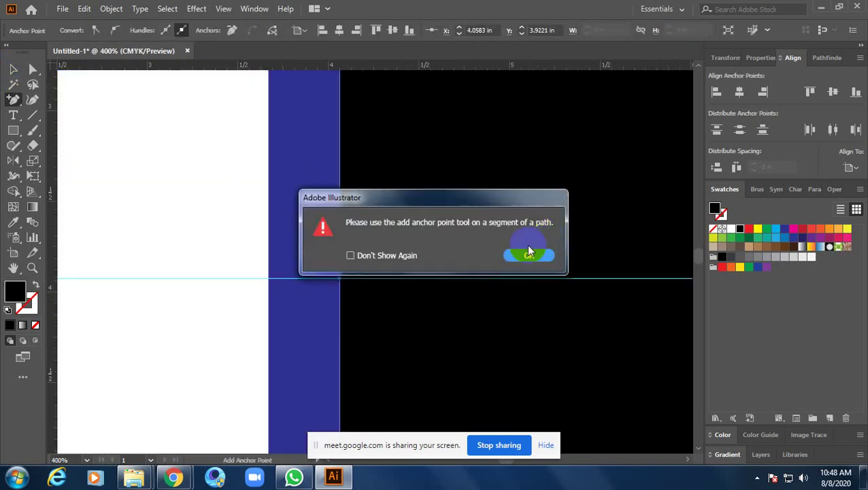
key("Return")
left_click(13, 69)
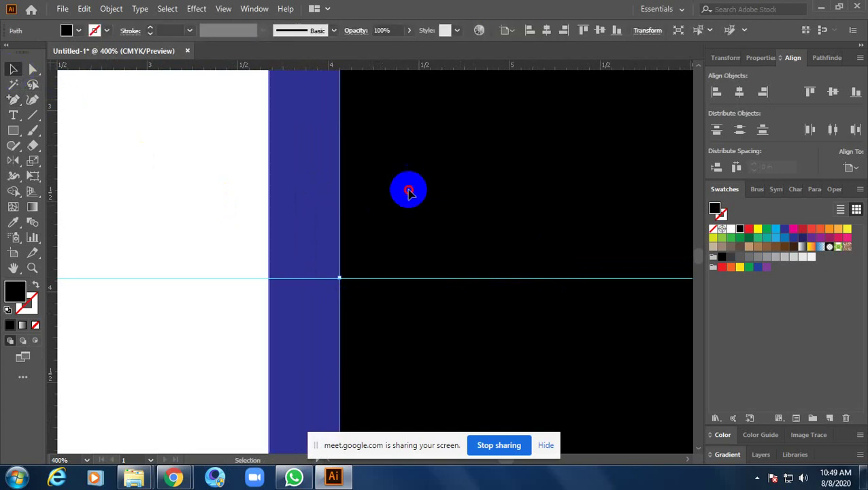
key("ctrl+z")
key("ctrl+z")
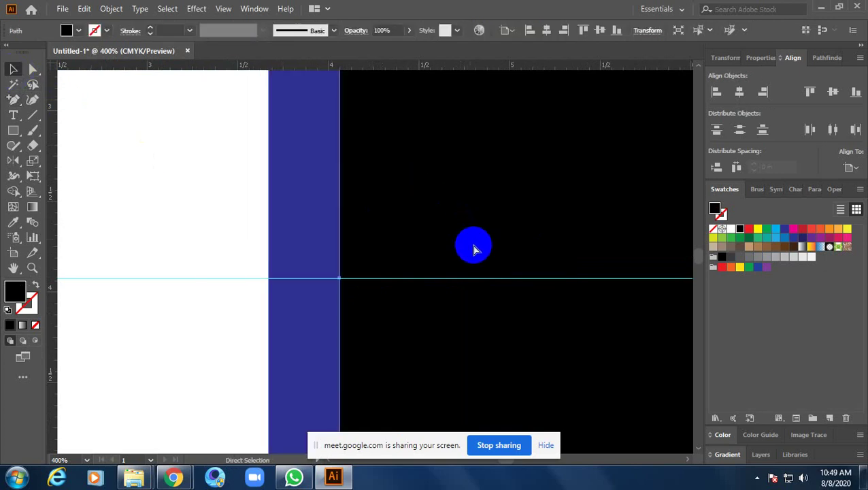
- Add an anchor point at the rectangle's right edge midpoint on the guide
left_click(371, 260, "ctrl+alt")
left_click(502, 283, "ctrl+alt")
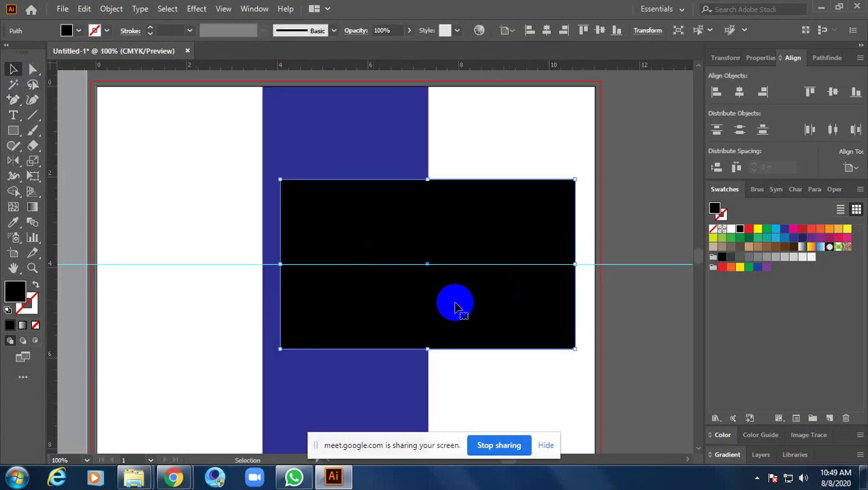
left_click(557, 278, "ctrl")
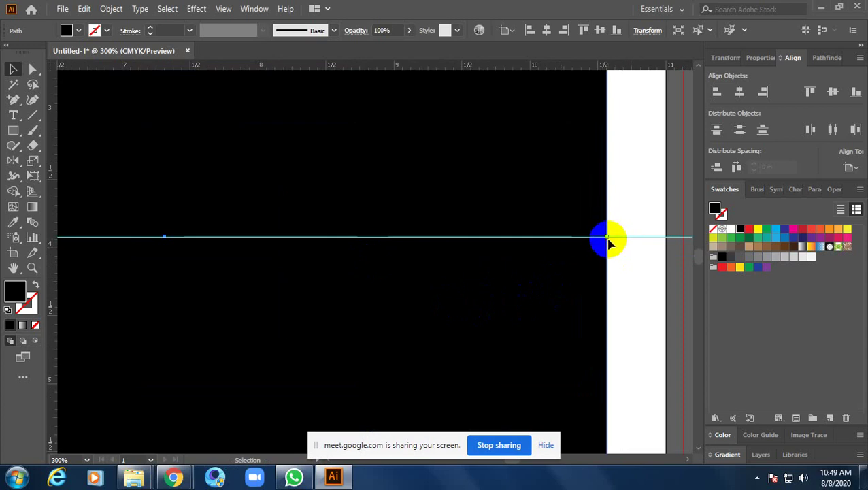
left_click(14, 100)
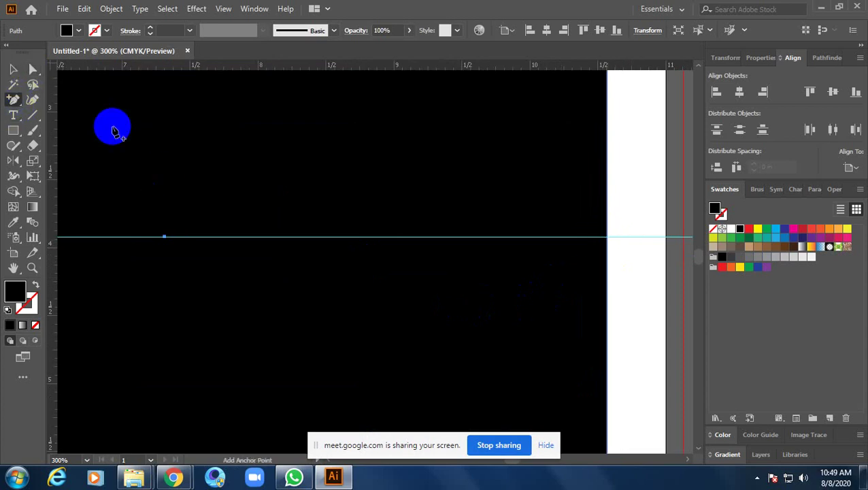
scroll(606, 237, "up", 2)
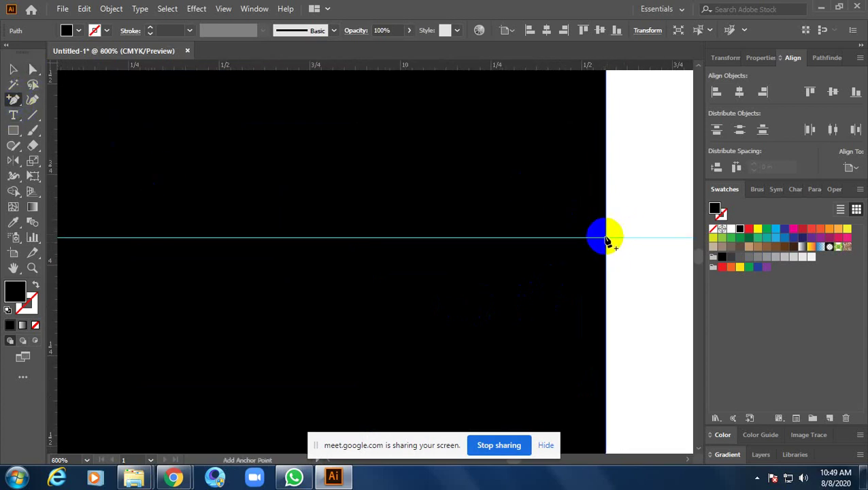
left_click(606, 238)
scroll(607, 241, "up", 1)
left_click(13, 69)
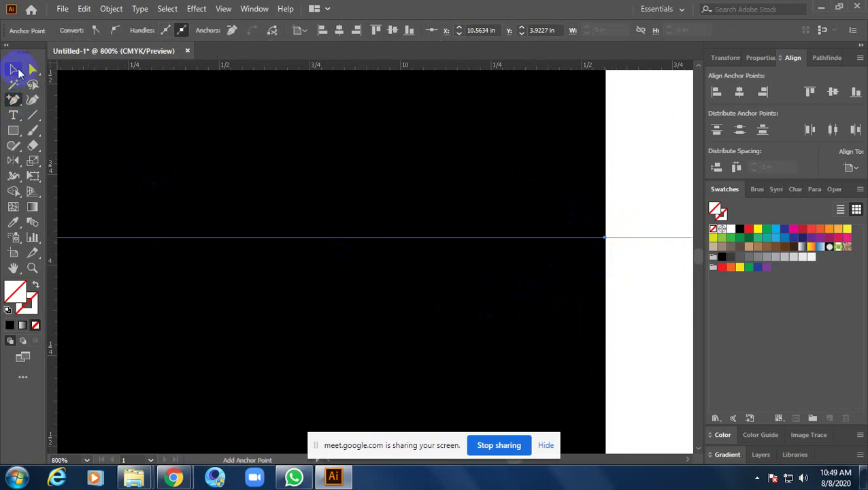
left_click(383, 211, "ctrl+alt")
- Delete the rectangle's top-left and bottom-left corners so its left side tapers to a point
left_click(381, 213, "ctrl+alt")
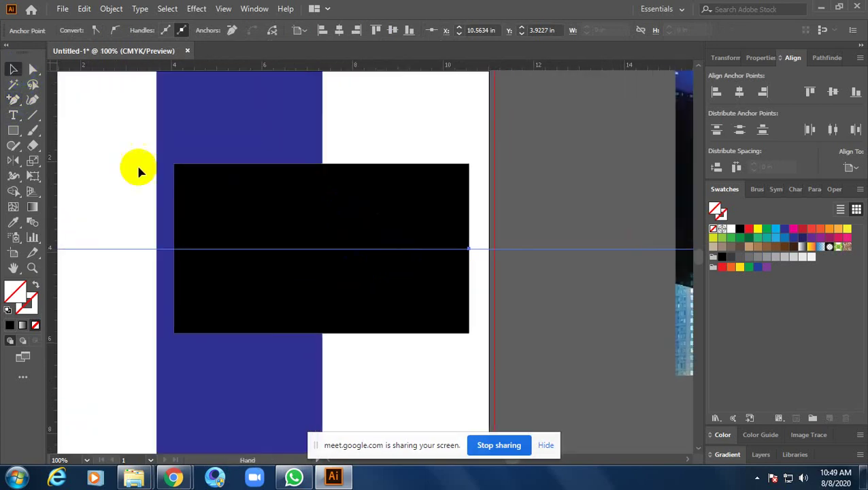
left_click_drag(14, 100, 102, 128)
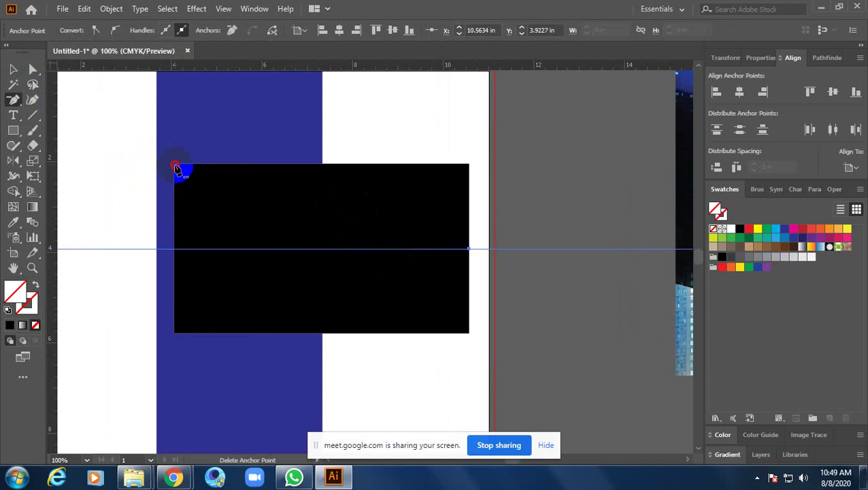
left_click(175, 164)
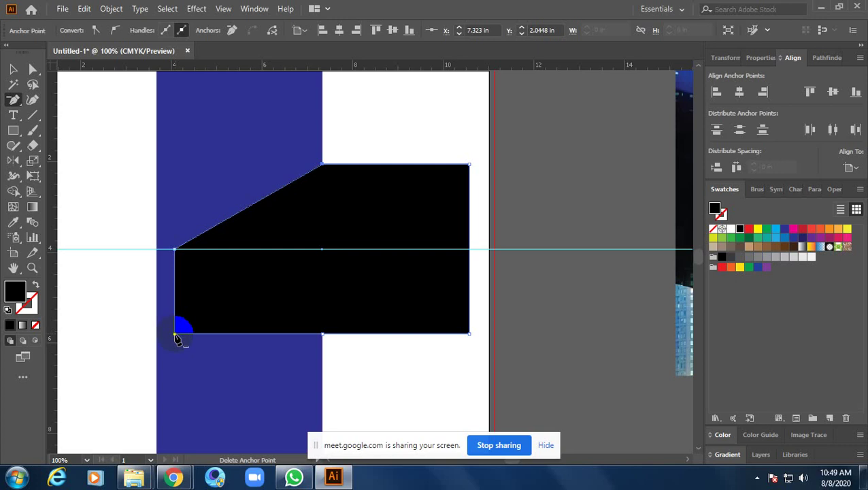
left_click(175, 334)
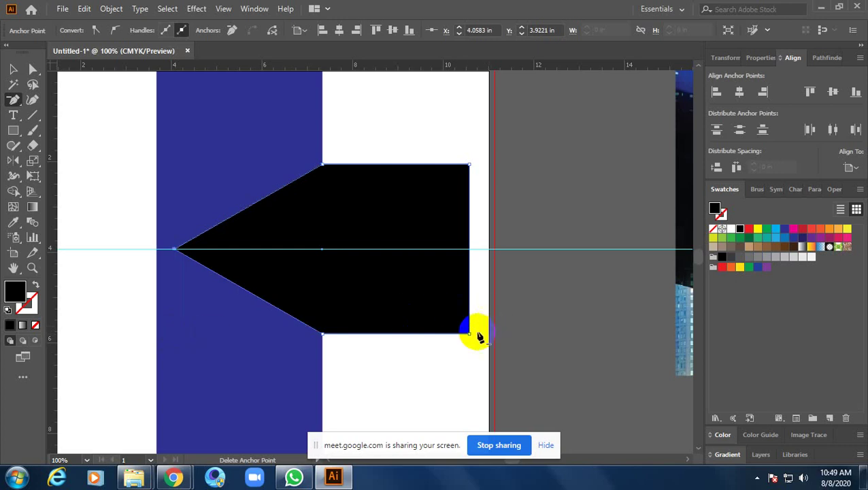
- Remove the rectangle's bottom-right corner point after dismissing an anchor warning
left_click(468, 333)
left_click(542, 257)
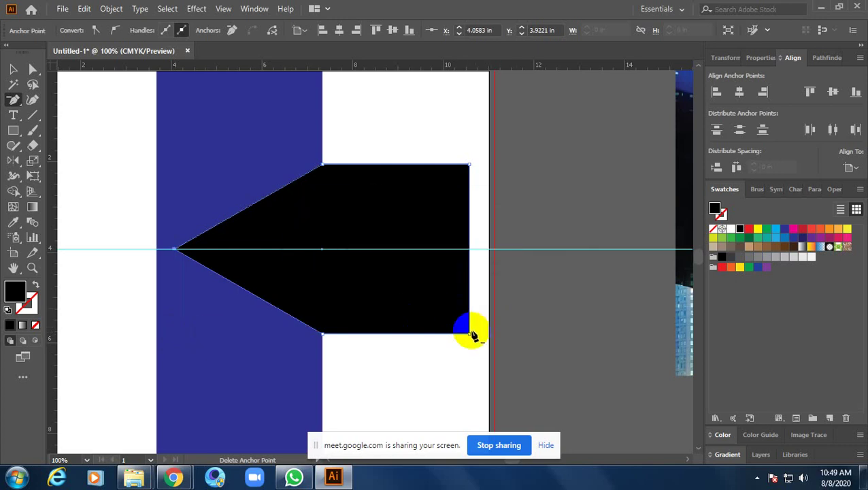
left_click(469, 333)
key("ctrl+z")
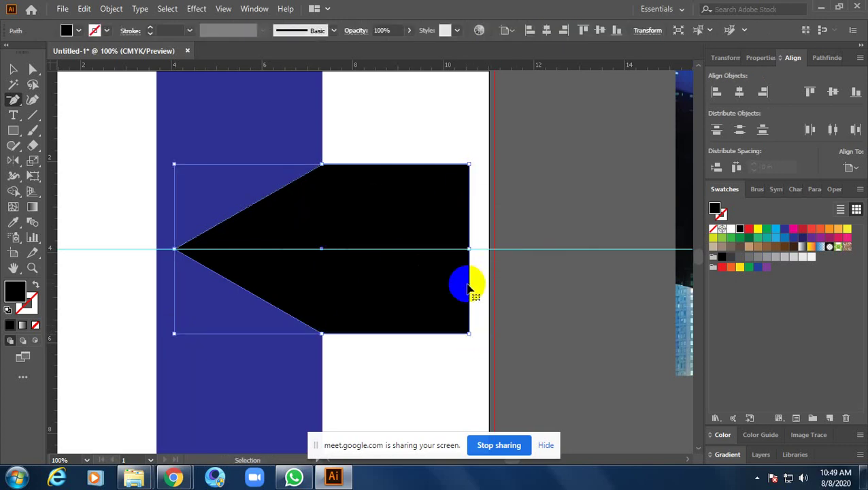
left_click(13, 69)
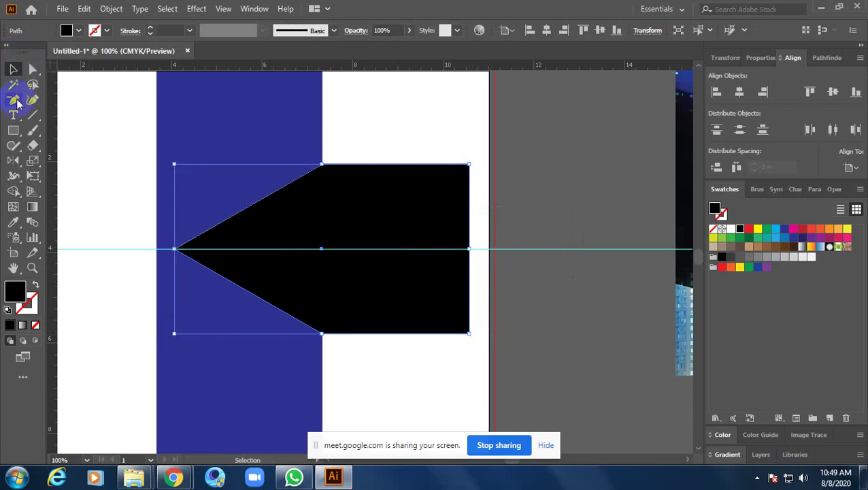
left_click_drag(14, 99, 61, 114)
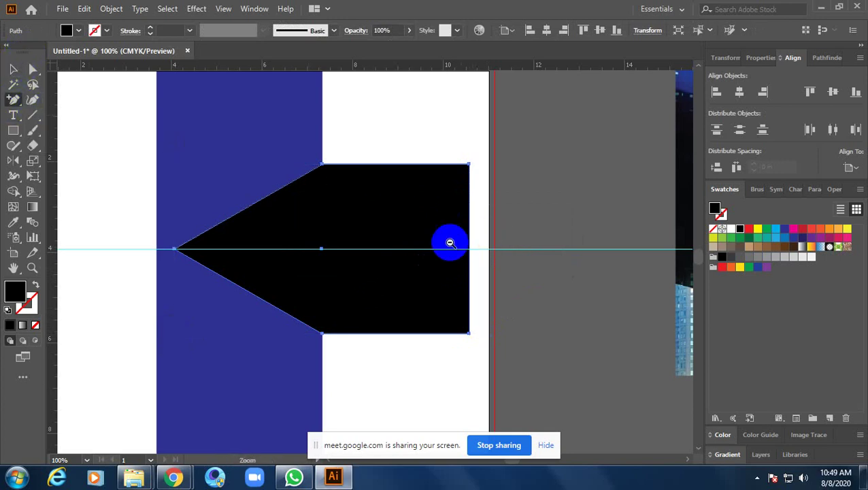
scroll(450, 242, "up", 3)
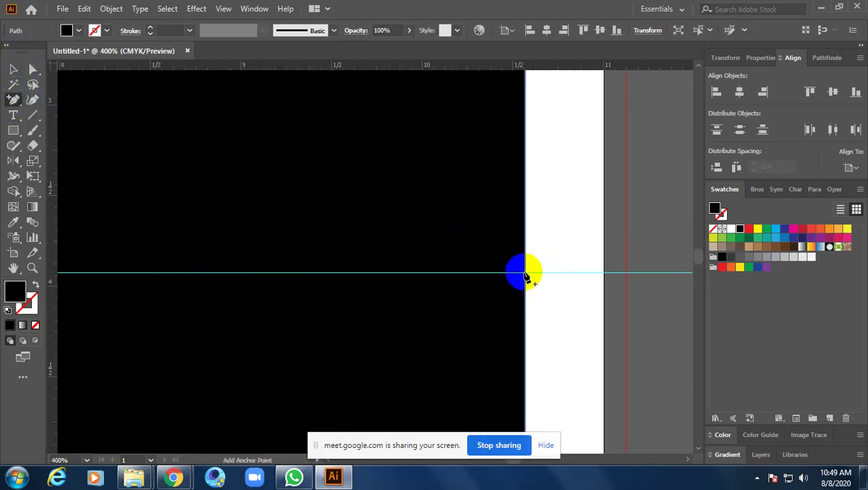
left_click(525, 276)
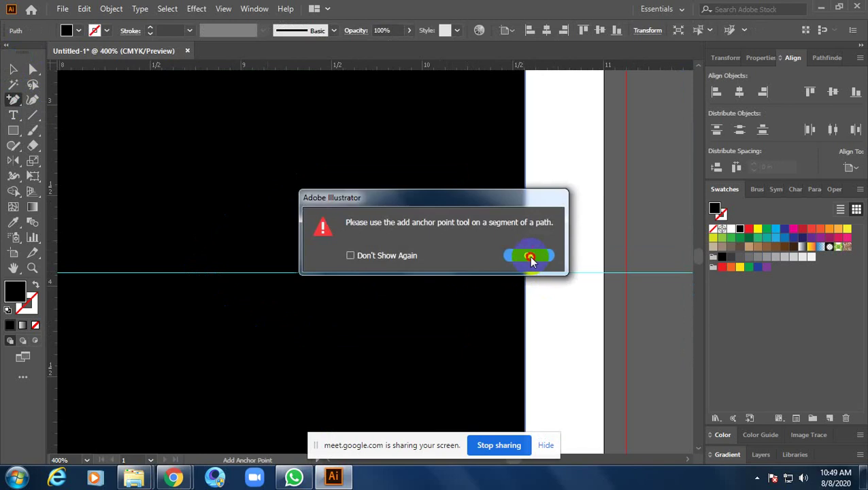
left_click(525, 254)
scroll(517, 267, "up", 5)
left_click_drag(517, 268, 564, 305)
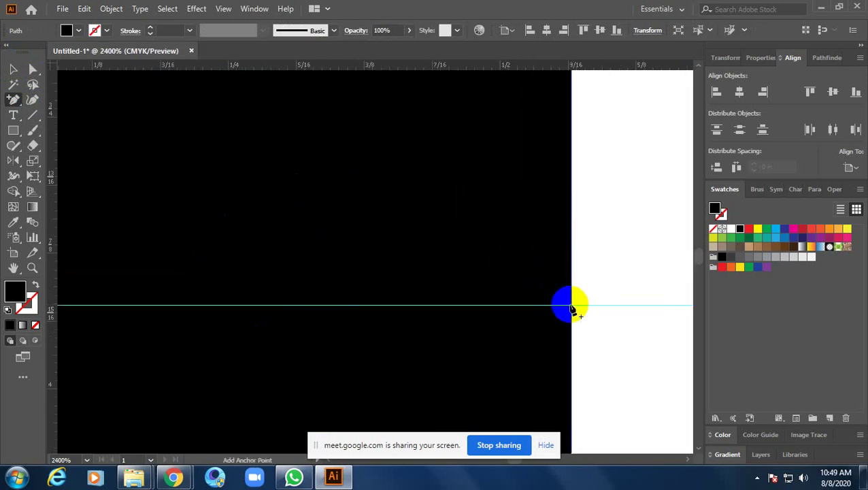
left_click(571, 308)
left_click(527, 254)
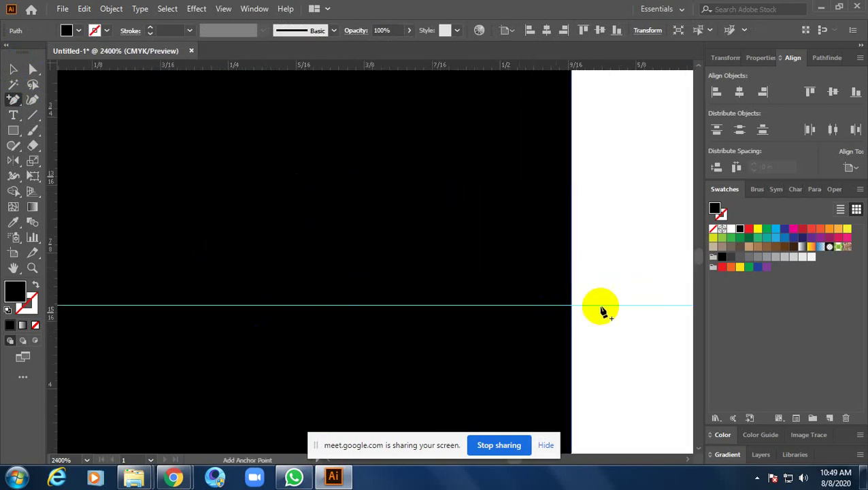
left_click(571, 307)
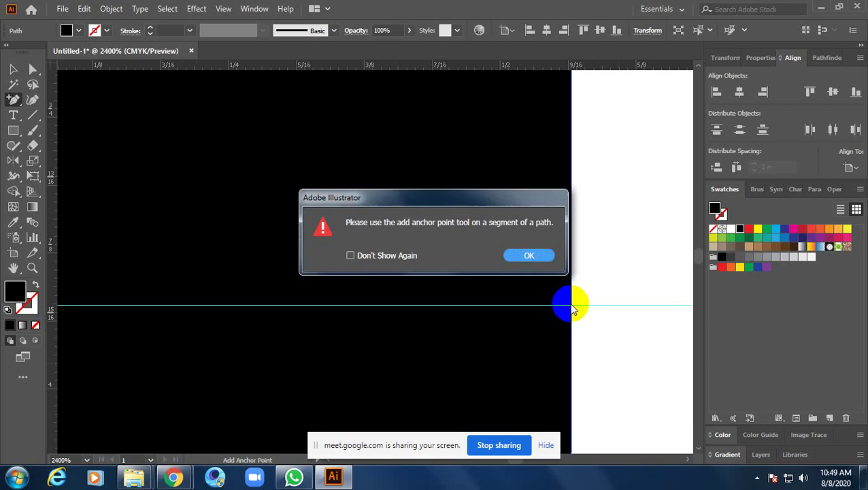
left_click(537, 254)
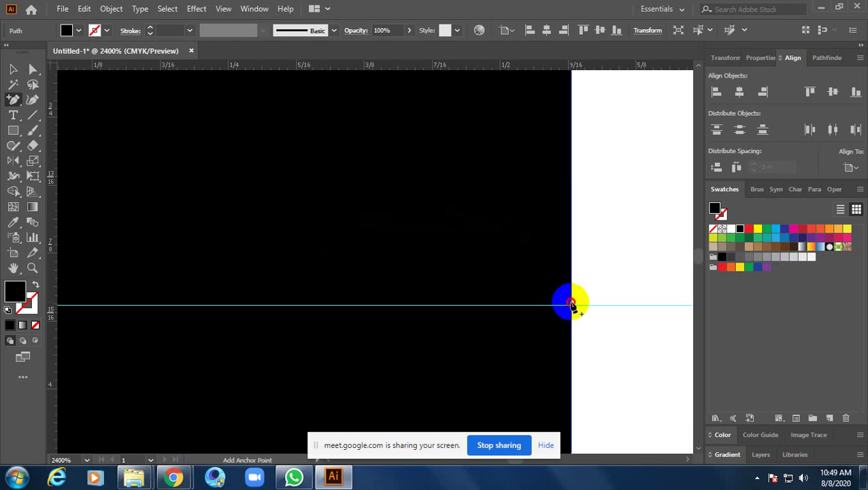
left_click(572, 307)
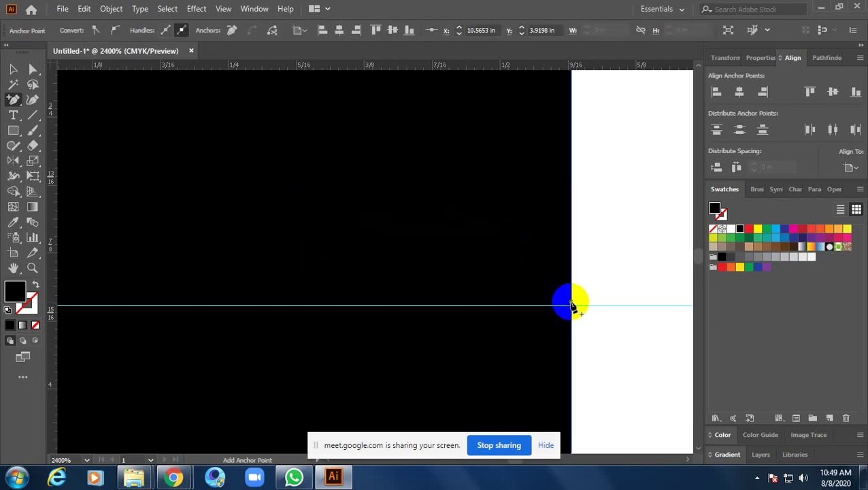
left_click(17, 101)
left_click(68, 95)
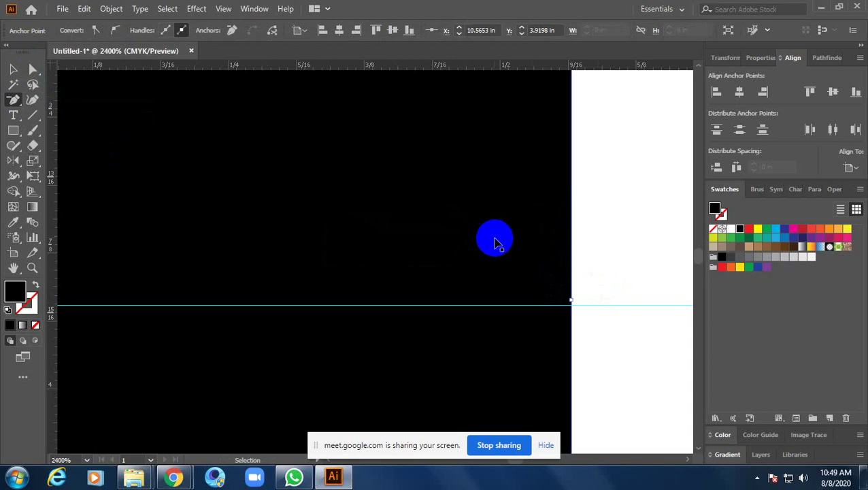
scroll(495, 241, "down", 5)
scroll(500, 242, "down", 5)
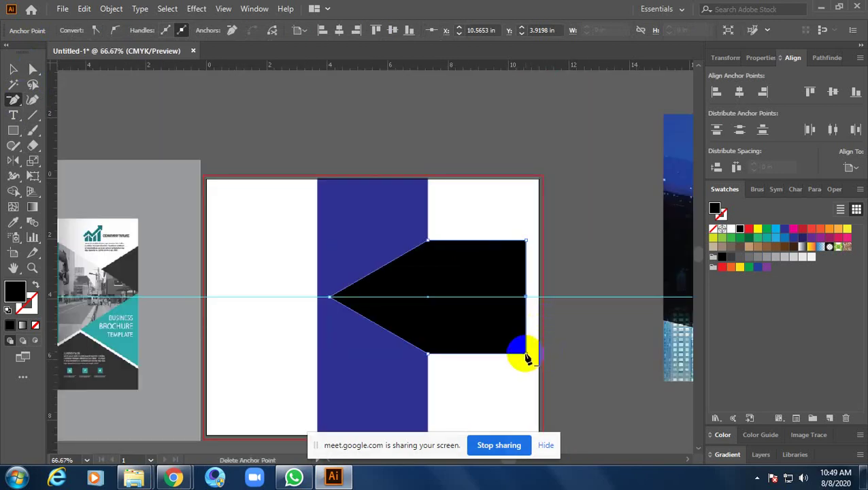
- Delete the shape's bottom-right and top-right anchor points, dismissing the warning, to form a diamond
left_click(528, 358)
left_click(521, 246)
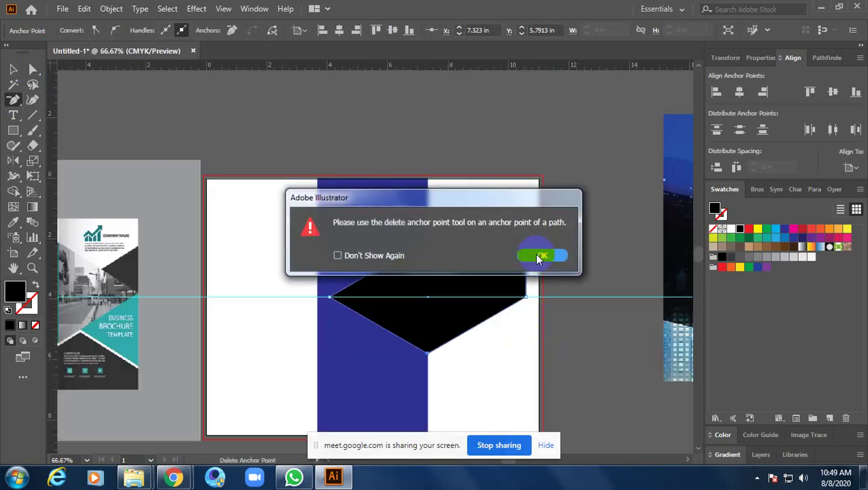
left_click(540, 256)
left_click(527, 246)
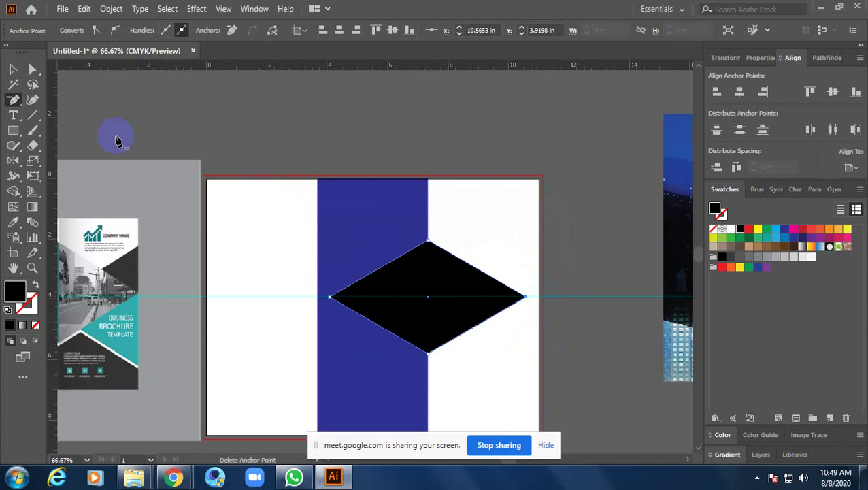
left_click(13, 69)
- Zoom in to inspect the diamond's new right-hand point on the guide
left_click(542, 315)
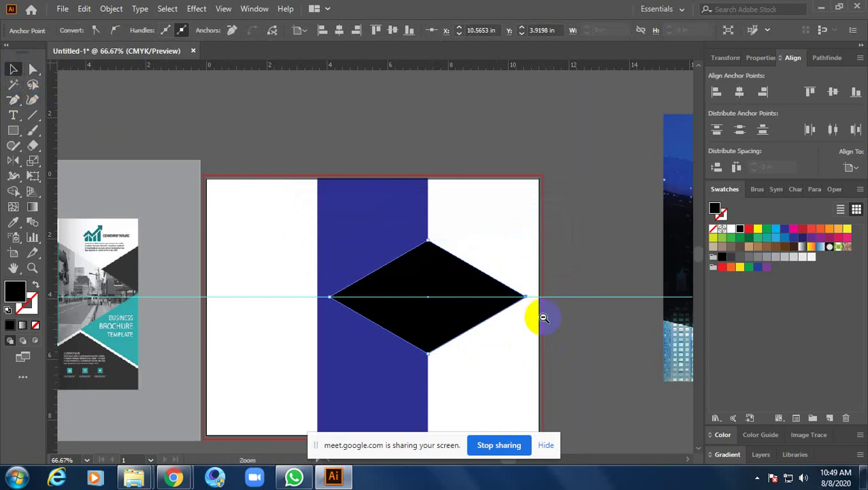
scroll(542, 316, "up", 2)
scroll(542, 315, "up", 4)
left_click_drag(393, 218, 466, 294)
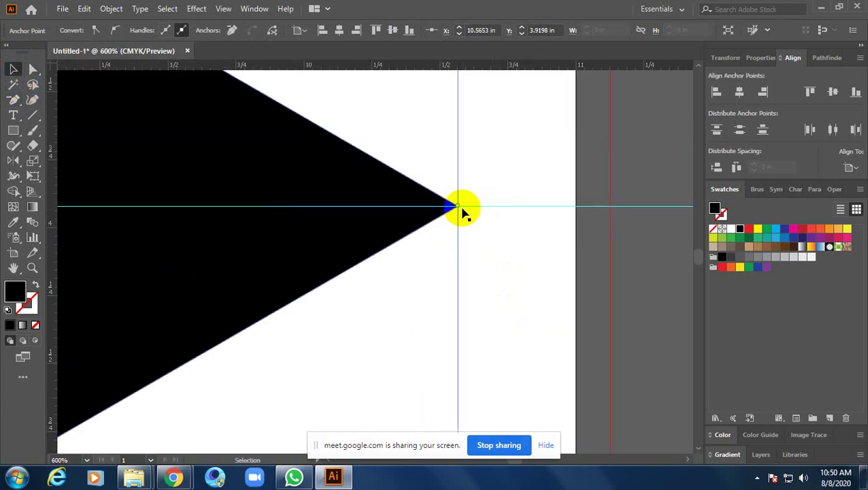
left_click(428, 147)
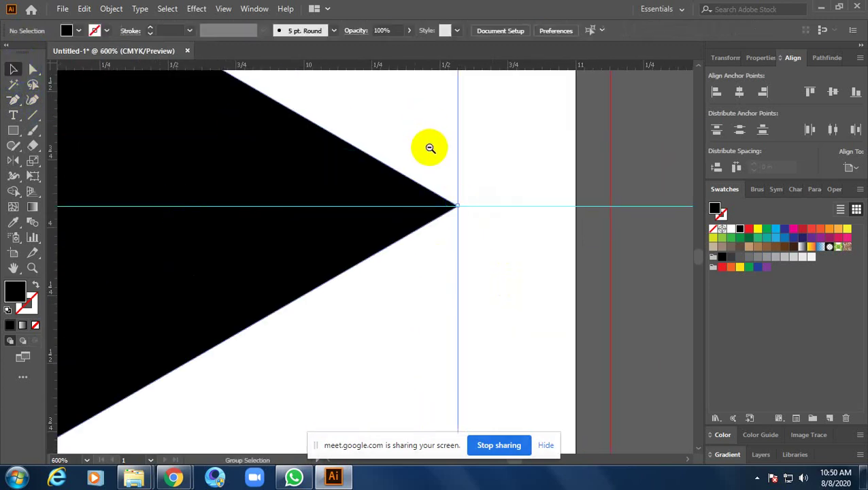
- Zoom back out, recentre on the diamond and select it to show its resize handles
scroll(434, 269, "down", 2)
scroll(558, 281, "down", 2)
scroll(548, 285, "down", 2)
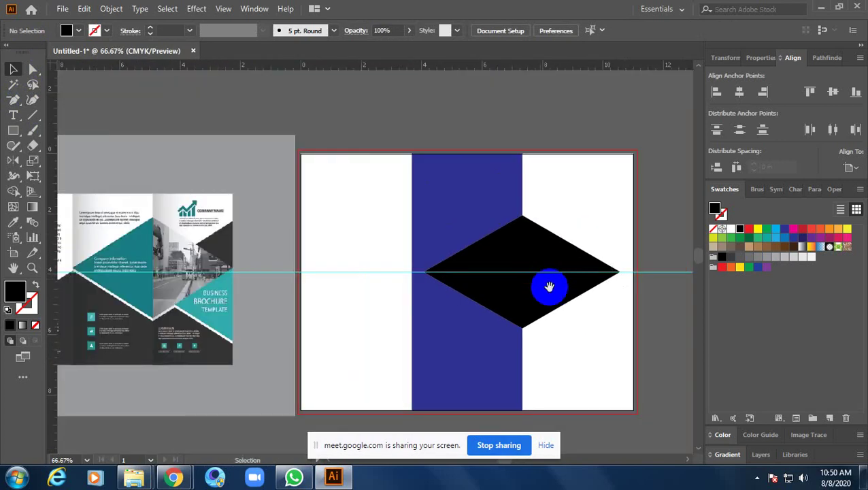
mouse_move(474, 273)
left_mouse_down()
mouse_move(424, 284)
mouse_move(507, 291)
left_mouse_up()
left_click_drag(441, 292, 376, 292)
scroll(502, 295, "up", 3)
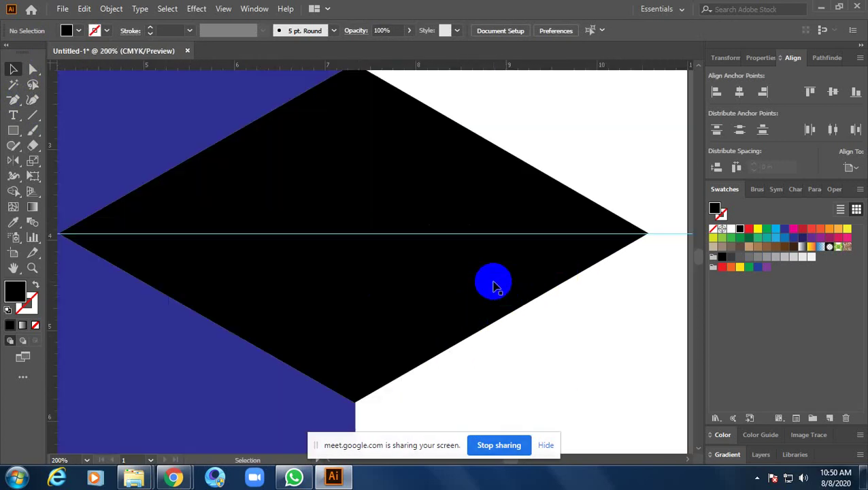
left_click(496, 285)
scroll(497, 283, "down", 3)
left_click(456, 273)
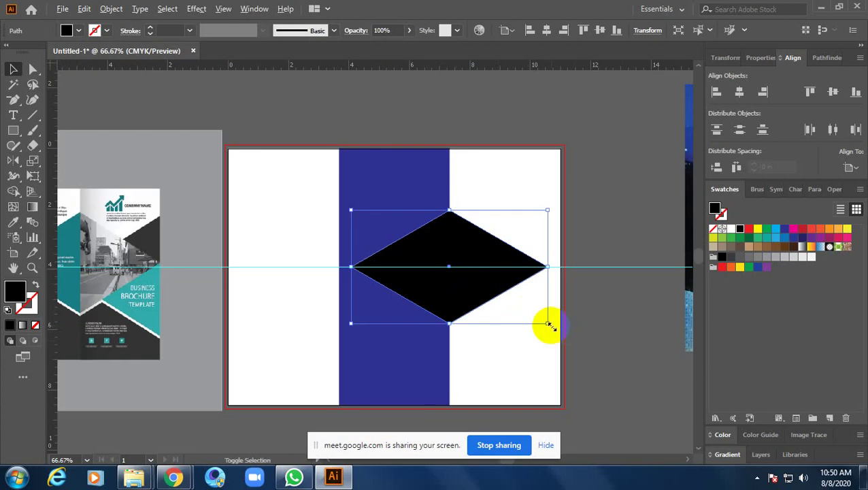
- Enlarge the diamond from its centre so it spans the navy strip's left edge to the artboard's right edge
left_click_drag(550, 325, 561, 332)
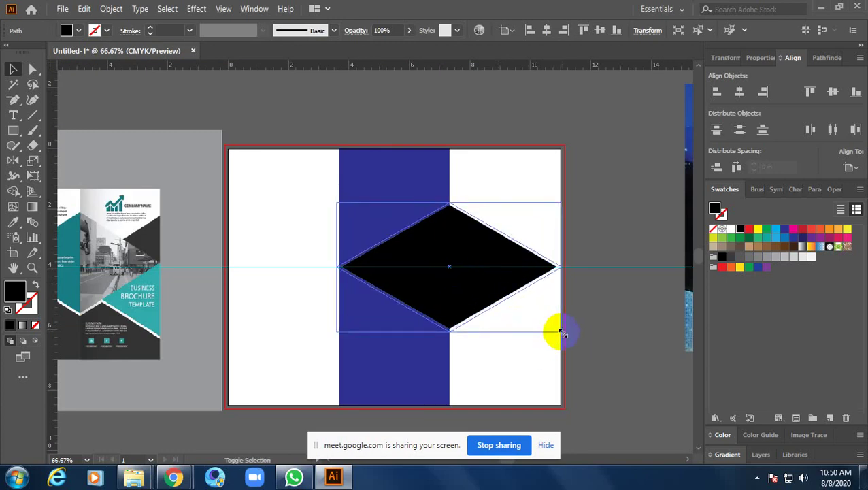
left_click(585, 316)
scroll(562, 261, "up", 3)
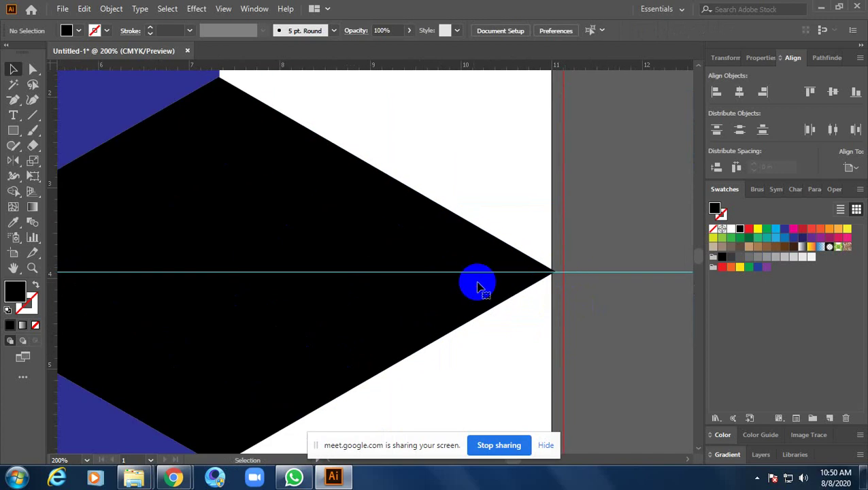
left_click(478, 286)
scroll(519, 281, "down", 4)
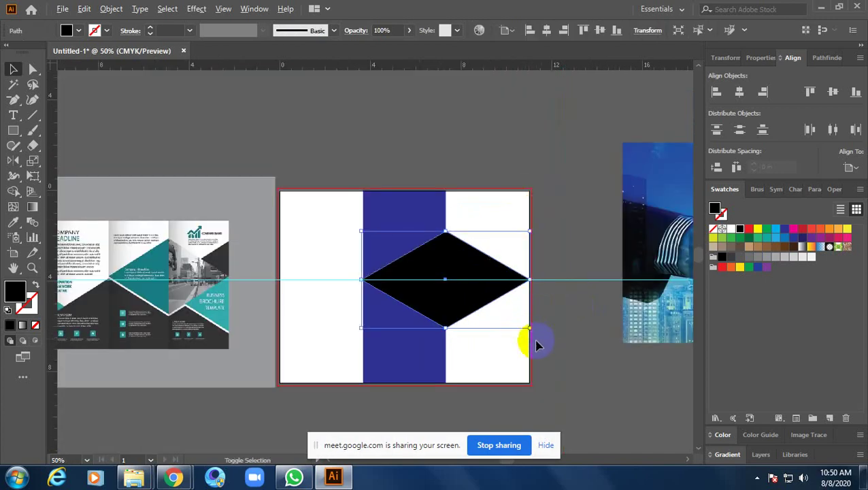
left_click_drag(533, 331, 531, 329)
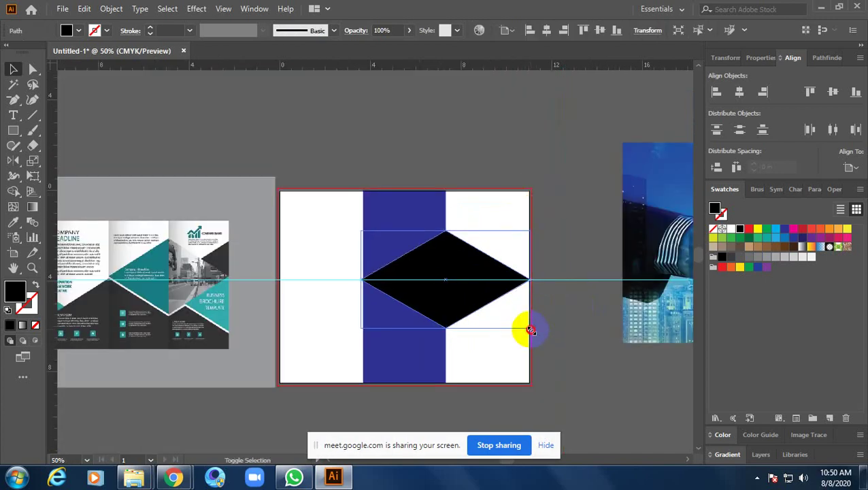
- Zoom in to check the enlarged diamond's edges, then switch to the Line Segment tool
left_click(514, 297)
scroll(513, 296, "up", 2)
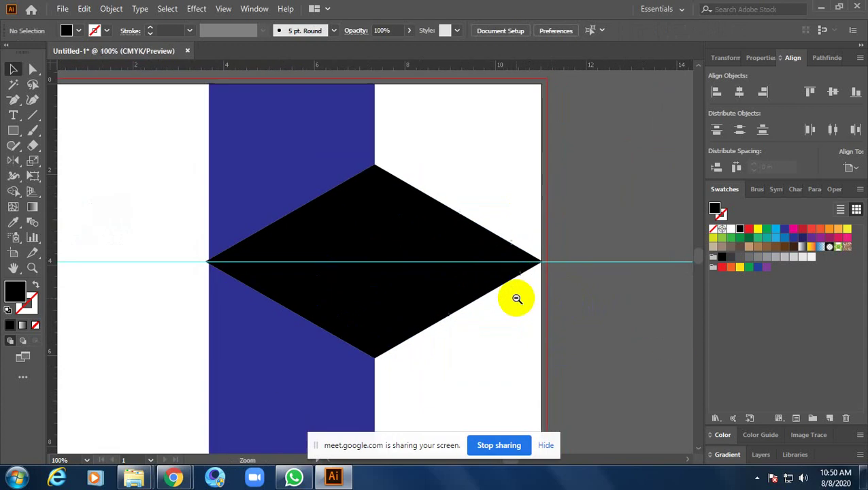
scroll(513, 296, "up", 1)
left_click(520, 240)
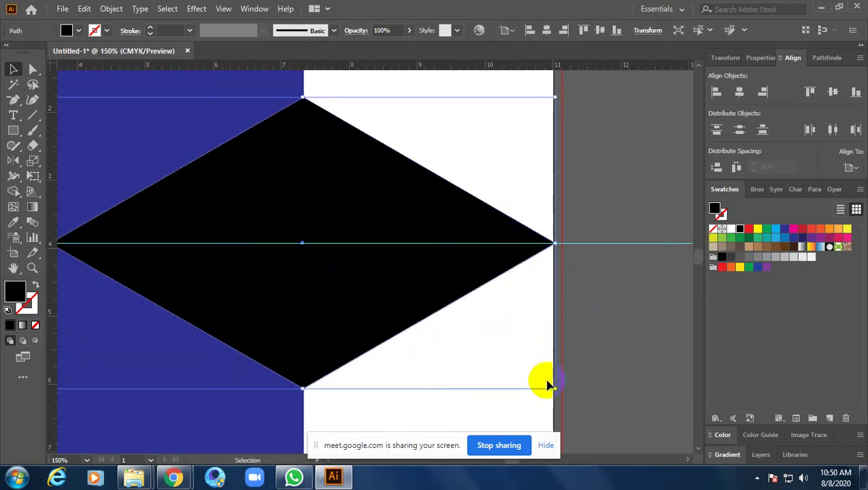
scroll(556, 390, "down", 5)
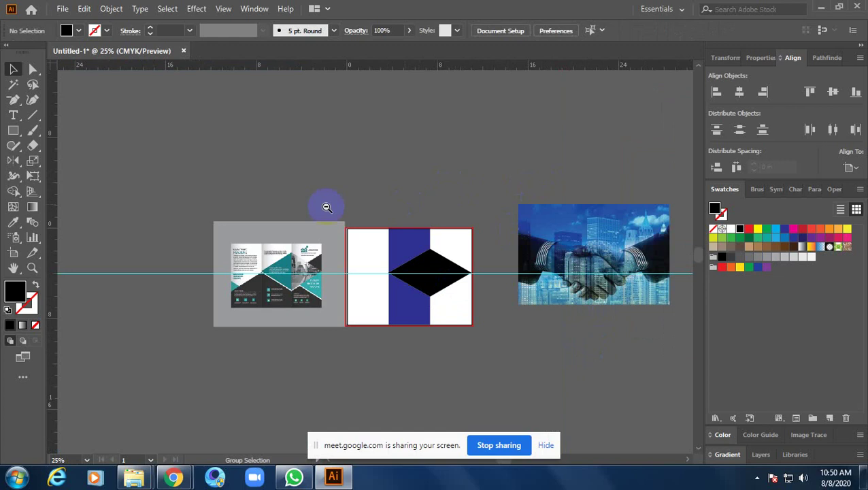
left_click(34, 117)
scroll(439, 272, "up", 5)
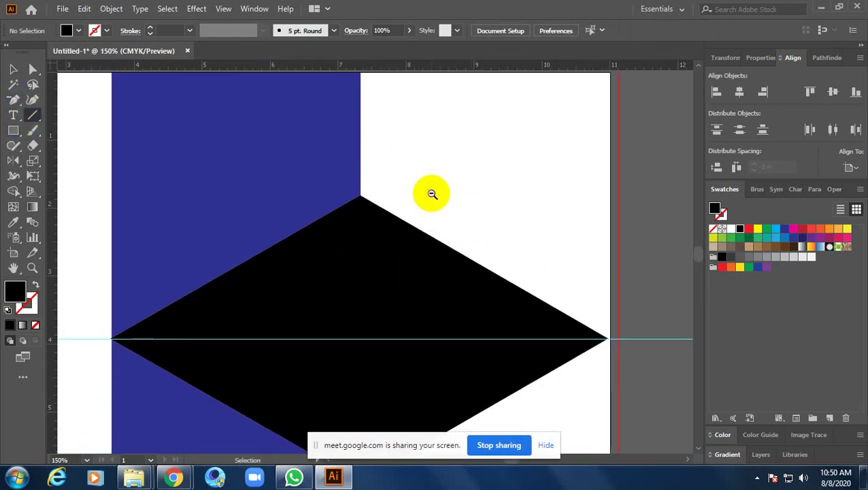
scroll(432, 194, "down", 1)
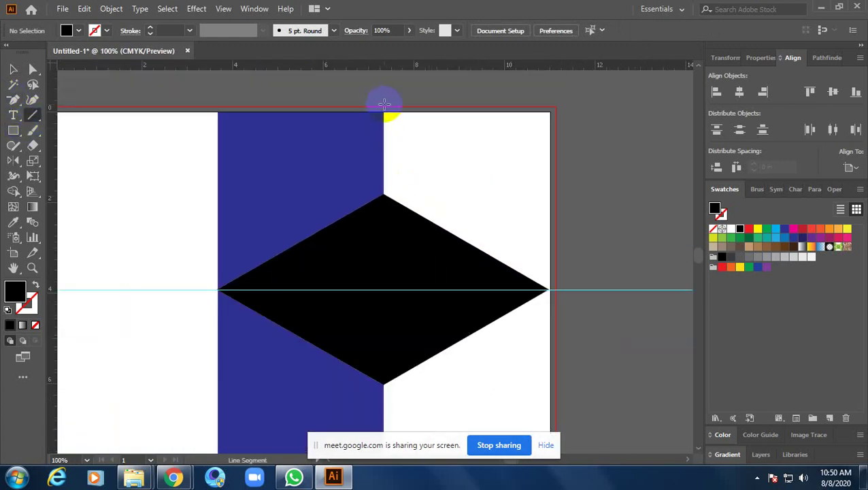
- Draw a vertical line through the diamond's top and bottom points, nudged left onto the navy strip's edge
mouse_move(384, 103)
left_mouse_down()
mouse_move(410, 462)
mouse_move(461, 414)
left_mouse_up()
left_click(13, 69)
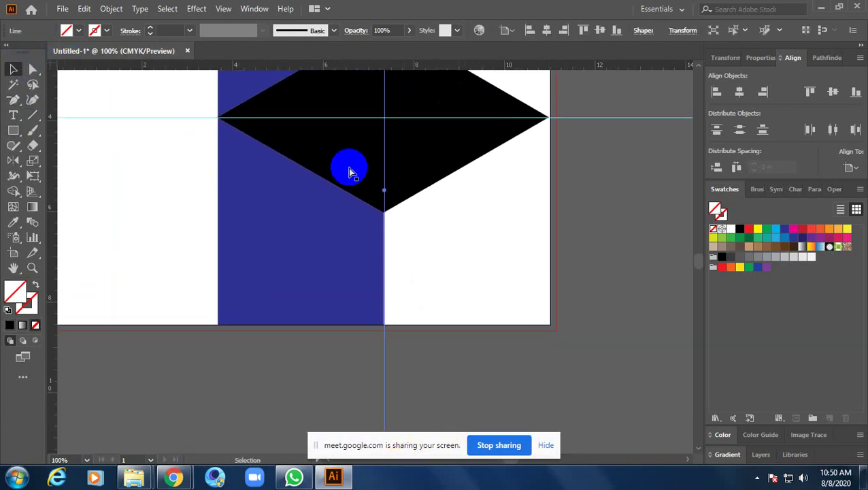
scroll(386, 187, "up", 1)
scroll(386, 187, "up", 4)
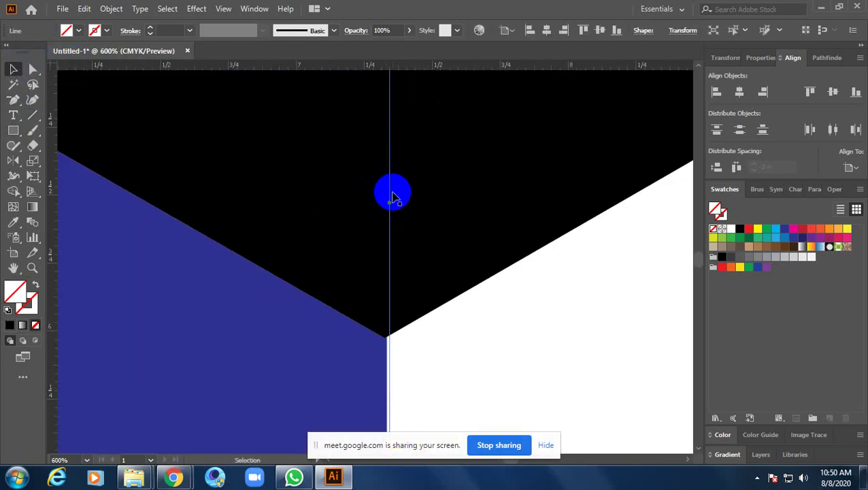
key("Left")
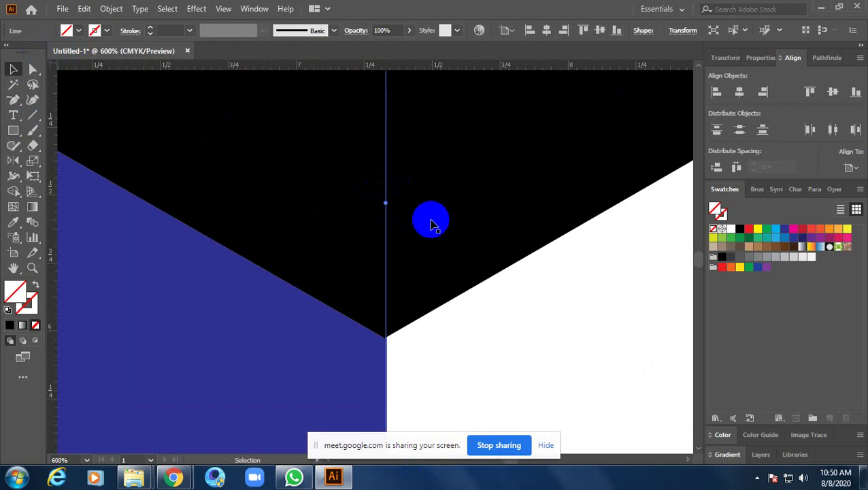
scroll(440, 219, "down", 5)
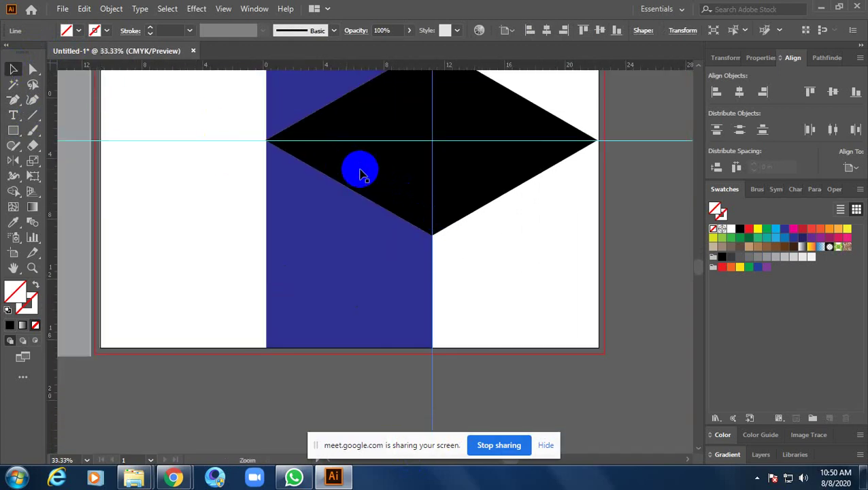
scroll(359, 170, "down", 3)
- Divide the diamond along the vertical line with Pathfinder Divide and ungroup the resulting pieces
left_click_drag(333, 313, 388, 149)
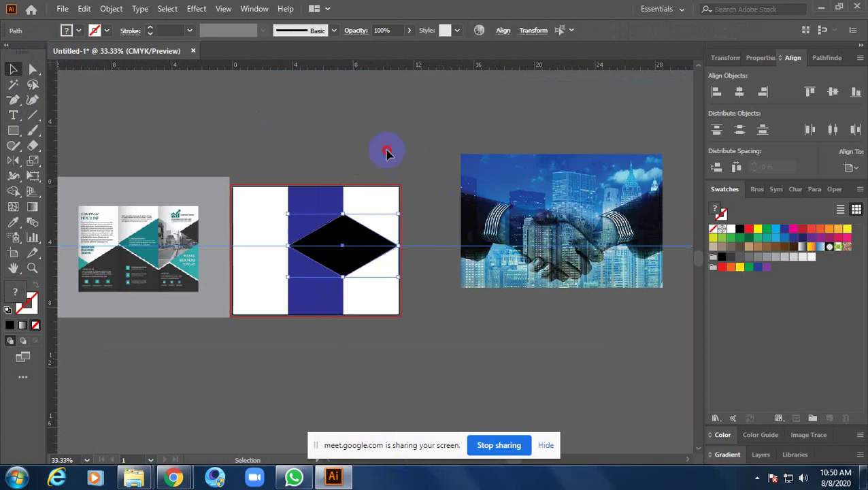
left_click_drag(333, 306, 607, 174)
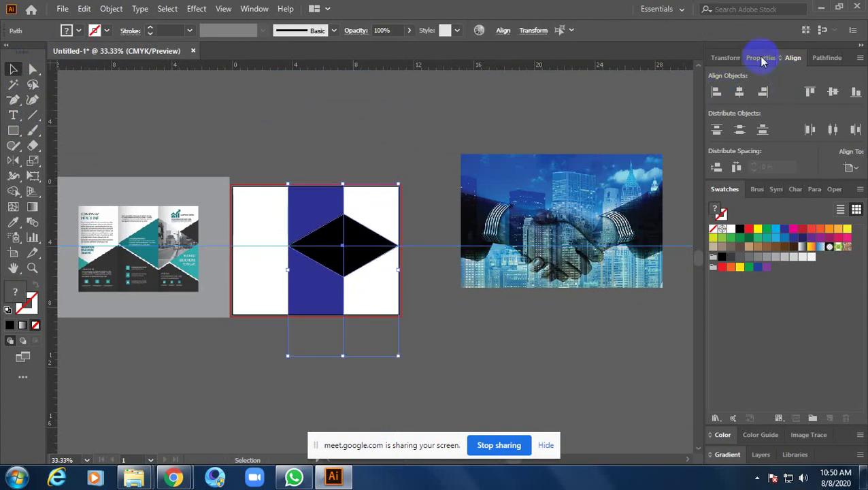
left_click(819, 57)
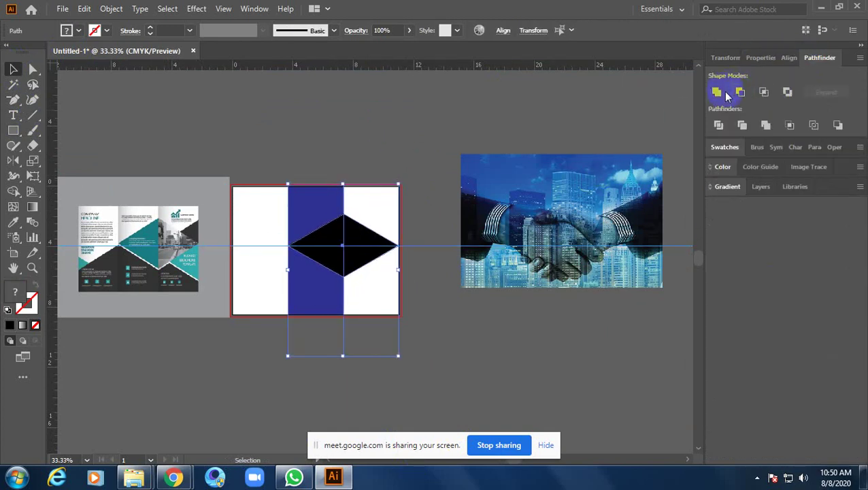
left_click(719, 125)
right_click(345, 237)
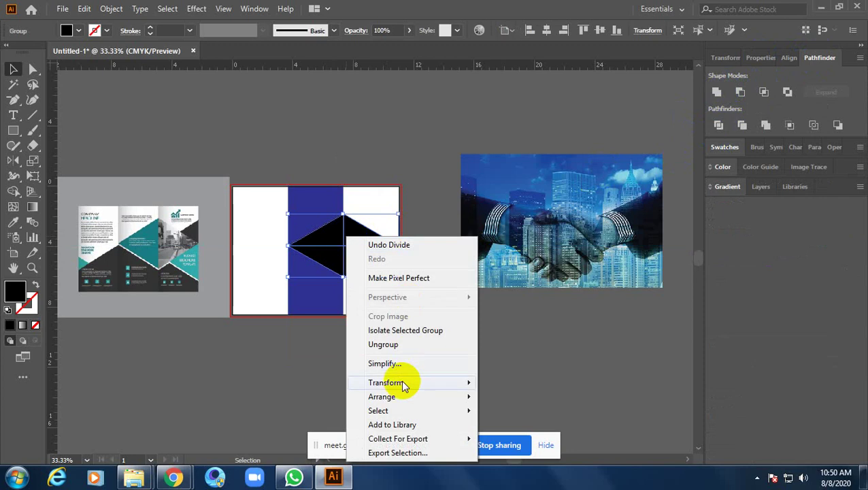
left_click(391, 344)
scroll(411, 248, "up", 3)
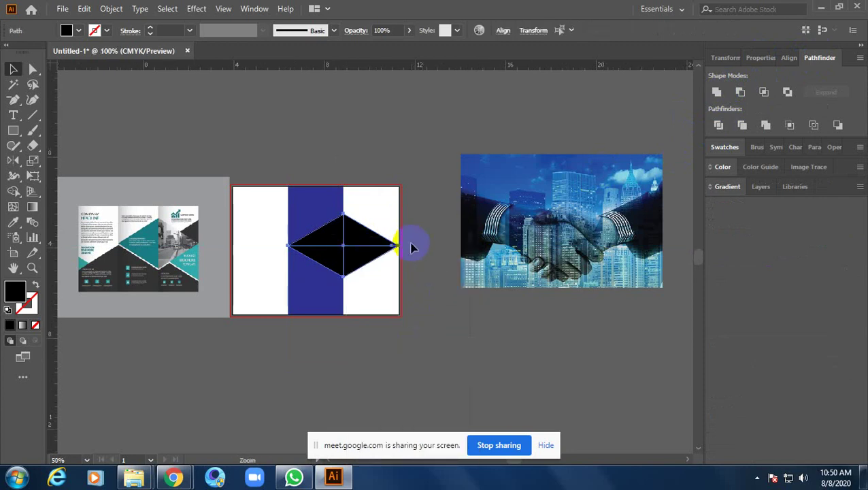
scroll(411, 249, "up", 3)
scroll(364, 224, "down", 2)
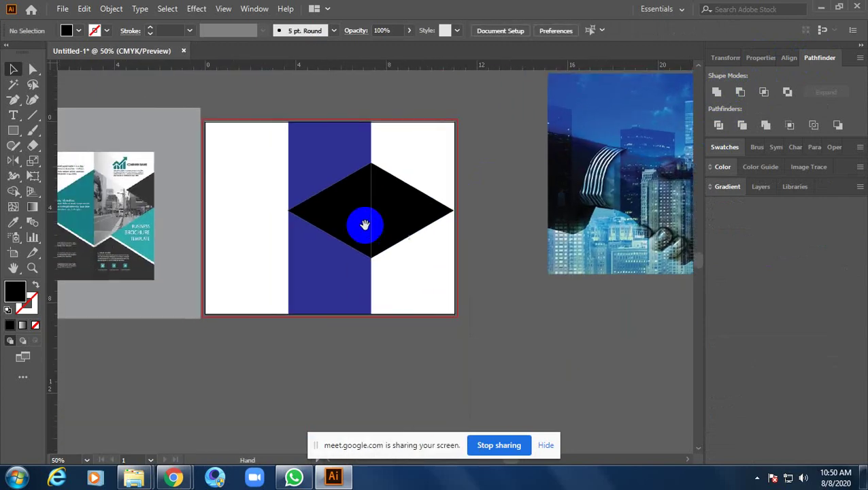
left_click_drag(365, 224, 385, 224)
- Click through the diamond's left-side pieces trying to select them, then clear the selection
left_click(368, 206)
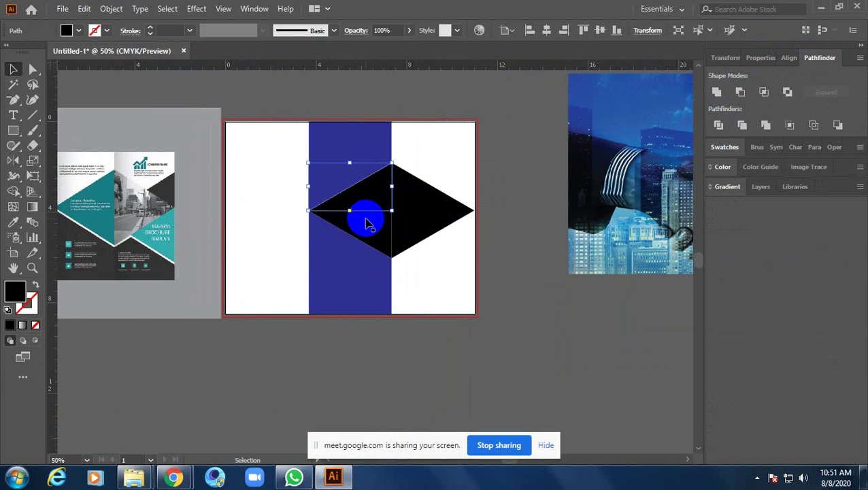
left_click(365, 221)
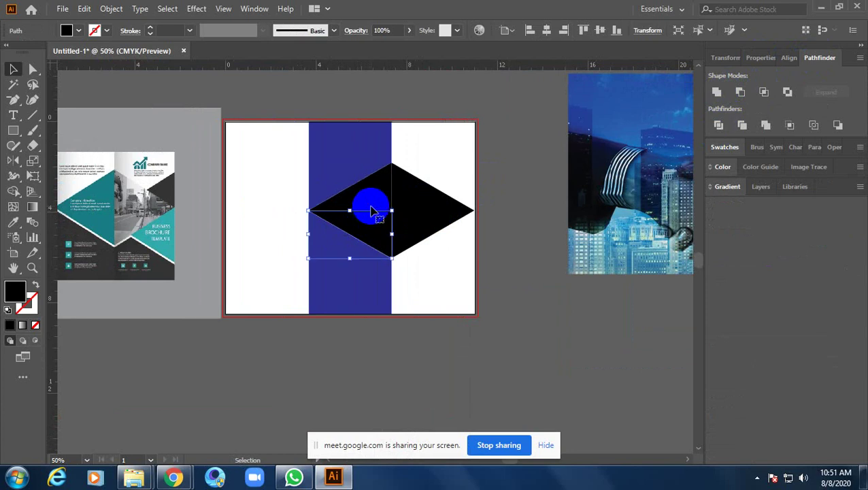
left_click(373, 204)
left_click(376, 216)
left_click(373, 206)
left_click(377, 229)
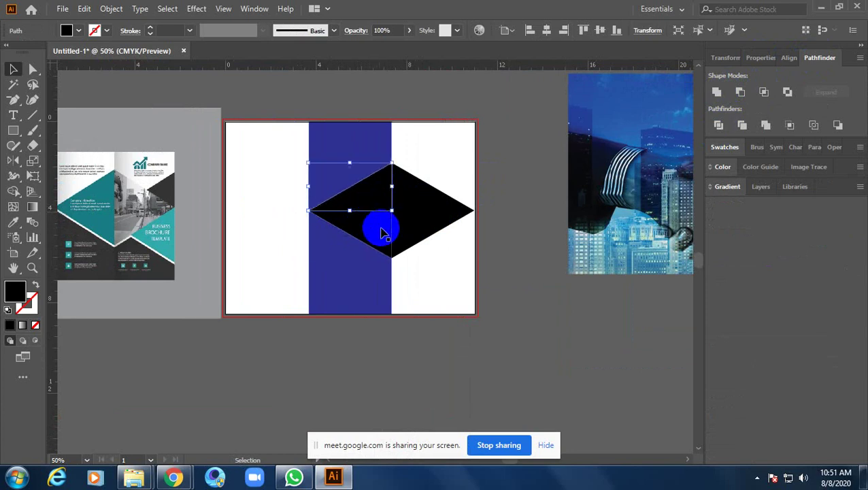
left_click(382, 210)
left_click(381, 221)
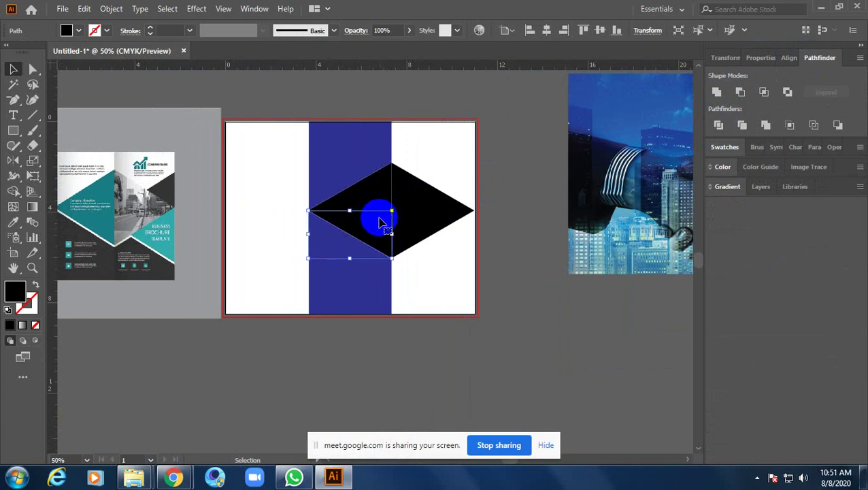
left_click(510, 169)
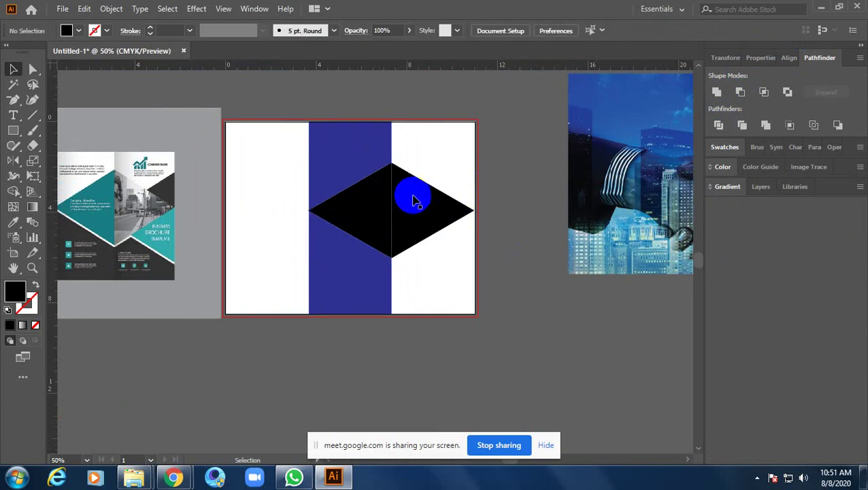
- Select the upper-left and lower-left pieces and join them into one compound path
left_click(441, 219)
left_click(480, 198)
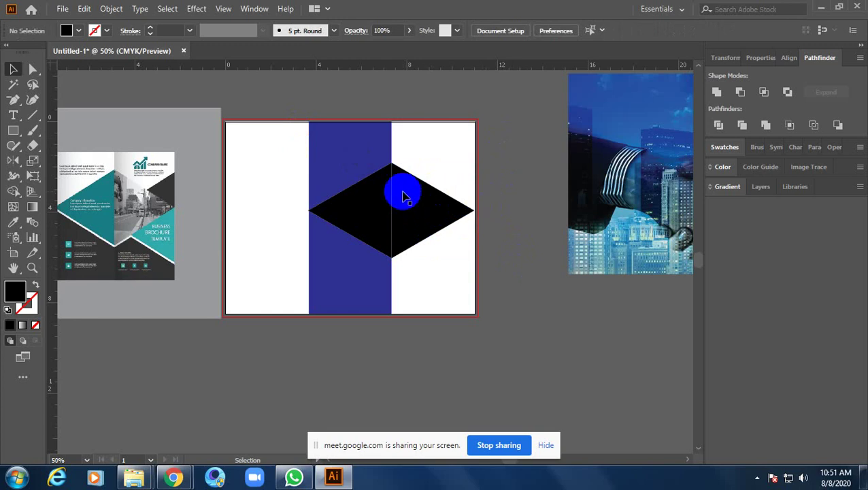
left_click(367, 207)
left_click(370, 220, "shift")
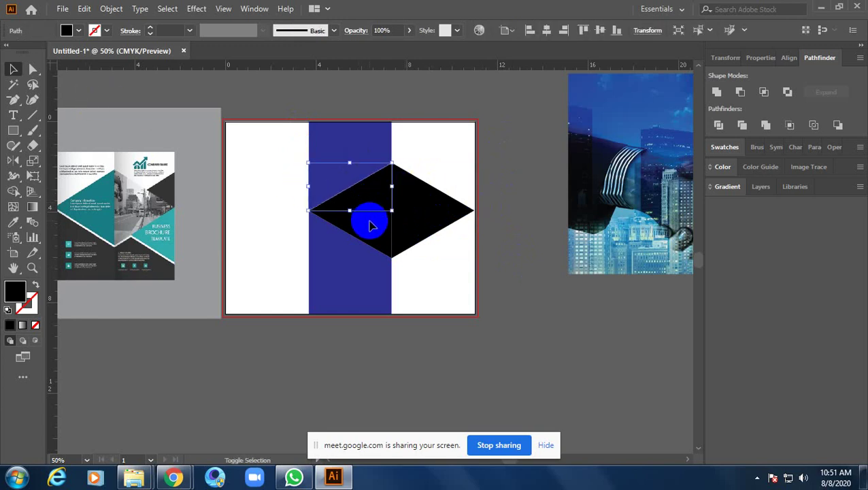
left_click(111, 9)
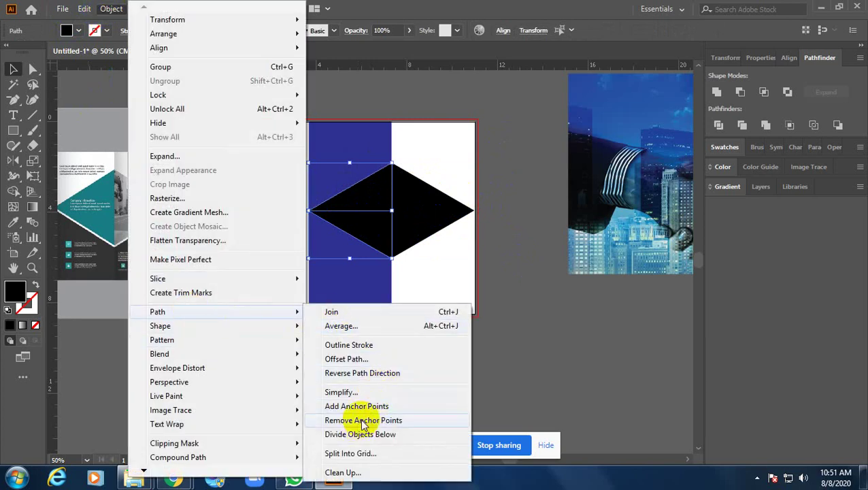
mouse_move(179, 457)
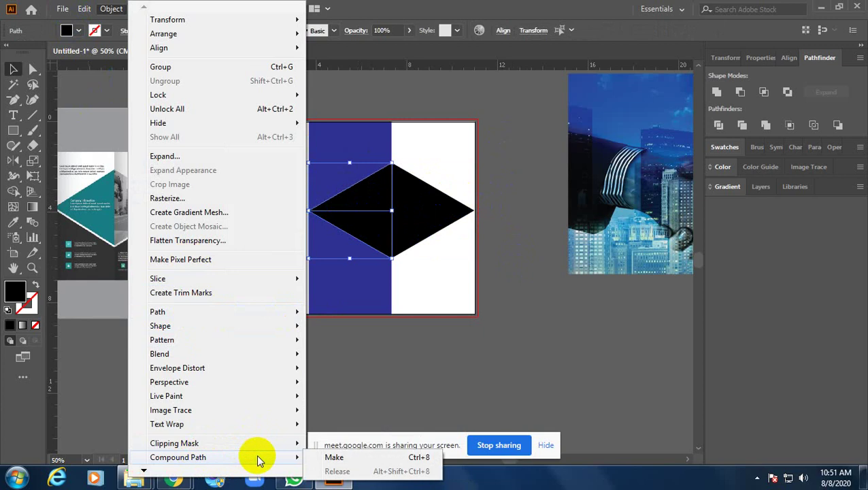
left_click(333, 457)
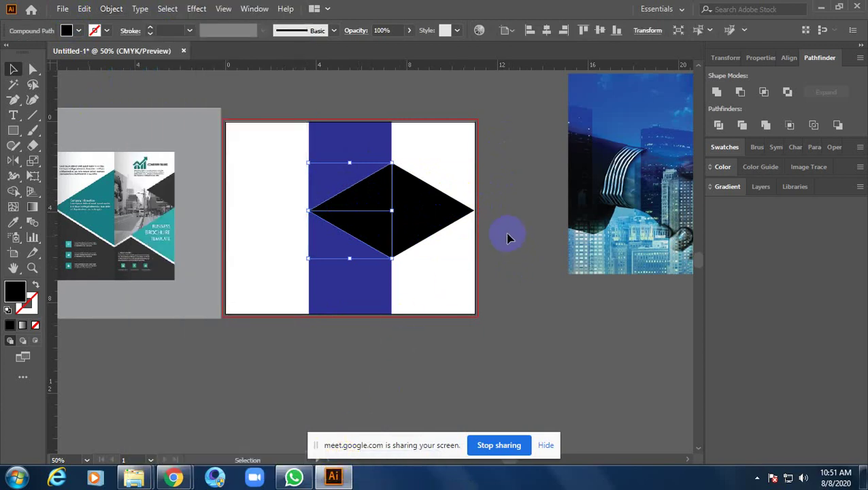
- Make the diamond's right triangle a separate compound path
left_click(402, 213)
left_click(372, 219)
left_click(426, 221)
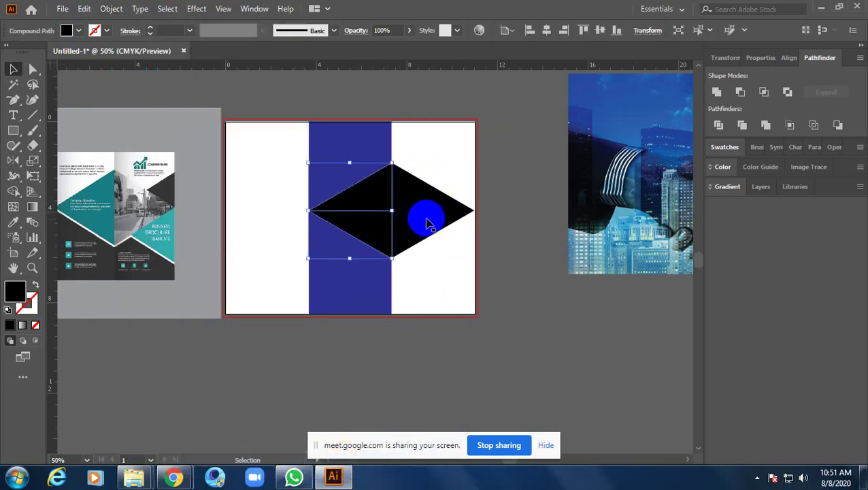
left_click(424, 217)
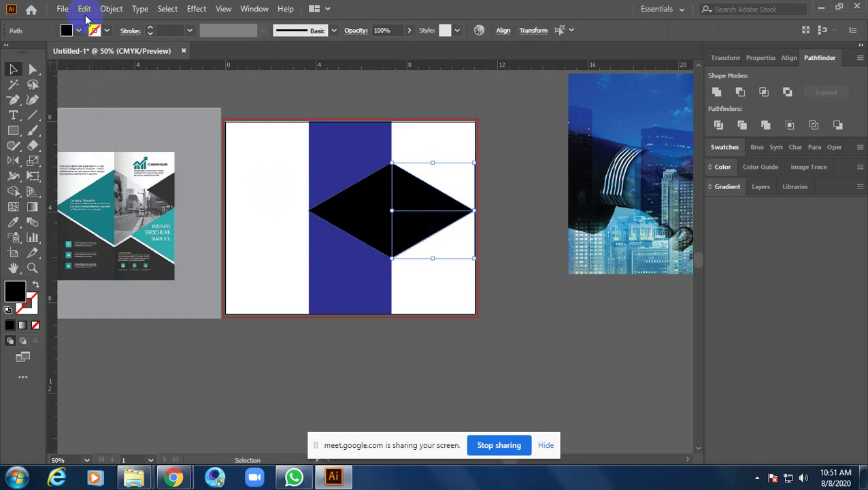
left_click(106, 9)
mouse_move(178, 457)
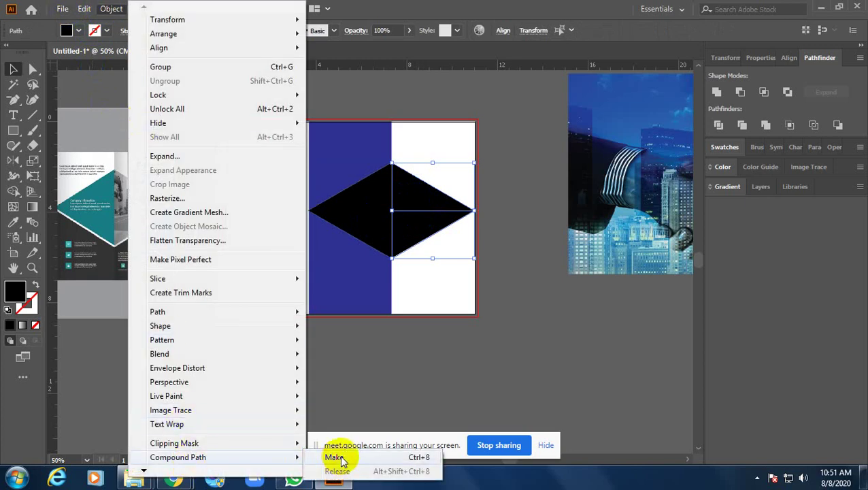
left_click(334, 457)
left_click(515, 225)
scroll(515, 224, "down", 2)
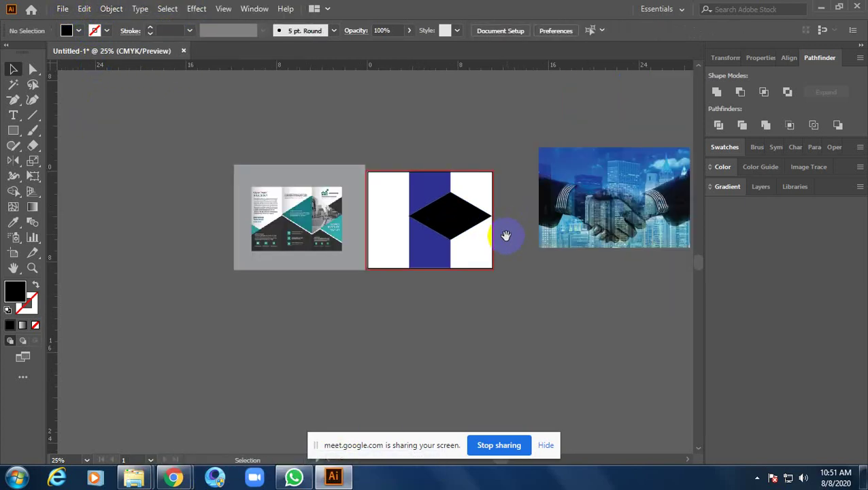
left_click_drag(504, 232, 414, 277)
- Shrink the handshake photo and place it over the diamond's right half
left_click(406, 270)
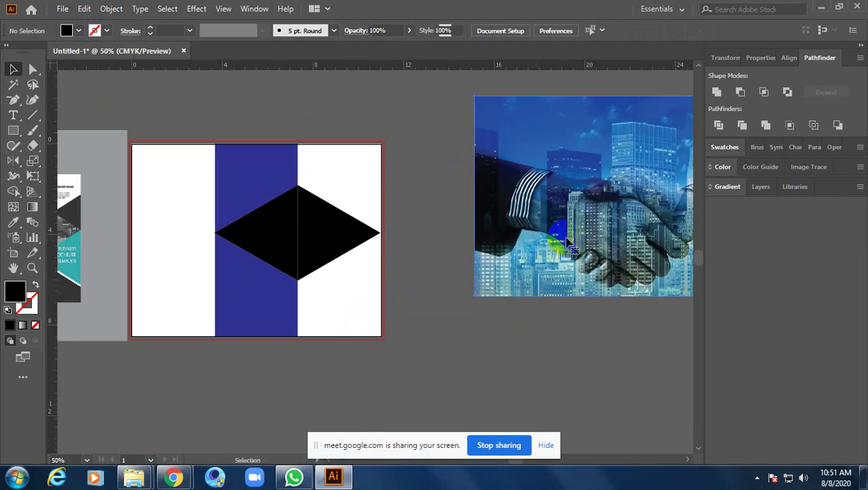
left_click(534, 239)
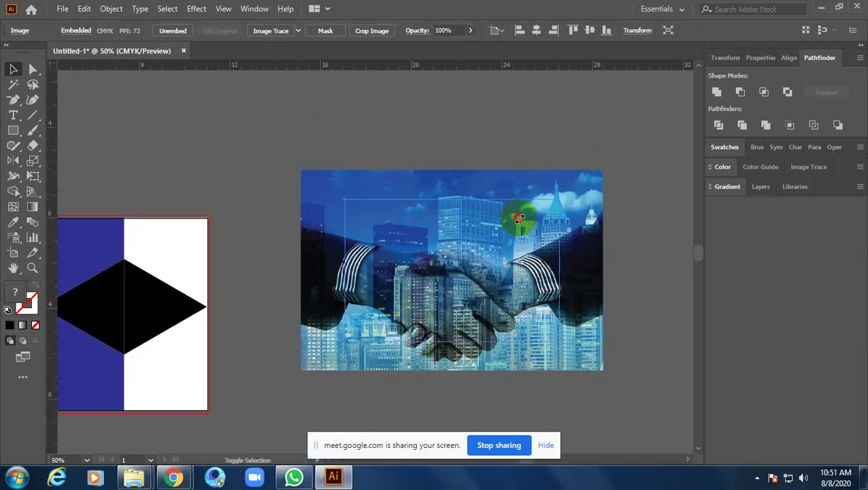
left_click_drag(601, 170, 496, 241)
mouse_move(595, 209)
left_mouse_down()
mouse_move(310, 245)
mouse_move(305, 210)
left_mouse_up()
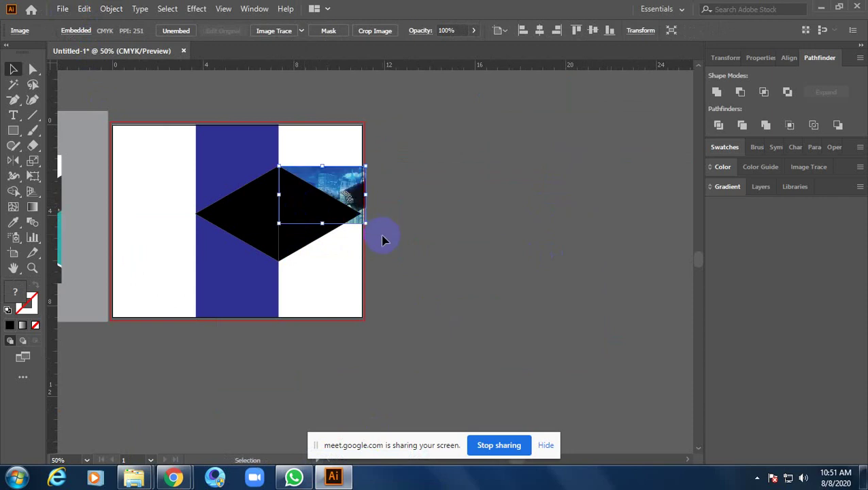
mouse_move(373, 233)
left_mouse_down()
mouse_move(387, 281)
mouse_move(389, 273)
left_mouse_up()
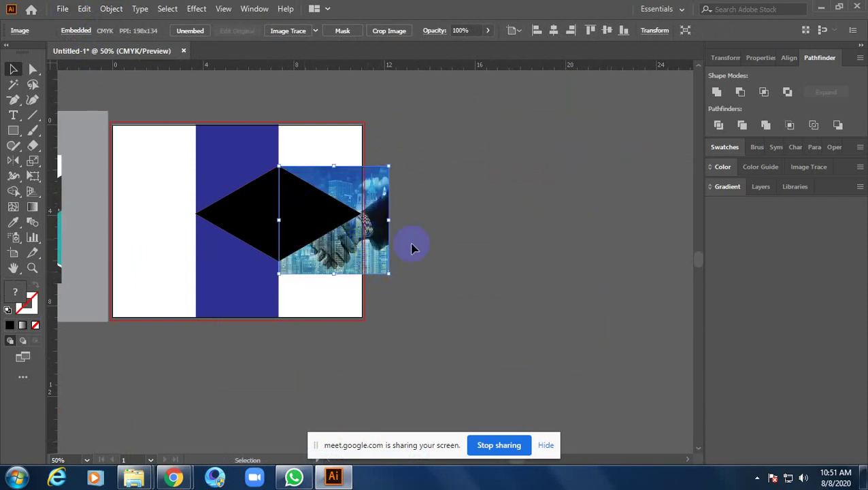
left_click(422, 250)
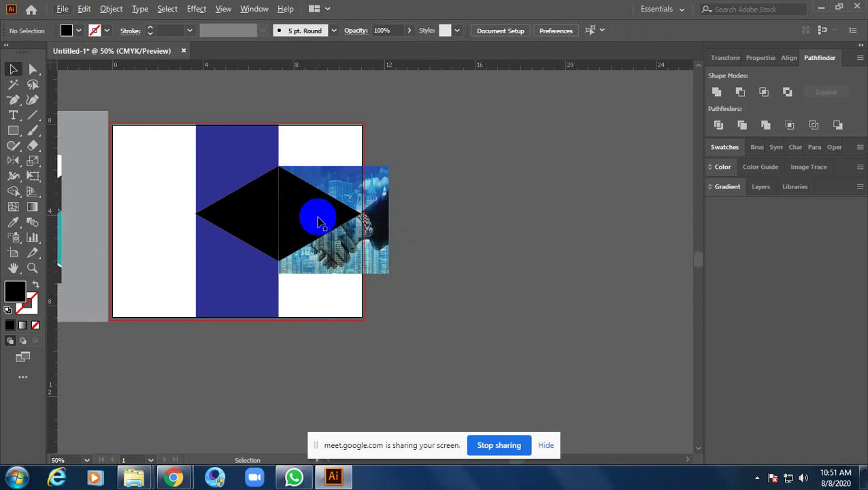
- Move the right triangle off the artboard and bring the photo onto it
left_click(317, 221)
left_click_drag(310, 210, 514, 218)
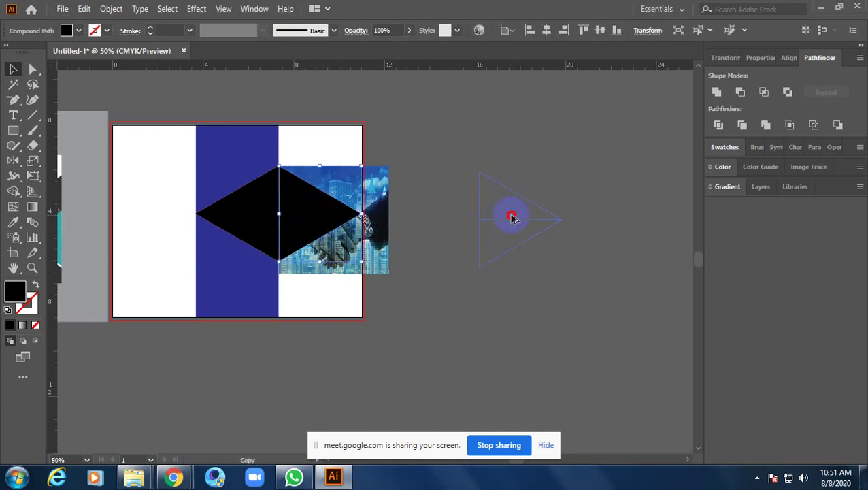
left_click_drag(506, 307, 452, 319)
left_click_drag(309, 265, 595, 270)
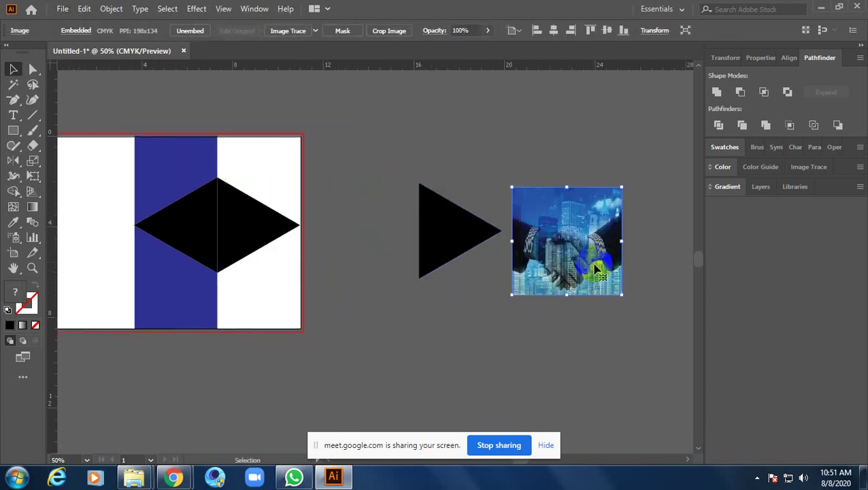
left_click(584, 254)
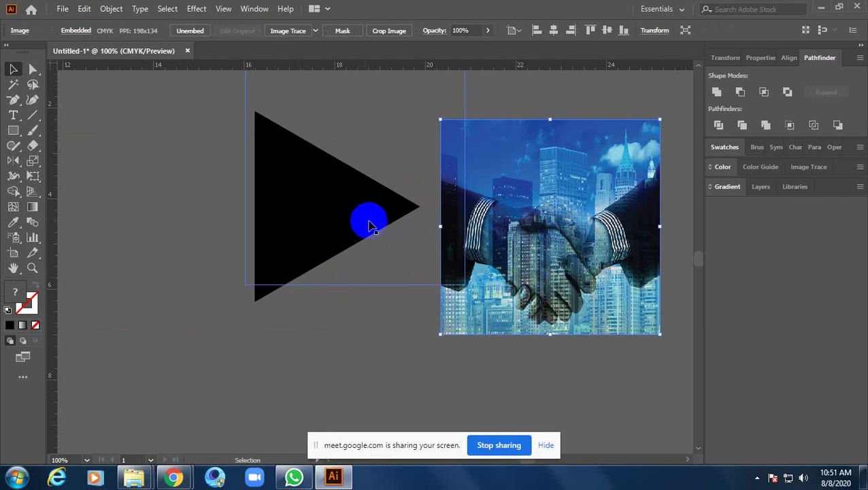
left_click_drag(563, 272, 389, 271)
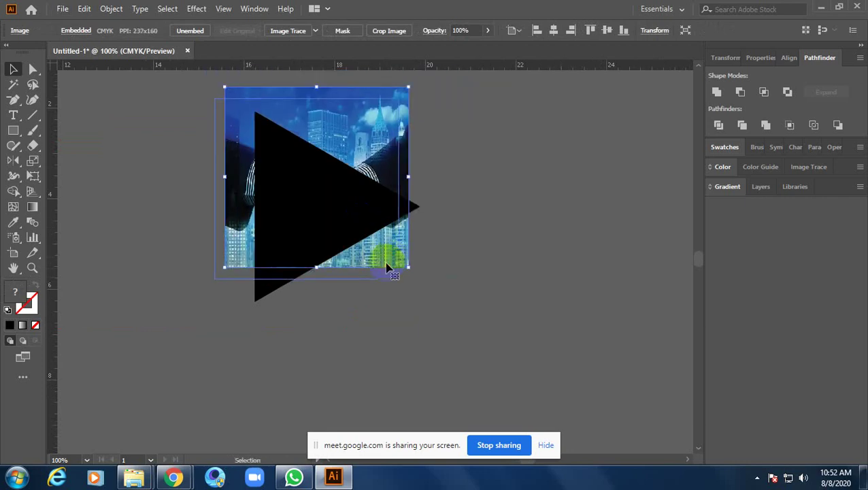
- Scale the photo behind the triangle and widen it to the triangle's right tip, undoing a bottom stretch
double_click(386, 264)
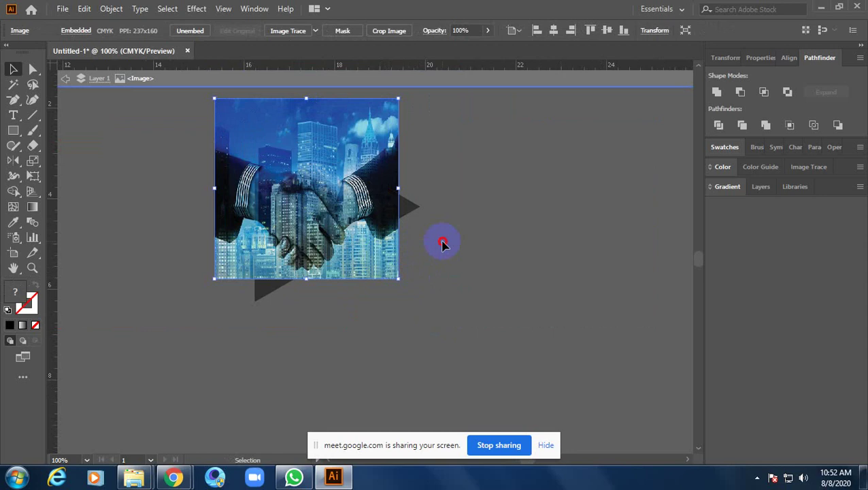
left_click(441, 243)
double_click(442, 242)
left_click(364, 244)
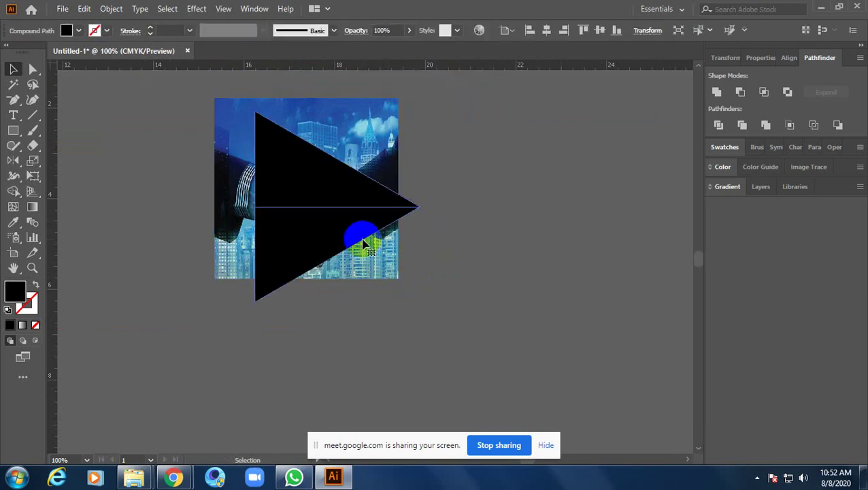
left_click(373, 257)
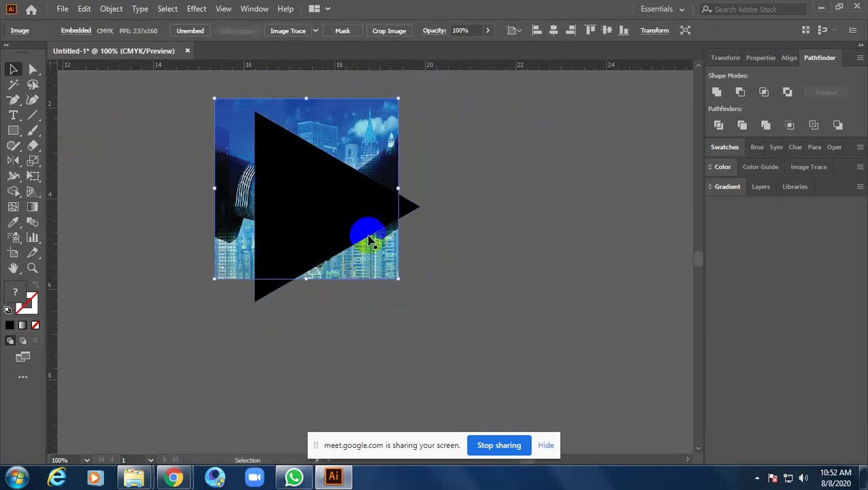
left_click_drag(398, 188, 419, 194)
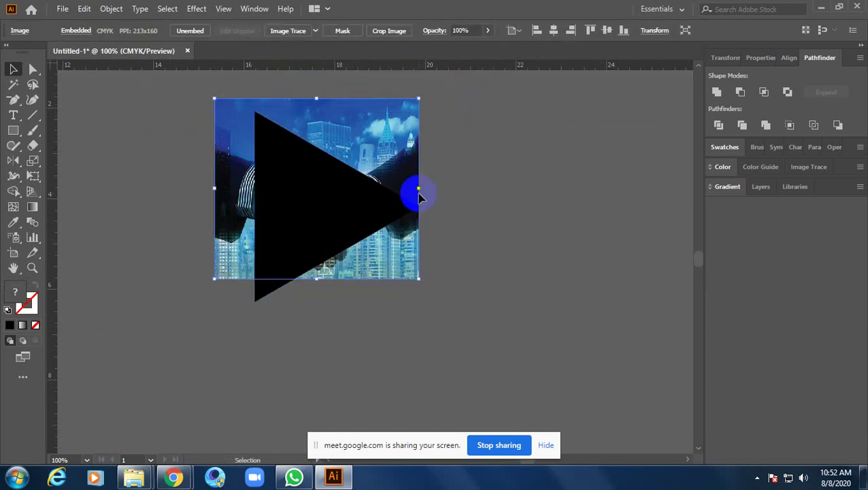
left_click_drag(317, 279, 308, 305)
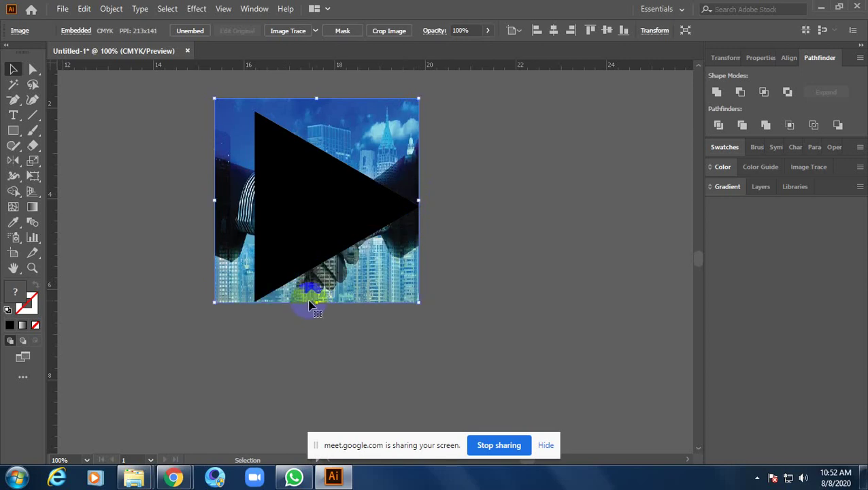
key("ctrl+z")
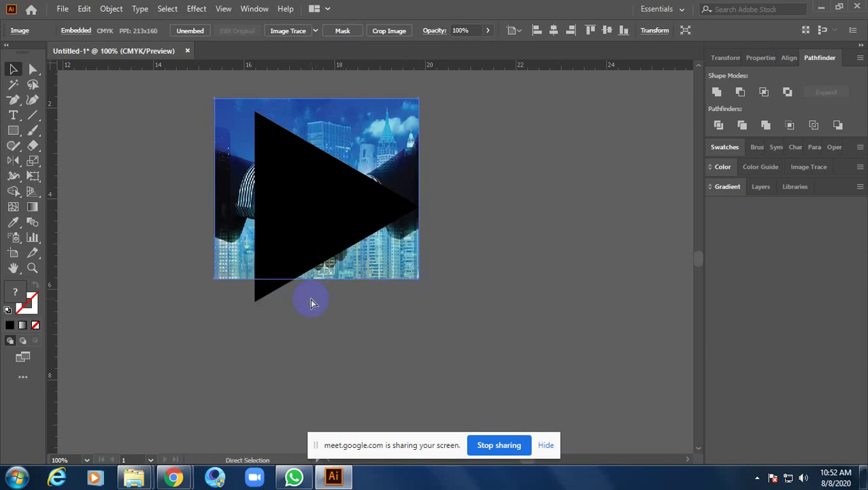
left_click(449, 269)
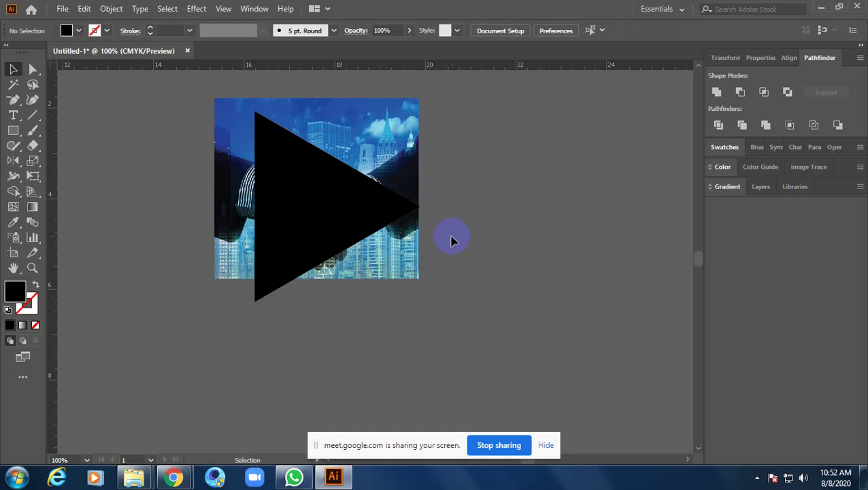
- Enlarge the photo from its corner and reposition the triangle over it
left_click(388, 250)
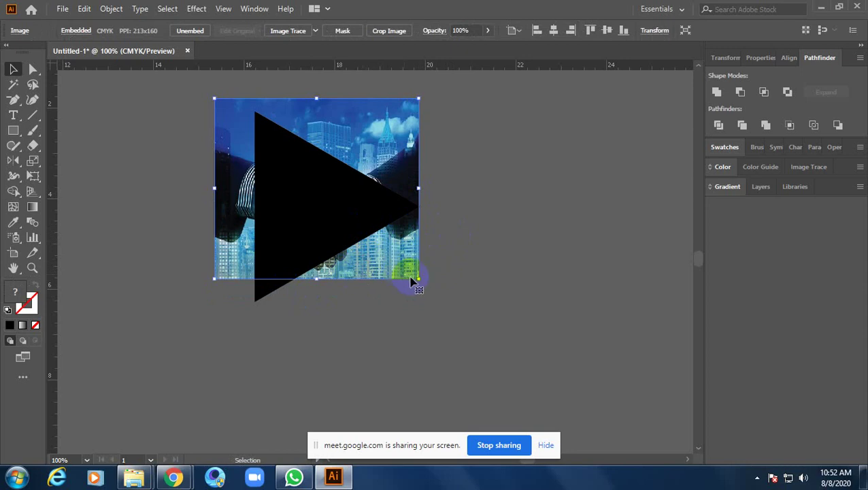
left_click_drag(420, 278, 489, 340)
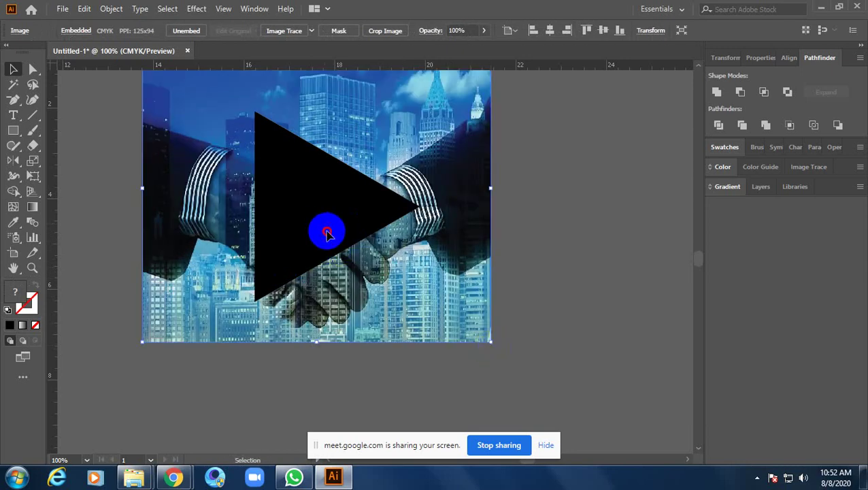
mouse_move(325, 228)
left_mouse_down()
mouse_move(338, 278)
mouse_move(365, 246)
mouse_move(313, 253)
left_mouse_up()
double_click(344, 260)
double_click(523, 256)
left_click(537, 264)
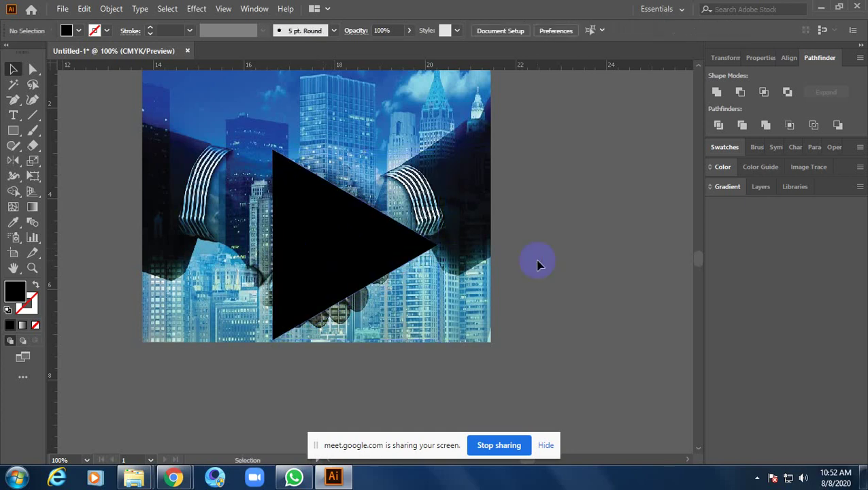
scroll(537, 255, "down", 4)
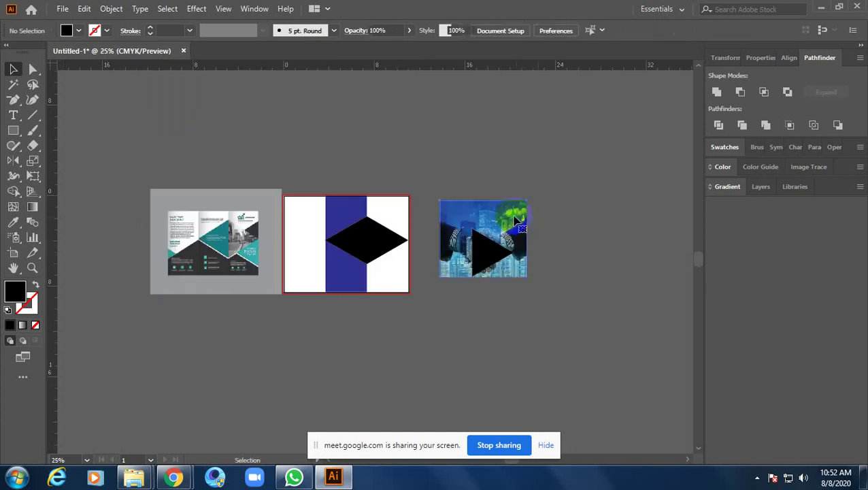
- Delete the photo and switch to the web browser
left_click(510, 221)
key("Delete")
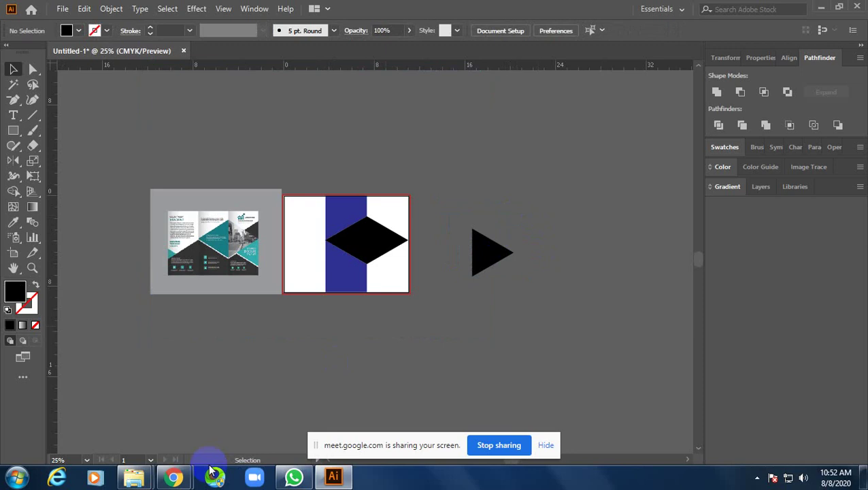
left_click(125, 430)
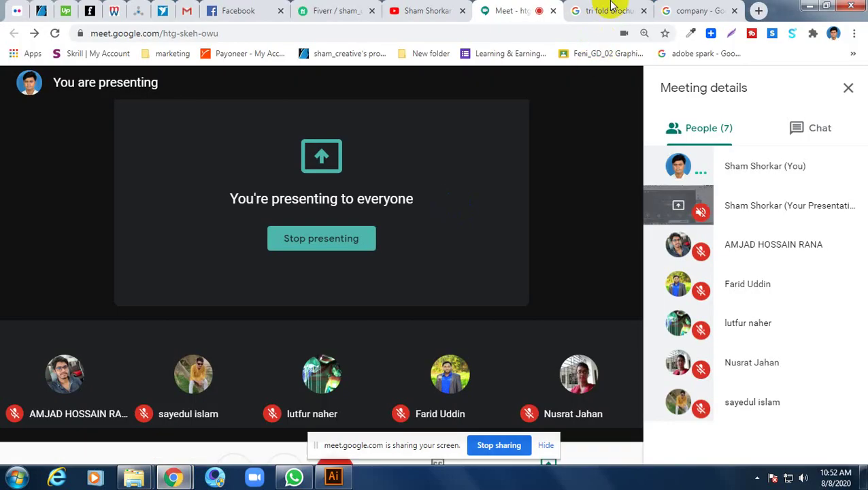
- Return to the image search results and scroll to find the handshake photo
left_click(673, 9)
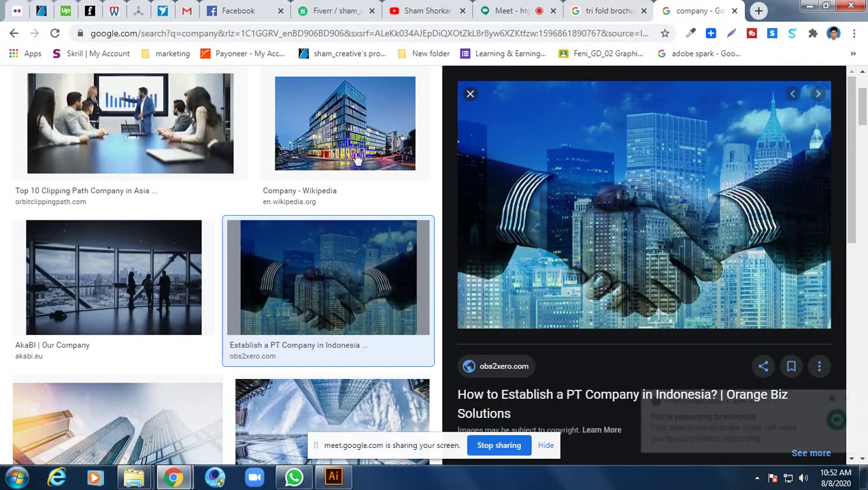
left_click(470, 93)
scroll(392, 311, "down", 2)
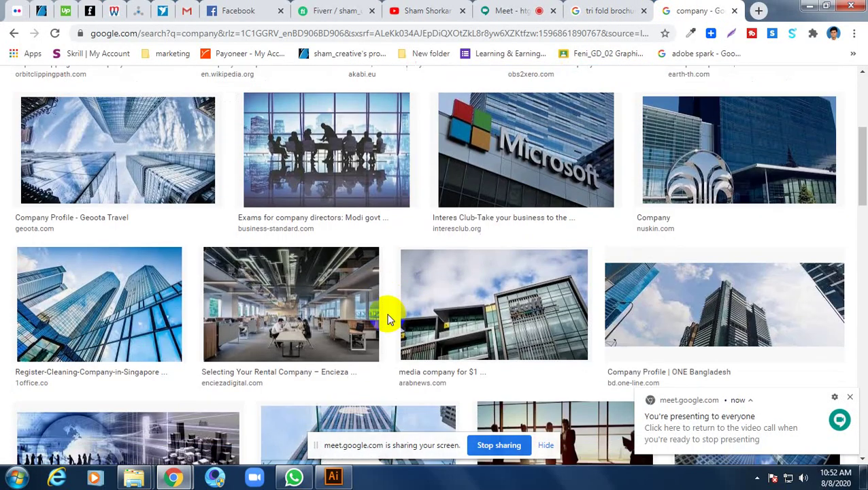
scroll(392, 312, "down", 2)
scroll(392, 313, "down", 1)
scroll(390, 310, "down", 2)
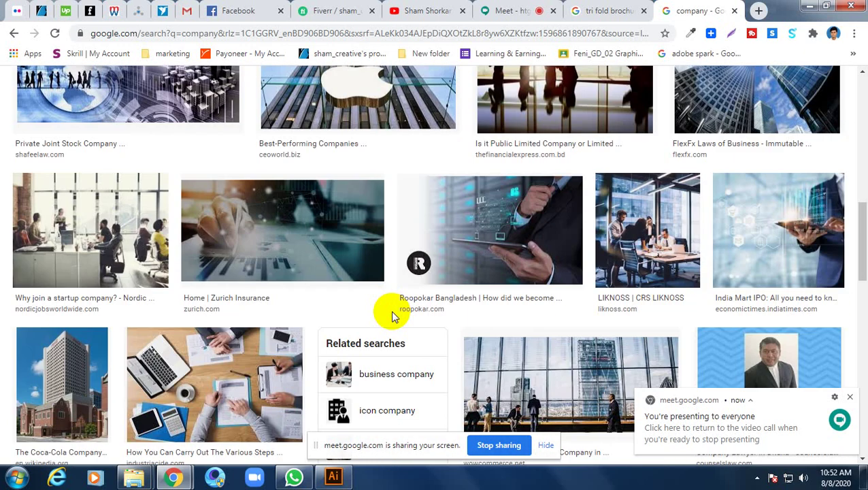
scroll(390, 310, "down", 2)
scroll(393, 312, "down", 4)
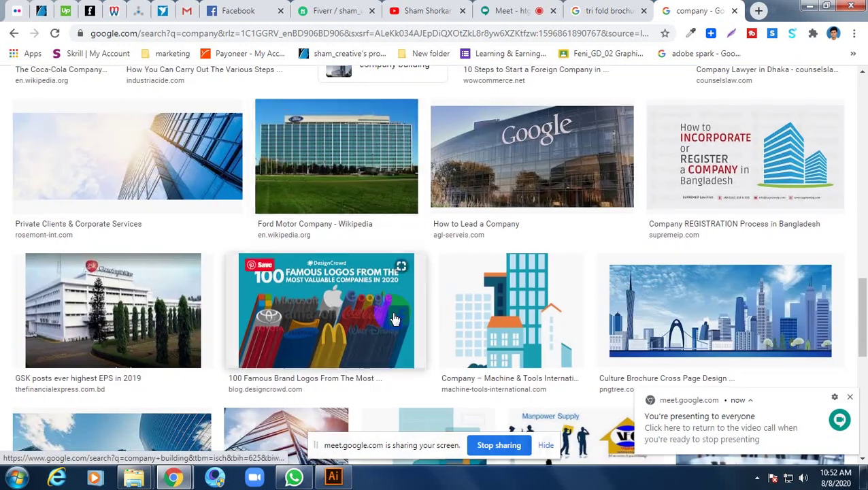
scroll(408, 316, "down", 4)
scroll(414, 317, "up", 1)
scroll(414, 317, "down", 4)
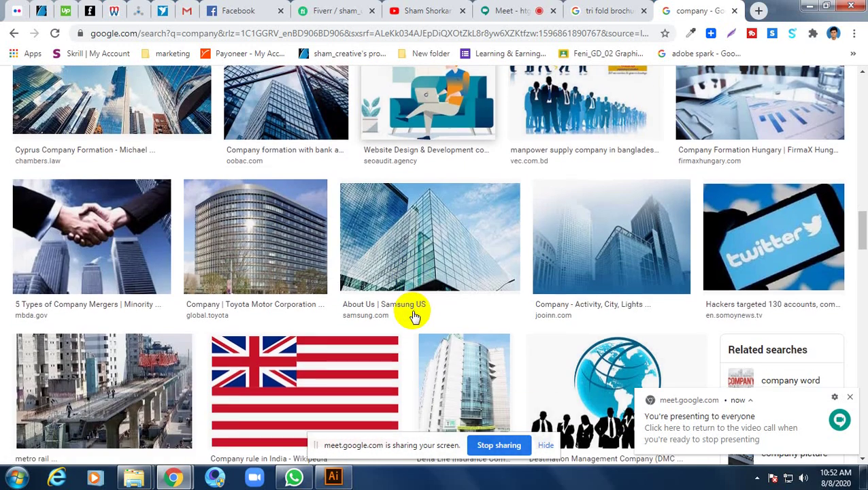
scroll(414, 317, "up", 1)
scroll(411, 313, "down", 2)
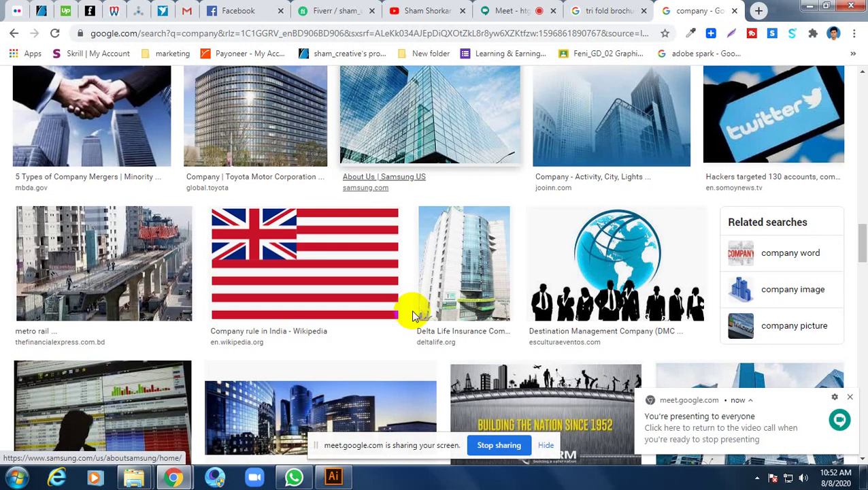
scroll(193, 258, "up", 3)
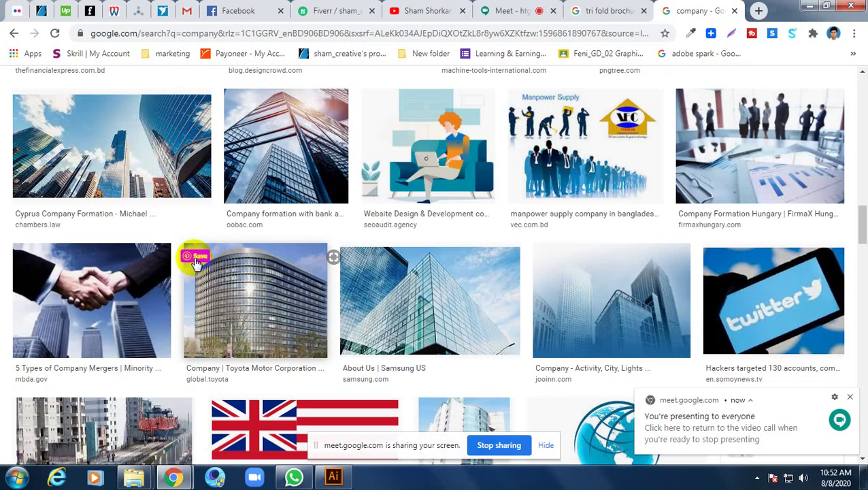
- Copy the handshake-over-skyscrapers photo from its preview and return to the brochure in Illustrator
left_click(132, 309)
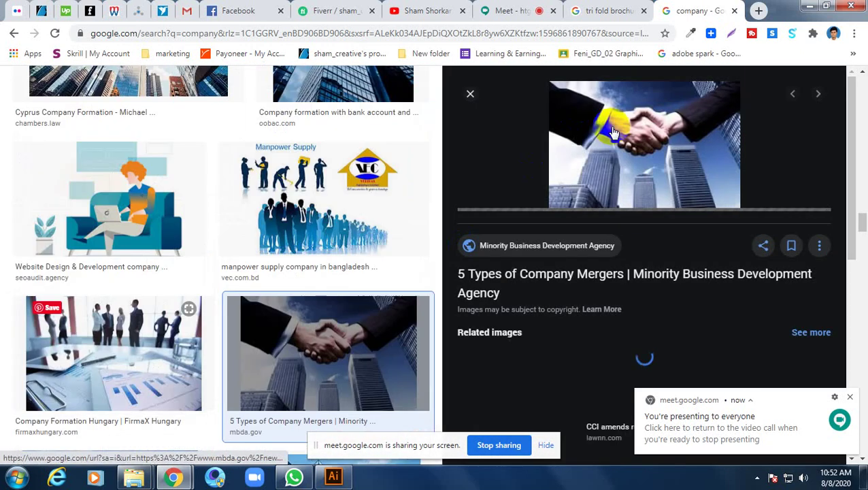
right_click(651, 141)
left_click(694, 266)
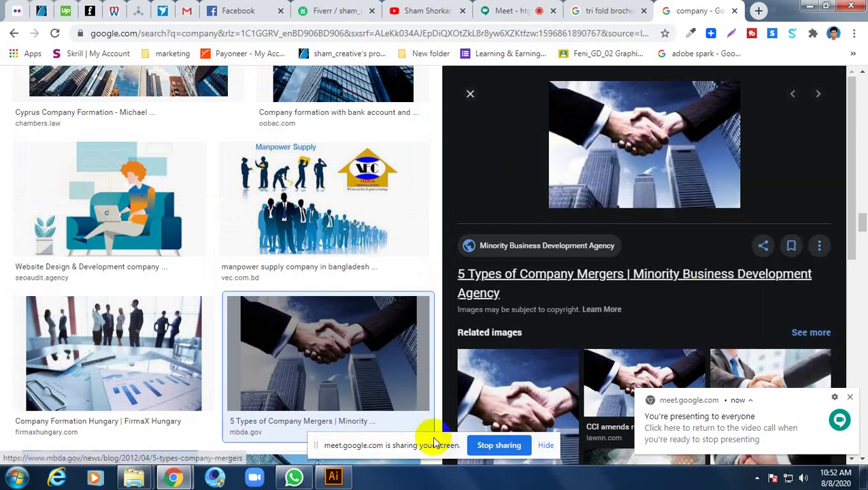
left_click(333, 478)
- Paste the handshake photo and position it over the black triangle's centre
key("ctrl+v")
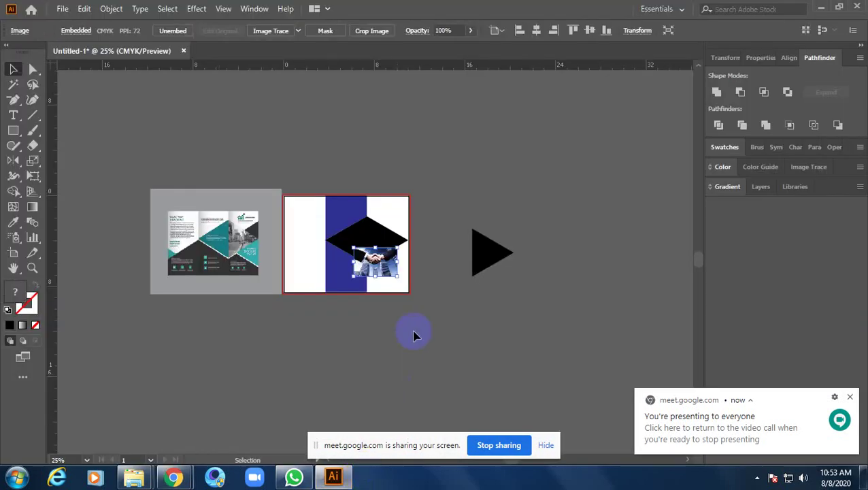
left_click_drag(418, 272, 519, 281)
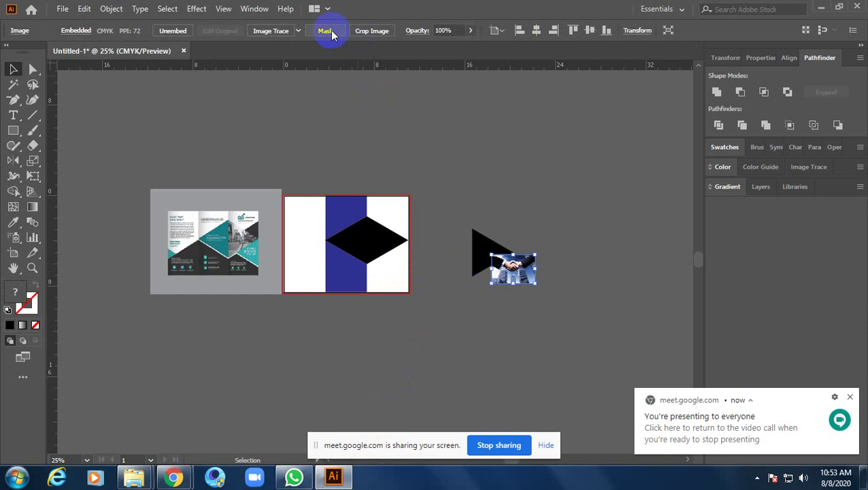
left_click(329, 31)
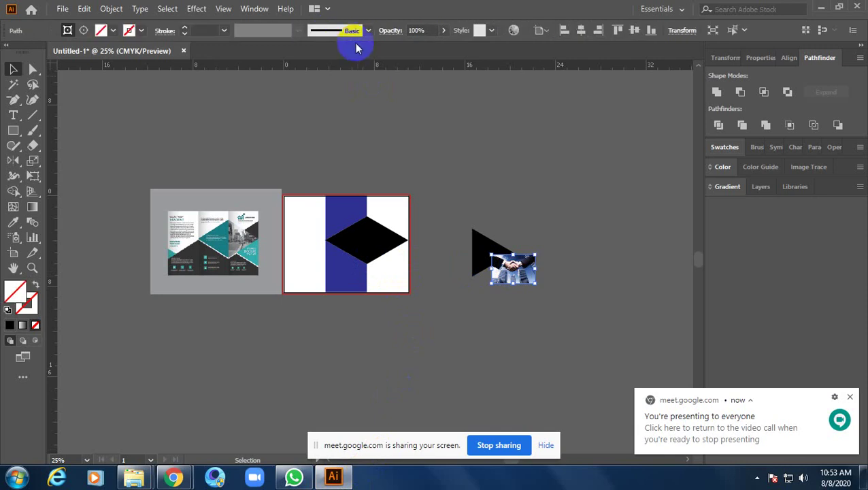
left_click(533, 128)
scroll(505, 257, "up", 4)
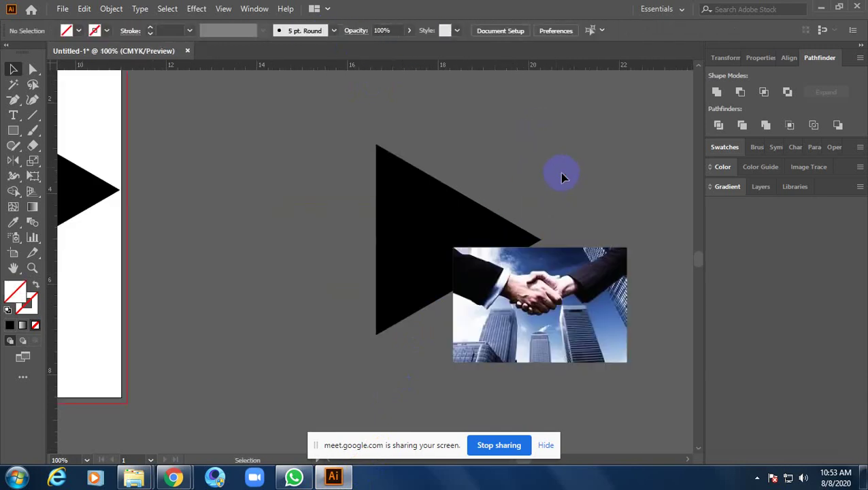
left_click(552, 286)
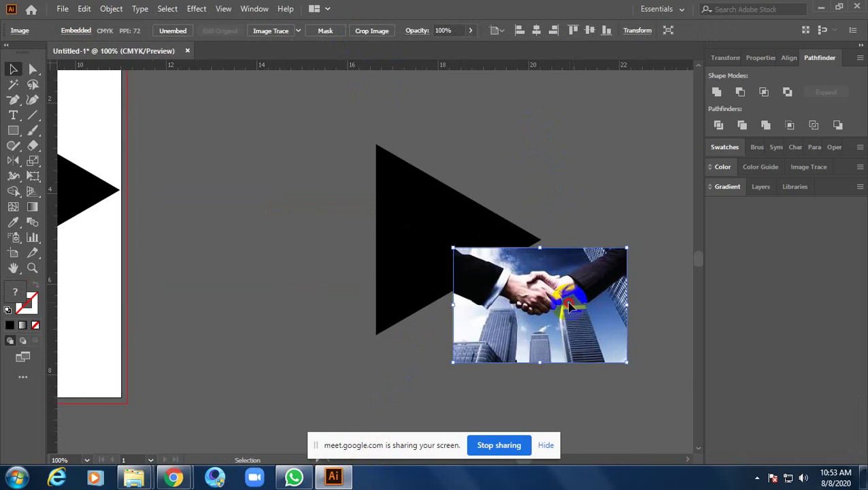
mouse_move(562, 292)
left_mouse_down()
mouse_move(483, 243)
mouse_move(566, 313)
left_mouse_up()
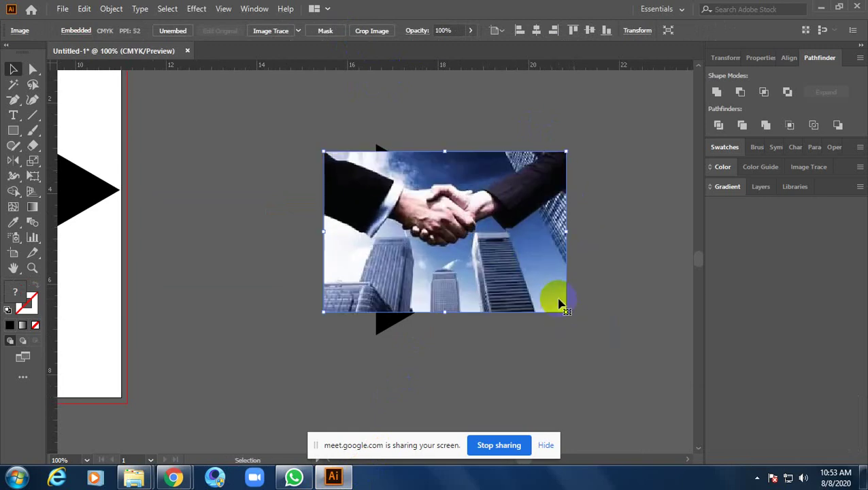
- Send the photo behind the triangle and stretch it to span the triangle's full height and tip
right_click(531, 275)
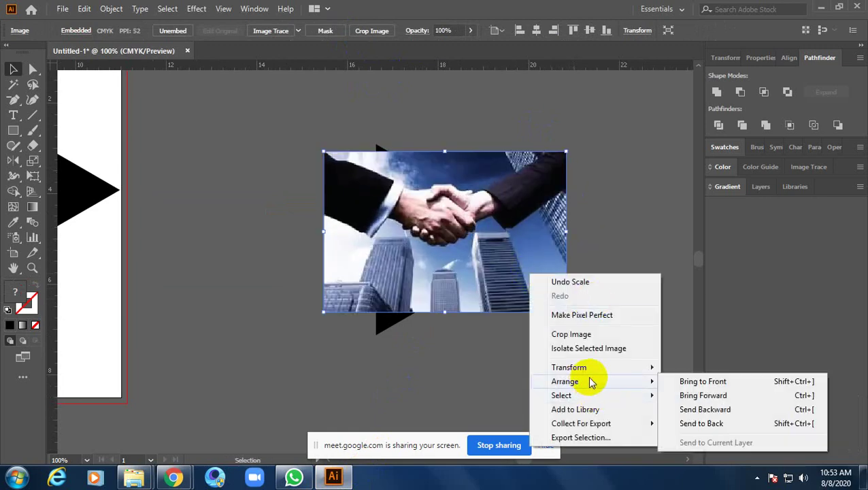
left_click(700, 424)
left_click(644, 318)
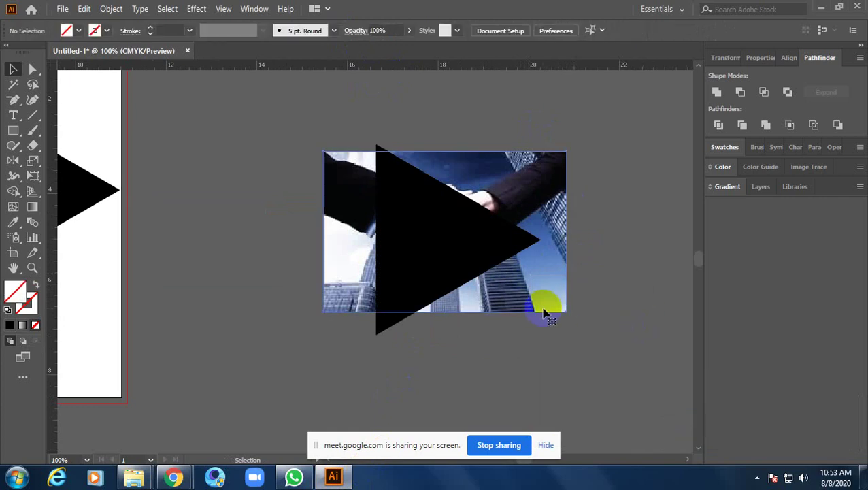
left_click(556, 306)
left_click_drag(550, 304, 545, 307)
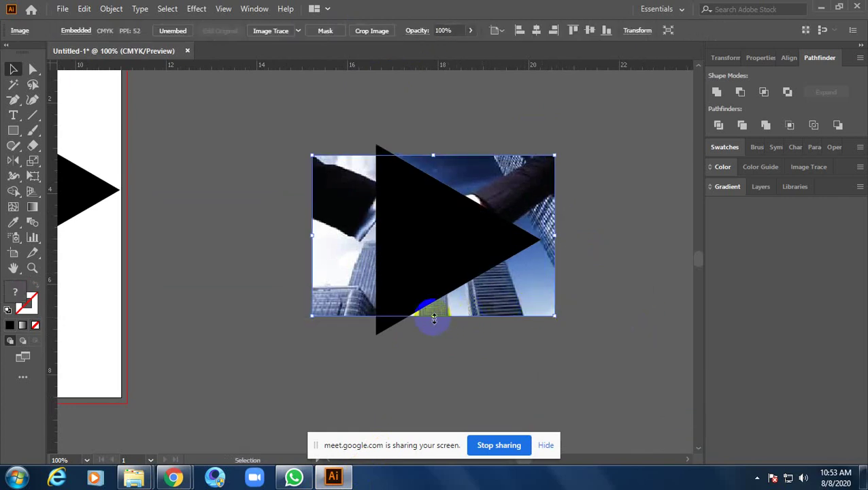
left_click_drag(432, 317, 426, 335)
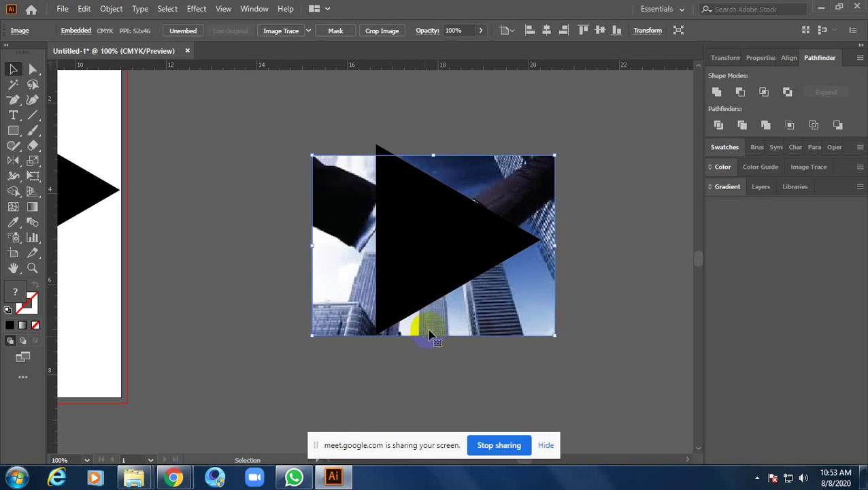
left_click_drag(433, 156, 431, 144)
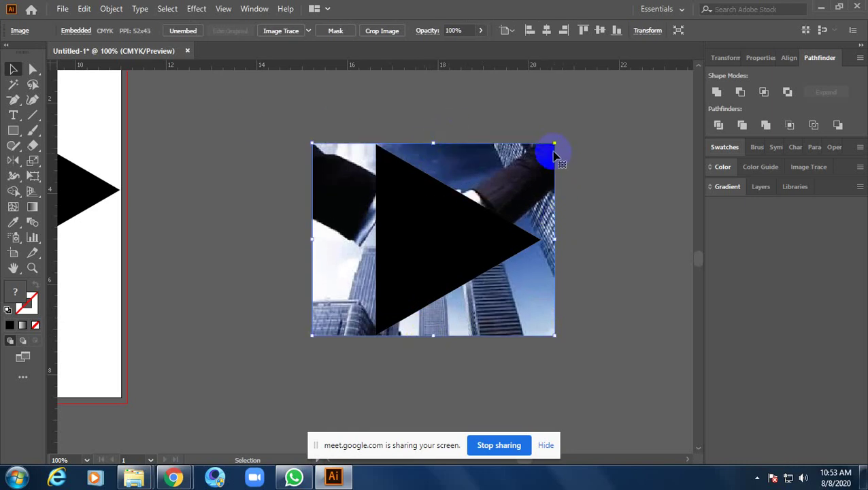
left_click(554, 153)
left_click_drag(554, 143, 542, 146)
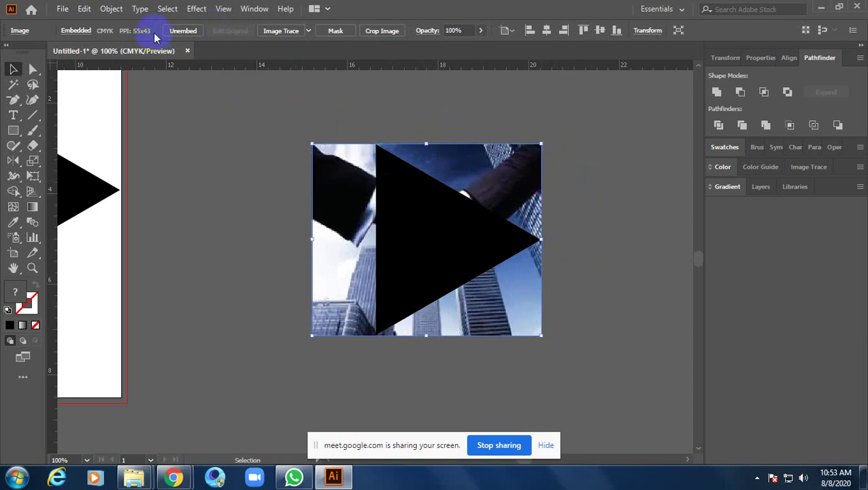
left_click(335, 30)
left_click(449, 109)
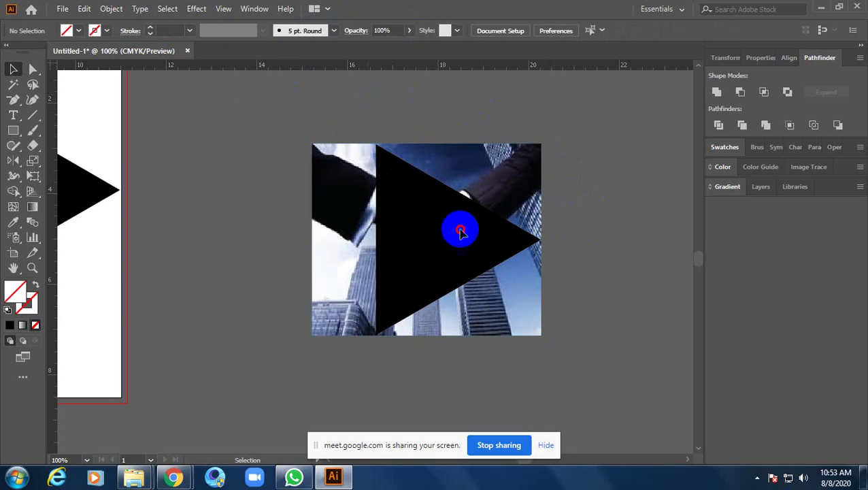
- Make a clipping mask of the handshake photo with the triangle
left_click(408, 194)
right_click(417, 194)
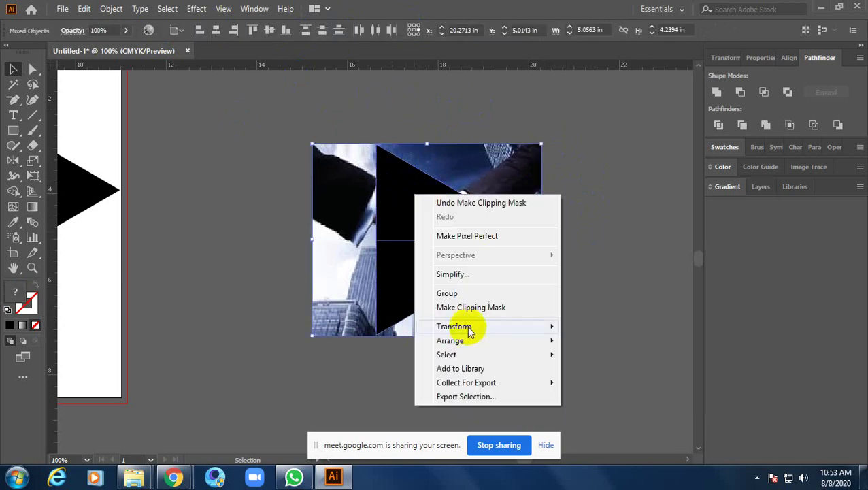
left_click(471, 308)
left_click(465, 281)
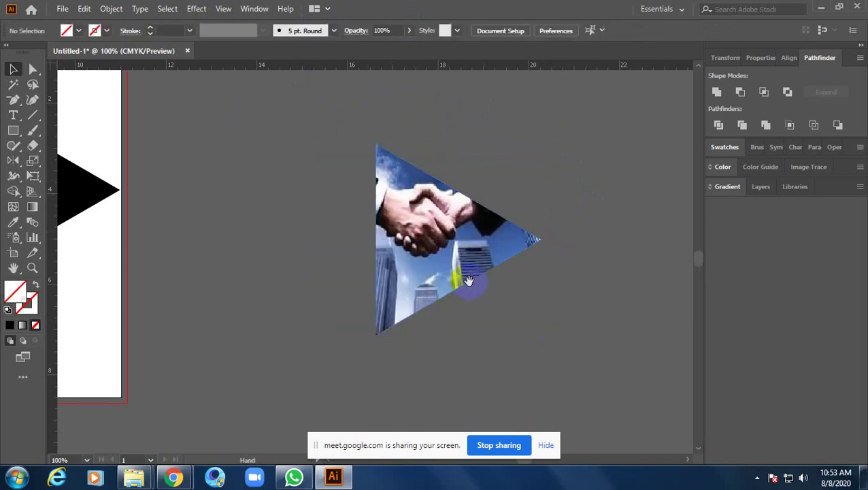
- Move the clipped photo onto the black diamond's right half on the navy strip
key("ctrl+minus")
key("ctrl+minus")
key("ctrl+minus")
scroll(572, 272, "left", 3)
scroll(571, 272, "up", 3)
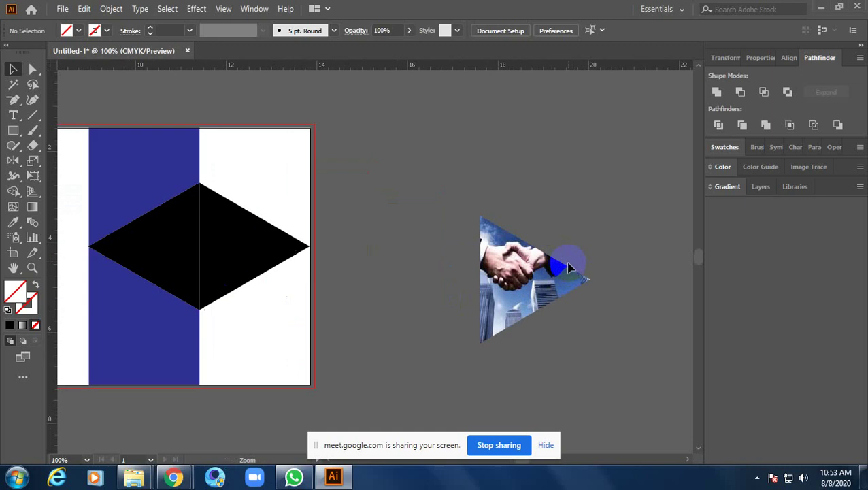
left_click(596, 264)
left_click_drag(596, 264, 174, 209)
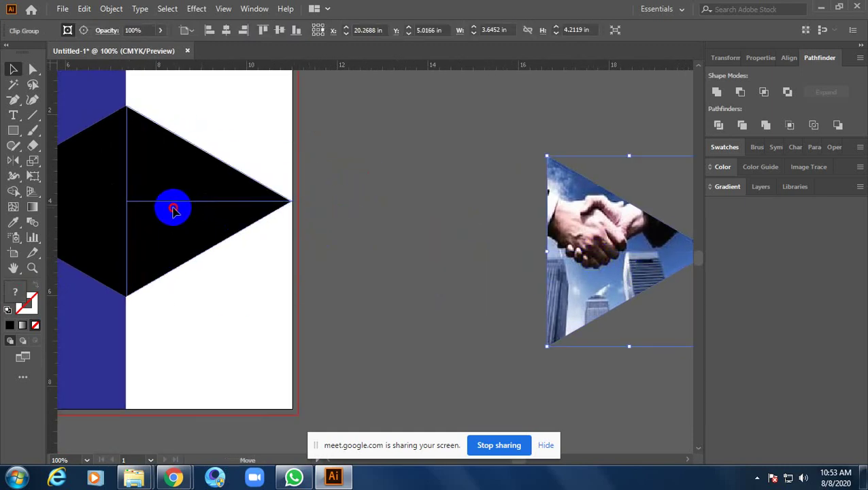
left_click_drag(174, 209, 179, 208)
left_click(374, 219)
left_click_drag(374, 219, 479, 237)
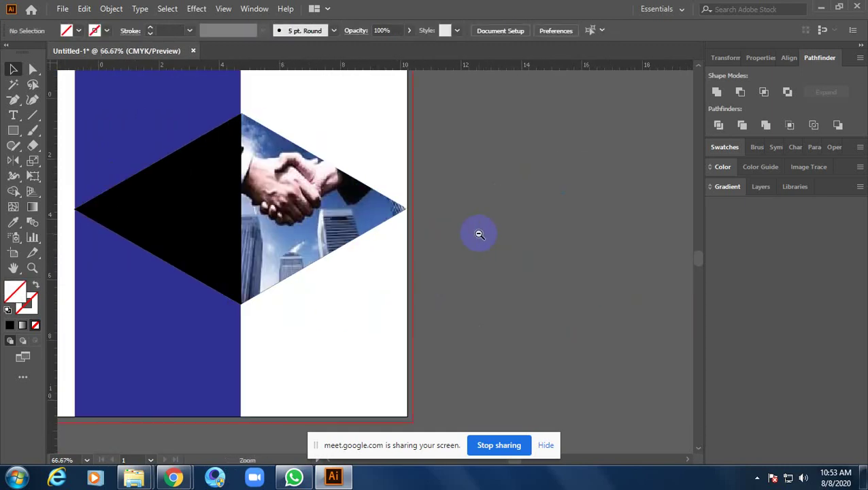
scroll(479, 237, "down", 2)
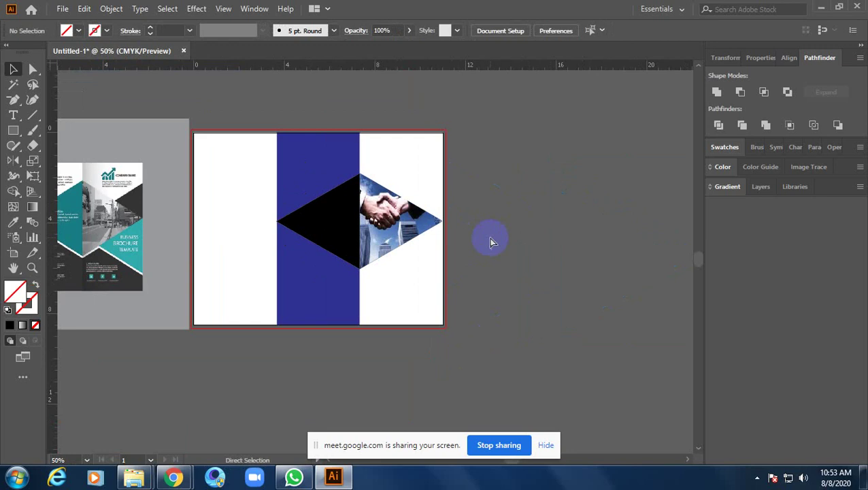
- Draw a small rectangle at the artboard's top-right edge, over the photo diamond's corner
left_click(405, 254, "ctrl")
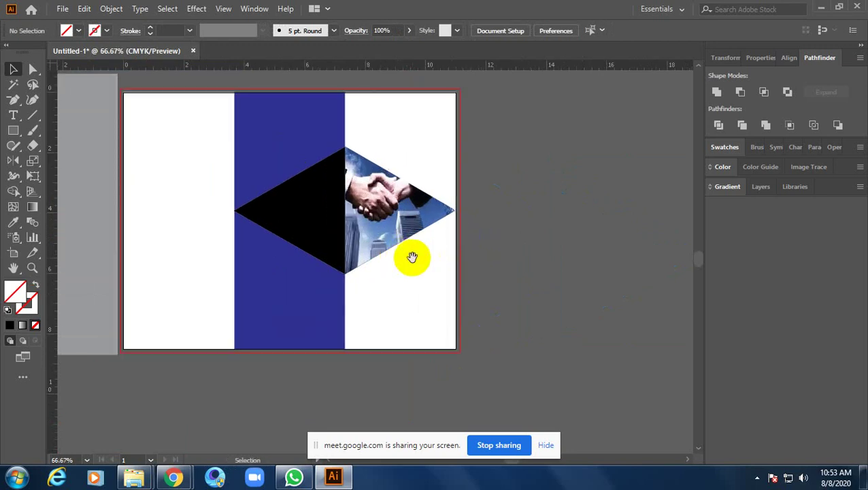
left_click_drag(411, 257, 494, 315)
left_click_drag(474, 286, 516, 255)
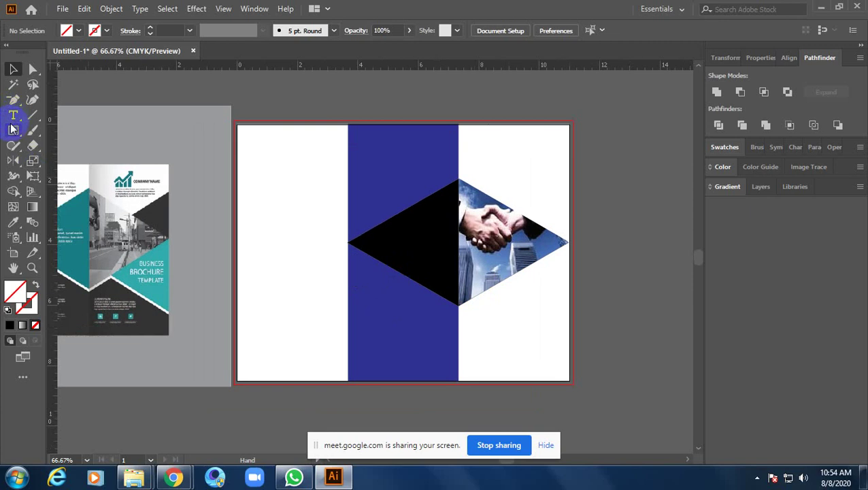
left_click(13, 130)
mouse_move(546, 172)
left_mouse_down()
mouse_move(424, 206)
mouse_move(446, 270)
left_mouse_up()
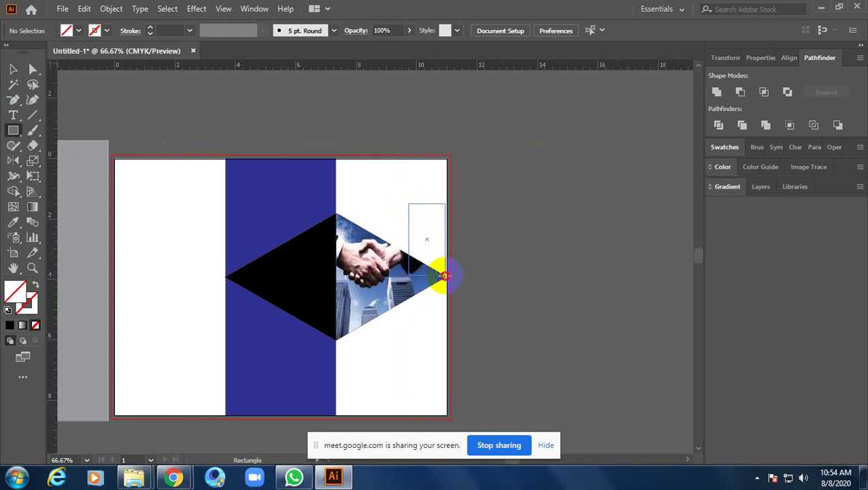
left_click_drag(446, 278, 446, 276)
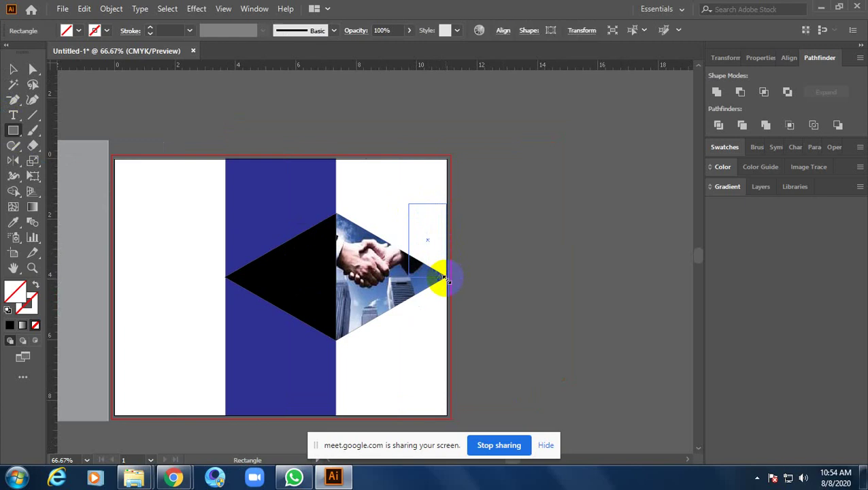
- Fill the new rectangle with cyan from the Fill swatches
left_click(13, 69)
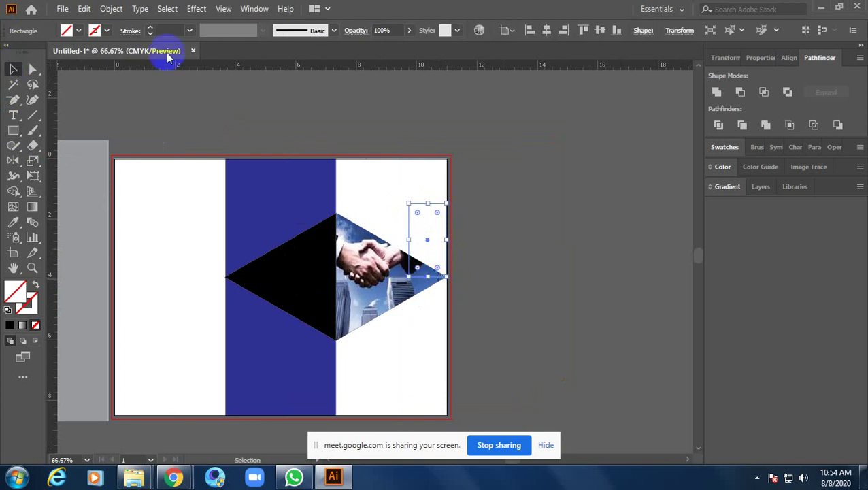
left_click(68, 31)
left_click(43, 52)
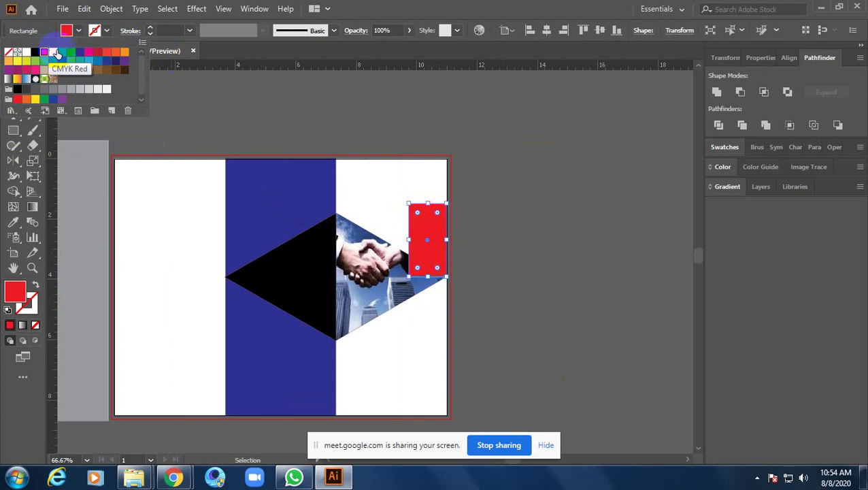
left_click(71, 52)
left_click(531, 226)
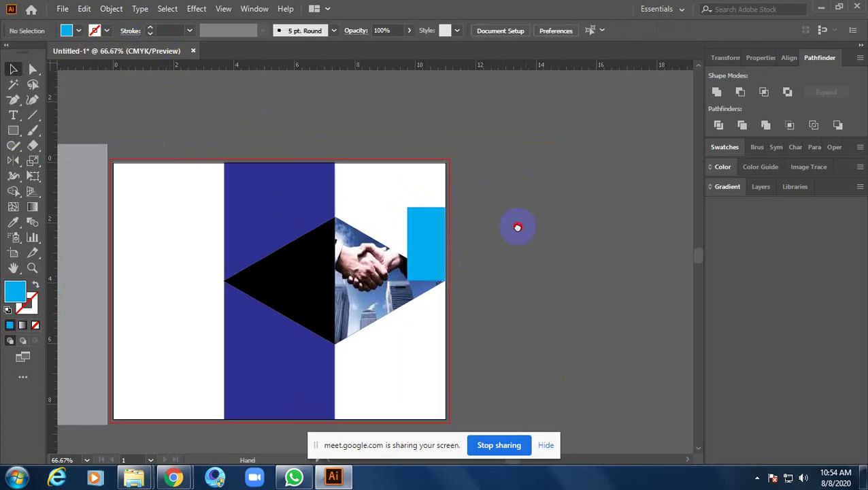
scroll(518, 229, "up", 2)
- Move the cyan rectangle up and drag its bottom-right anchor down to slant the bottom edge
left_click(416, 294)
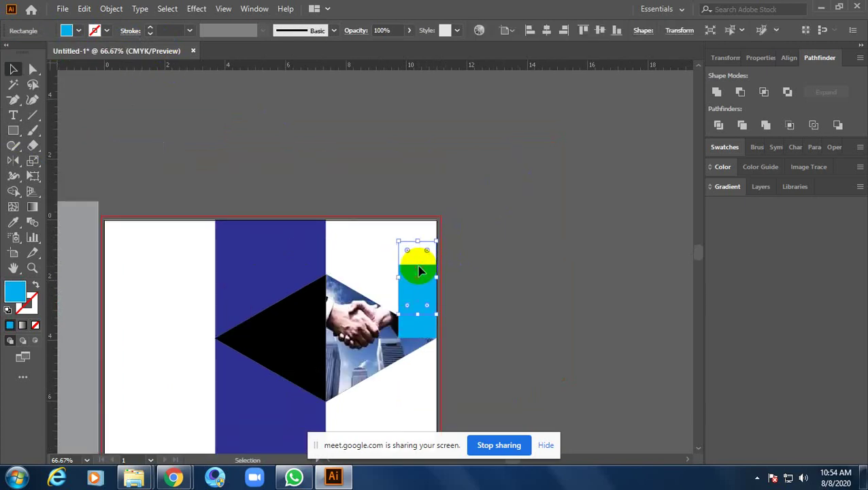
left_click_drag(419, 285, 420, 268)
scroll(439, 296, "up", 3)
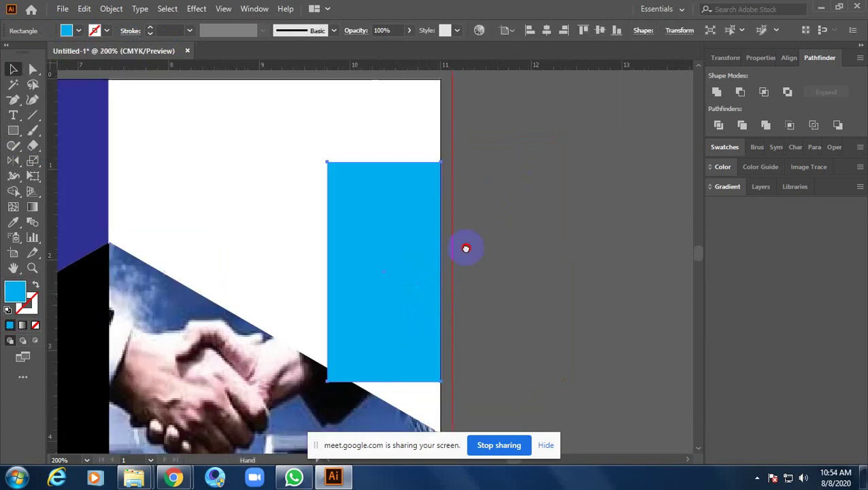
key("a")
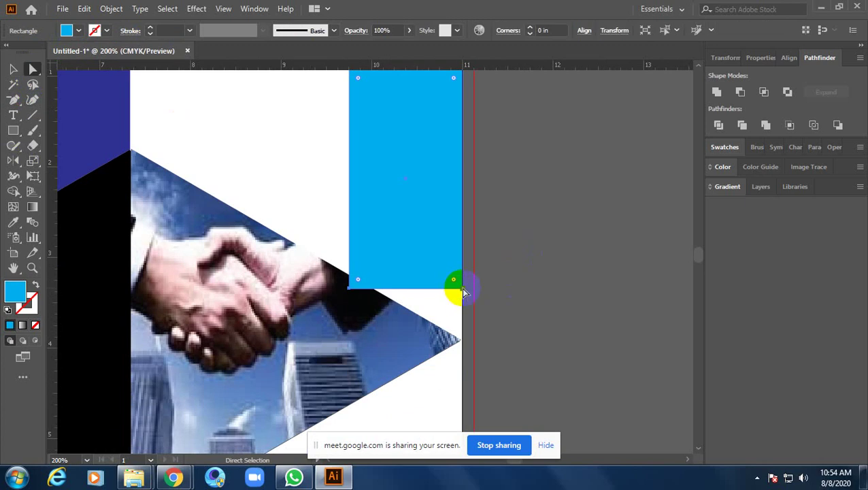
left_click_drag(453, 281, 461, 334)
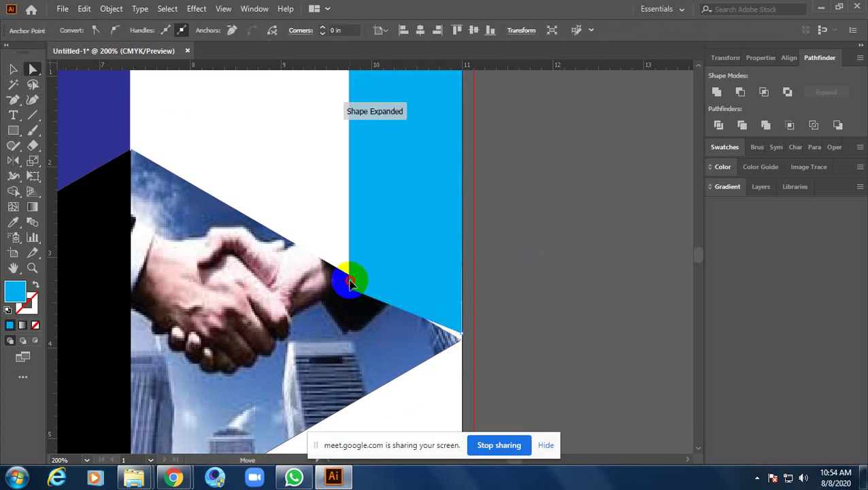
left_click_drag(351, 294, 365, 281)
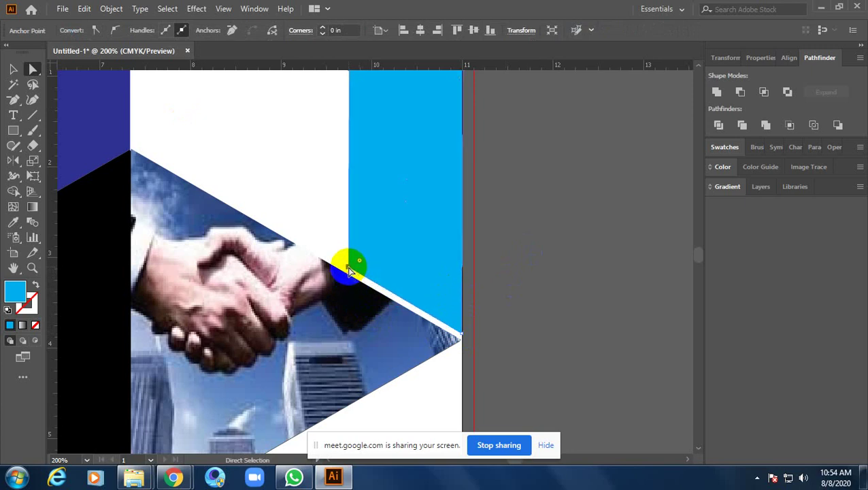
- Reselect the cyan shape and its bottom-right anchor to check the slanted edge
left_click(489, 273)
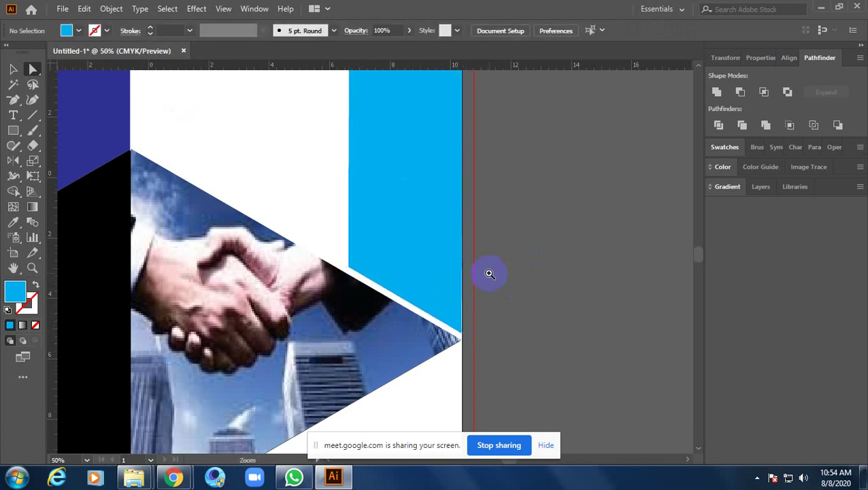
scroll(490, 273, "down", 4)
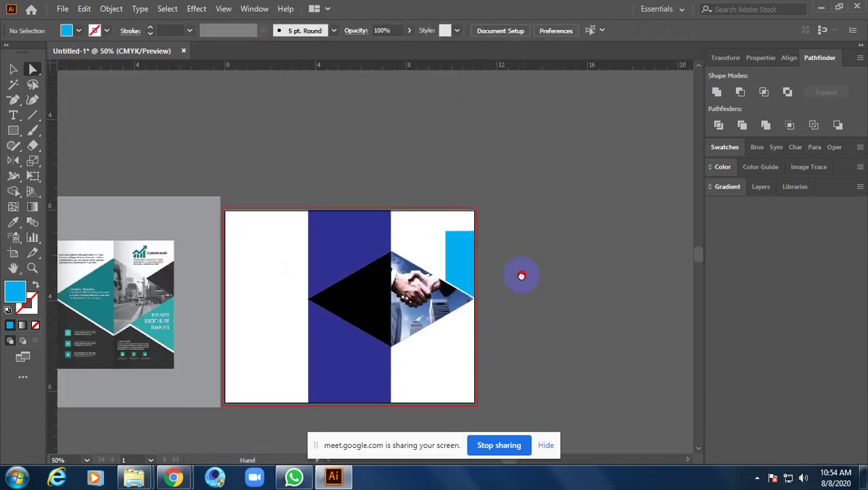
left_click(473, 276)
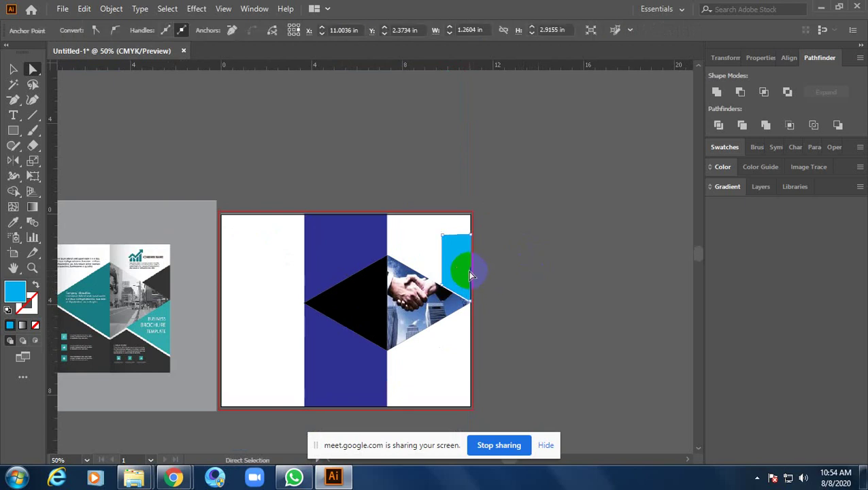
left_click(503, 275)
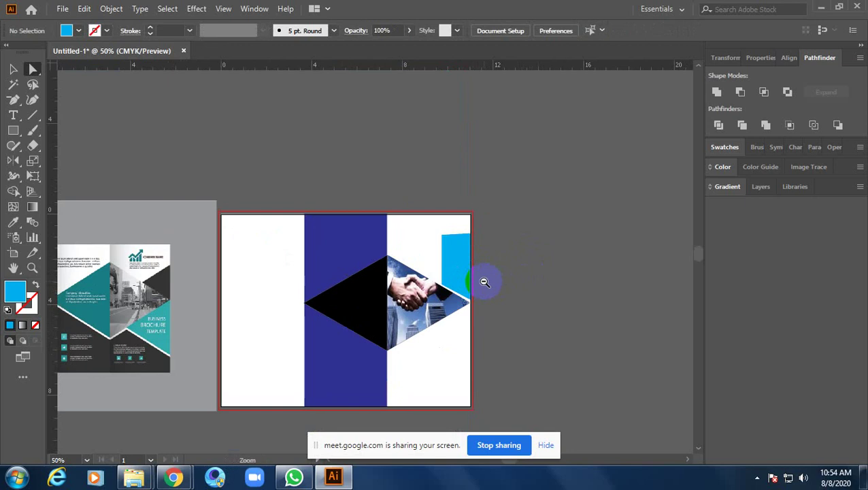
left_click(484, 281)
left_click(424, 270)
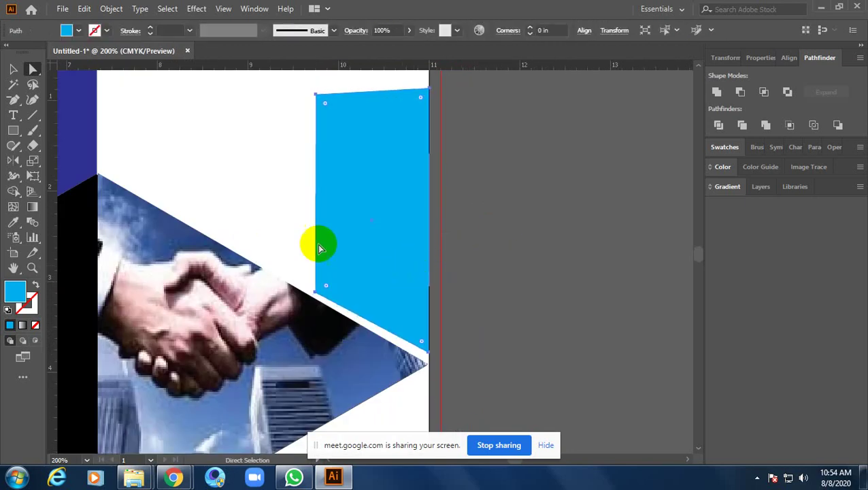
left_click(429, 352)
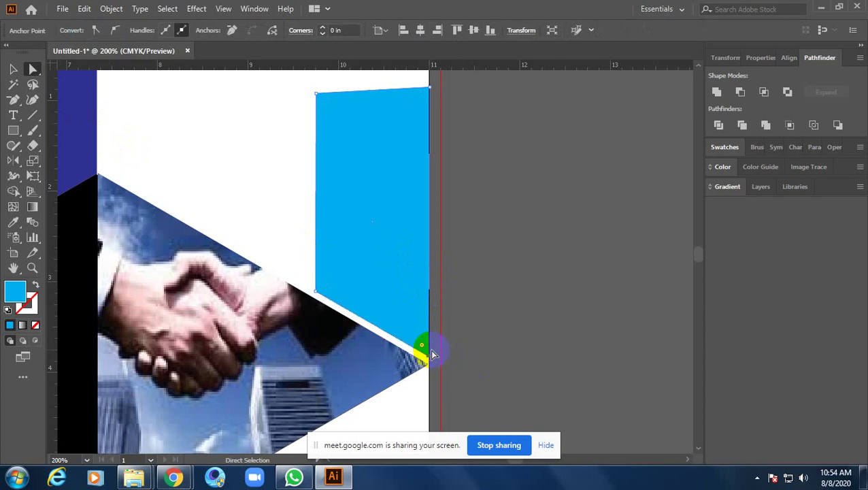
- Move the whole cyan shape up to the artboard's top edge
left_click(13, 69)
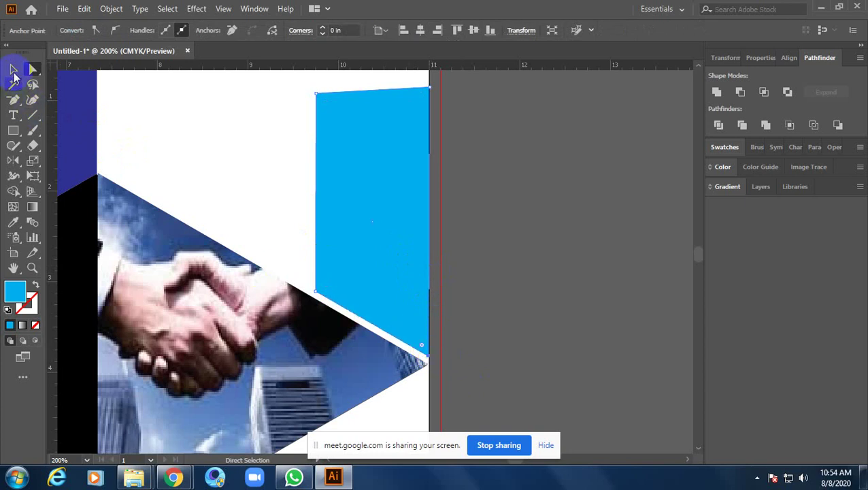
left_click(640, 249)
left_click_drag(417, 257, 417, 240)
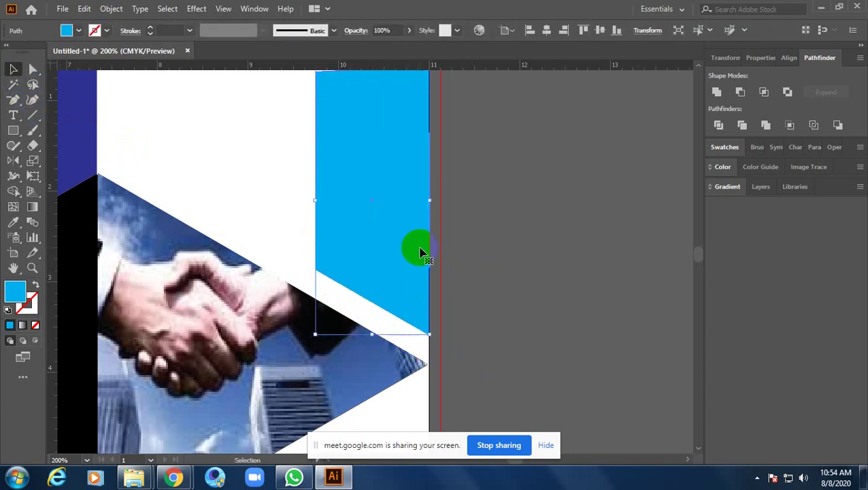
left_click(495, 263)
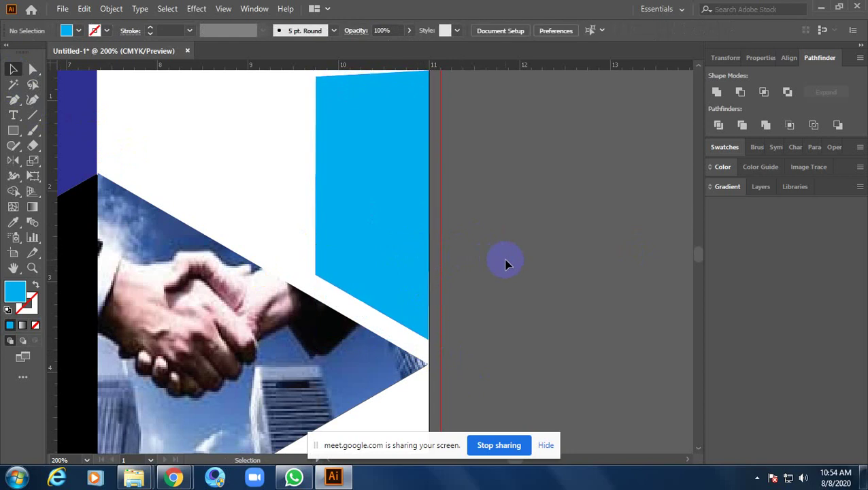
scroll(506, 260, "down", 5)
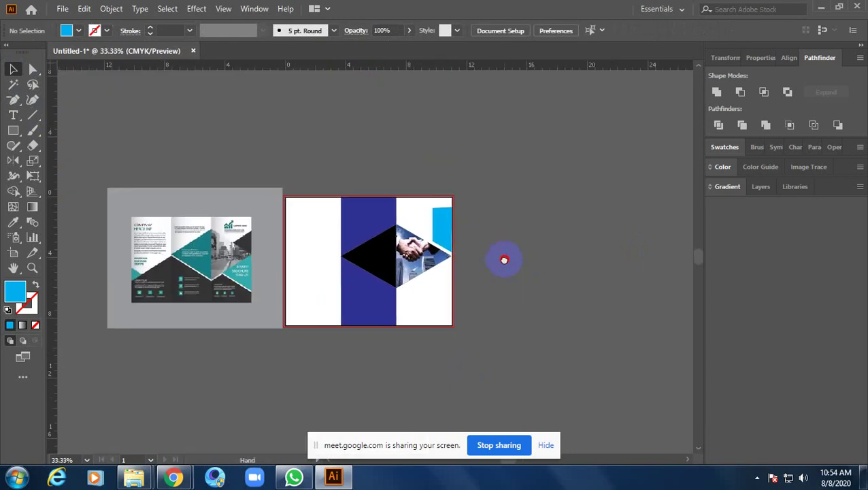
- Draw a second cyan rectangle over the lower-right panel, extending its top up to the photo
left_click(441, 228)
left_click(472, 236)
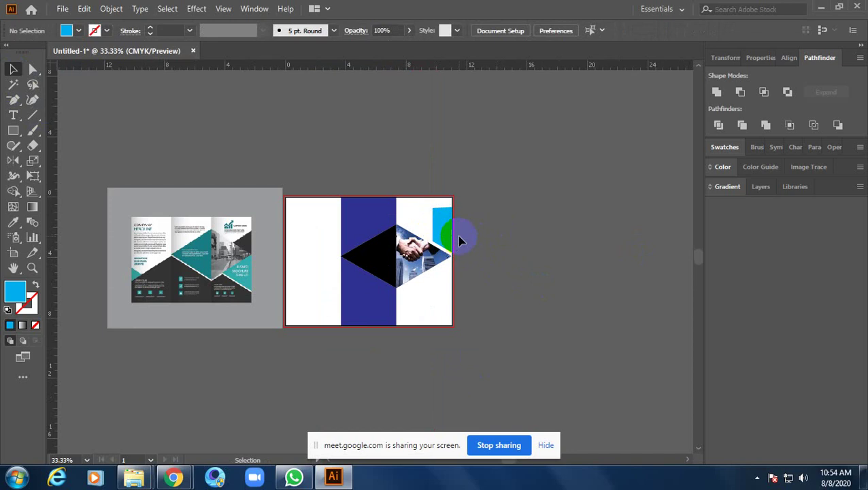
left_click(13, 129)
scroll(459, 327, "up", 3)
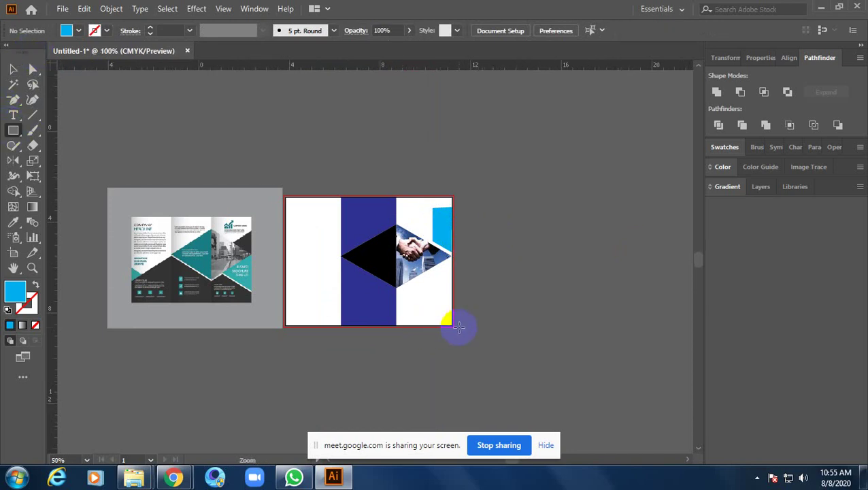
scroll(459, 327, "up", 2)
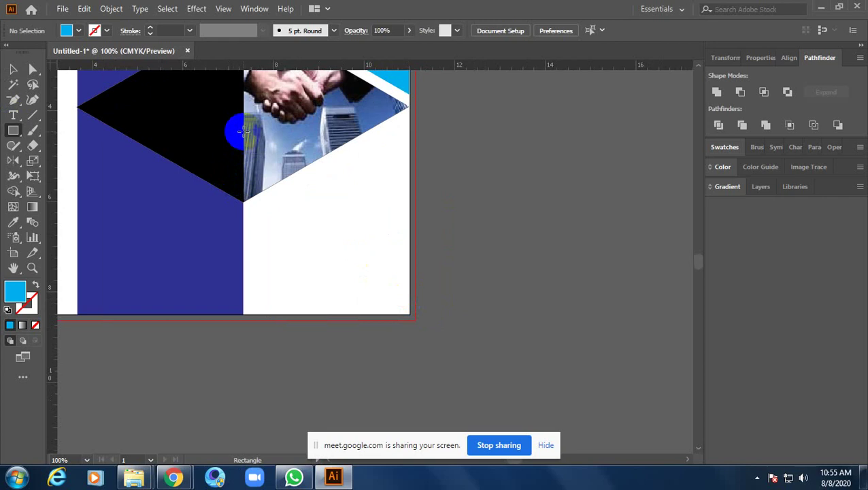
left_click(320, 256)
left_click(465, 259)
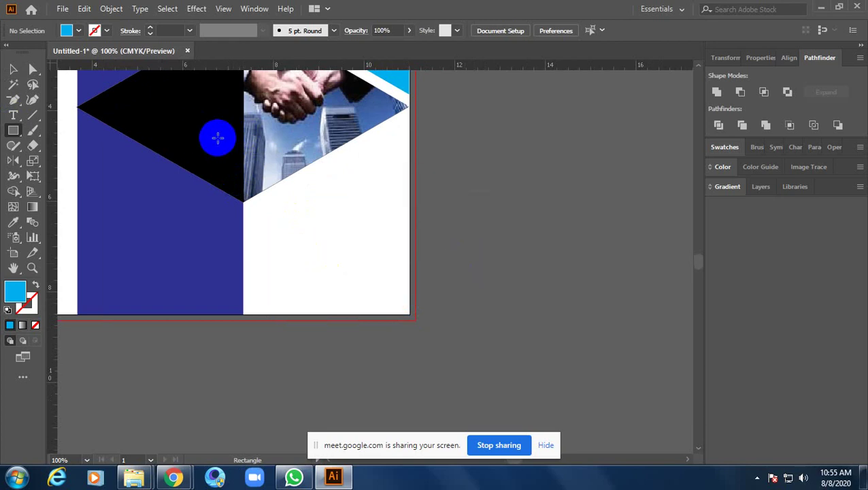
left_click_drag(243, 134, 410, 313)
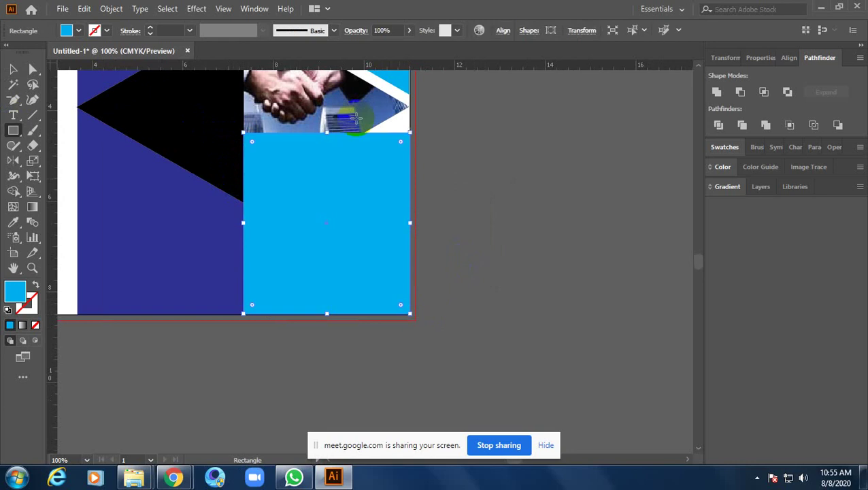
left_click_drag(328, 129, 326, 119)
- Drag its top-left anchor down so the top edge slants along the photo's lower side
left_click(32, 69)
left_click(244, 120)
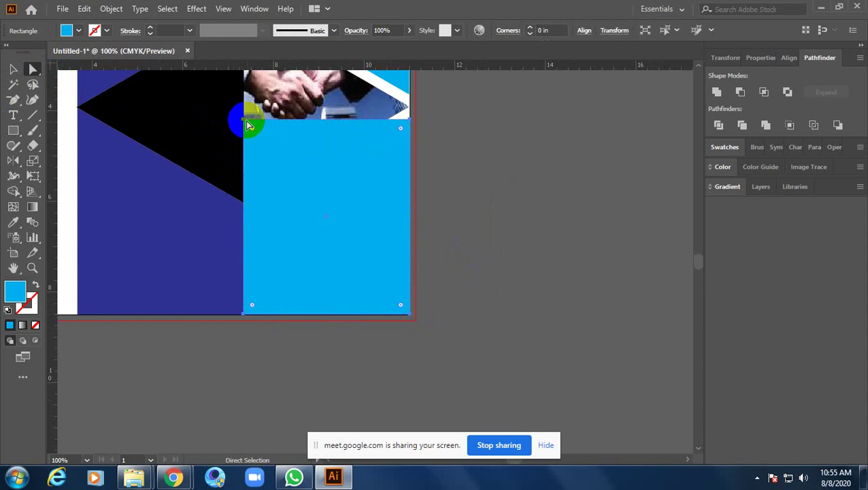
left_click_drag(246, 121, 246, 135)
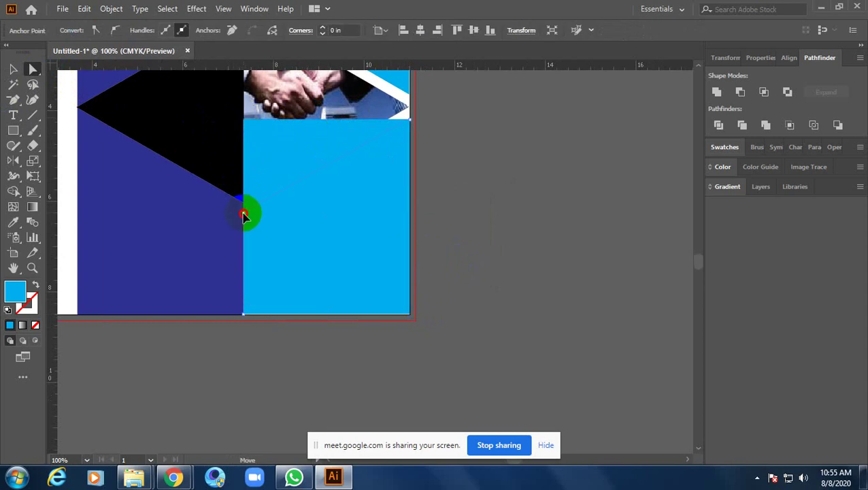
left_click_drag(246, 214, 248, 217)
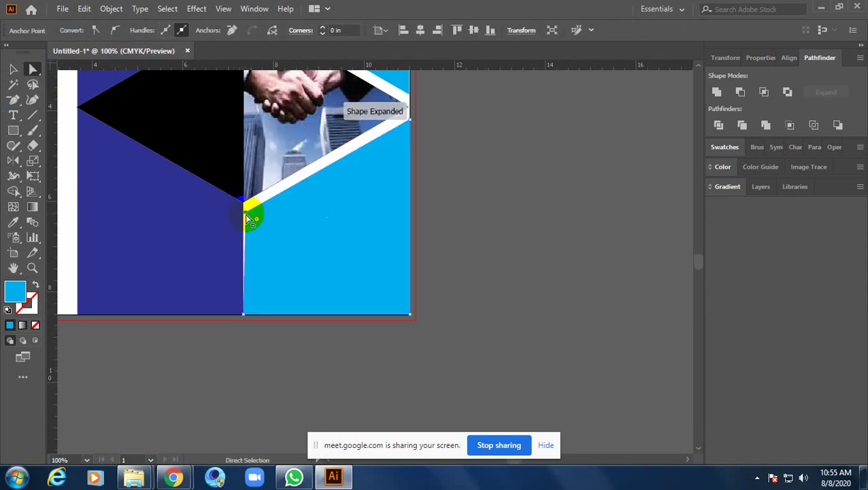
left_click(243, 217)
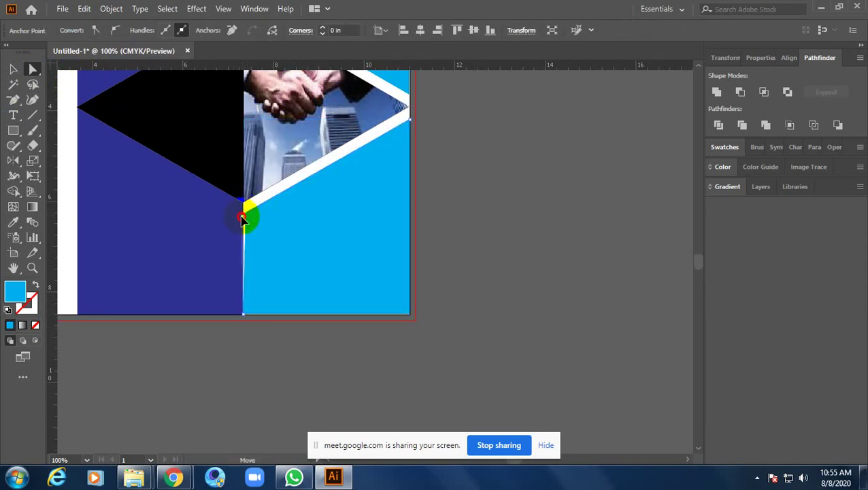
left_click(455, 180)
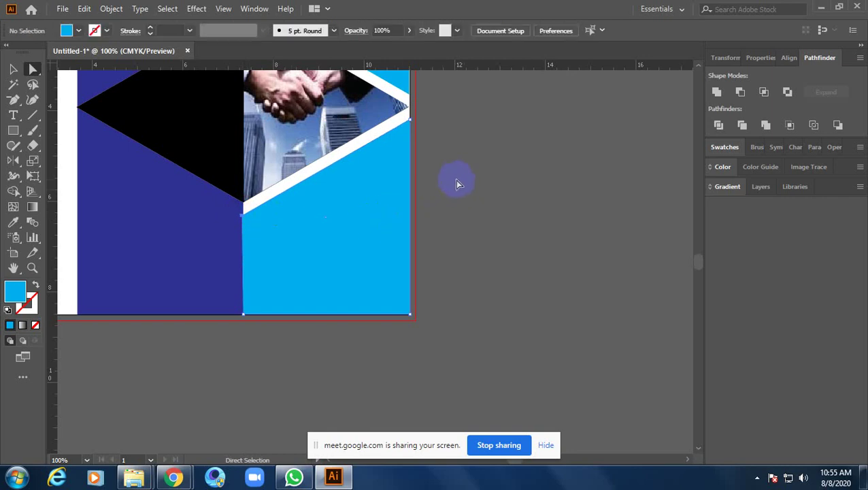
key("ctrl+minus")
key("ctrl+minus")
key("ctrl+minus")
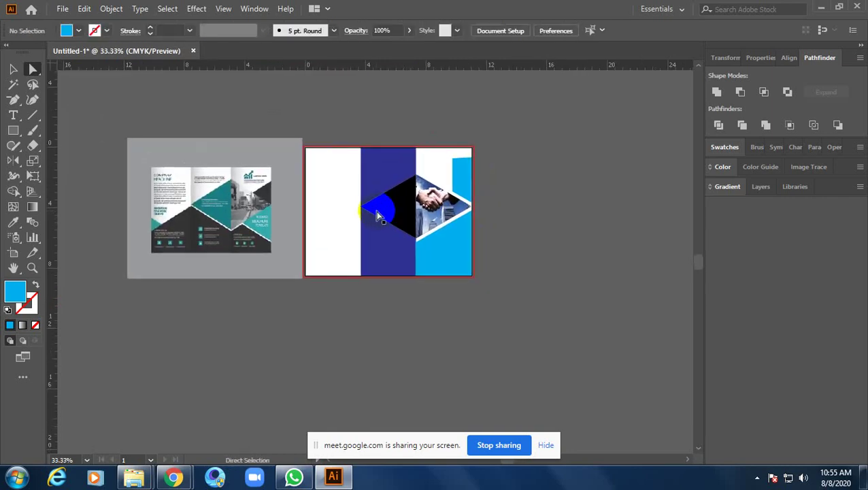
left_click_drag(374, 218, 284, 245)
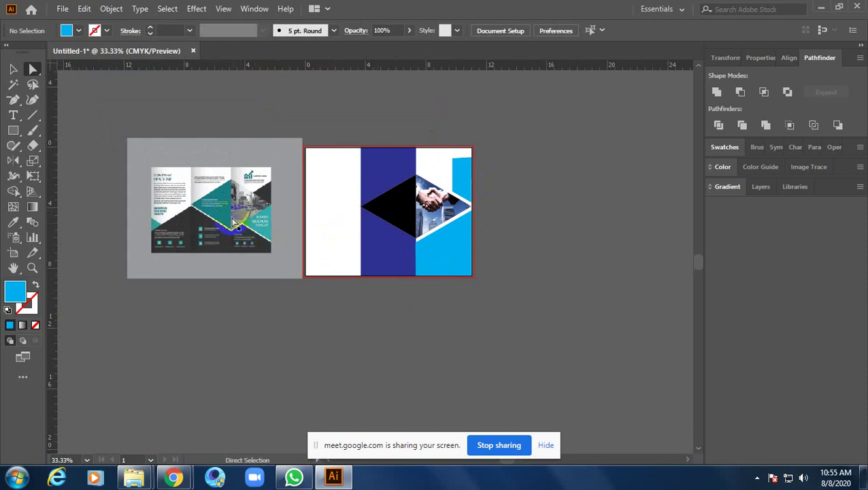
left_click_drag(233, 222, 270, 221)
scroll(438, 251, "up", 3)
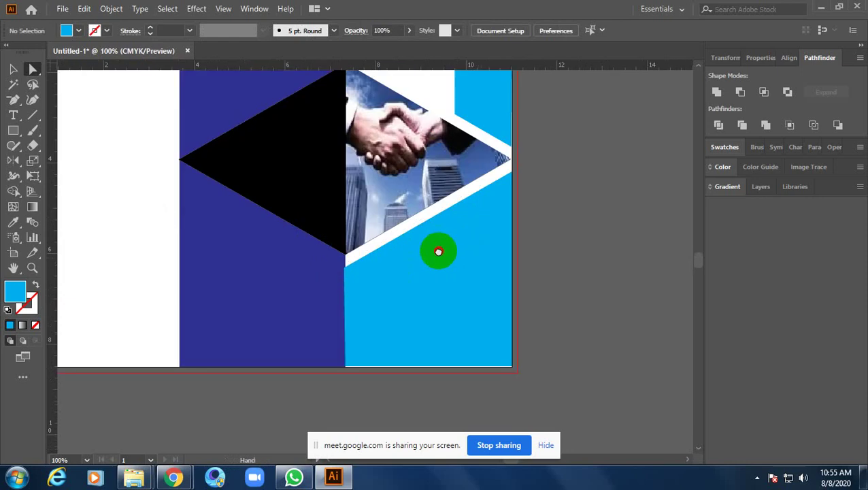
left_click_drag(438, 252, 394, 243)
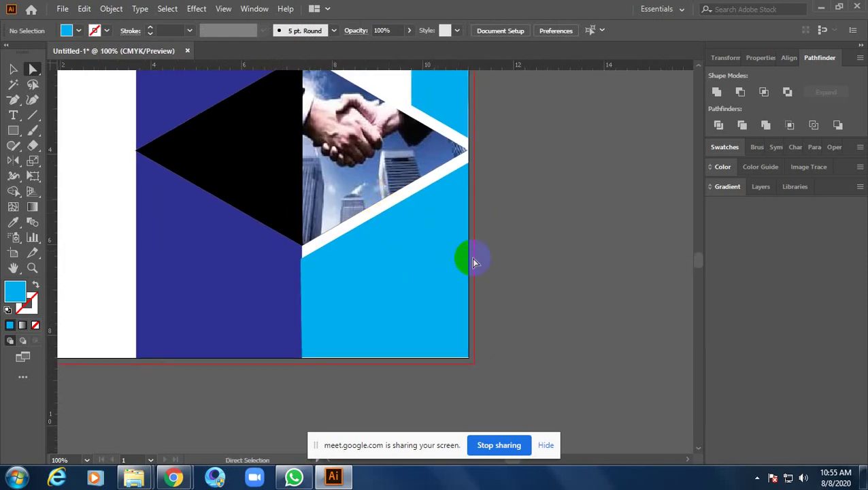
scroll(304, 247, "down", 3)
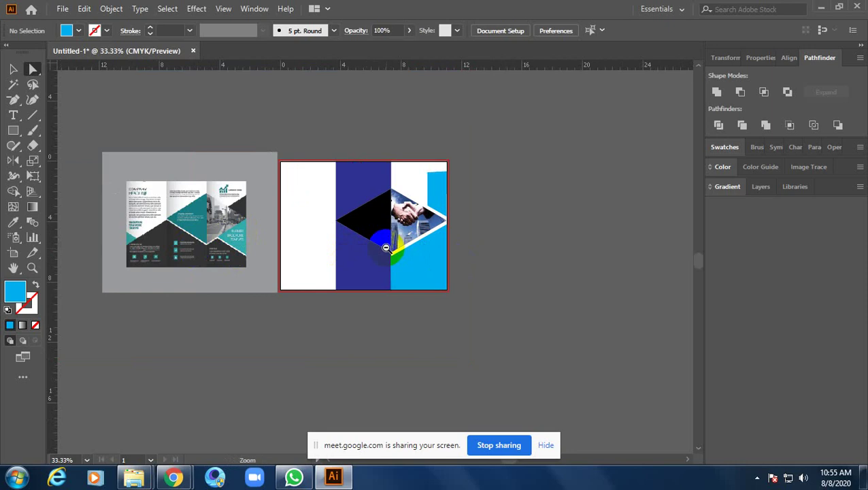
scroll(387, 246, "up", 3)
scroll(521, 226, "up", 1)
- Zoom in on the cyan–purple boundary and nudge the cyan panel's top-left corner
left_click_drag(587, 275, 519, 242)
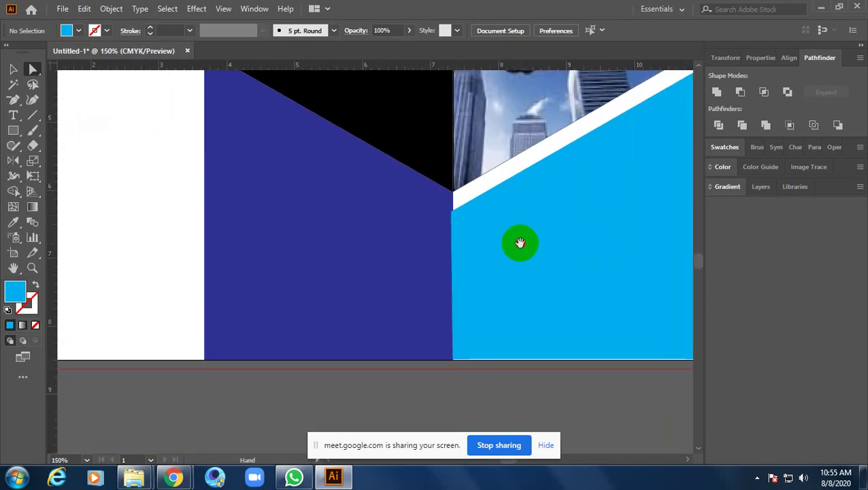
left_click(485, 233)
left_click(482, 233)
left_click(487, 232)
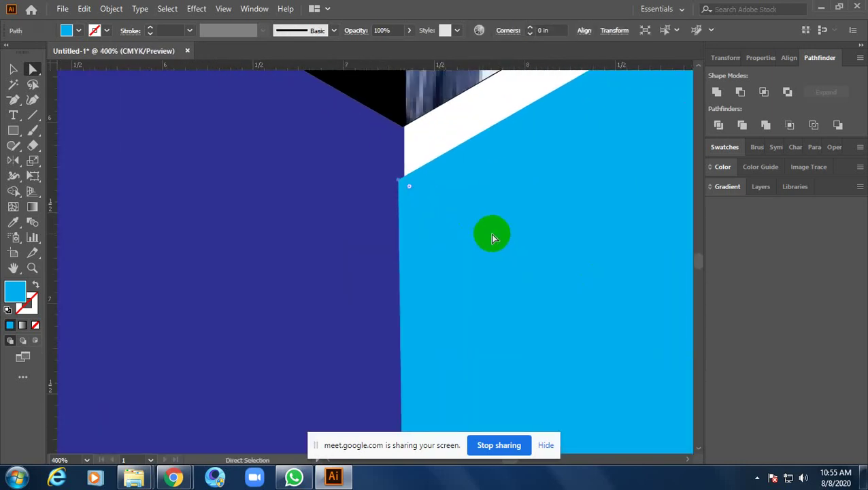
key("v")
left_click(465, 235)
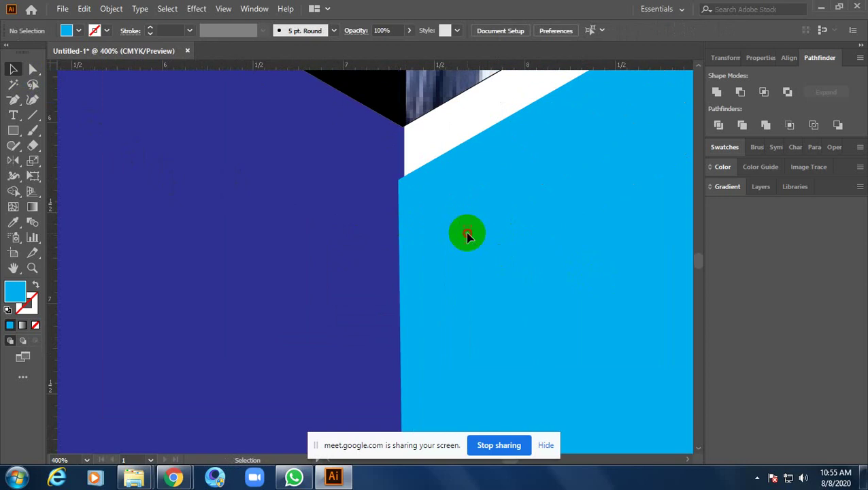
key("ctrl+minus")
key("ctrl+minus")
key("ctrl+minus")
left_click_drag(487, 286, 410, 234)
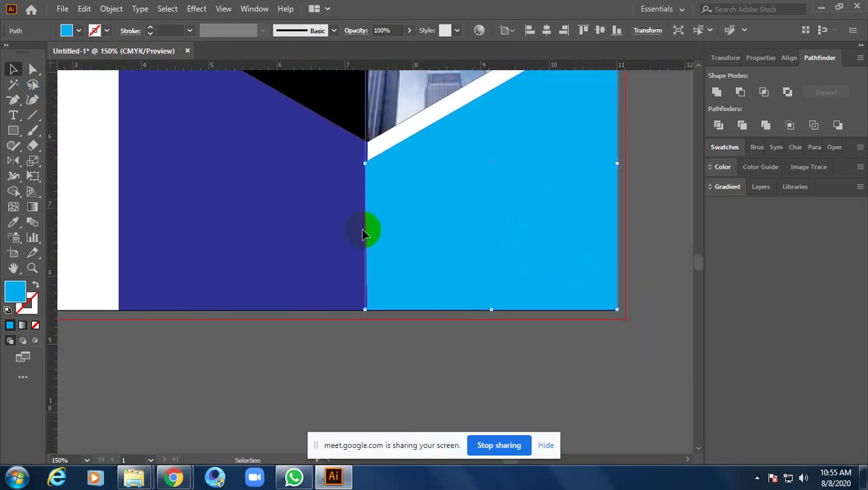
key("ctrl+plus")
key("ctrl+plus")
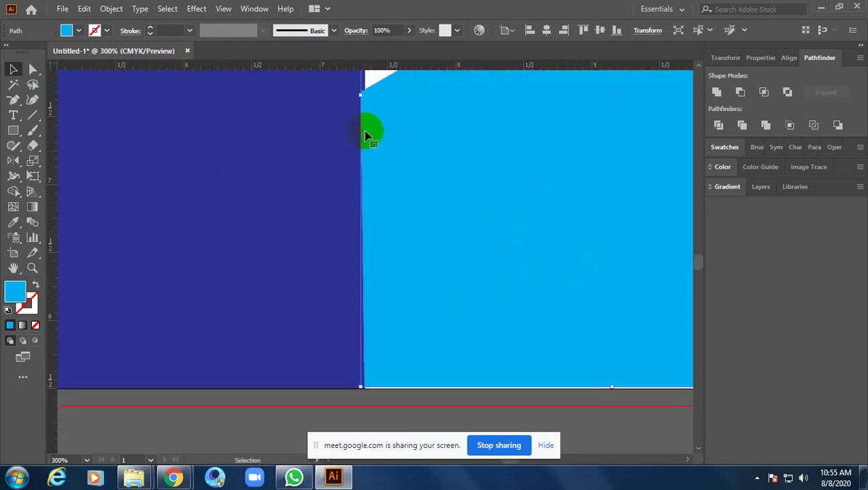
left_click_drag(362, 98, 366, 97)
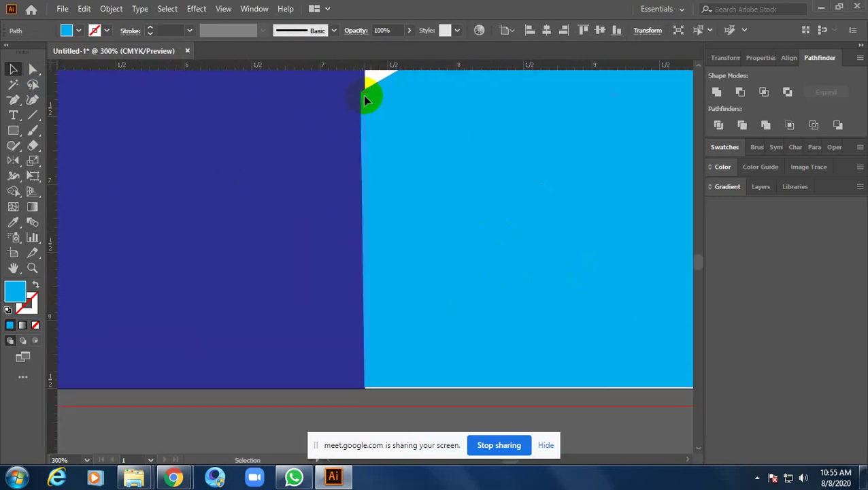
- Move the cyan panel's bottom-left anchor onto the purple panel's edge
key("a")
left_click(368, 388)
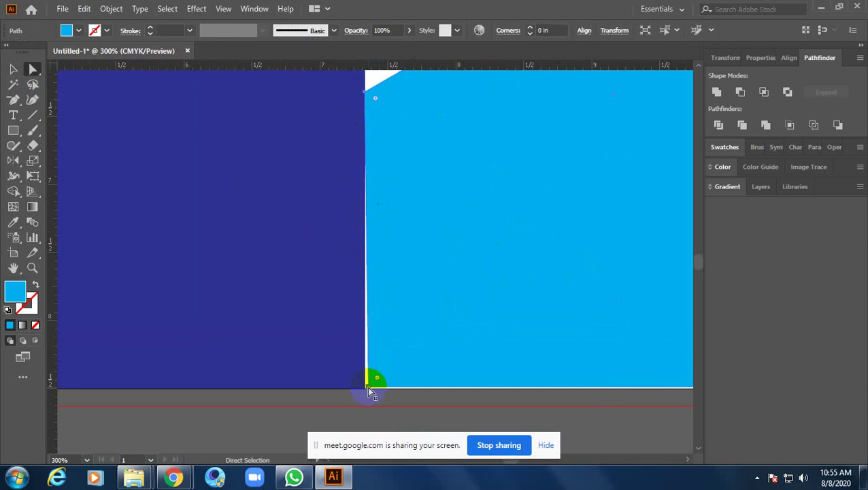
left_click_drag(368, 389, 366, 391)
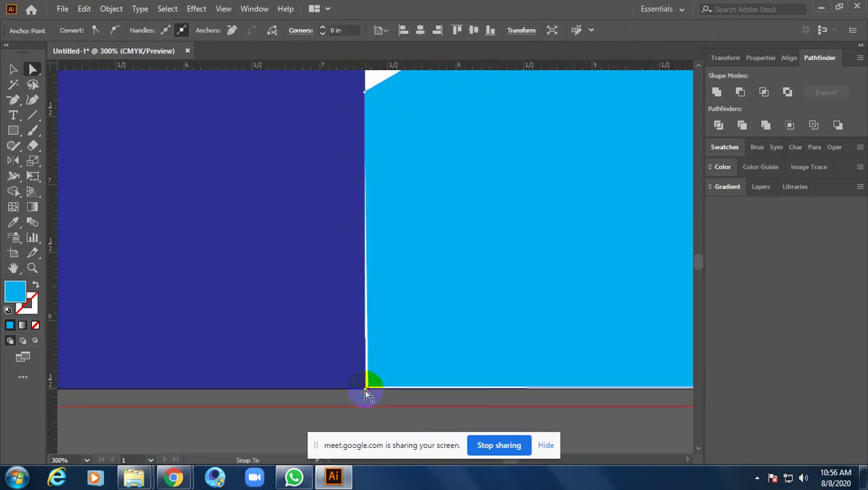
left_click(389, 400)
- Snap the bottom-right anchor to the artboard corner and align the stripe-side corner to the right edge
scroll(504, 372, "right", 5)
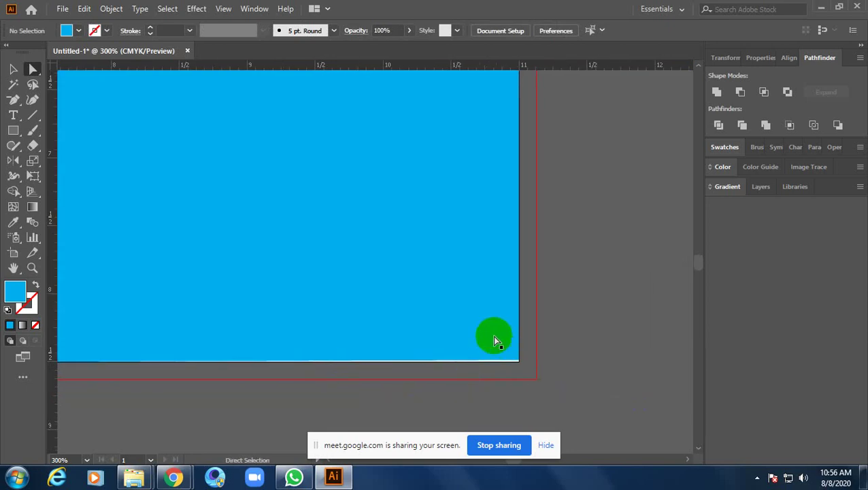
left_click(517, 359)
scroll(520, 367, "up", 5)
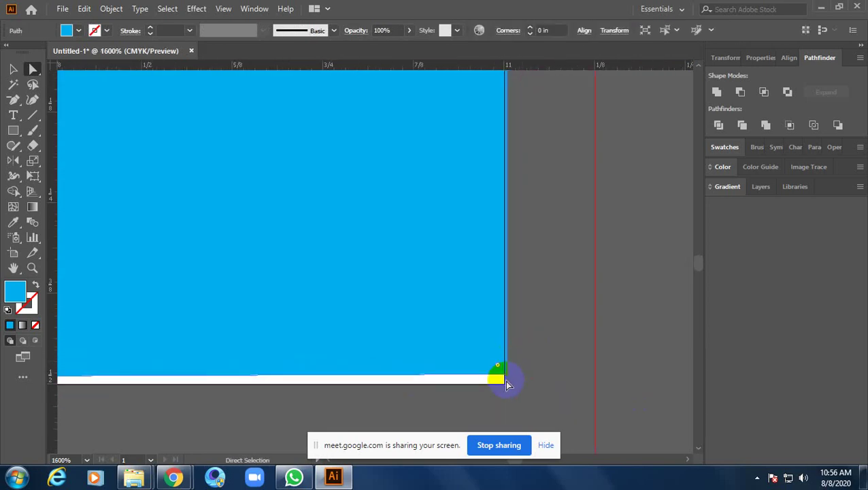
left_click_drag(509, 380, 505, 385)
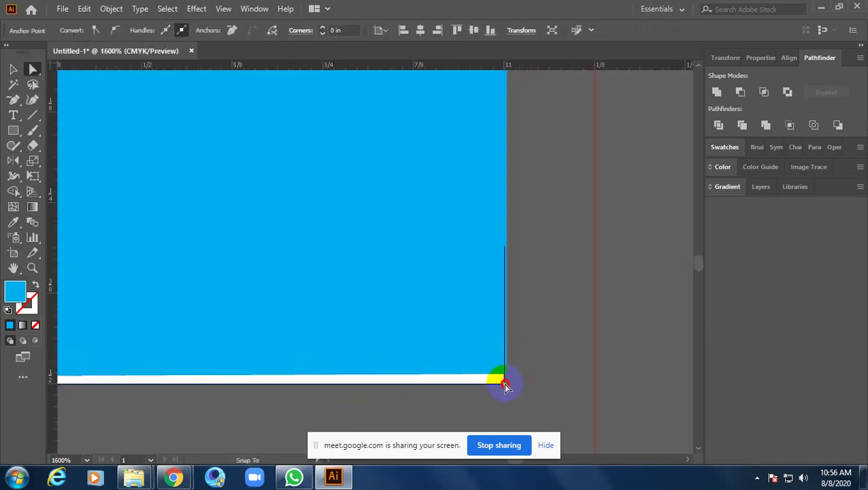
scroll(512, 245, "down", 5)
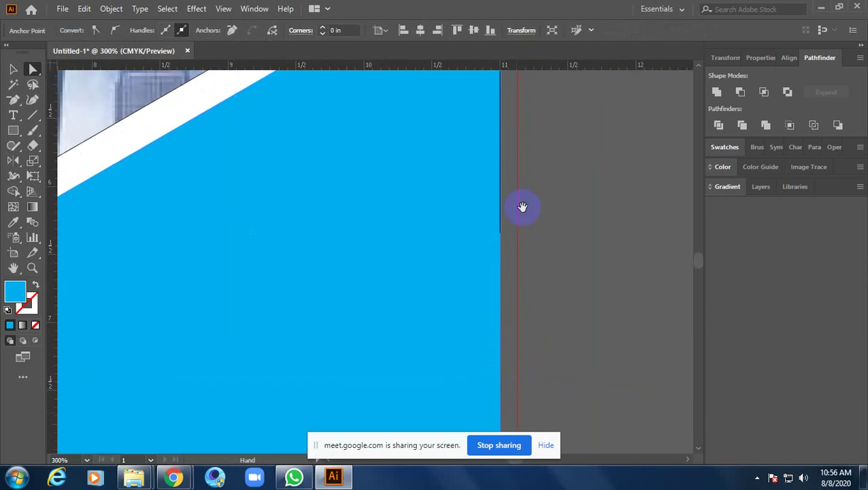
scroll(503, 252, "up", 2)
scroll(502, 251, "up", 1)
scroll(502, 272, "up", 2)
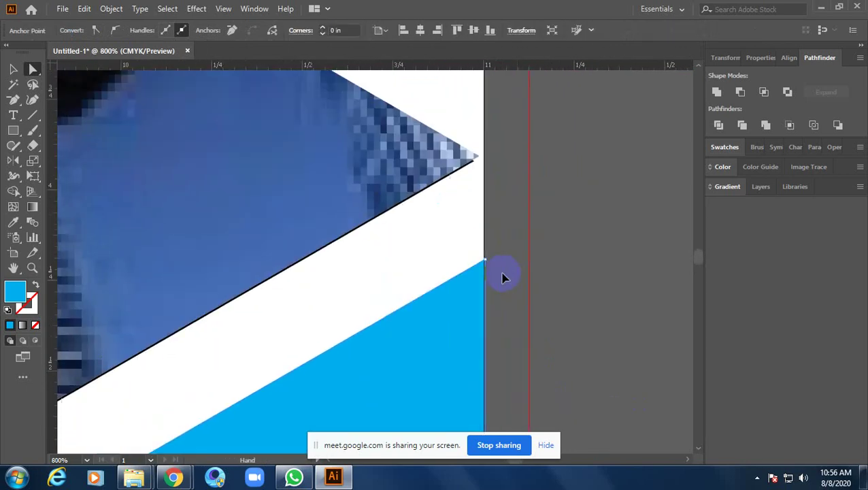
scroll(498, 272, "up", 2)
left_click(485, 226)
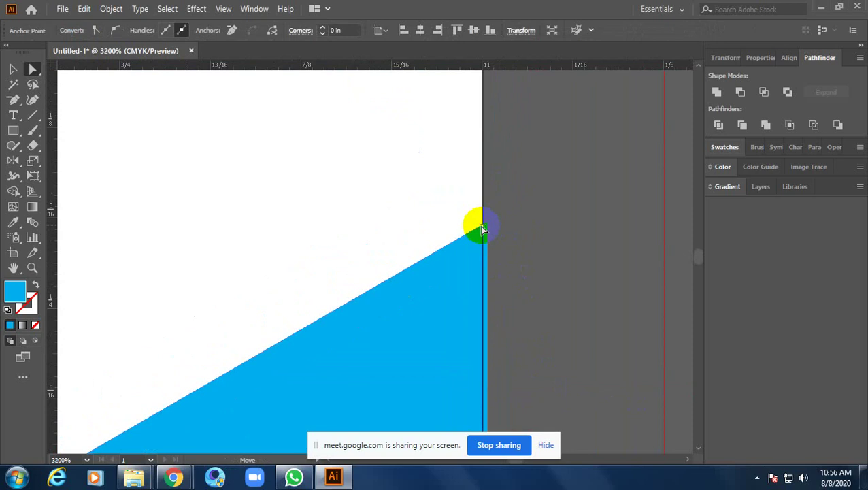
left_click_drag(487, 222, 482, 225)
left_click(501, 223)
- Tuck the remaining stripe-side corner onto the artboard edge and zoom out to the whole design
scroll(500, 221, "down", 4)
scroll(500, 221, "down", 4)
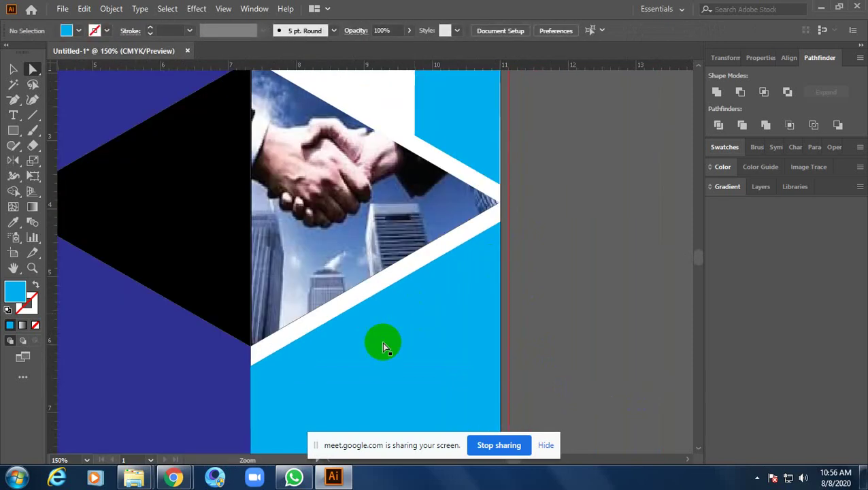
left_click_drag(384, 343, 423, 257)
scroll(417, 221, "up", 1)
scroll(417, 221, "up", 1)
scroll(417, 221, "up", 1)
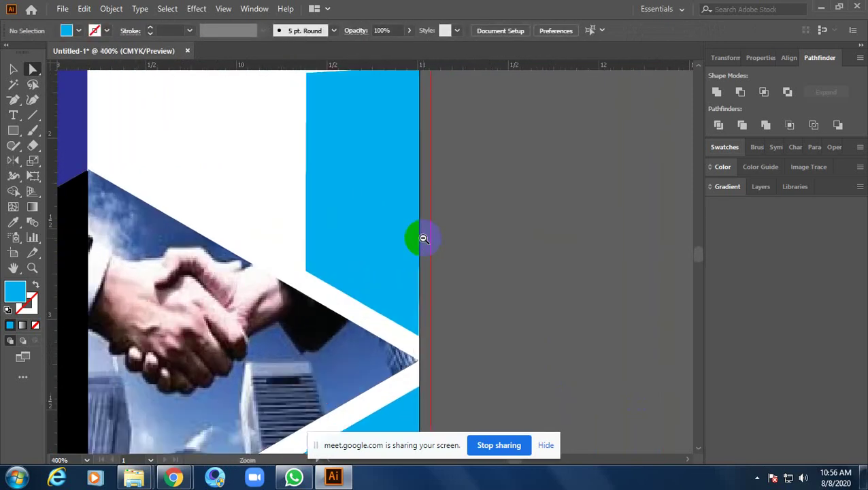
scroll(417, 221, "up", 1)
scroll(428, 123, "down", 1)
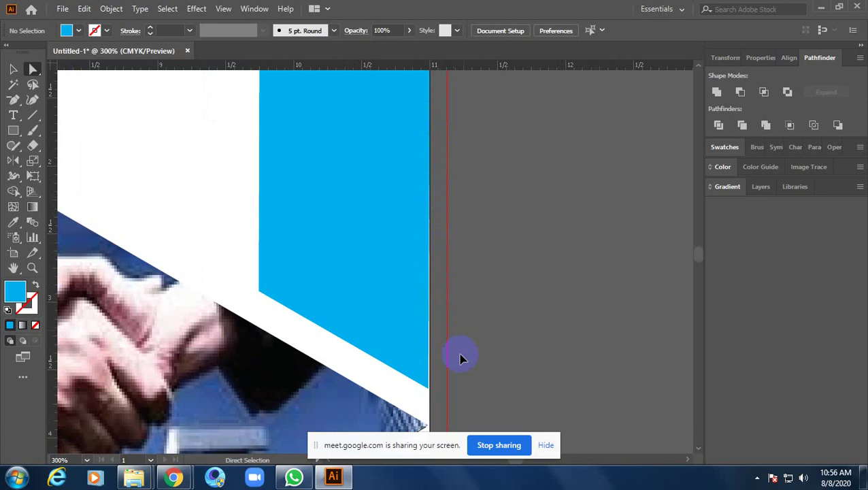
scroll(461, 374, "up", 2)
scroll(445, 290, "down", 2)
left_click(344, 323)
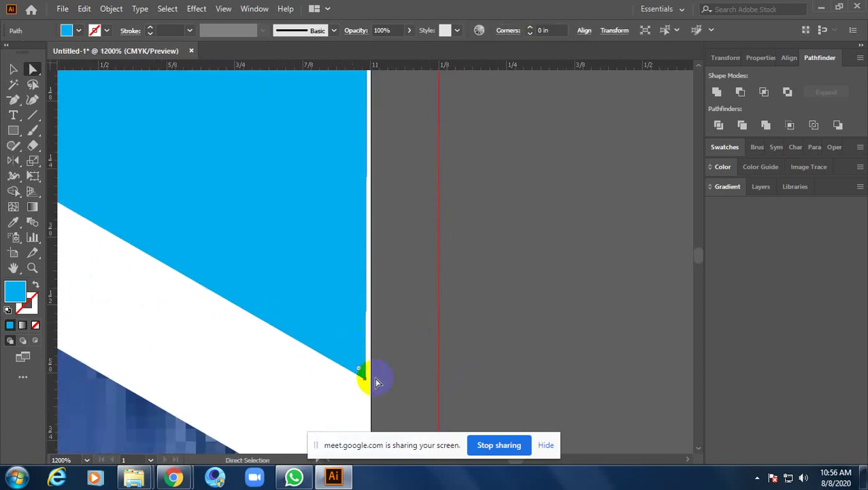
left_click_drag(366, 378, 369, 385)
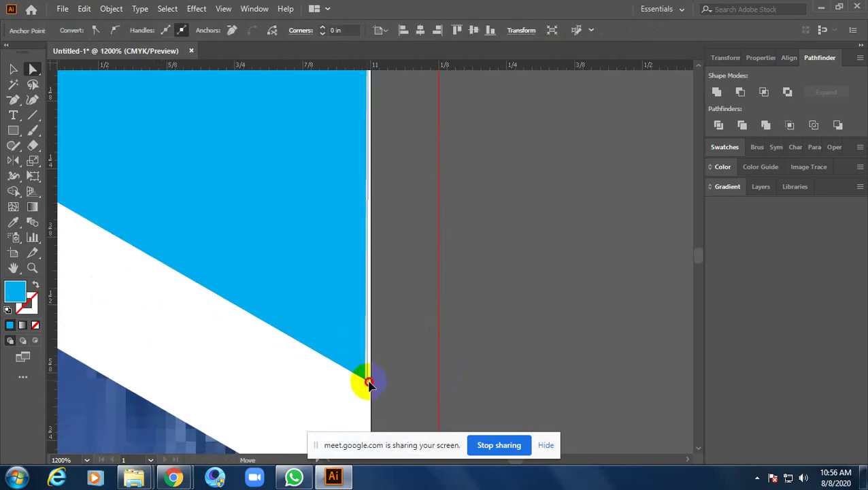
left_click(413, 360)
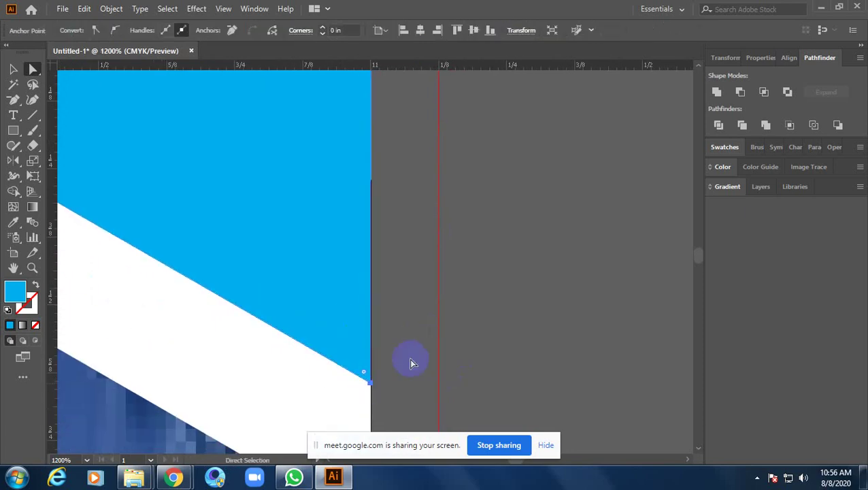
left_click(413, 318, "ctrl+alt")
left_click(413, 318, "ctrl+alt")
left_click(438, 229, "ctrl+alt")
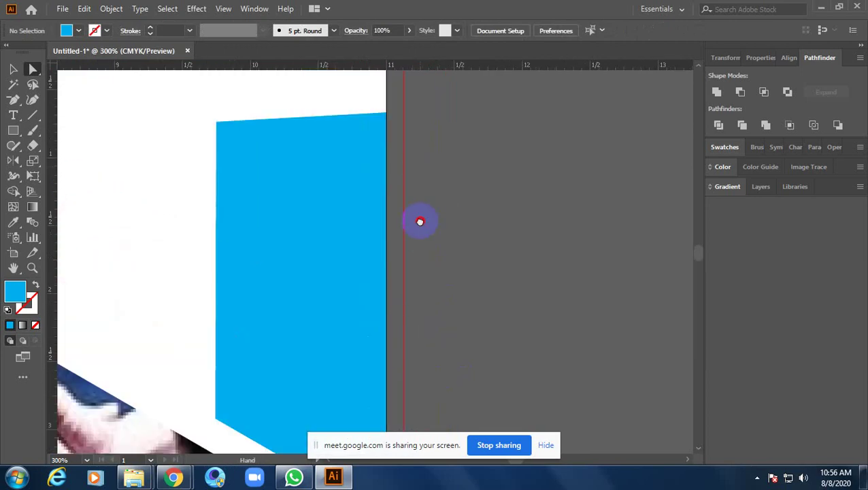
left_click(419, 221, "ctrl+alt")
key("ctrl+1")
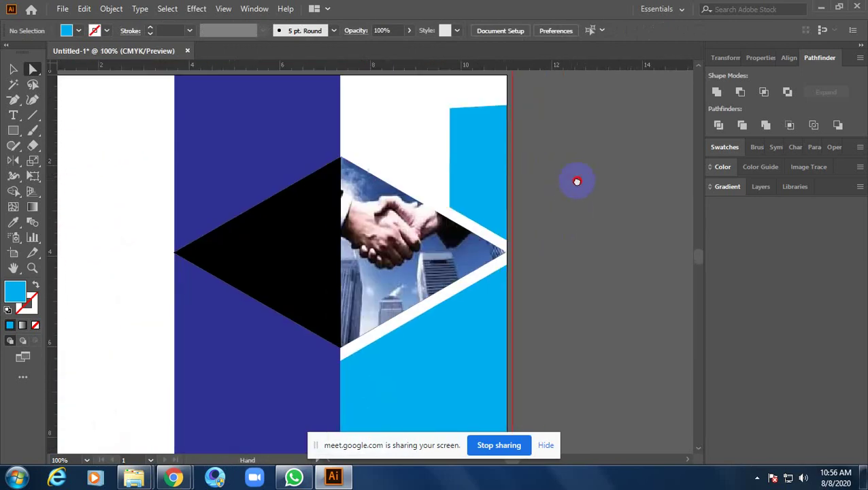
- Raise the top-right cyan strip's top-left anchor so its top edge is level
left_click(557, 205, "ctrl+alt")
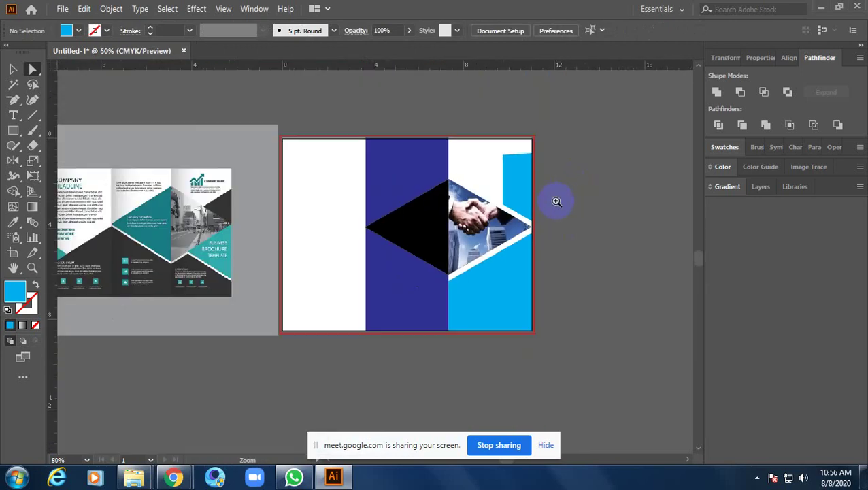
left_click(518, 188)
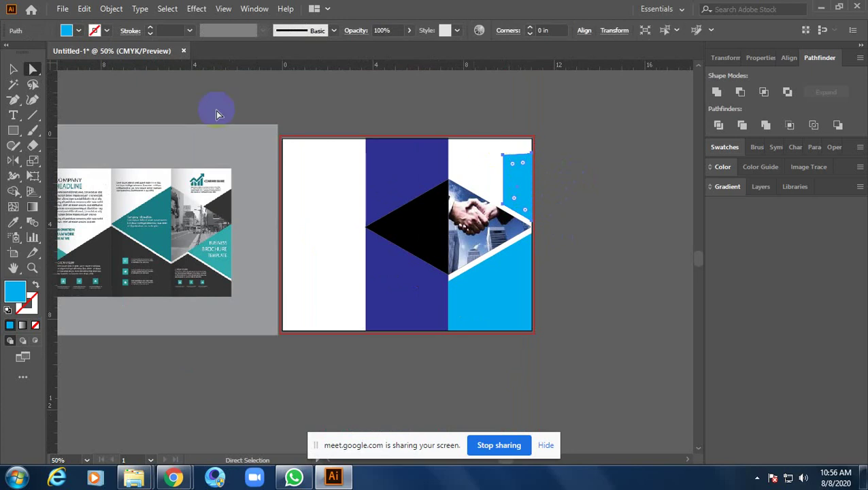
left_click(13, 69)
left_click(523, 158)
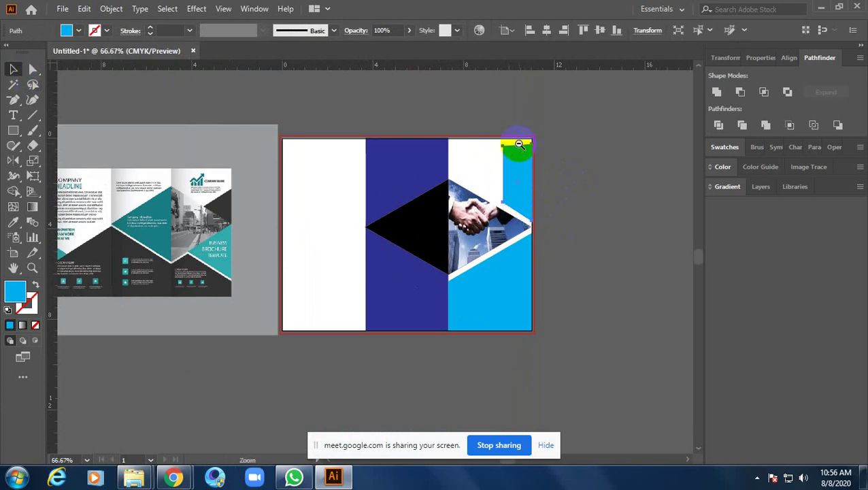
left_click_drag(516, 146, 529, 163)
left_click(392, 153)
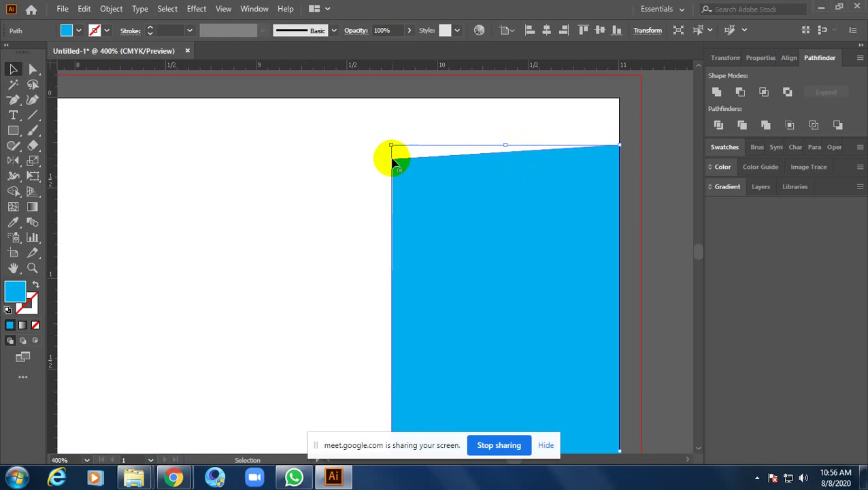
left_click(34, 68)
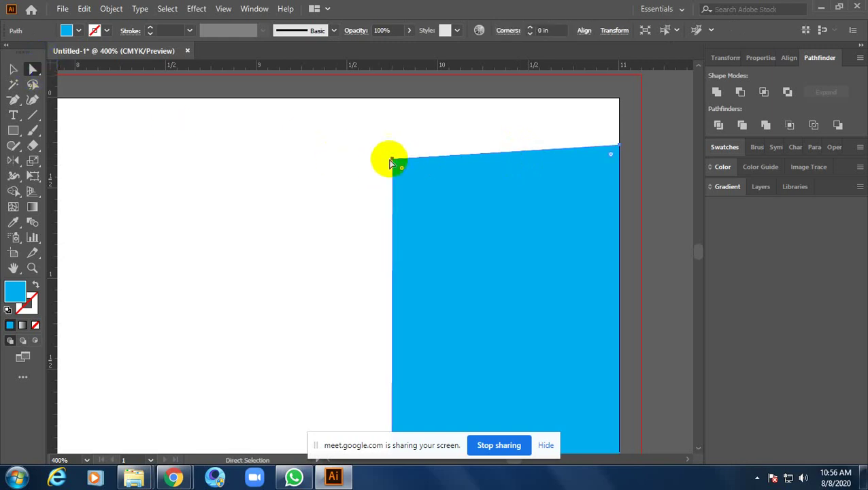
left_click(392, 159)
left_click_drag(393, 160, 394, 149)
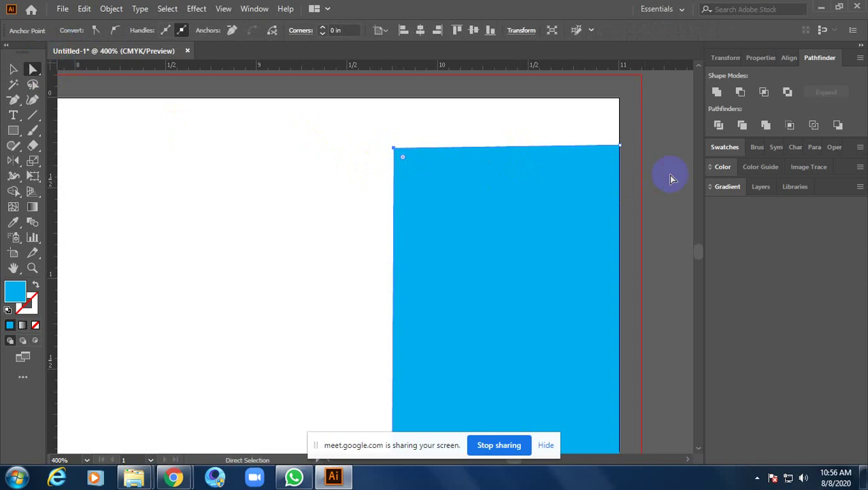
left_click(620, 189)
key("ctrl+1")
- Set the strip's lower-left anchor against the photo's white border
left_click_drag(504, 243, 505, 240)
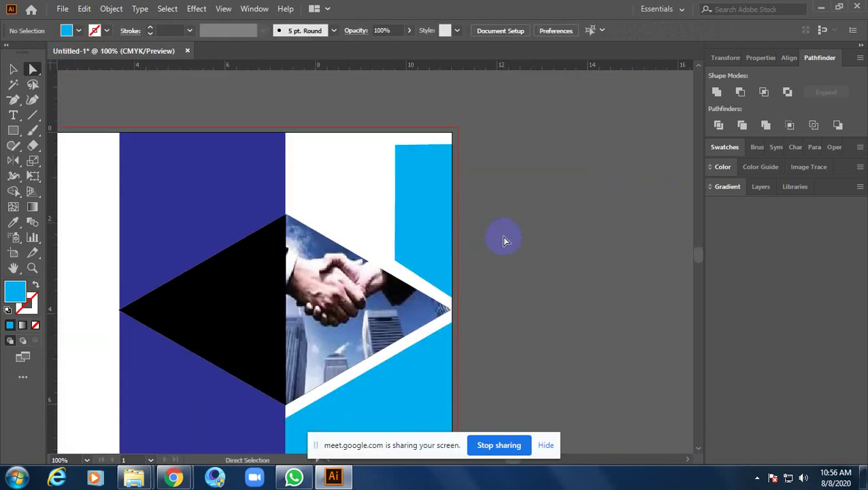
left_click(432, 263)
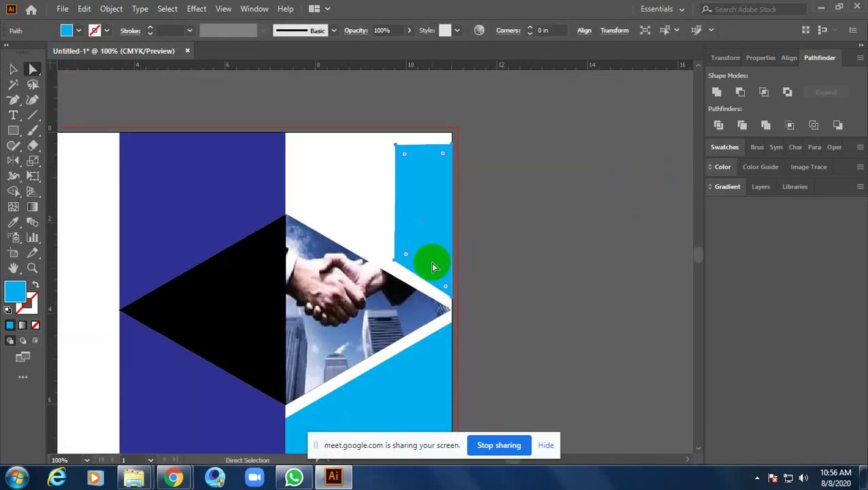
left_click(392, 266)
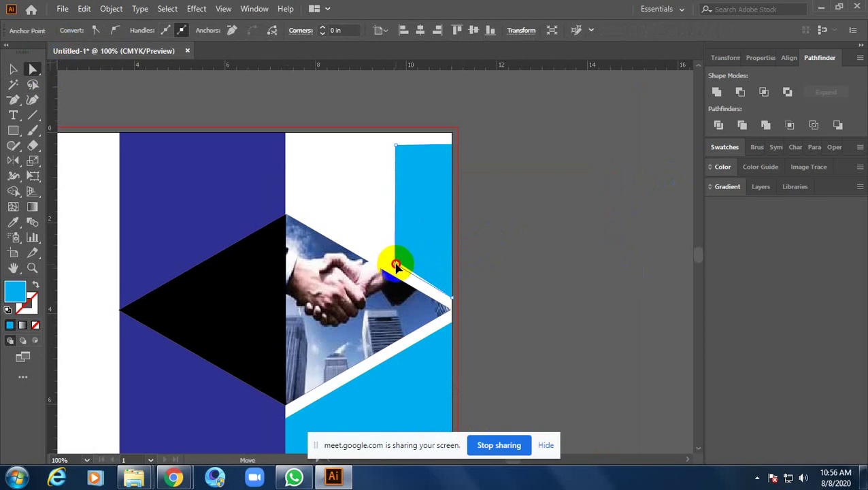
left_click(398, 267)
left_click(519, 259)
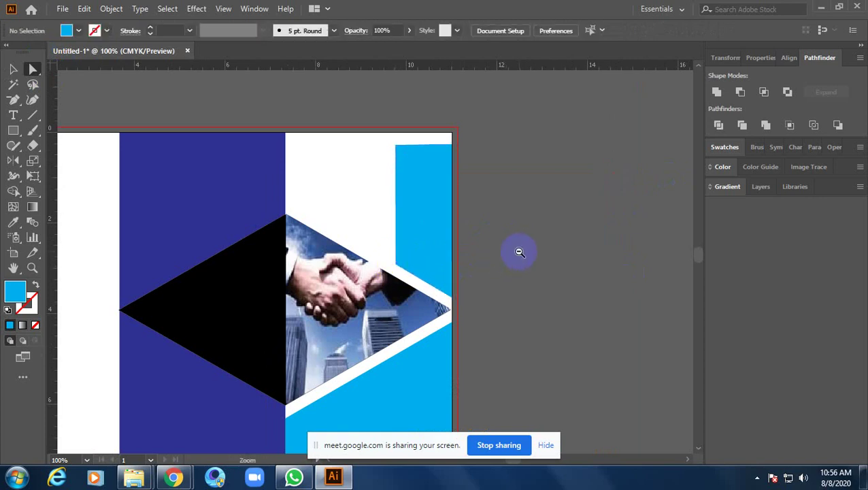
scroll(518, 255, "down", 3)
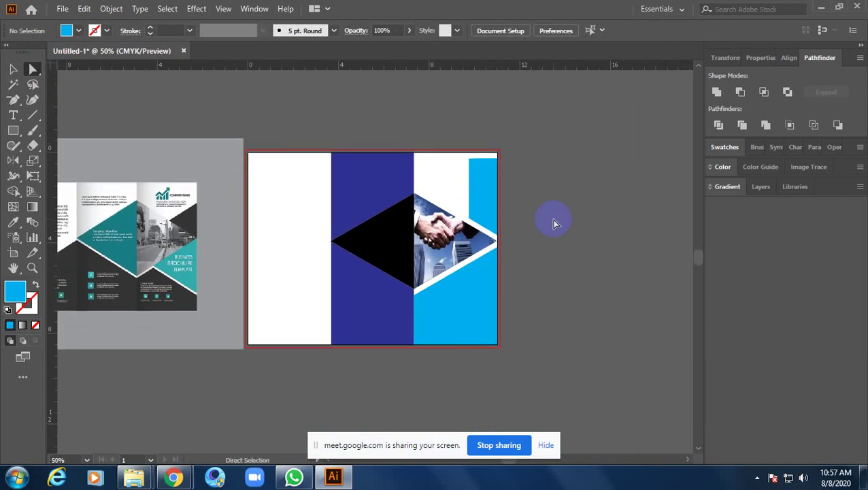
- Draw a large cyan rectangle from the artboard's top-left corner down to mid-height over the left and middle panels
mouse_move(382, 286)
left_mouse_down()
mouse_move(496, 271)
mouse_move(471, 265)
left_mouse_up()
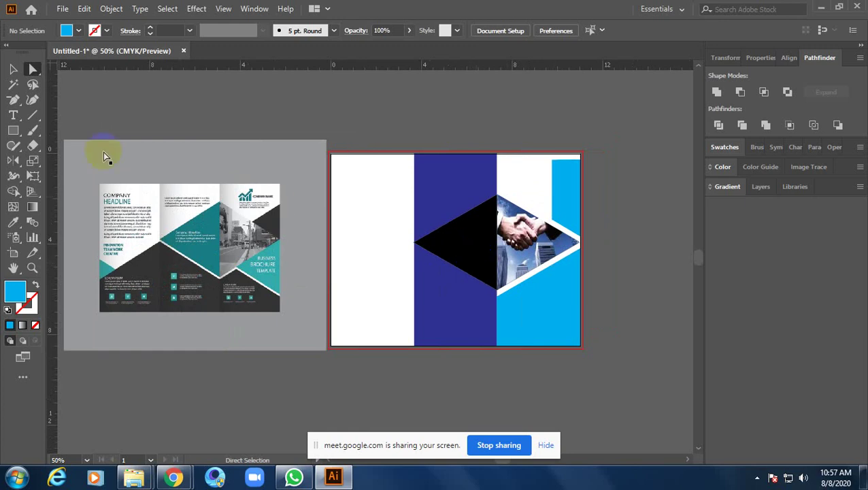
left_click(13, 129)
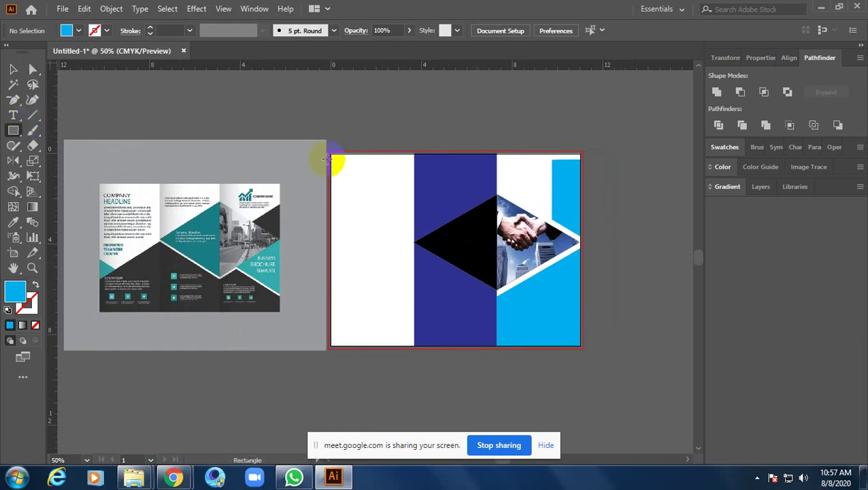
left_click_drag(330, 152, 496, 236)
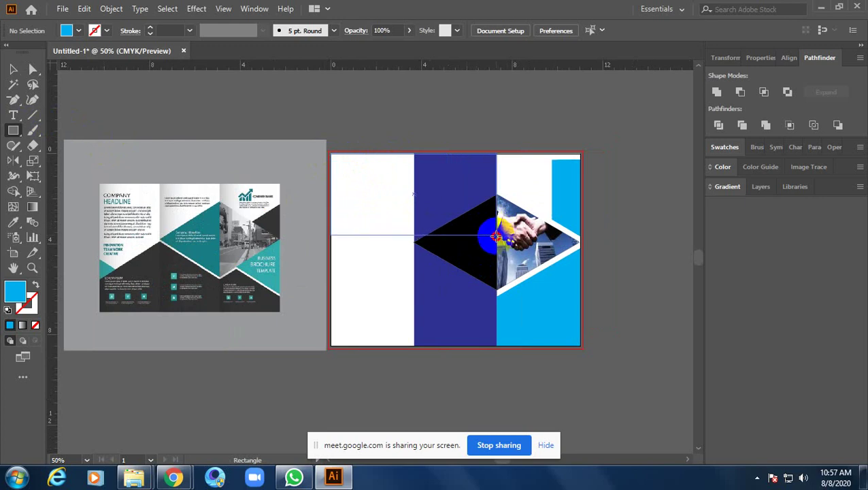
mouse_move(497, 236)
left_mouse_down()
mouse_move(497, 265)
mouse_move(495, 195)
left_mouse_up()
key("a")
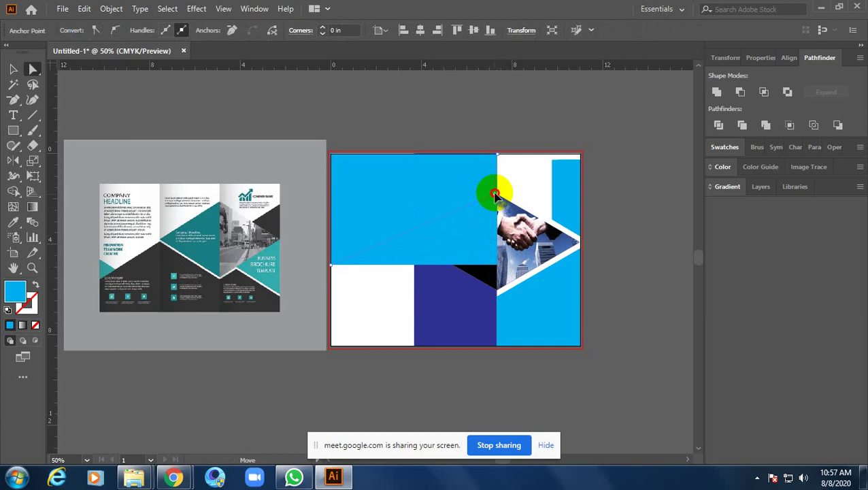
- Drag the cyan shape's bottom-right anchor up onto the black triangle's top point, sloping its lower edge
left_click_drag(497, 195, 499, 188)
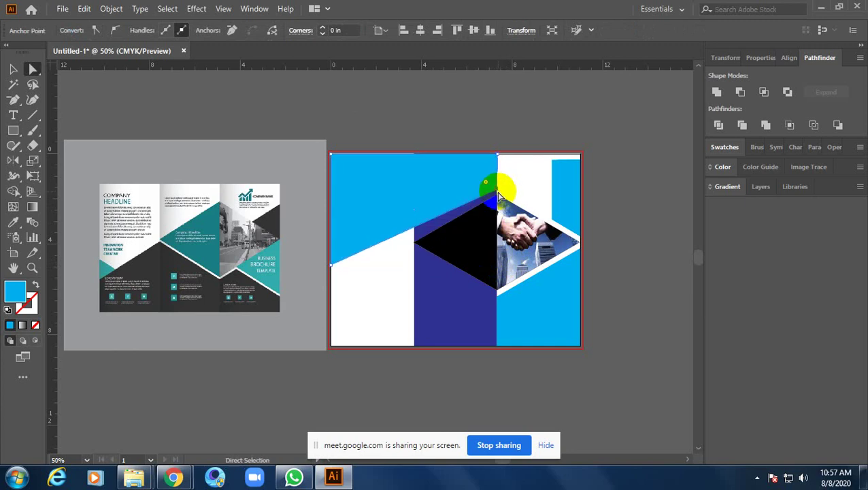
left_click_drag(497, 191, 497, 191)
scroll(497, 191, "up", 5)
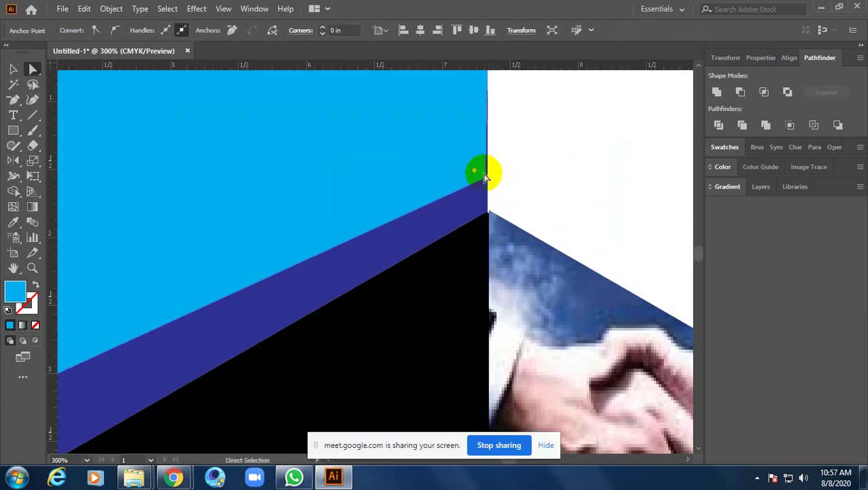
scroll(475, 170, "up", 4)
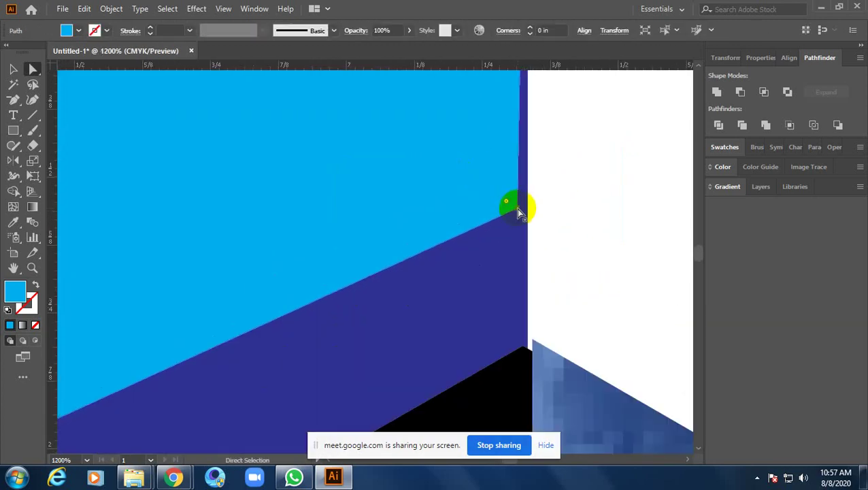
left_click_drag(516, 208, 525, 208)
scroll(607, 169, "down", 2)
scroll(552, 181, "down", 1)
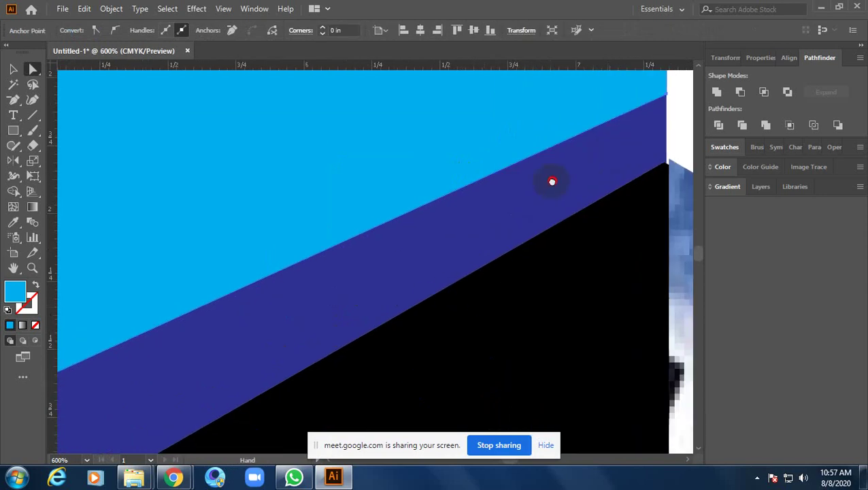
scroll(551, 181, "down", 1)
scroll(379, 266, "down", 2)
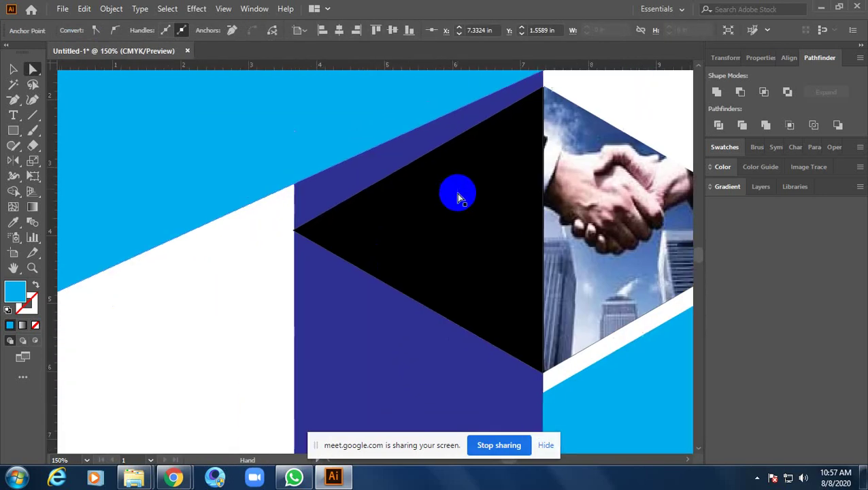
scroll(367, 258, "down", 3)
left_click(373, 255)
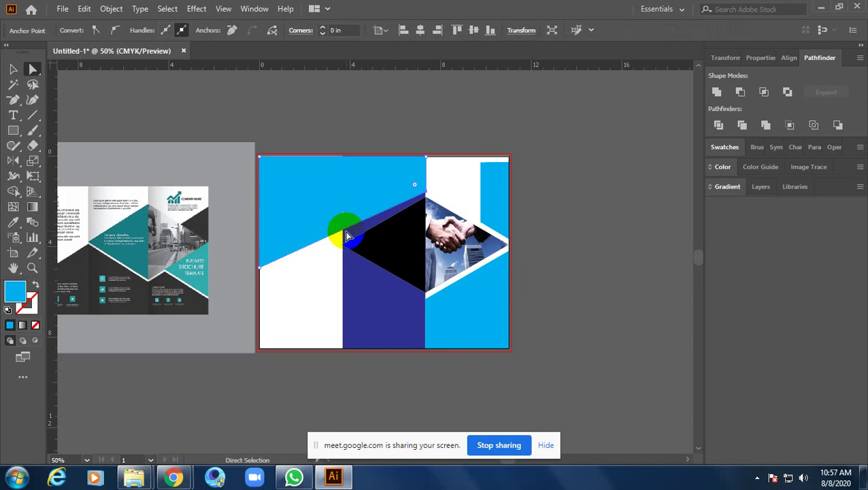
scroll(343, 229, "up", 3)
scroll(317, 233, "up", 2)
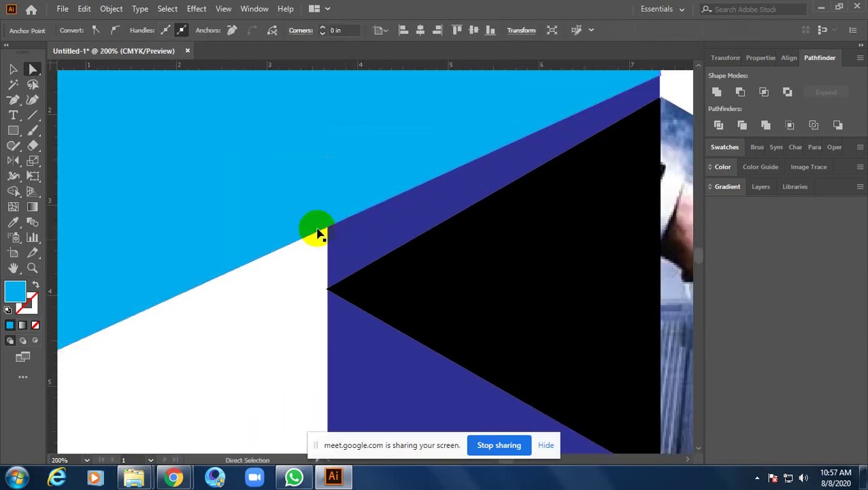
scroll(315, 227, "up", 1)
scroll(315, 227, "up", 1)
mouse_move(13, 99)
left_mouse_down()
mouse_move(66, 105)
mouse_move(62, 116)
left_mouse_up()
scroll(367, 224, "up", 2)
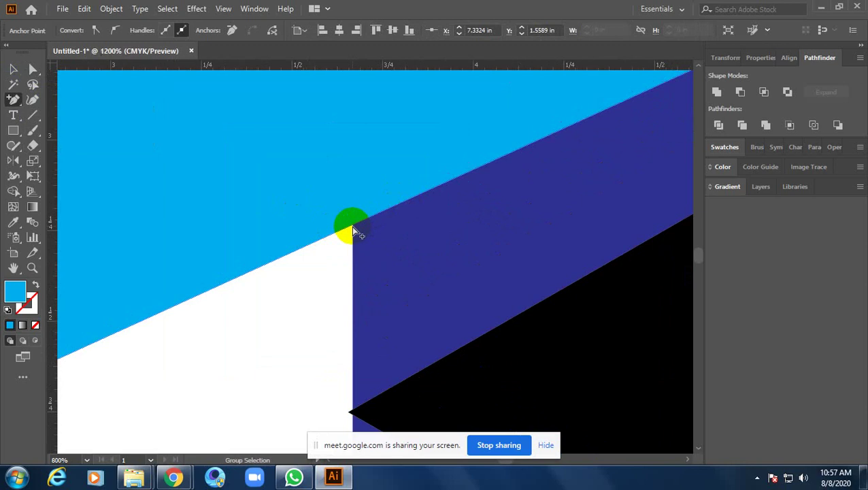
scroll(349, 230, "up", 4)
left_click(336, 247)
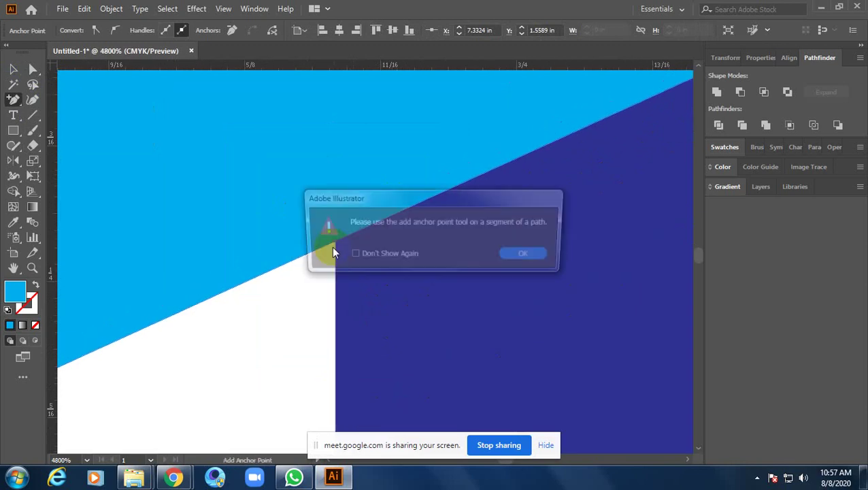
left_click(519, 251)
scroll(342, 255, "up", 2)
scroll(342, 256, "up", 2)
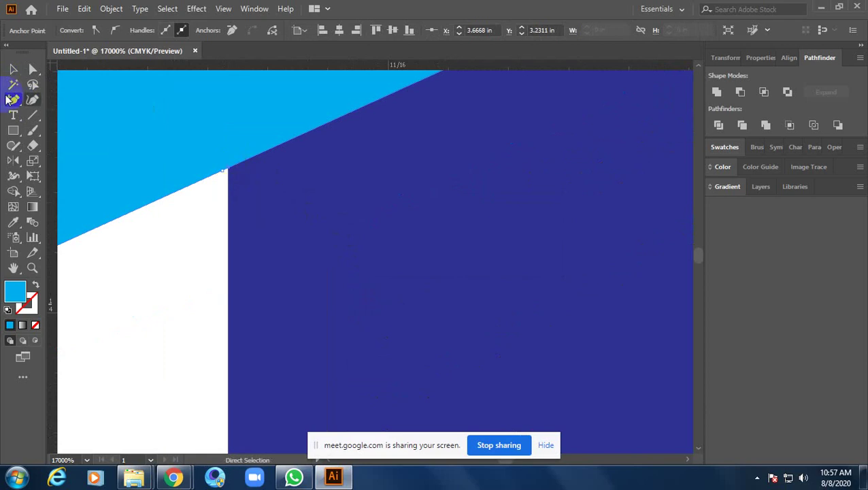
- Drag the cyan shape's corner anchor down toward the navy band's edge
left_click(32, 69)
left_click(231, 170)
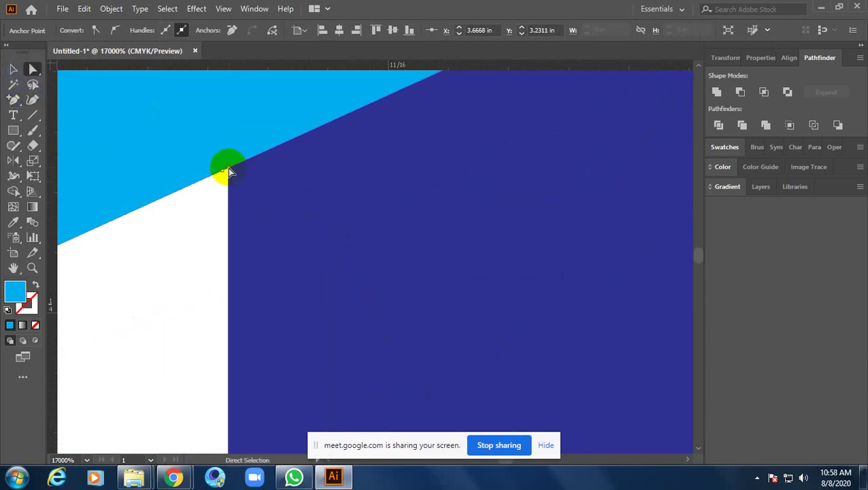
left_click_drag(229, 171, 224, 204)
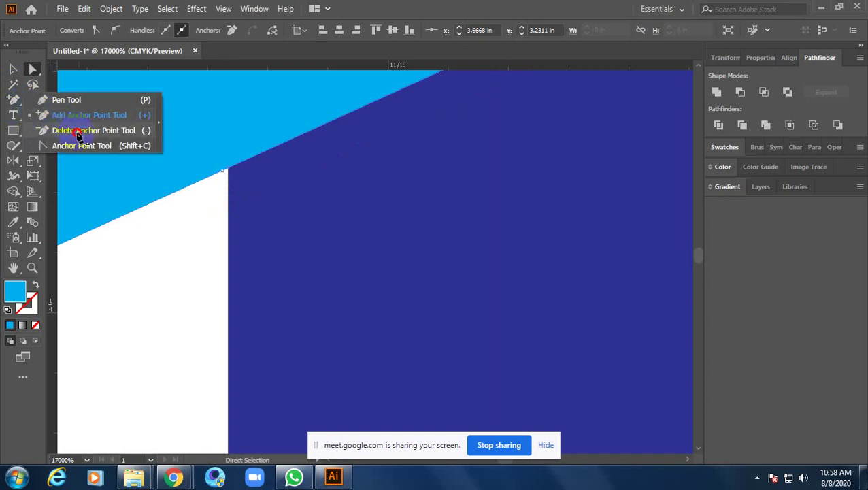
left_click_drag(14, 102, 81, 128)
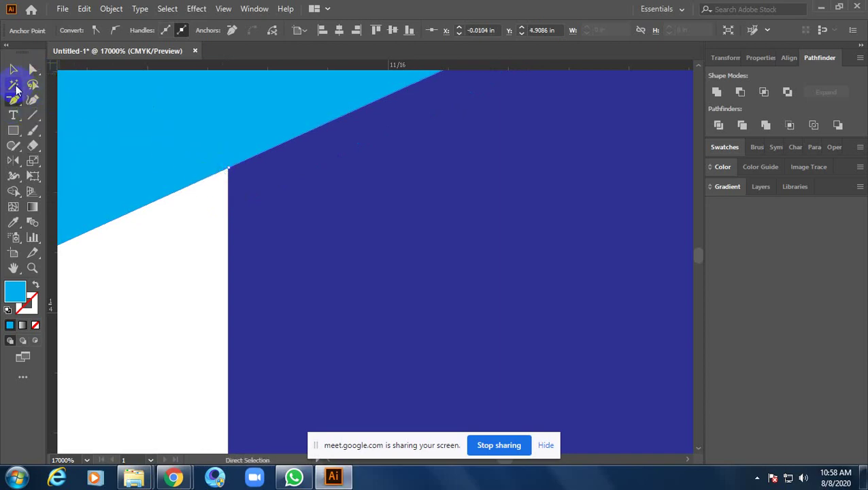
left_click(32, 68)
left_click(228, 169)
left_click(242, 198, "ctrl+alt")
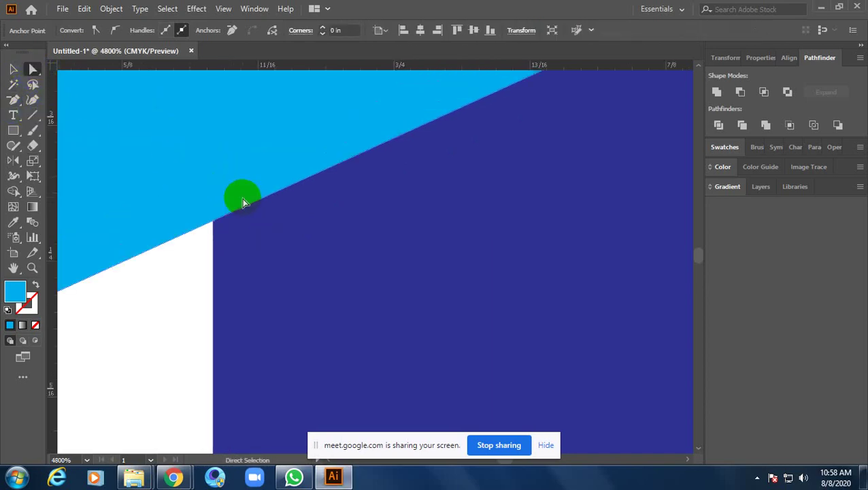
left_click(248, 242, "ctrl+alt")
left_click(248, 241, "ctrl+alt")
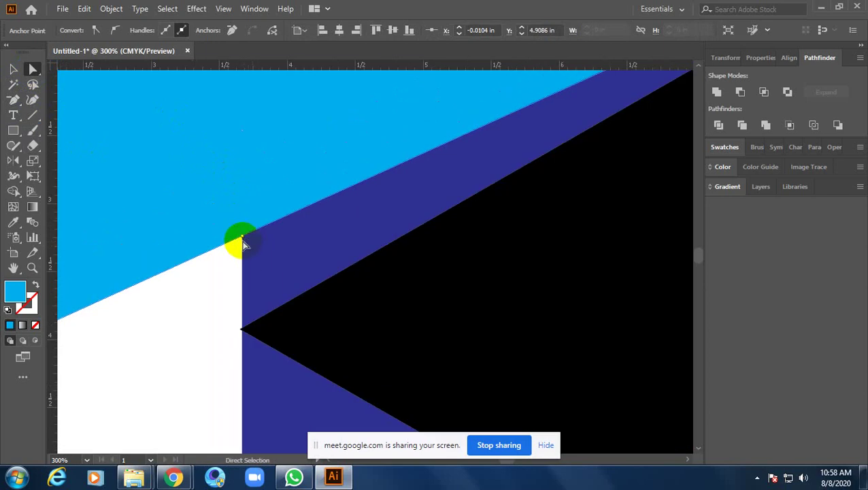
left_click(243, 242)
left_click(243, 241)
left_click_drag(243, 239, 241, 284)
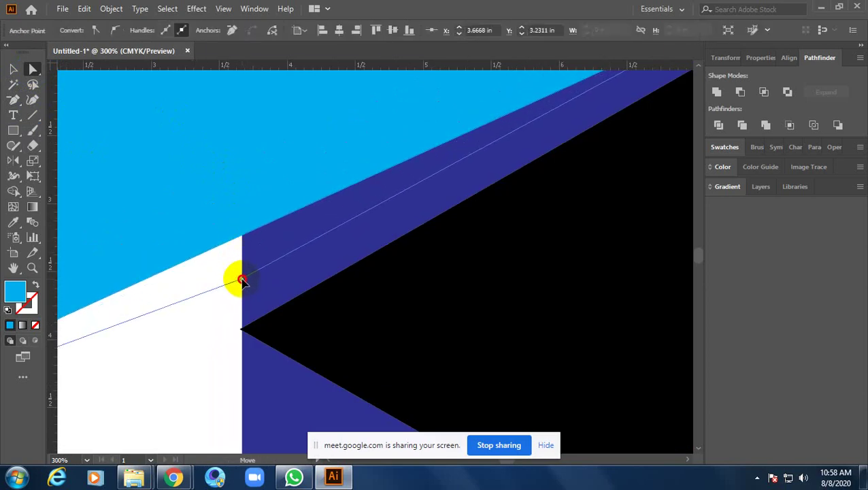
left_click_drag(240, 284, 240, 267)
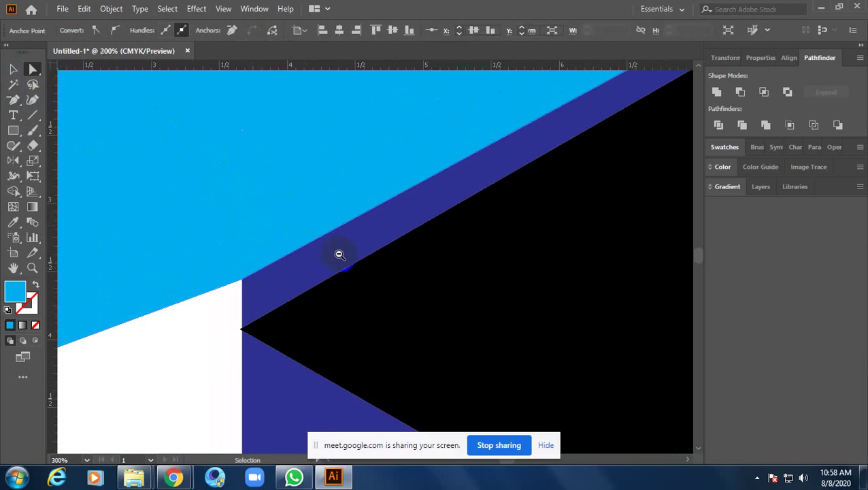
- Zoom in and fine-tune the cyan corner anchor's position
key("ctrl+1")
key("ctrl+plus")
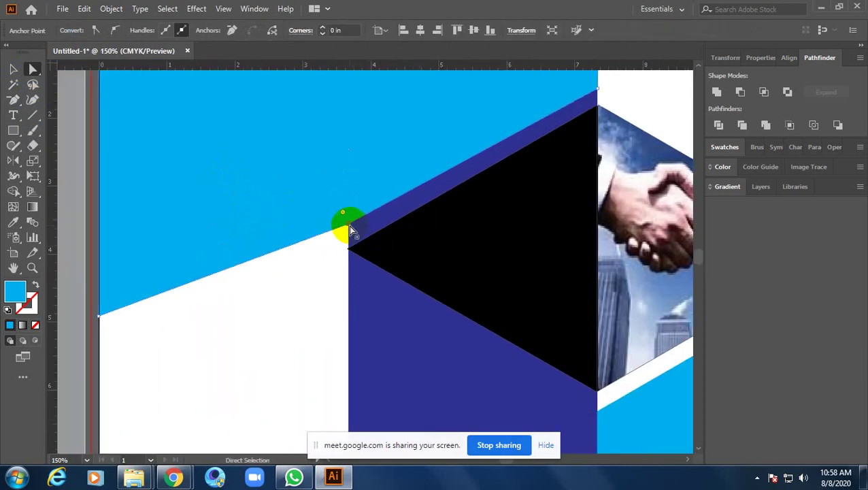
left_click_drag(348, 229, 347, 231)
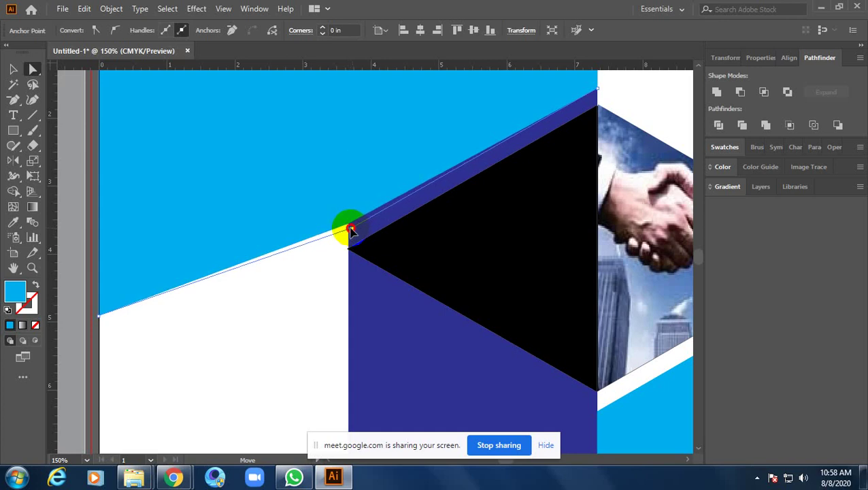
left_click_drag(349, 230, 346, 231)
key("ctrl+minus")
key("ctrl+minus")
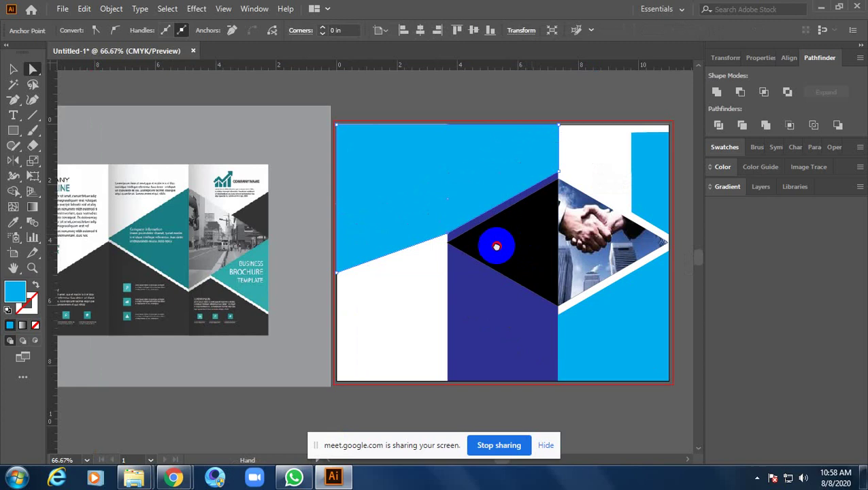
left_click_drag(496, 246, 494, 253)
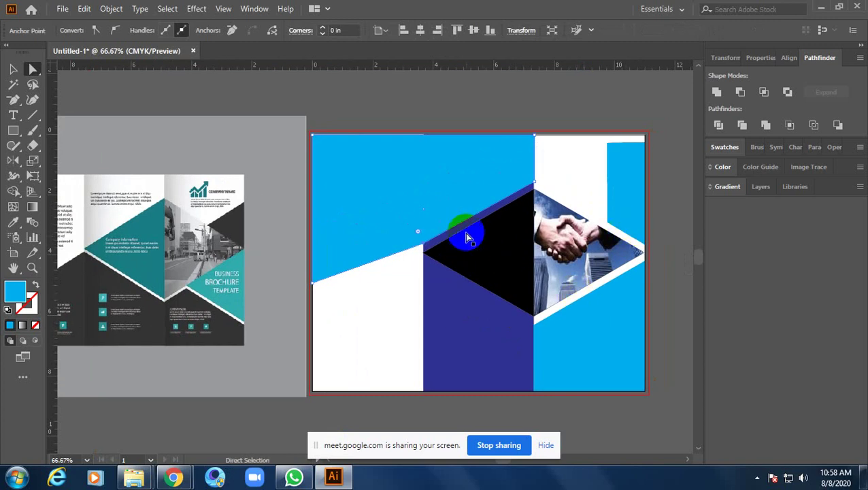
scroll(465, 235, "up", 1)
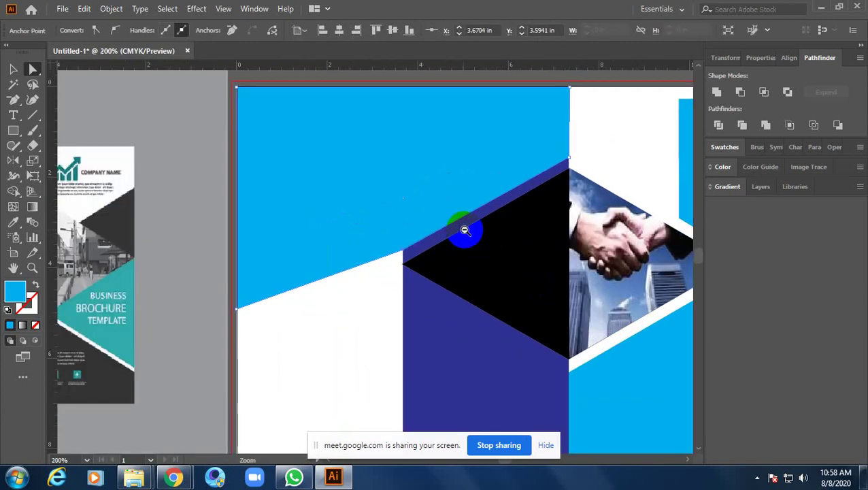
scroll(465, 228, "up", 1)
scroll(388, 282, "up", 1)
scroll(476, 224, "up", 3)
scroll(476, 225, "right", 3)
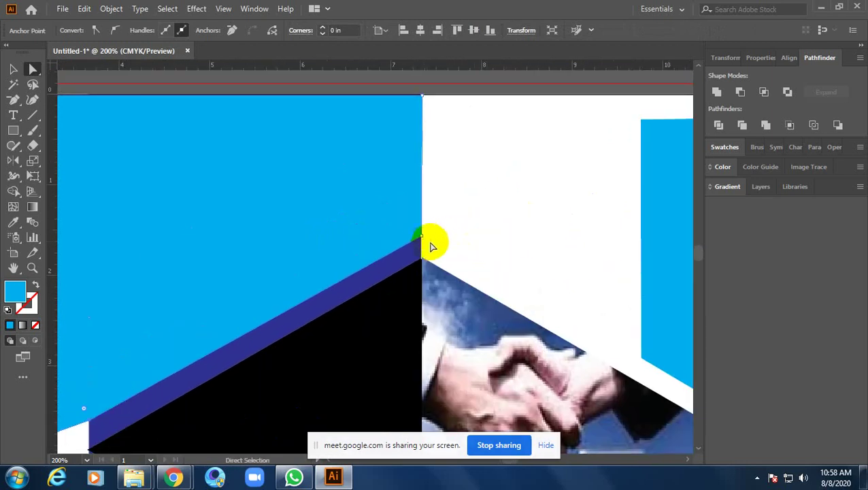
left_click_drag(422, 236, 422, 234)
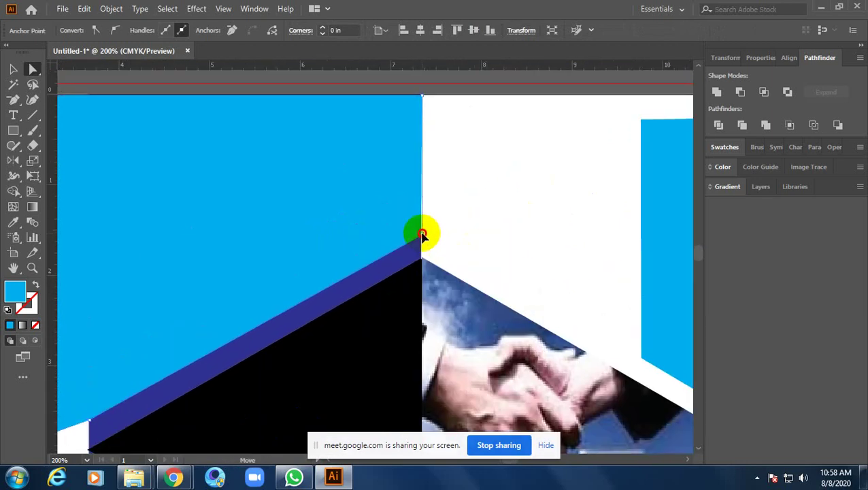
- Align the black triangle's left point with the navy band's edge
left_click(422, 235)
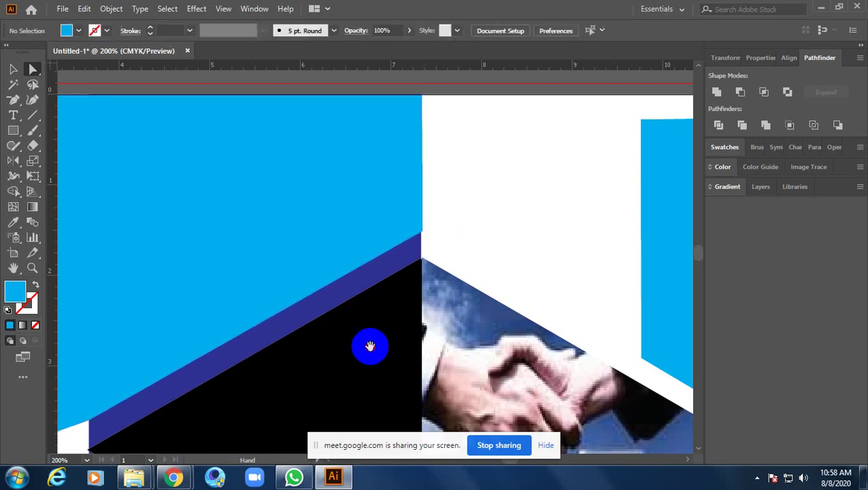
mouse_move(368, 347)
left_mouse_down()
mouse_move(393, 240)
mouse_move(282, 260)
left_mouse_up()
left_click(252, 242)
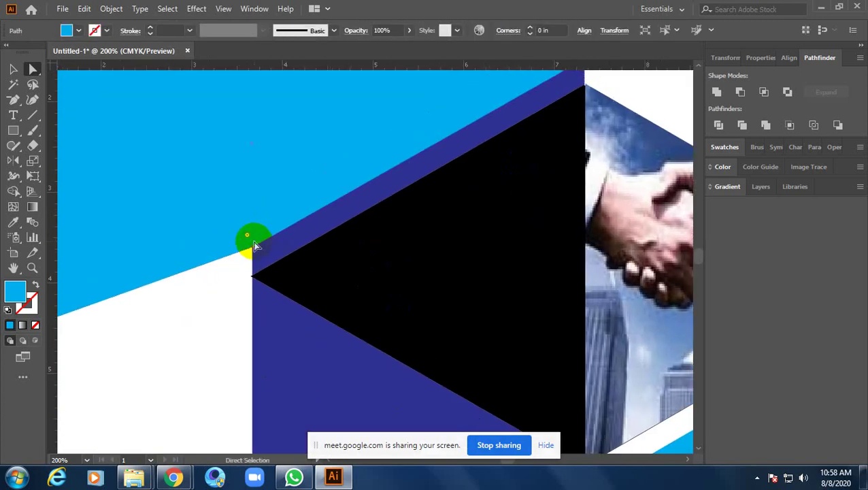
left_click(251, 248)
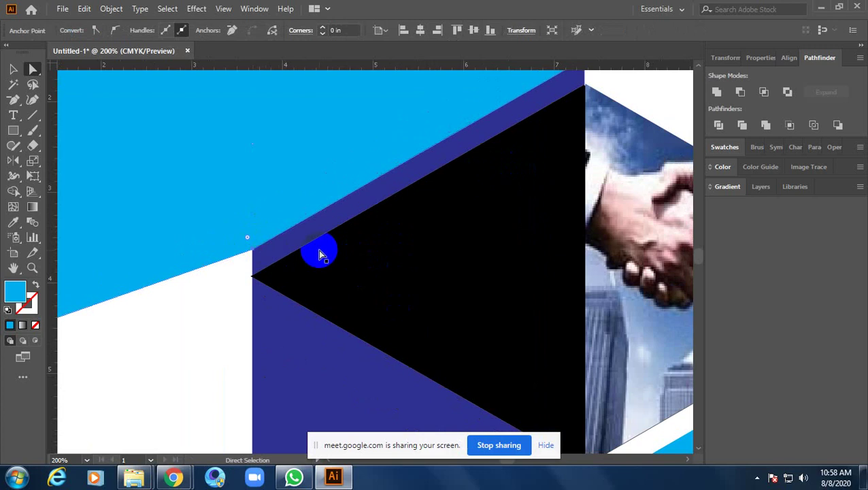
left_click(306, 282)
left_click(252, 279)
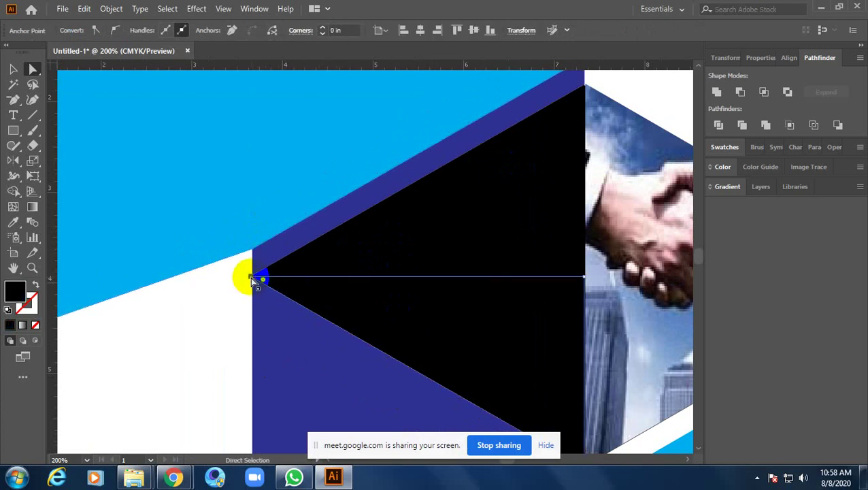
left_click_drag(252, 277, 249, 284)
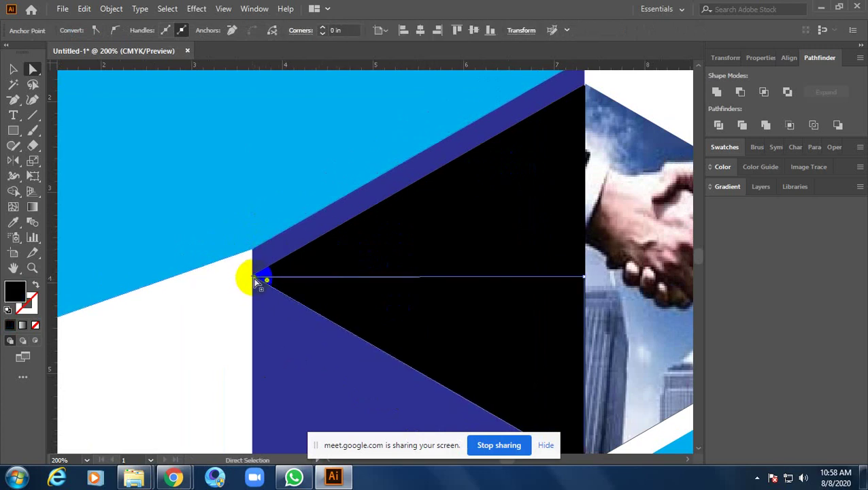
scroll(255, 278, "up", 3)
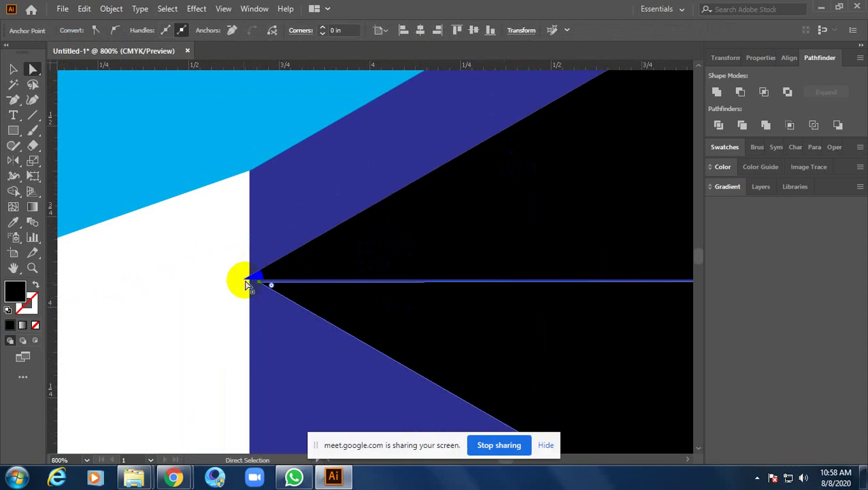
left_click_drag(249, 284, 260, 278)
left_click(187, 291)
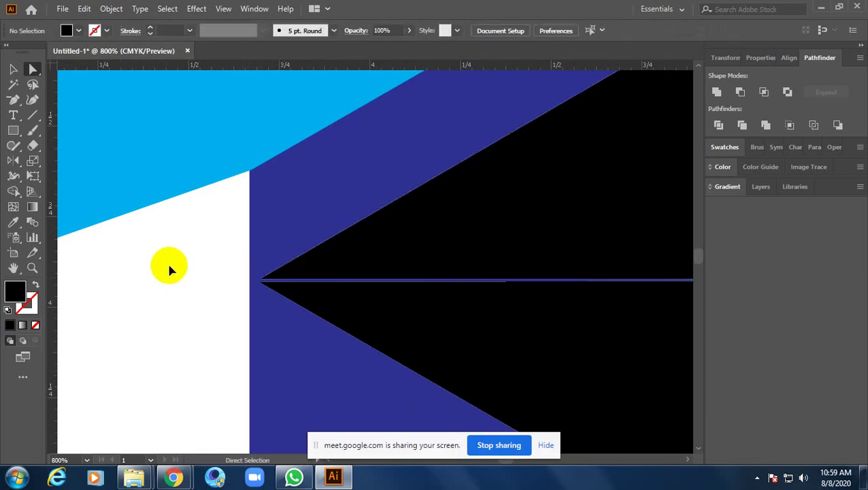
scroll(181, 255, "down", 5)
- Fill the isolated black triangle with yellow from the Fill swatches
left_click(181, 243)
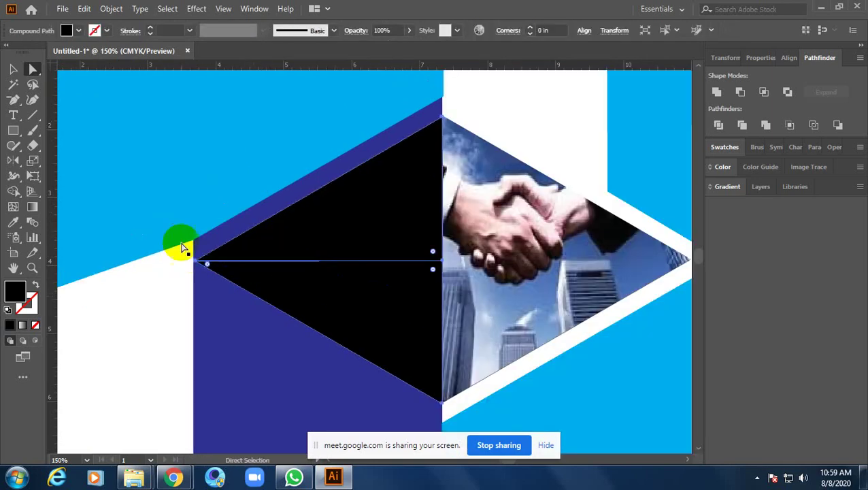
key("v")
left_click(116, 316)
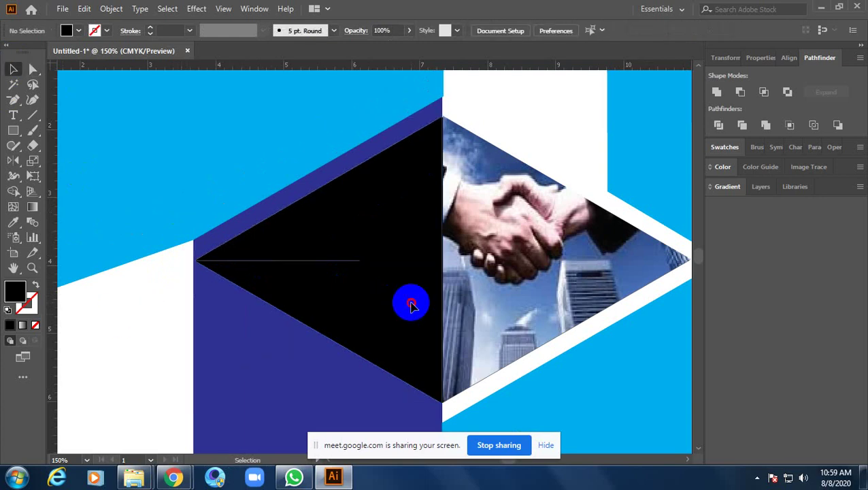
double_click(410, 302)
left_click(70, 30)
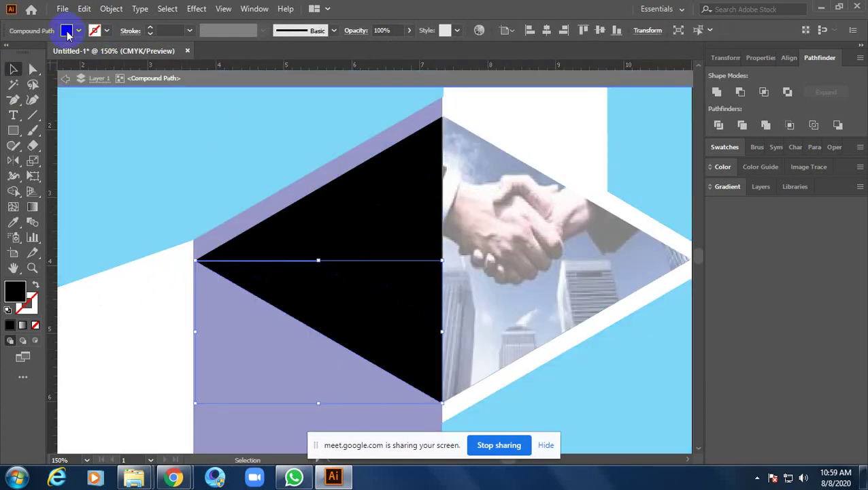
left_click(55, 54)
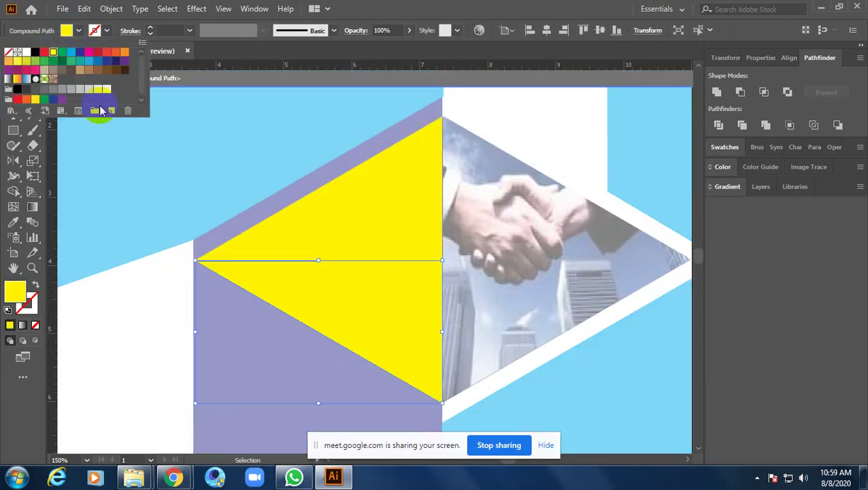
left_click(265, 299)
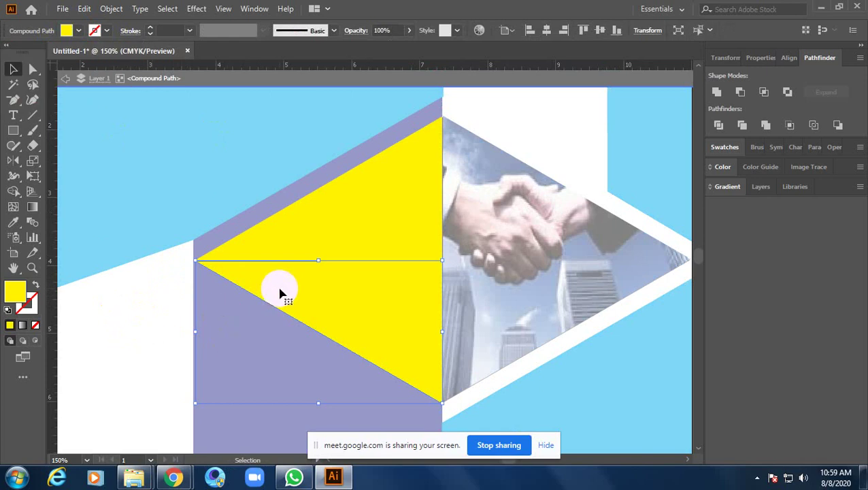
- Try Object > Compound Path > Make, dismiss the already-compound alert, and zoom out
left_click(94, 31)
left_click(112, 8)
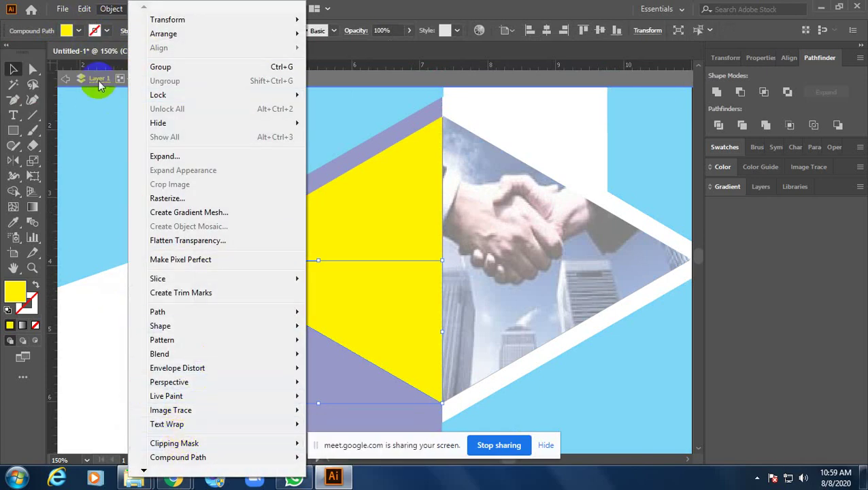
left_click(197, 457)
left_click(351, 458)
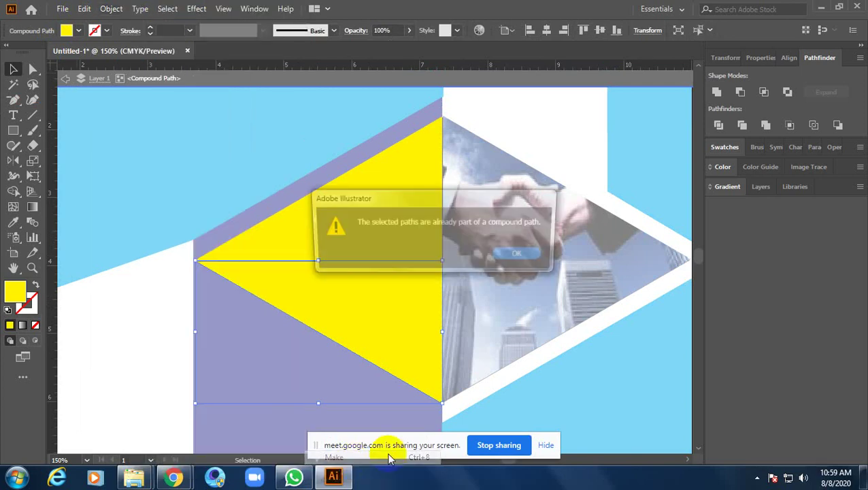
left_click(522, 256)
left_click(147, 322)
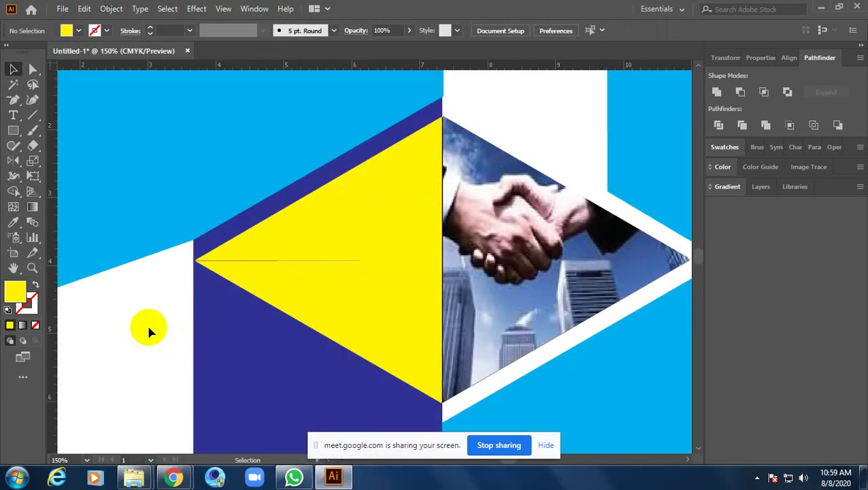
left_click(272, 272, "alt")
left_click(272, 272, "alt")
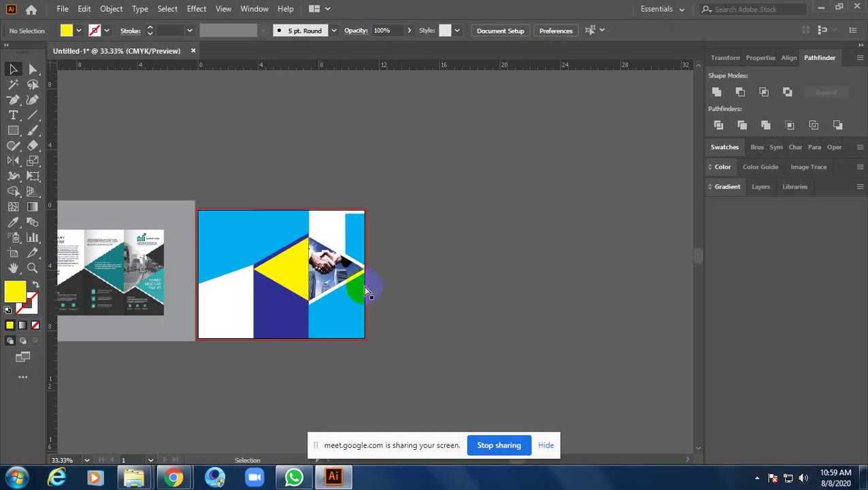
scroll(299, 281, "up", 1)
- Release the compound triangle and fill its lower half cyan
scroll(300, 272, "up", 2)
left_click(300, 258)
right_click(298, 232)
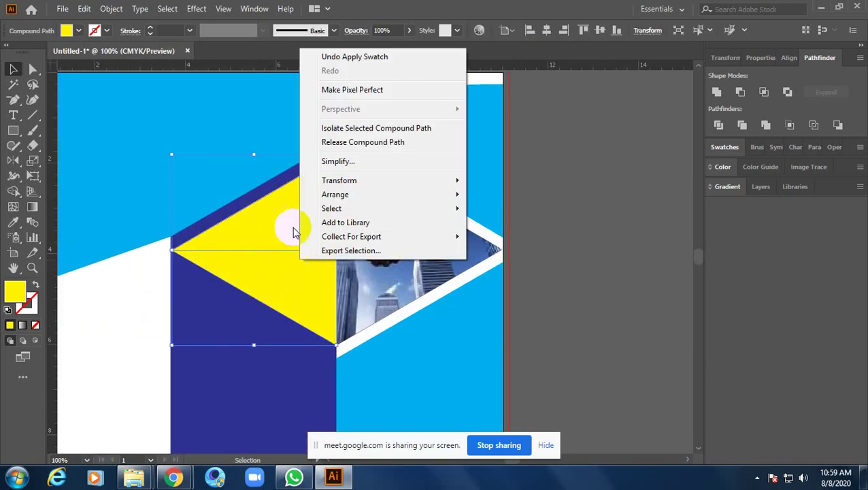
left_click(362, 142)
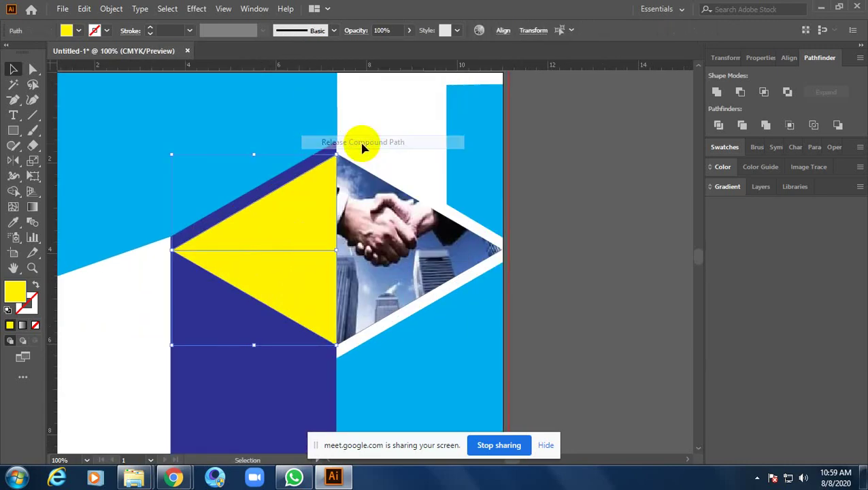
left_click(575, 209)
left_click(329, 262)
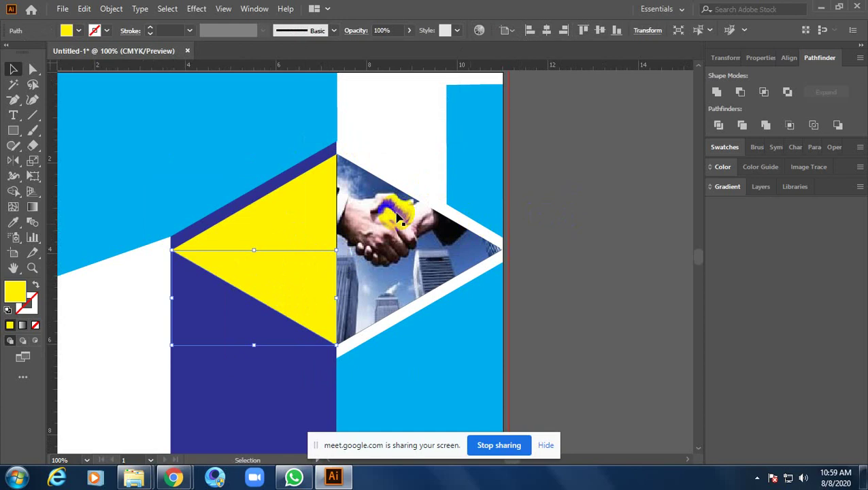
left_click(79, 31)
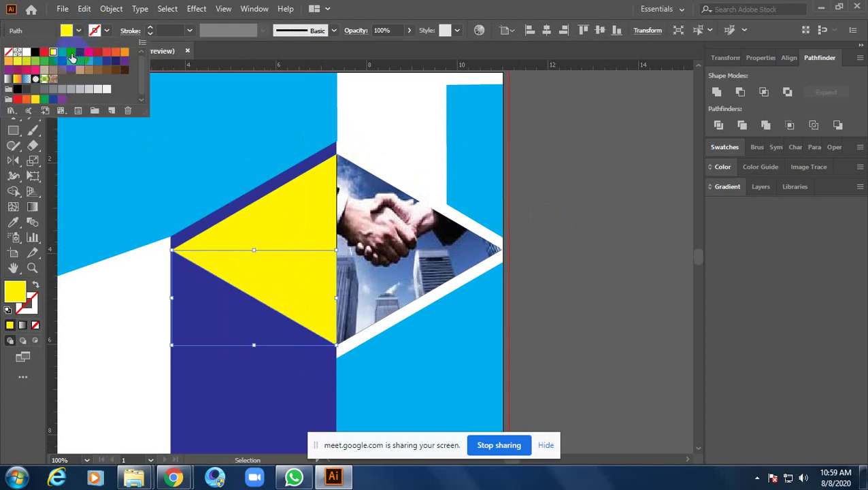
left_click(70, 53)
left_click(506, 197)
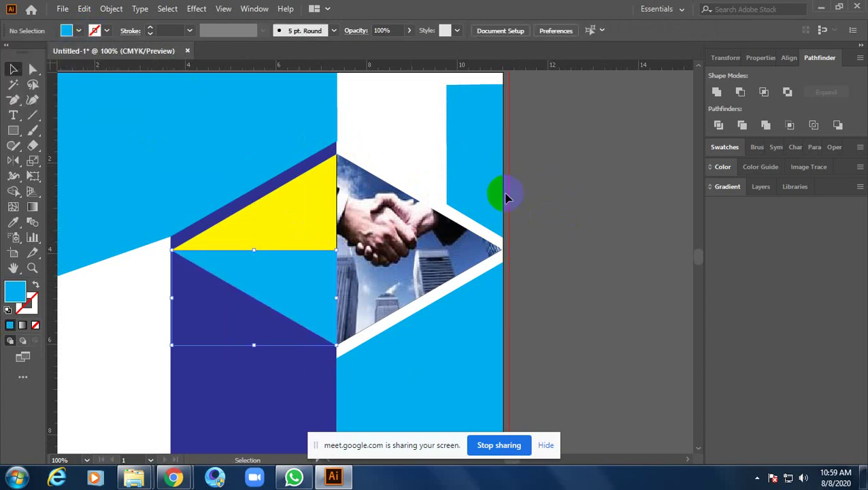
- Fill the upper half with a muted grey-purple (454660) from the Color Picker
left_click(310, 211)
left_click(79, 32)
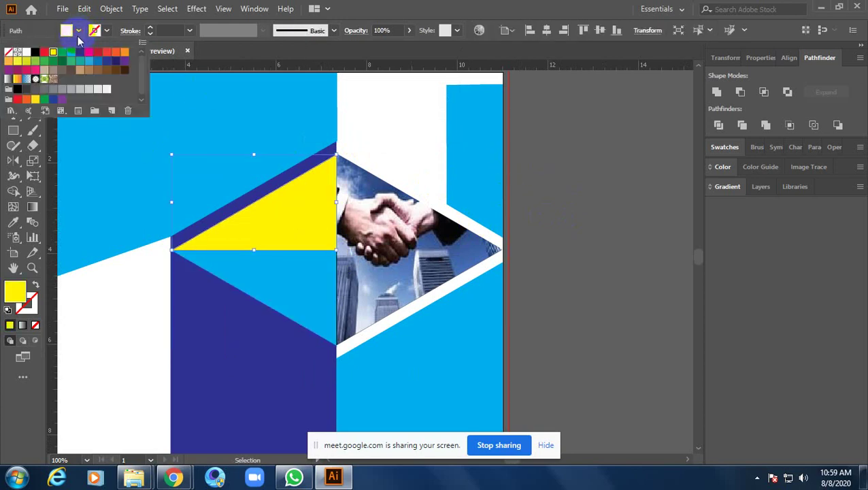
left_click(80, 61)
left_click(600, 234)
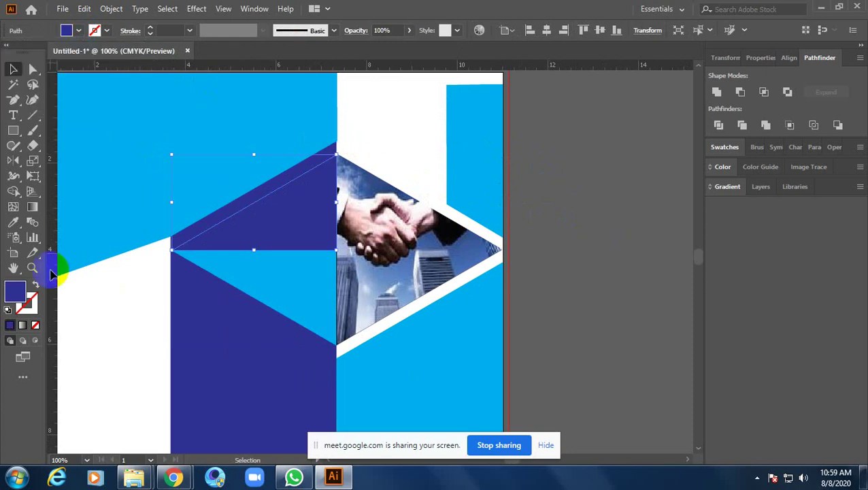
double_click(18, 294)
mouse_move(534, 240)
left_mouse_down()
mouse_move(521, 247)
mouse_move(489, 236)
left_mouse_up()
left_click(764, 140)
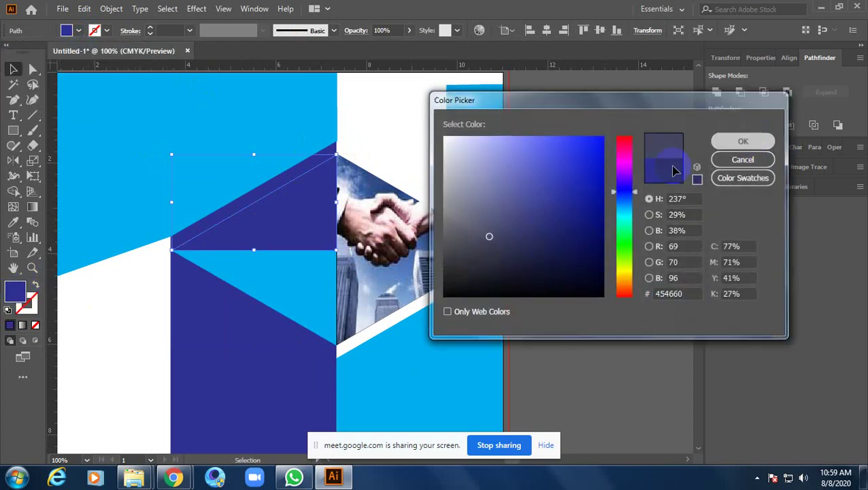
left_click(637, 186)
left_click(591, 194, "ctrl+alt")
left_click(591, 193, "ctrl+alt")
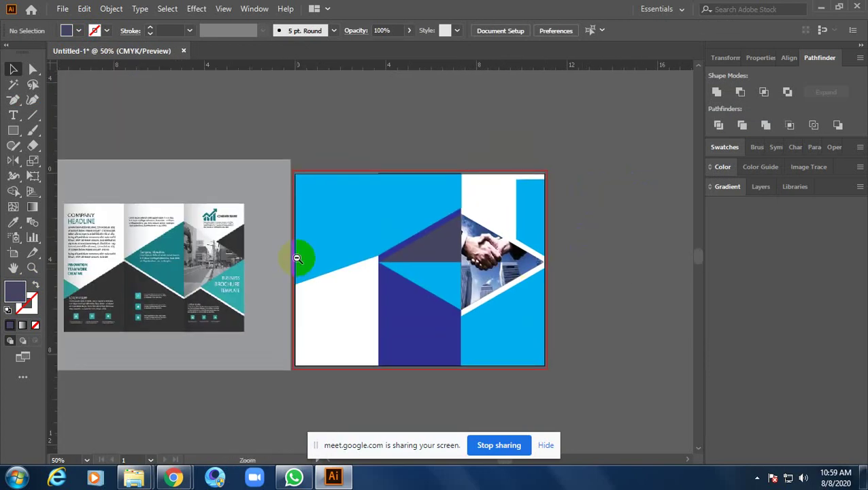
left_click(322, 239, "ctrl")
left_click_drag(411, 232, 405, 259)
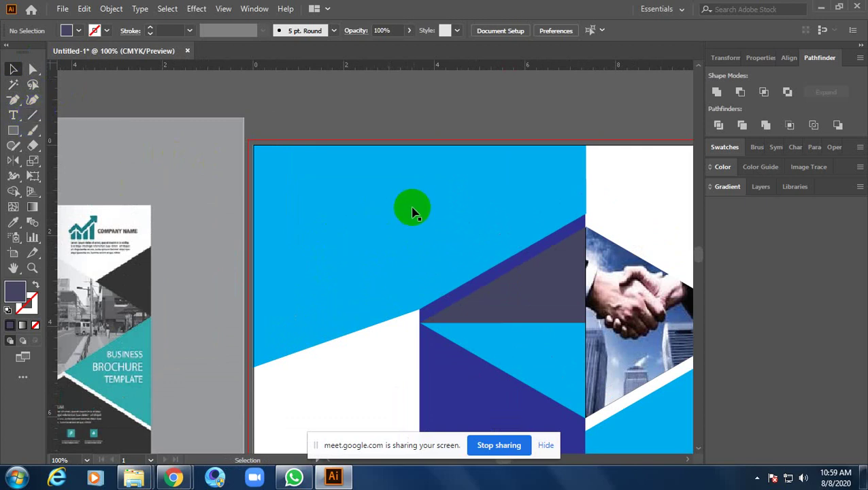
left_click(33, 115)
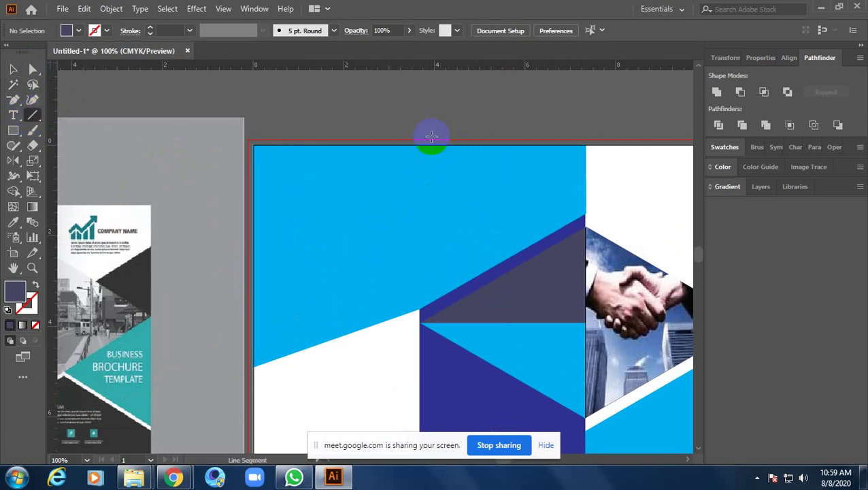
left_click(13, 68)
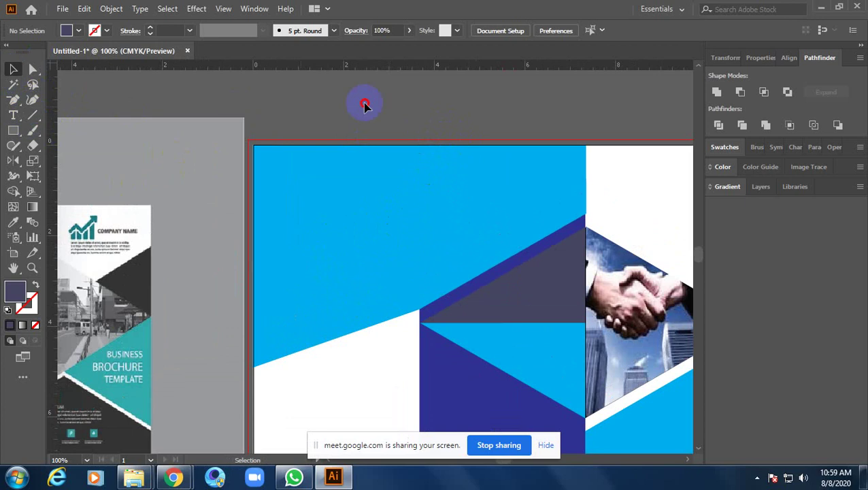
scroll(442, 187, "down", 2)
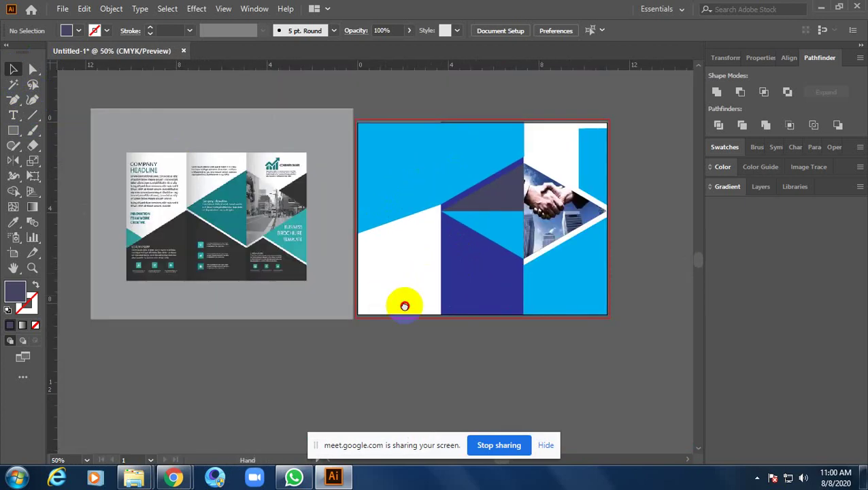
left_click_drag(403, 300, 389, 320)
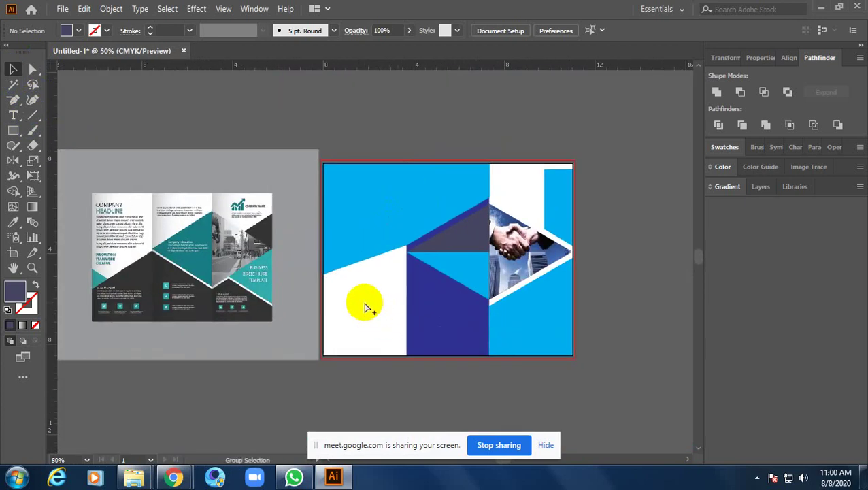
left_click(365, 306)
left_click(408, 143)
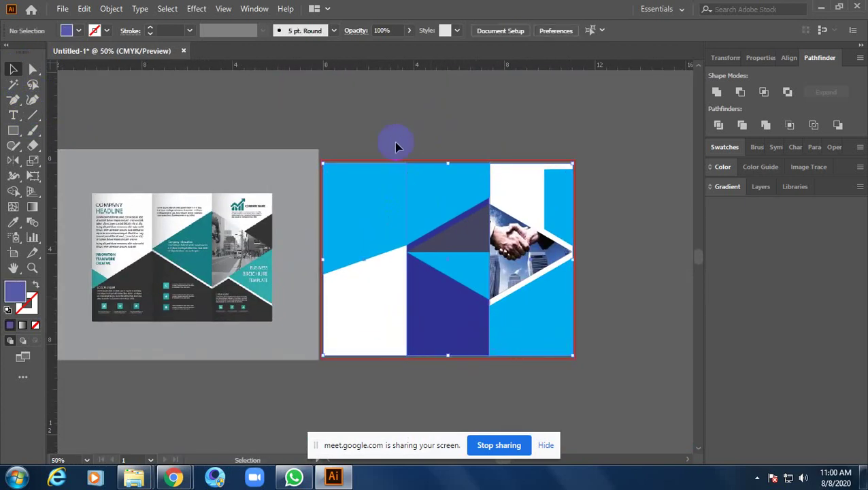
left_click(381, 293)
left_click(406, 93)
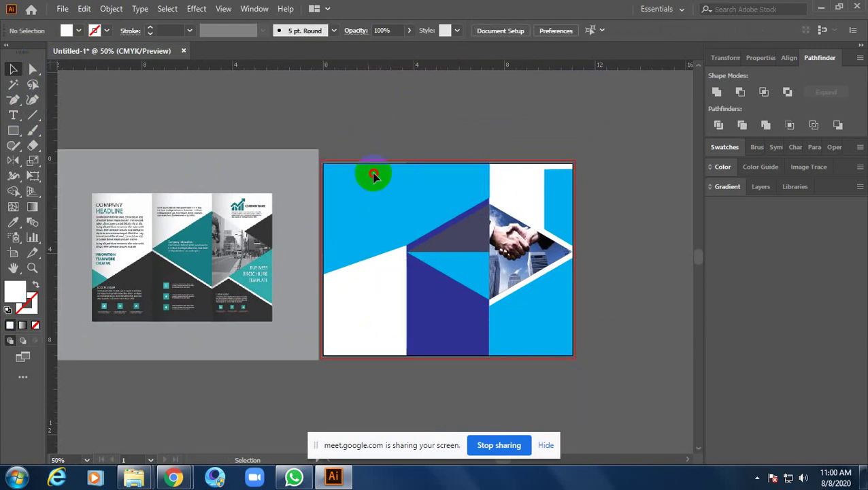
left_click(372, 176)
left_click_drag(378, 216, 379, 218)
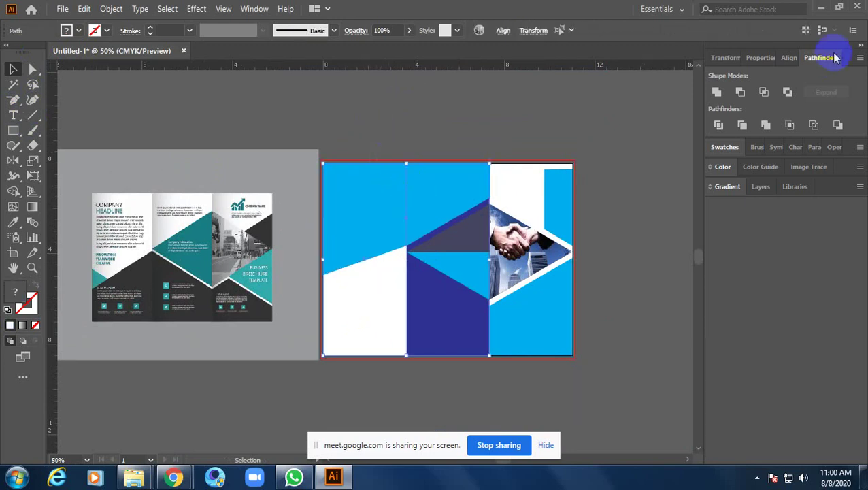
- Divide the cyan background with Pathfinder, undoing a trial yellow fill
left_click(717, 126)
scroll(398, 220, "up", 2)
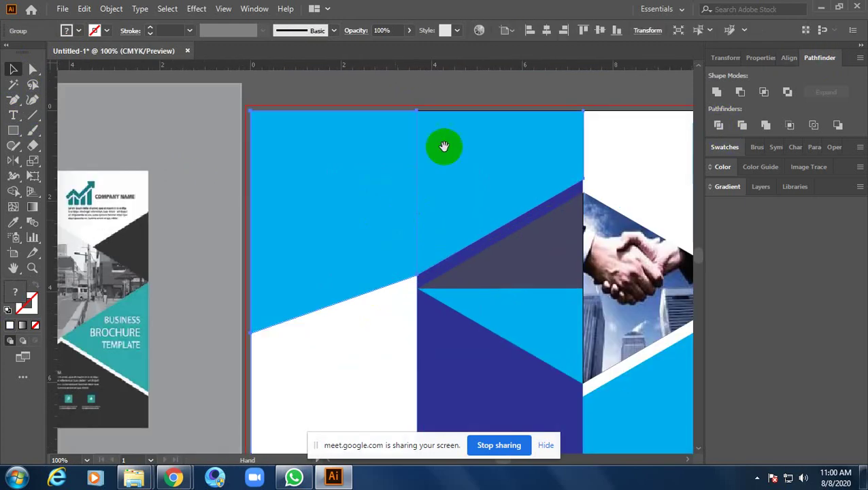
key("ctrl+shift+a")
left_click(374, 164)
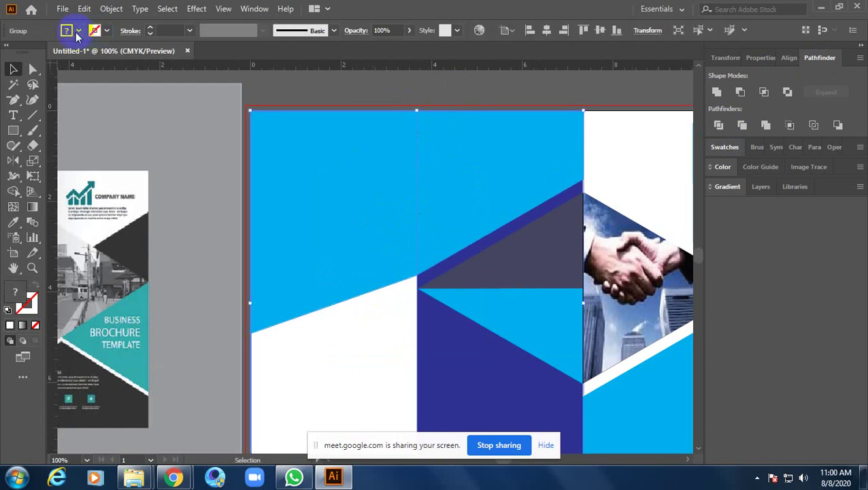
left_click(78, 31)
left_click(52, 53)
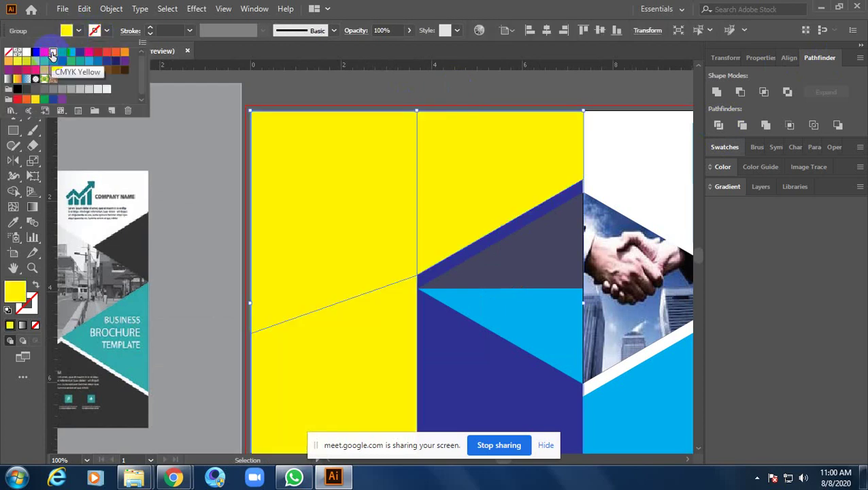
key("a")
key("ctrl+z")
key("v")
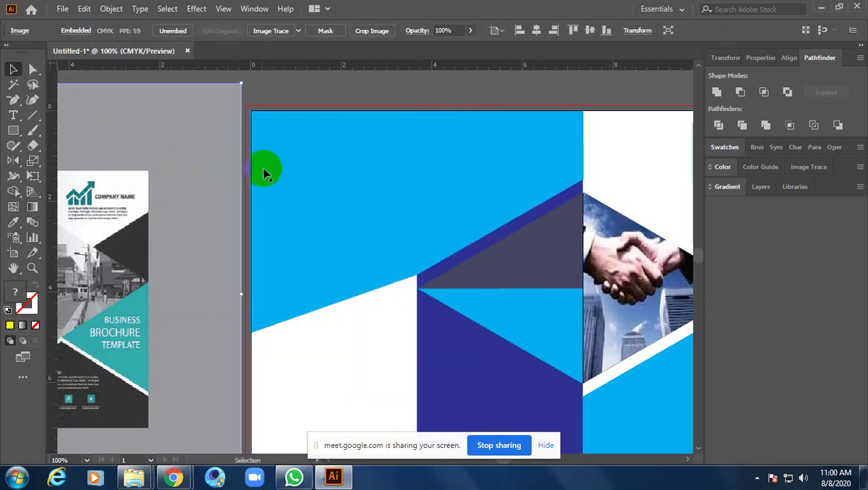
- Ungroup the divided pieces and try green, cyan and dark navy fills on the top-left piece
right_click(263, 169)
left_click(316, 283)
left_click(319, 170)
left_click(71, 33)
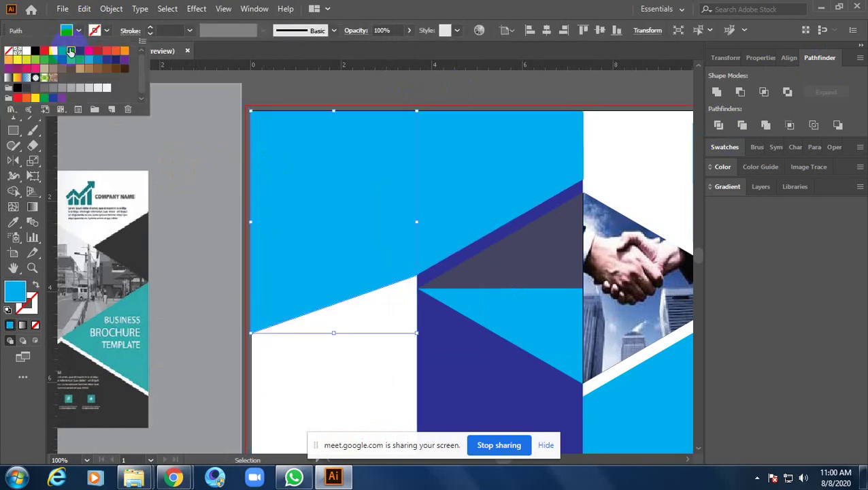
left_click(62, 51)
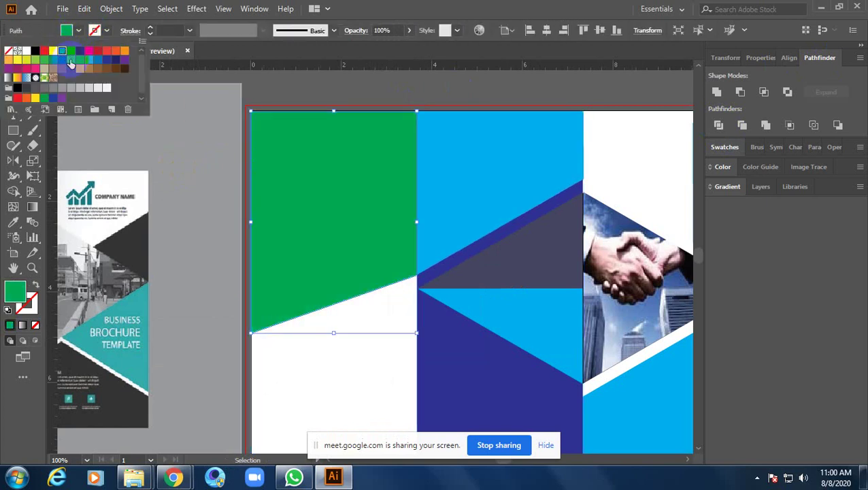
left_click(75, 56)
double_click(16, 291)
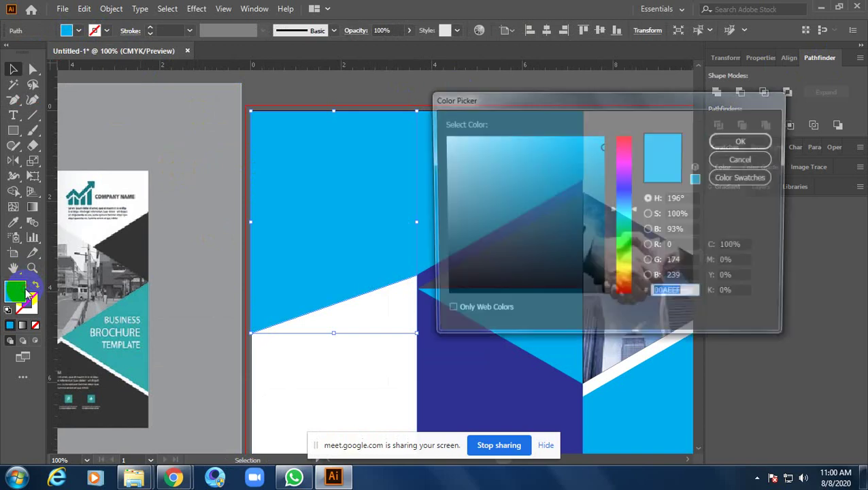
left_click_drag(591, 178, 602, 268)
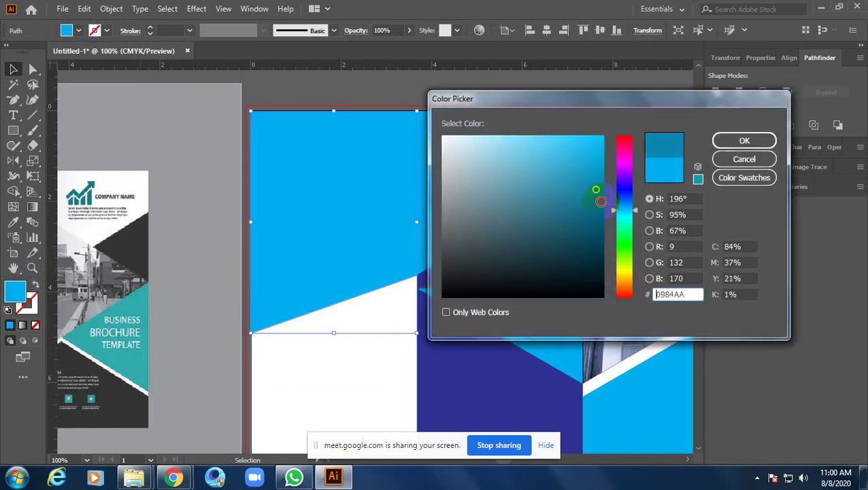
left_click(744, 140)
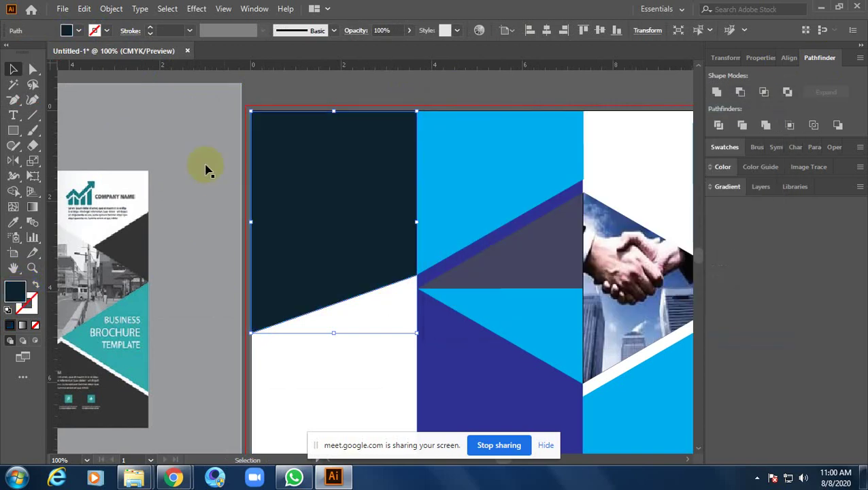
double_click(210, 164)
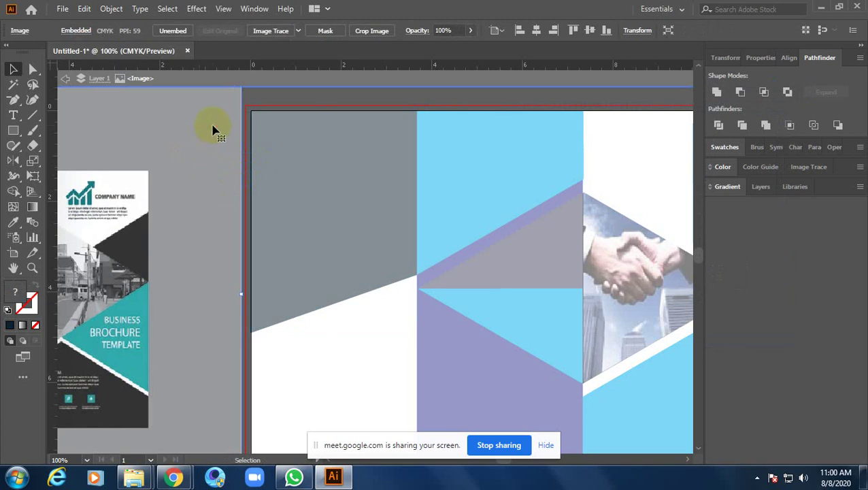
double_click(326, 208)
- Eyedropper the middle triangle's dark blue onto the top-left panel
left_click(249, 203)
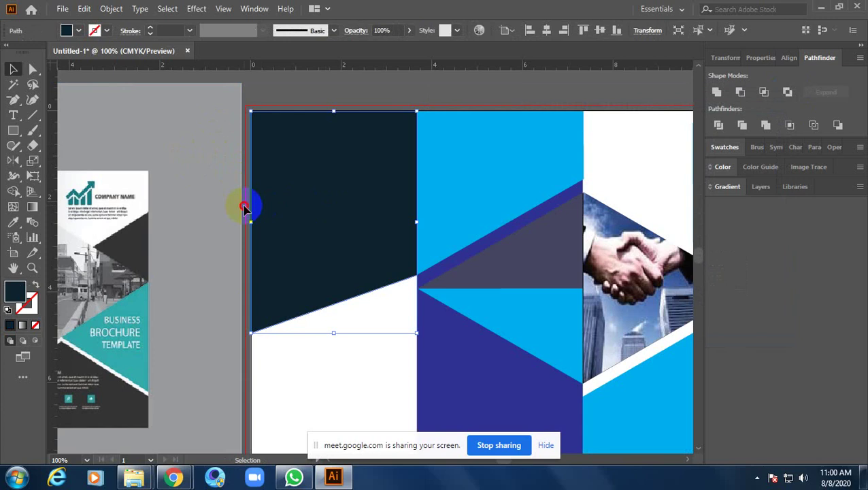
scroll(474, 191, "down", 2)
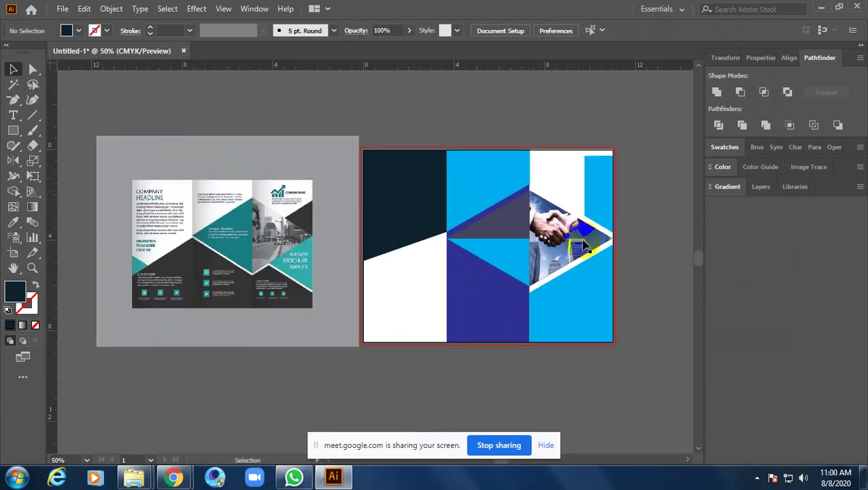
left_click(324, 263)
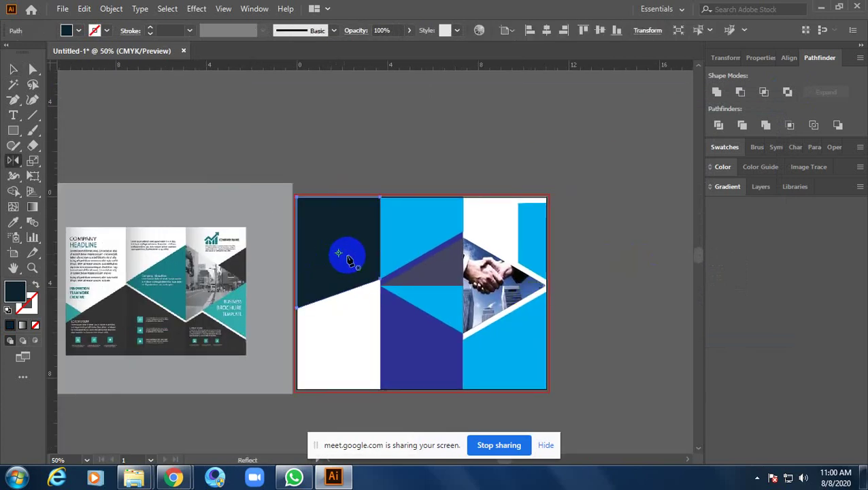
key("p")
key("r")
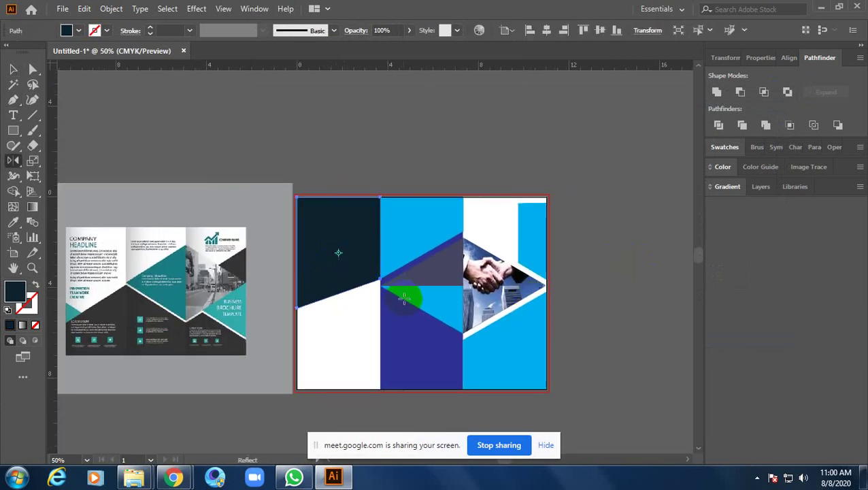
key("i")
left_click(404, 301)
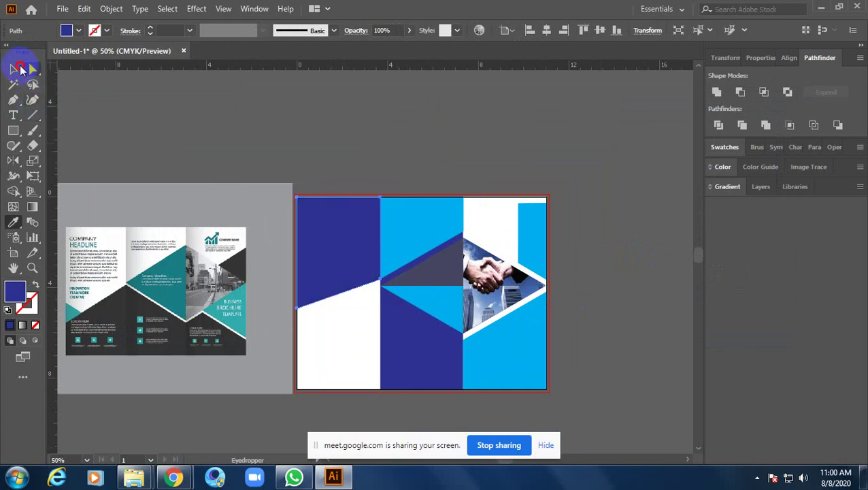
left_click(13, 69)
left_click(589, 279)
mouse_move(588, 279)
left_mouse_down()
mouse_move(624, 204)
mouse_move(513, 271)
left_mouse_up()
scroll(616, 211, "down", 1)
scroll(610, 199, "down", 1)
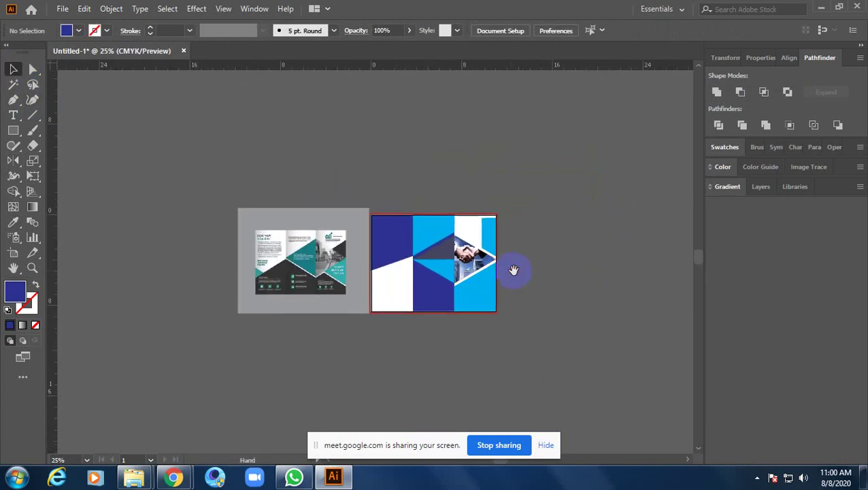
scroll(422, 255, "up", 1)
scroll(420, 258, "up", 2)
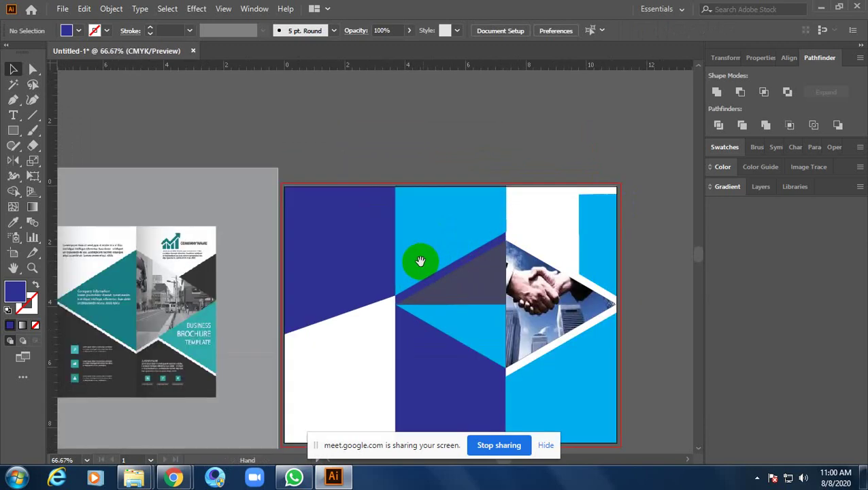
- Fill the left panel and the middle triangle with orange
left_click(340, 238)
left_click(71, 32)
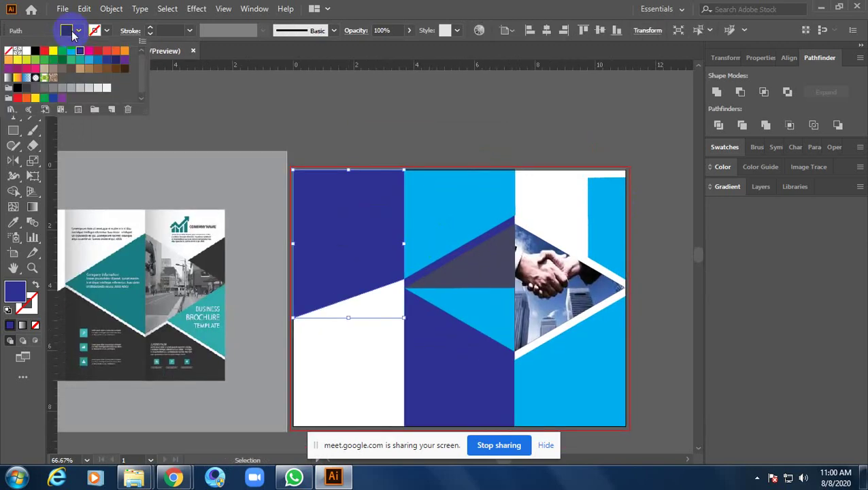
left_click(125, 51)
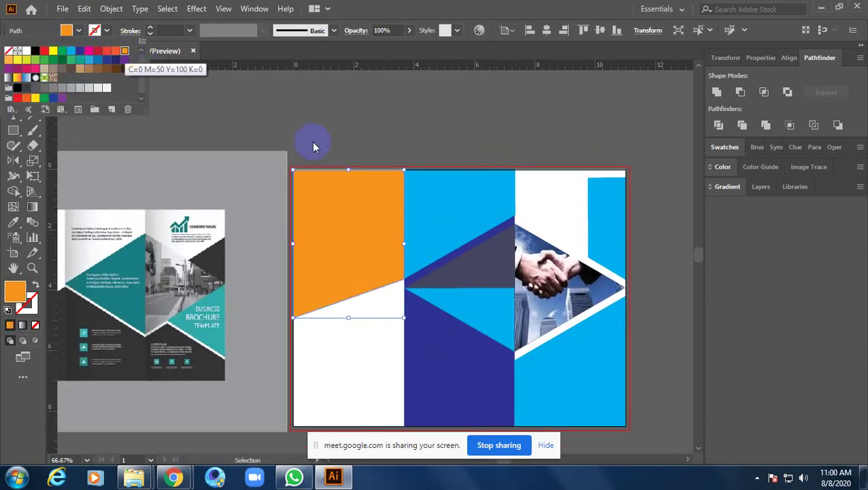
left_click(647, 155)
left_click(484, 257)
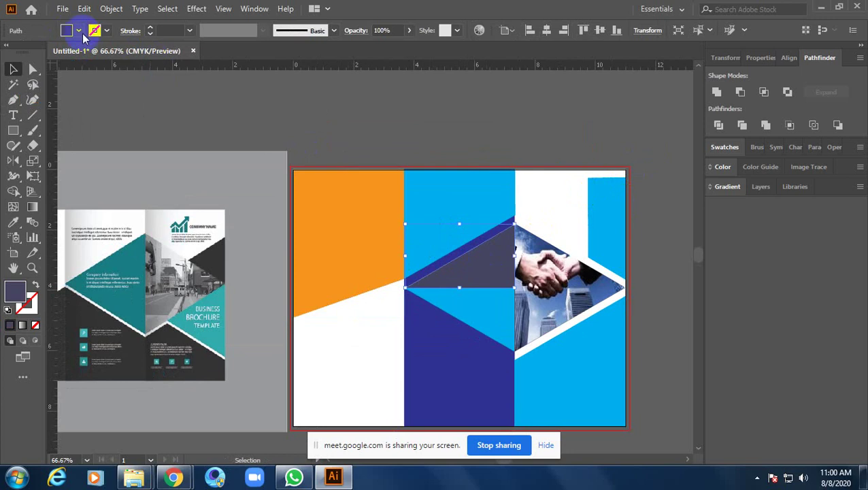
left_click(79, 31)
left_click(123, 52)
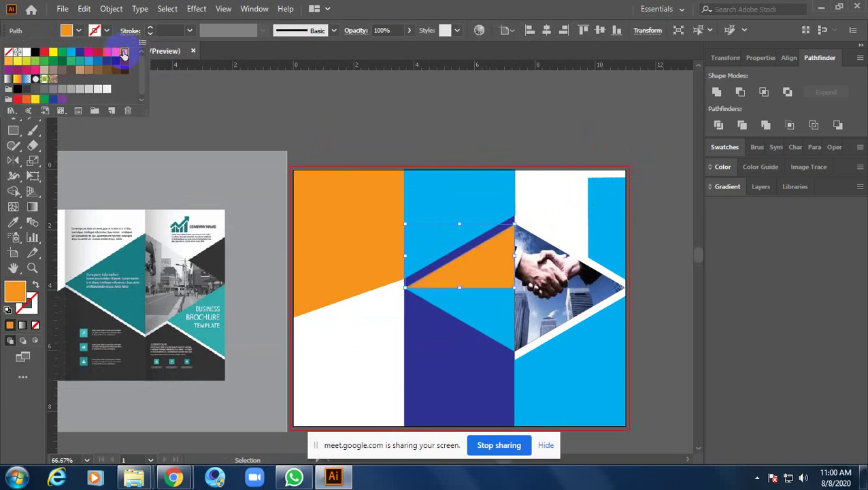
left_click(619, 128)
- Fill the middle rectangle white after trying orange-red, magenta and brown
scroll(656, 232, "down", 3)
left_click(395, 300)
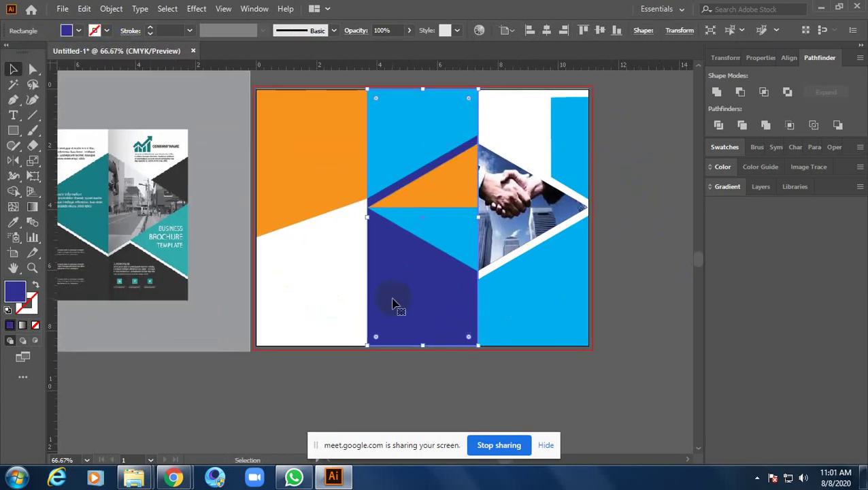
left_click(79, 31)
left_click(114, 53)
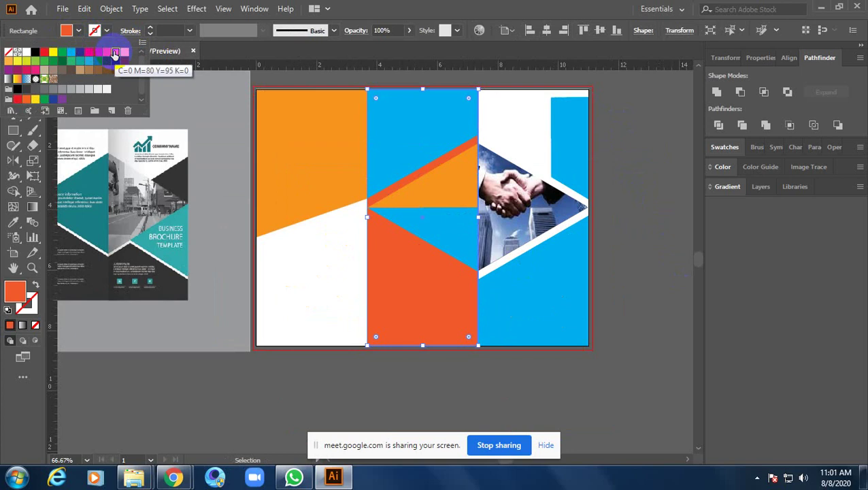
left_click(85, 53)
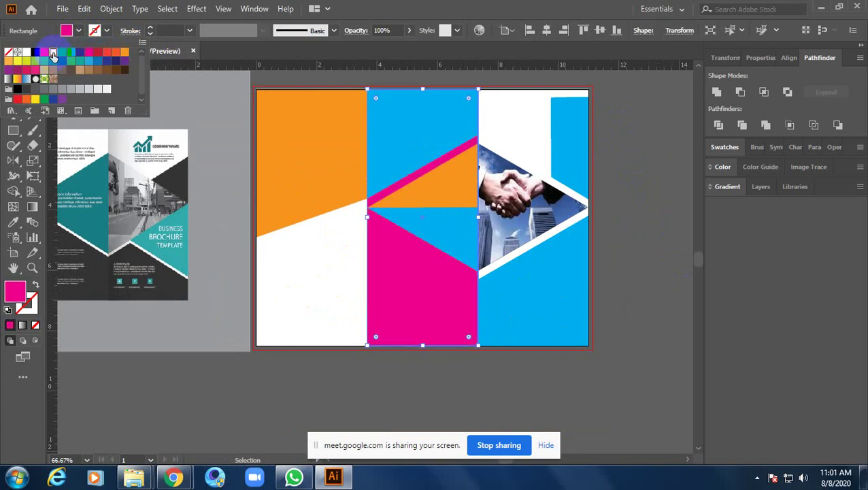
left_click(53, 53)
left_click(126, 70)
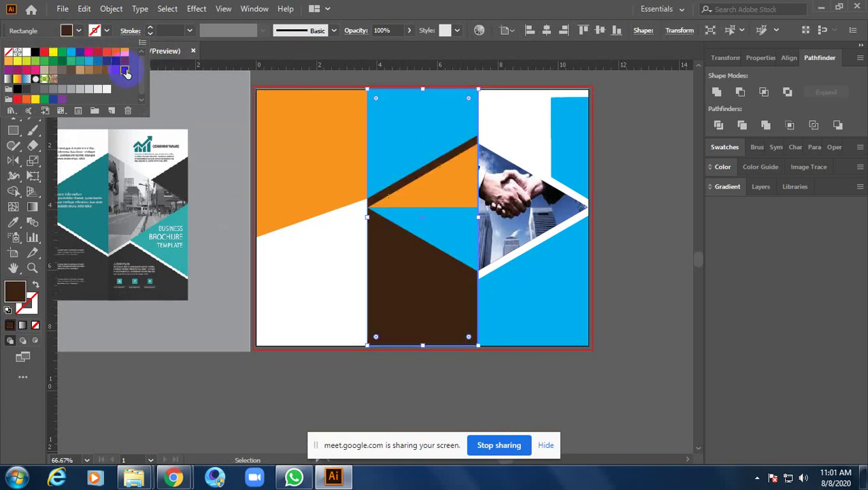
left_click(26, 53)
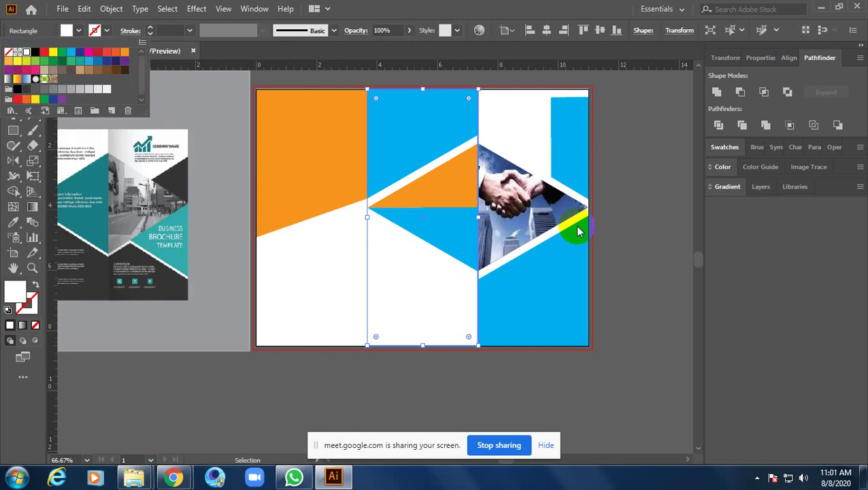
left_click(639, 208)
left_click(639, 235)
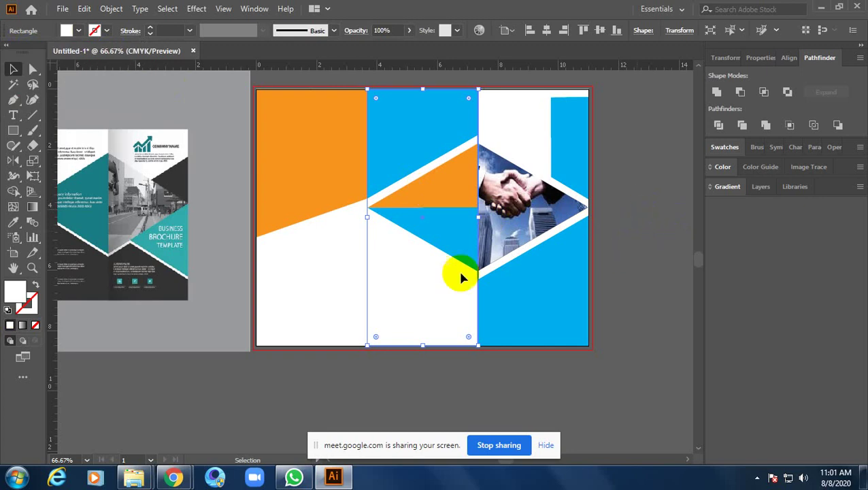
- Fill the lower-left shape with dark grey (K=80)
left_click(329, 294)
left_click(78, 32)
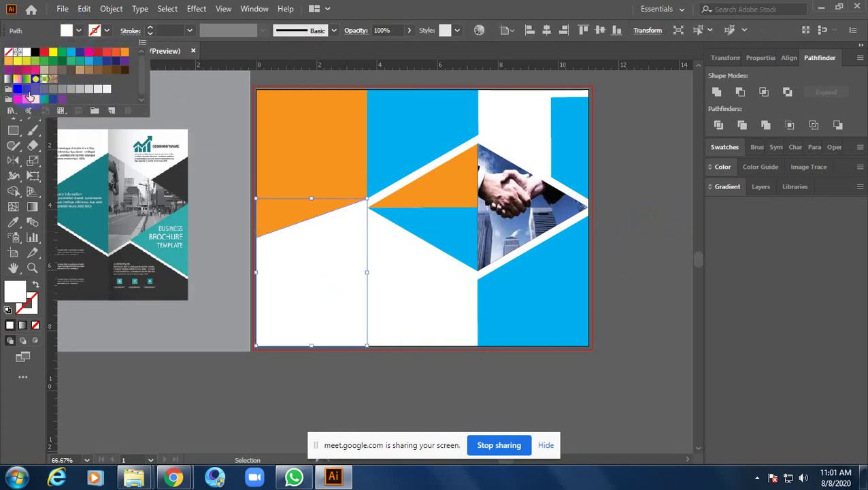
left_click(27, 90)
left_click(35, 89)
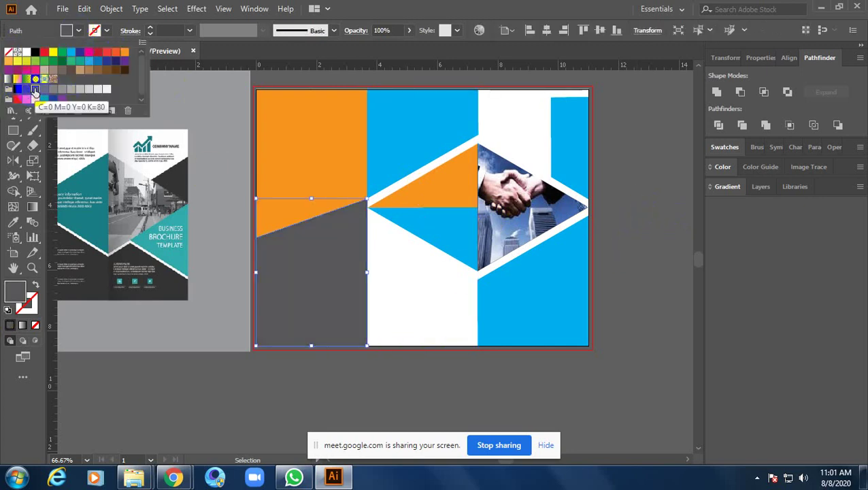
left_click(616, 272)
- Delete the reference brochure image from the artboard
scroll(589, 304, "down", 1)
scroll(589, 304, "down", 2)
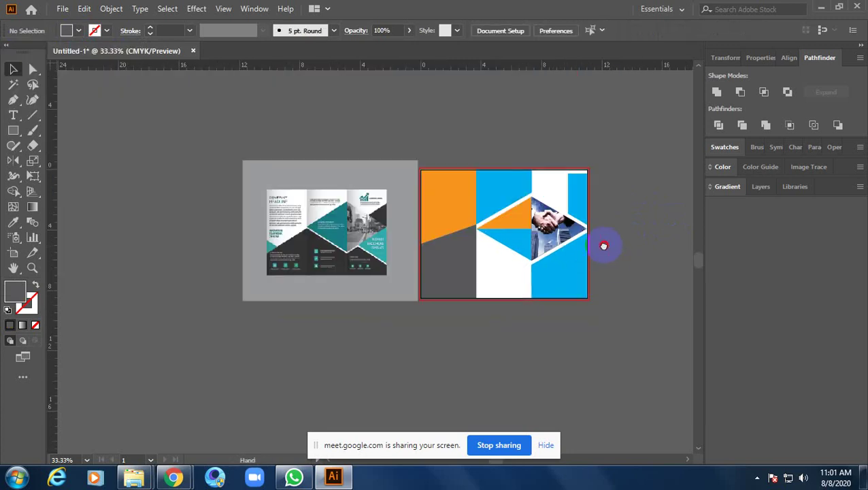
left_click_drag(602, 246, 553, 288)
scroll(406, 285, "up", 3)
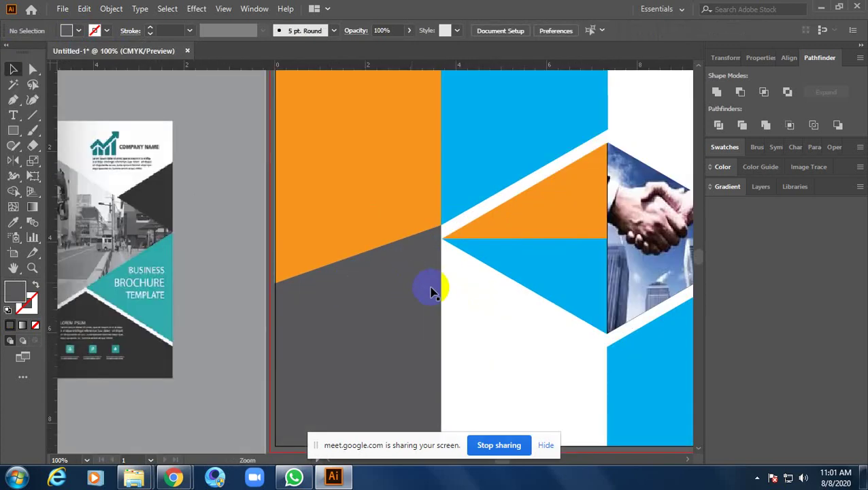
scroll(244, 286, "down", 2)
left_click(244, 286)
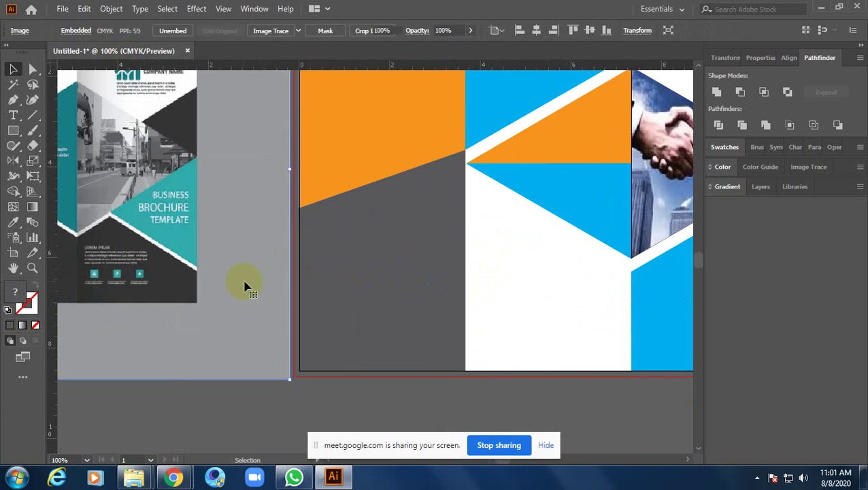
key("Delete")
scroll(399, 300, "down", 2)
scroll(364, 304, "up", 1)
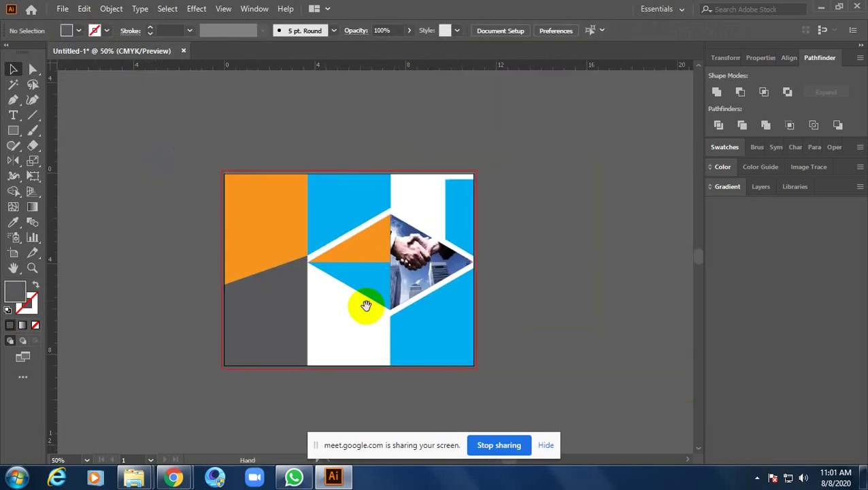
- Add black Myriad Pro 12 pt text 'LEDP' near the top of the white right-hand panel
left_click(425, 178)
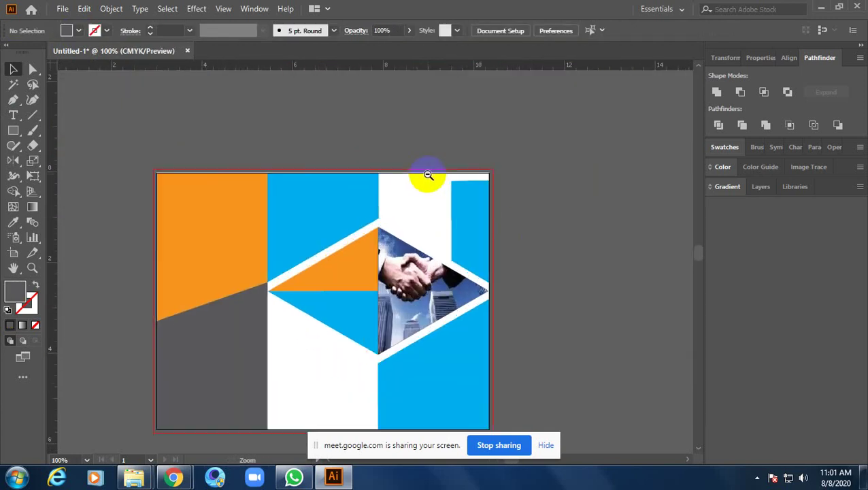
left_click(408, 194)
left_click(403, 225)
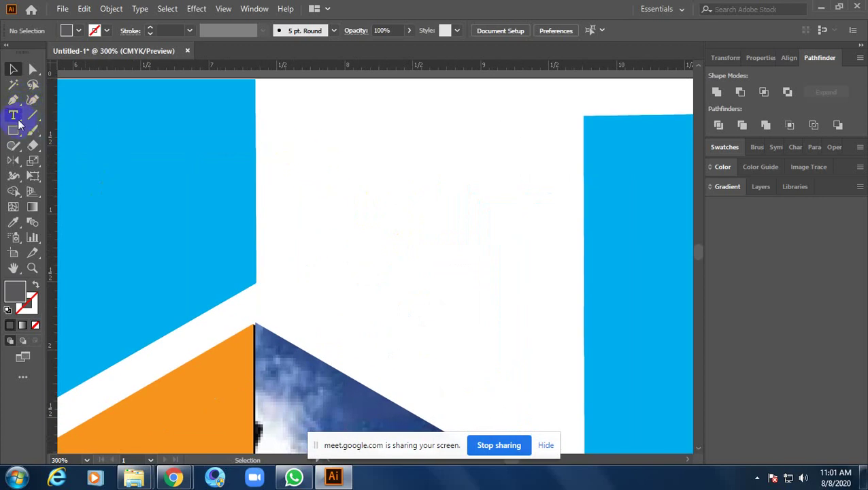
left_click(13, 118)
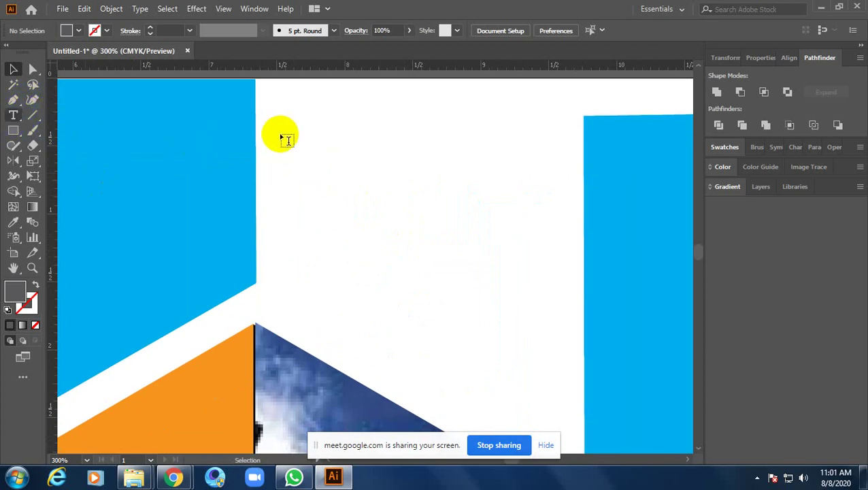
left_click(289, 147)
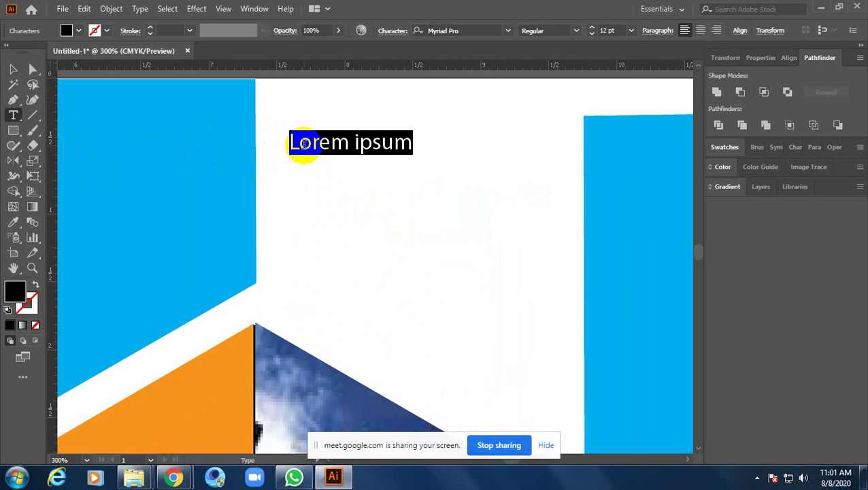
type("LEDP")
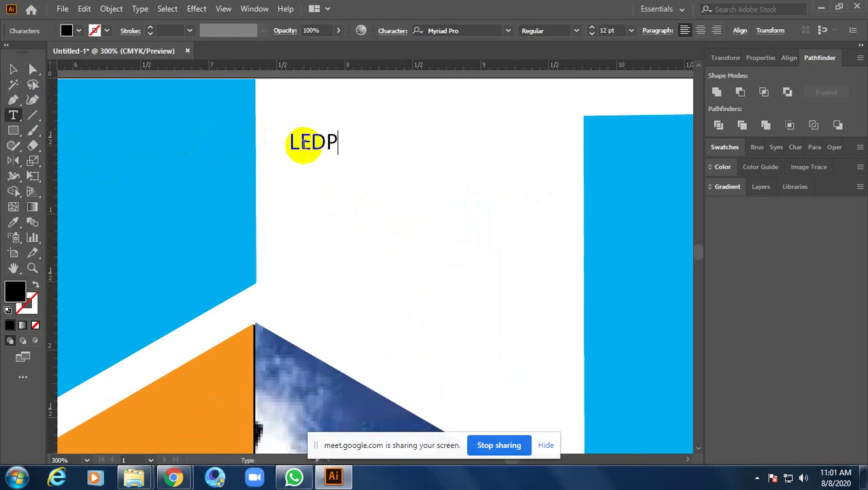
left_click(14, 69)
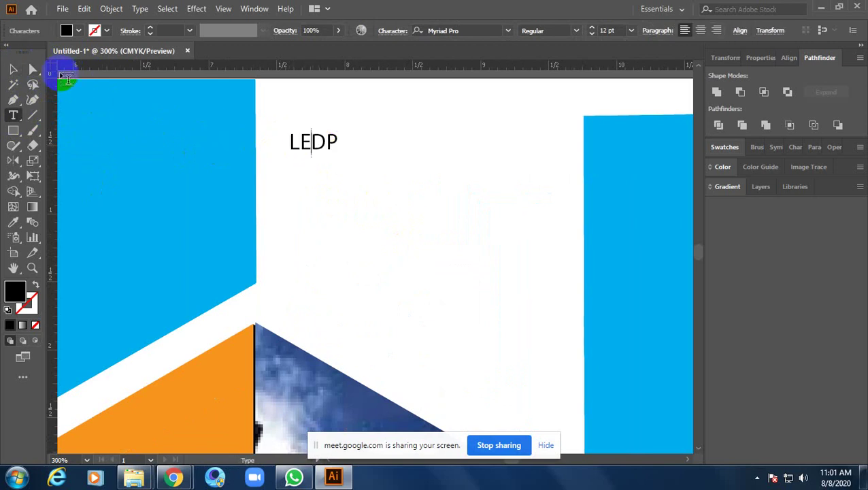
- Preview fonts on the LEDP title, stepping from Aero through Bebas Neue down to Euphemia
left_click(508, 32)
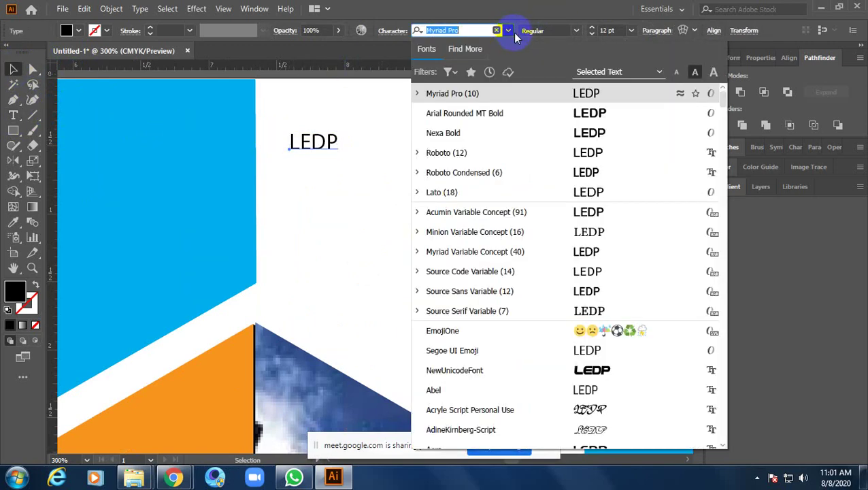
key("Down")
key("Down")
key("Up")
key("Down")
key("Down")
key("Down")
key("Down")
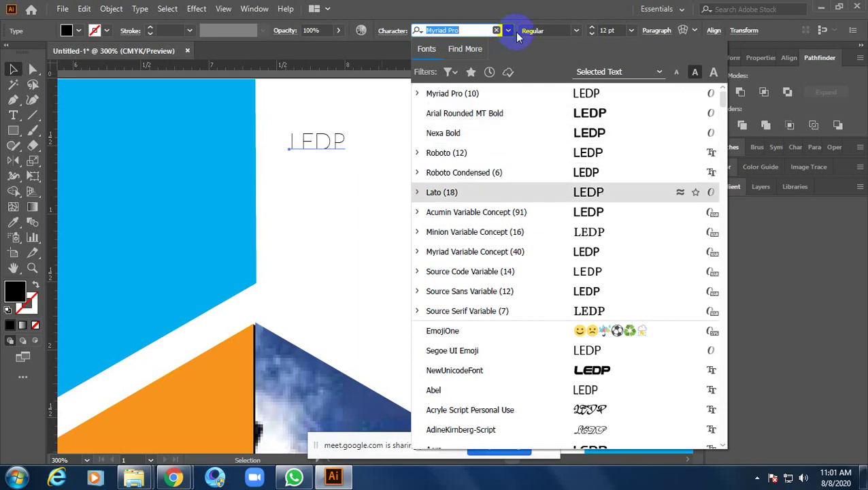
key("Down")
key("Down")
key("Down")
key("Down")
key("Down")
key("Down")
key("Down")
key("Down")
key("Down")
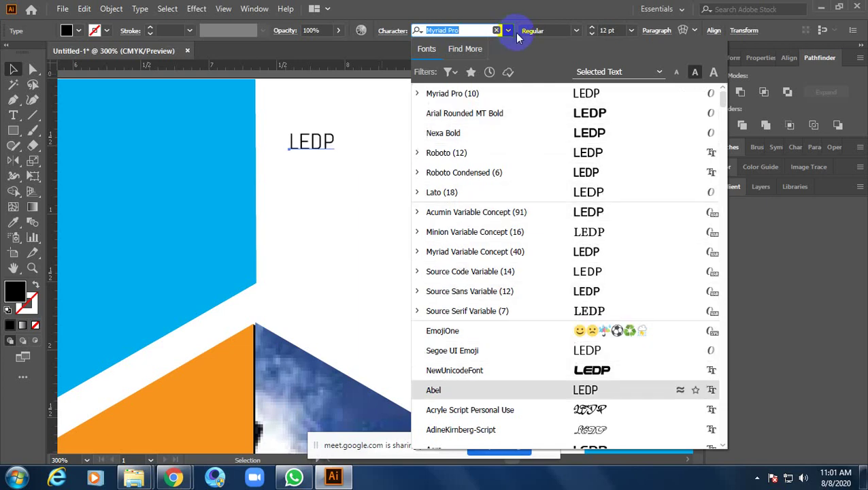
key("Up")
key("Down")
key("Down")
key("Down")
key("Down")
key("Down")
key("Down")
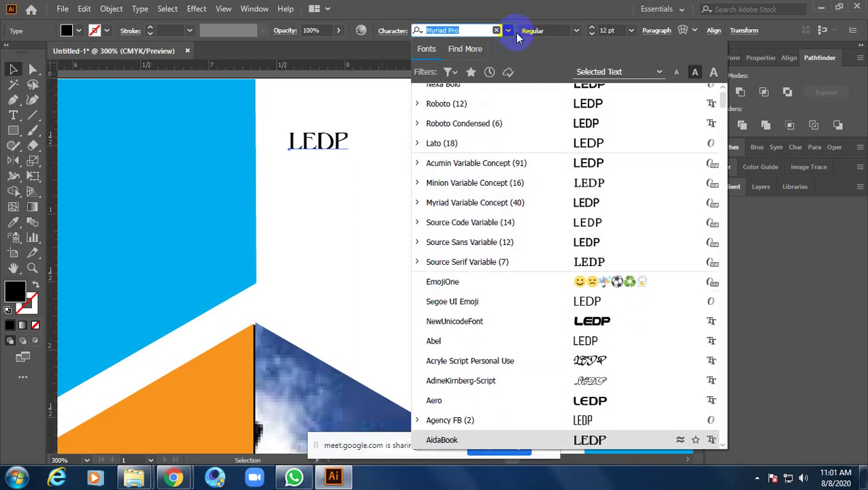
key("Up")
key("Up")
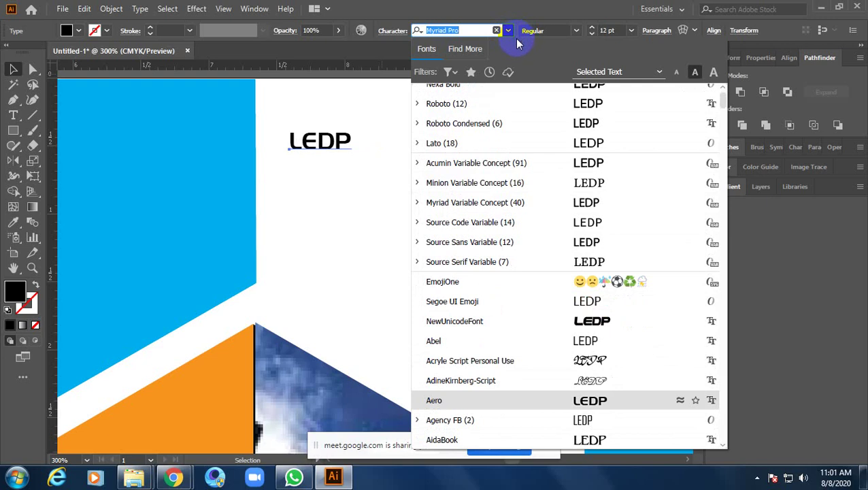
key("Down")
key("Down")
key("Down")
key("Down")
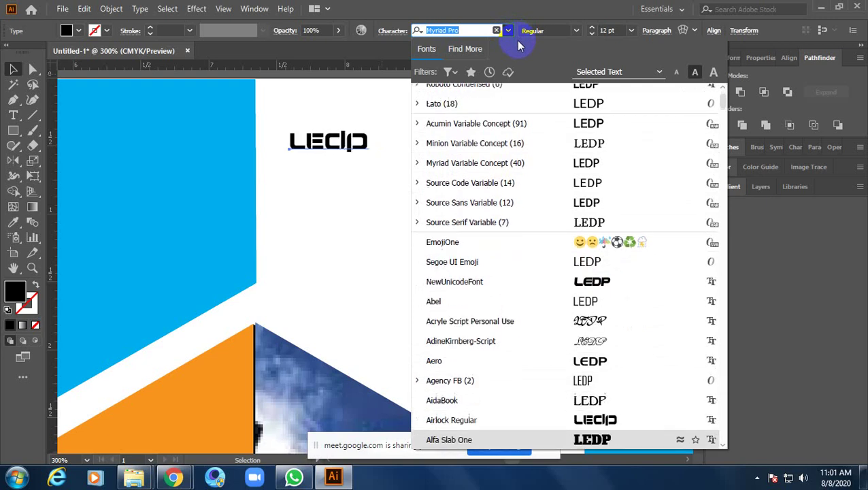
key("Up")
key("Down")
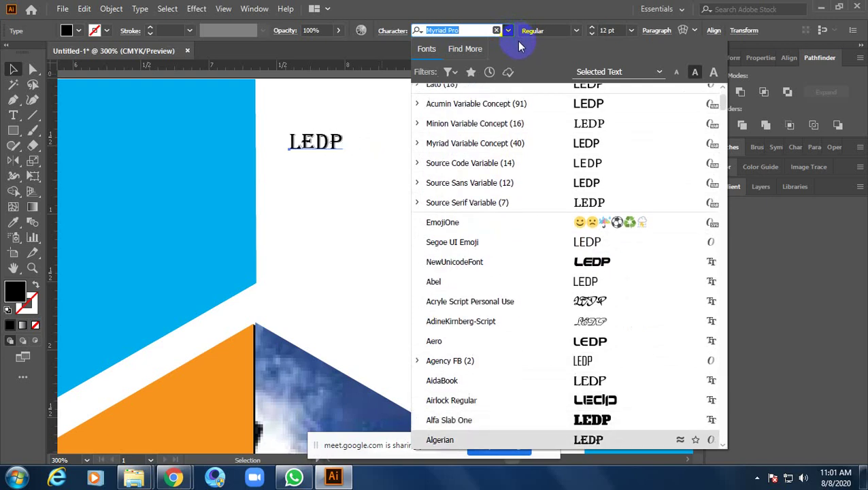
key("Down")
key("Down")
key("Down")
key("Down")
key("Down")
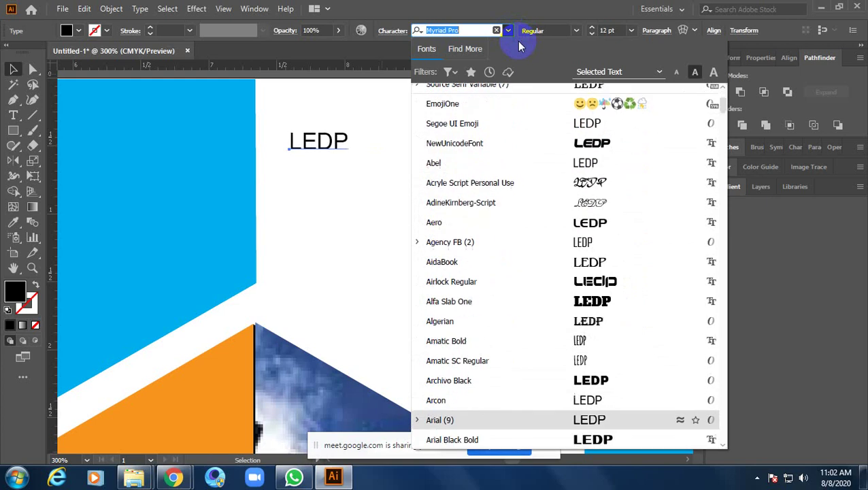
key("Down")
key("Down")
key("Down")
key("Down")
key("Down")
key("Down")
key("Down")
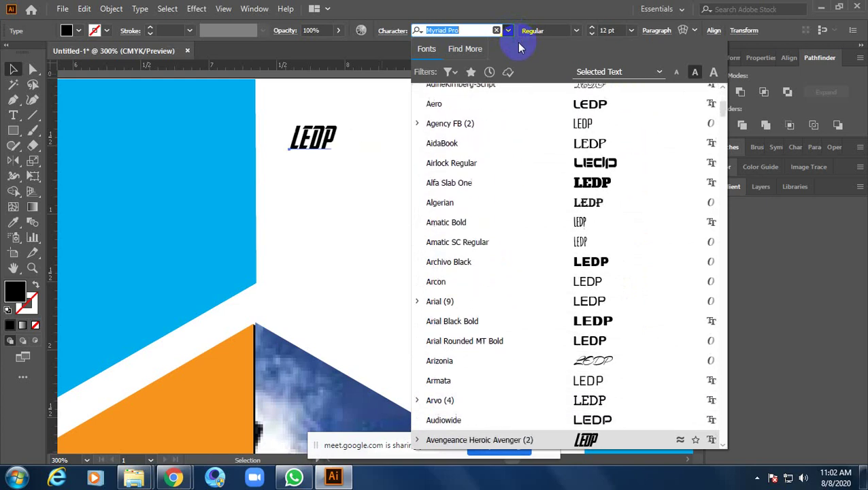
key("Down")
key("Down")
key("Down")
key("Down")
key("Up")
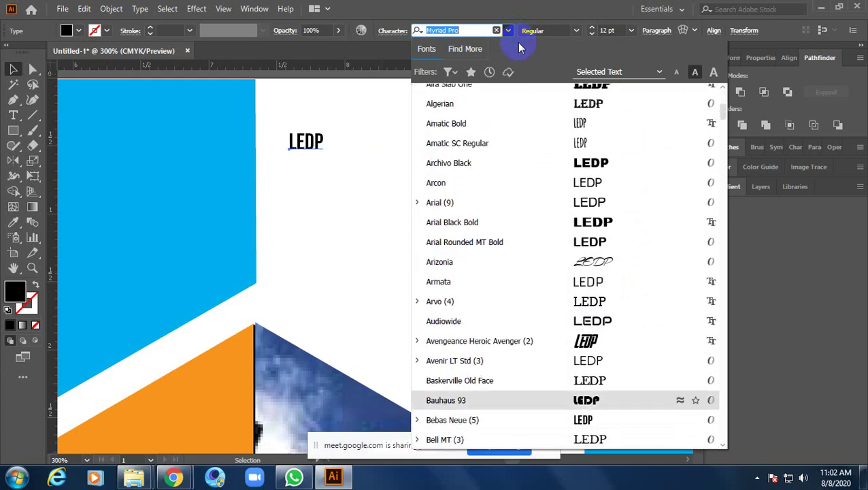
key("Down")
key("Down")
key("Down")
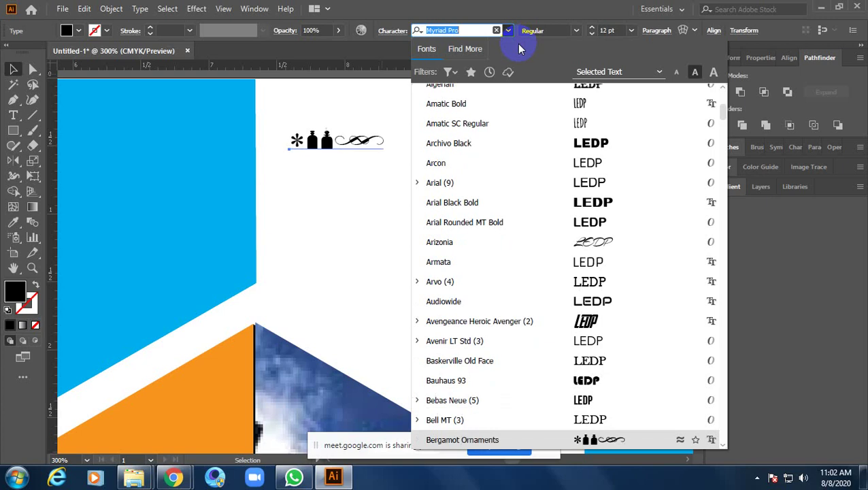
key("Down")
key("Down")
key("Down")
key("Down")
key("Down")
key("Down")
key("Down")
key("Down")
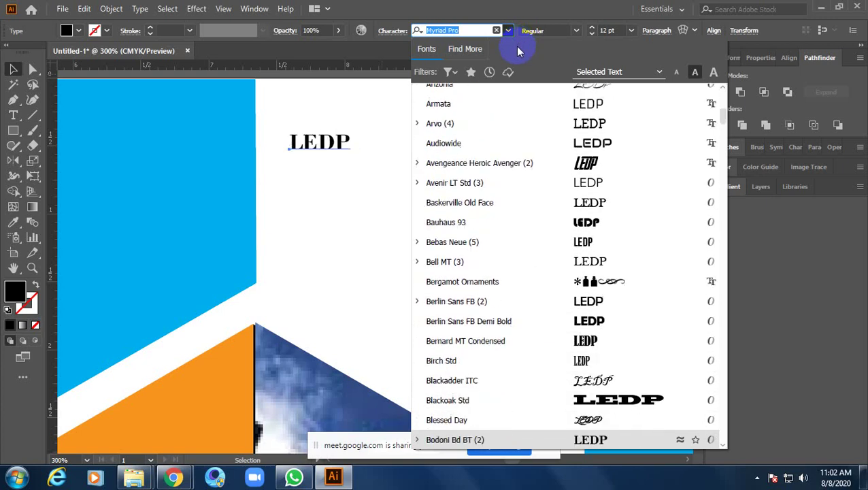
key("Down")
key("Down")
key("Down")
key("Down")
key("Down")
key("Down")
key("Down")
key("Down")
key("Down")
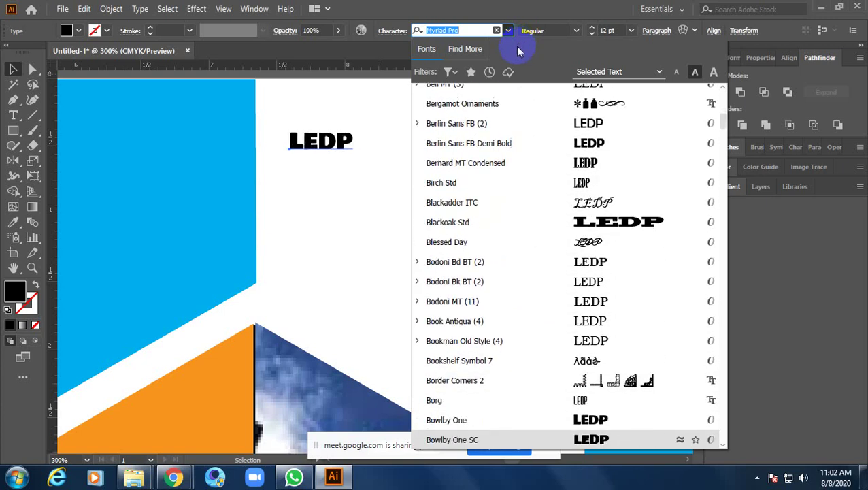
key("Down")
key("Up")
key("Down")
key("Down")
key("Down")
key("Down")
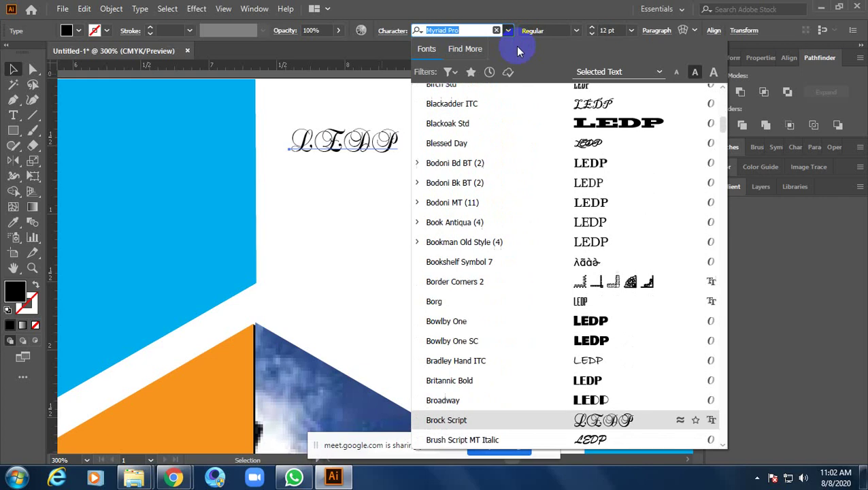
key("Down")
key("Down")
key("Down")
key("Down")
key("Down")
key("Down")
key("Down")
key("Down")
key("Down")
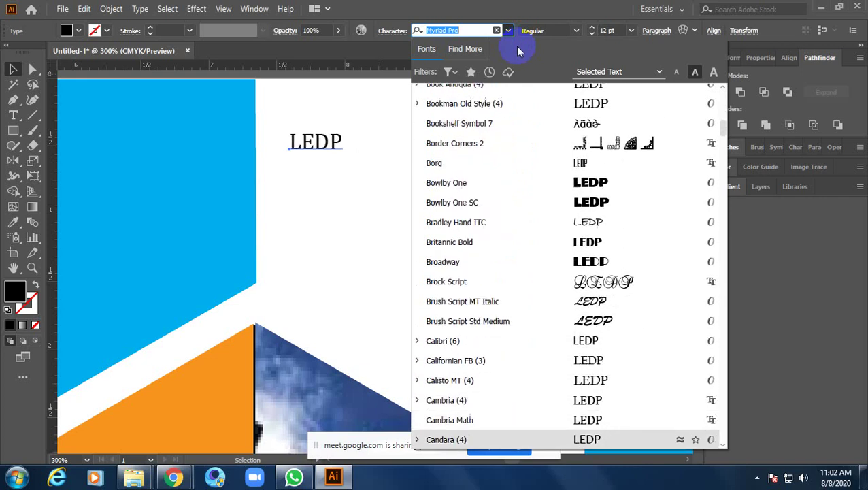
key("Down")
key("Down")
key("Down")
key("Down")
key("Down")
key("Down")
key("Down")
key("Down")
key("Down")
key("Down")
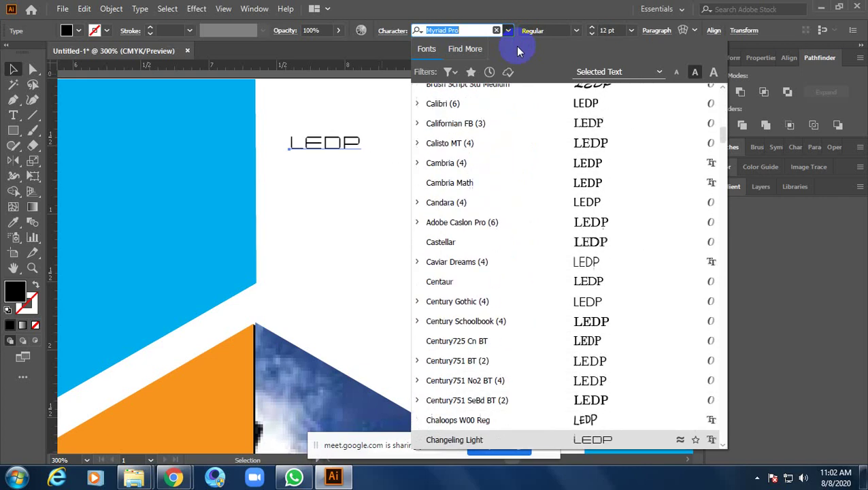
key("Down")
key("Down")
key("Down")
key("Down")
key("Down")
key("Down")
key("Down")
key("Down")
key("Down")
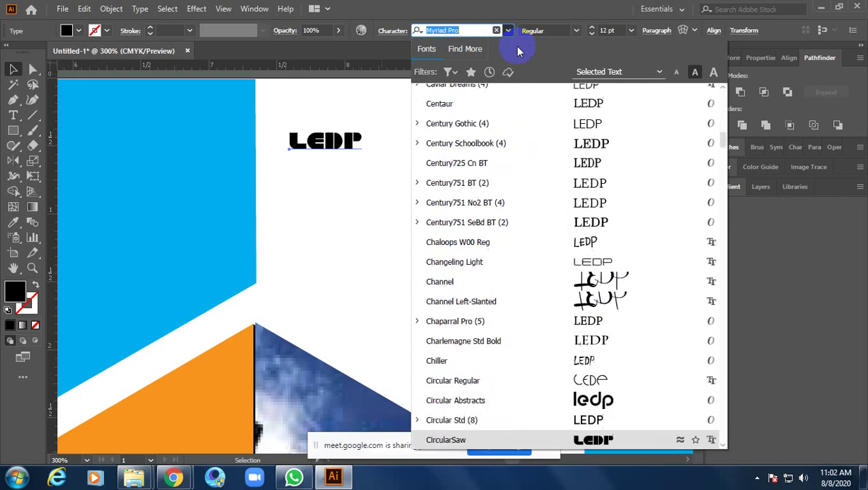
key("Down")
key("Down")
key("Down")
key("Down")
key("Down")
key("Down")
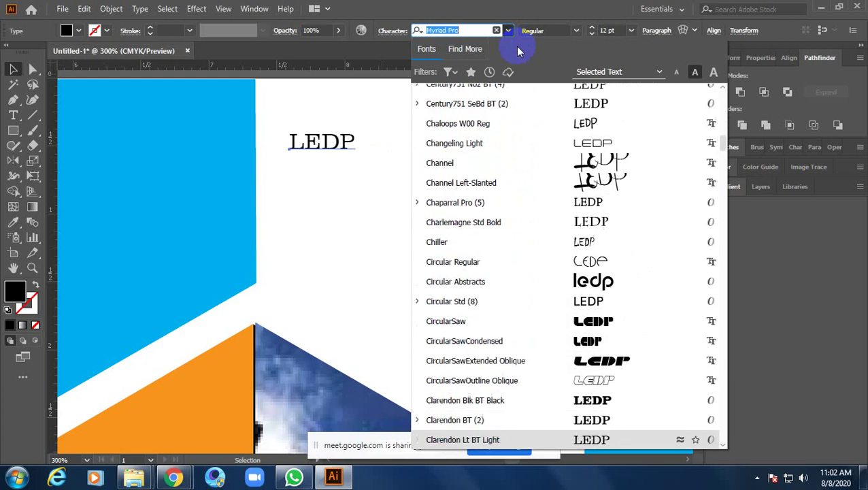
key("Down")
key("Down")
key("Down")
key("Down")
key("Down")
key("Down")
key("Down")
key("Down")
key("Down")
key("Down")
key("Down")
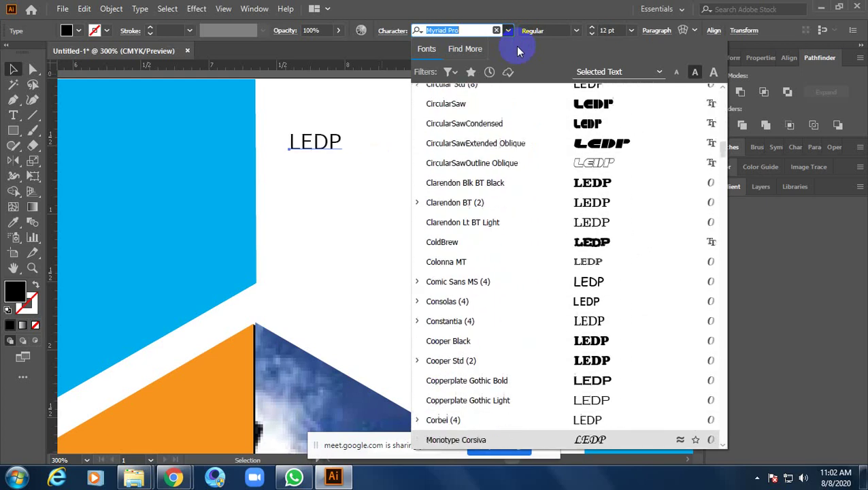
key("Down")
key("Down")
key("Down")
key("Down")
key("Down")
key("Down")
key("Down")
key("Down")
key("Down")
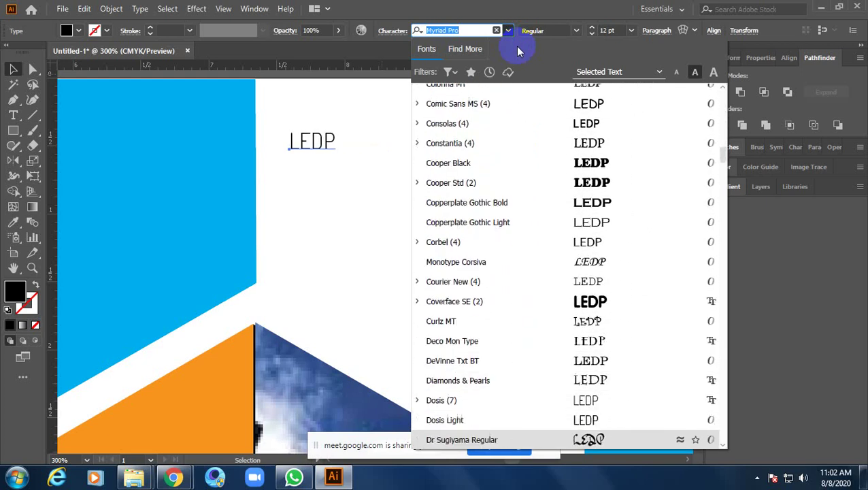
key("Down")
key("Down")
key("Down")
key("Down")
key("Down")
key("Down")
key("Down")
key("Down")
key("Down")
key("Down")
key("Down")
key("Down")
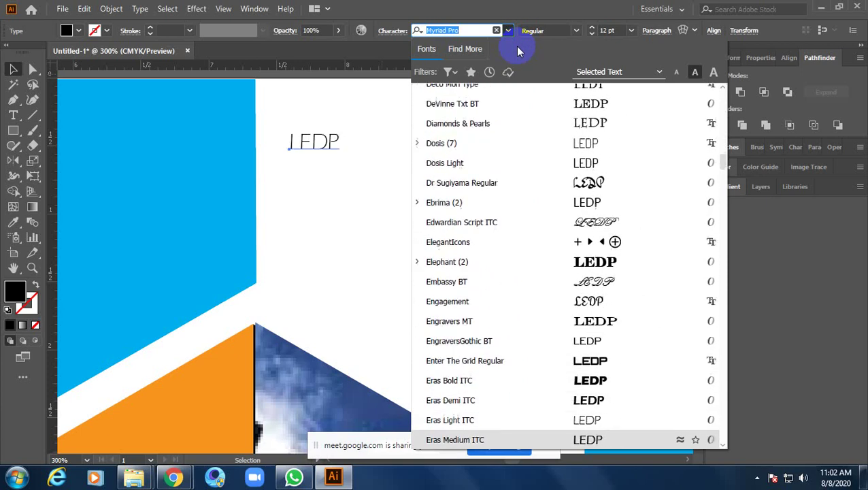
key("Down")
key("Down")
key("Down")
key("Down")
key("Down")
key("Down")
key("Down")
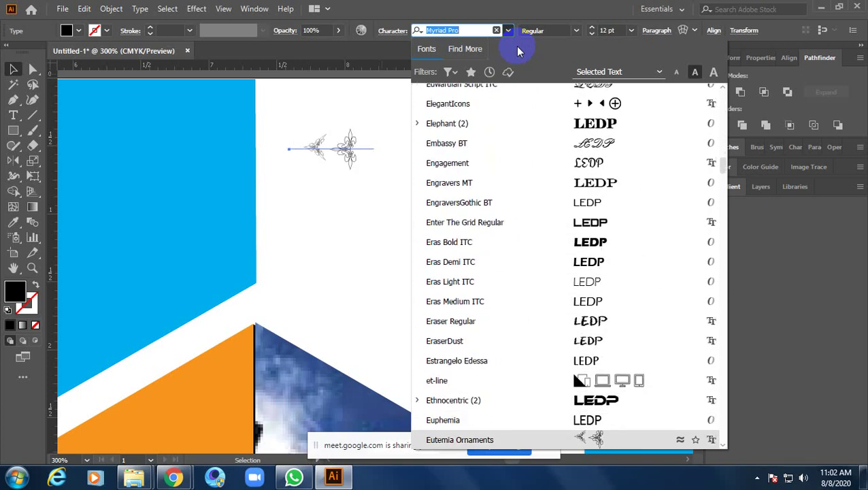
key("Up")
key("Up")
key("Up")
key("Down")
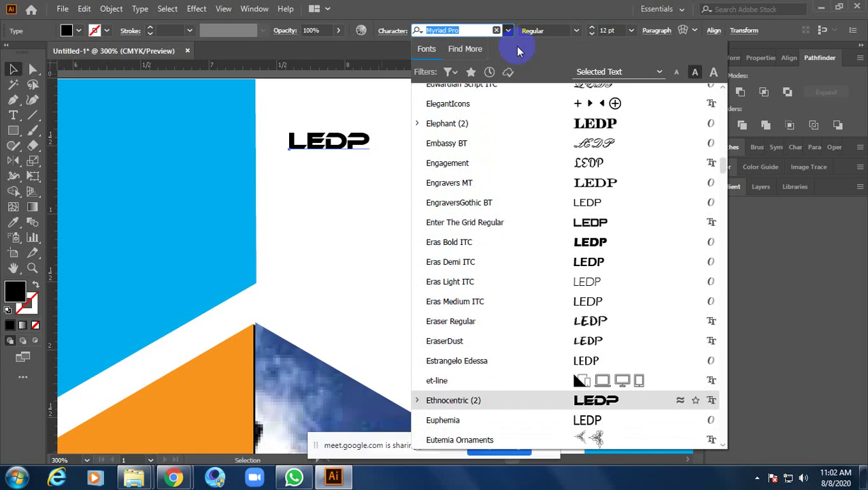
- Search the font list for 'nexa'
type("M")
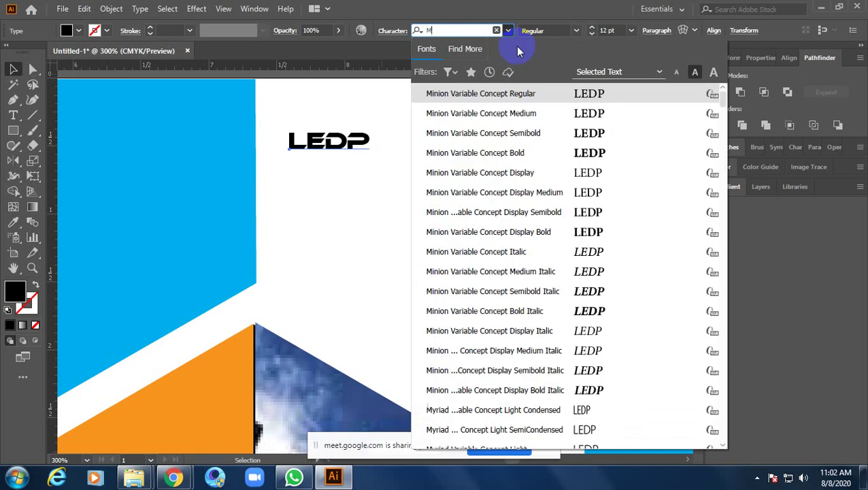
key("BackSpace")
type("n")
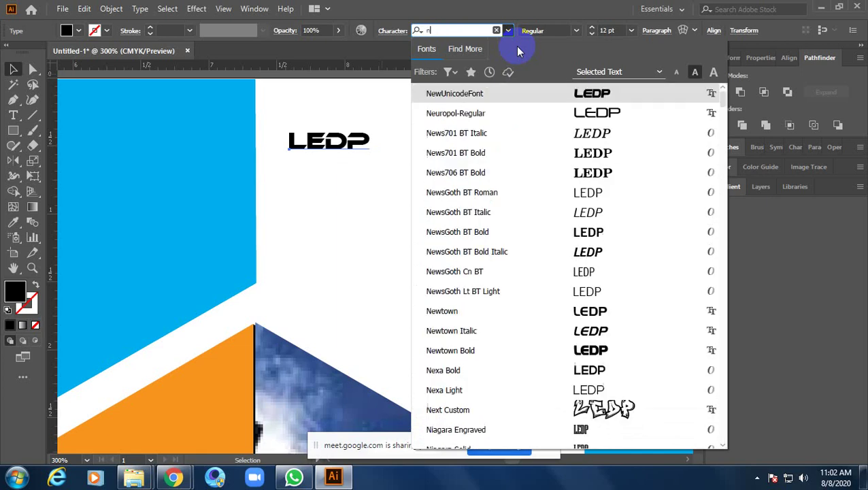
type("exa")
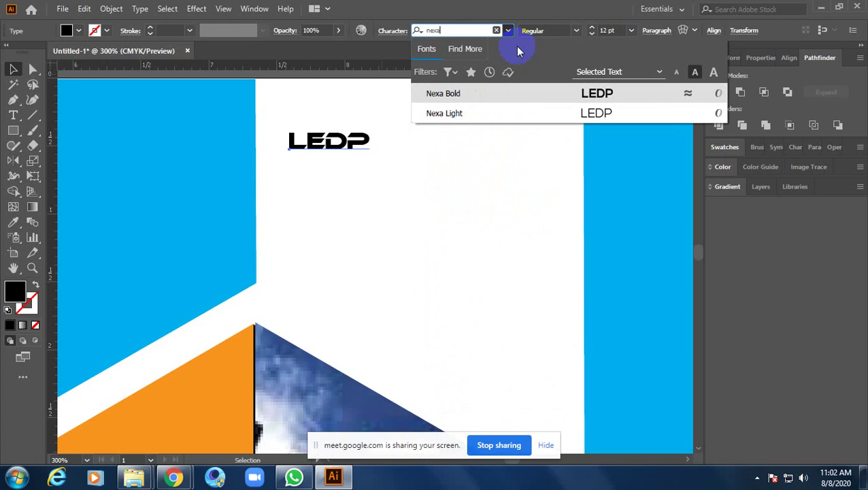
- Apply Nexa Bold to the LEDP title and zoom out
left_click(532, 93)
left_click(378, 169)
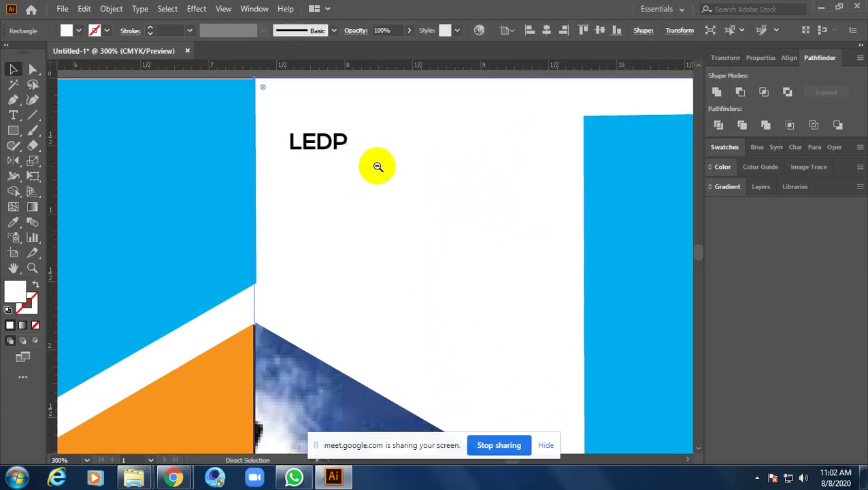
key("ctrl+minus")
- Enlarge the LEDP title and move it right across the top of the panel
left_click(266, 231)
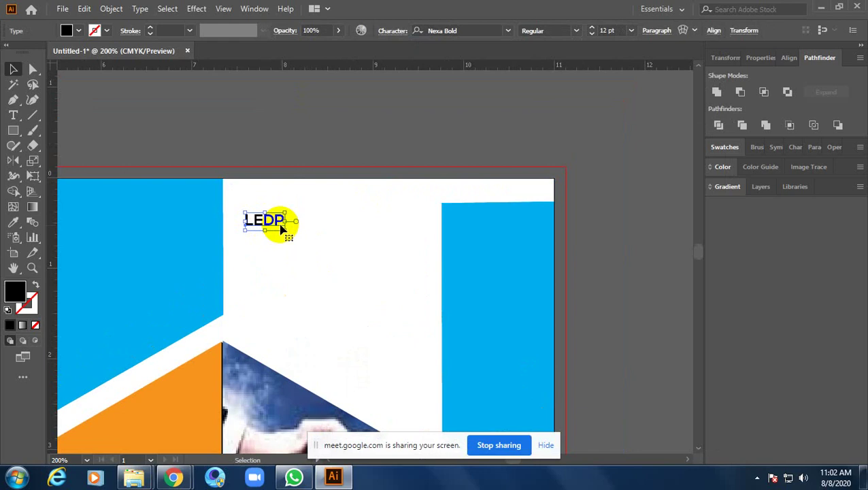
left_click_drag(283, 228, 358, 263)
left_click_drag(318, 224, 383, 232)
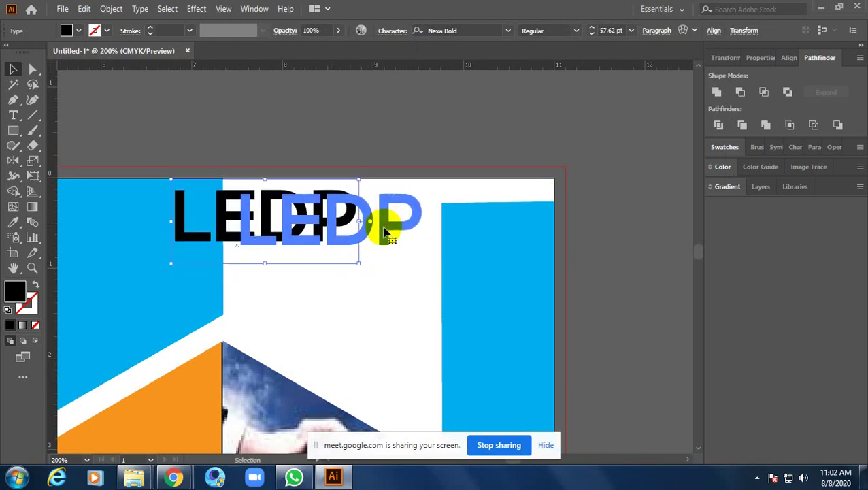
double_click(384, 233)
left_click(13, 68)
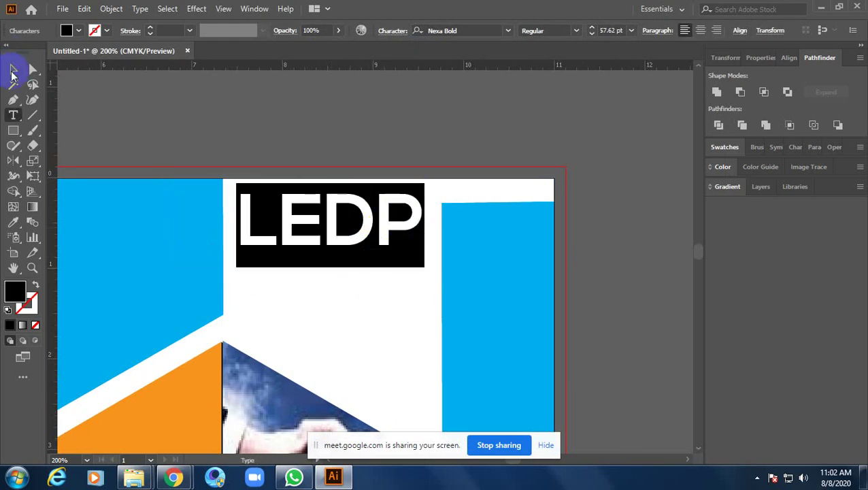
left_click(318, 130)
left_click_drag(402, 226, 390, 233)
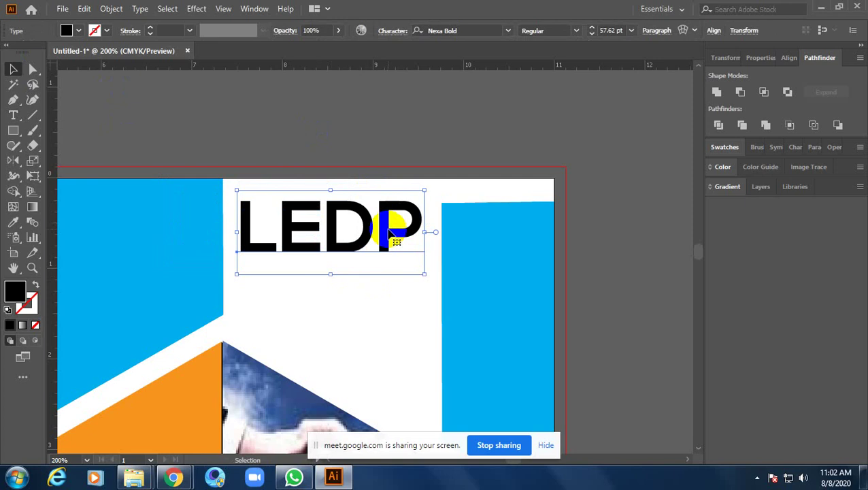
left_click_drag(424, 273, 439, 281)
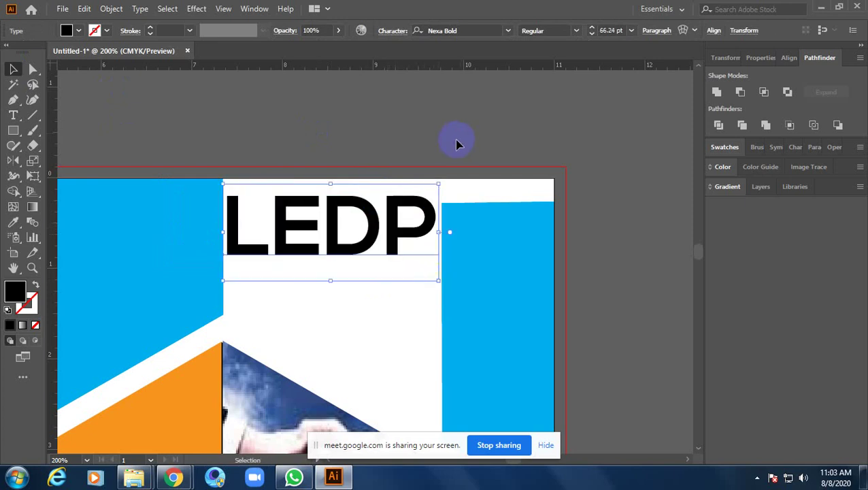
- Fine-tune the LEDP title's position and shrink it slightly to fit the panel
left_click(398, 225)
double_click(396, 230)
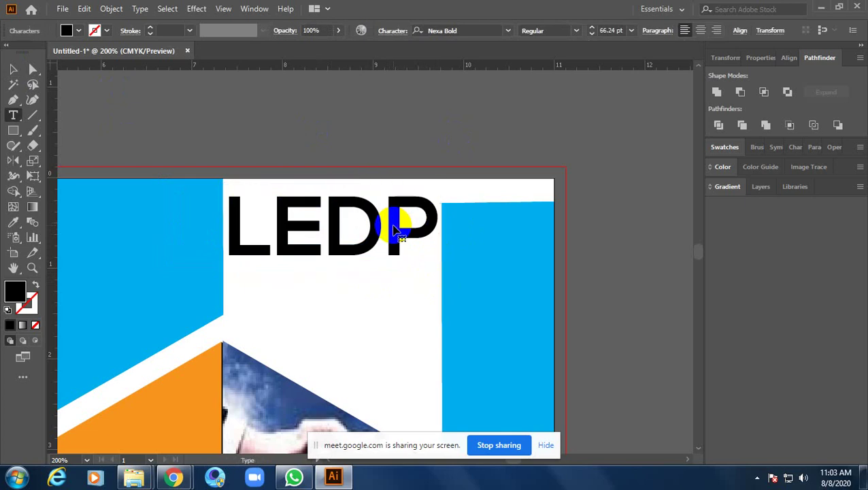
double_click(398, 228)
left_click(13, 69)
left_click(132, 100)
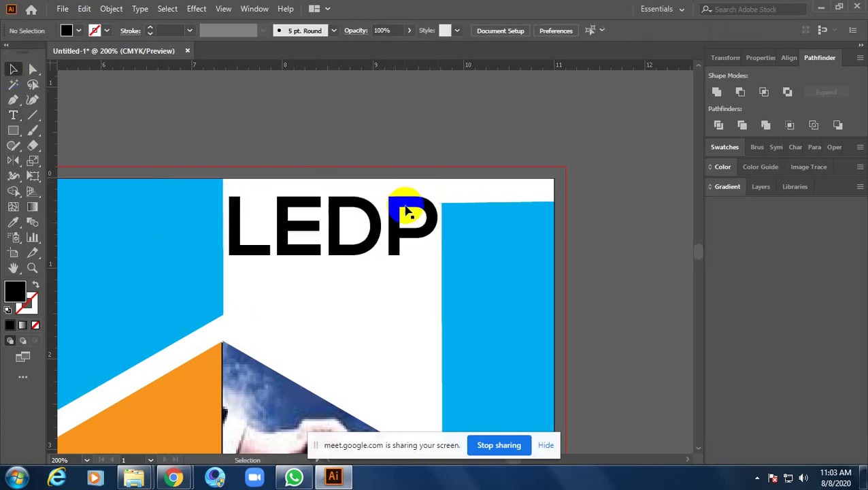
left_click(398, 226)
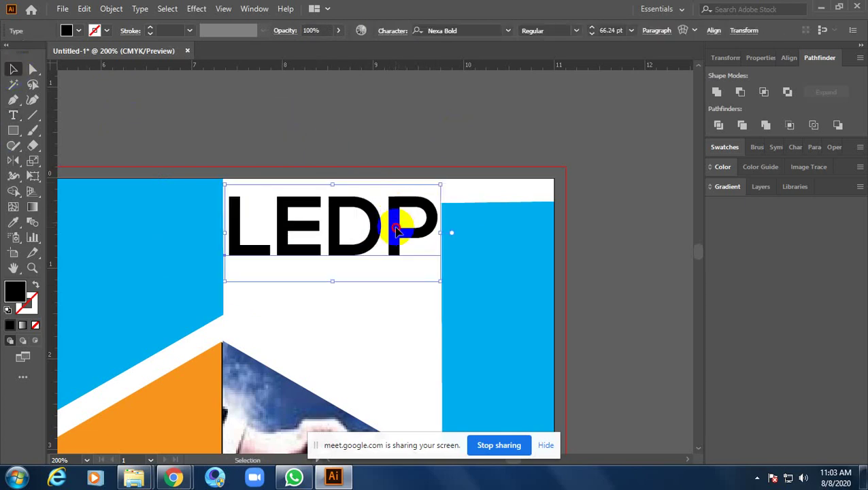
left_click_drag(398, 232, 396, 231)
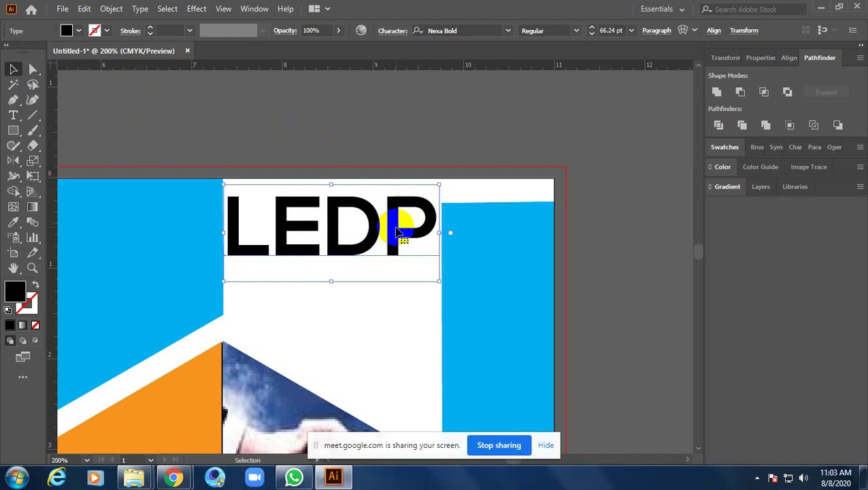
left_click(436, 277)
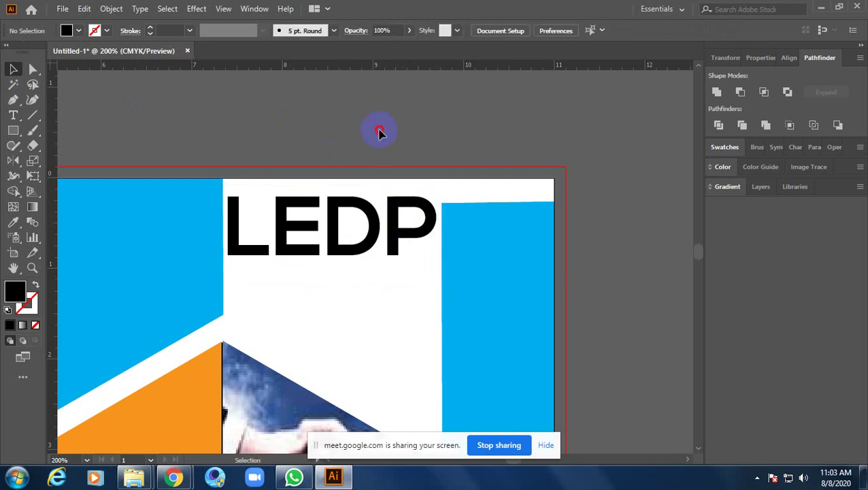
left_click(428, 261)
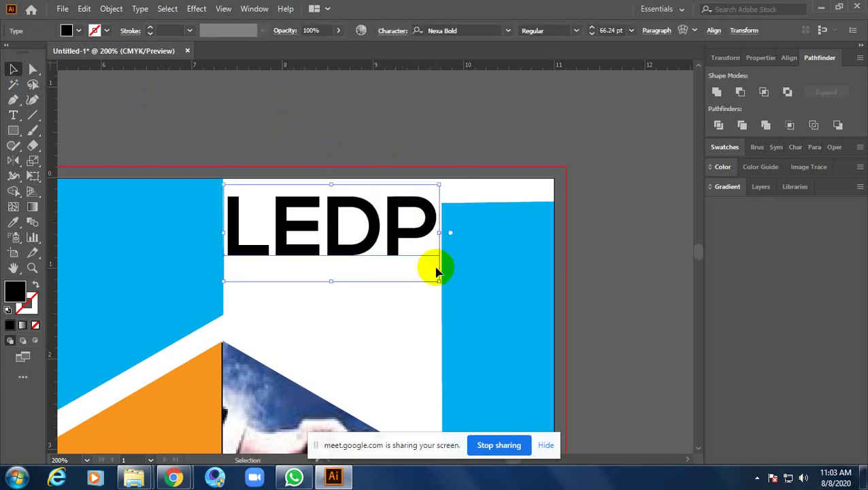
left_click_drag(439, 280, 441, 276)
mouse_move(174, 477)
left_click(157, 421)
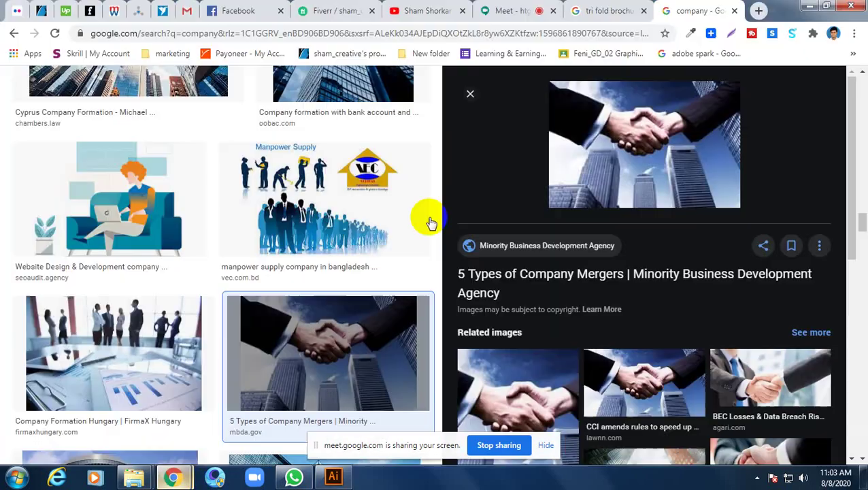
left_click(503, 10)
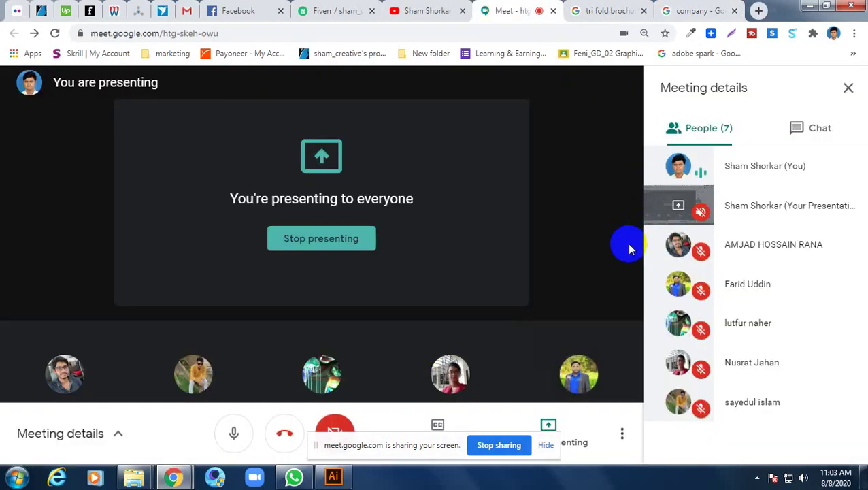
left_click(808, 6)
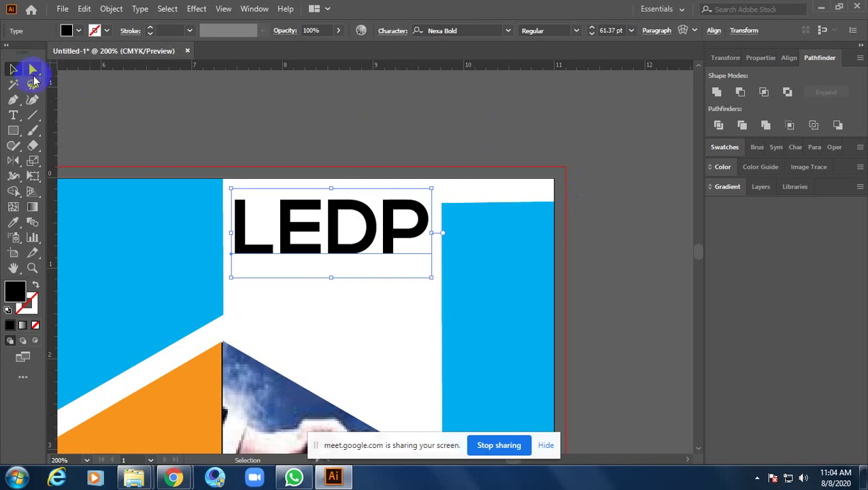
- Convert the LEDP title to outlines and clear the selection
right_click(333, 211)
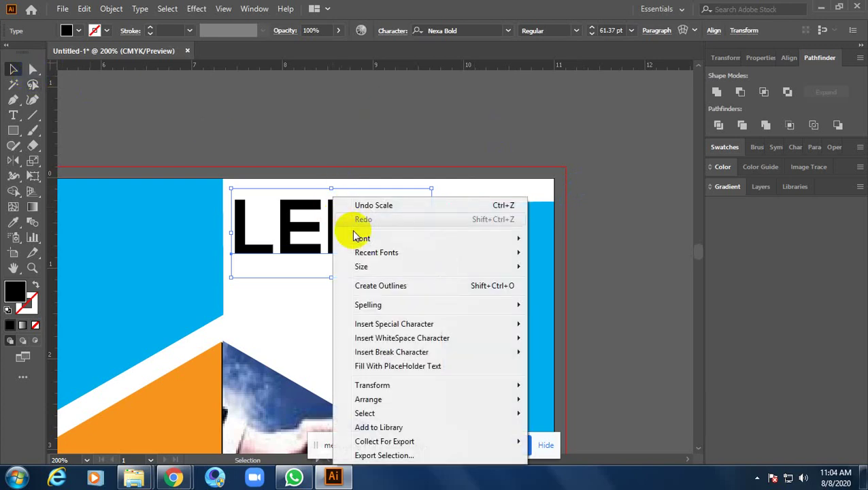
left_click(377, 285)
left_click(401, 155)
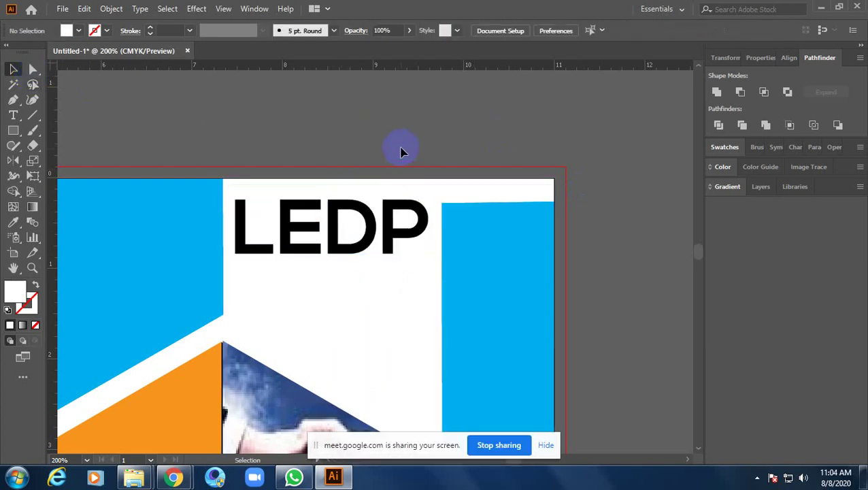
left_click(385, 225)
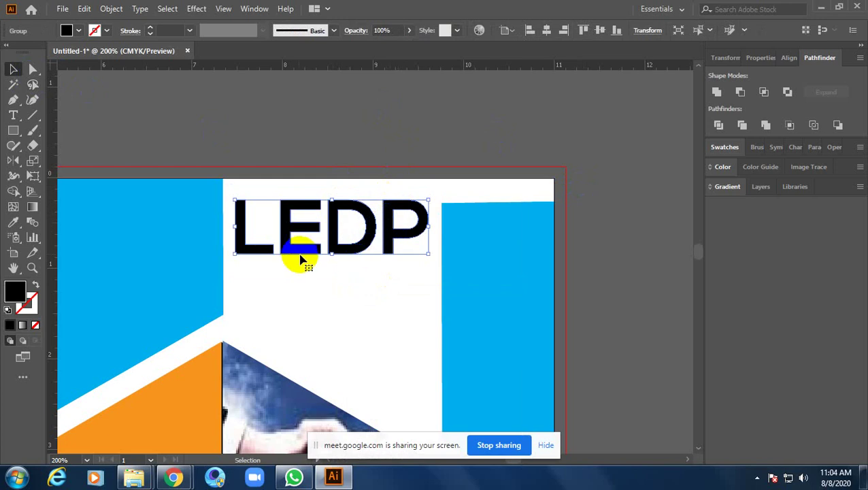
left_click(296, 292)
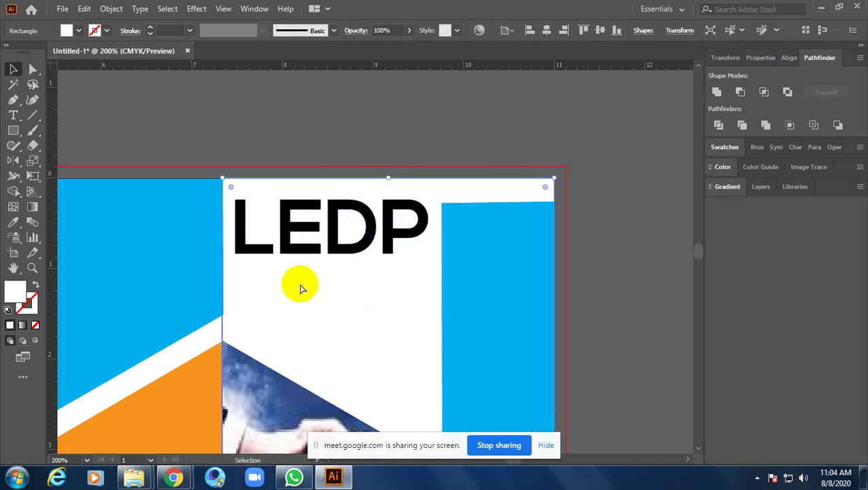
key("ctrl+shift+a")
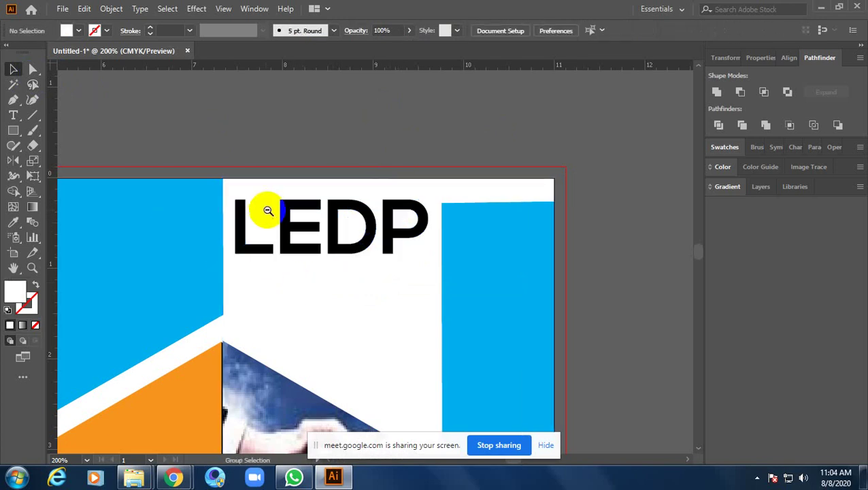
- Select the Type tool and zoom in on the LEDP title
scroll(269, 197, "up", 2)
left_click(13, 115)
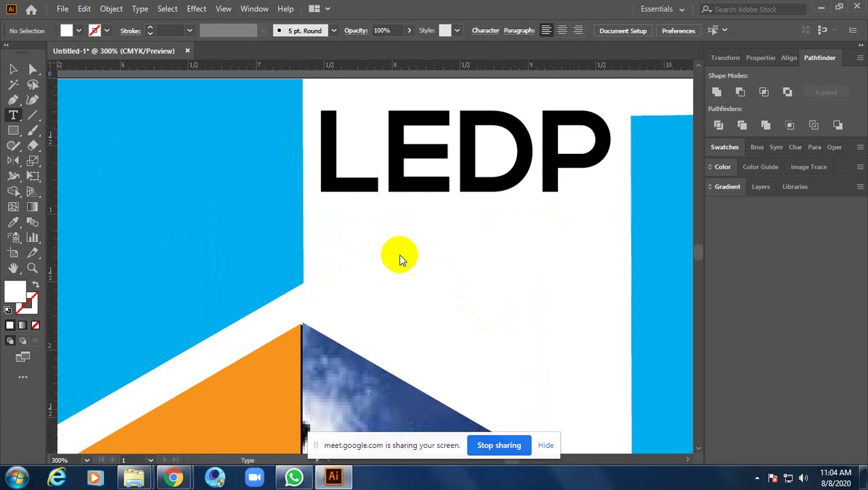
scroll(360, 207, "up", 1)
scroll(281, 202, "up", 1)
- Start a text line beneath LEDP and type 'Learning', clearing stray characters
left_click(262, 192)
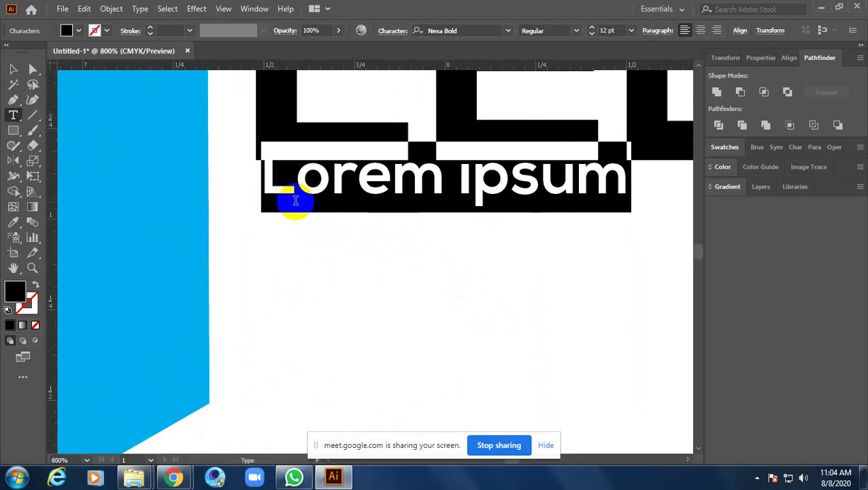
type(":Ea")
key("BackSpace")
key("BackSpace")
key("BackSpace")
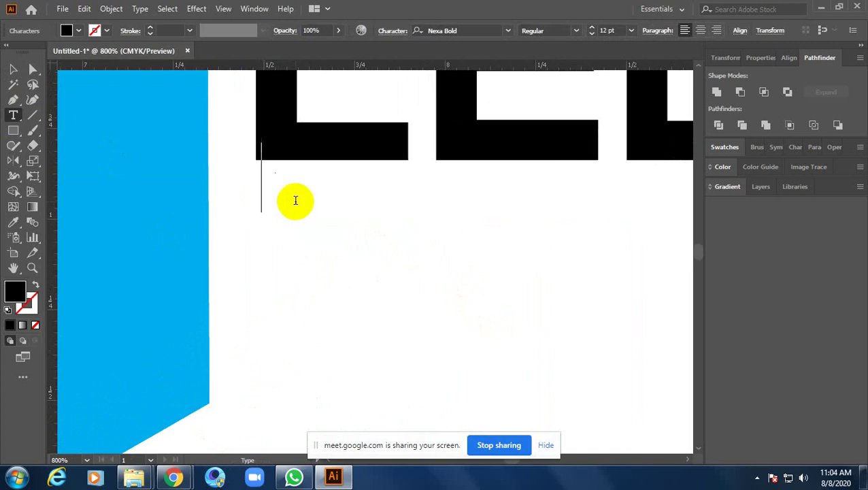
type("LE")
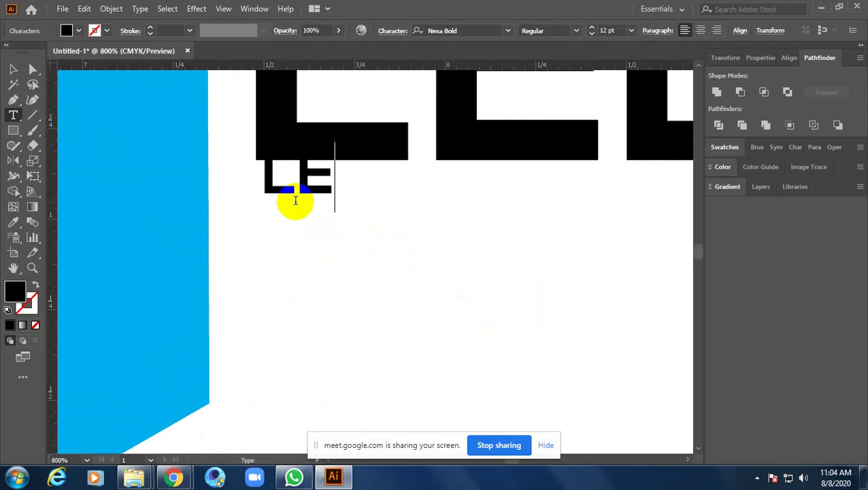
key("BackSpace")
type("ear")
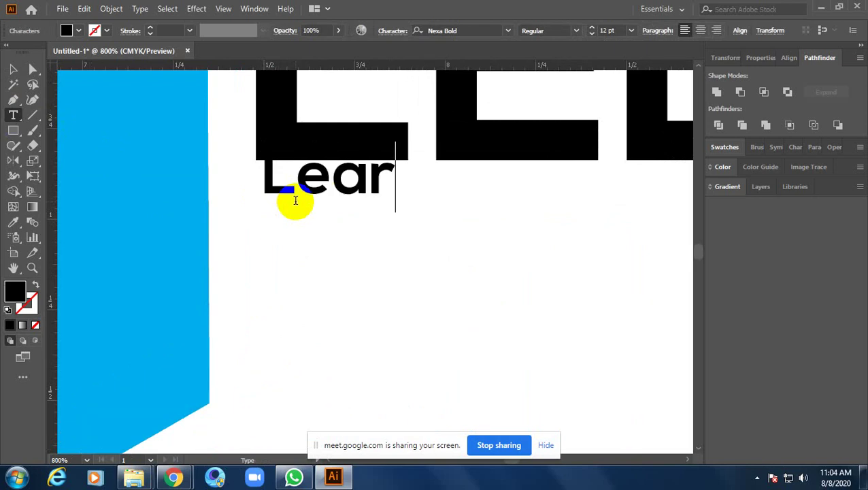
type(",")
key("BackSpace")
type("n")
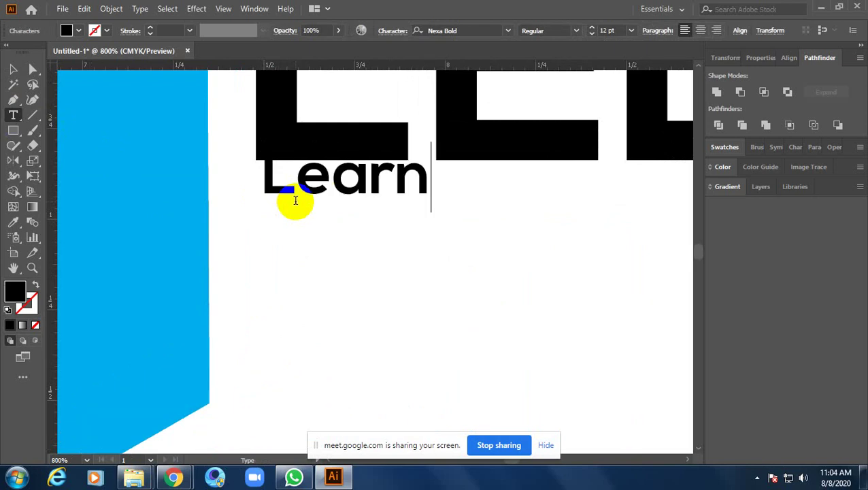
type("inf")
key("BackSpace")
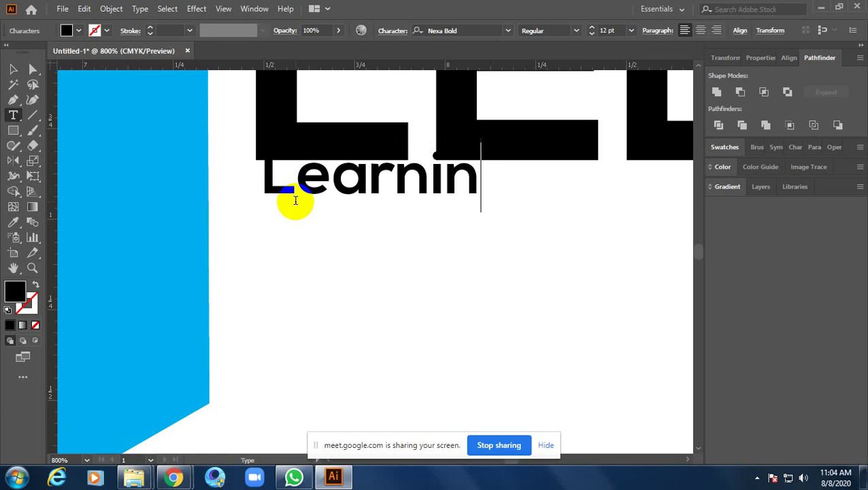
type("d")
key("BackSpace")
type("g ")
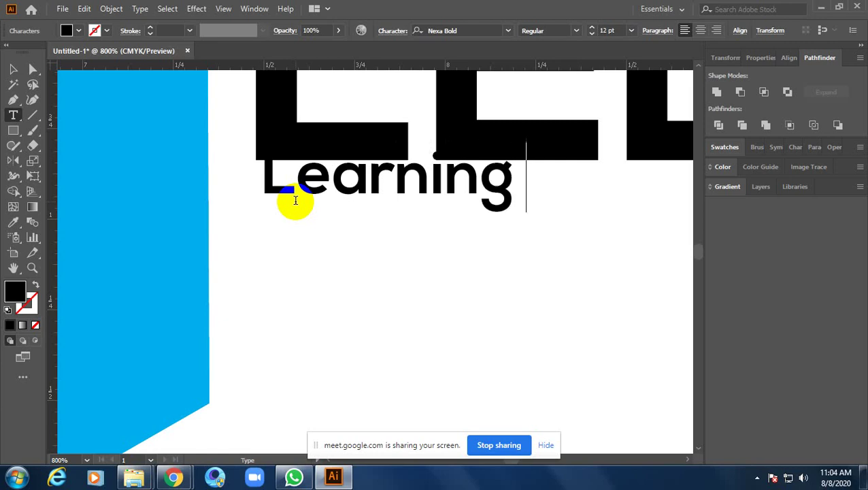
type("#")
key("BackSpace")
type("$")
key("BackSpace")
type("%")
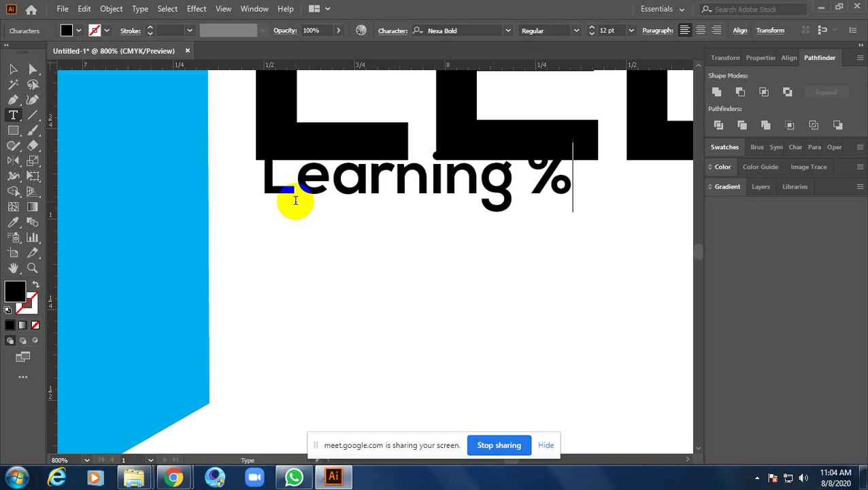
key("BackSpace")
type("^")
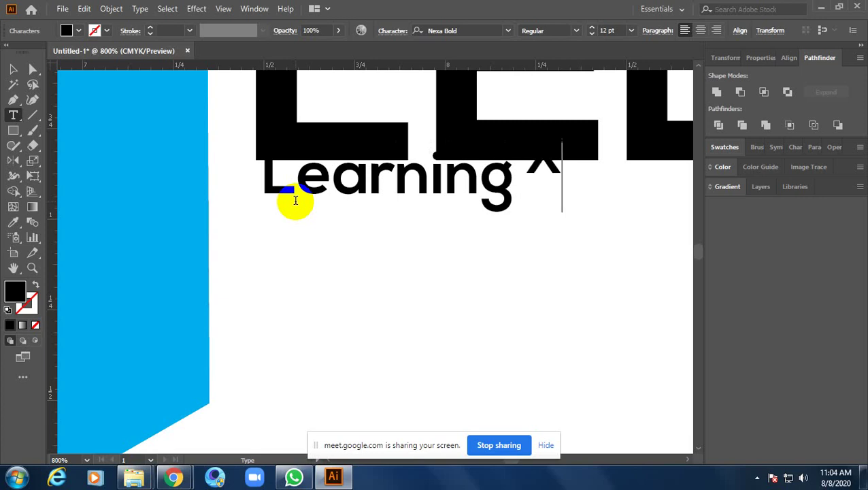
key("BackSpace")
type("%")
key("BackSpace")
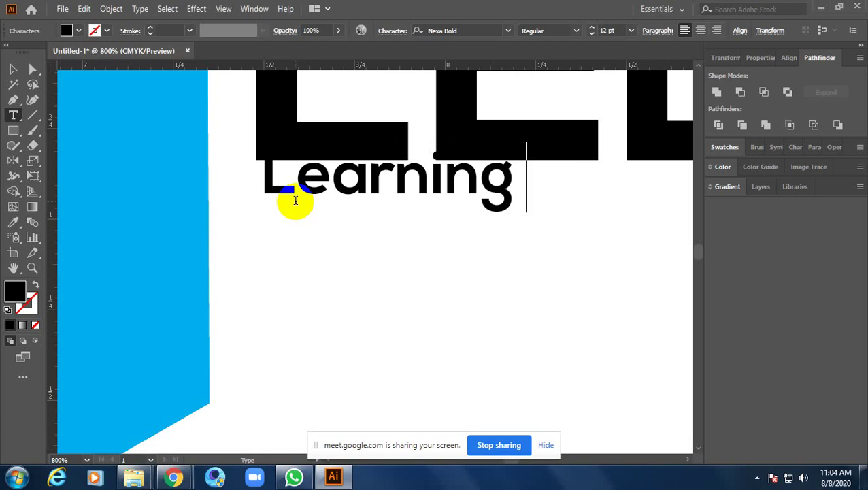
type("#")
key("BackSpace")
type("@")
key("BackSpace")
- Finish the line with 'and development project', fixing typos along the way
type("am")
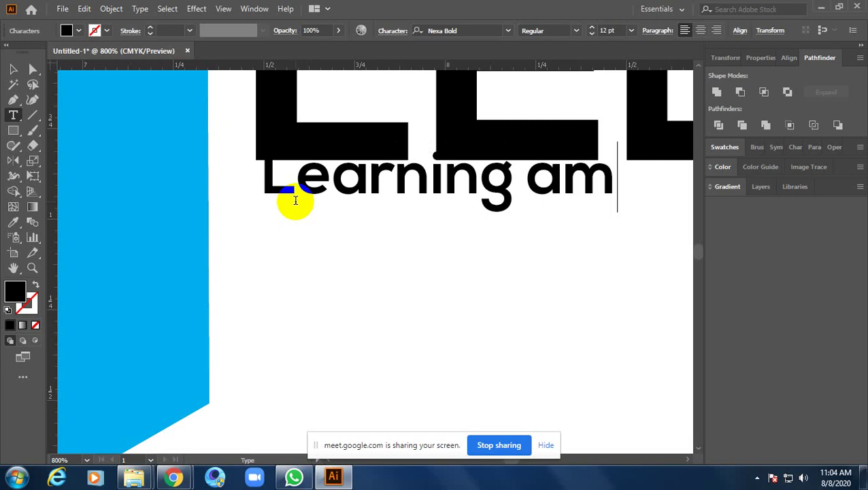
key("BackSpace")
type("m")
key("BackSpace")
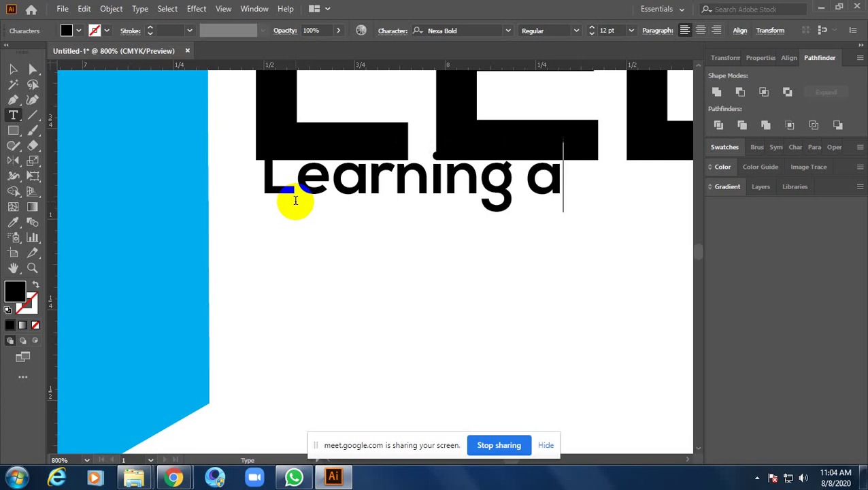
type("nd d")
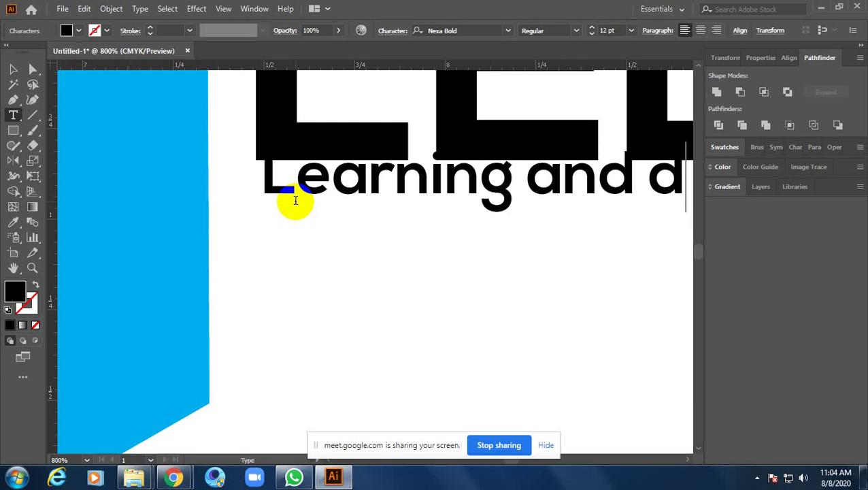
type("eb")
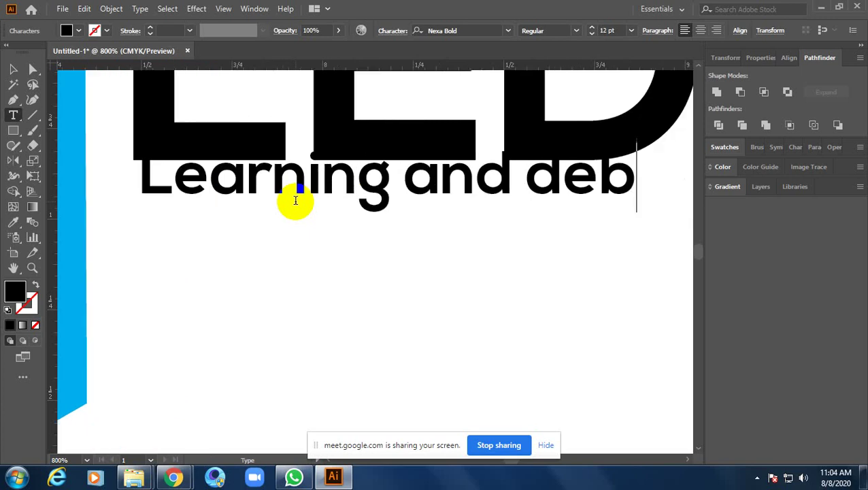
key("BackSpace")
type("ve")
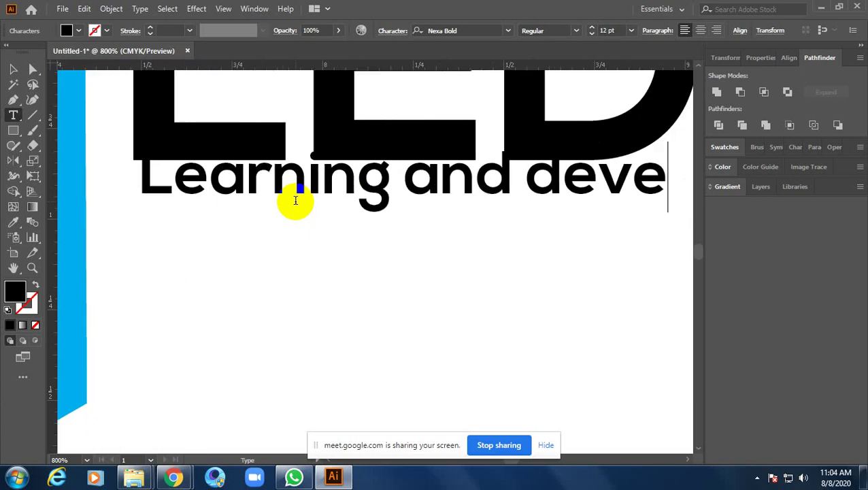
type("lopm")
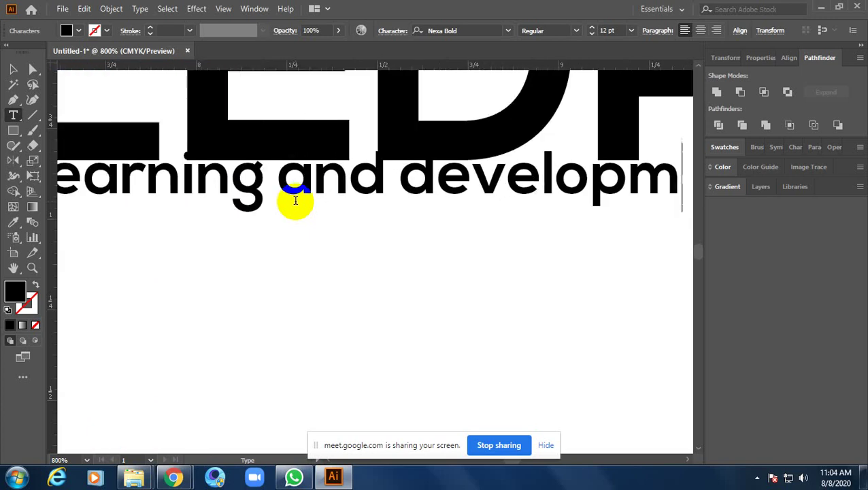
type("enr")
key("BackSpace")
type("t ")
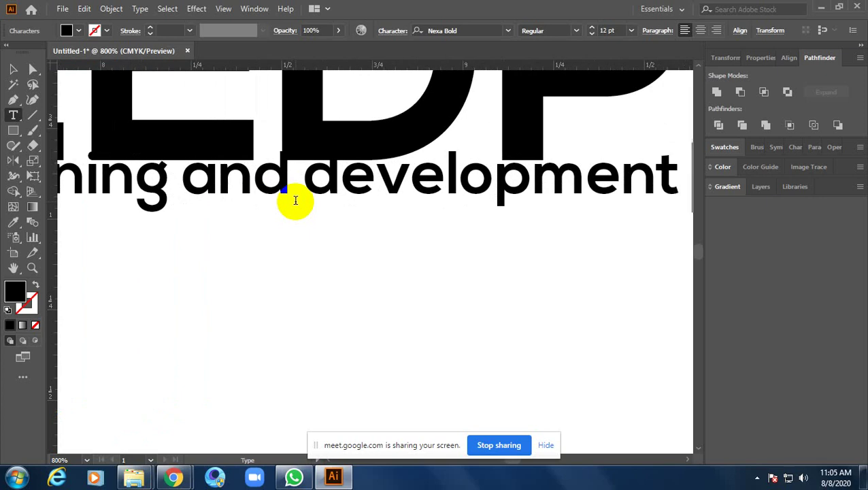
type("pr")
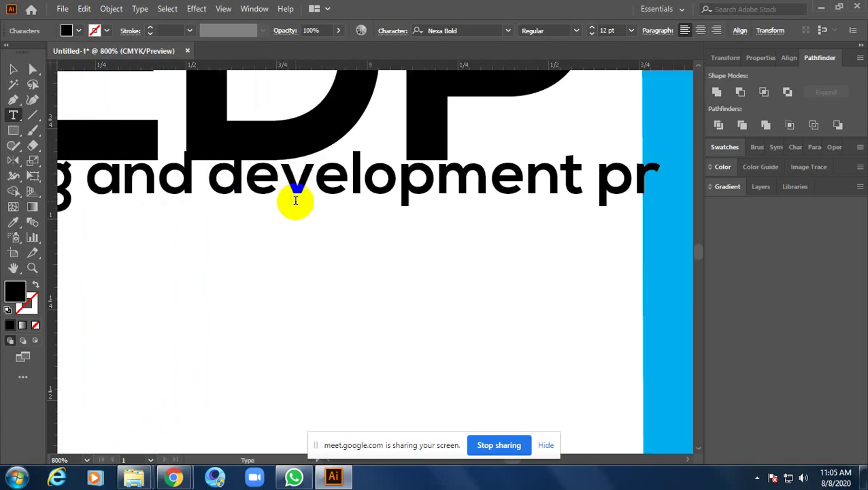
type("oje")
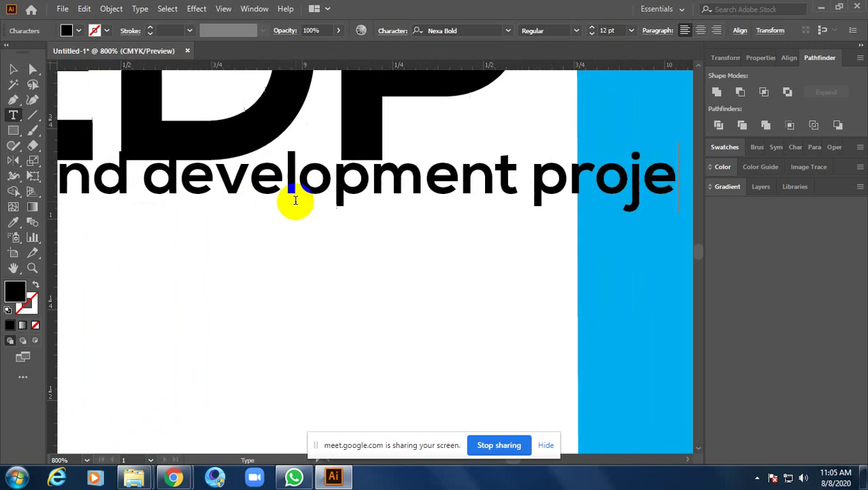
type("cr")
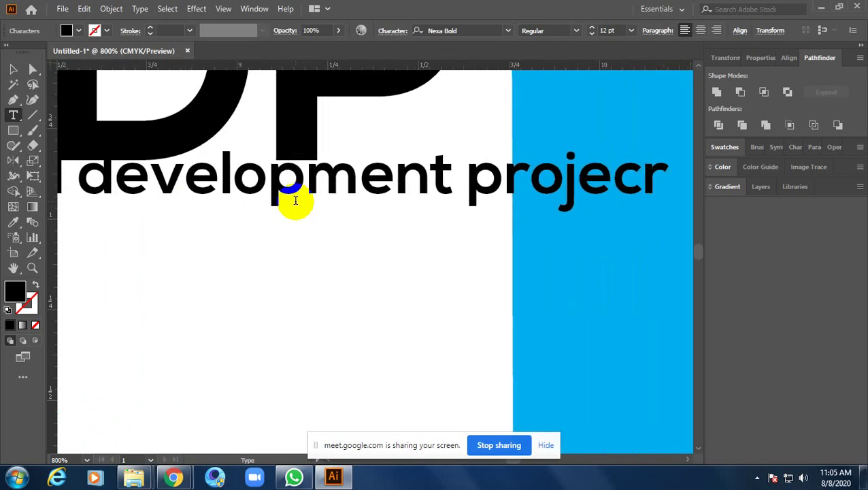
key("BackSpace")
type("t")
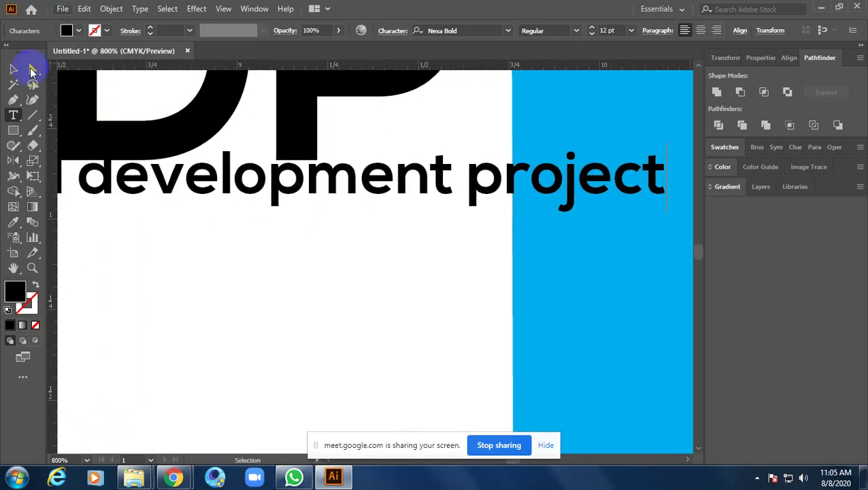
left_click(14, 69)
- Set the subtitle's font size to 9.5 pt after trying 8 and 10 pt
scroll(465, 193, "down", 4)
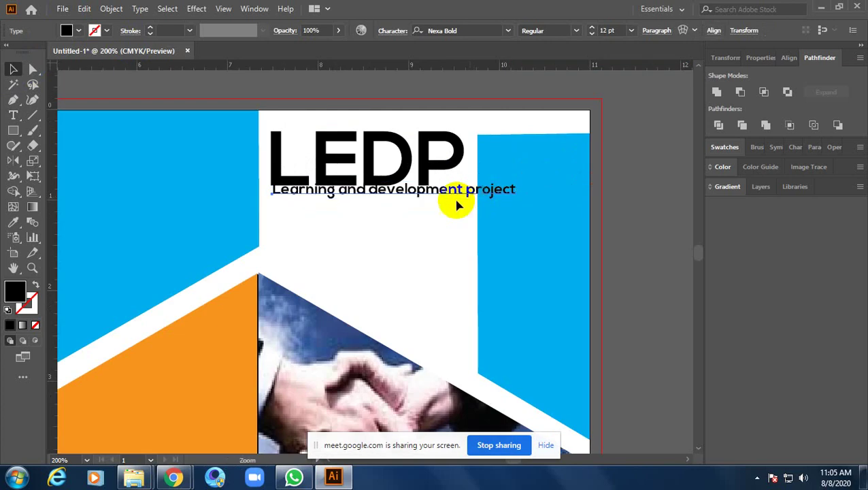
key("Left")
key("Left")
key("Left")
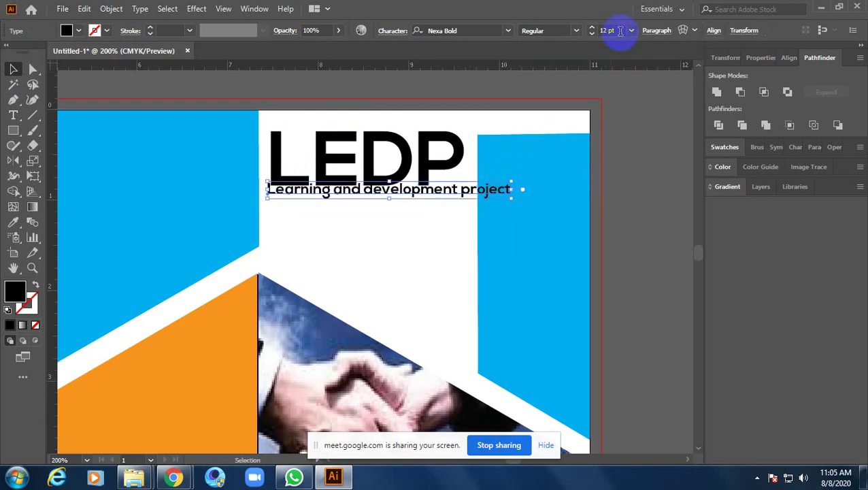
left_click(620, 30)
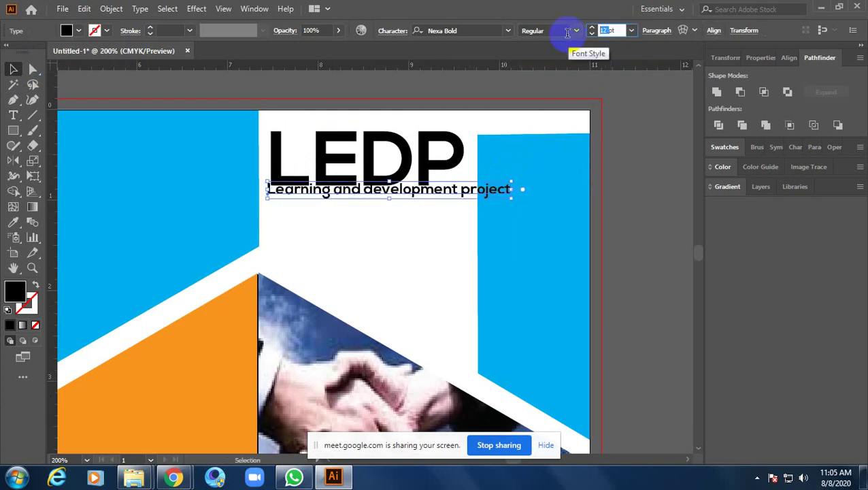
type("8")
key("Return")
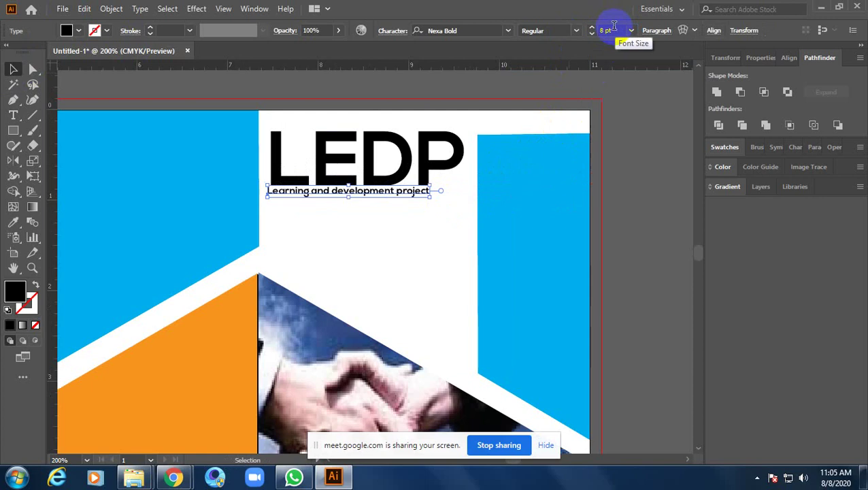
left_click(607, 30)
type("10")
key("Return")
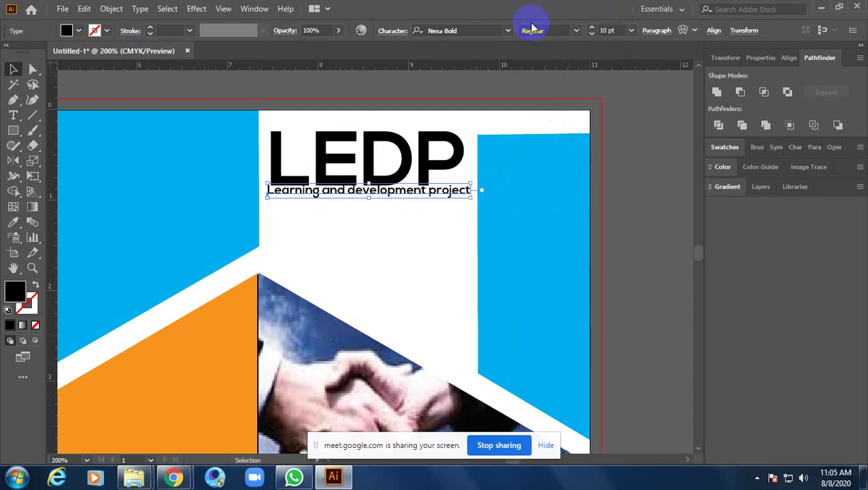
left_click(618, 30)
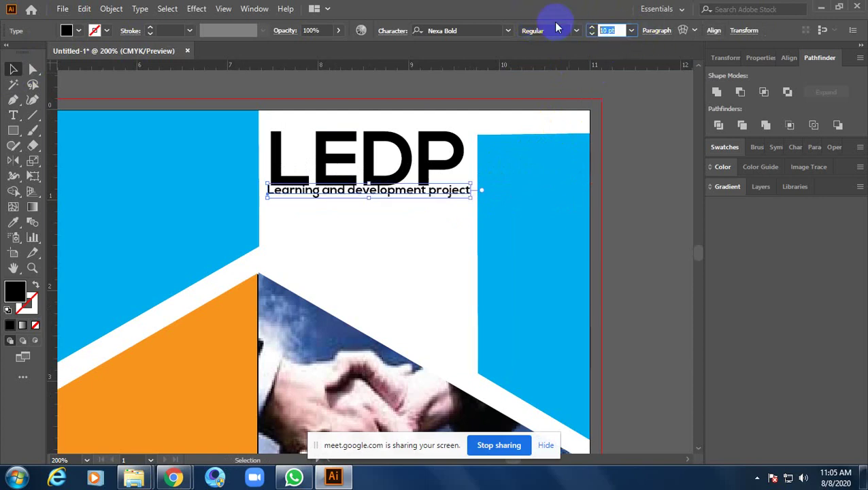
type("9.5")
key("Return")
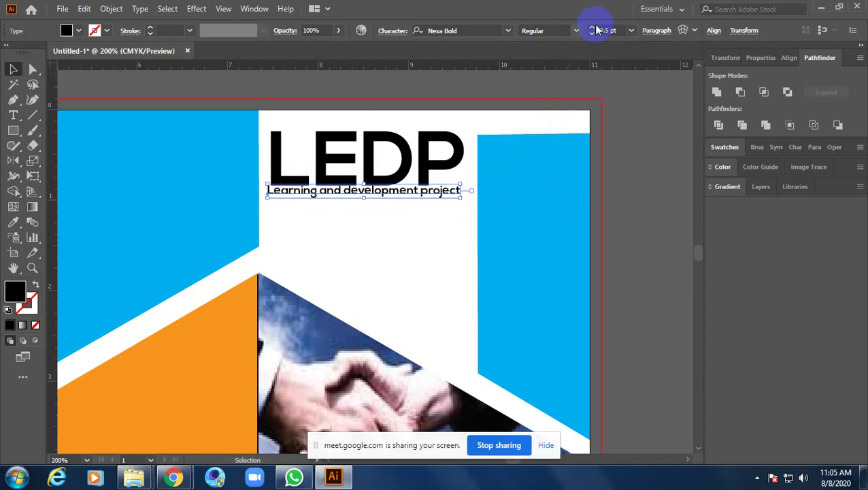
left_click(615, 30)
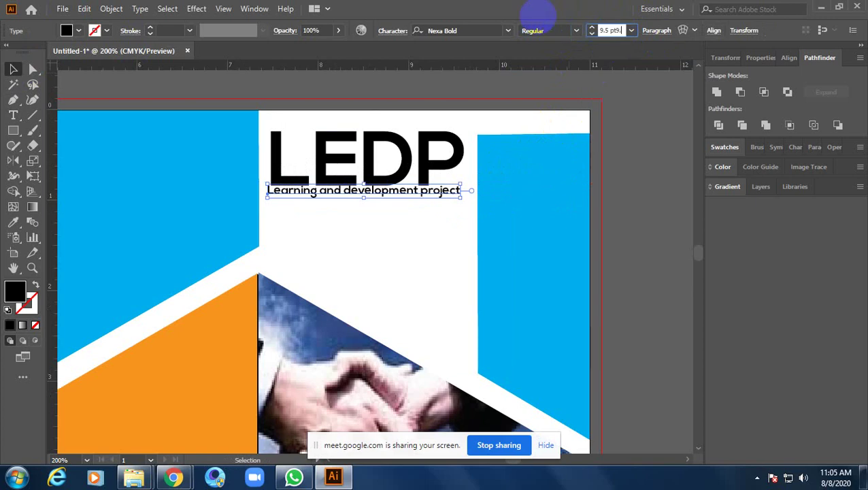
- Nudge the tagline down and right beneath LEDP, then deselect it
left_click(612, 153)
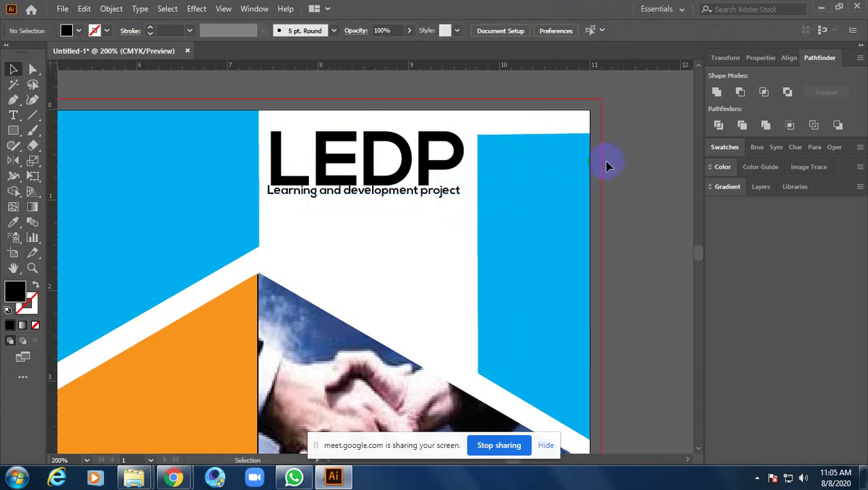
left_click(505, 204)
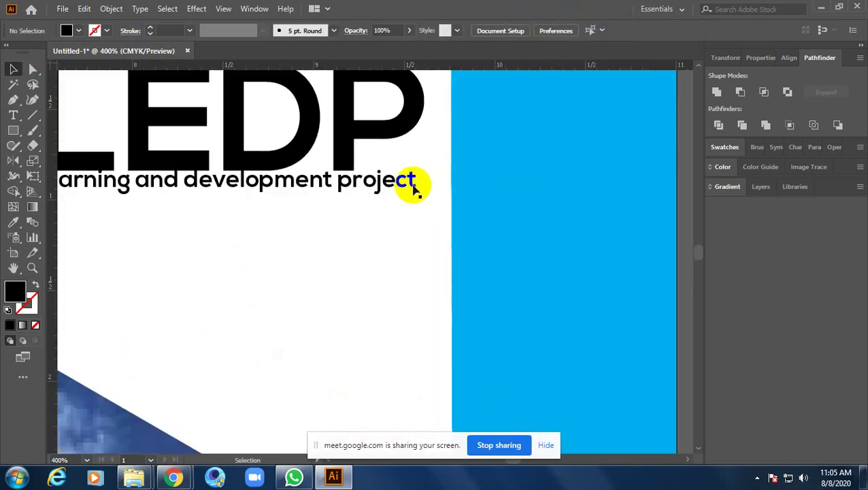
left_click(401, 180)
key("Right")
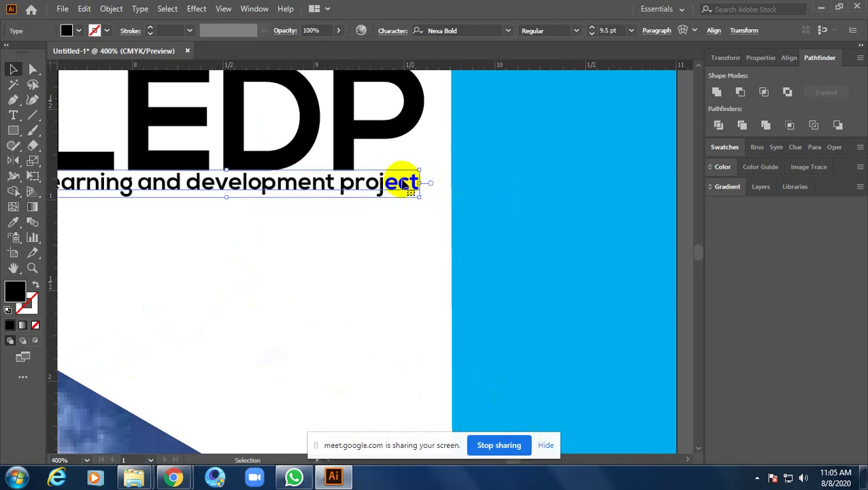
key("Down")
key("Down")
key("Down")
left_click(371, 225)
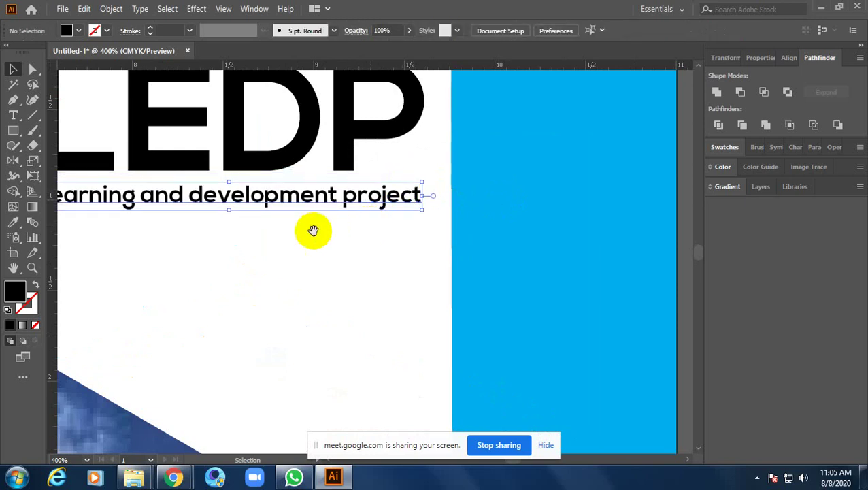
scroll(408, 235, "left", 3)
- Align the LEDP title and the tagline with each other using the Align panel
left_click(435, 232, "ctrl+alt")
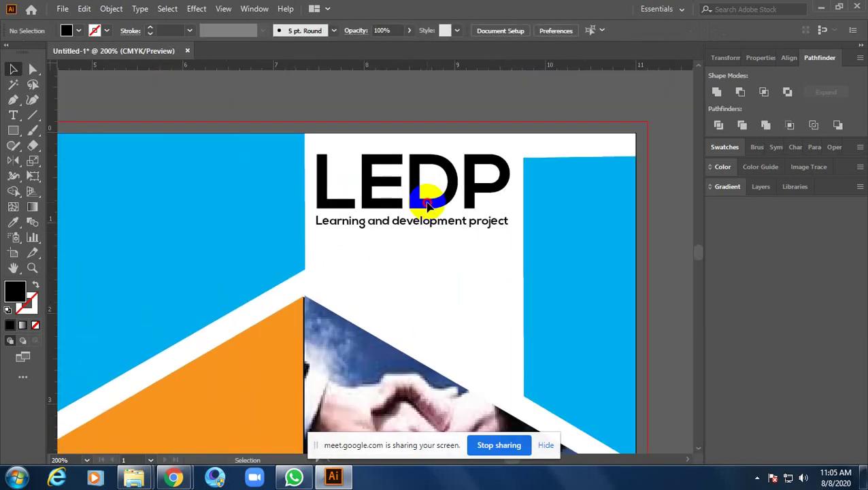
left_click(427, 204)
left_click(430, 223)
right_click(430, 224)
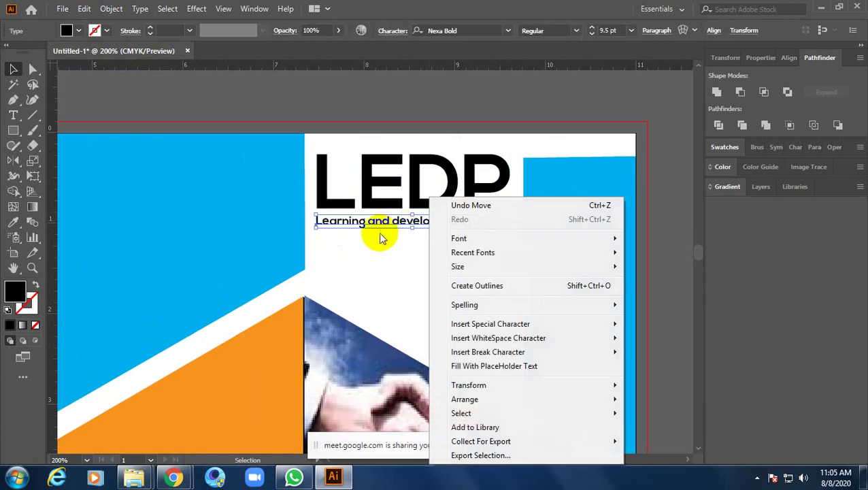
left_click(342, 213)
left_click(340, 207)
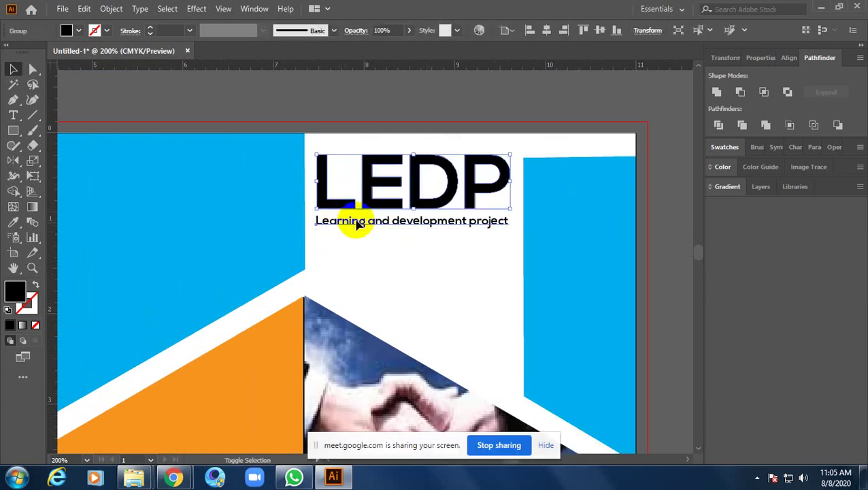
left_click(354, 223, "shift")
left_click(771, 60)
left_click(791, 58)
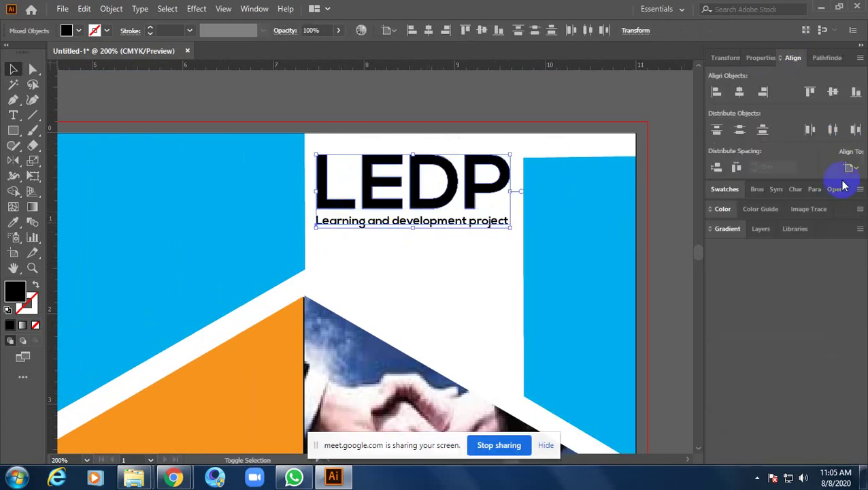
left_click(848, 168)
left_click(814, 182)
left_click(740, 91)
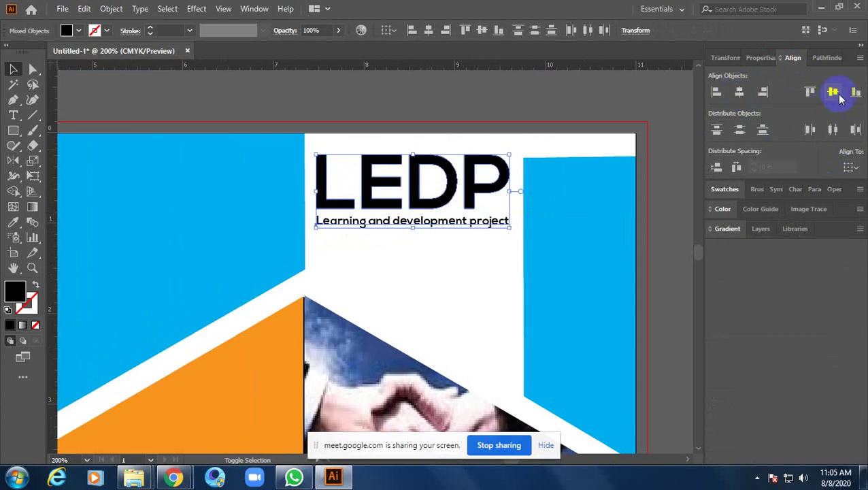
left_click(489, 166)
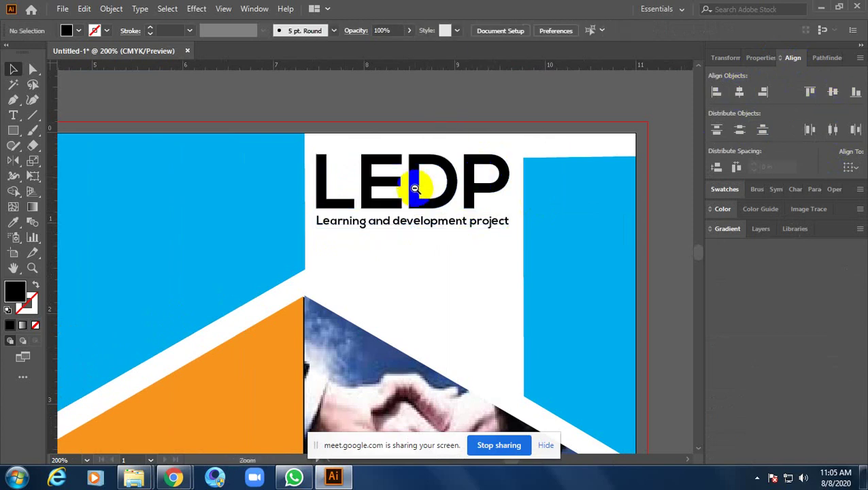
- Convert the tagline text beneath LEDP to outlines
scroll(416, 192, "up", 3)
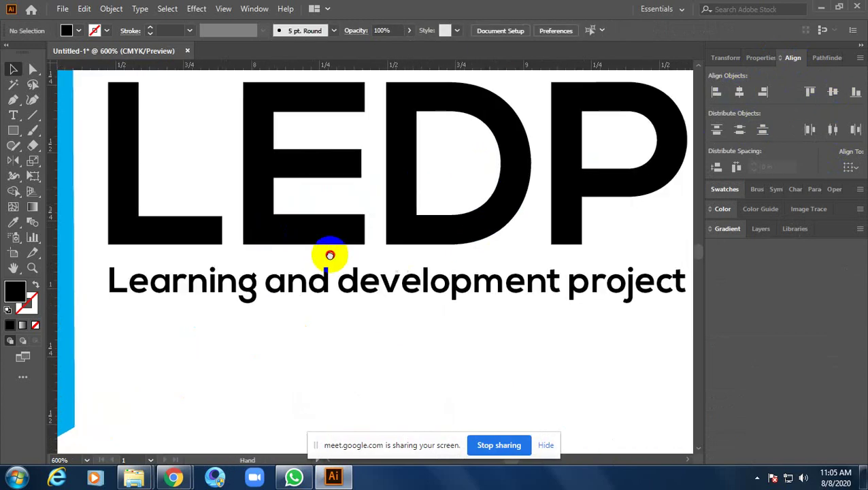
scroll(329, 252, "right", 3)
left_click(446, 286)
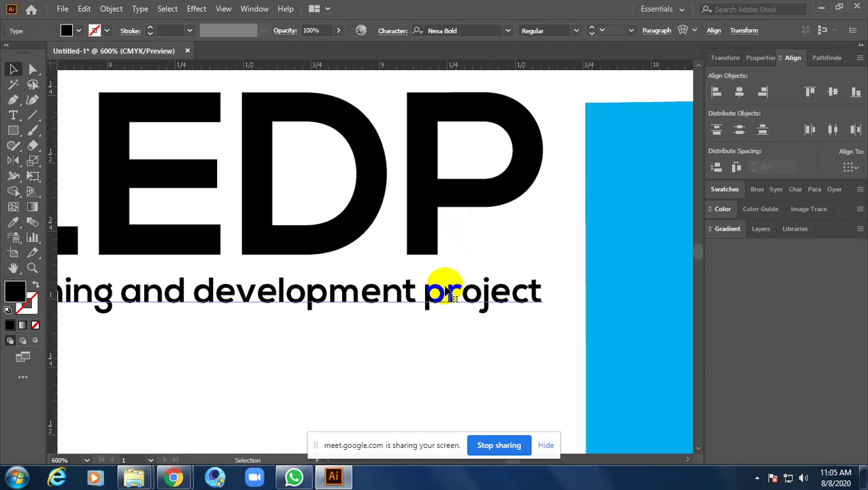
left_click(421, 235, "shift")
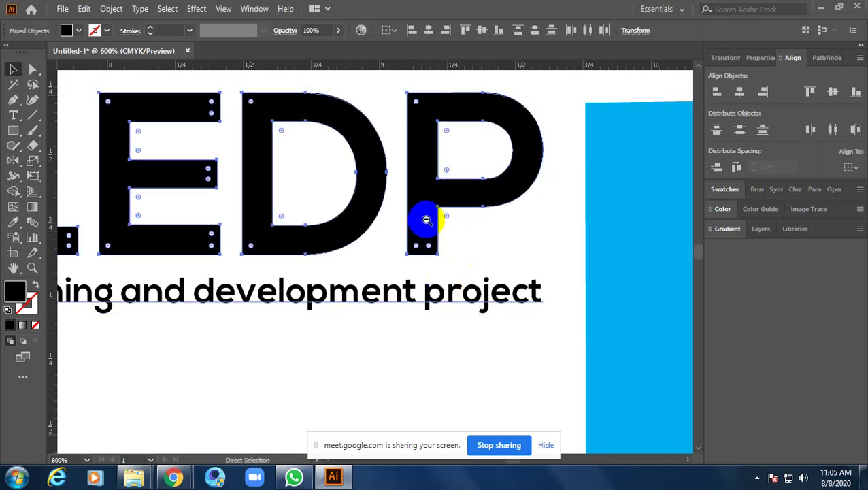
scroll(423, 233, "down", 3)
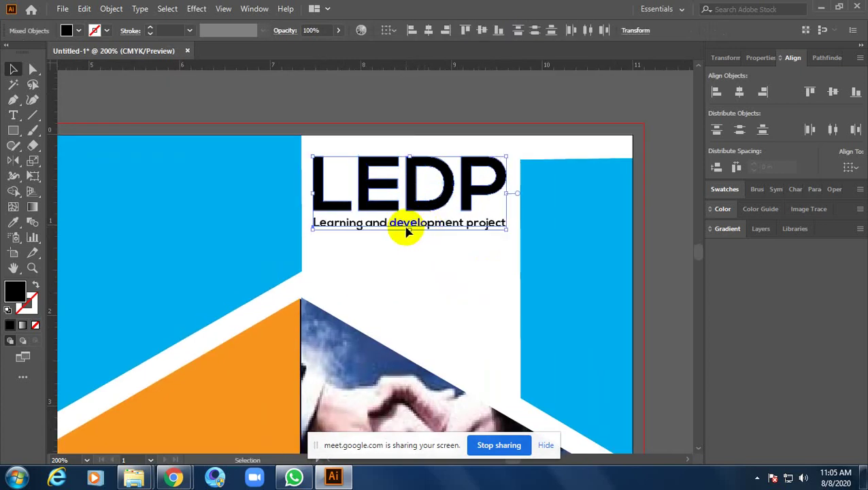
left_click(409, 235)
left_click(403, 225)
right_click(409, 235)
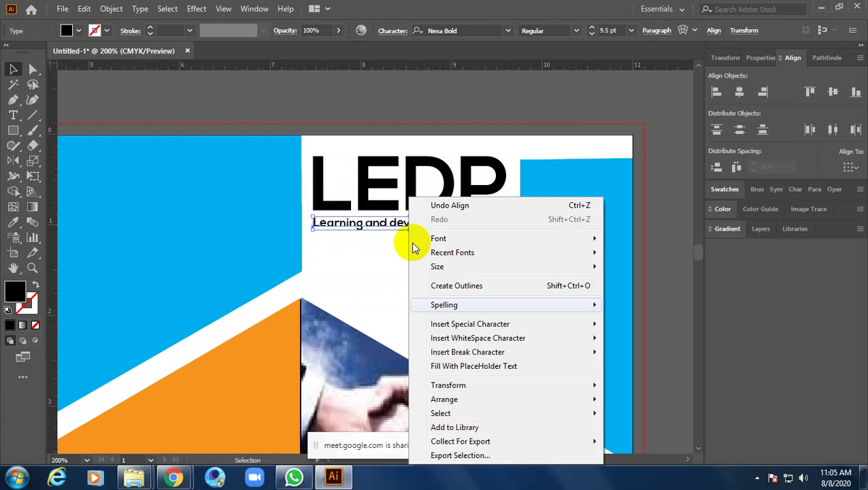
left_click(490, 290)
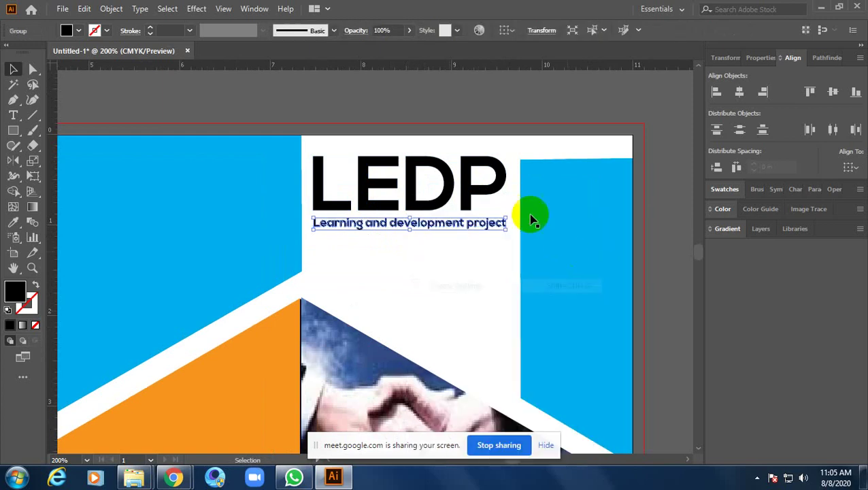
left_click(500, 102)
- Fill the outlined tagline with dark grey instead of black
left_click(479, 228)
scroll(399, 170, "up", 2)
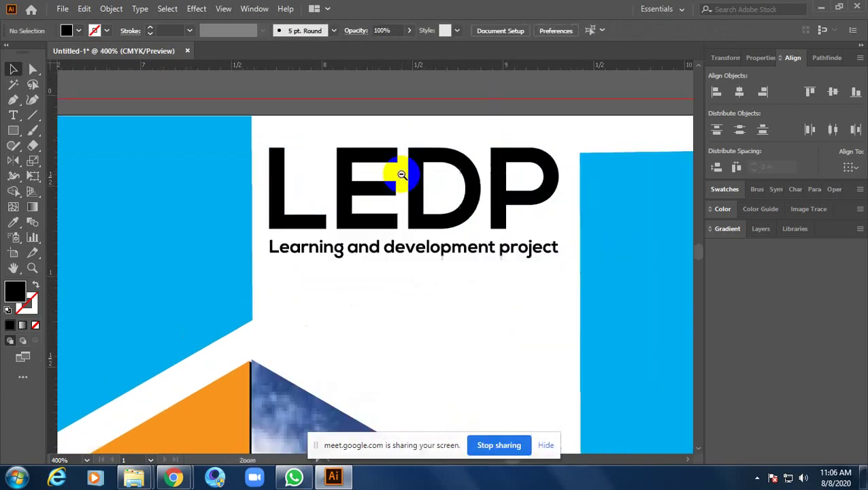
scroll(447, 207, "up", 2)
left_click(447, 207, "alt")
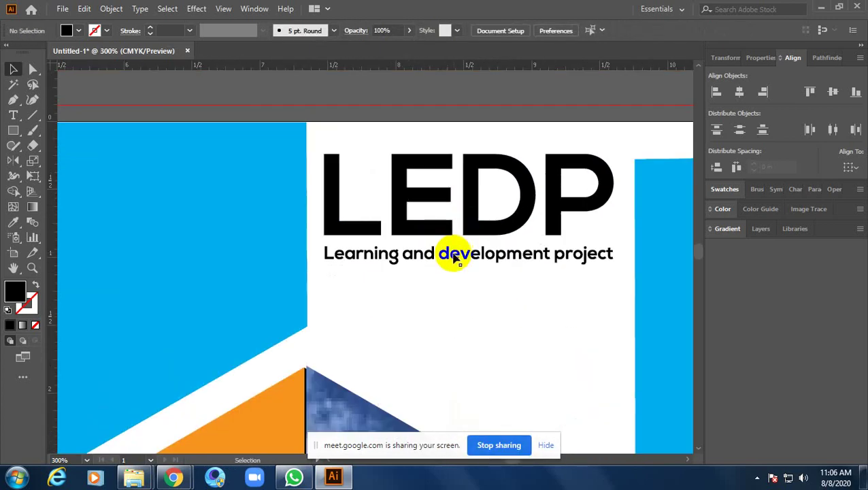
left_click(449, 253)
left_click(75, 31)
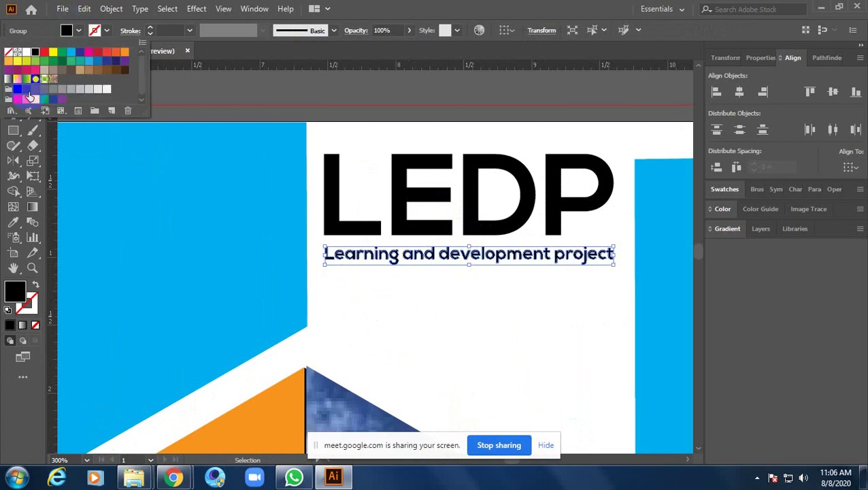
left_click(29, 92)
left_click(497, 139)
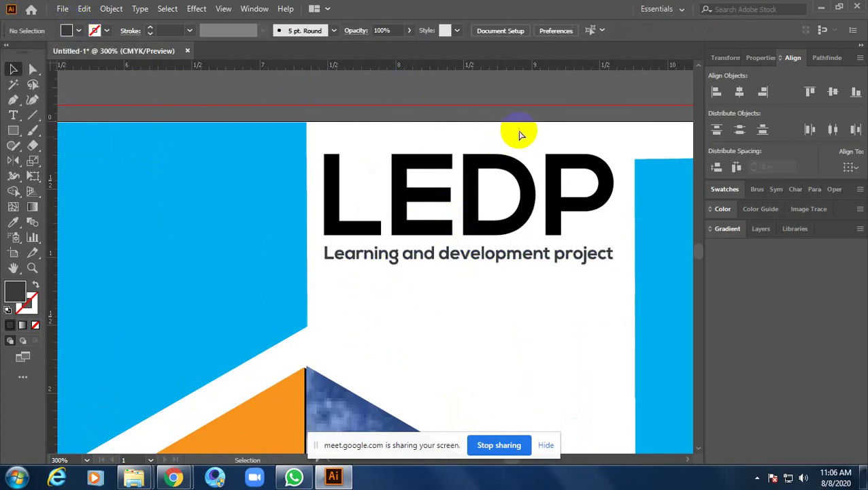
left_click(519, 134, "alt")
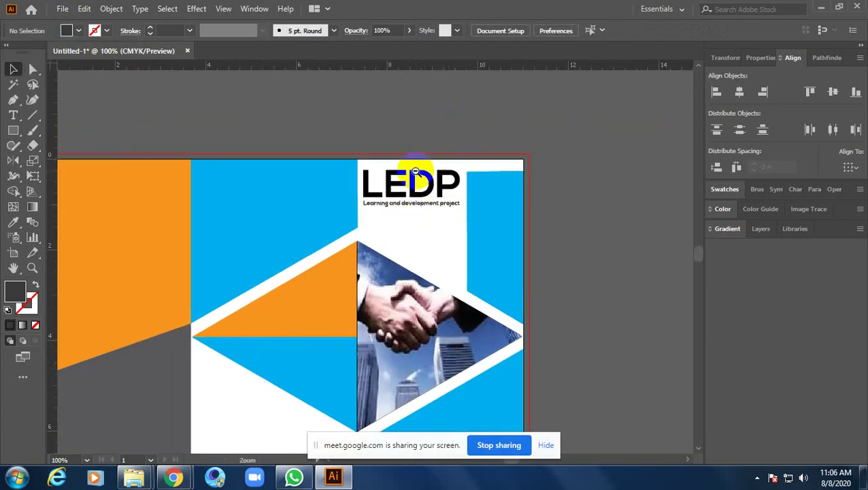
- Ungroup the LEDP title into separate letters
left_click(415, 171)
left_click(359, 228)
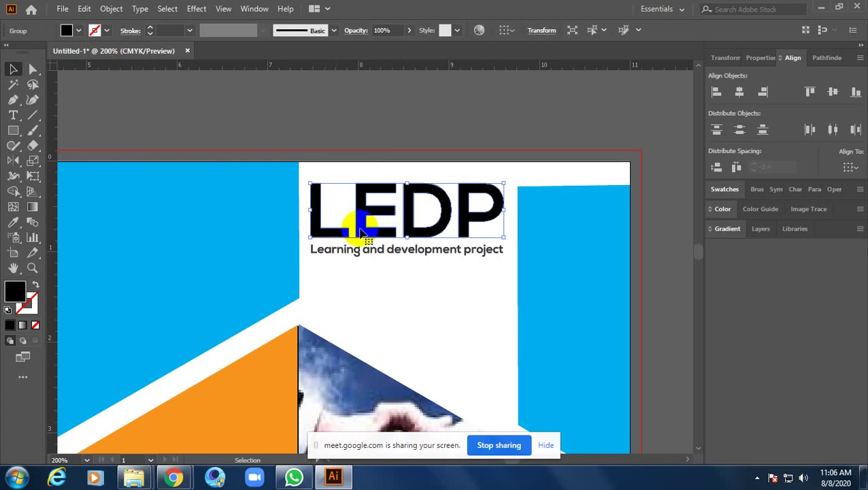
right_click(360, 231)
left_click(408, 337)
left_click(452, 179)
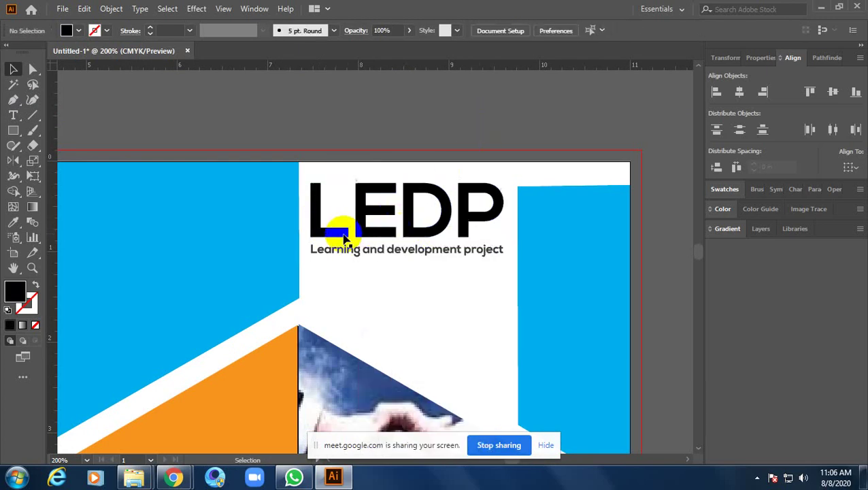
- Eyedropper the cyan blue onto the L and the orange panel colour onto the E
left_click(344, 235)
key("i")
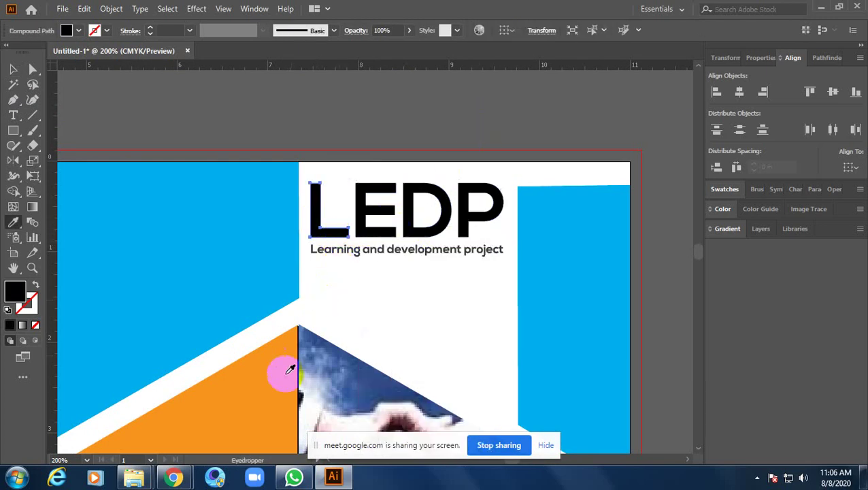
left_click(289, 369)
left_click(119, 166)
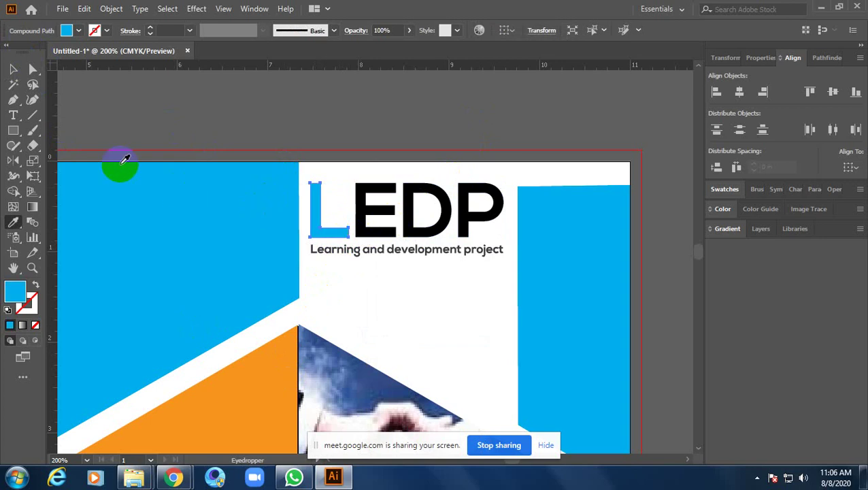
key("v")
left_click(416, 217)
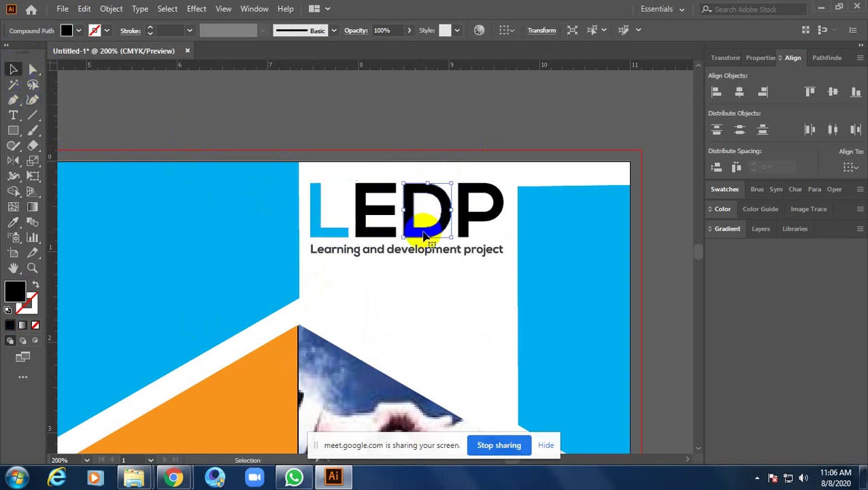
left_click(378, 228)
key("i")
left_click(252, 372)
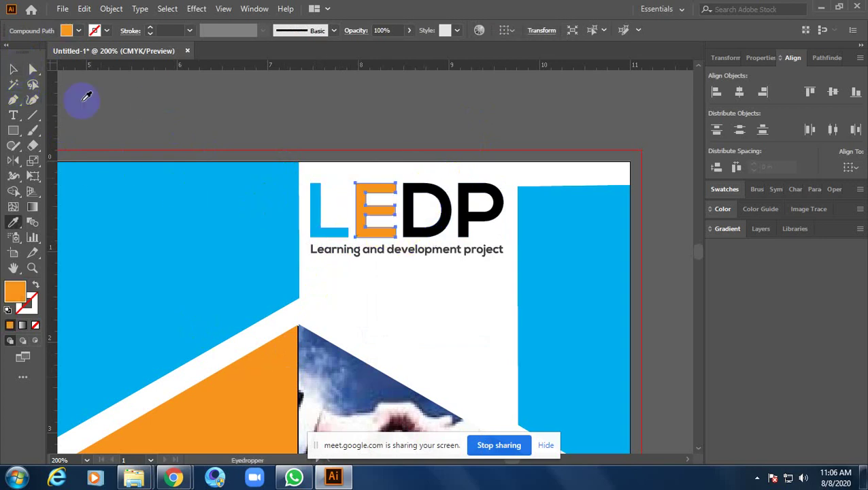
left_click(13, 69)
- Eyedropper the L's cyan onto the D and orange onto the P
left_click(424, 232)
key("i")
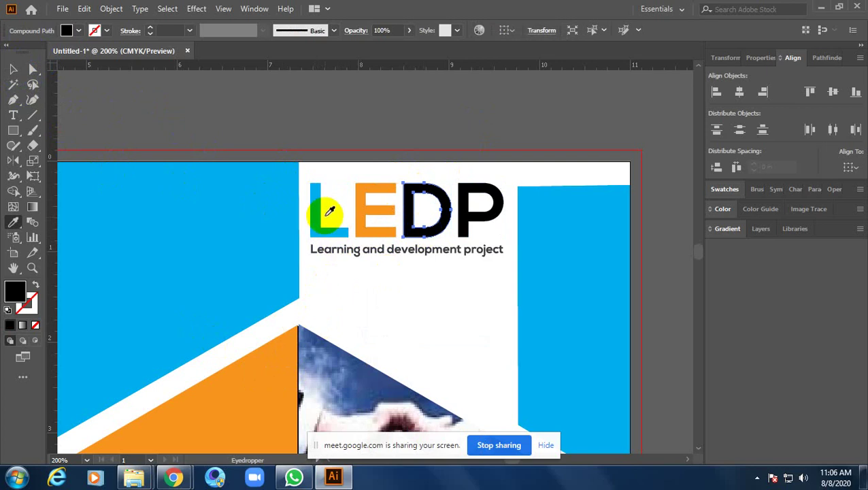
left_click(325, 213)
left_click(13, 69)
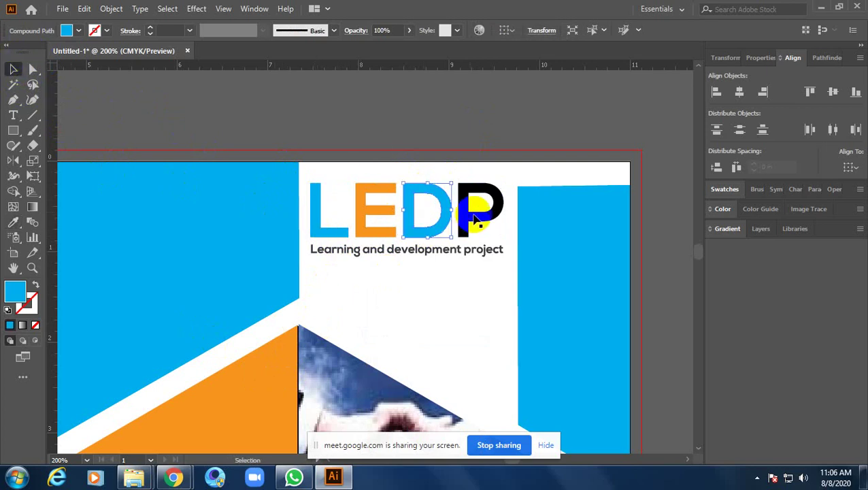
left_click(480, 211)
key("i")
left_click(377, 211)
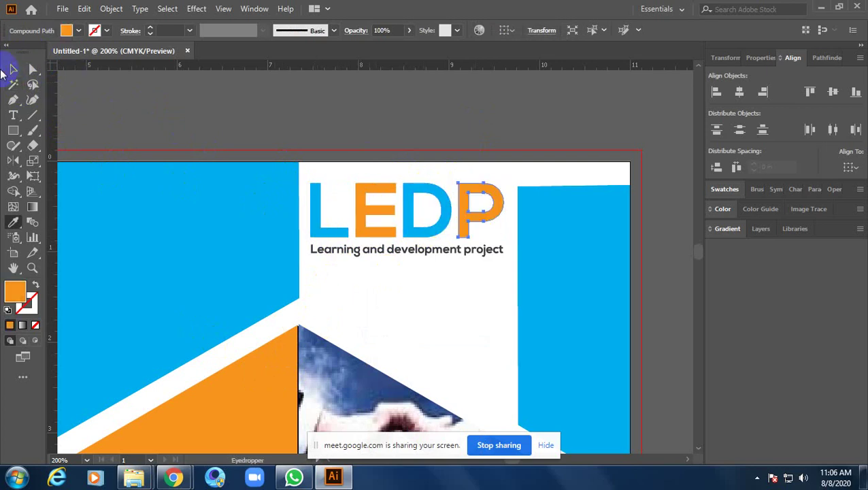
left_click(13, 69)
left_click(537, 155)
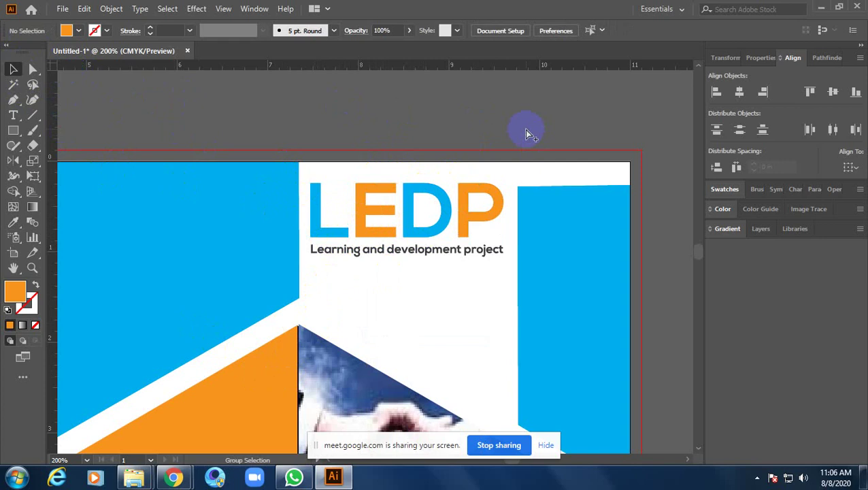
scroll(524, 130, "down", 3, "alt")
left_click_drag(524, 129, 459, 138)
left_click(402, 226)
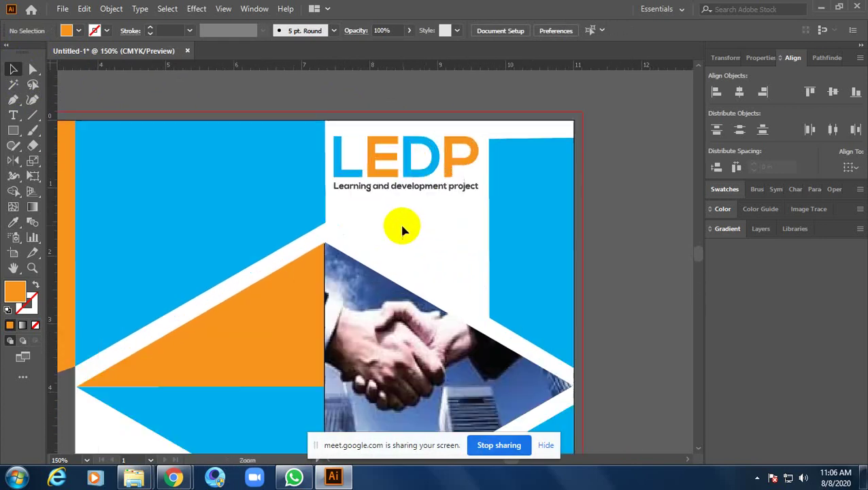
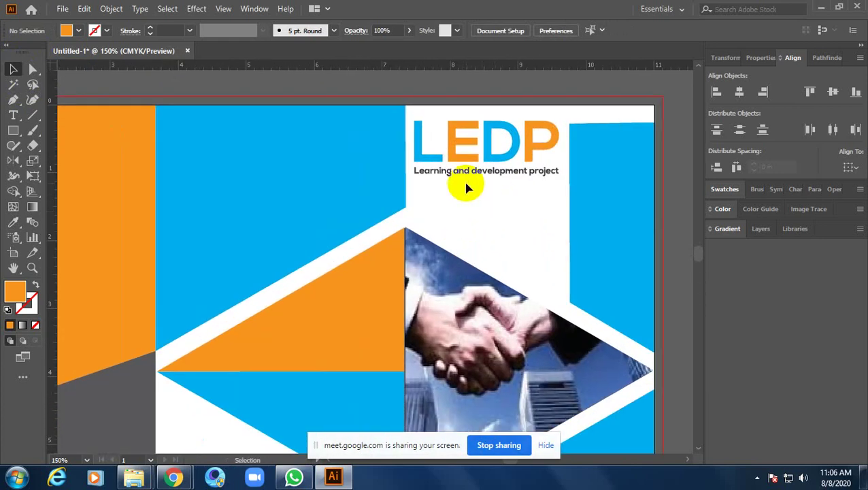
- Zoom in on the LEDP heading and tagline, then switch over to Chrome
left_click(467, 183)
left_click(461, 185)
left_click(461, 186)
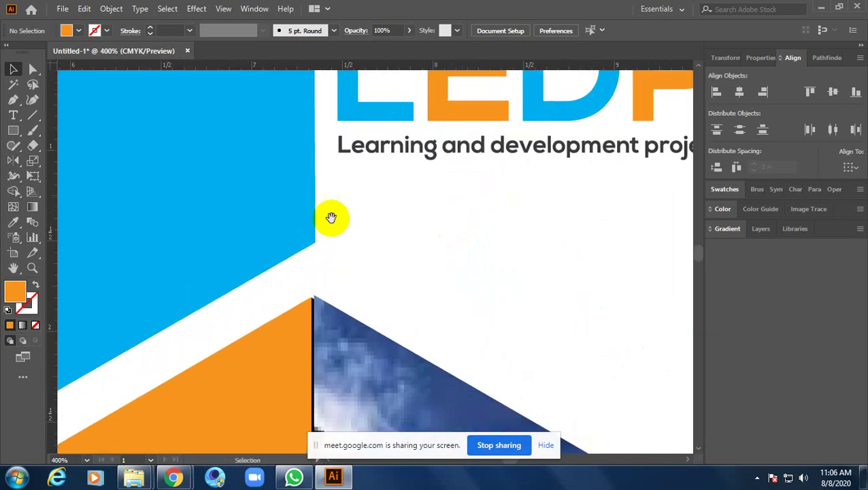
left_click_drag(337, 208, 294, 237)
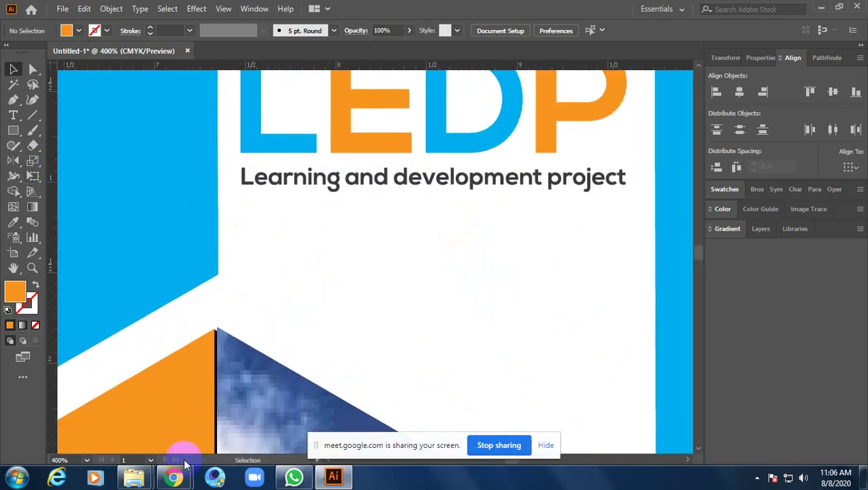
left_click(102, 398)
- Search Google for 'lorem ipsum word' and open the lipsum.com page
left_click(707, 11)
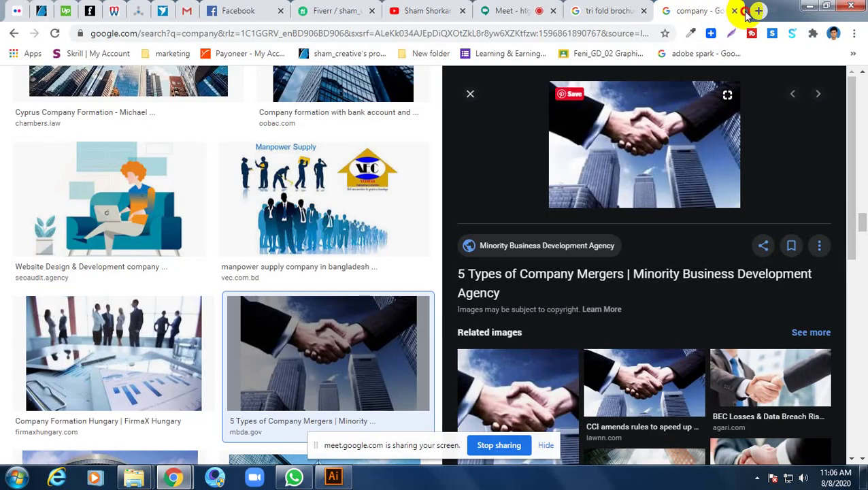
left_click(758, 11)
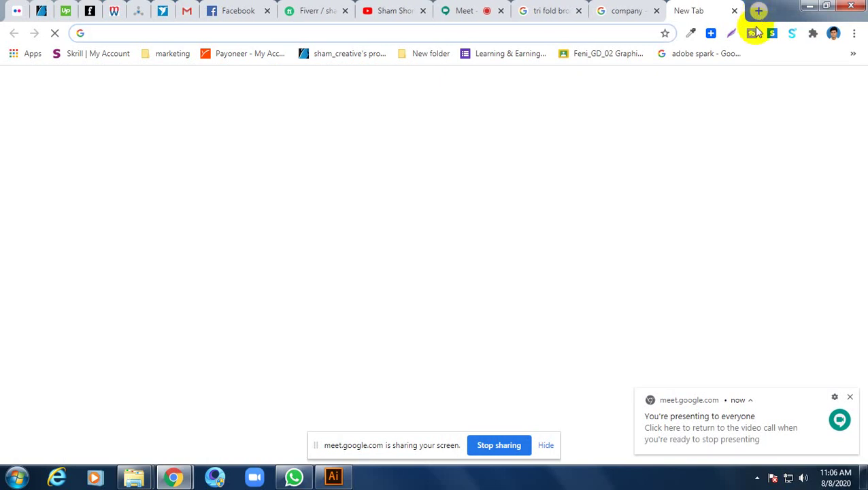
type("lorem")
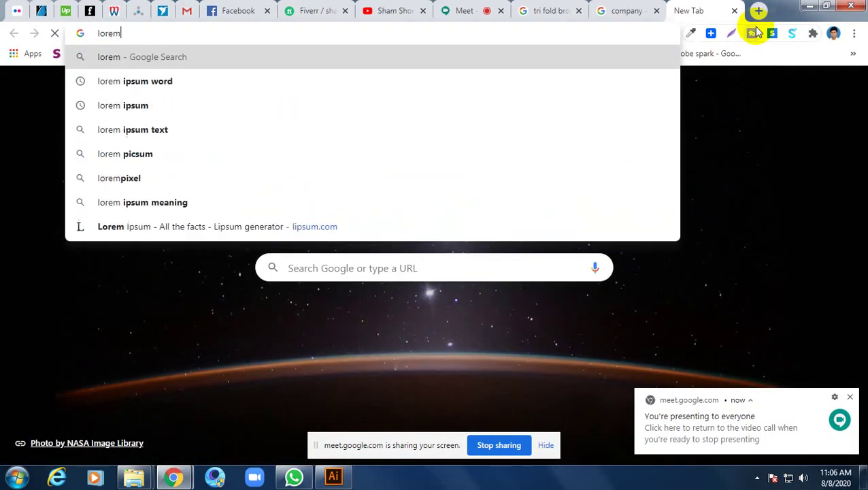
key("Down")
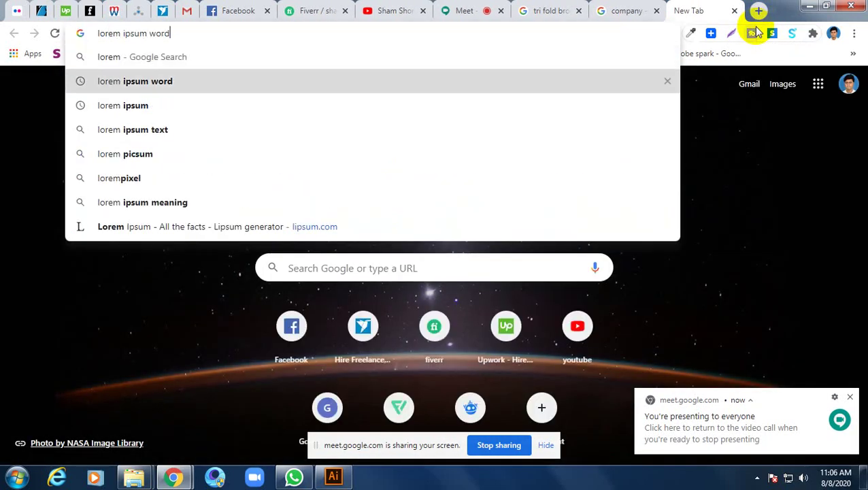
key("Return")
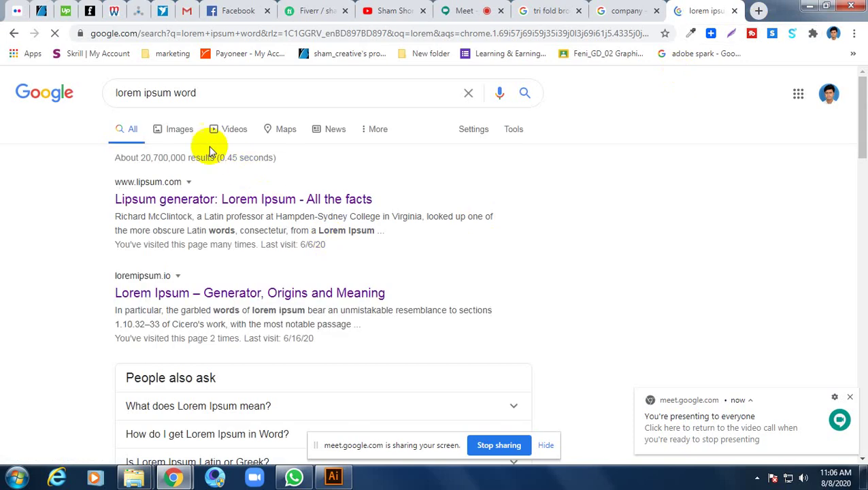
left_click(219, 201)
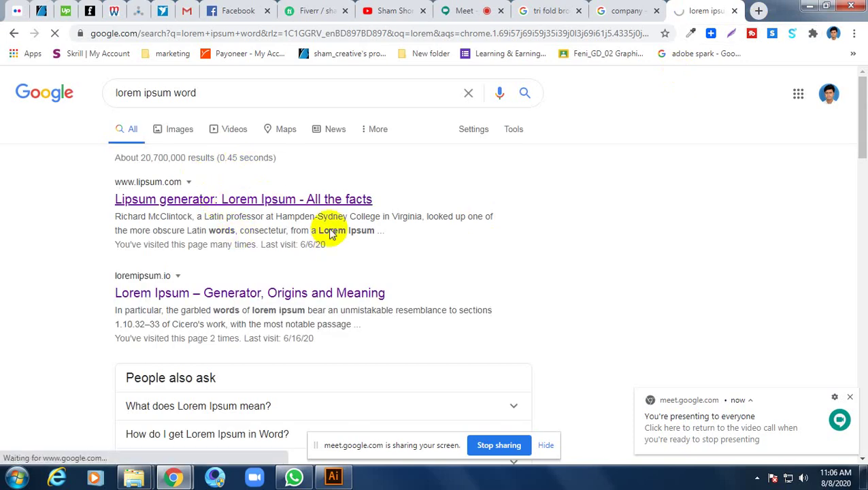
left_click(457, 10)
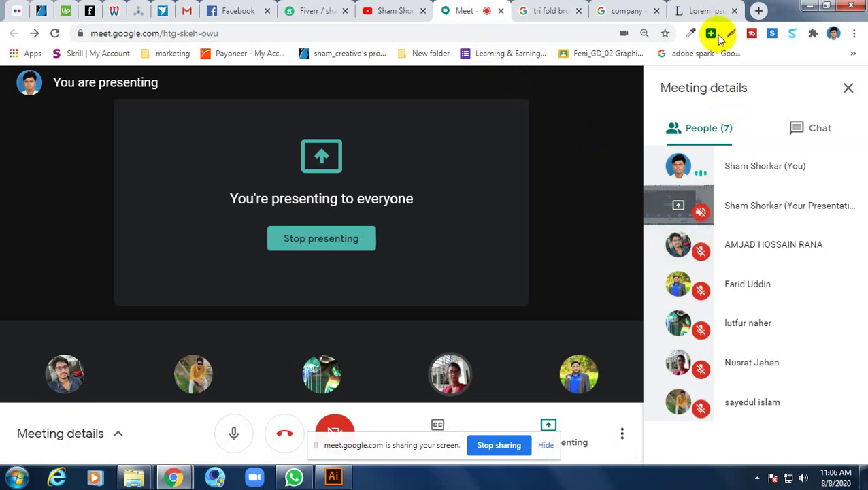
left_click(704, 10)
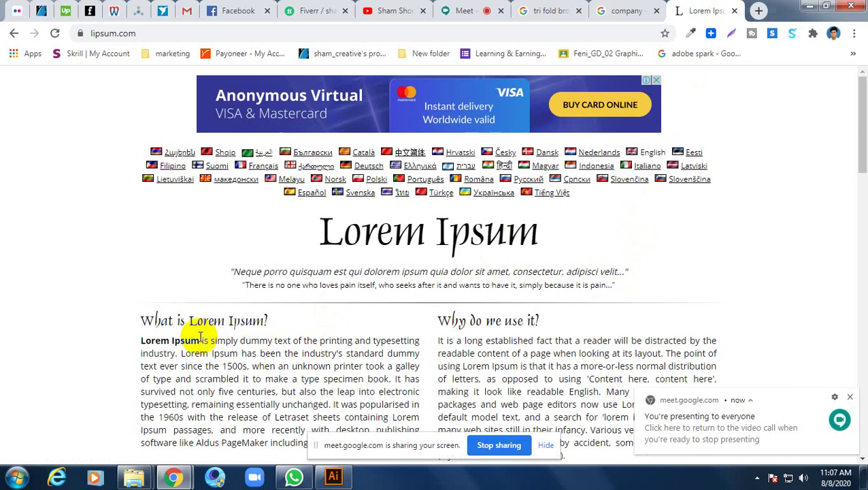
- Copy the opening Lorem Ipsum sentences up to '1500s' and return to Illustrator
left_click_drag(142, 345, 242, 354)
left_click(149, 342)
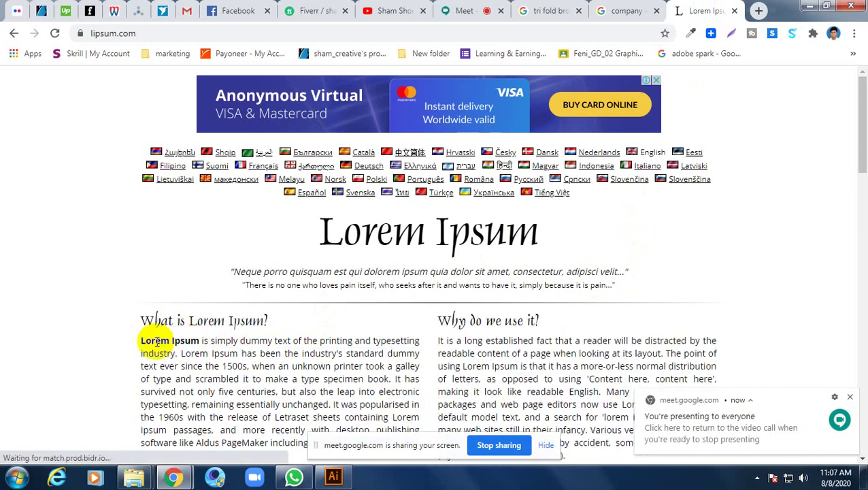
mouse_move(141, 340)
left_mouse_down()
mouse_move(415, 355)
mouse_move(308, 365)
left_mouse_up()
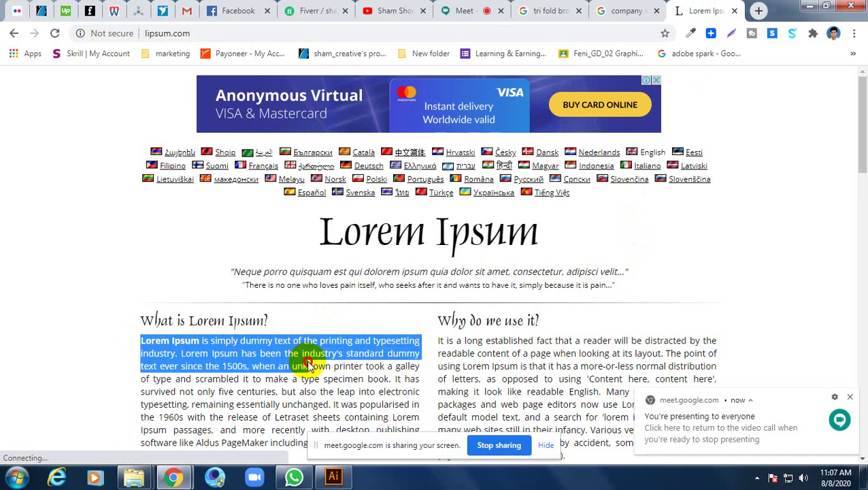
mouse_move(308, 365)
left_mouse_down()
mouse_move(279, 357)
mouse_move(245, 366)
left_mouse_up()
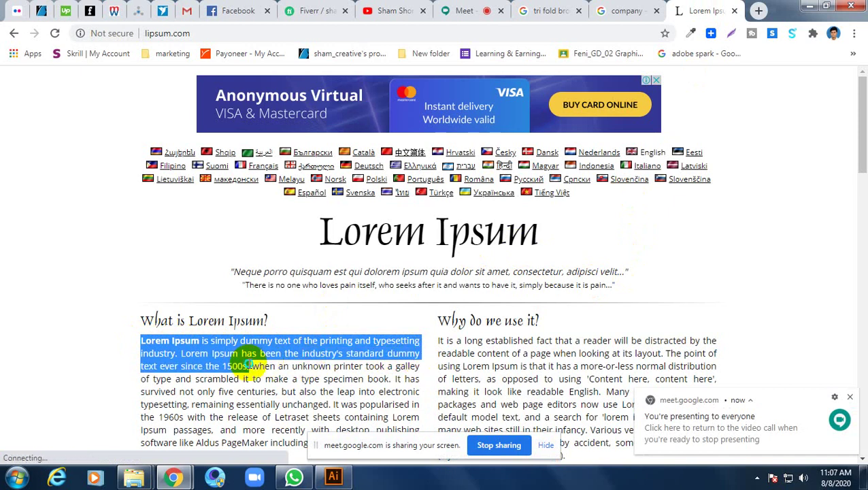
right_click(246, 365)
left_click(304, 267)
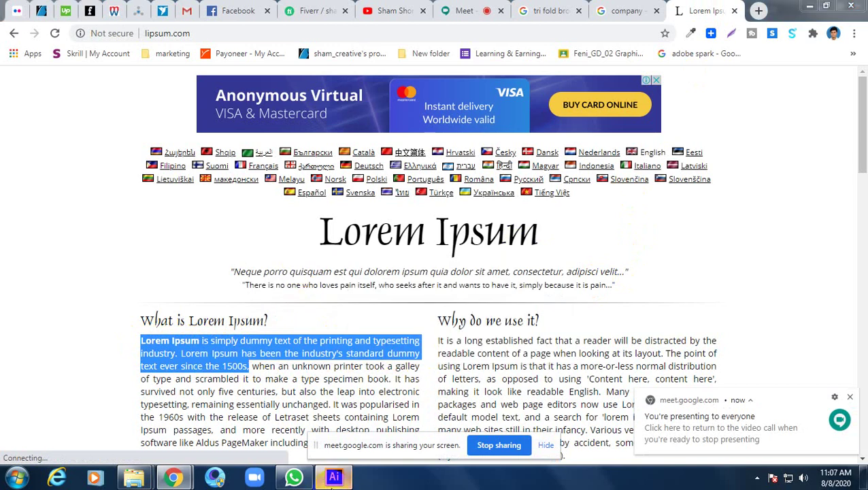
left_click(333, 477)
- Delete the stray empty text objects left below the tagline
left_click(14, 117)
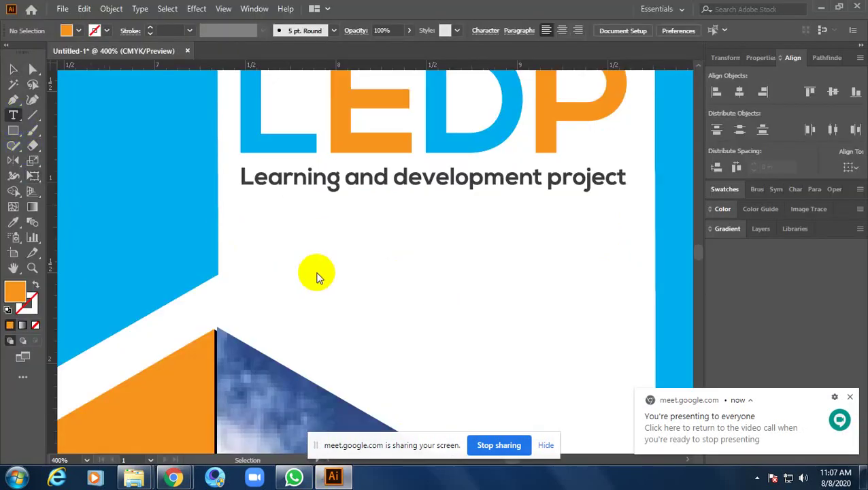
left_click(325, 279)
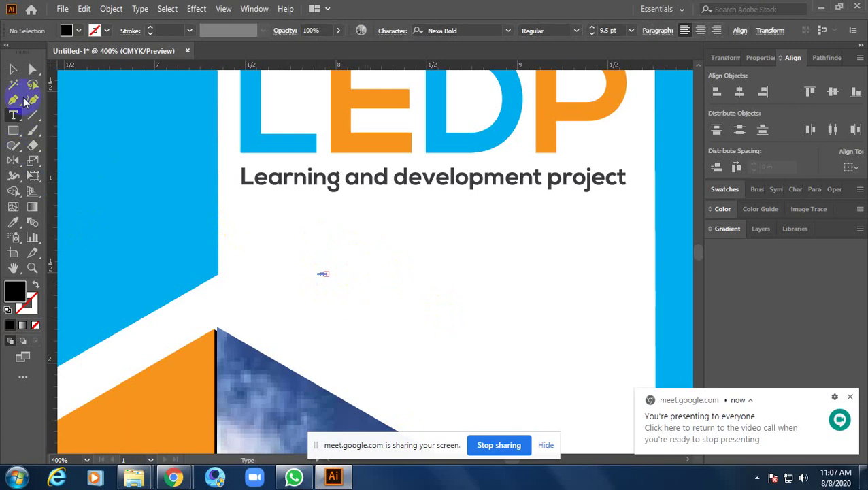
left_click(13, 69)
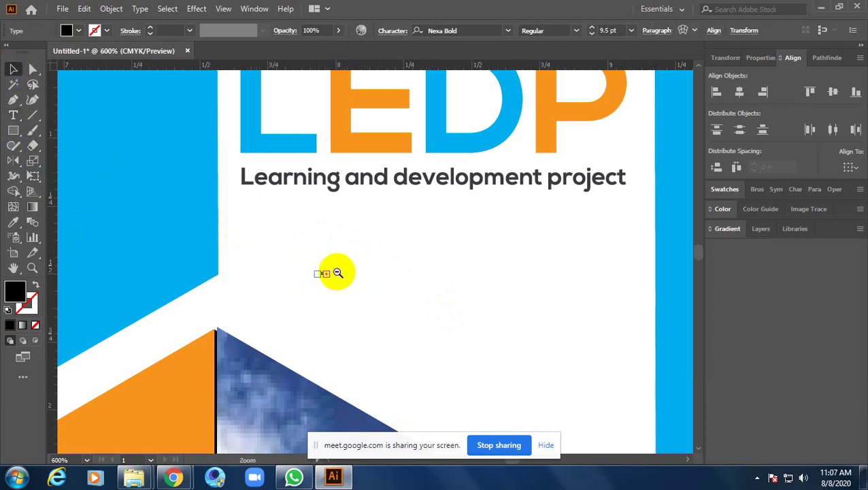
left_click_drag(338, 273, 337, 293)
left_click(258, 296)
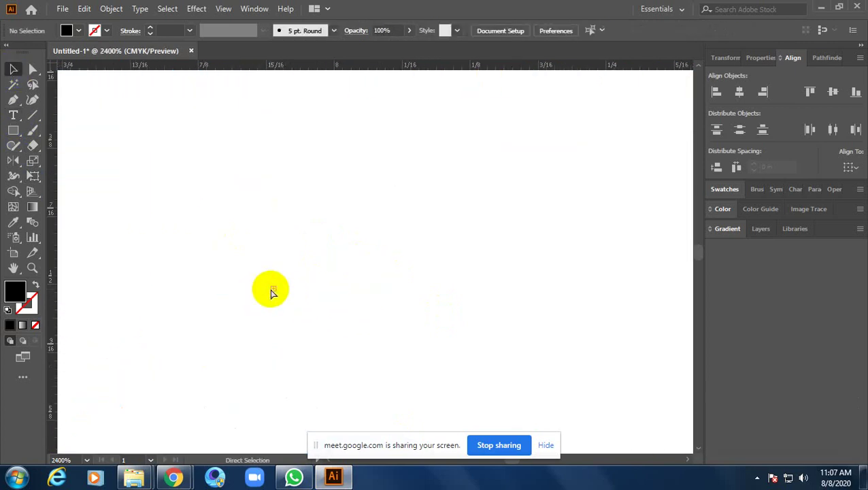
left_click(273, 289)
key("Delete")
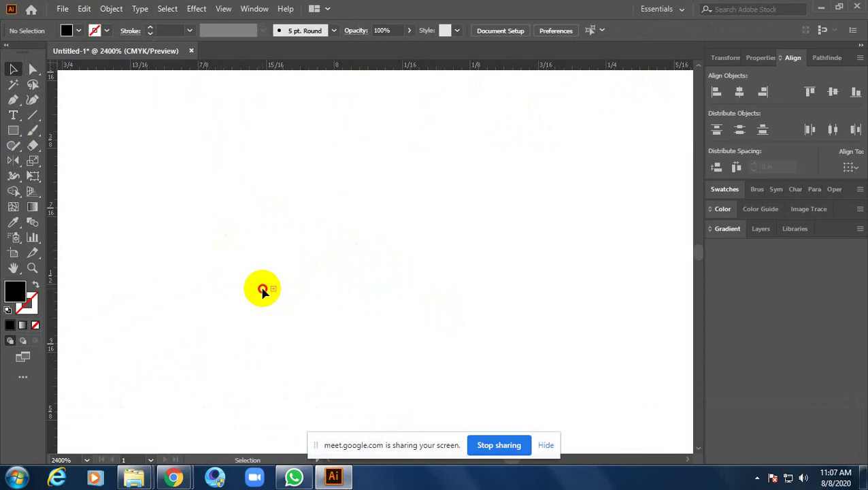
left_click_drag(180, 254, 314, 367)
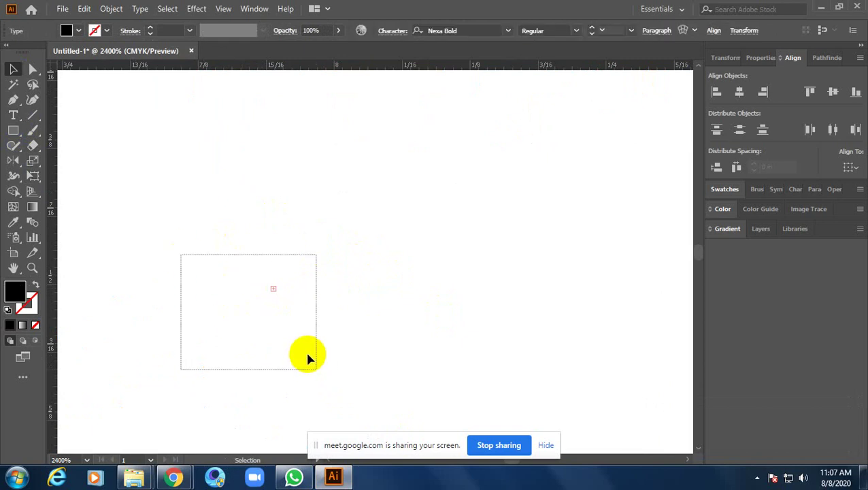
key("Delete")
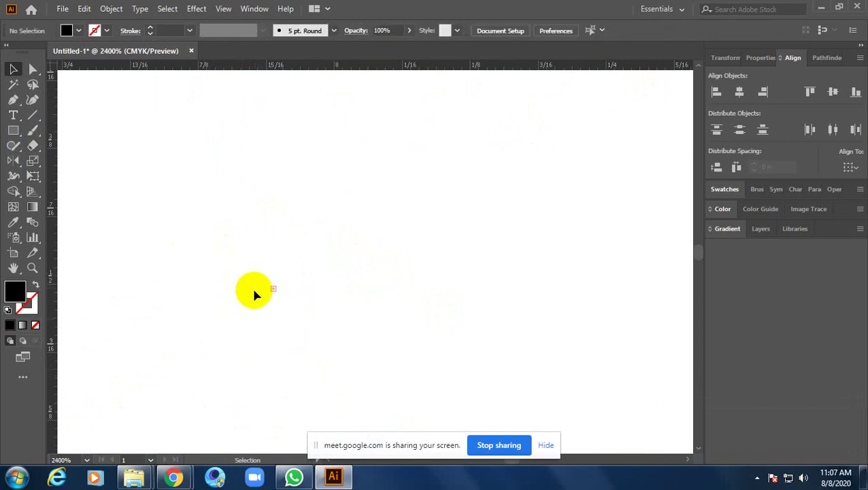
mouse_move(203, 258)
left_mouse_down()
mouse_move(329, 341)
mouse_move(332, 335)
left_mouse_up()
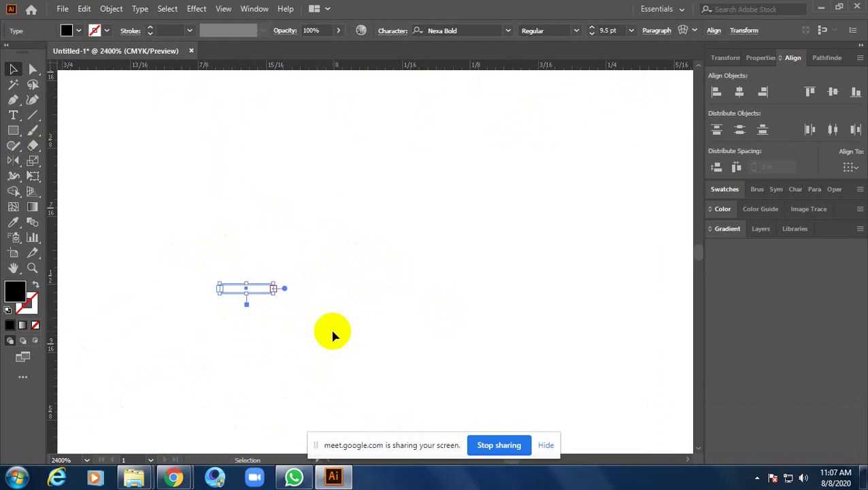
key("Delete")
- Place the Lorem Ipsum text below the tagline and give it the tagline's grey
left_click(12, 117)
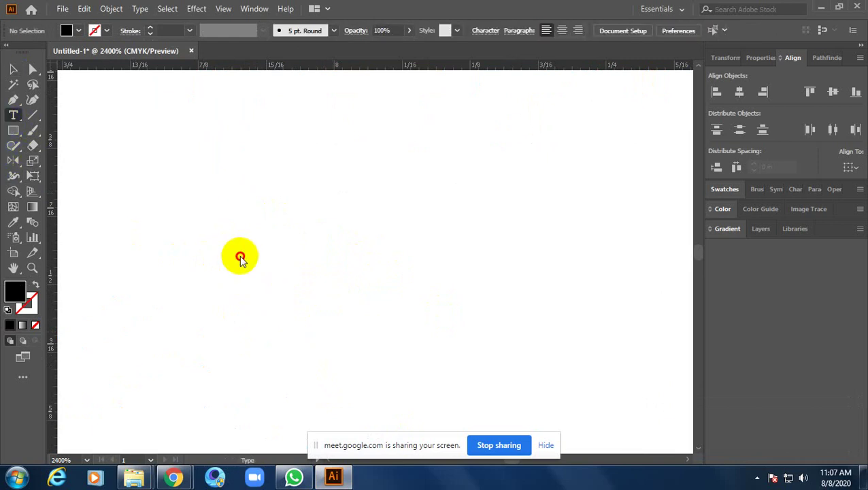
left_click(240, 255)
key("Escape")
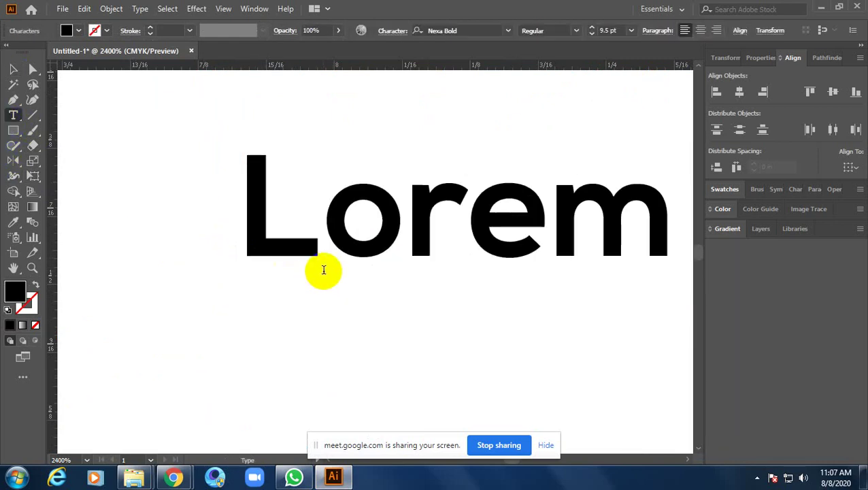
left_click(13, 68)
key("ctrl+minus")
key("ctrl+minus")
key("ctrl+minus")
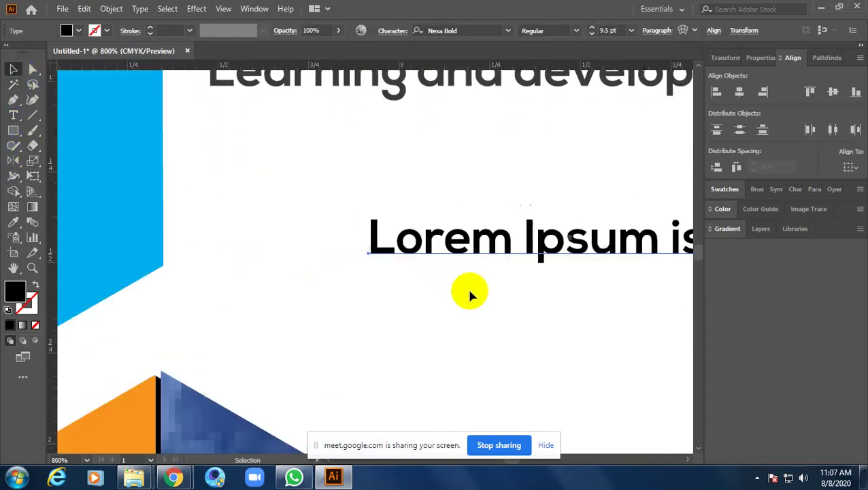
scroll(340, 340, "right", 3)
key("space")
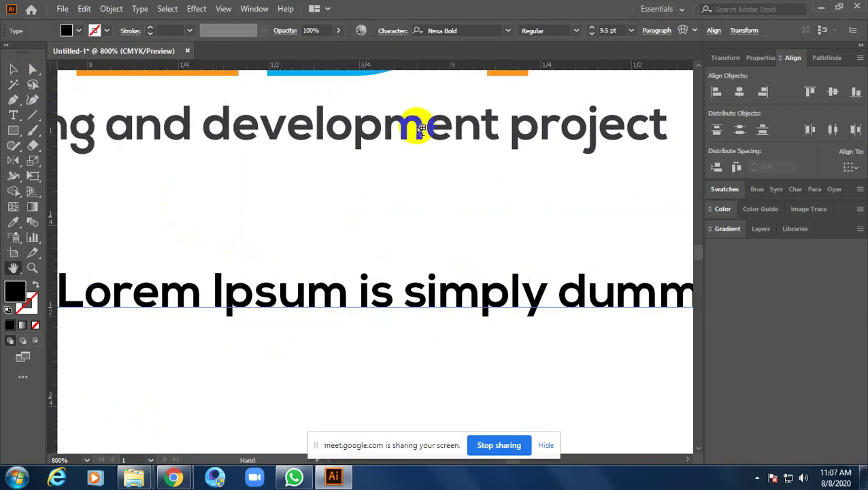
left_click(420, 122)
left_click(14, 69)
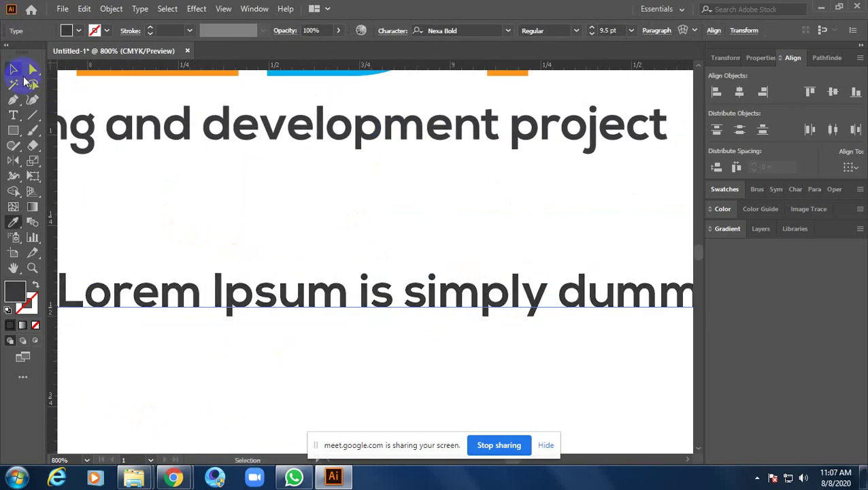
scroll(360, 199, "down", 5)
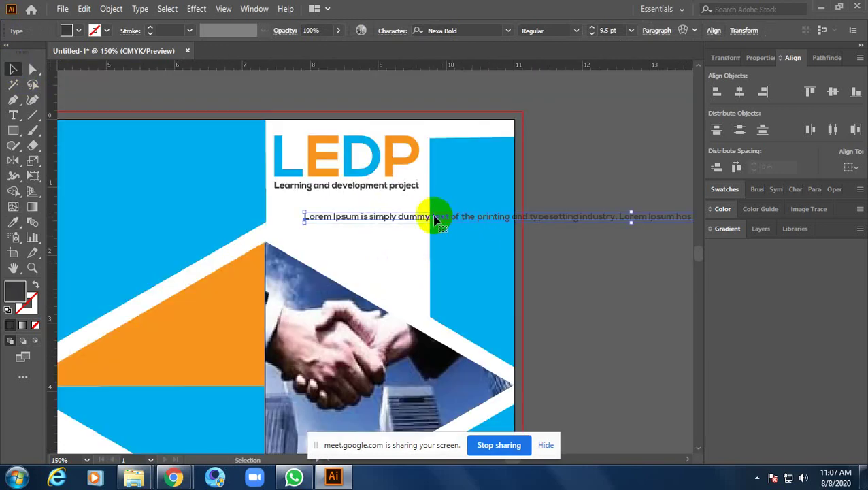
- Move the Lorem text under the tagline and break lines before 'of' and 'industry'
left_click_drag(429, 217, 399, 212)
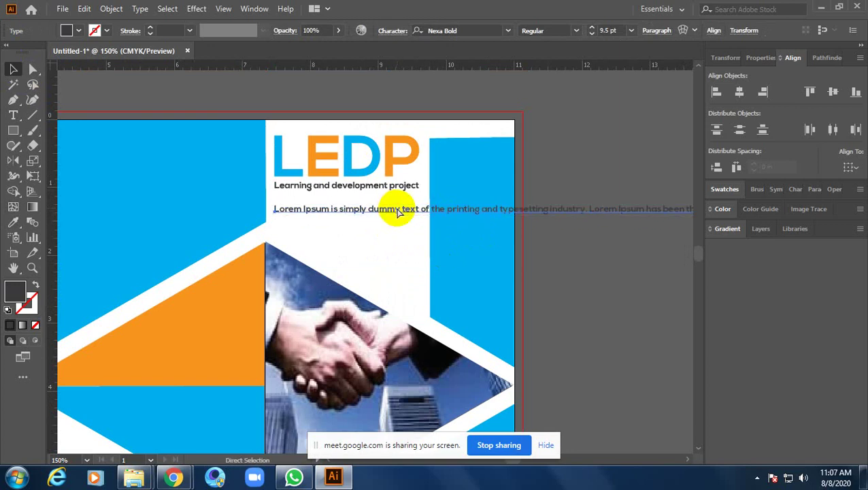
left_click(391, 209)
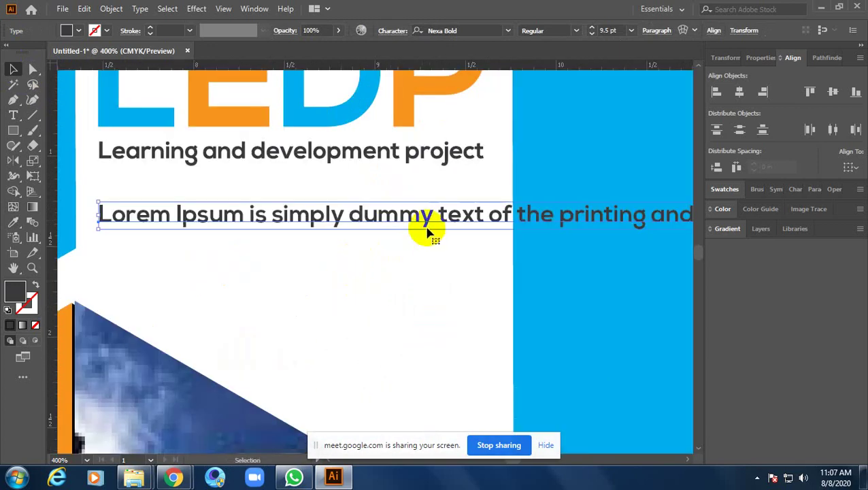
left_click(489, 215)
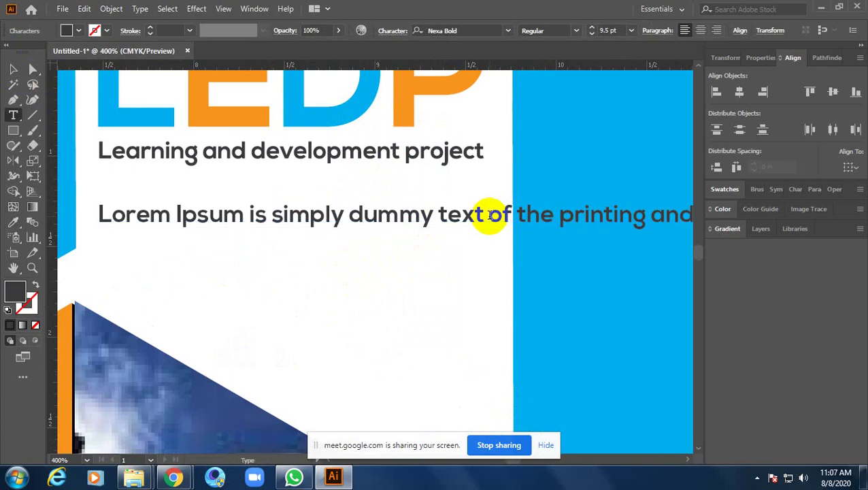
key("Return")
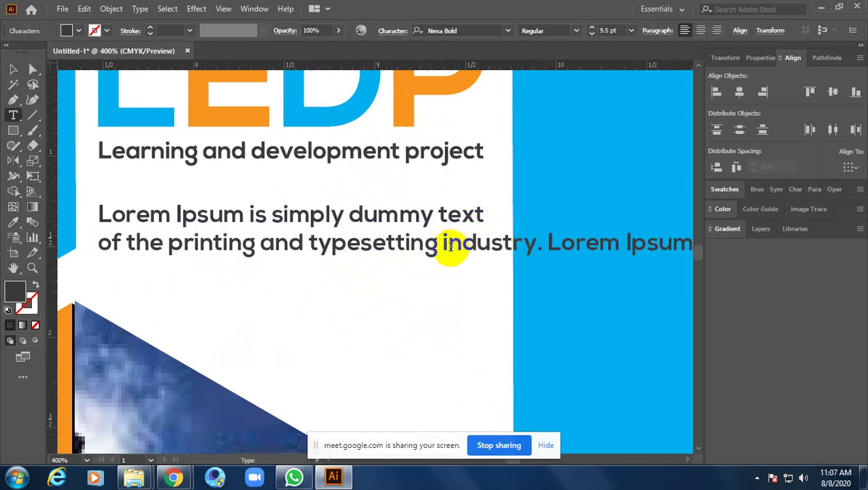
left_click(443, 243)
key("Return")
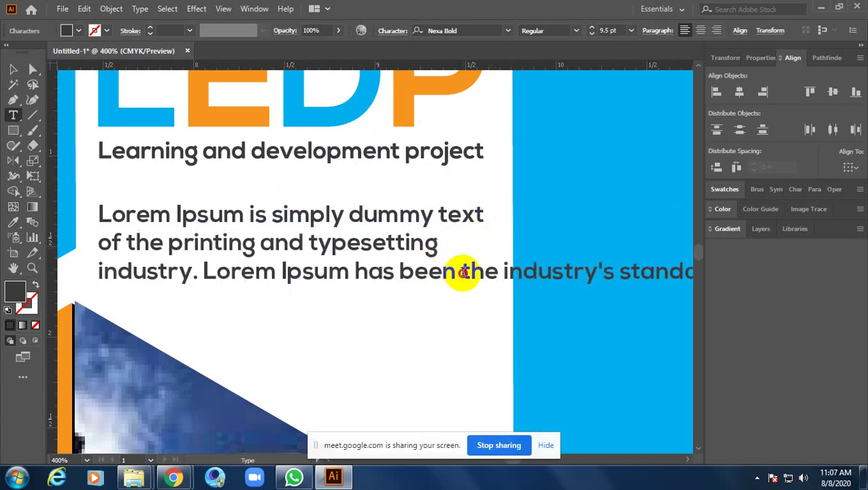
- Add a final line break before 'industry's' so the paragraph has four lines
left_click(462, 271)
key("Return")
key("BackSpace")
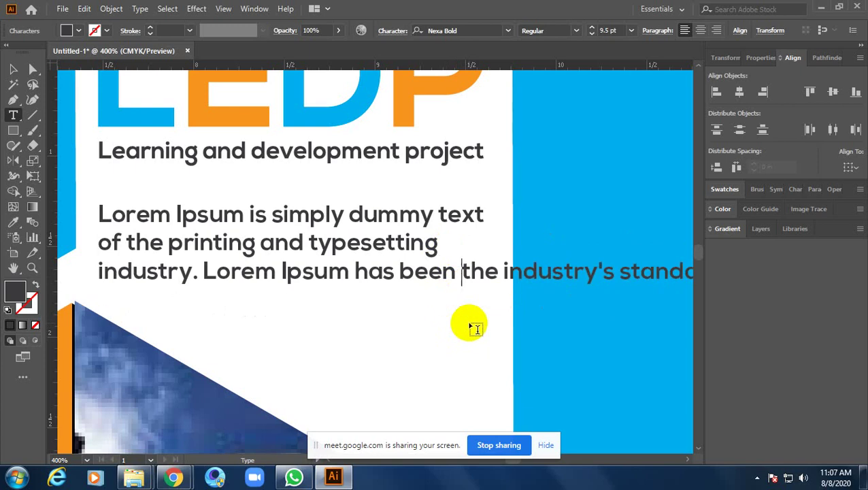
left_click(13, 68)
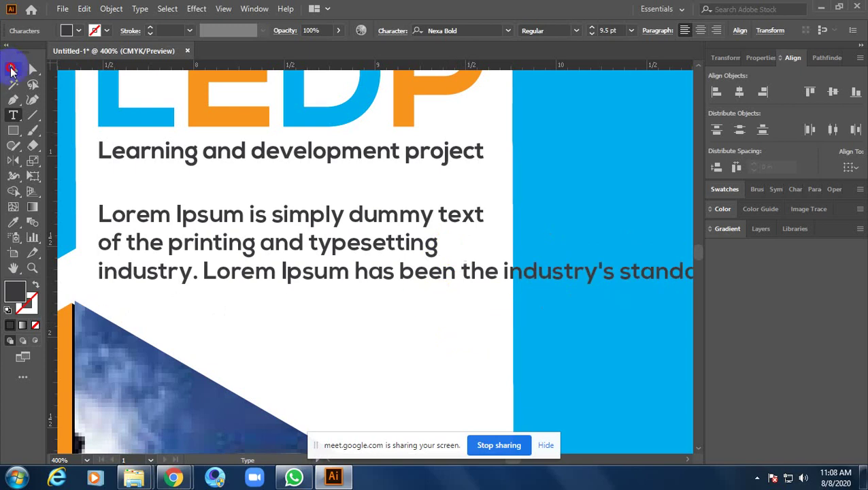
key("Up")
key("Up")
key("Up")
key("Up")
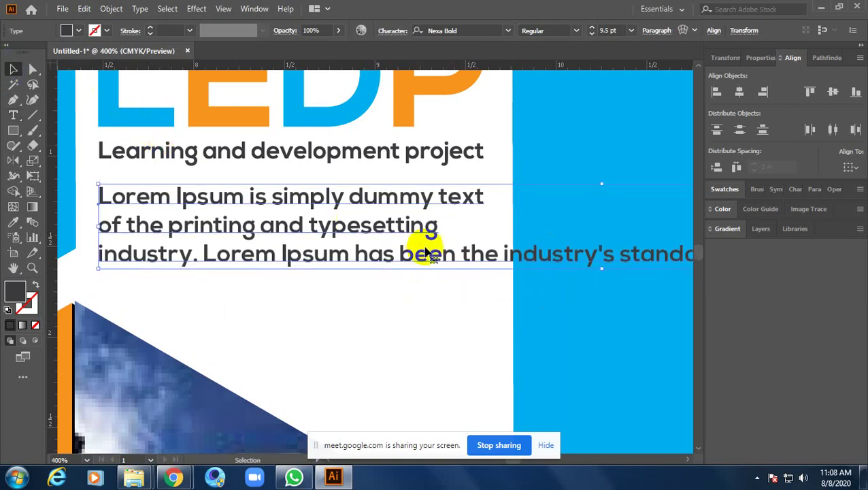
double_click(498, 261)
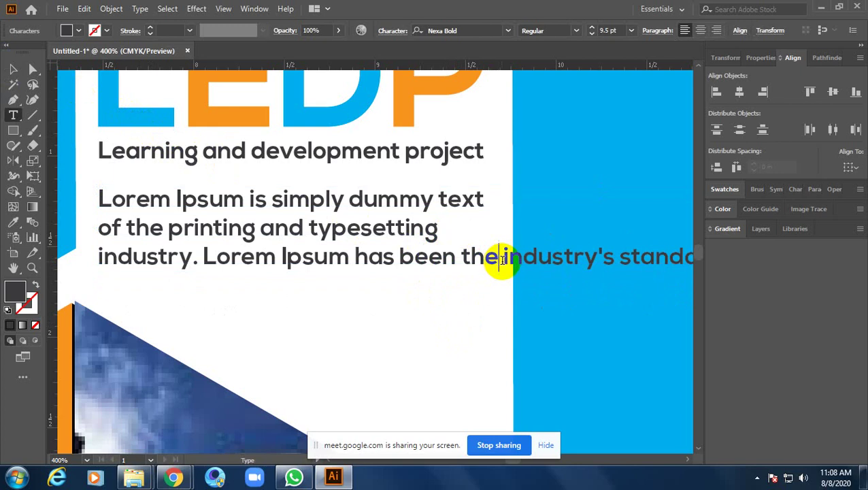
key("Return")
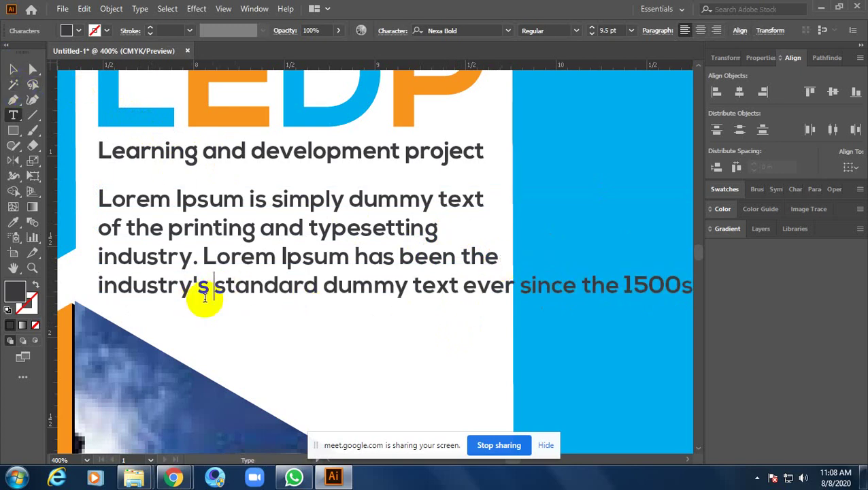
left_click_drag(215, 285, 281, 286)
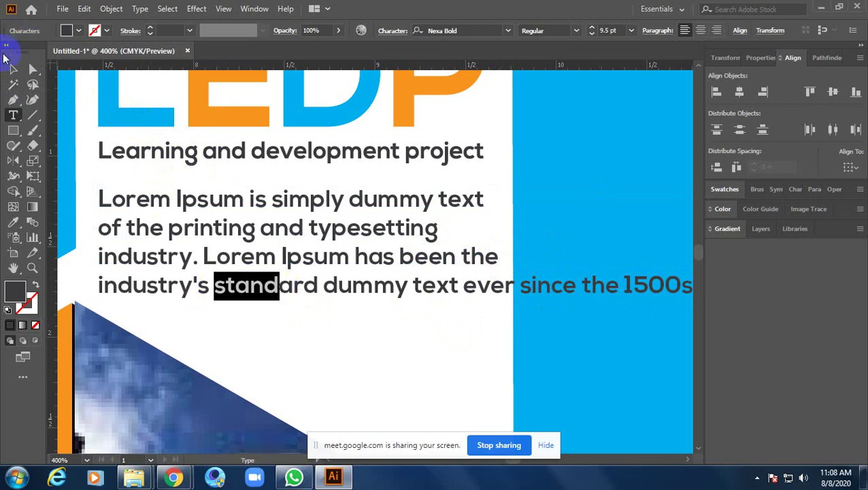
- Set the paragraph to 7 pt and rebreak its first line before 'printing'
left_click(13, 69)
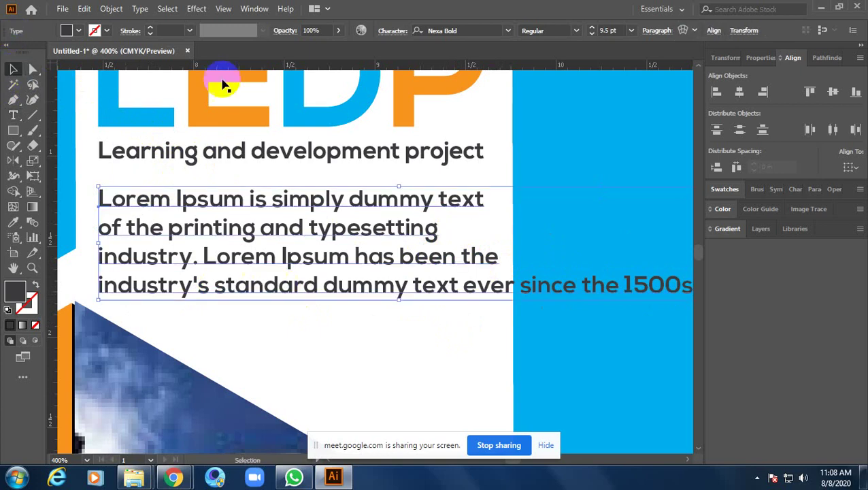
left_click(622, 30)
type("7")
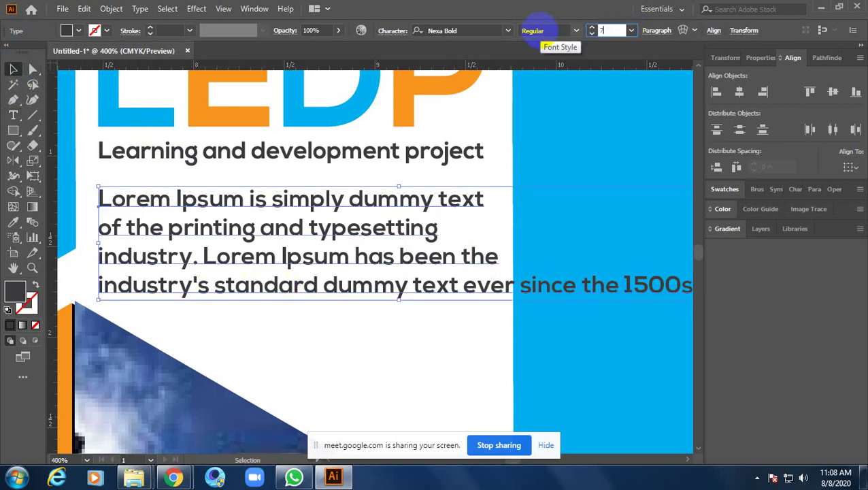
key("Return")
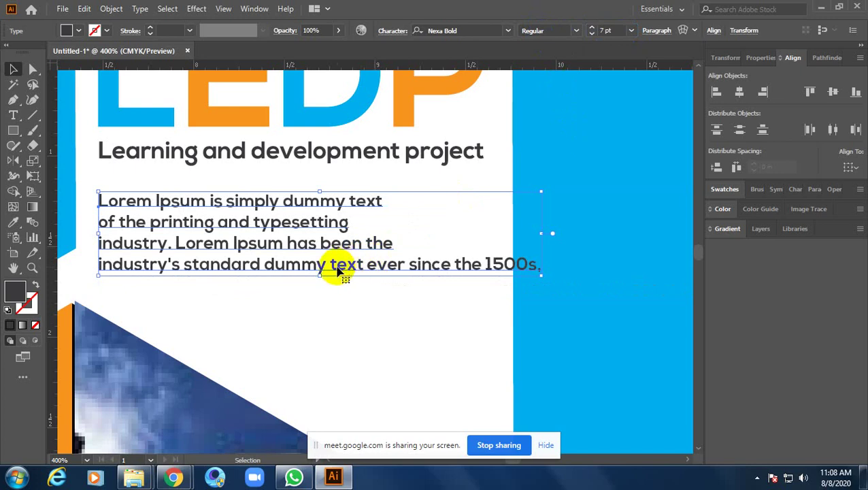
double_click(106, 226)
triple_click(105, 226)
left_click(104, 226)
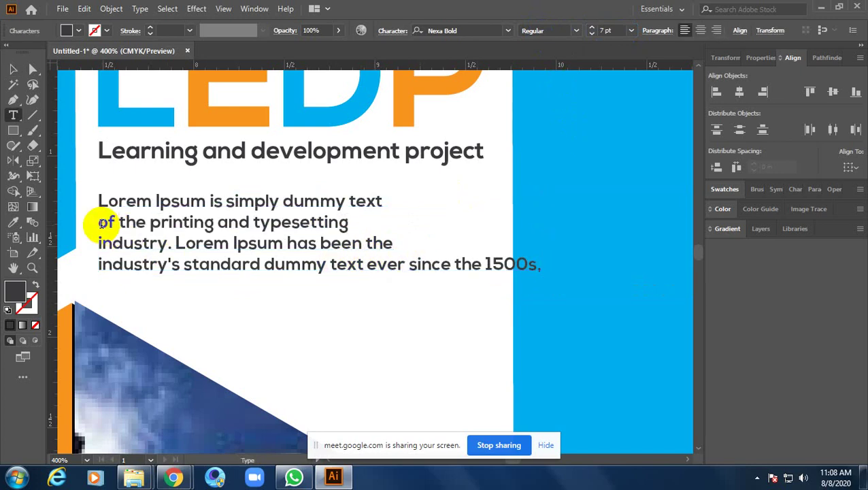
key("BackSpace")
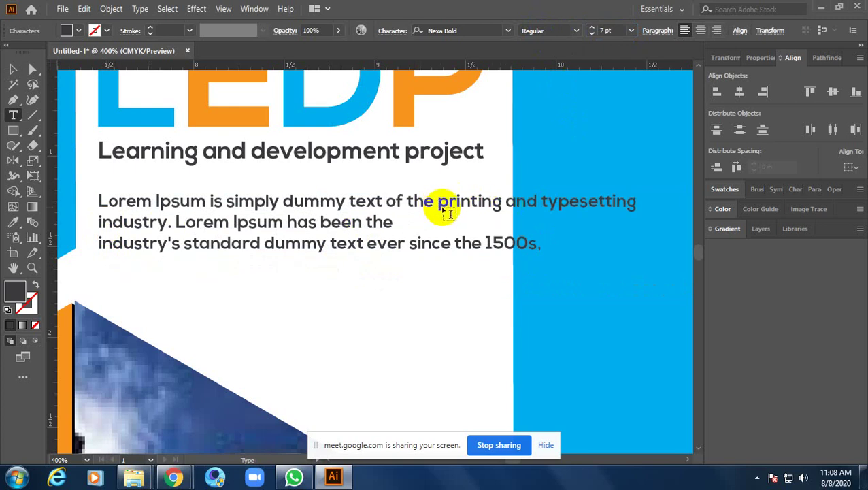
left_click(438, 207)
key("Return")
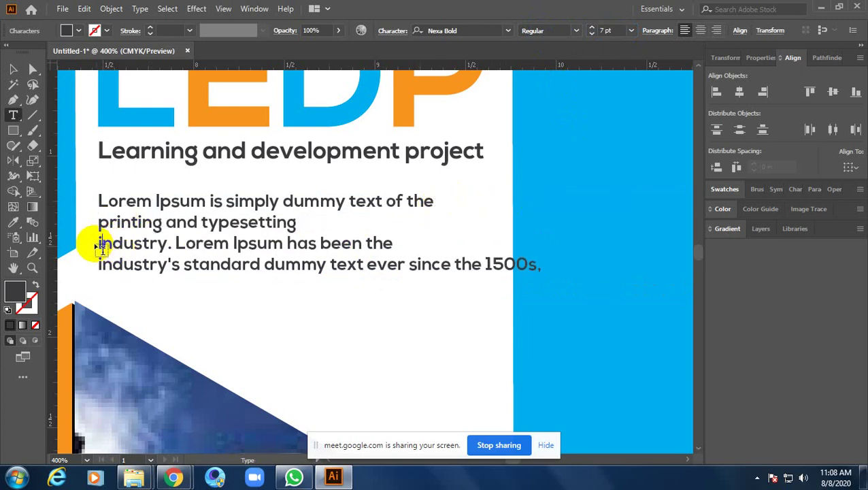
key("Escape")
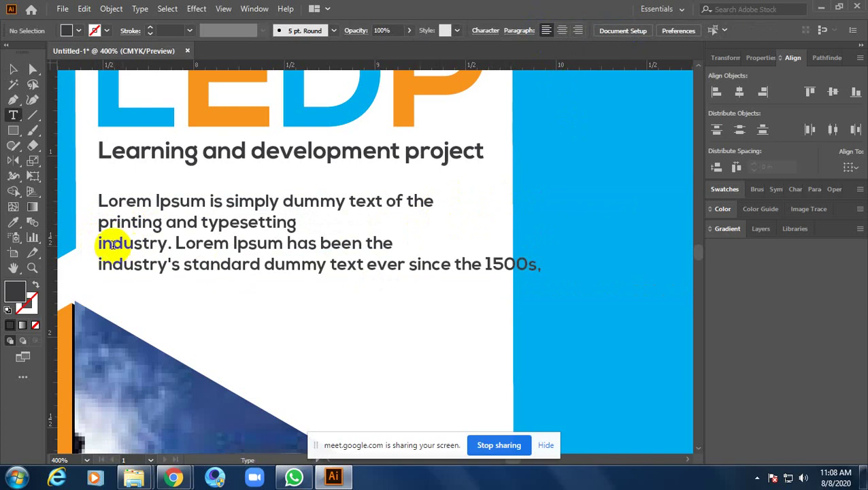
- Rewrap the remaining lines, breaking before 'has' and 'ever since the 1500s'
left_click(100, 244)
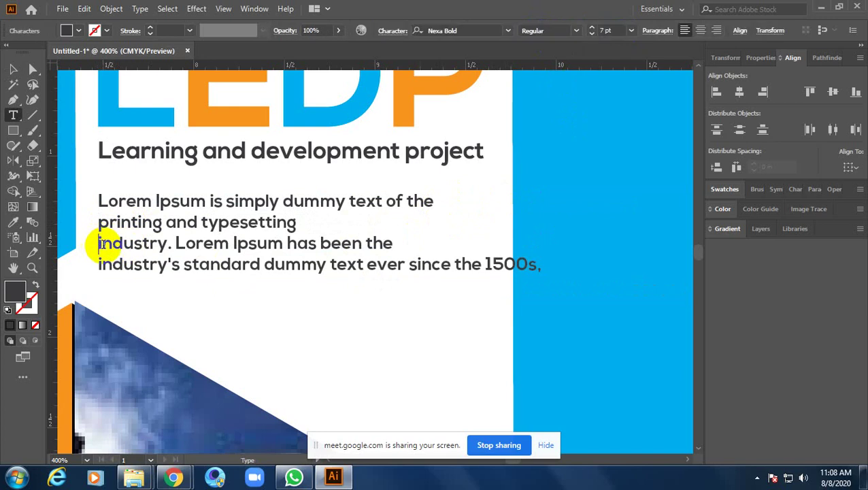
key("BackSpace")
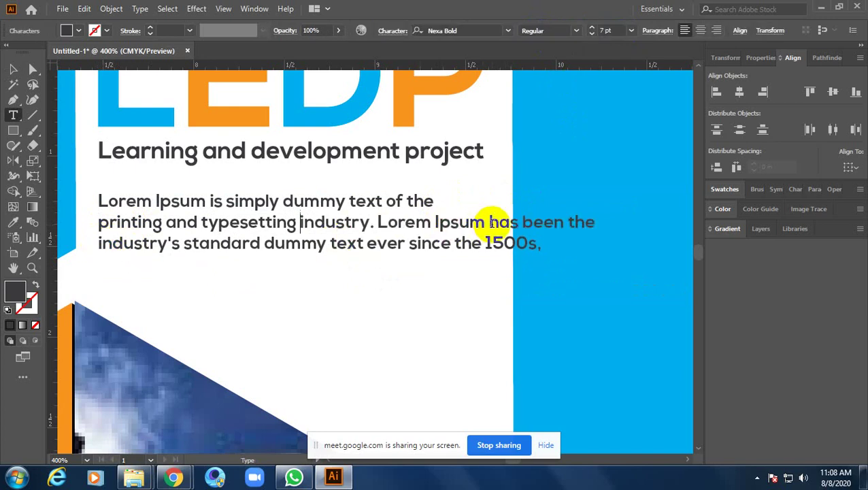
left_click(489, 222)
key("Return")
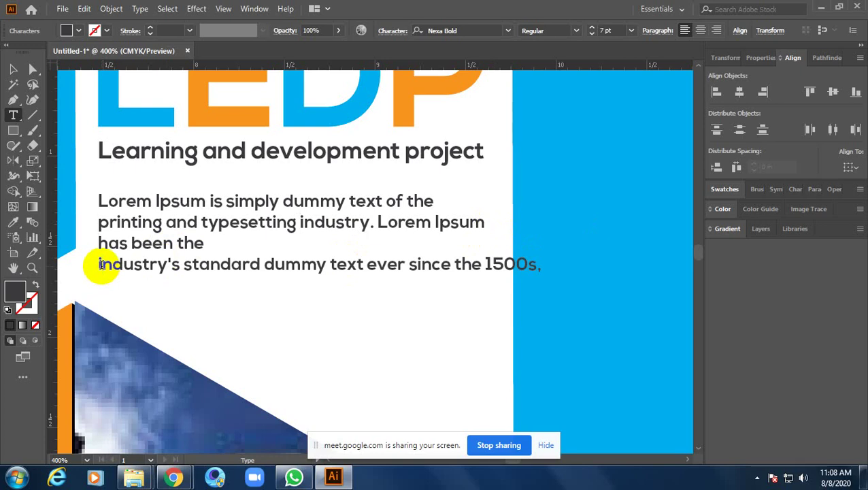
key("BackSpace")
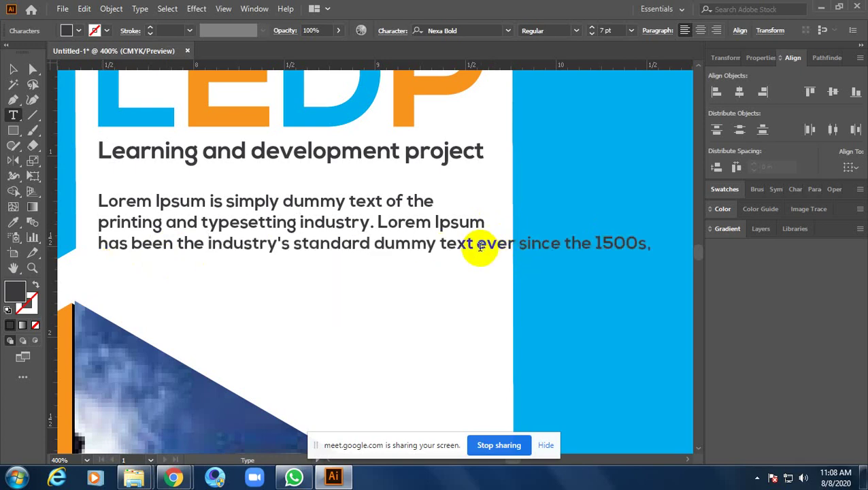
key("Return")
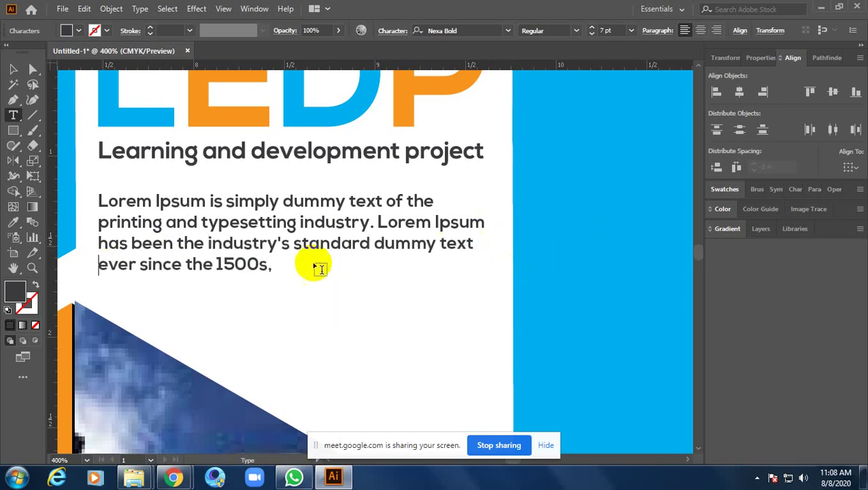
left_click(12, 68)
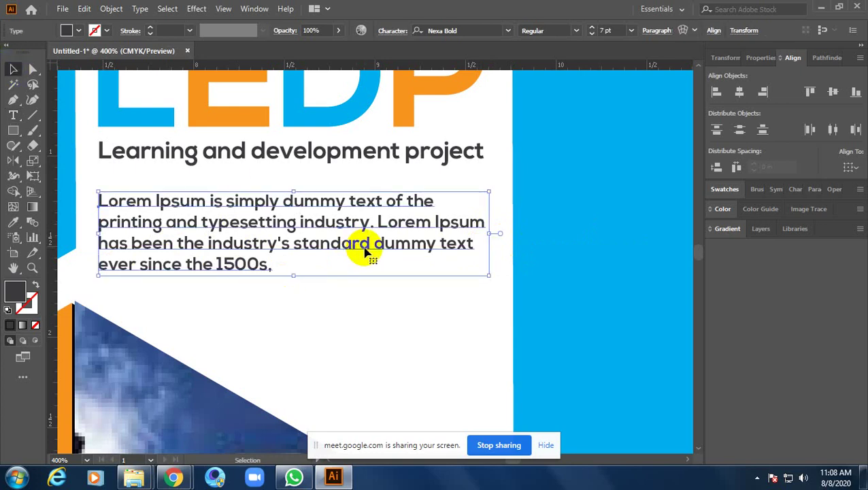
key("ctrl+1")
left_click(521, 171)
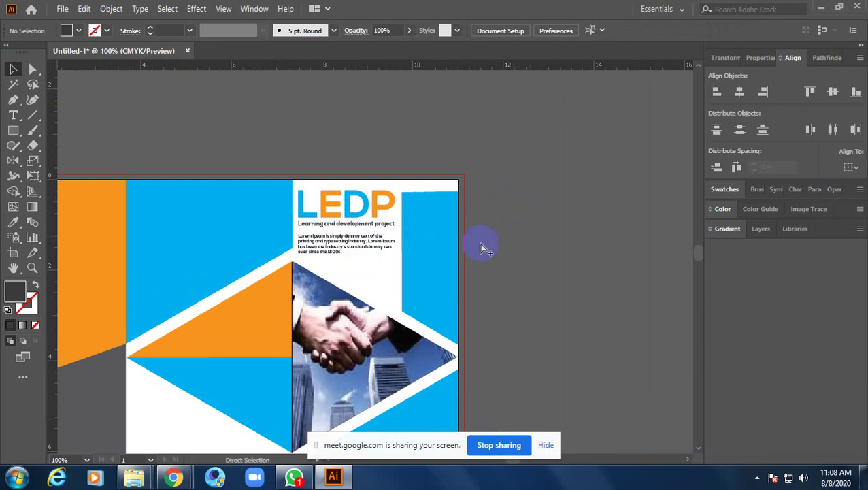
- Nudge the body text down slightly and turn off its hyphenation
scroll(353, 231, "up", 1)
scroll(370, 240, "up", 2)
scroll(357, 262, "up", 1)
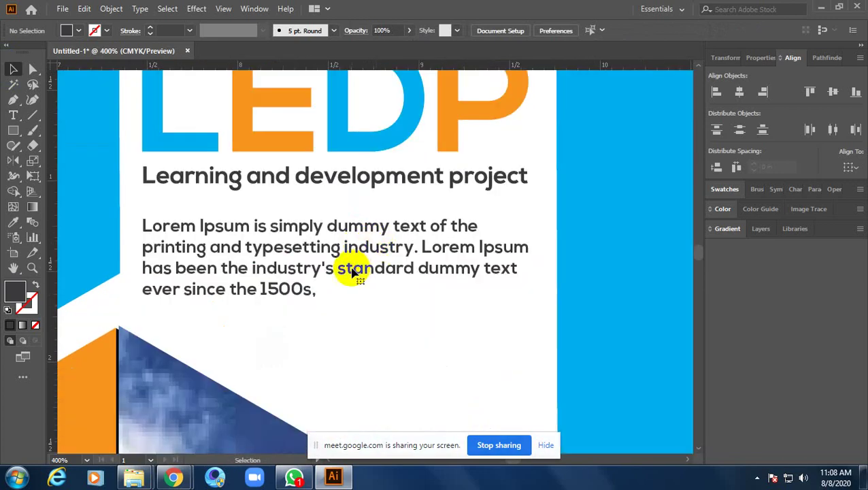
left_click(386, 253)
key("Down")
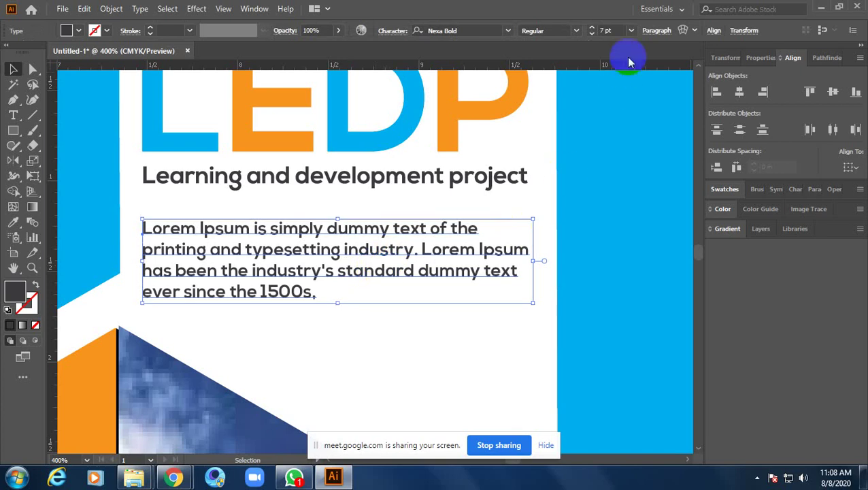
left_click(656, 32)
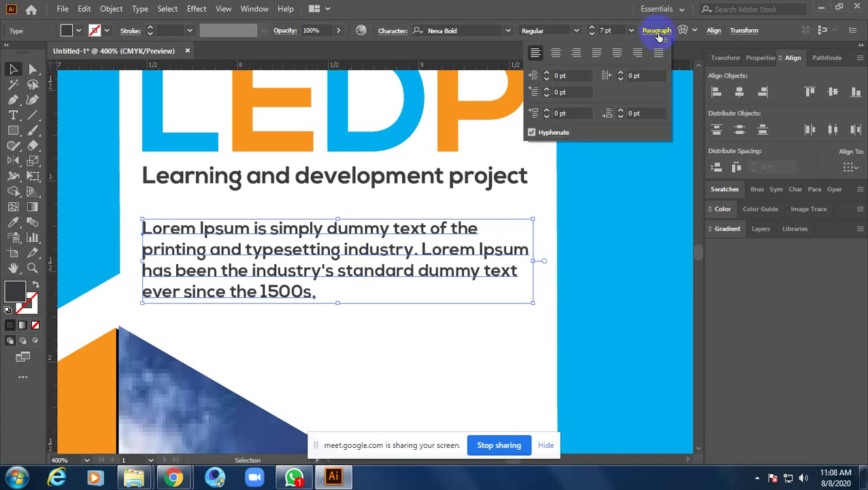
left_click(542, 134)
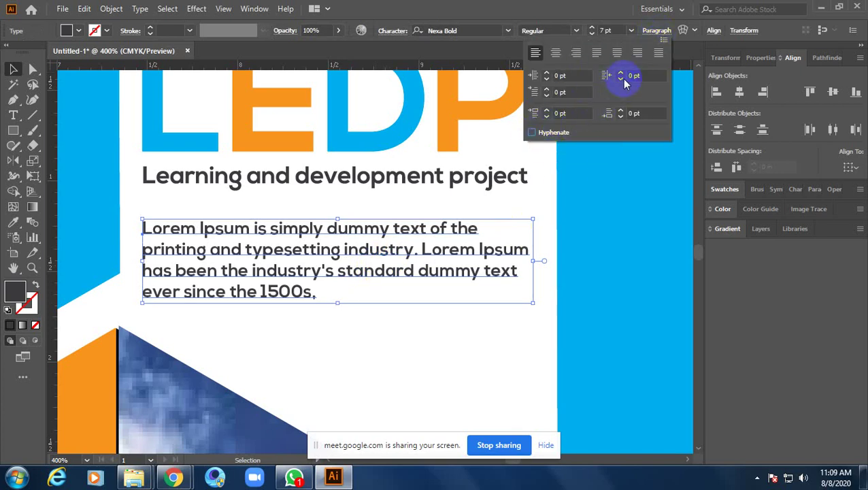
left_click(629, 155)
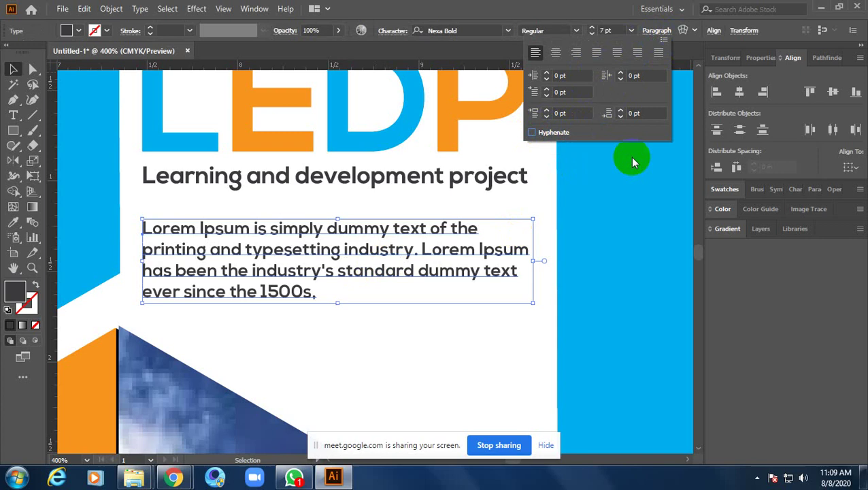
left_click(489, 307)
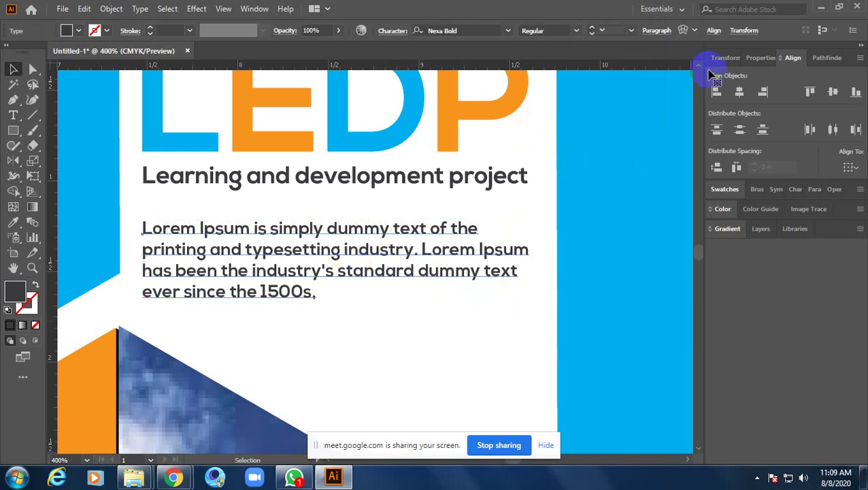
key("ctrl+z")
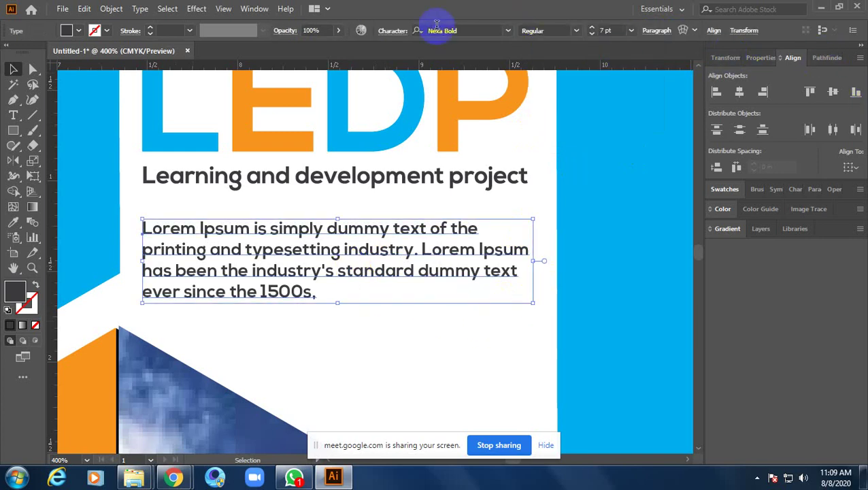
- Set Space After Paragraph to 2 pt for the Lorem Ipsum block
left_click(255, 10)
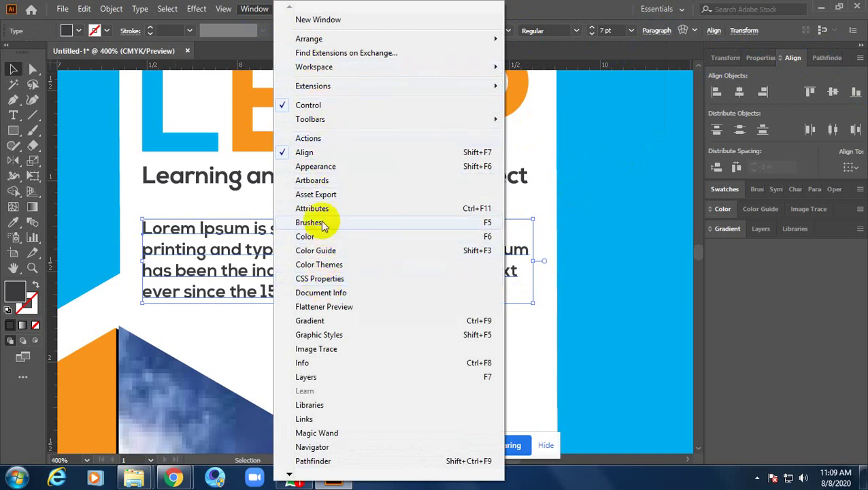
left_click(670, 176)
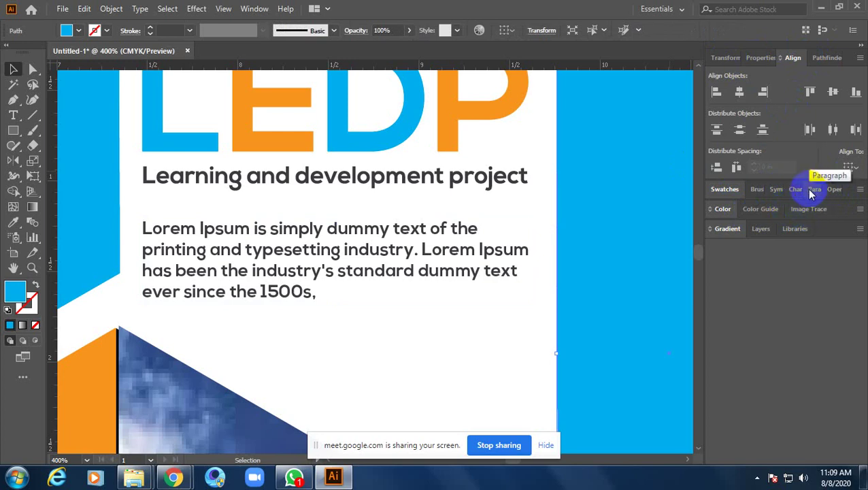
left_click(812, 190)
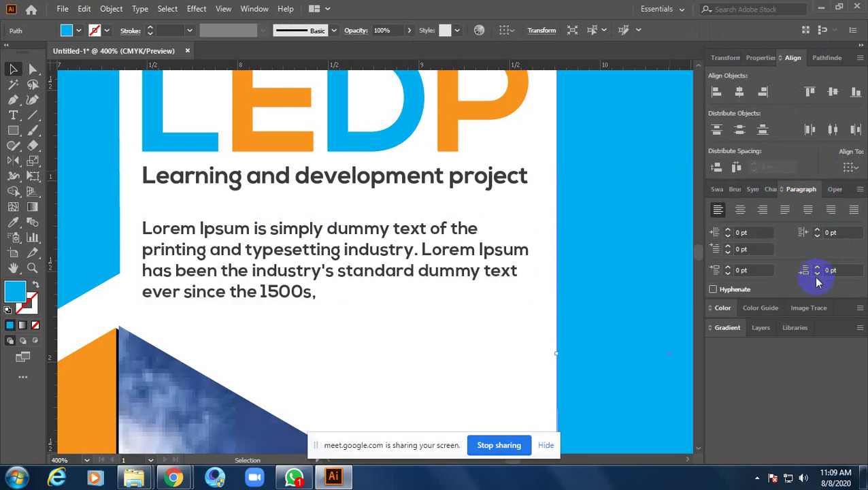
left_click(471, 275)
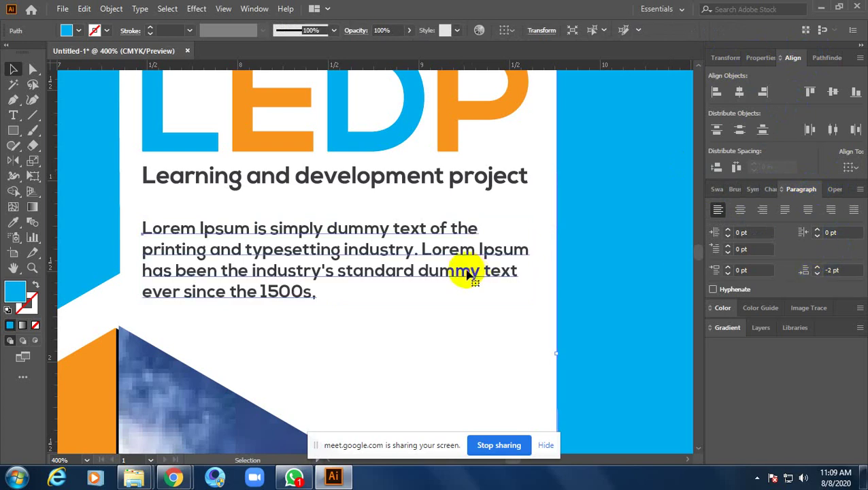
left_click(817, 267)
left_click(818, 267)
left_click(817, 267)
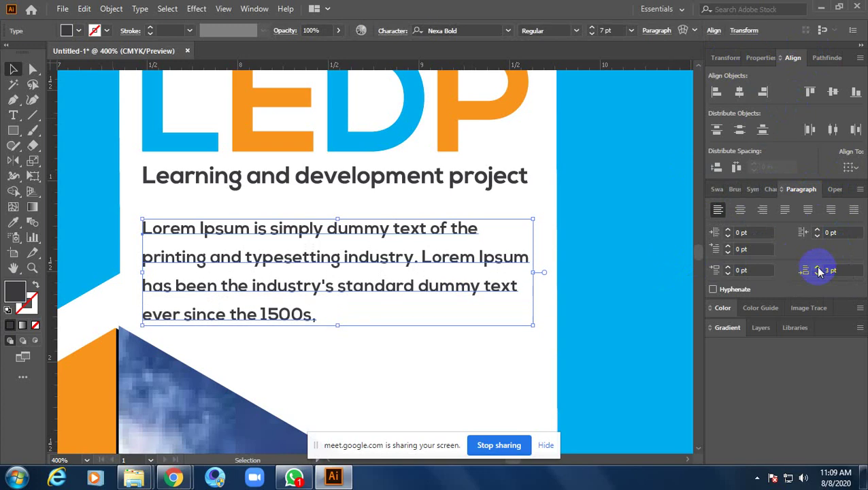
left_click(818, 273)
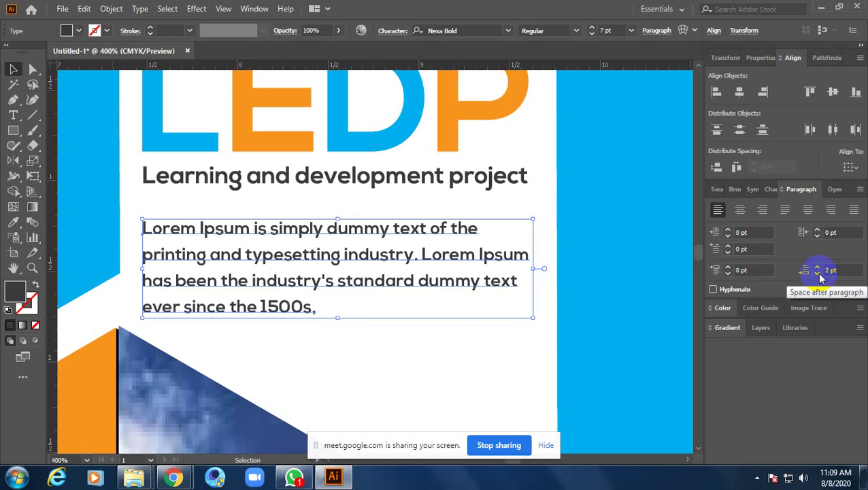
left_click(385, 372)
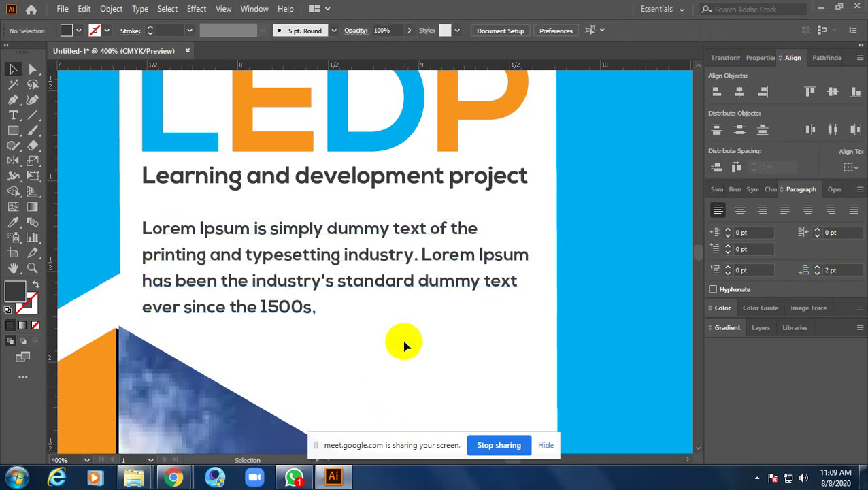
left_click(404, 340, "alt")
left_click(405, 340, "alt")
left_click(405, 340, "alt")
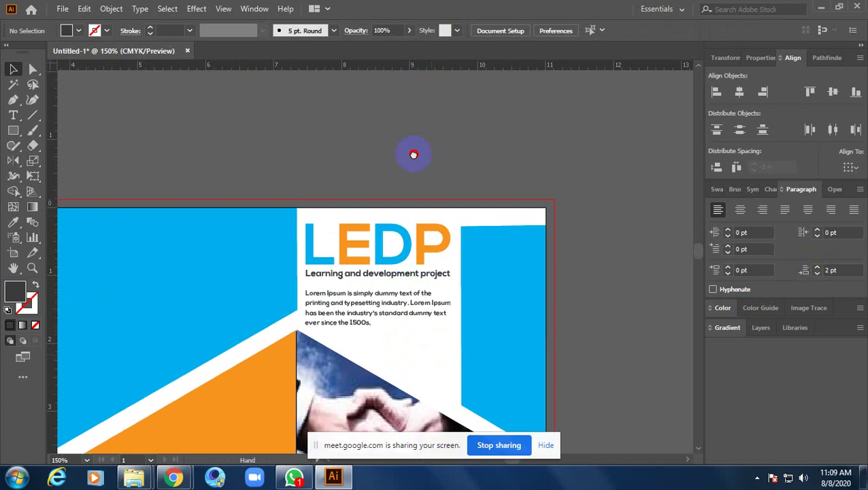
scroll(415, 204, "down", 5)
mouse_move(430, 272)
left_mouse_down()
mouse_move(427, 234)
mouse_move(442, 261)
left_mouse_up()
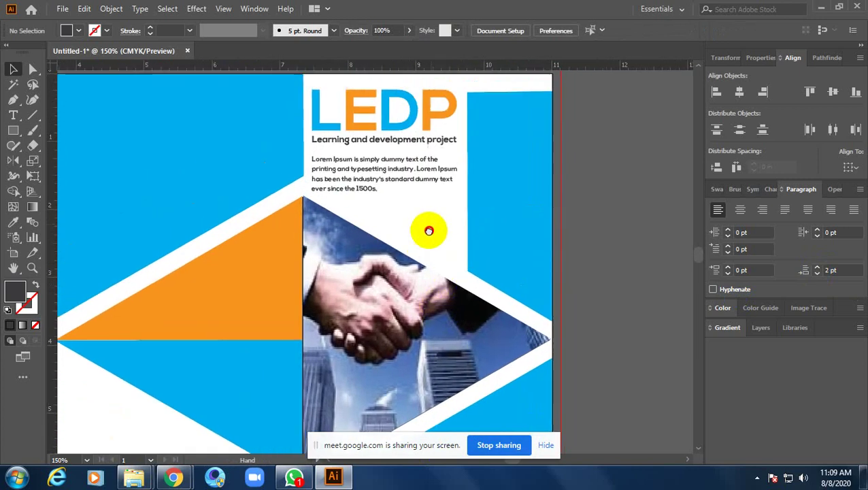
mouse_move(449, 300)
left_mouse_down()
mouse_move(402, 272)
mouse_move(442, 229)
left_mouse_up()
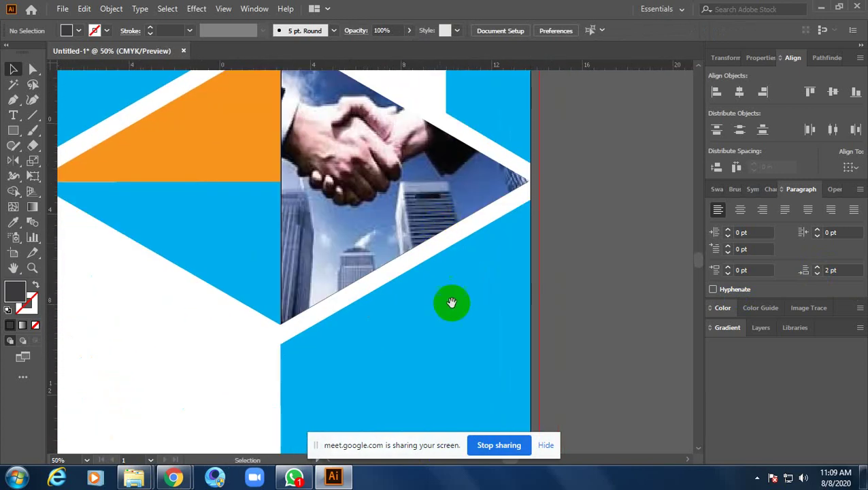
scroll(450, 302, "down", 3)
left_click_drag(416, 279, 418, 293)
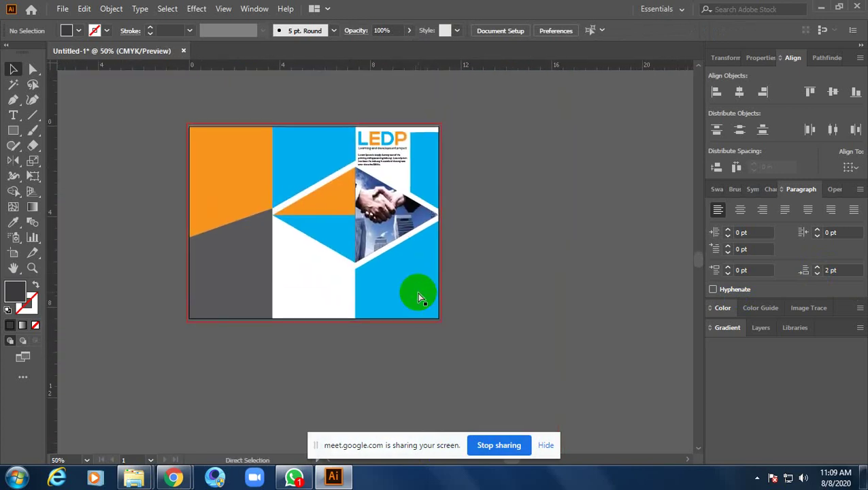
scroll(387, 271, "up", 2)
scroll(384, 267, "up", 1)
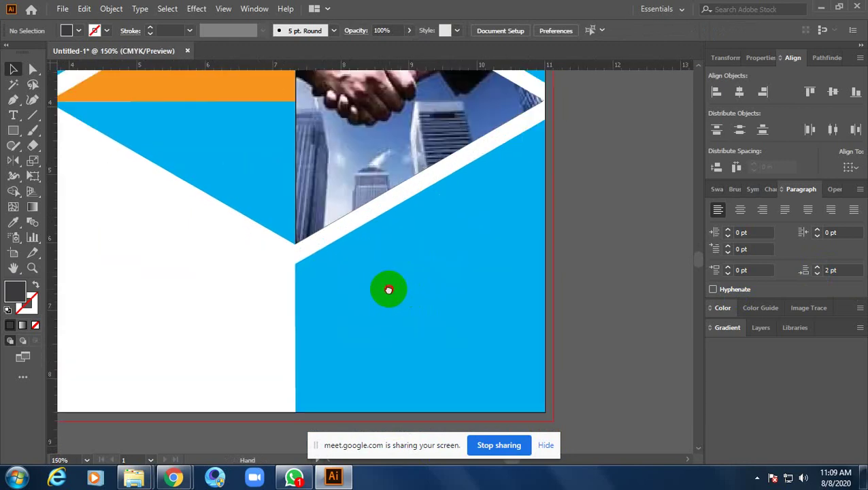
left_click(13, 130)
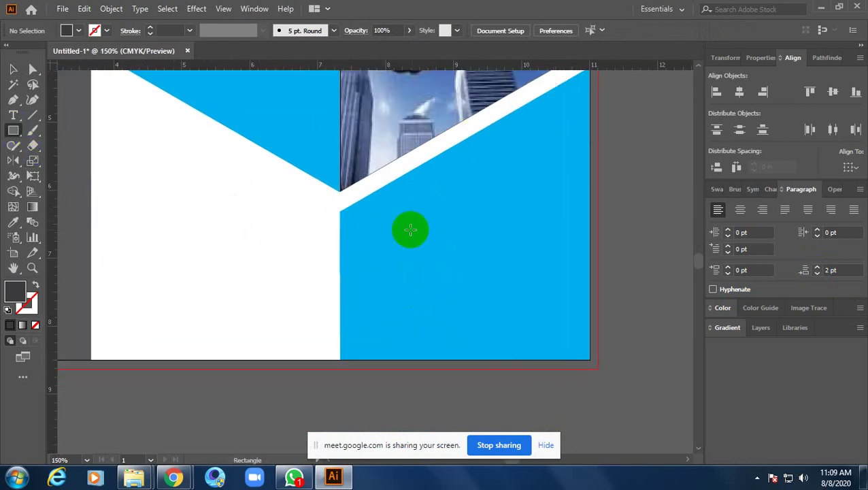
mouse_move(367, 100)
left_mouse_down()
mouse_move(566, 357)
mouse_move(572, 342)
left_mouse_up()
left_click(12, 69)
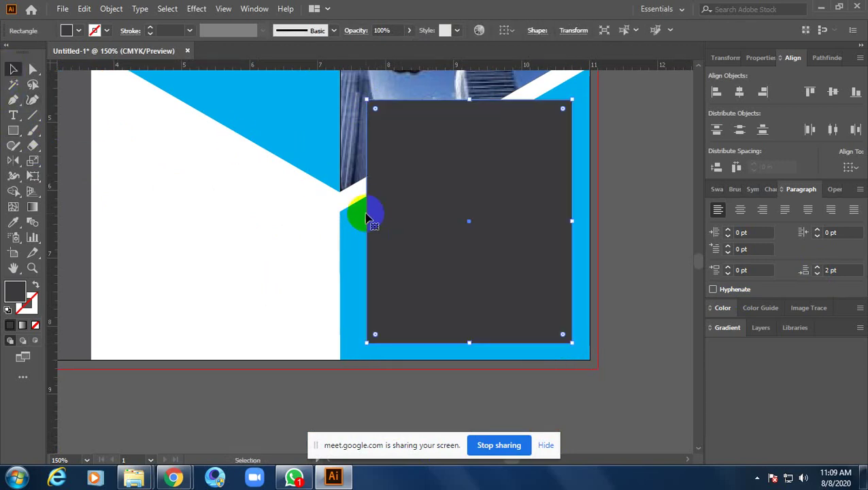
left_click_drag(366, 216, 359, 222)
key("ctrl+z")
left_click(32, 69)
left_click(353, 107)
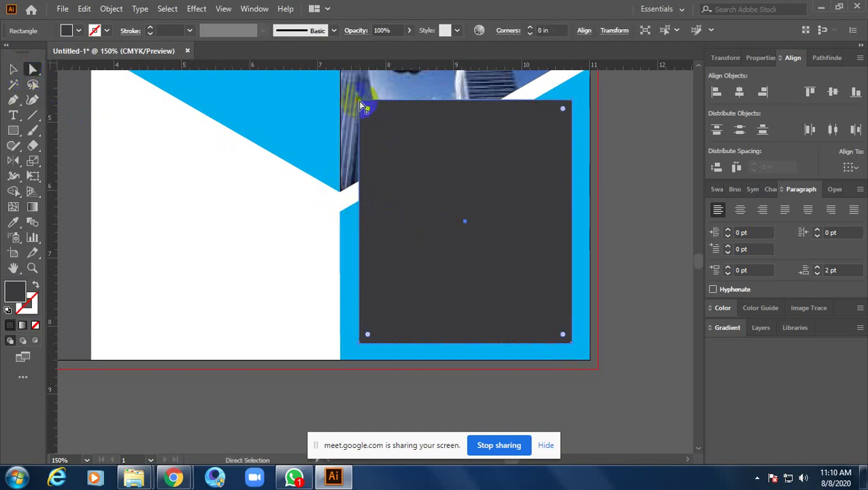
left_click_drag(359, 107, 361, 222)
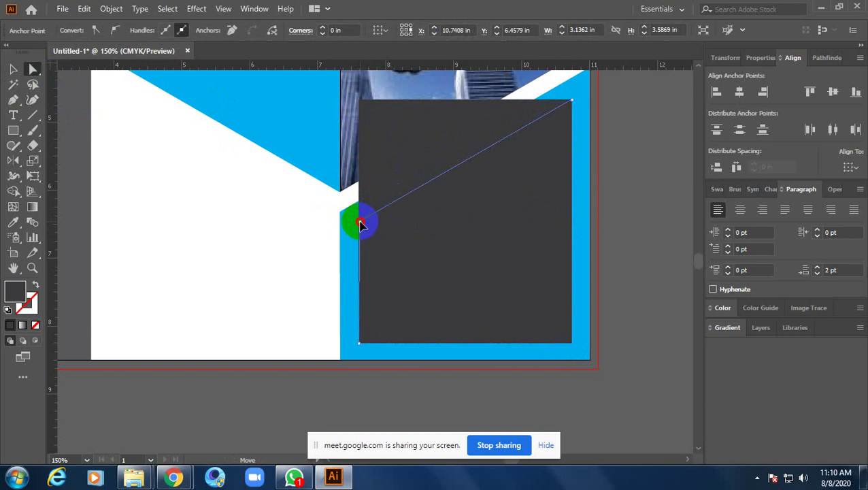
left_click_drag(361, 222, 360, 229)
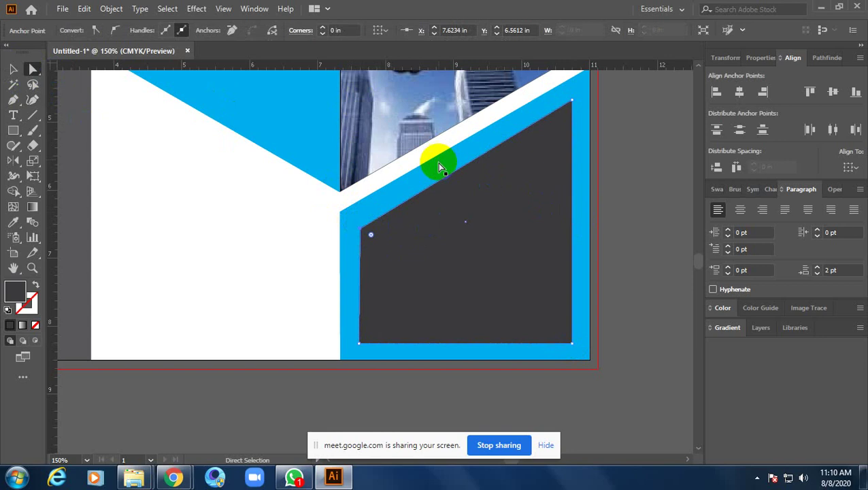
left_click(363, 233)
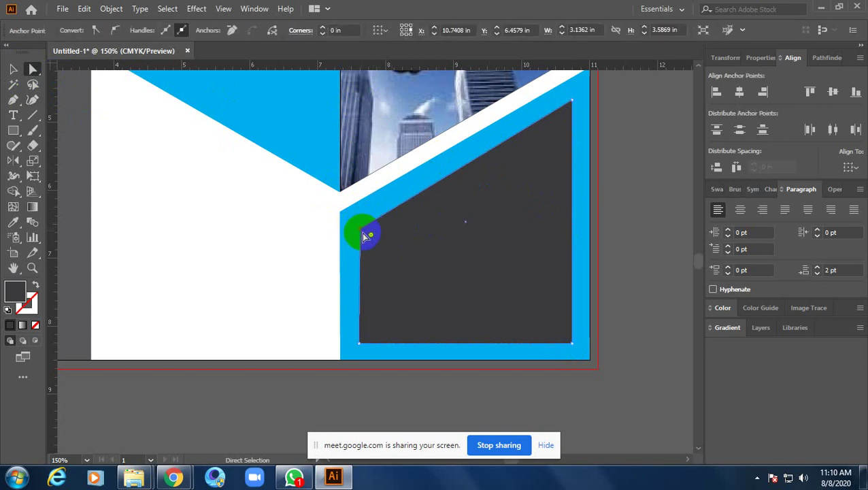
left_click(359, 228)
left_click(360, 225)
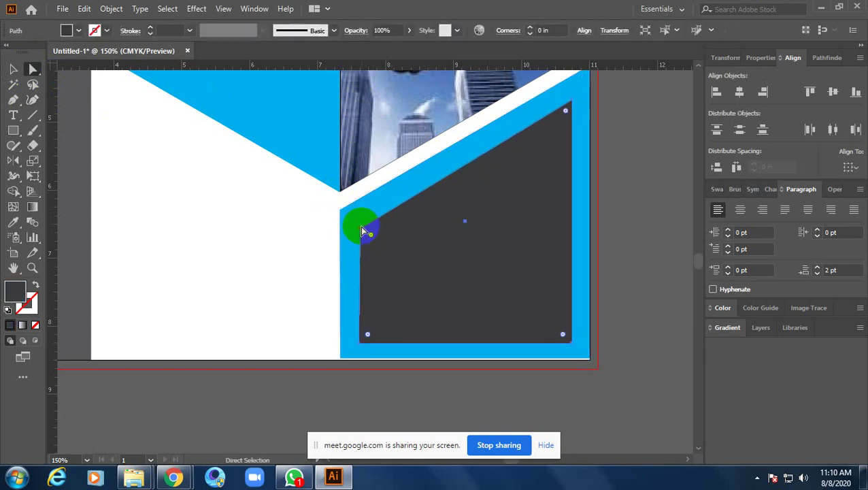
left_click(359, 229)
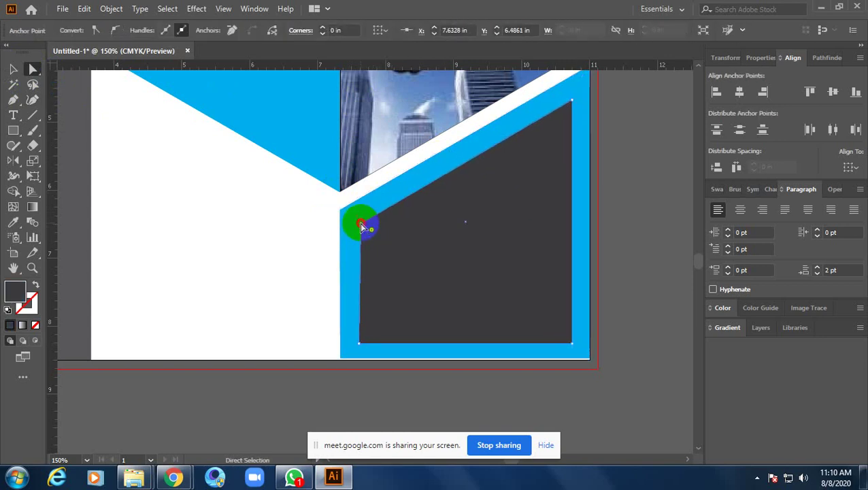
left_click(364, 228)
left_click(519, 200)
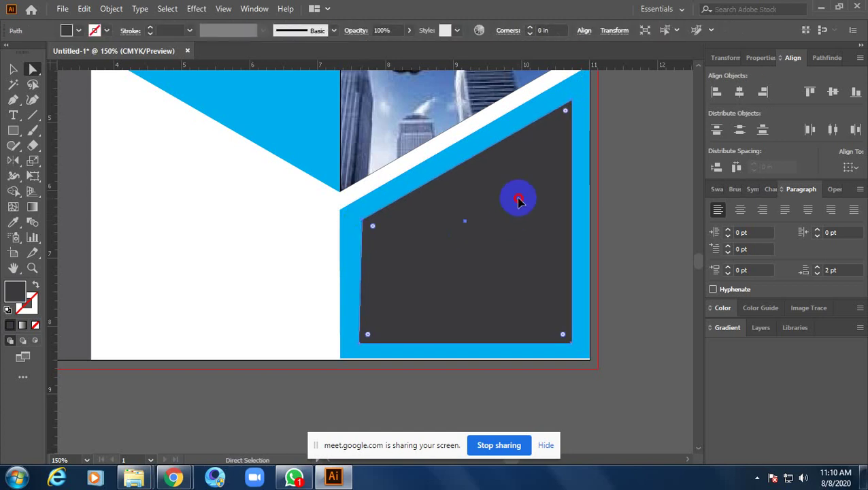
key("Delete")
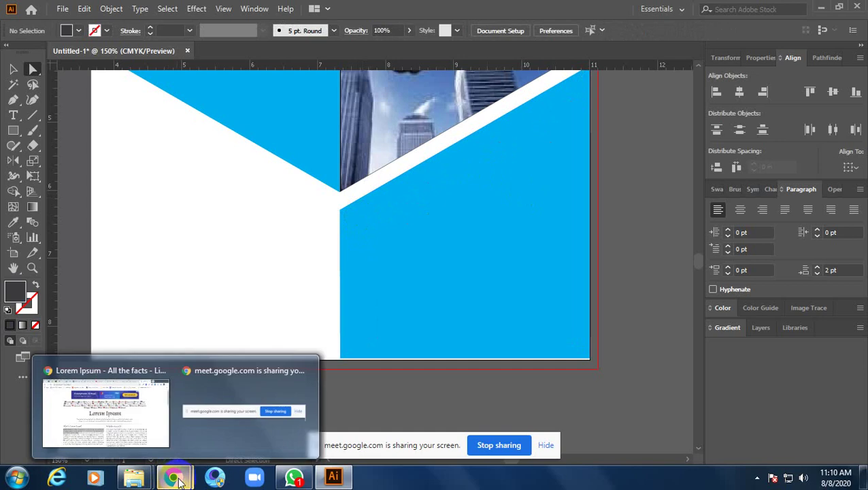
- Place Lorem Ipsum text on the blue panel, position it and set it to 8 pt
left_click(525, 275)
left_click(17, 120)
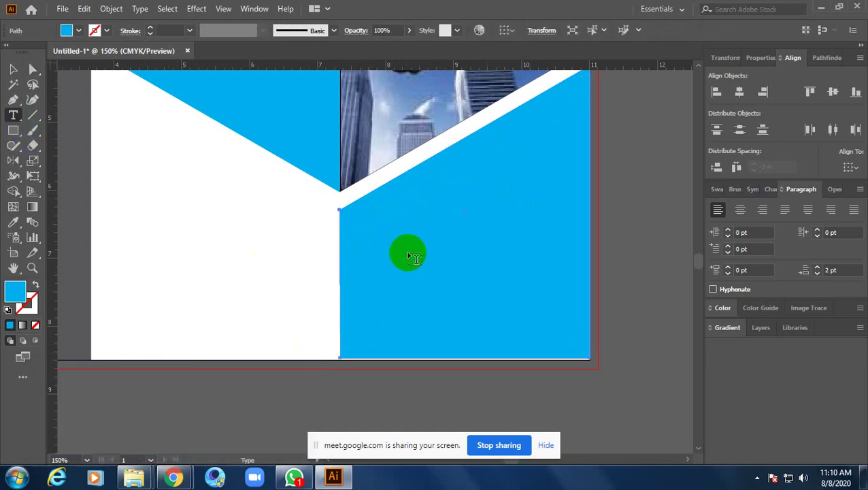
left_click(406, 252)
left_click(14, 69)
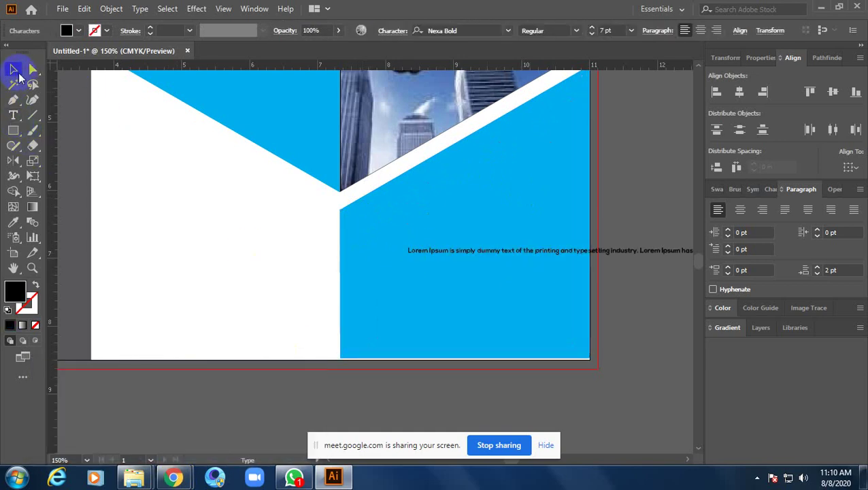
left_click_drag(523, 252, 511, 239)
left_click(513, 242)
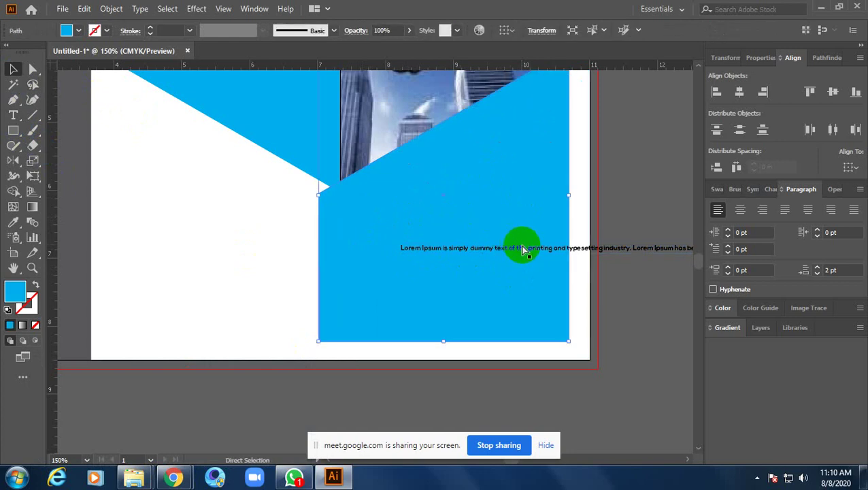
left_click(626, 253)
left_click(633, 253)
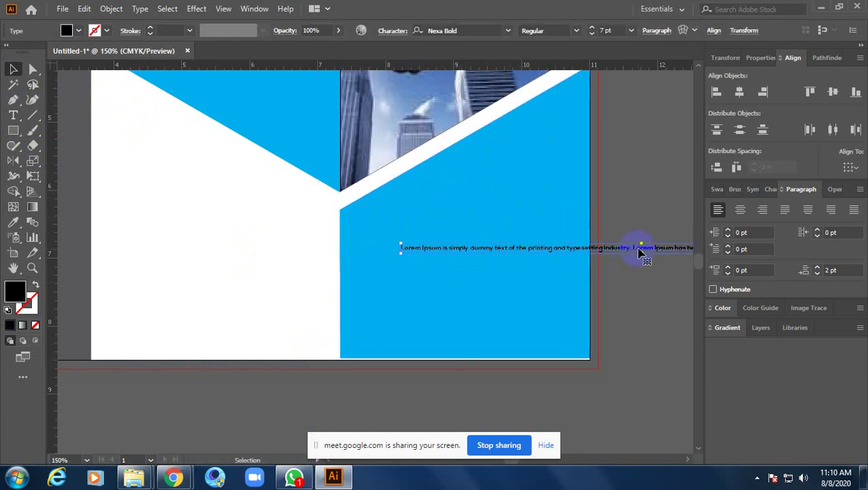
mouse_move(640, 248)
left_mouse_down()
mouse_move(595, 228)
mouse_move(570, 228)
left_mouse_up()
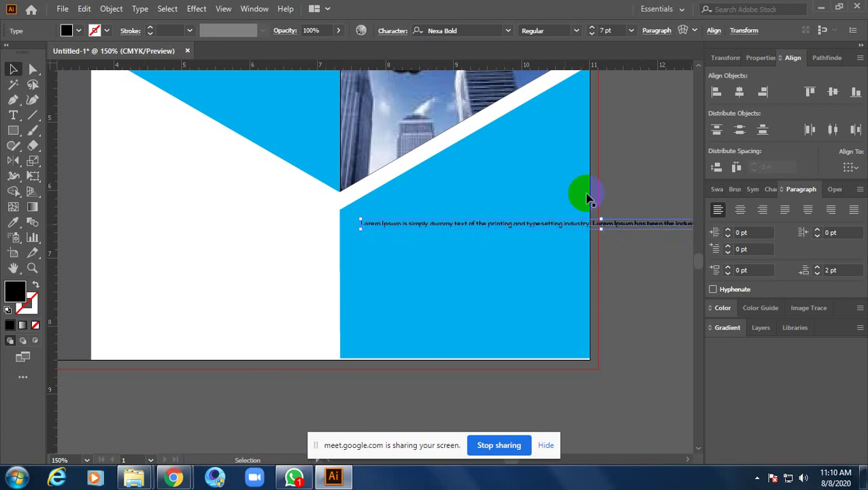
left_click(608, 30)
type("8")
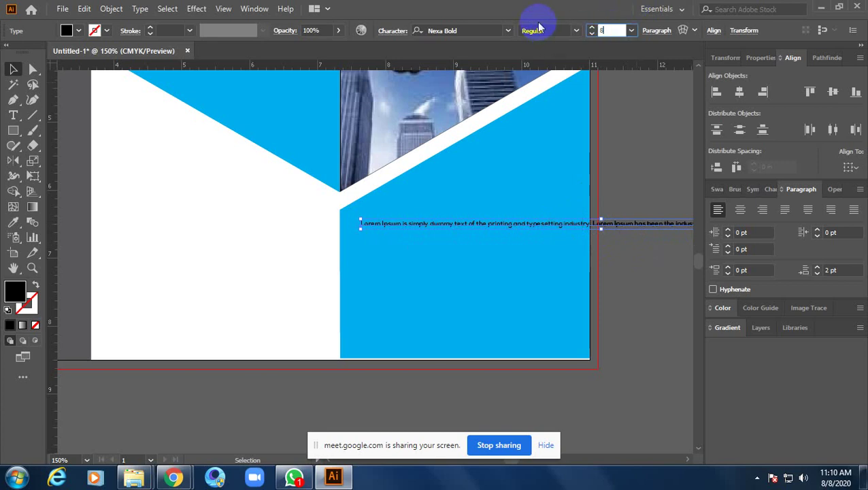
key("Return")
- Break the paragraph into three lines after 'printing and' and before 'standard'
double_click(573, 237)
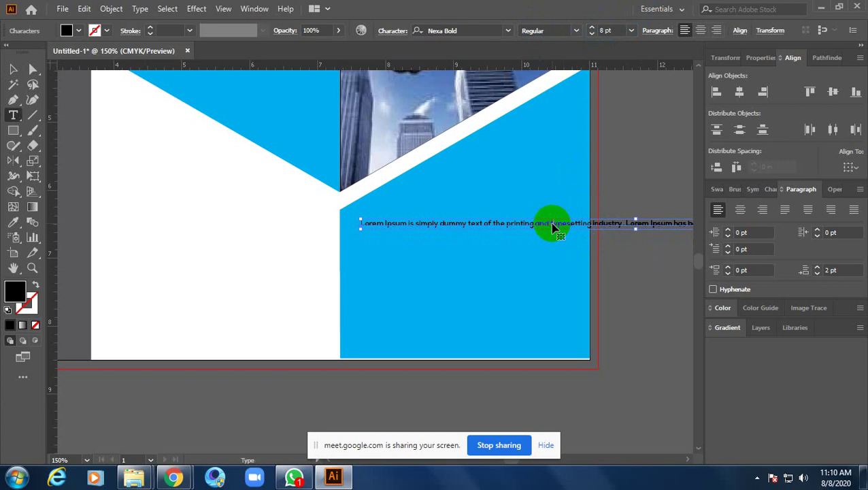
left_click(553, 226)
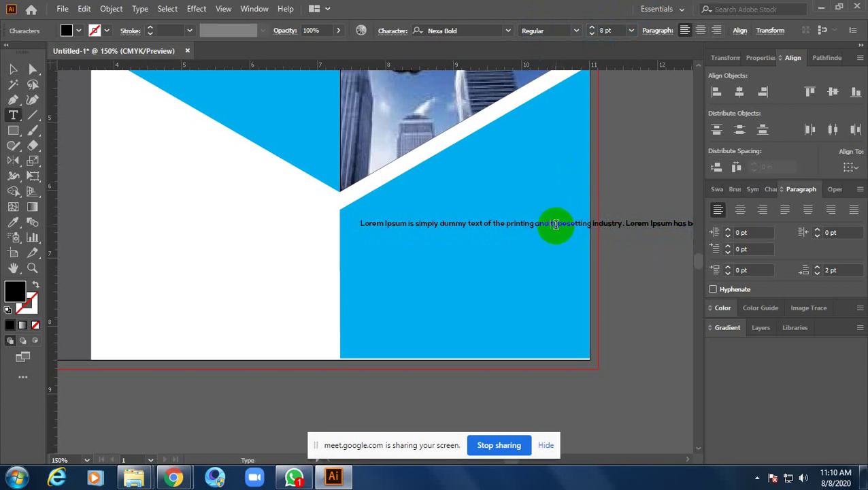
key("Return")
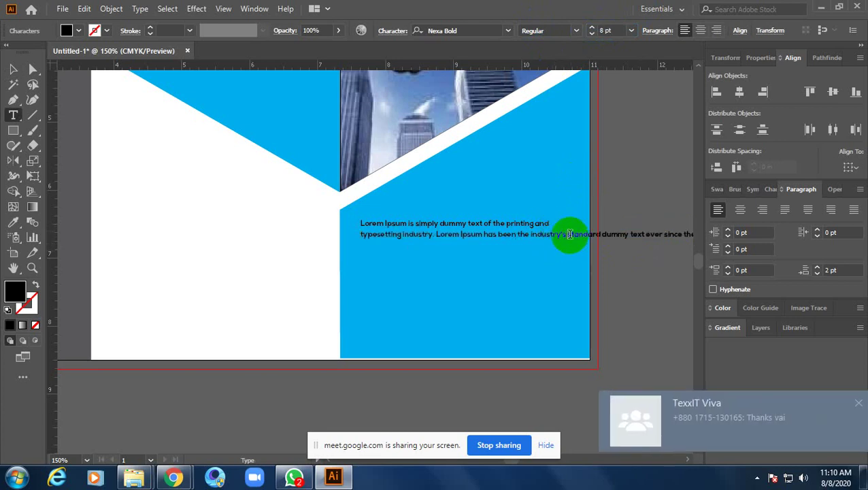
left_click(568, 234)
key("Return")
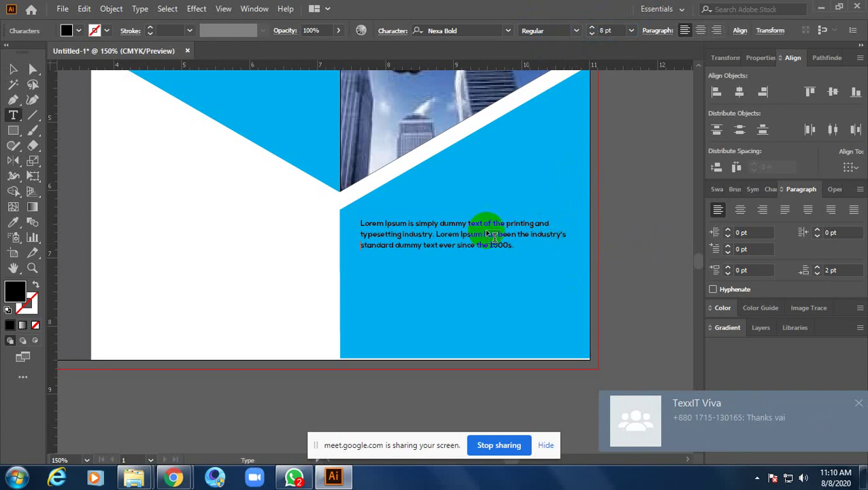
left_click(17, 67)
left_click(517, 253)
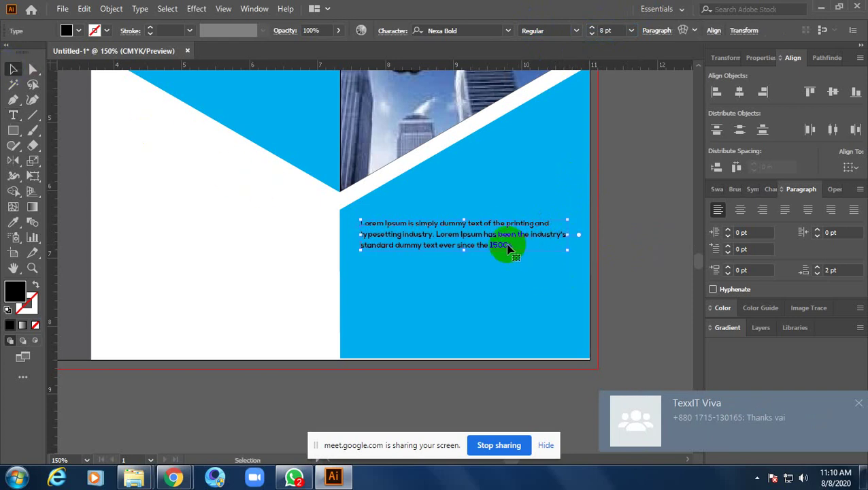
double_click(527, 253)
key("Escape")
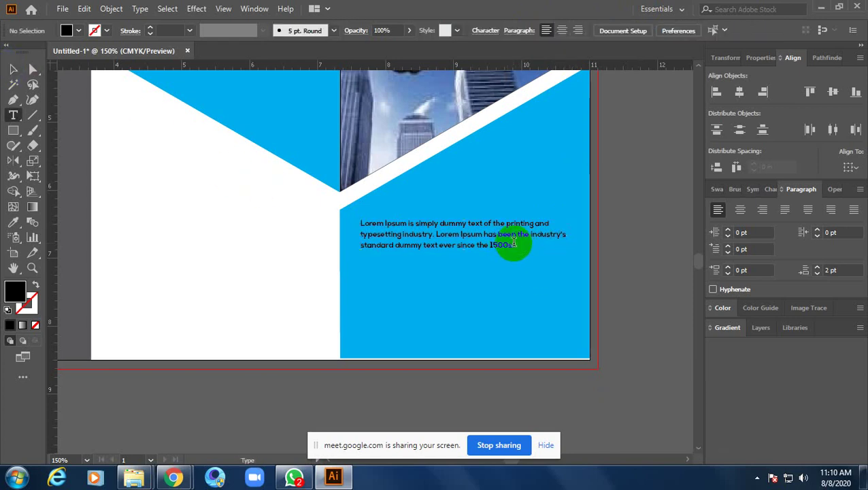
- Delete the stray pasted text line and Alt-drag a copy of the paragraph below
left_click(515, 246)
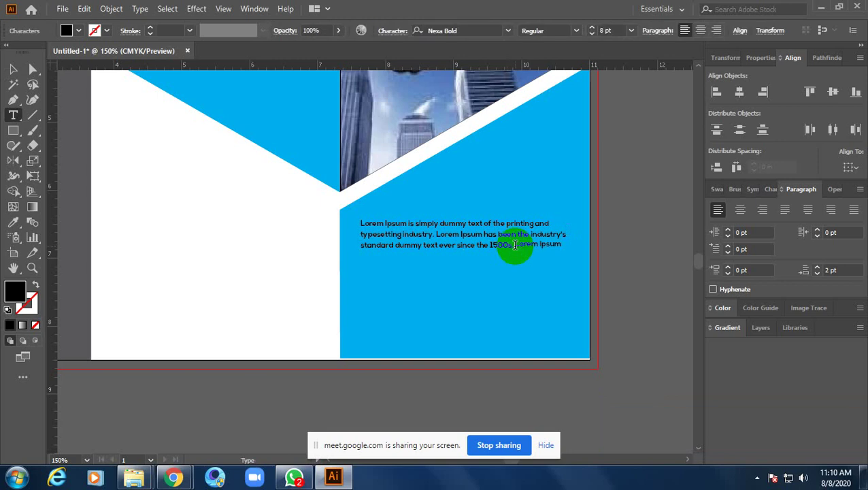
left_click_drag(515, 245, 575, 243)
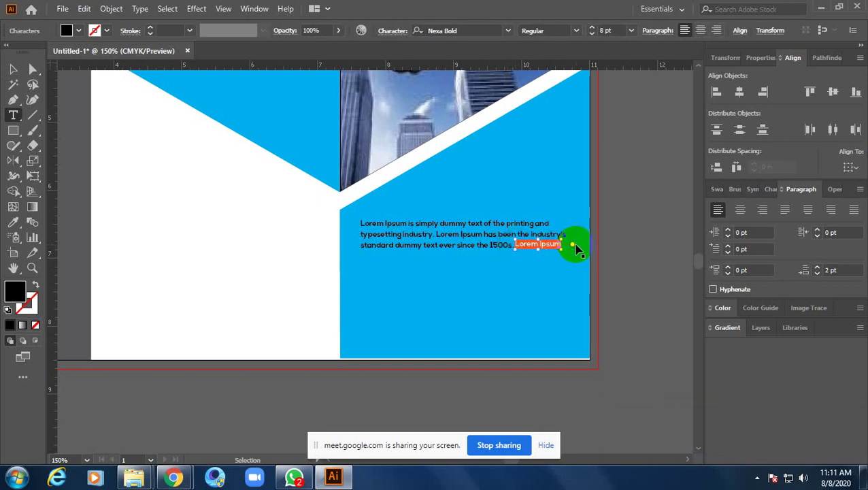
key("ctrl+v")
left_click(9, 70)
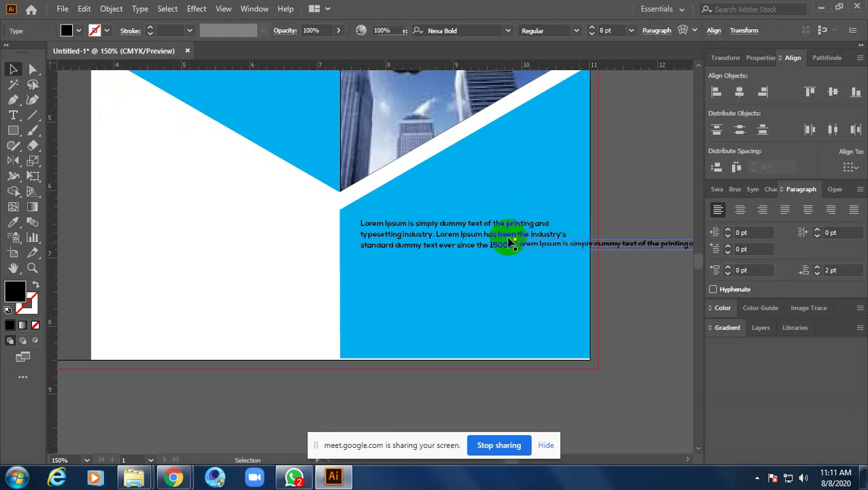
key("Delete")
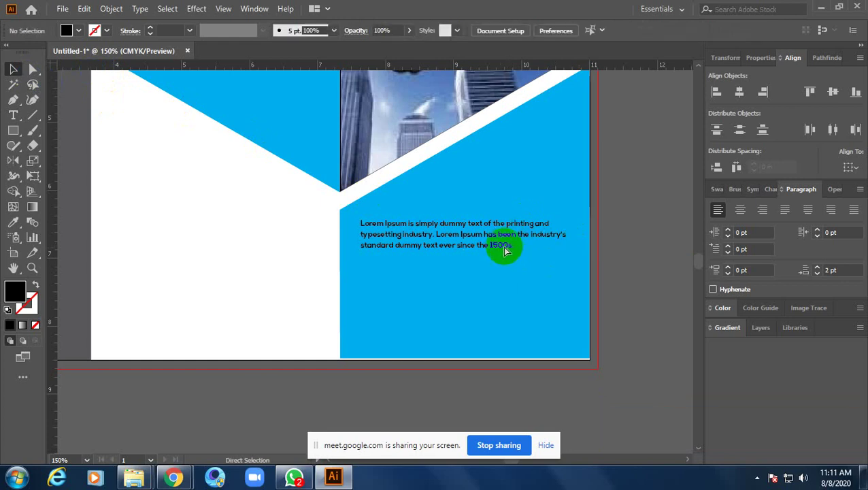
key("ctrl+z")
left_click(458, 244)
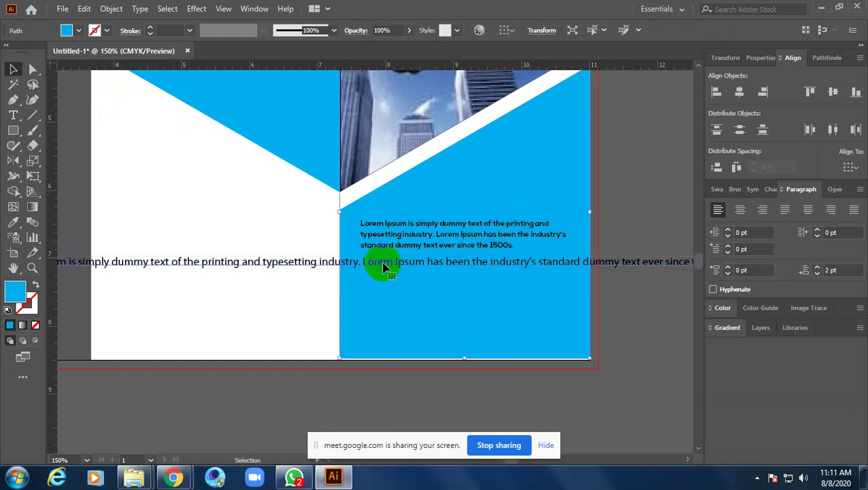
left_click(381, 266)
key("Delete")
left_click(426, 245)
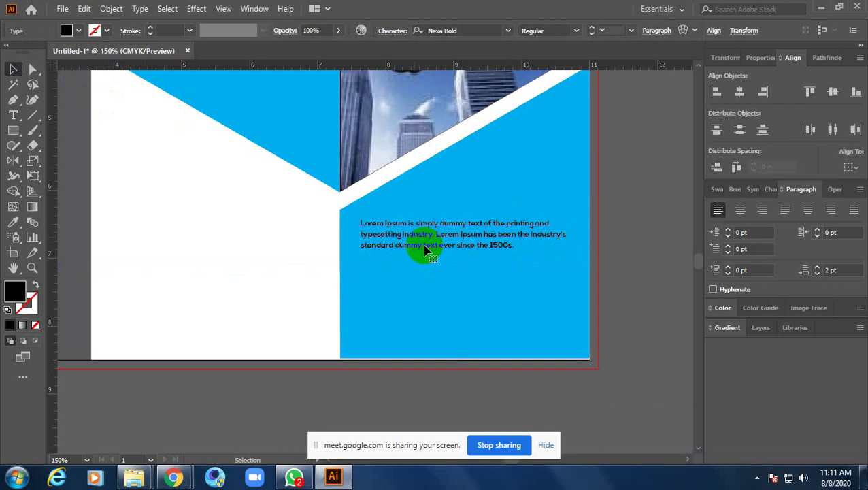
left_click_drag(426, 251, 448, 291)
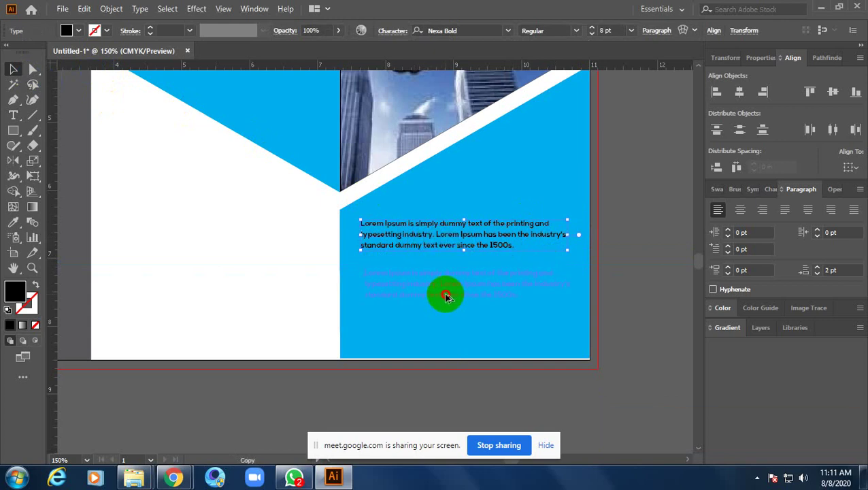
- Add a third paragraph copy and left-align all three paragraphs
left_click_drag(444, 289, 451, 344)
left_click(450, 277, "shift")
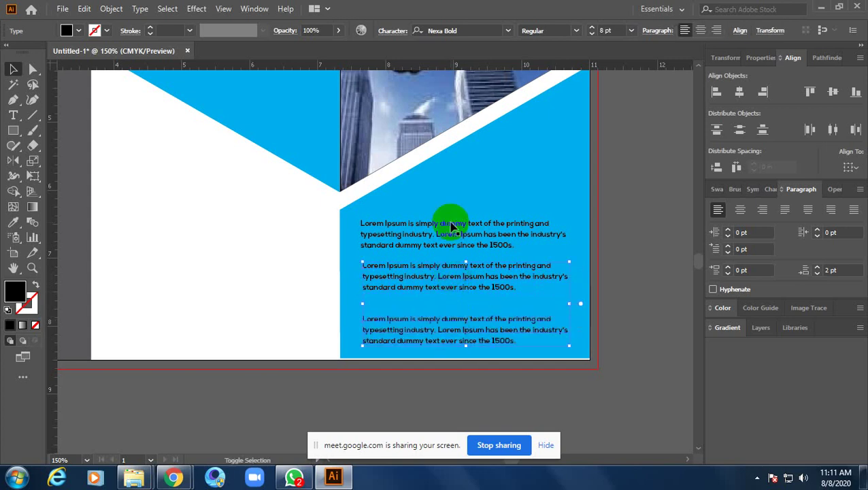
left_click(450, 221, "shift")
left_click(717, 95)
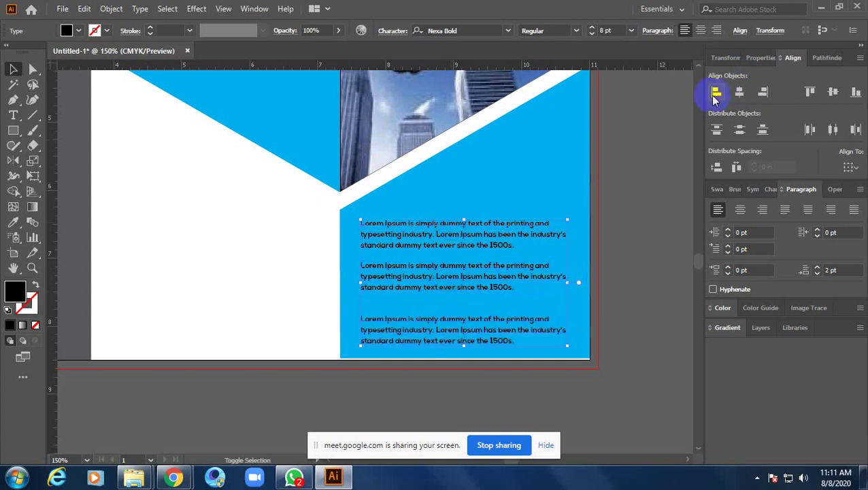
left_click(636, 217)
- Reselect the first two paragraphs without the blue background panel
left_click(485, 239)
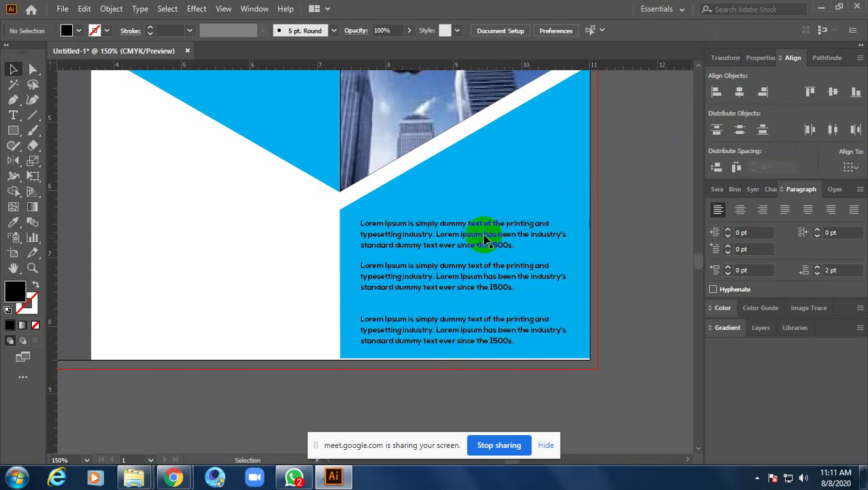
left_click(461, 252)
left_click(459, 271, "shift")
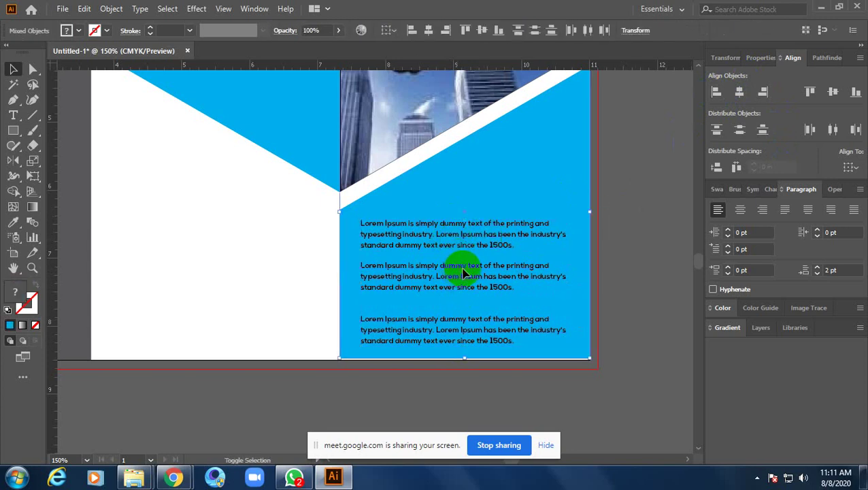
left_click(672, 240)
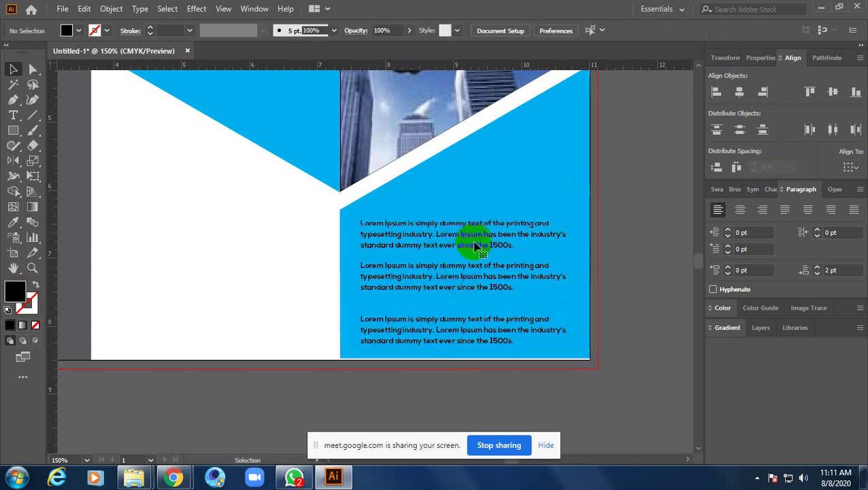
left_click(430, 232)
left_click(429, 233)
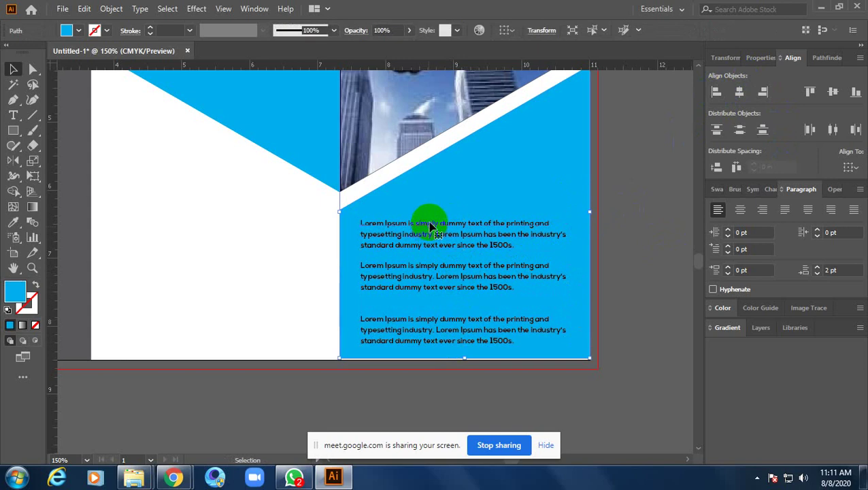
left_click(432, 227)
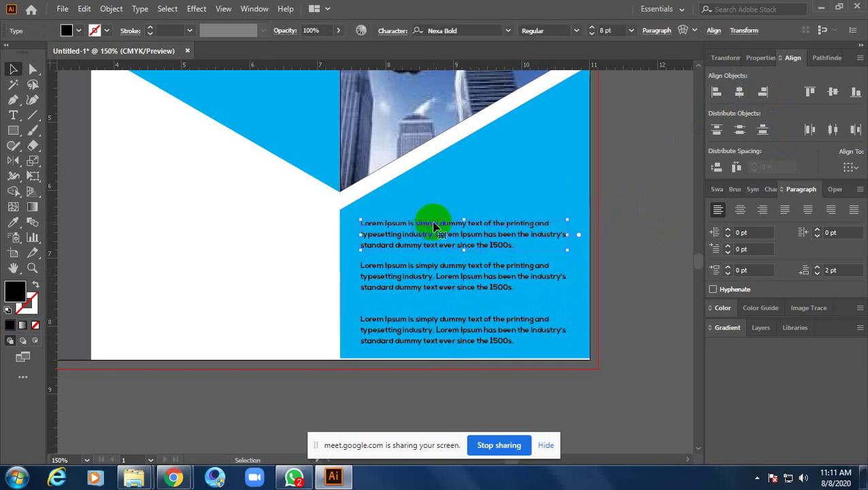
left_click(450, 271, "shift")
- Set the selected Lorem Ipsum paragraphs' text size to 8.5 pt
left_click(475, 320, "shift")
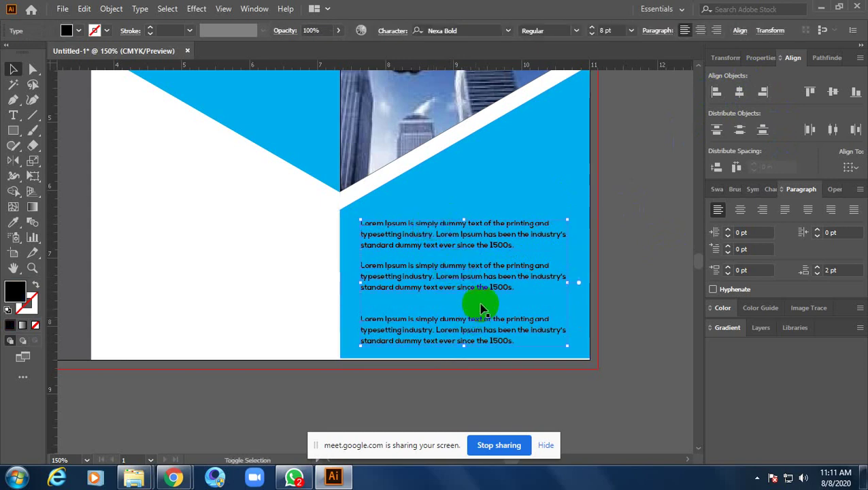
left_click(608, 31)
type("10")
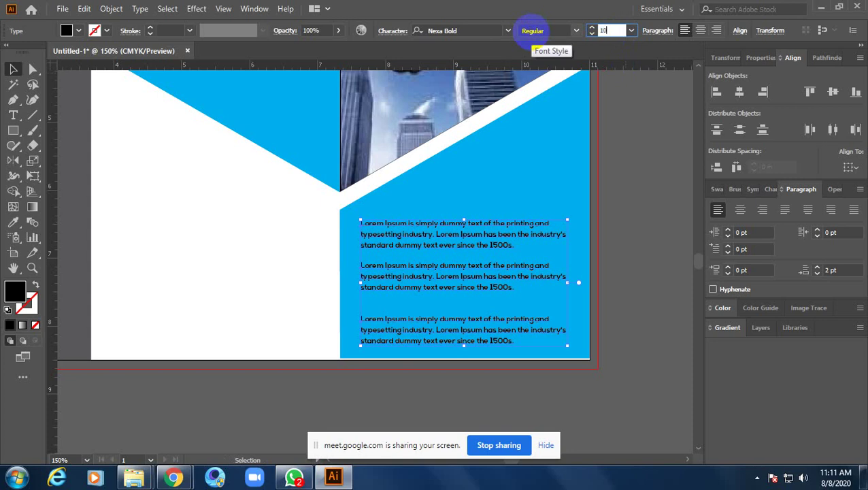
key("Return")
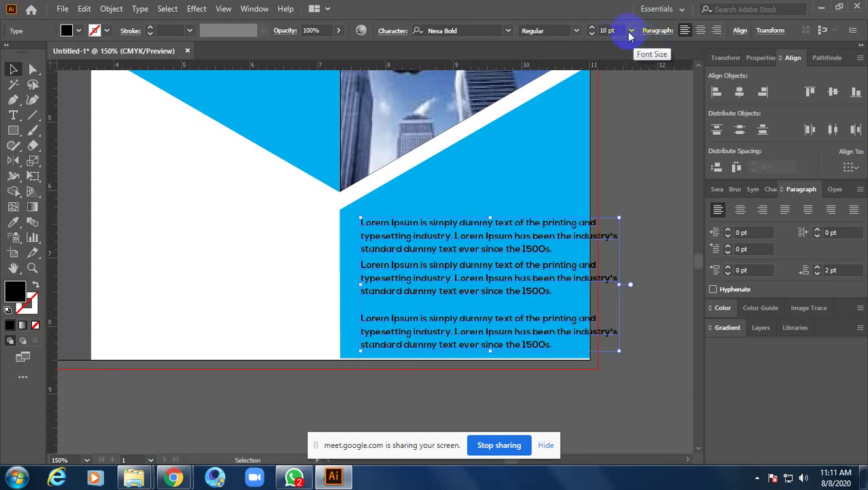
left_click(607, 31)
type("9")
key("Return")
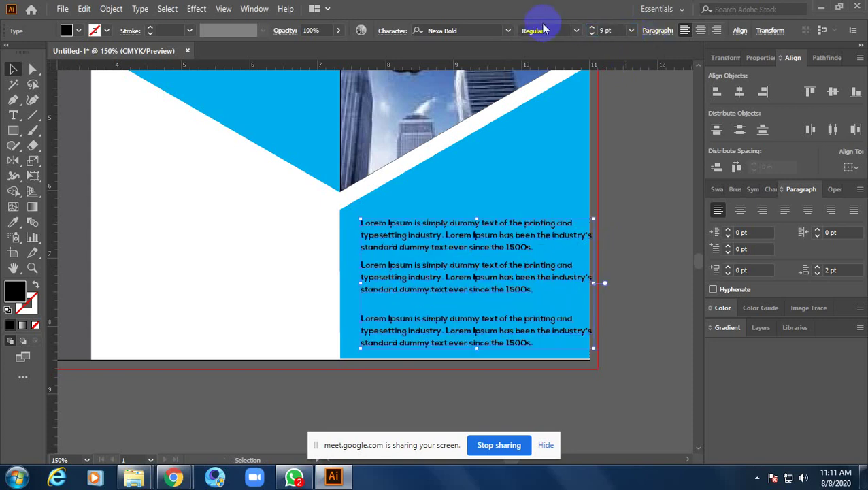
left_click(542, 26)
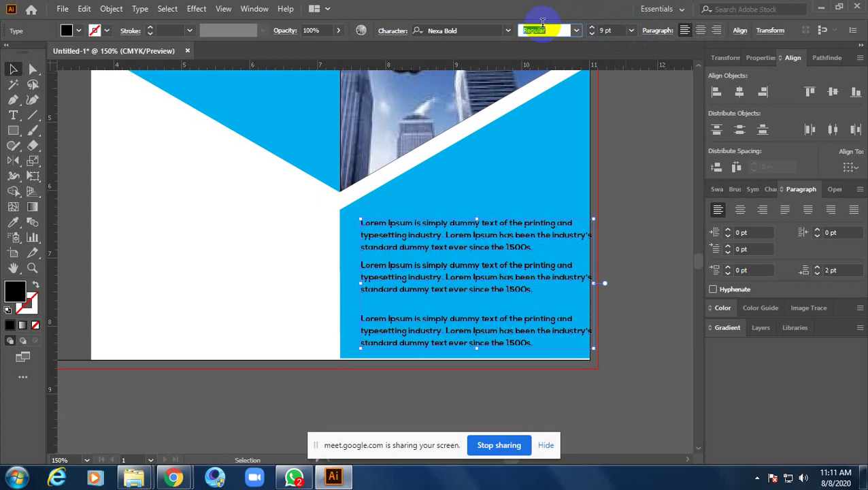
key("Return")
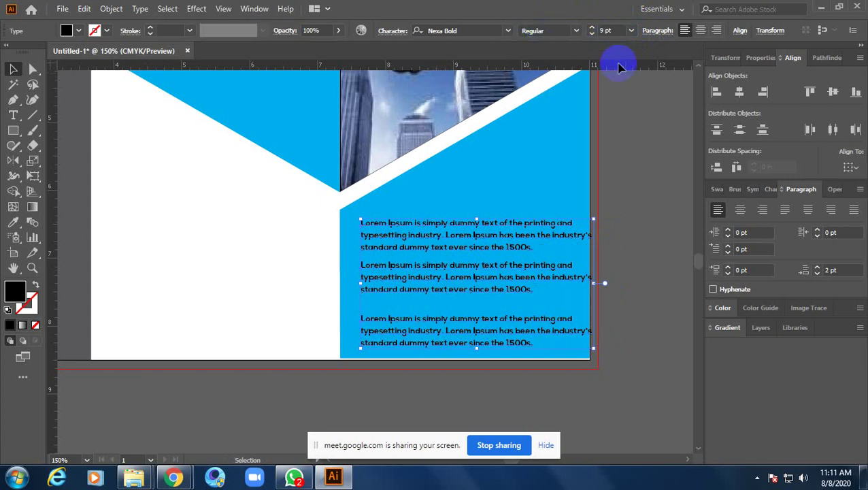
left_click(571, 26)
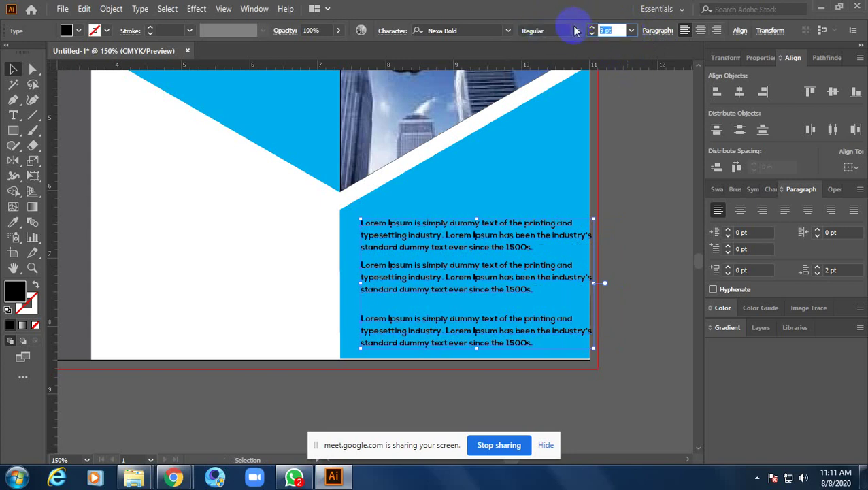
type("8.5")
key("Return")
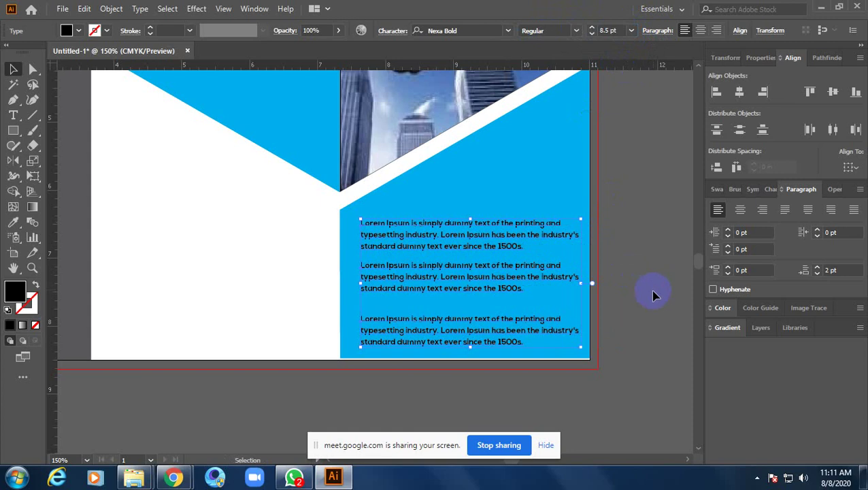
- Nudge the paragraphs slightly left and up, then clear the selection
key("Left")
key("Left")
key("Left")
key("Left")
key("Left")
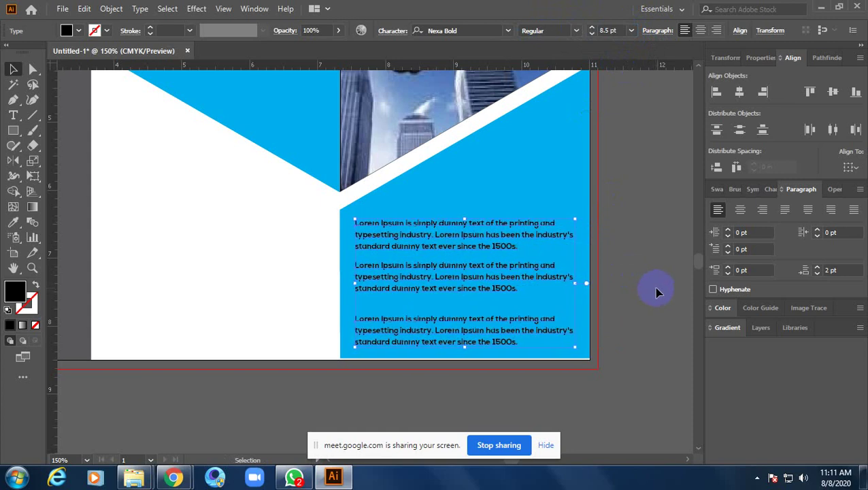
key("Left")
key("Up")
key("Up")
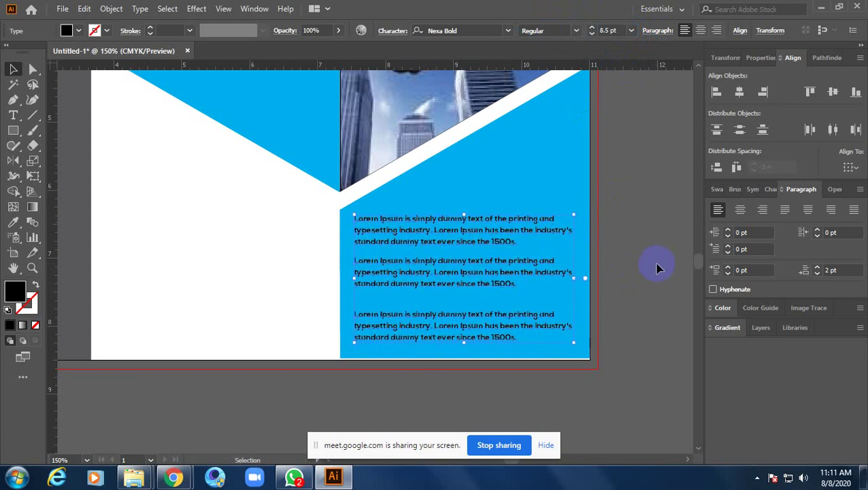
key("Up")
left_click(465, 239)
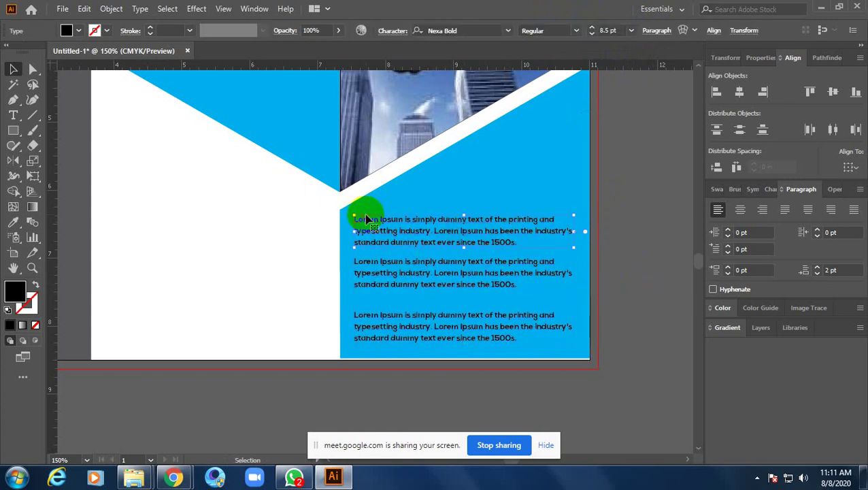
left_click(345, 221)
left_click(622, 212)
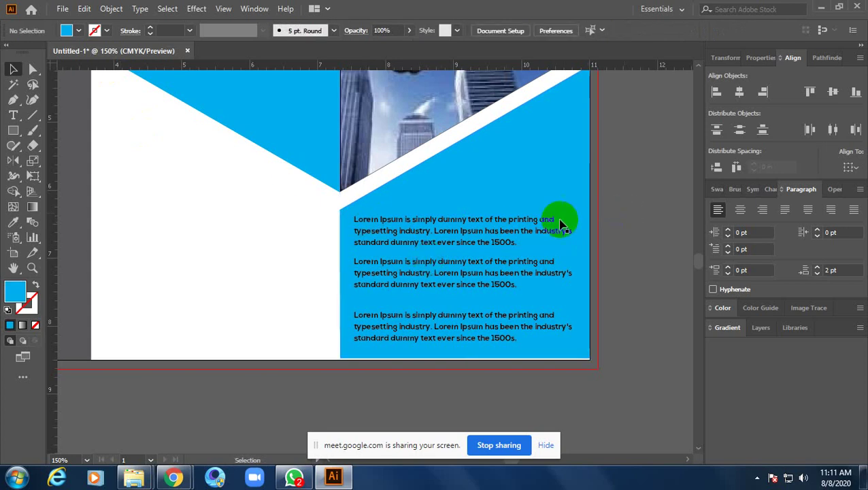
left_click(445, 293)
left_click(660, 185)
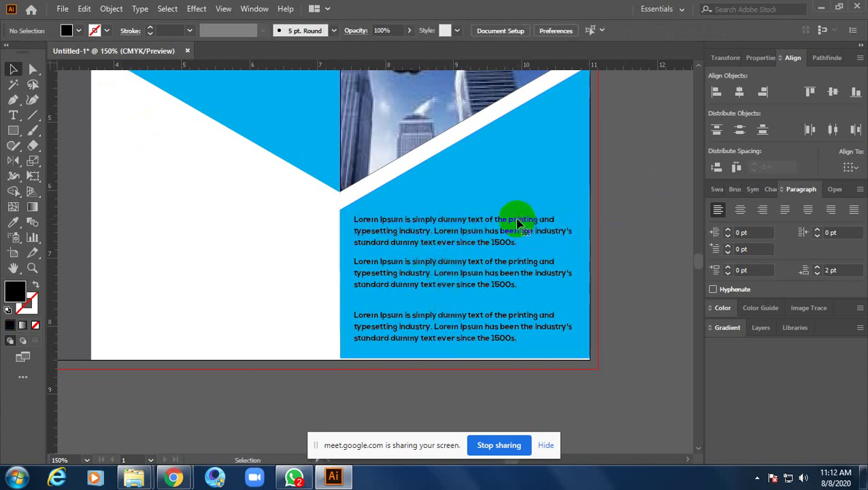
- Select the three paragraph text boxes and fill their text White
left_click(413, 220)
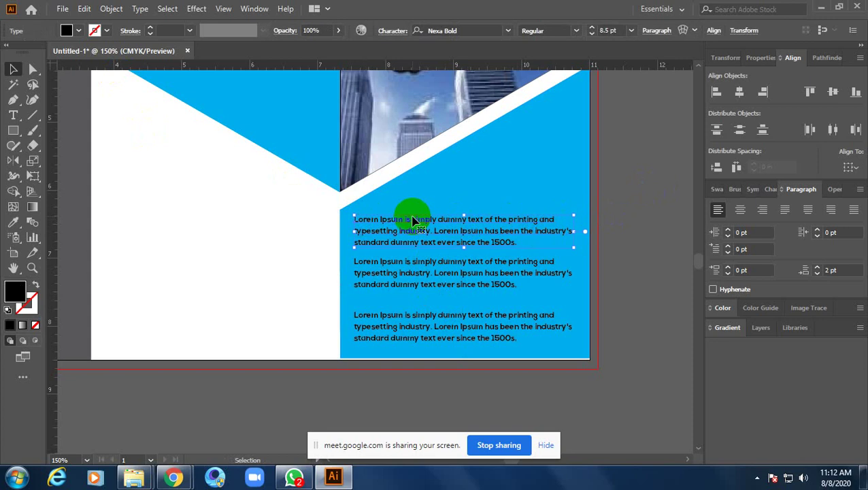
left_click(420, 270, "shift")
left_click(433, 320, "shift")
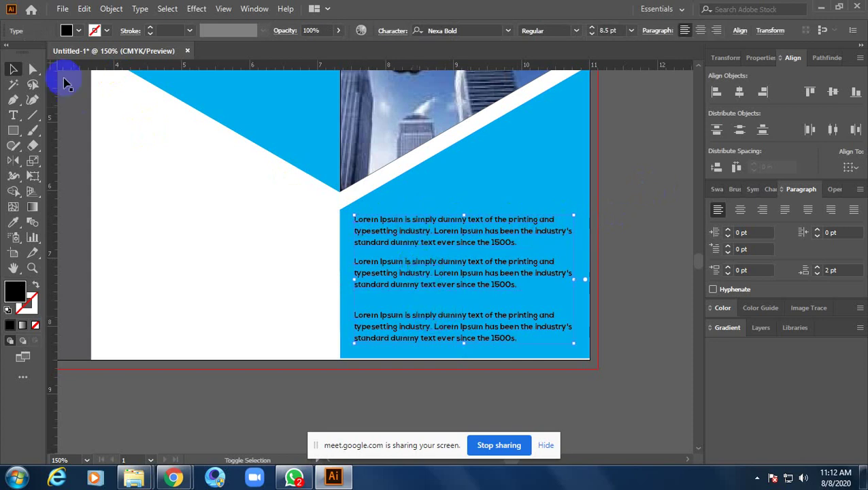
left_click(78, 31)
left_click(26, 55)
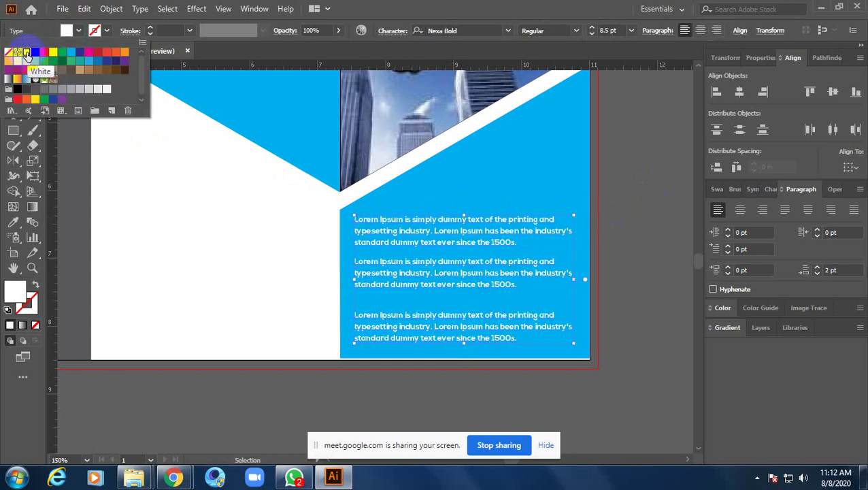
left_click(609, 172)
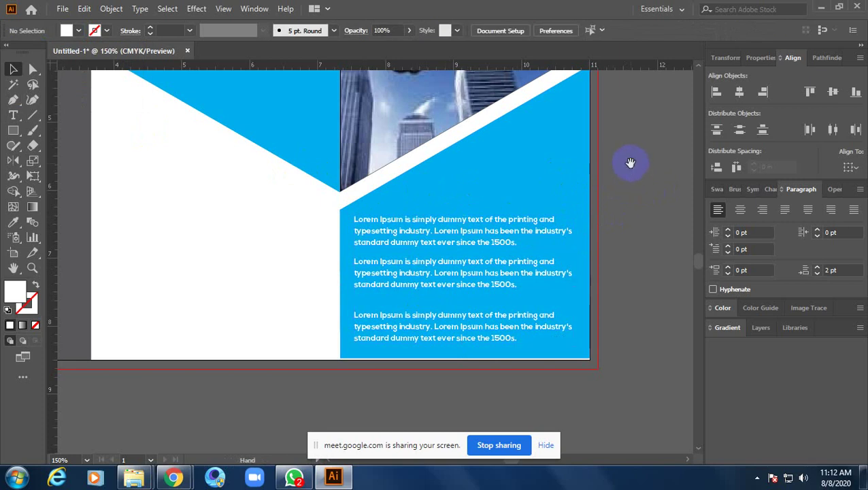
key("ctrl+minus")
key("ctrl+minus")
key("ctrl+minus")
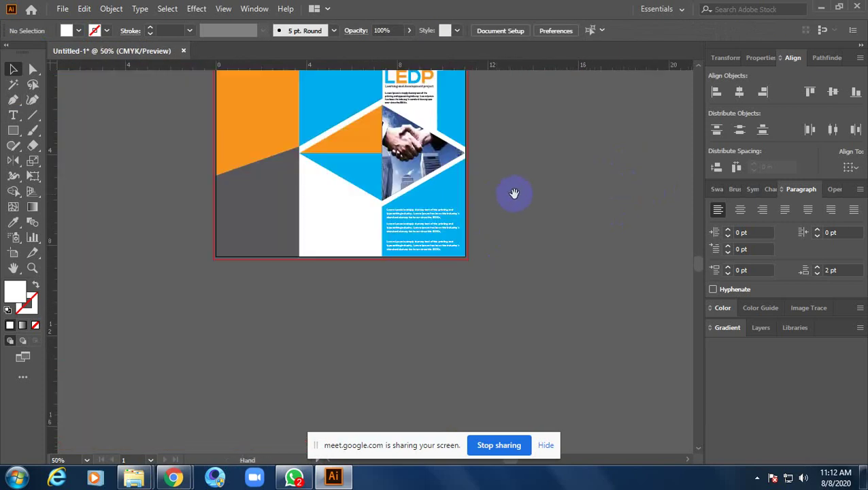
- Nudge the Lorem Ipsum paragraph under the LEDP heading up two steps
left_click_drag(514, 193, 484, 259)
scroll(378, 175, "up", 5)
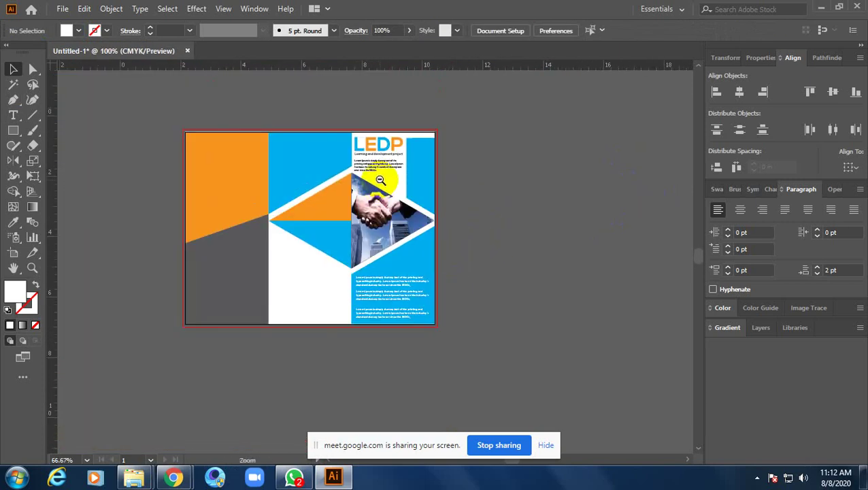
scroll(379, 197, "up", 1)
scroll(380, 211, "down", 1)
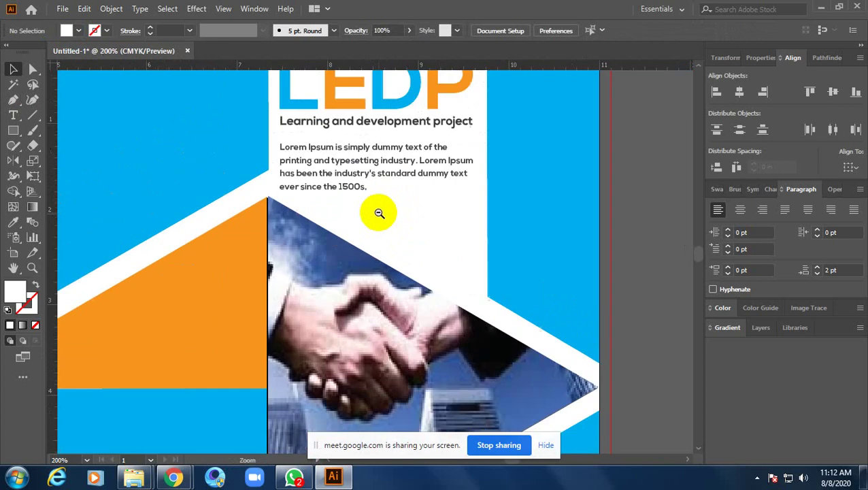
left_click_drag(444, 300, 382, 276)
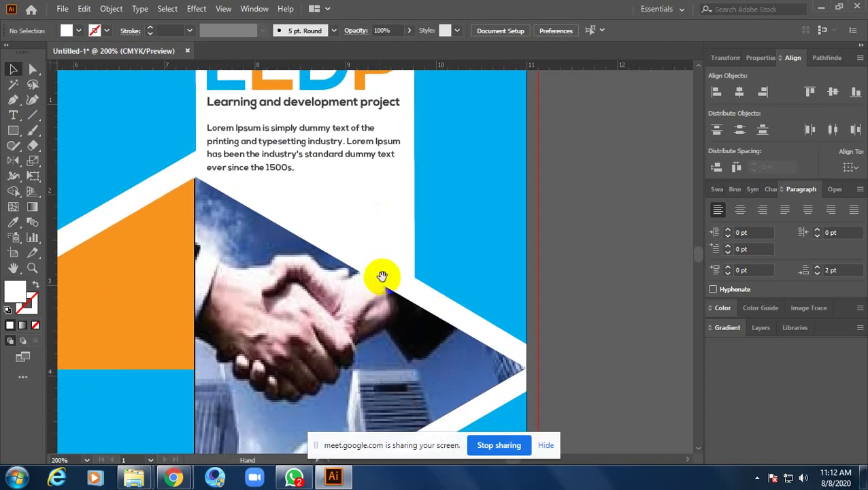
left_click(274, 174)
left_click(274, 174)
key("Up")
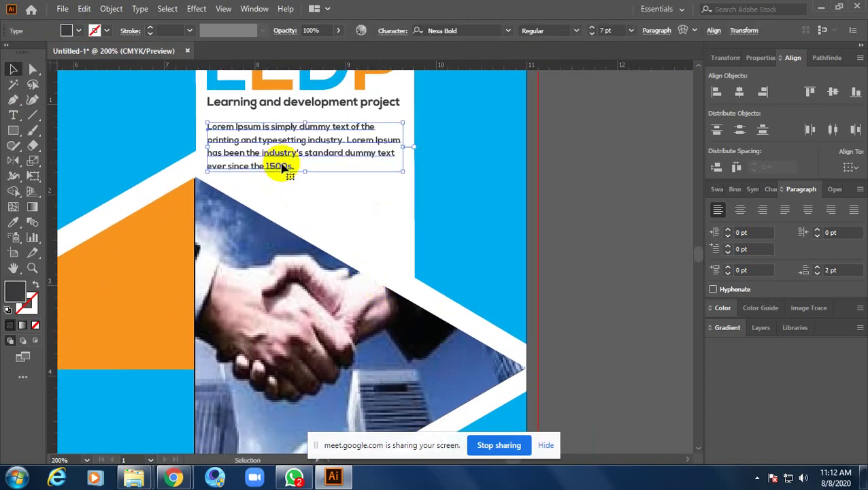
key("Up")
key("Up")
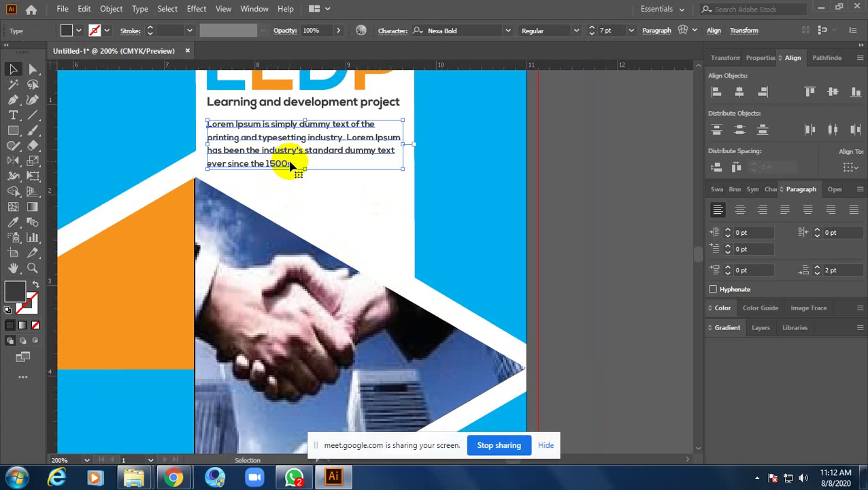
left_click(553, 139)
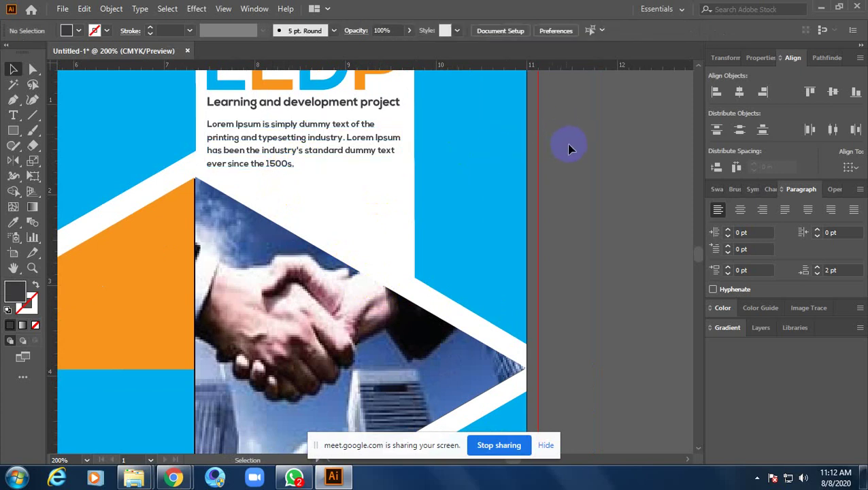
- Nudge the 'Learning and development project' heading up, then back down
left_click(569, 147, "alt")
left_click(331, 166)
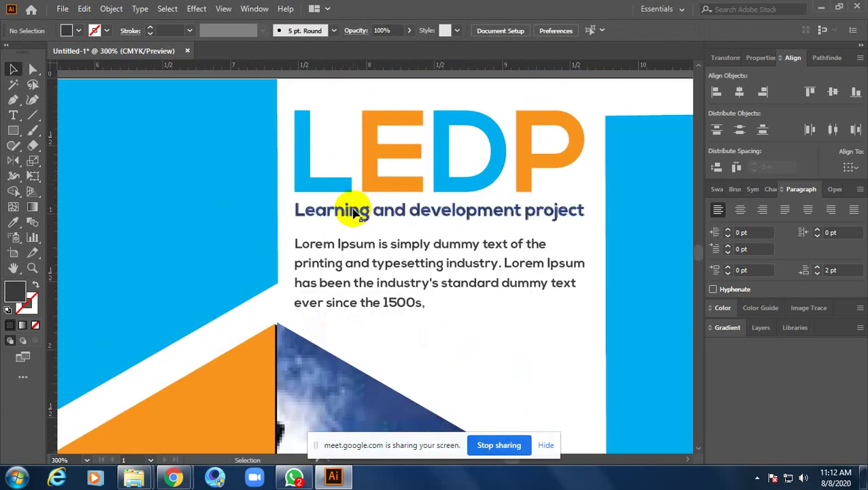
left_click(350, 211)
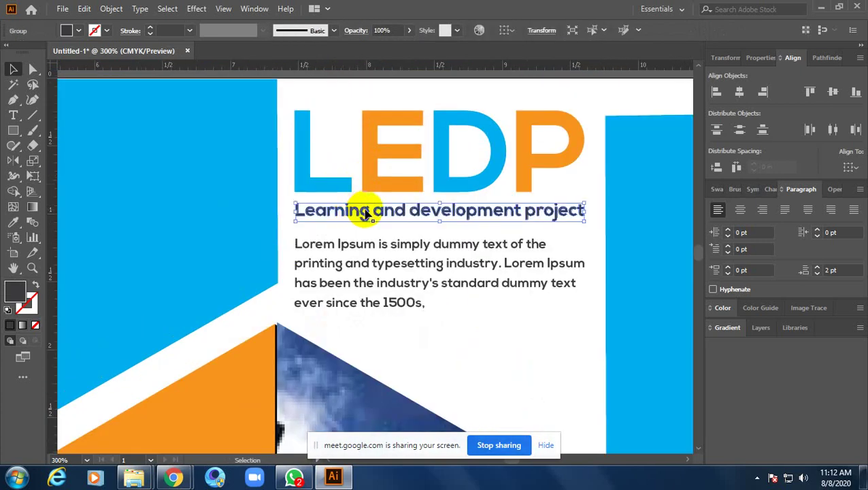
key("Up")
key("Down")
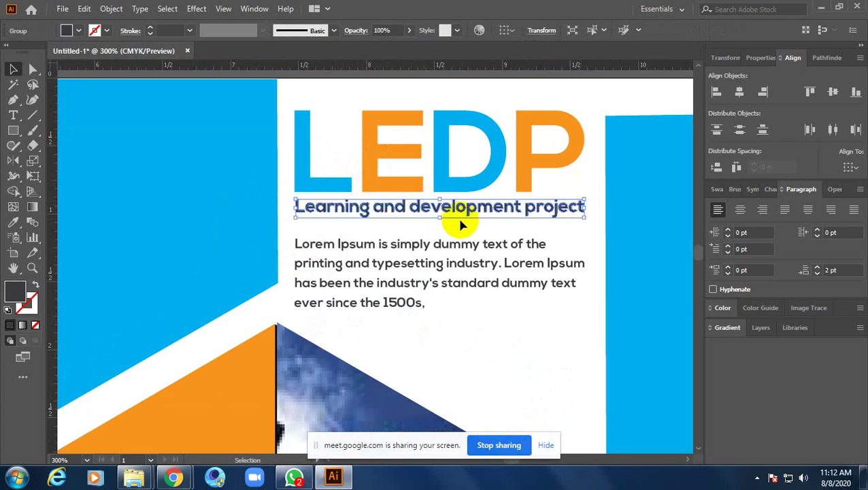
key("ctrl+space")
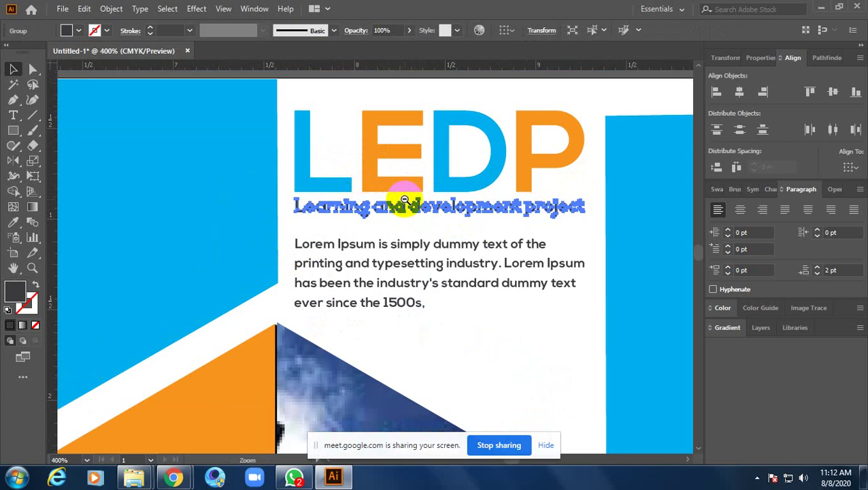
left_click(405, 199)
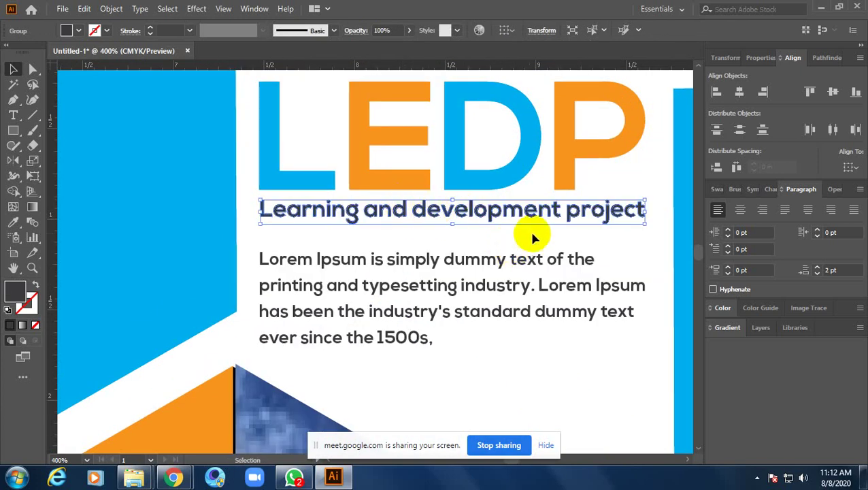
key("ctrl+alt+space")
left_click(463, 205)
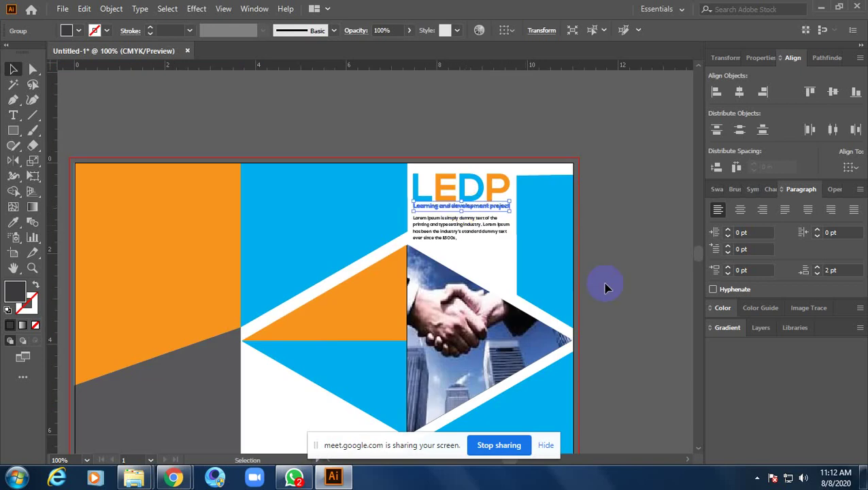
- Bring the lower brochure panels and handshake photo area into view
left_click(606, 294)
mouse_move(606, 294)
left_mouse_down()
mouse_move(560, 291)
mouse_move(535, 259)
left_mouse_up()
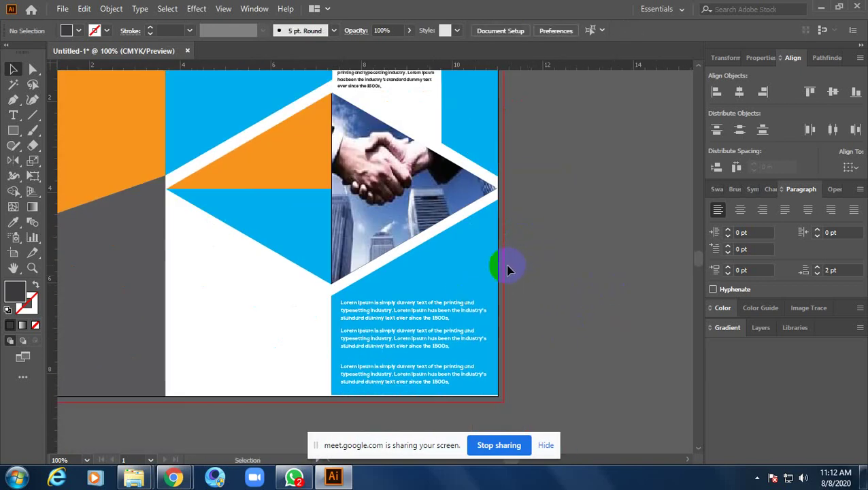
key("ctrl+space")
left_click(453, 236)
- Draw a rectangle on the blue panel below the photo, against the right edge
left_click_drag(447, 228, 246, 219)
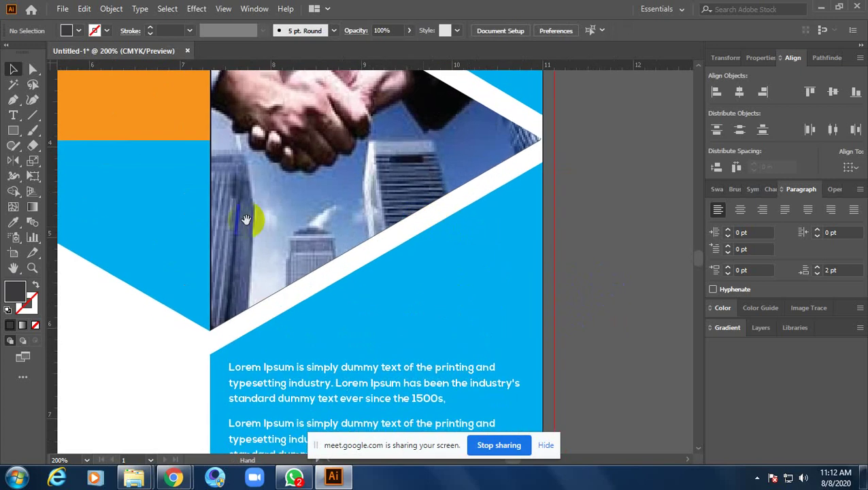
left_click(13, 130)
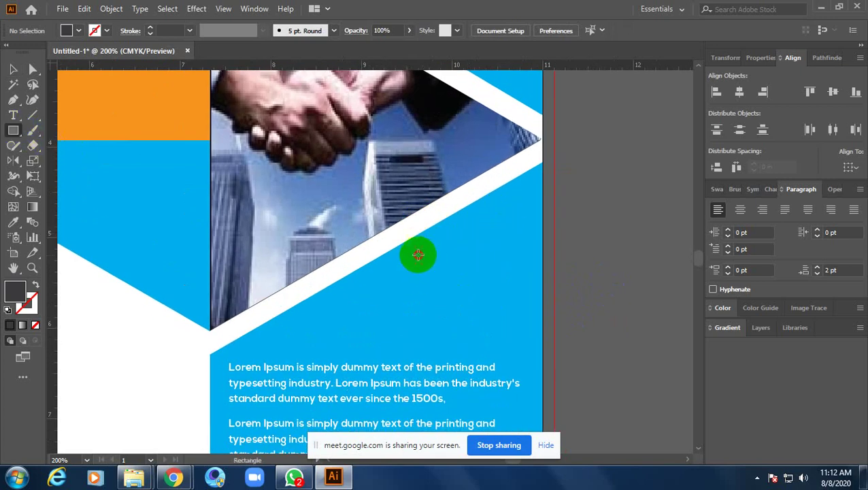
left_click_drag(417, 256, 542, 332)
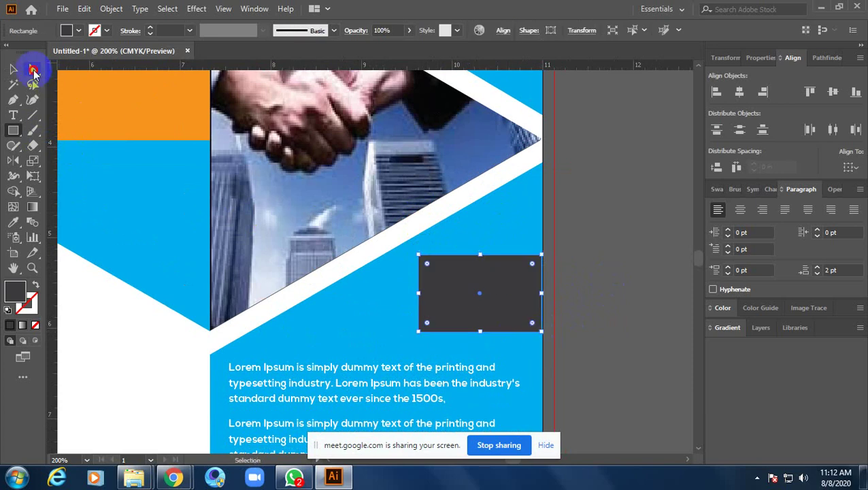
left_click(33, 69)
scroll(517, 313, "up", 2)
scroll(512, 304, "up", 1)
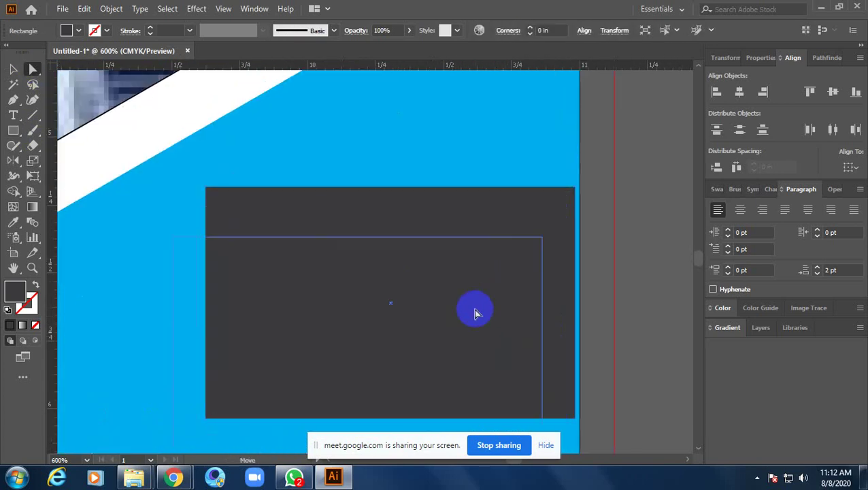
scroll(508, 298, "down", 2)
- Move and stretch the rectangle, angling its top edge along the white diagonal
left_click_drag(506, 306, 525, 194)
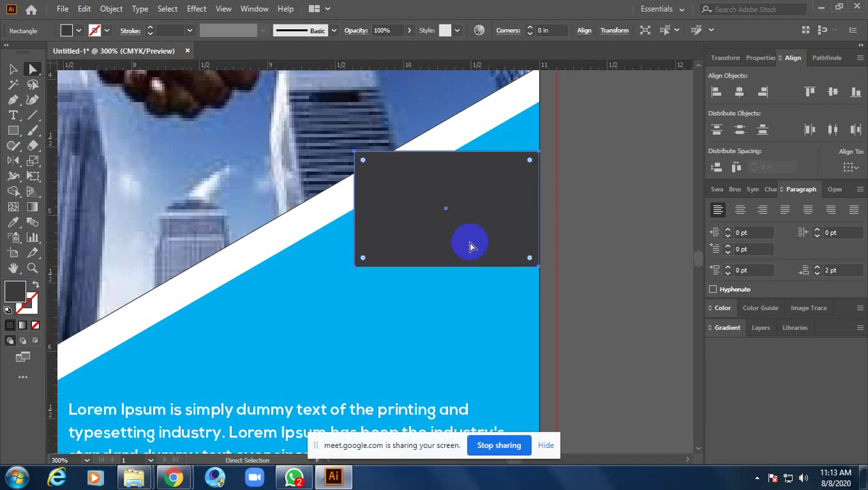
left_click(13, 69)
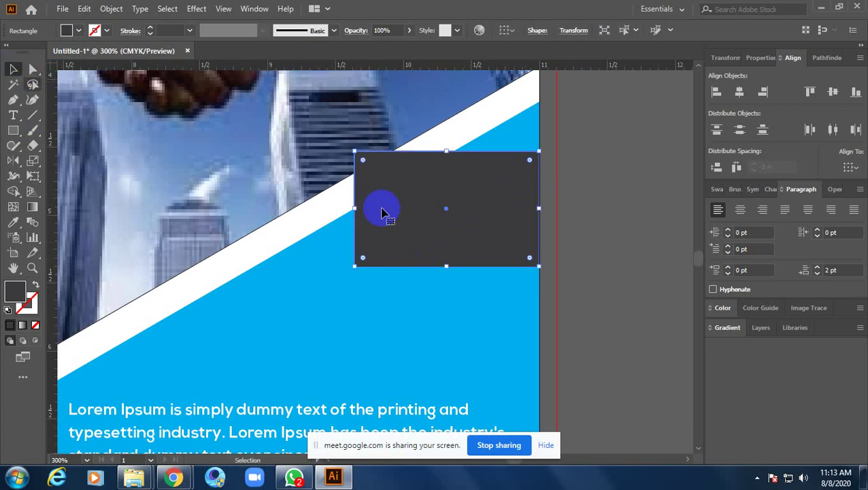
left_click_drag(441, 266, 439, 345)
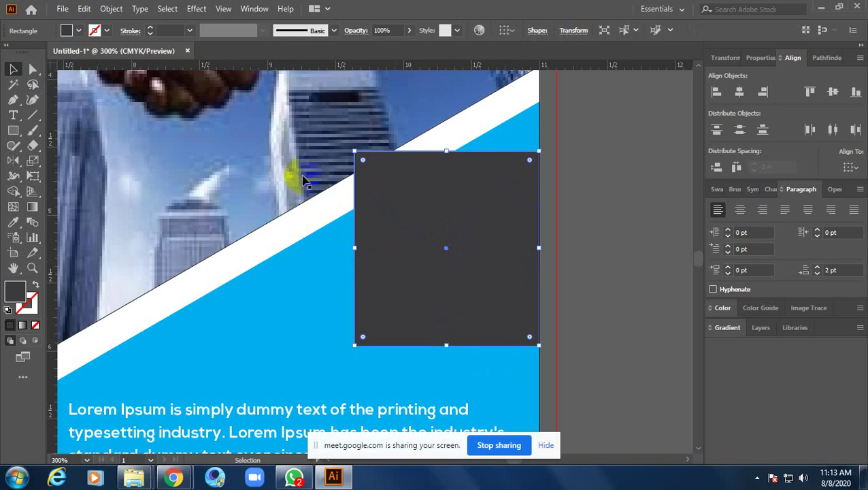
left_click(33, 69)
left_click_drag(355, 153, 356, 252)
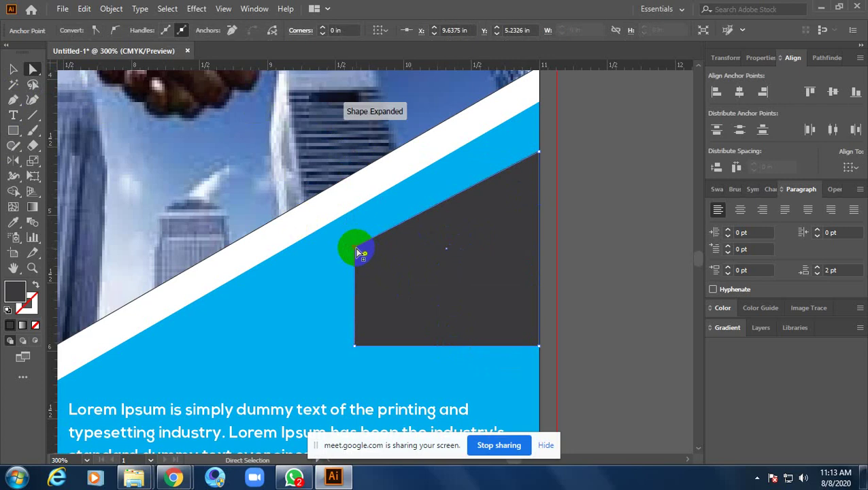
left_click(538, 153)
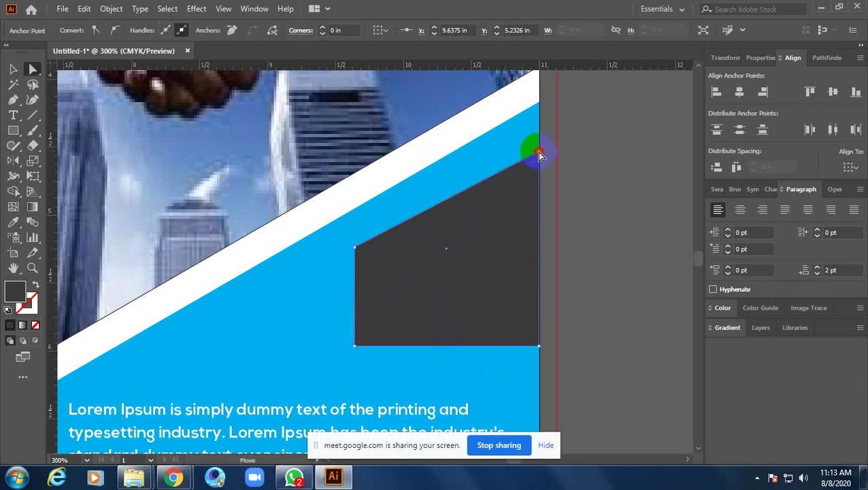
left_click_drag(537, 153, 537, 146)
left_click(556, 192)
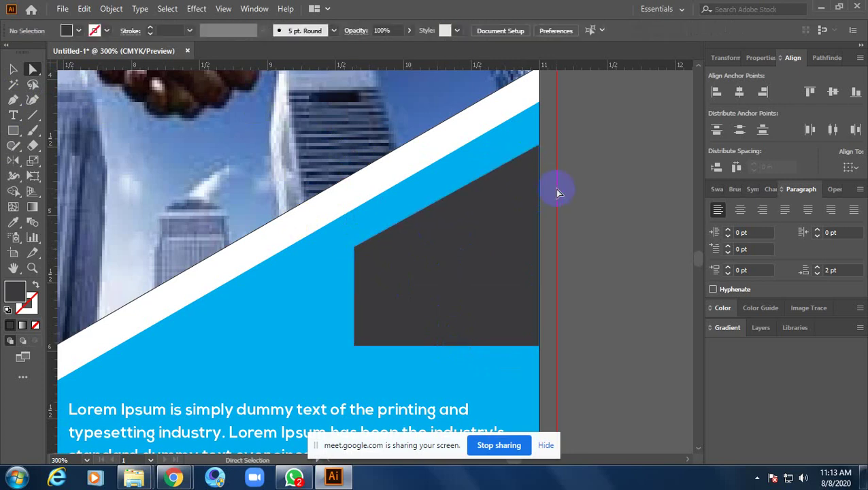
- Raise the bottom-left anchor and lower the bottom-right anchor to slant the bottom edge
left_click_drag(572, 236, 506, 243)
left_click(289, 349)
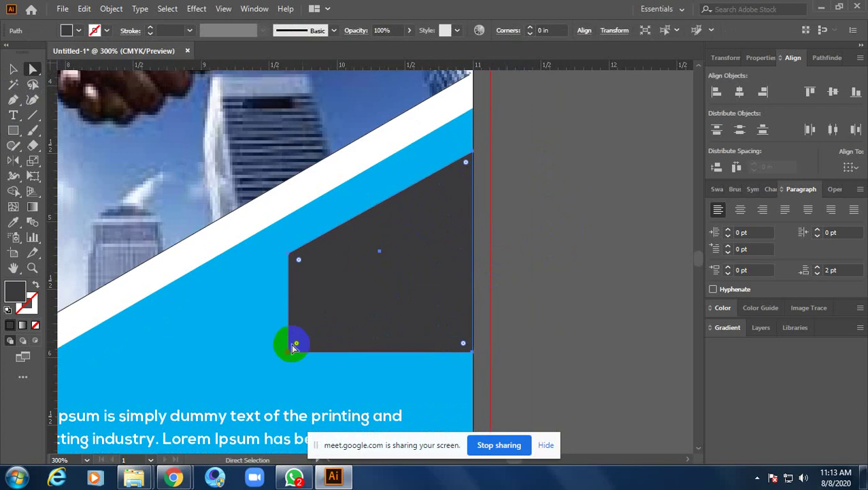
left_click_drag(289, 349, 289, 334)
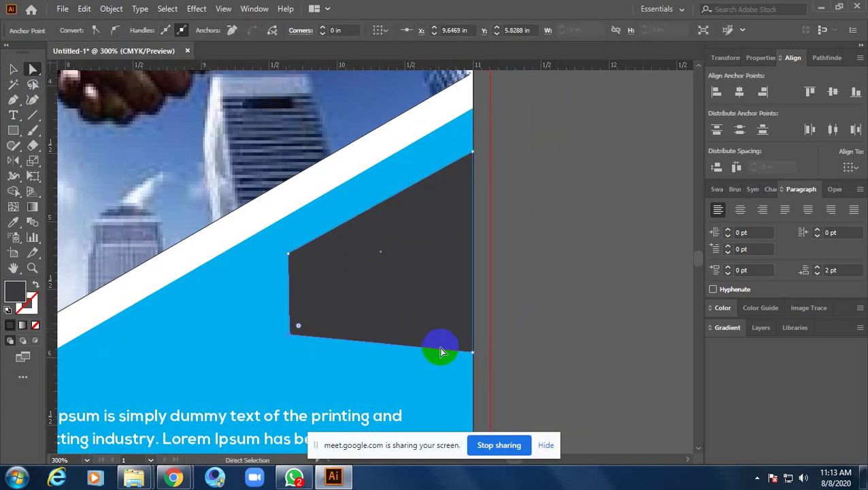
left_click(472, 357)
left_click(471, 351)
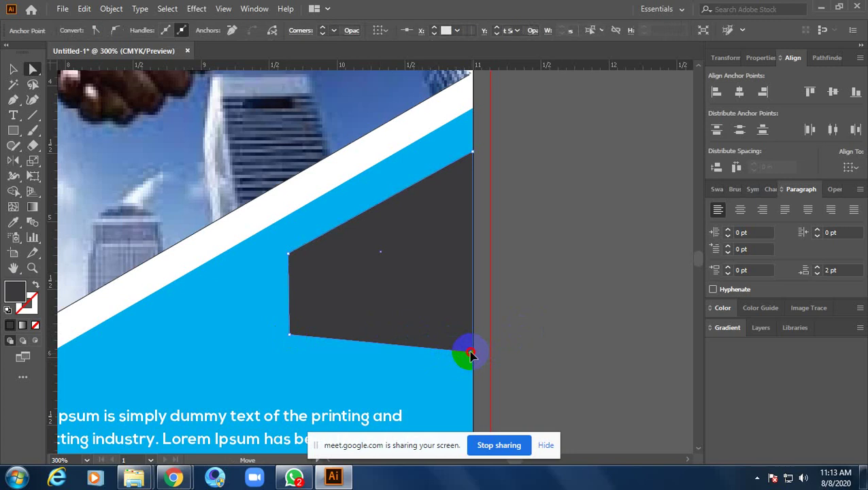
left_click_drag(471, 355, 471, 374)
left_click(514, 326)
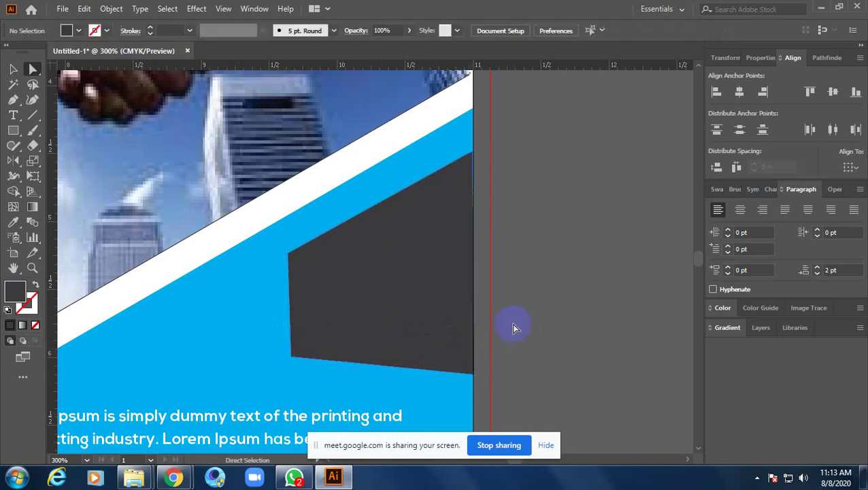
left_click(459, 276)
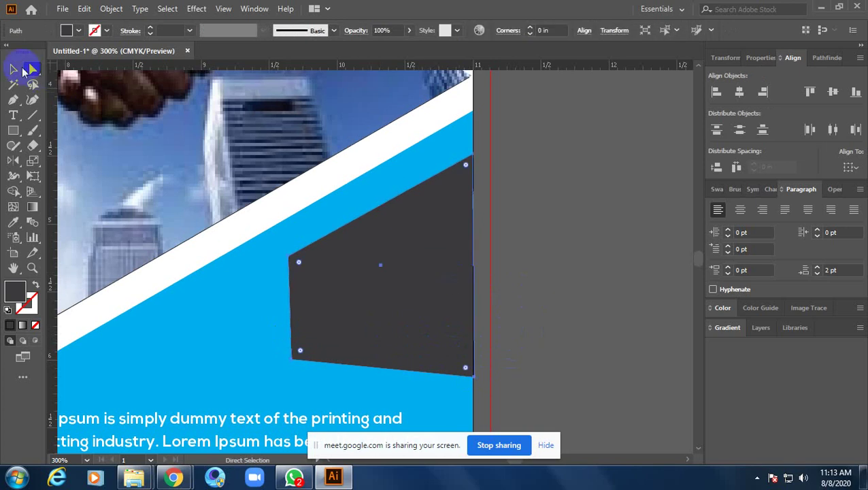
- Type '50 DAY'S (200 Hours)' on two lines inside the dark tag shape
left_click(13, 115)
left_click(347, 301)
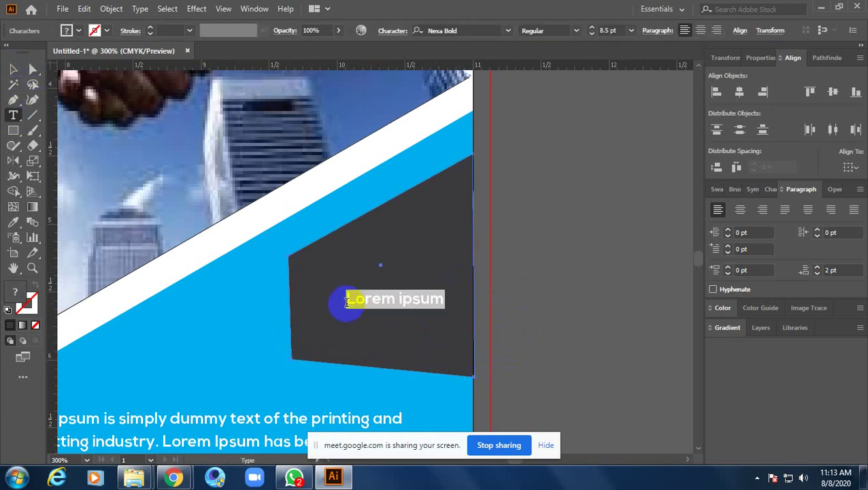
type("50 DAY'S")
type("(200 Hours)")
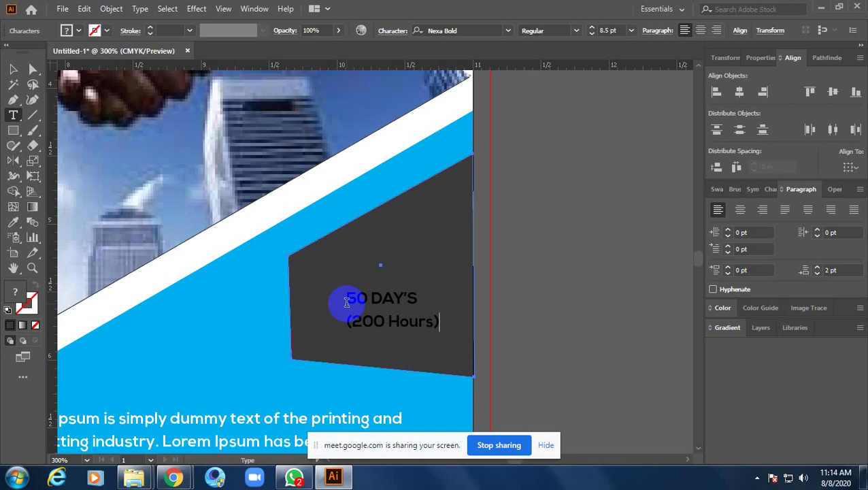
left_click(13, 69)
left_click(760, 130)
- Centre-align the tag text, move it up and right, and enlarge it to about 12.4 pt
left_click(607, 257)
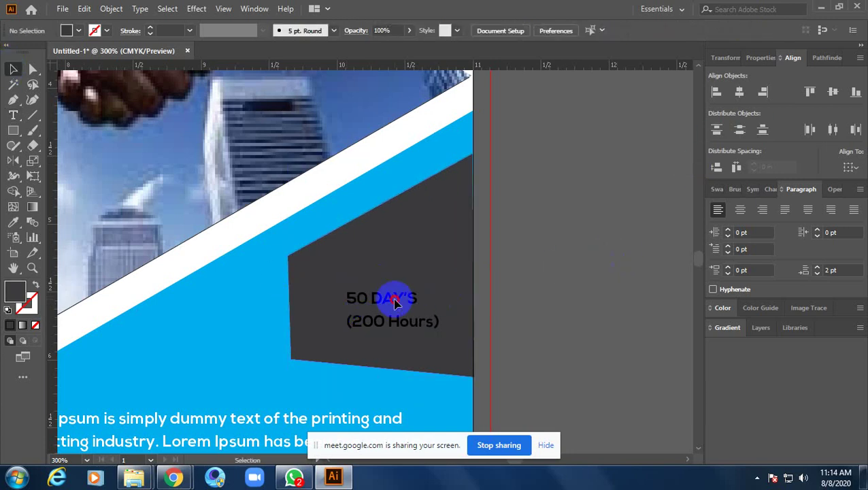
left_click(394, 298)
left_click(656, 34)
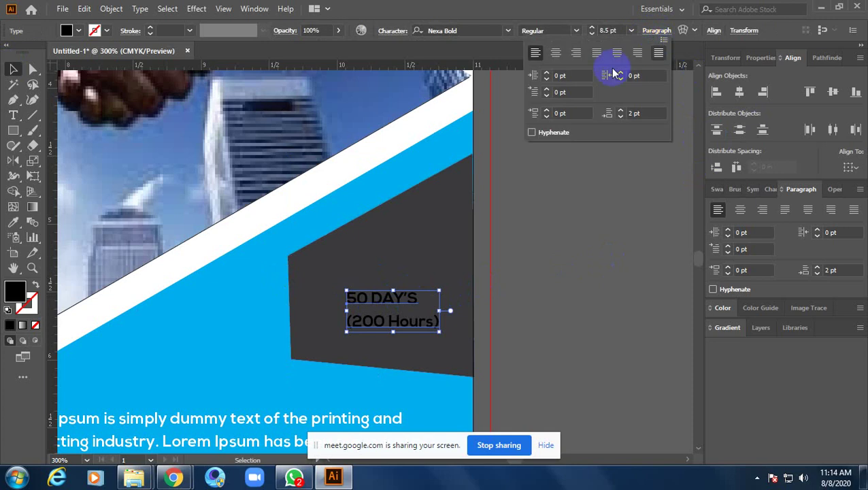
left_click(555, 52)
left_click(585, 244)
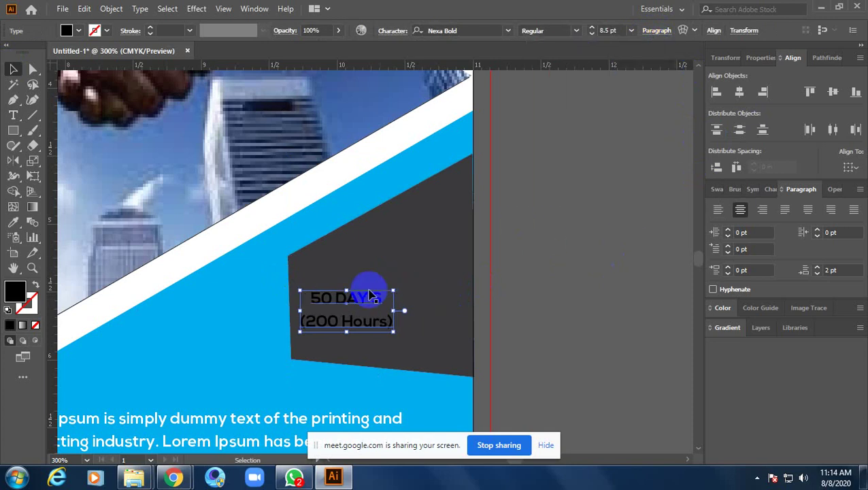
left_click_drag(382, 287, 423, 267)
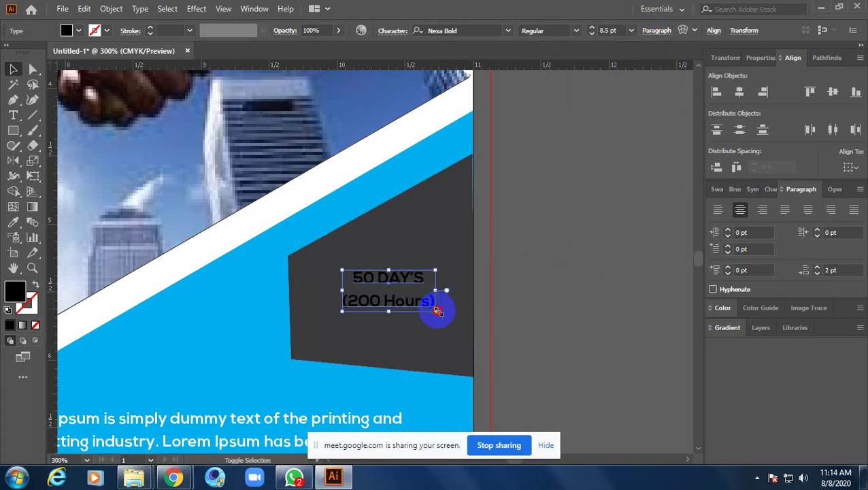
left_click_drag(437, 311, 418, 321)
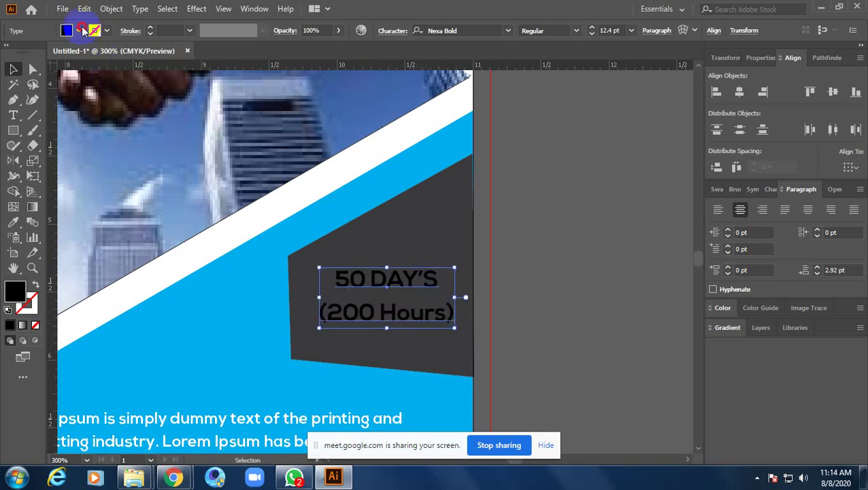
- Make the tag text yellow and view the brochure at 100%
left_click(82, 30)
left_click(58, 48)
left_click(567, 240)
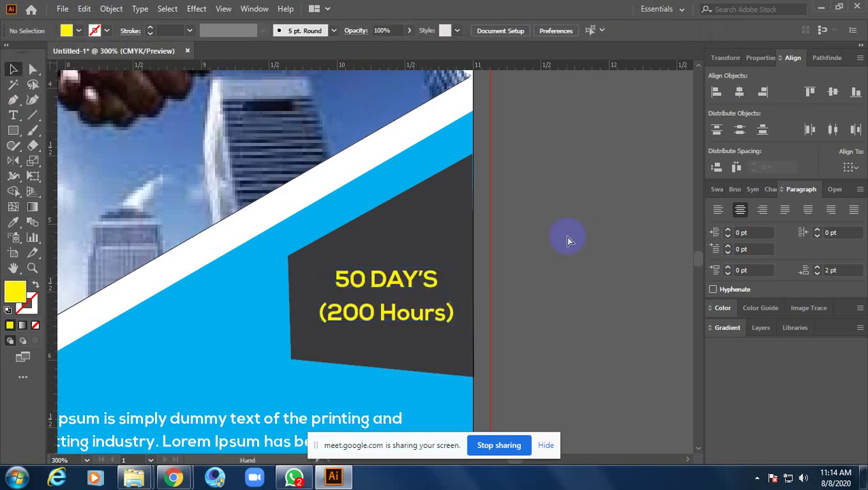
key("ctrl+0")
key("ctrl+1")
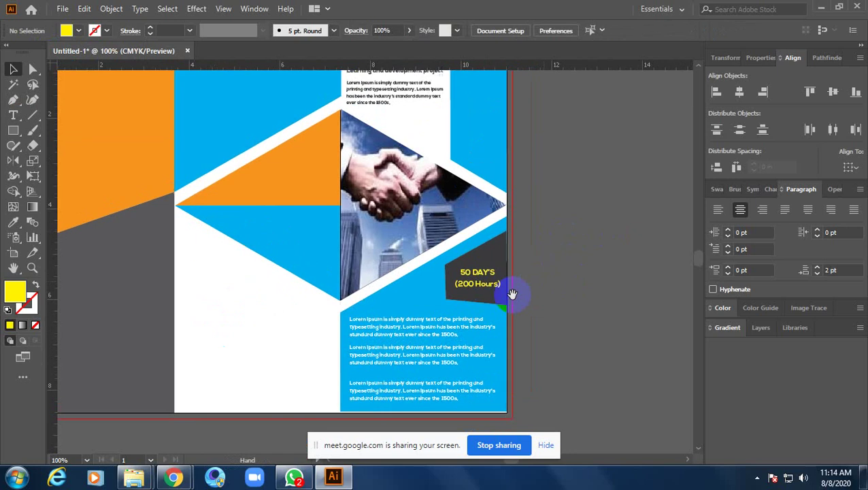
- Eyedropper the orange triangle's fill onto the tag shape
left_click(504, 297)
key("o")
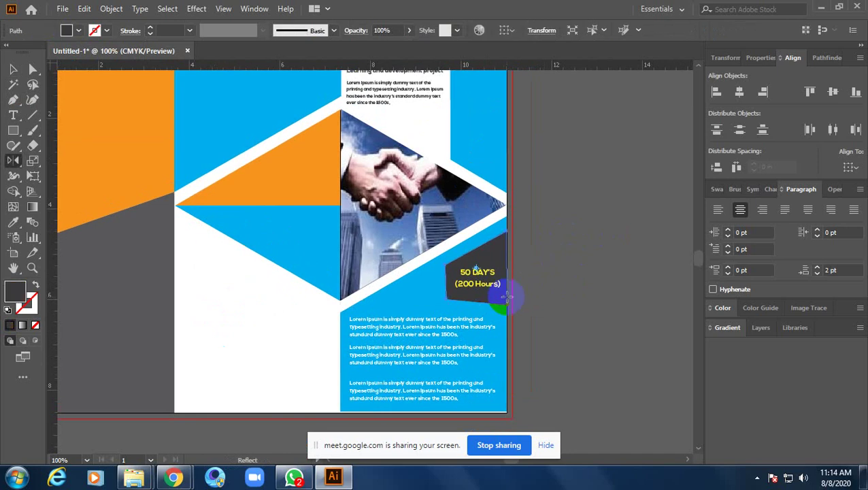
key("p")
key("i")
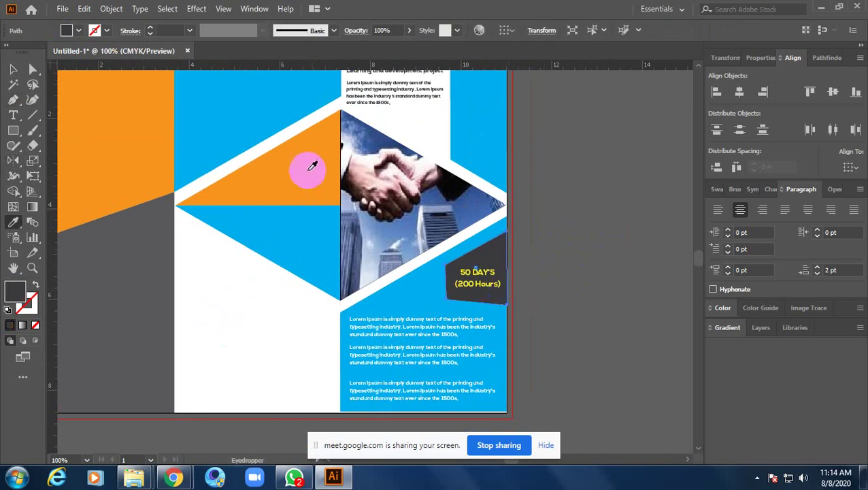
left_click(300, 169)
left_click(13, 69)
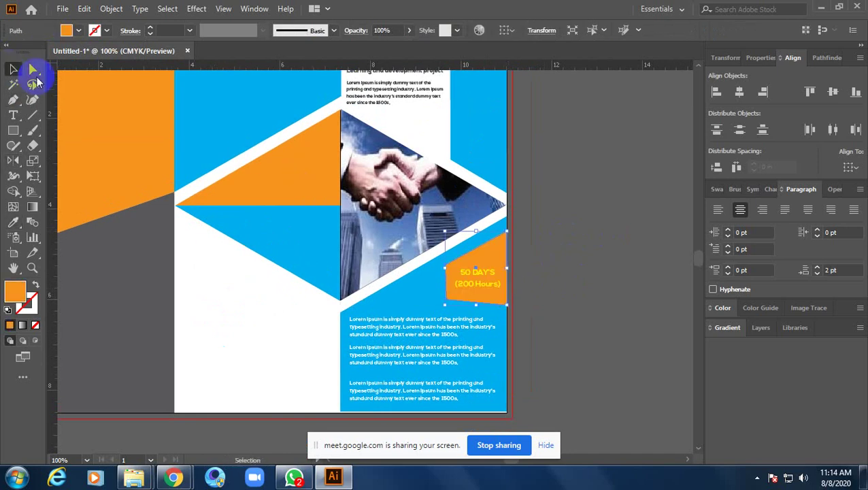
left_click(527, 218)
scroll(523, 252, "up", 1)
- Try several colours on the tag text, settling on dark grey from Swatches
left_click(453, 305)
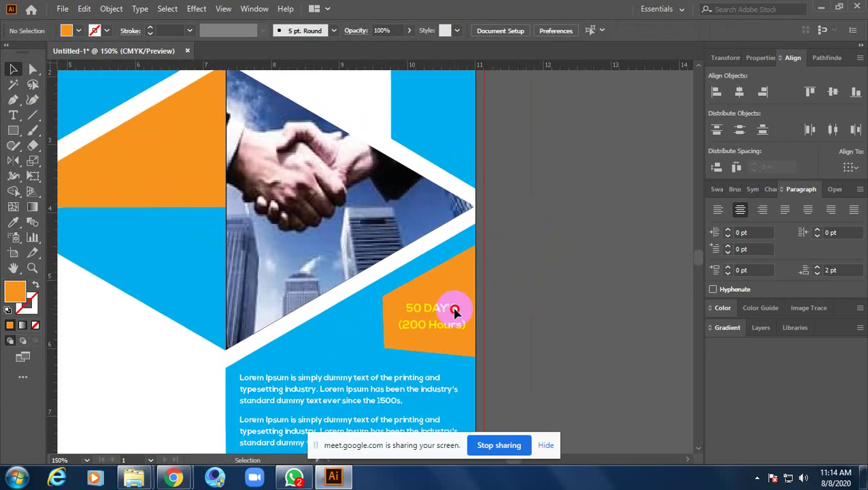
key("i")
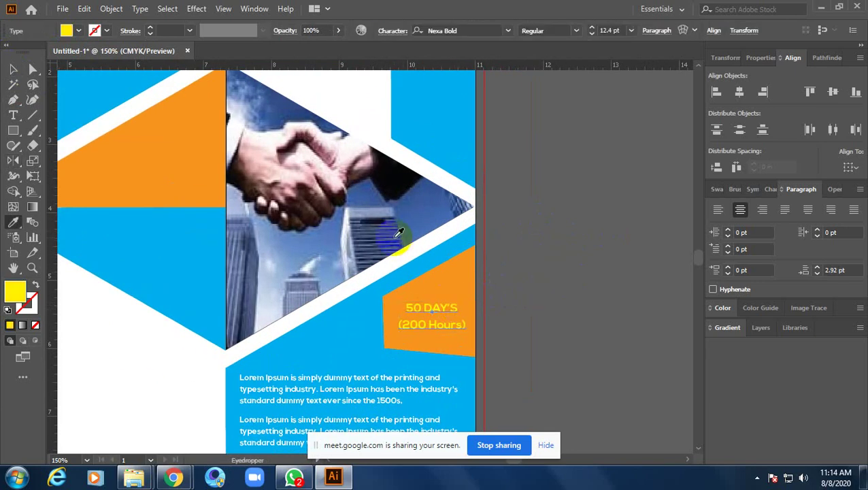
left_click(397, 240)
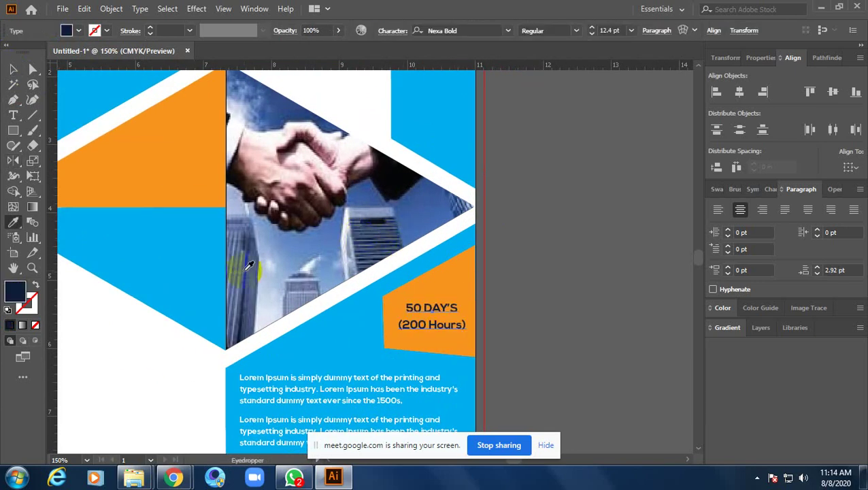
left_click(248, 265)
left_click(368, 227)
left_click(373, 225)
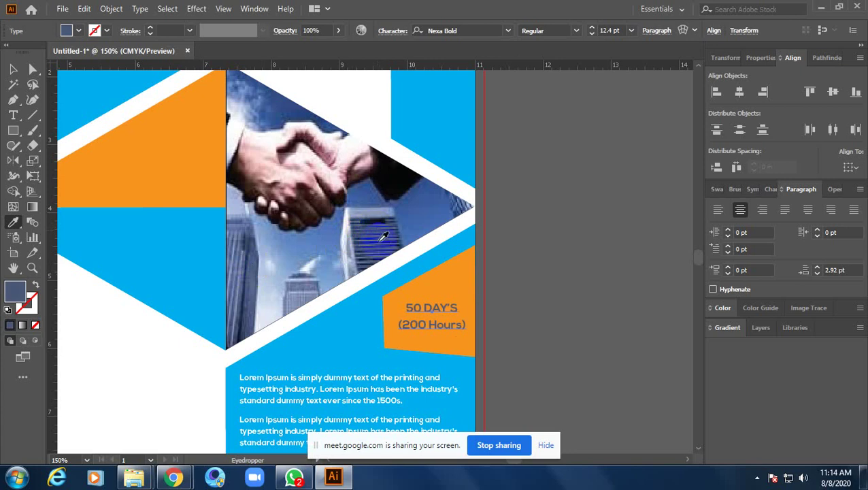
left_click(374, 215)
left_click(11, 71)
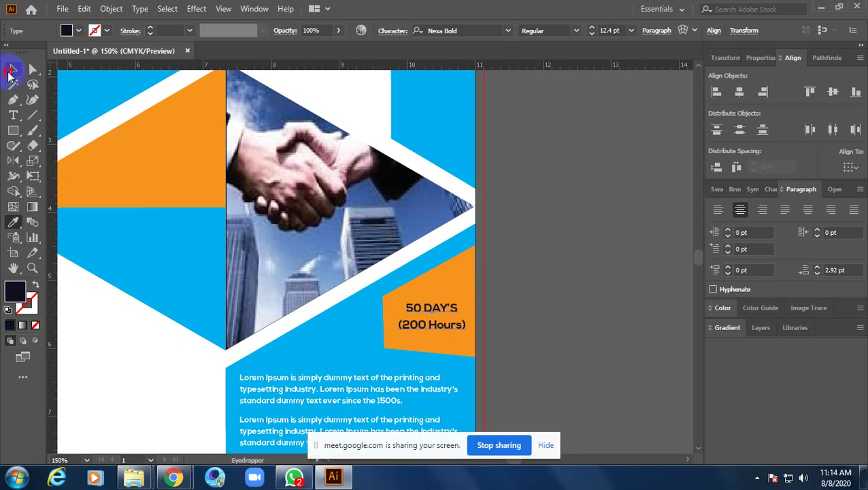
left_click(76, 31)
left_click(125, 53)
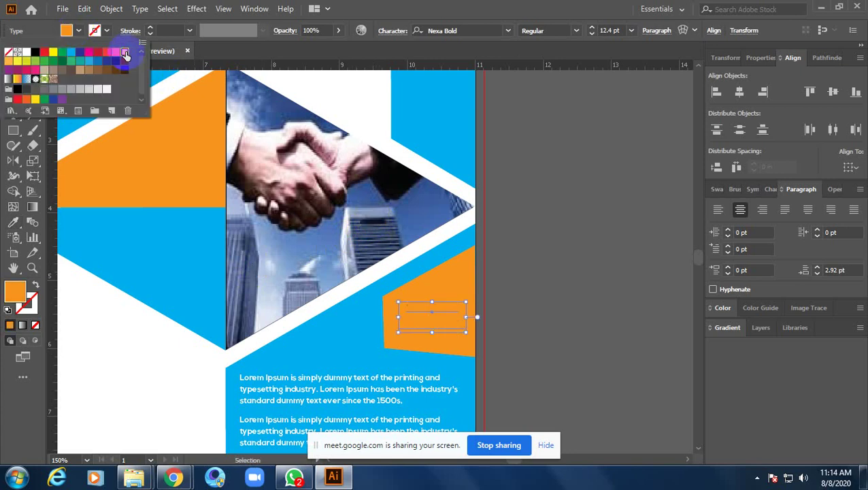
left_click(89, 52)
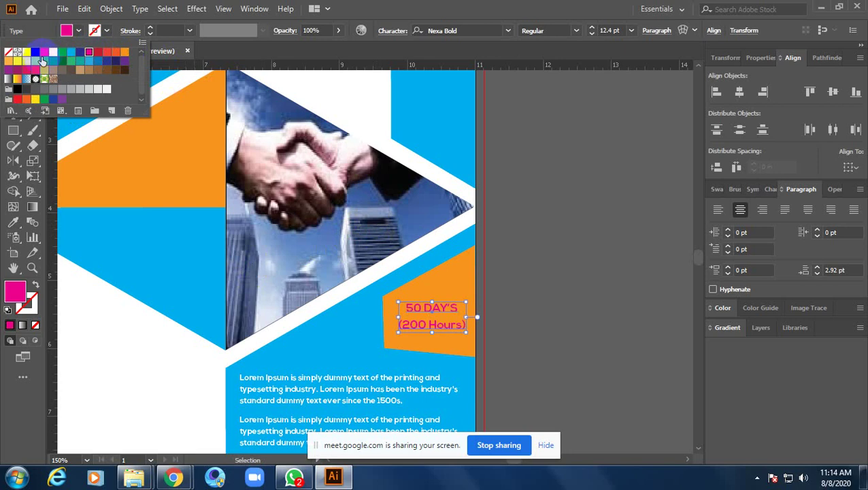
left_click(26, 88)
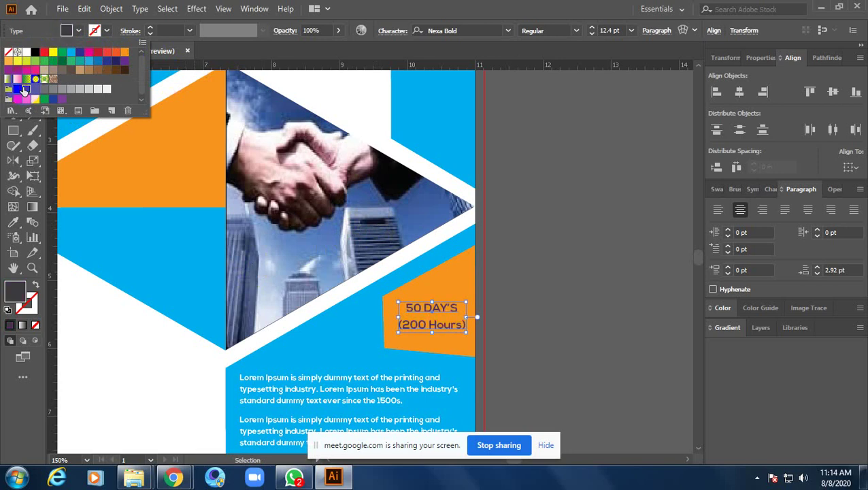
left_click(521, 204)
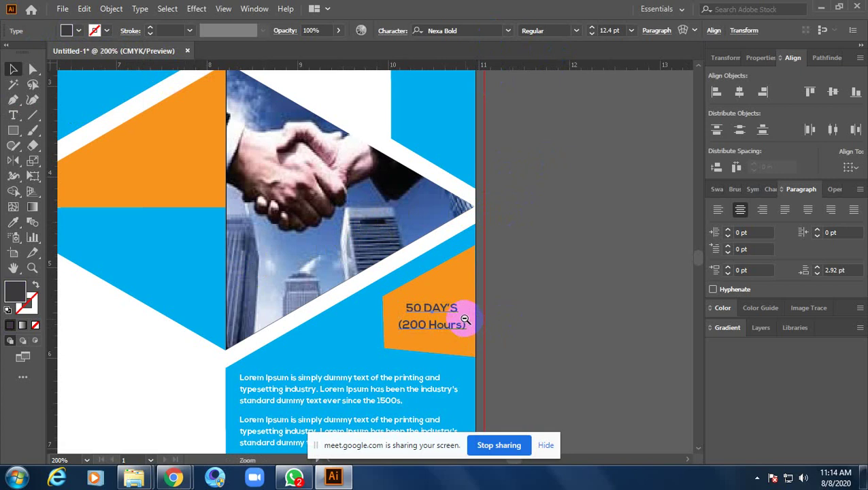
- Try the NewUnicodeFont font on the 50 DAY'S tag text
scroll(469, 320, "up", 3)
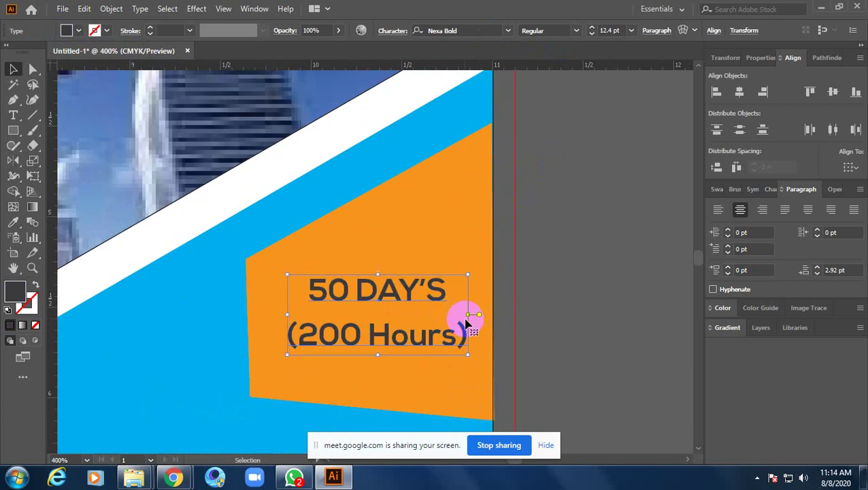
left_click(507, 31)
key("Down")
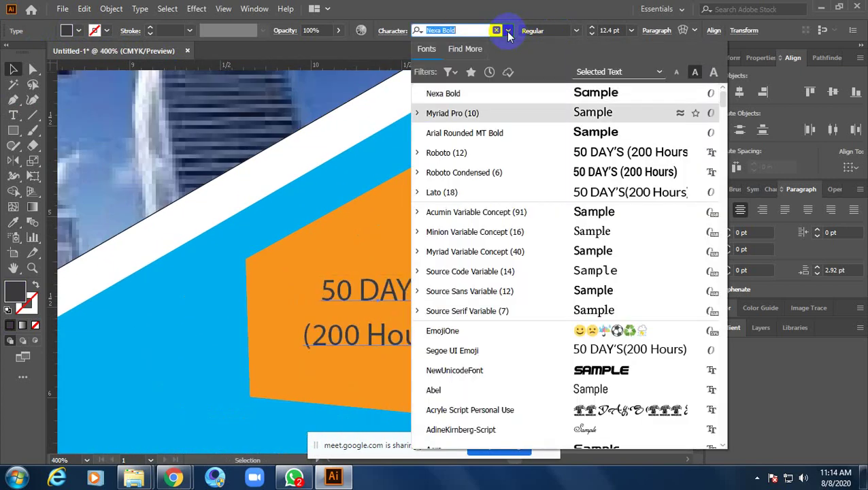
key("Down")
key("Down")
key("Down")
key("Down")
key("Down")
key("Down")
key("Down")
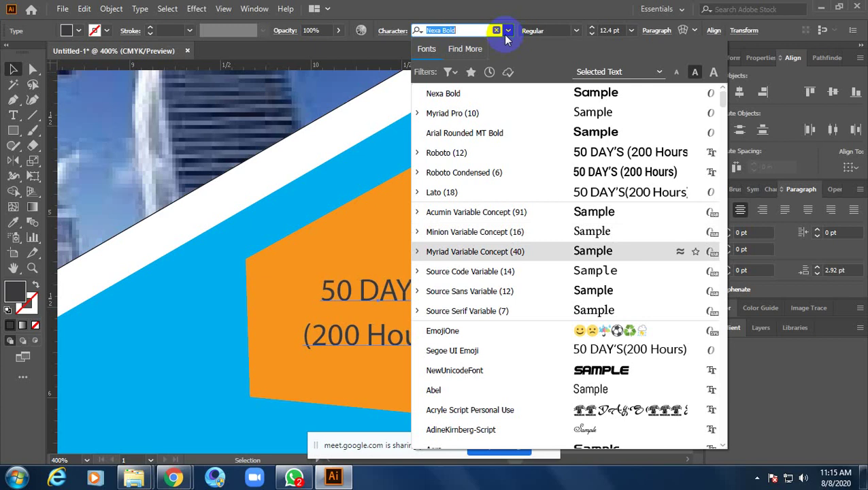
key("Down")
key("Down")
key("Down")
key("Down")
key("Down")
key("Down")
key("Down")
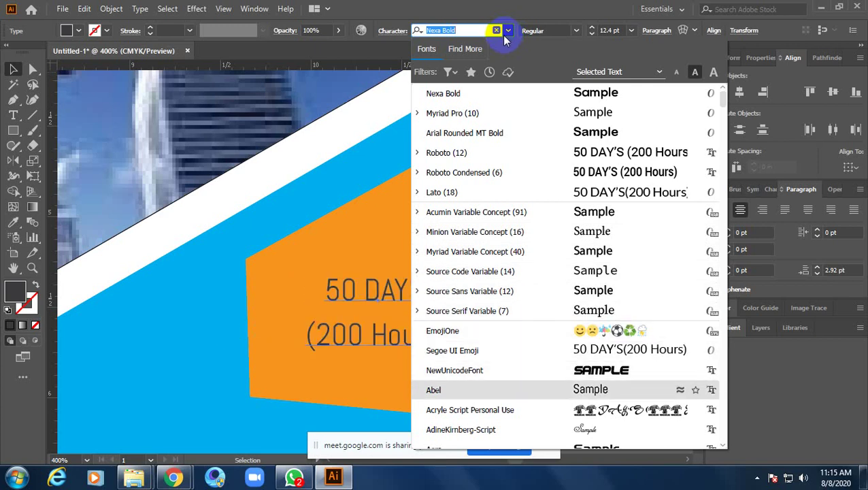
key("Up")
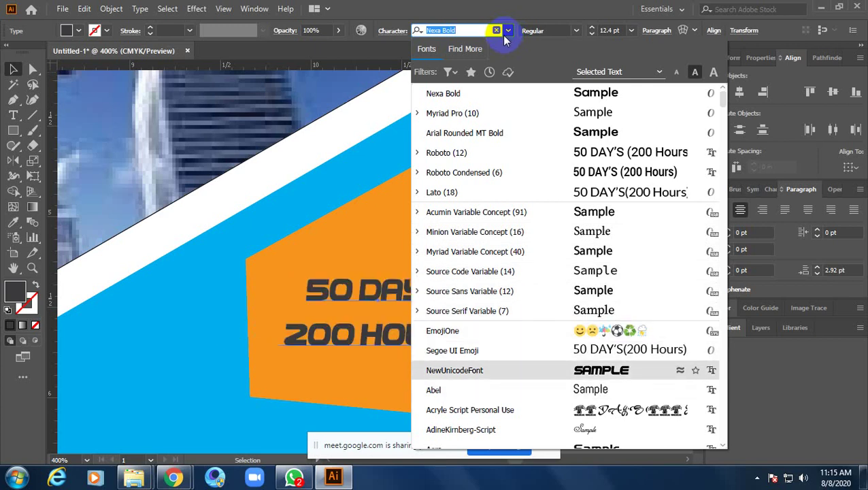
left_click(503, 32)
left_click(541, 310)
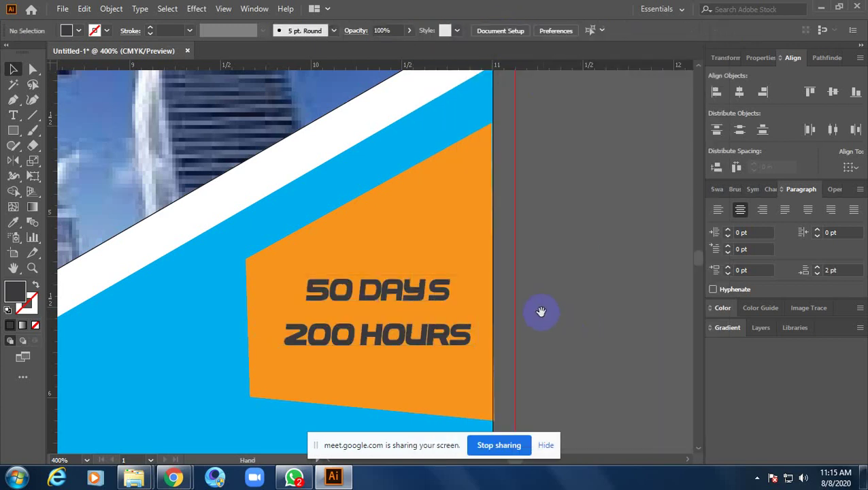
- Preview fonts such as Myriad Pro, Aero and Alfa Slab One, then set the text to Archivo Black
left_click_drag(427, 299, 499, 81)
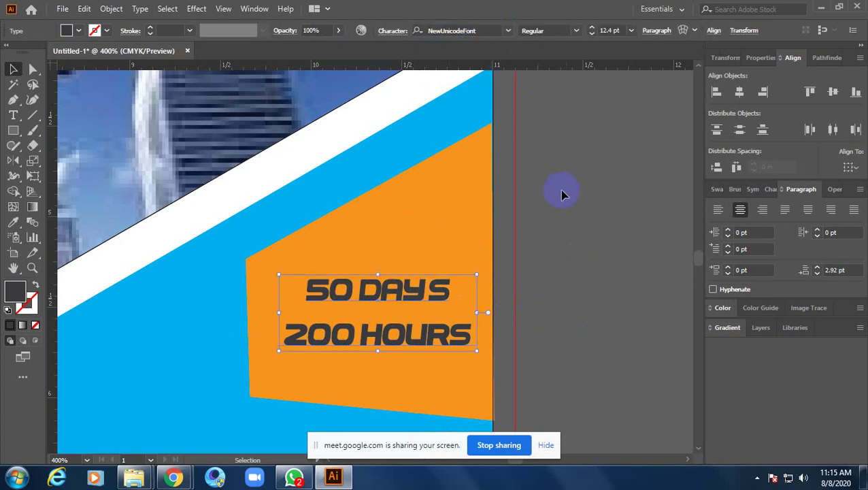
left_click_drag(514, 189, 381, 162)
left_click(509, 32)
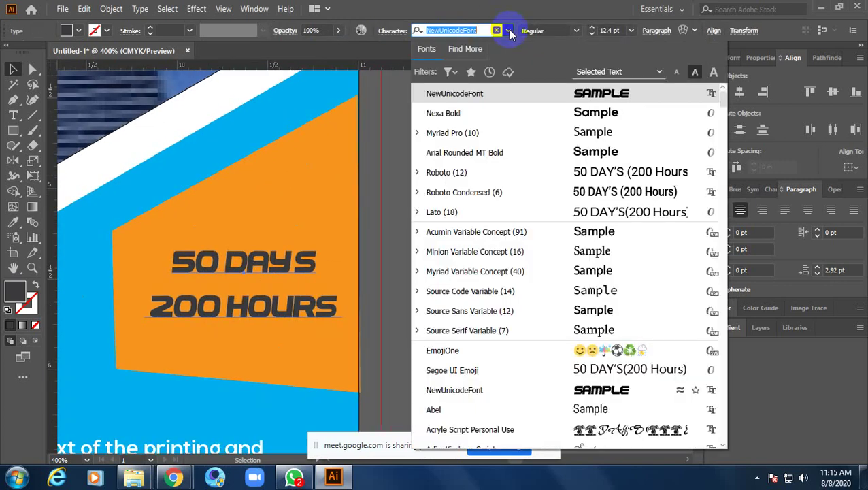
key("Down")
key("Down")
key("Up")
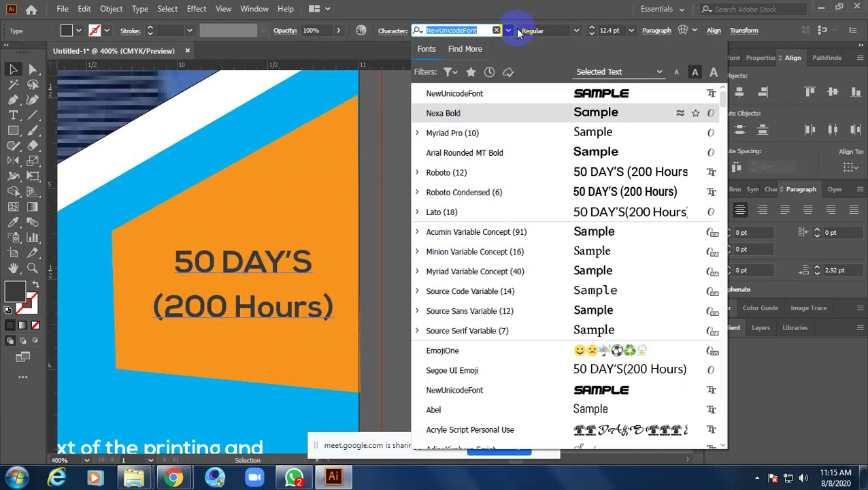
key("Down")
key("Down")
key("Down")
key("Down")
key("Down")
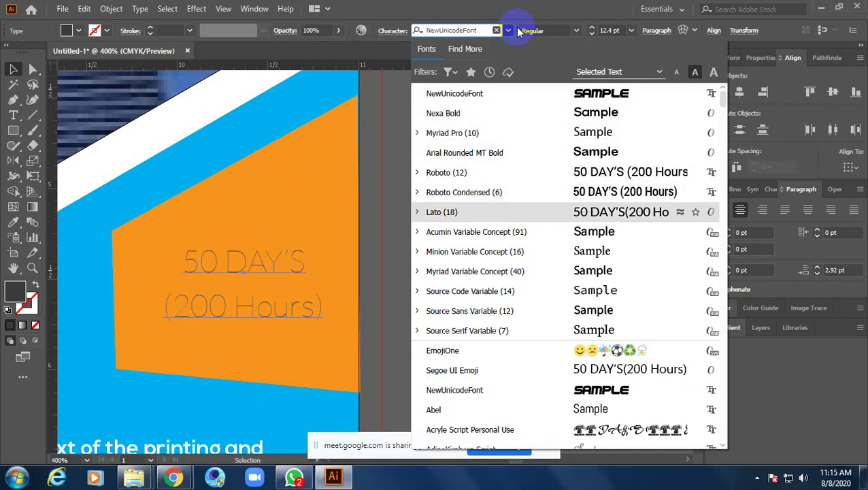
key("Down")
key("Down")
key("Down")
key("Down")
key("Down")
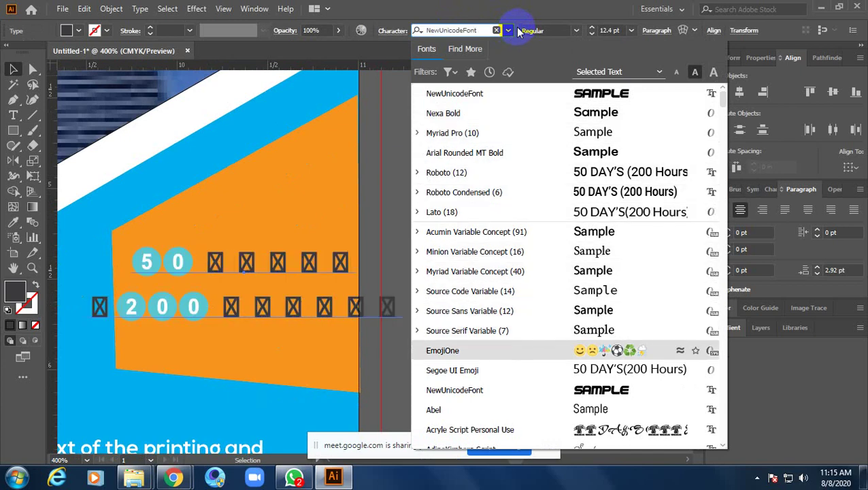
key("Down")
key("Down")
key("Down")
key("Down")
key("Down")
key("Down")
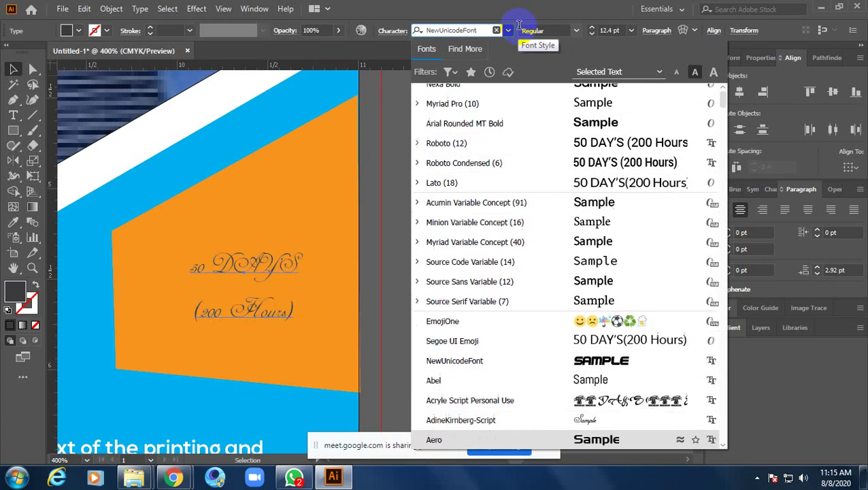
key("Down")
key("Up")
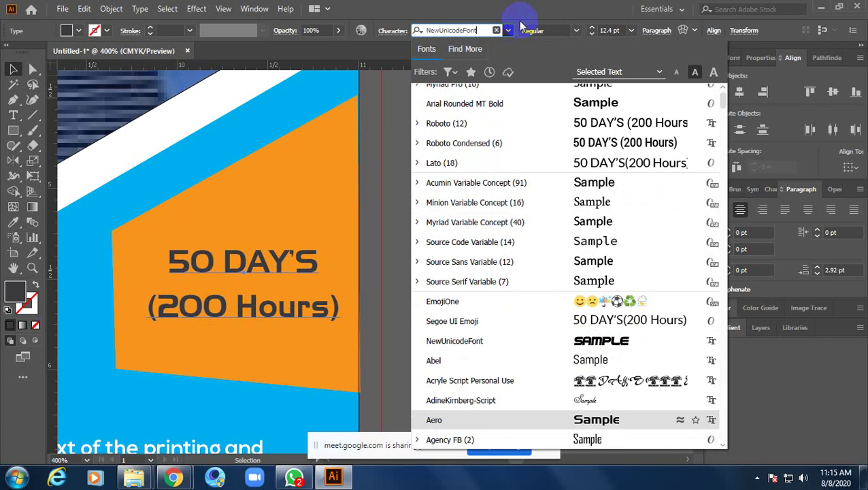
key("Down")
key("Down")
key("Down")
key("Down")
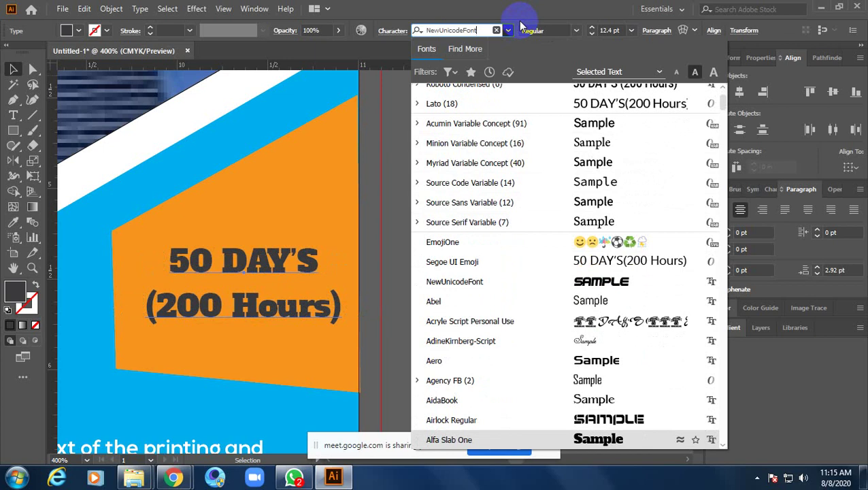
key("Up")
key("Down")
key("Down")
key("Up")
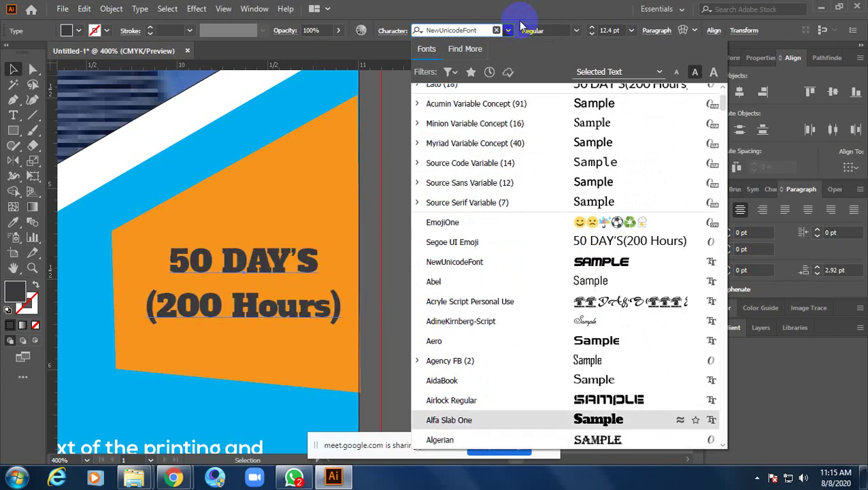
key("Down")
key("Down")
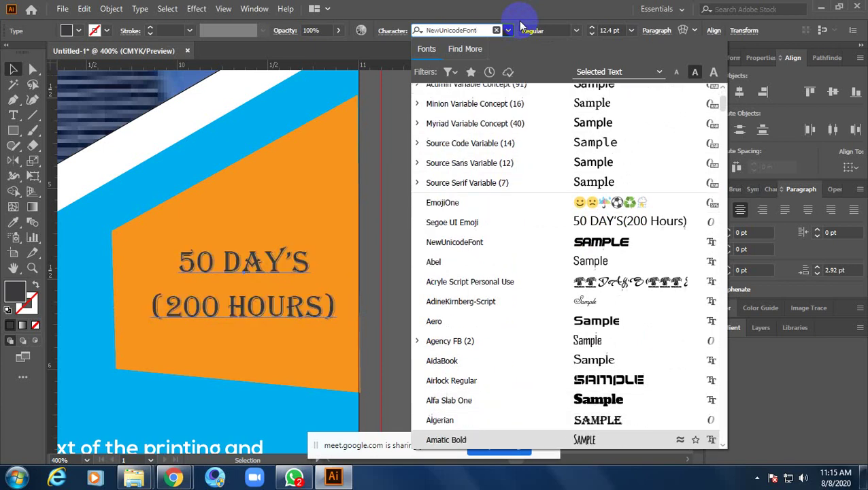
key("Down")
key("Down")
key("Down")
key("Up")
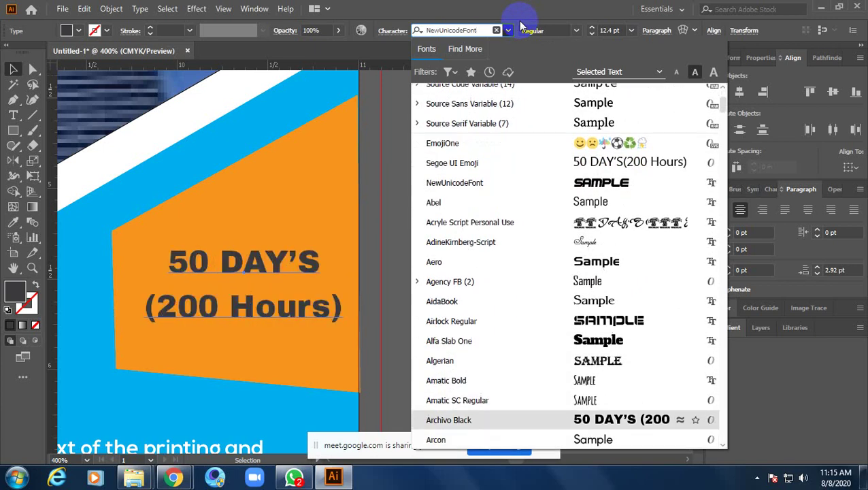
key("Return")
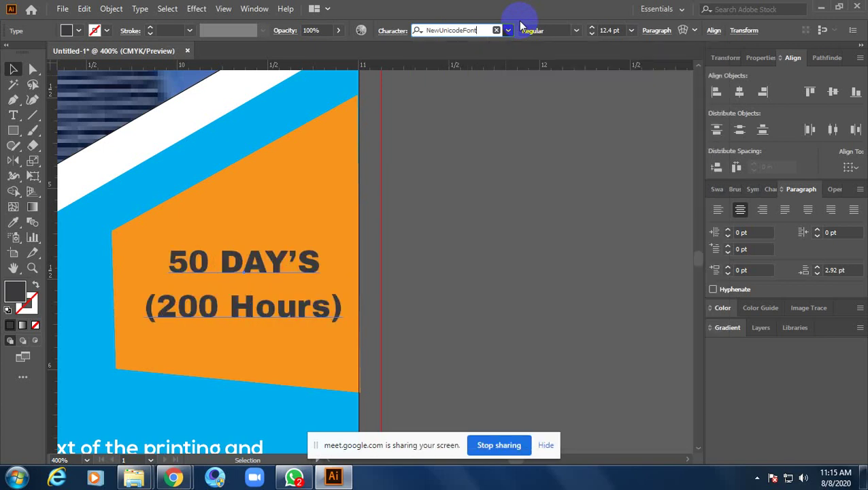
- Nudge the 50 DAY'S text two steps left on the orange tag
left_click_drag(382, 256, 572, 209)
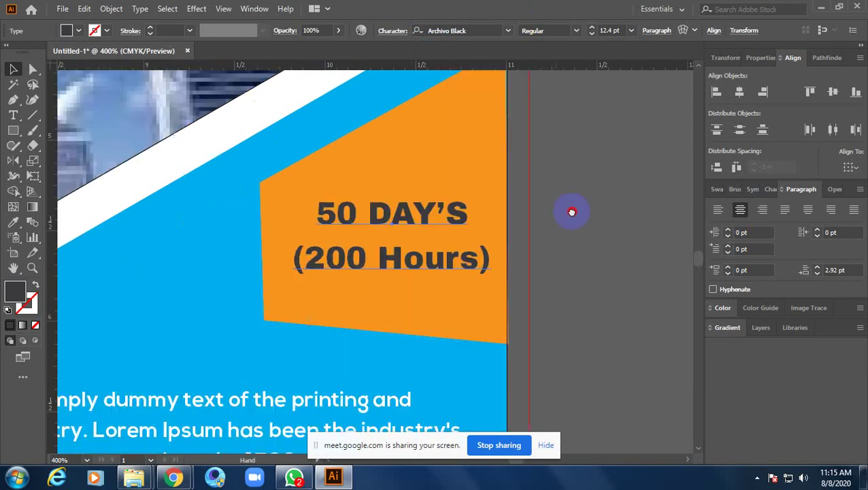
left_click(421, 237)
key("Left")
key("Left")
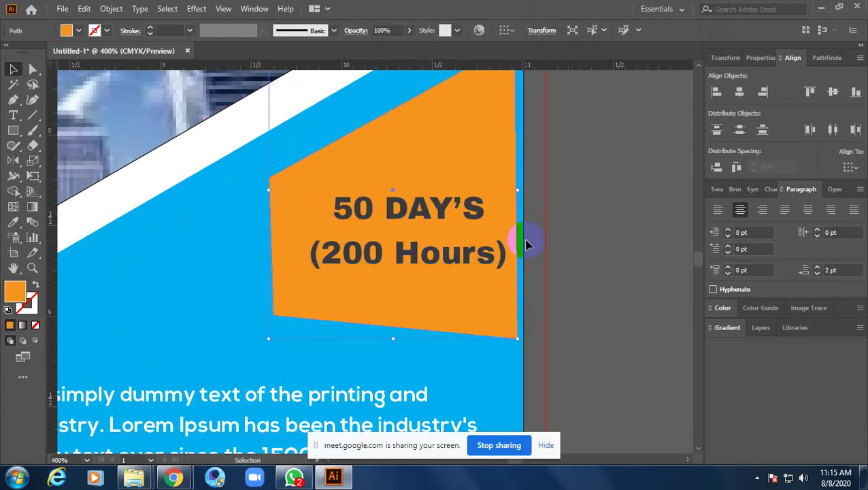
key("Right")
key("Right")
key("Right")
left_click(557, 229)
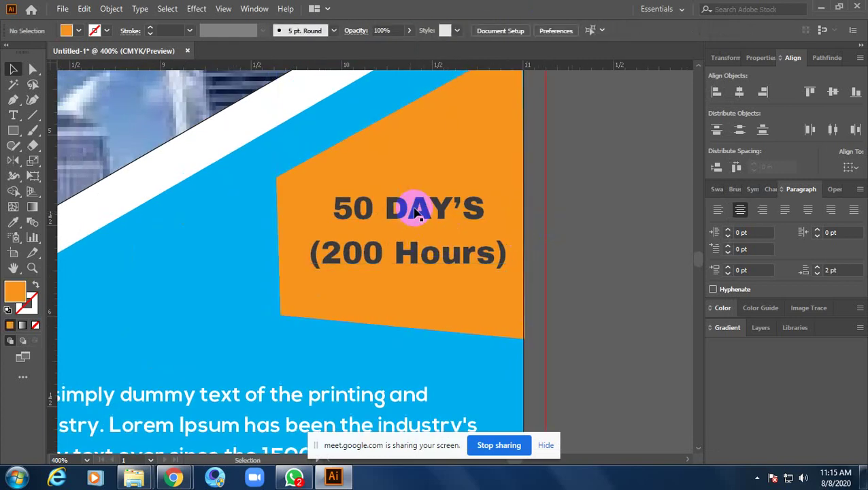
left_click(417, 212)
key("Left")
key("Left")
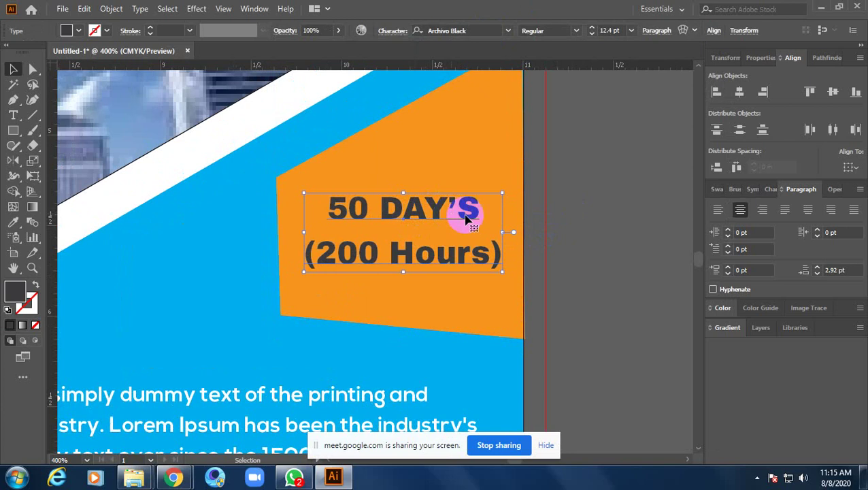
key("Left")
left_click(564, 224)
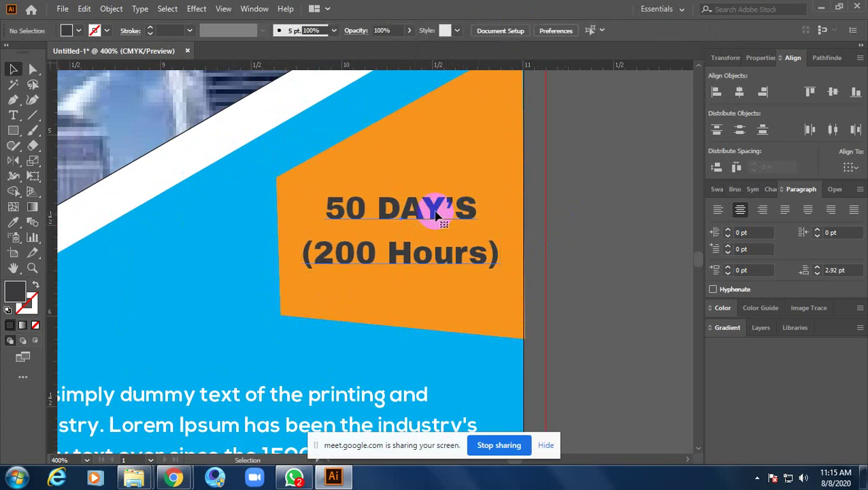
left_click(436, 214)
- Convert the tag text to outlines and add a 0.015 in offset path around it
right_click(436, 214)
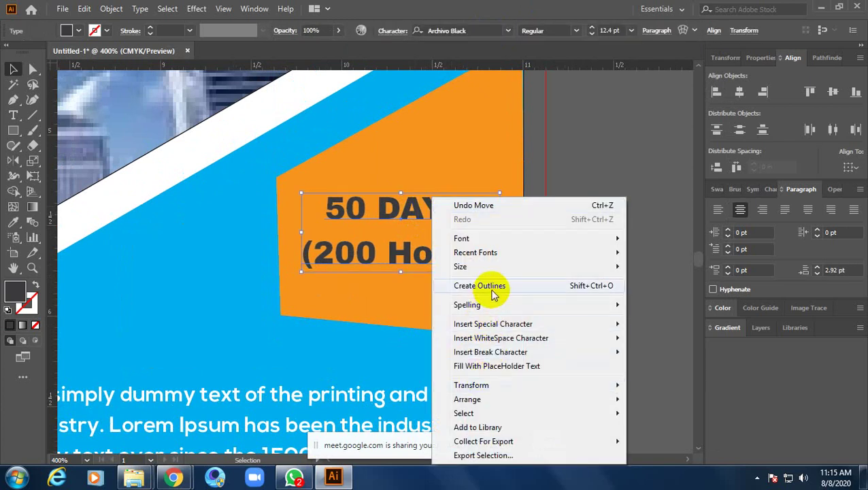
left_click(493, 287)
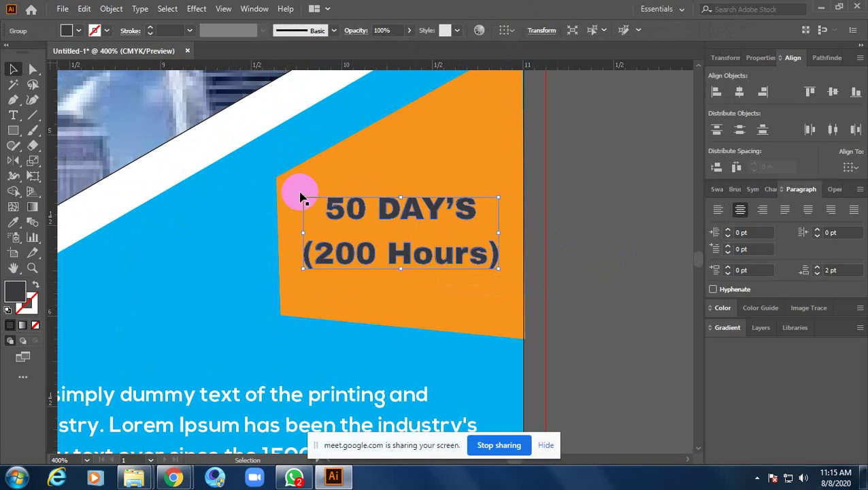
left_click(111, 9)
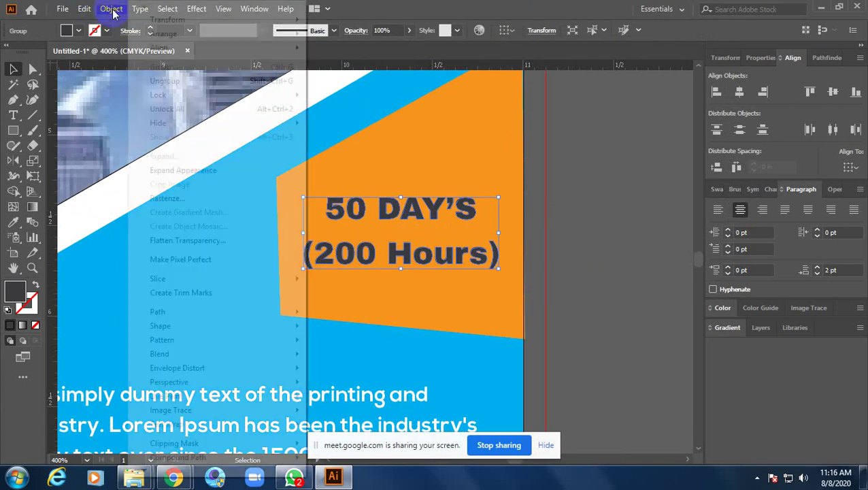
mouse_move(158, 312)
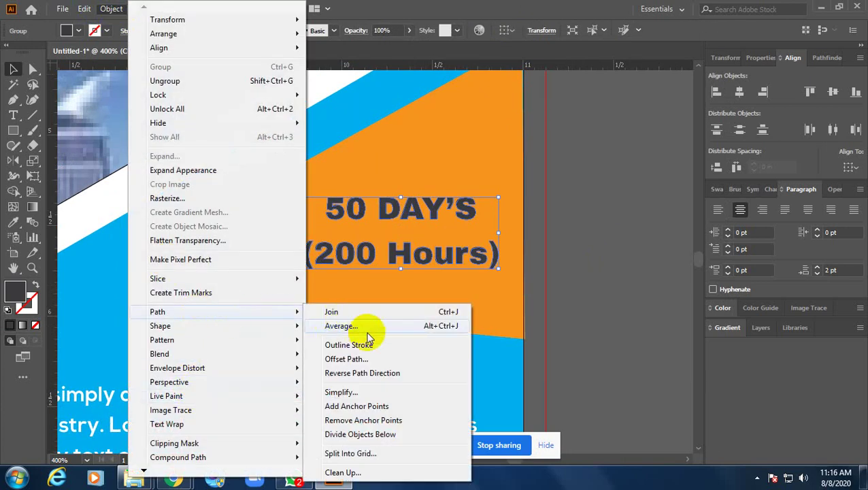
left_click(373, 356)
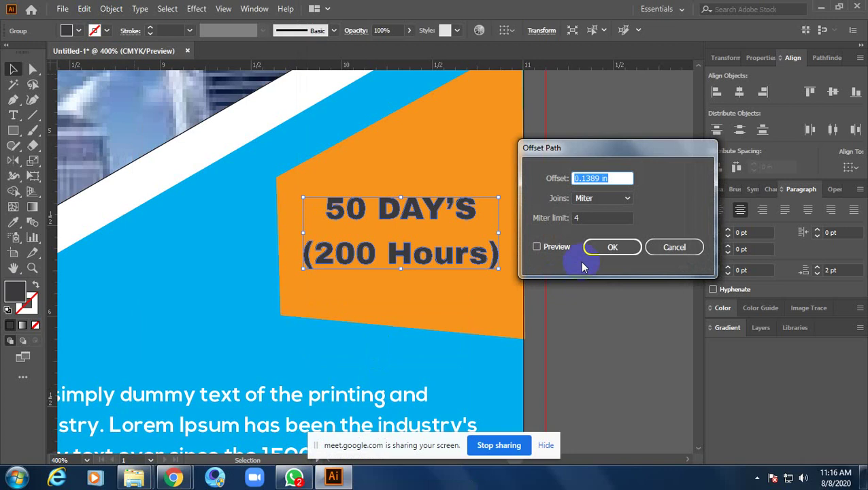
left_click(548, 246)
left_click(547, 246)
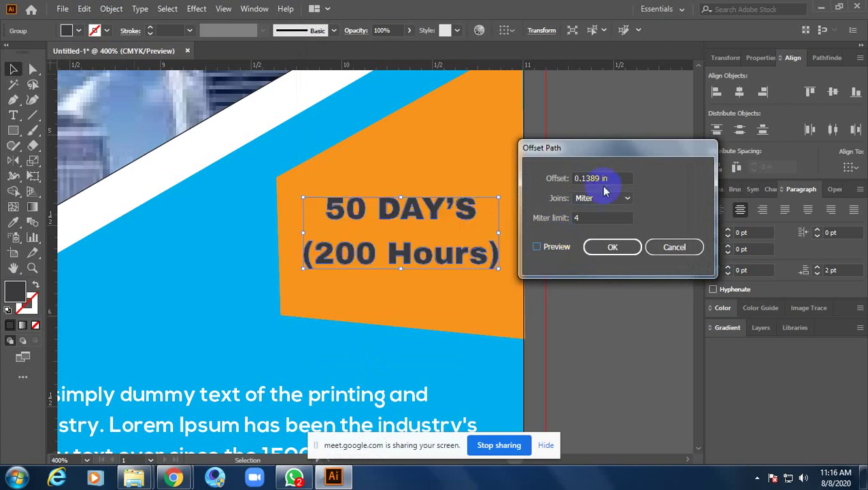
left_click(615, 178)
type("0.025")
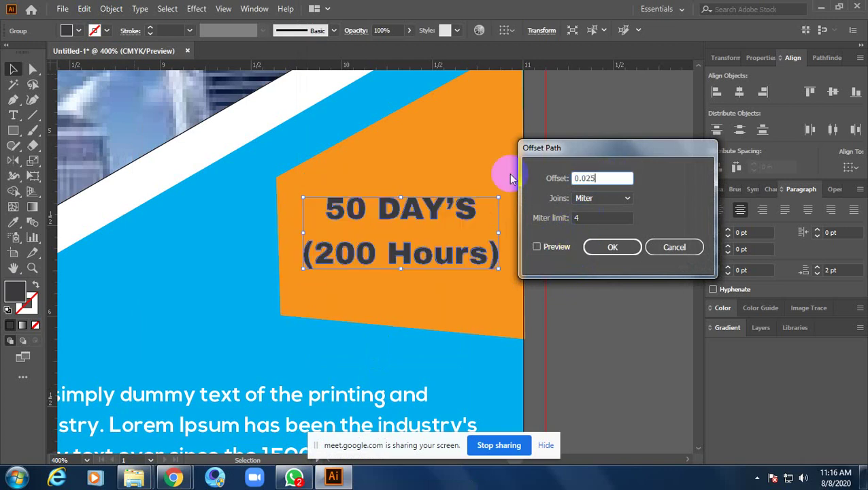
left_click(536, 246)
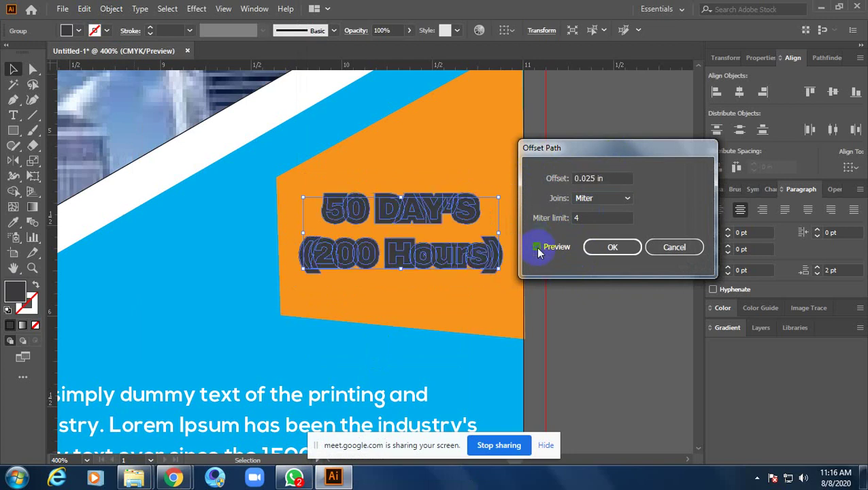
left_click(536, 246)
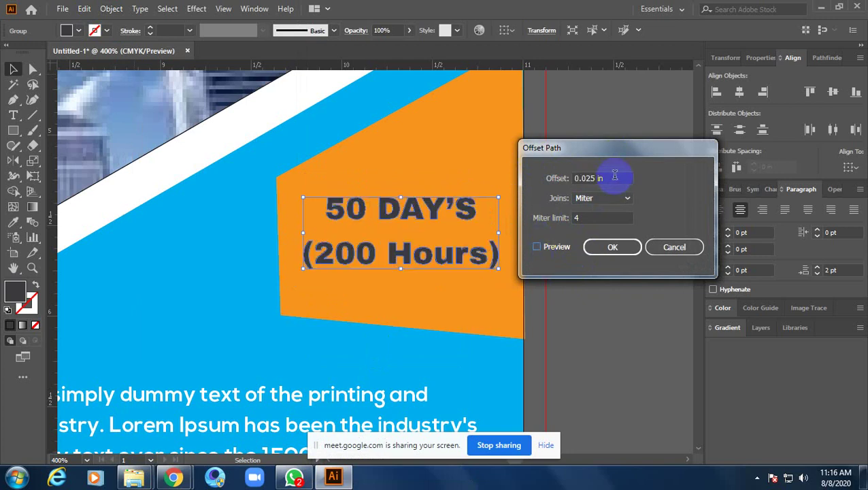
left_click_drag(606, 178, 553, 179)
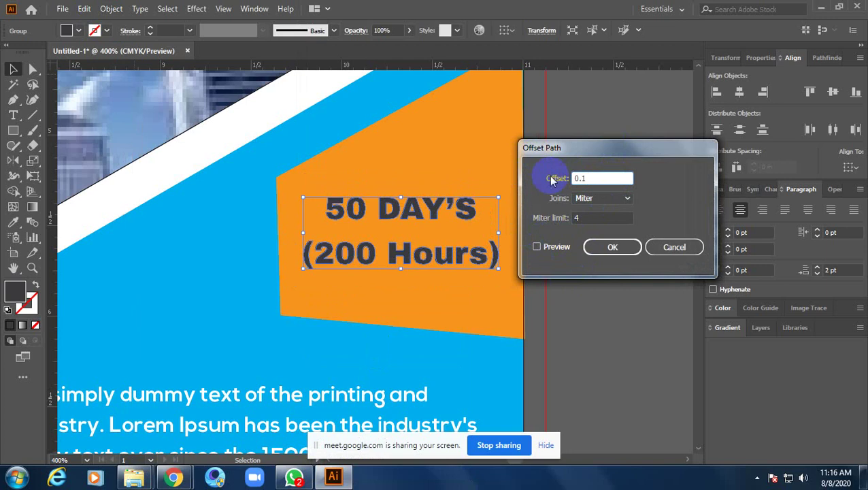
left_click(556, 247)
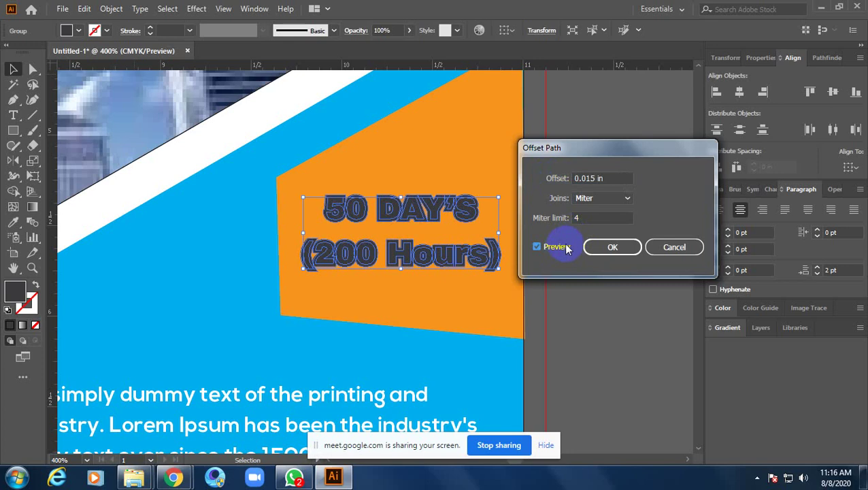
left_click(601, 247)
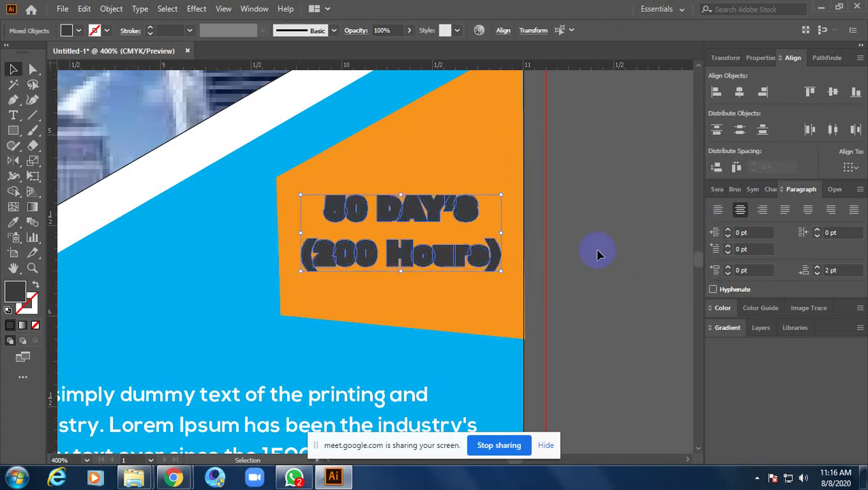
- Ungroup the outlined tag text twice so each letter outline is separate
right_click(345, 208)
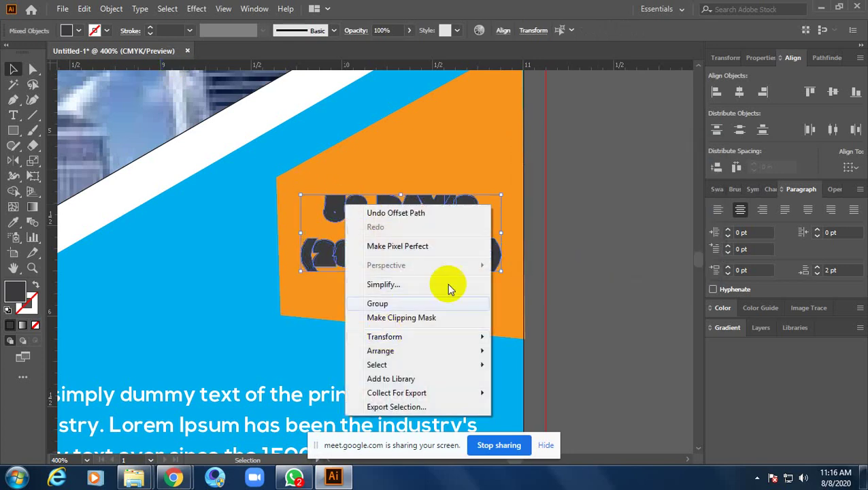
left_click(511, 242)
scroll(346, 201, "up", 1)
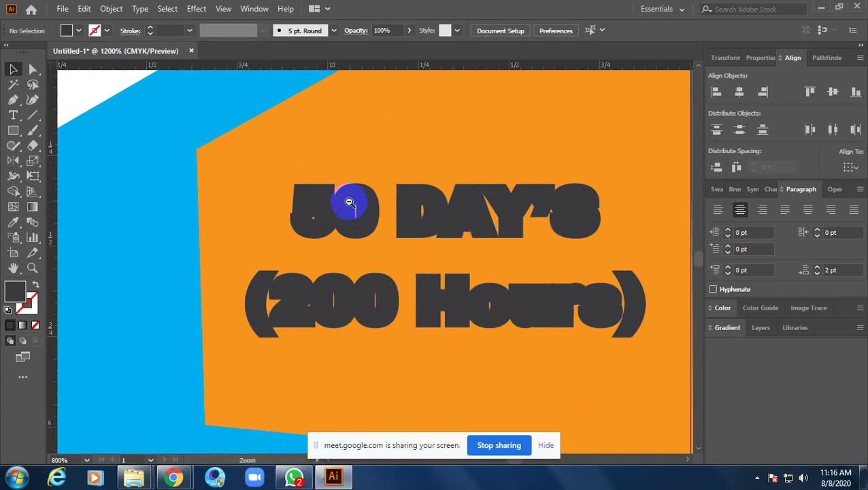
scroll(337, 190, "up", 1)
left_click(320, 175)
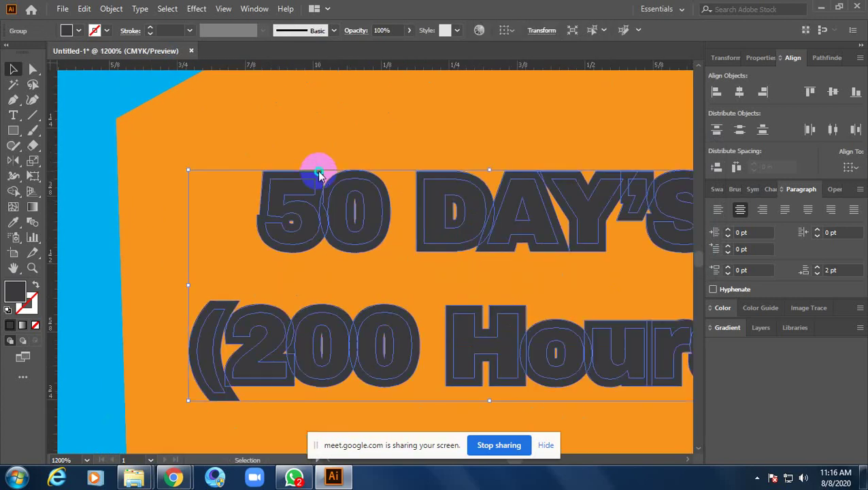
right_click(319, 176)
left_click(379, 280)
left_click(252, 144)
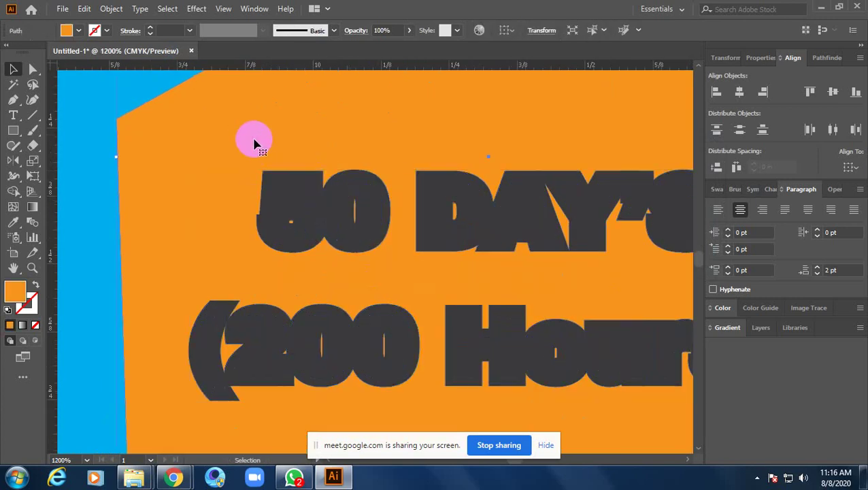
left_click(315, 180)
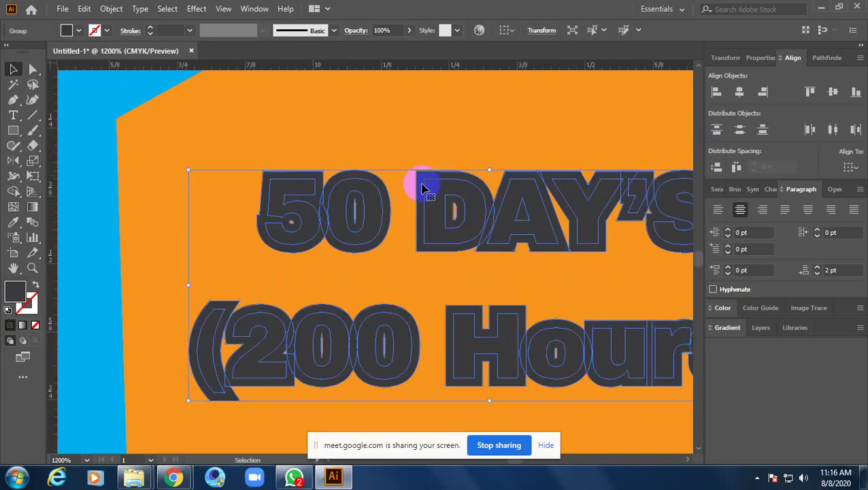
right_click(357, 189)
left_click(397, 295)
scroll(265, 219, "down", 3)
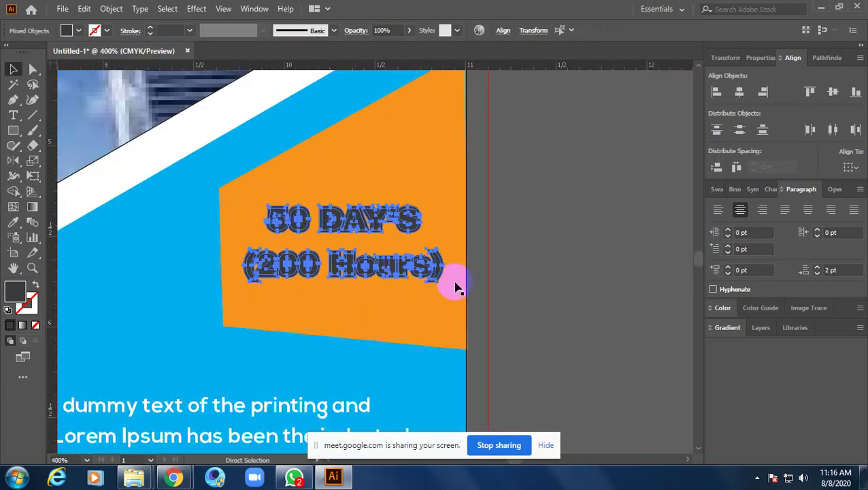
left_click(504, 275)
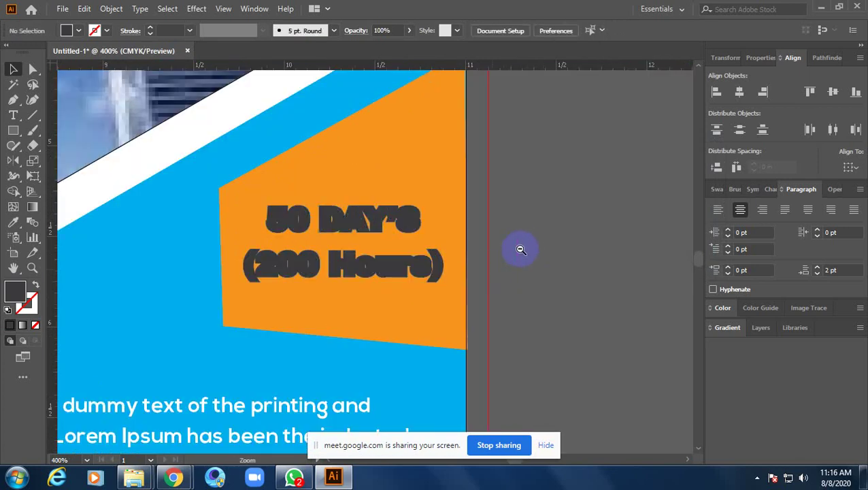
scroll(525, 250, "down", 2)
left_click(426, 174)
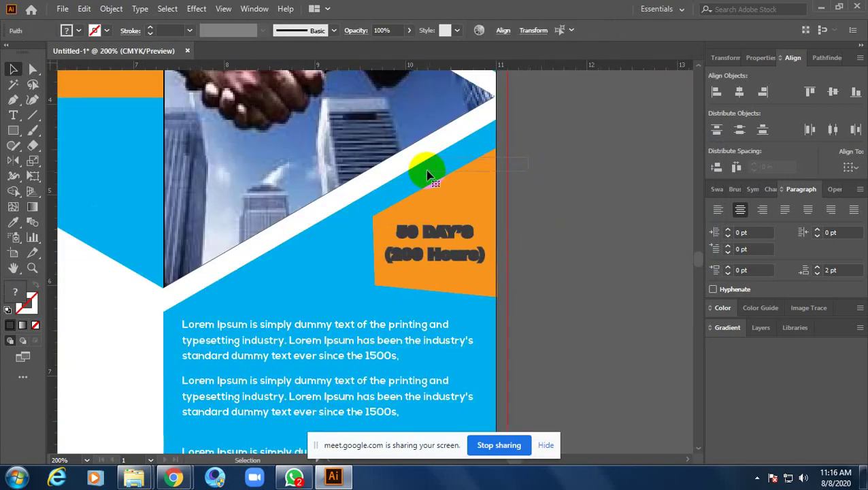
left_click(552, 242)
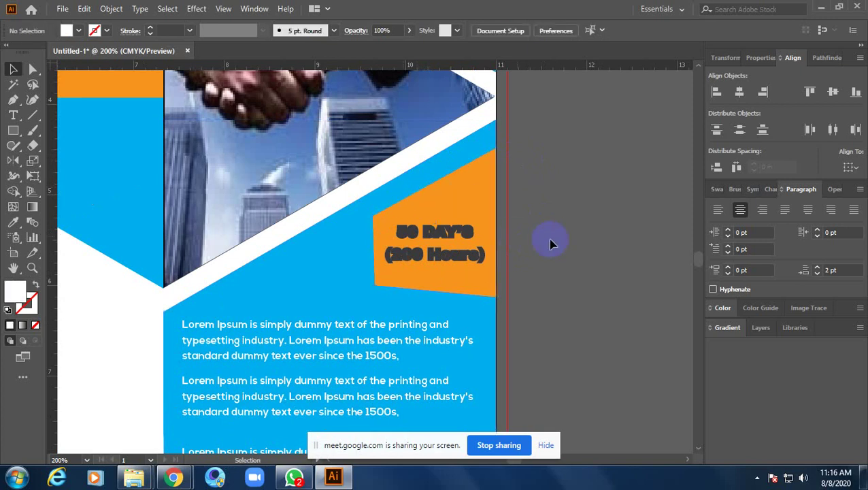
scroll(444, 231, "up", 4)
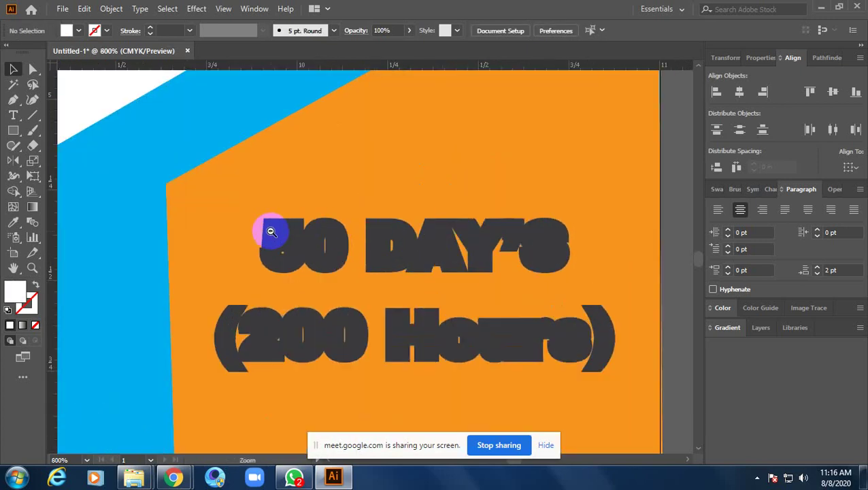
scroll(272, 225, "up", 3)
- Select the inner outlines of the 50 DAY'S letters and the u in Hours
left_click(272, 207)
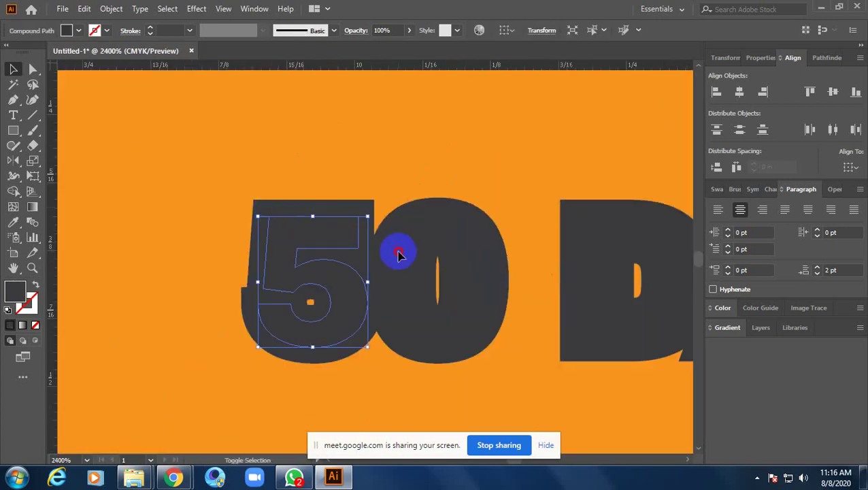
left_click_drag(616, 286, 430, 303)
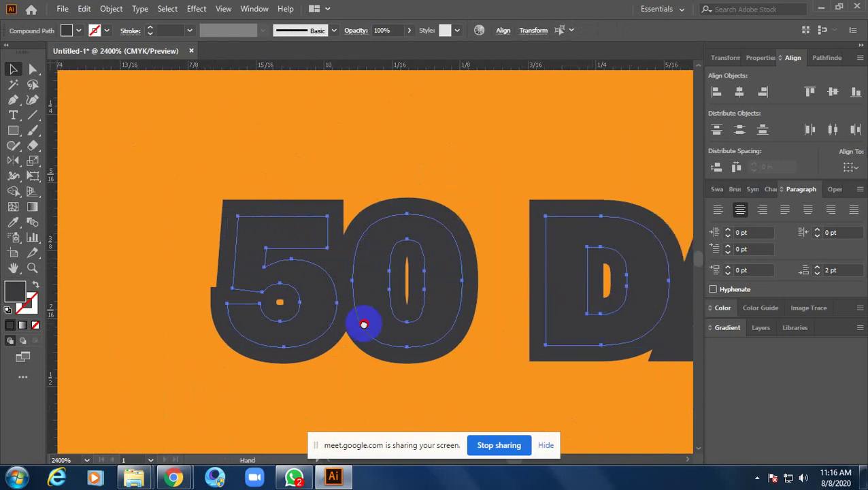
left_click(425, 286, "shift")
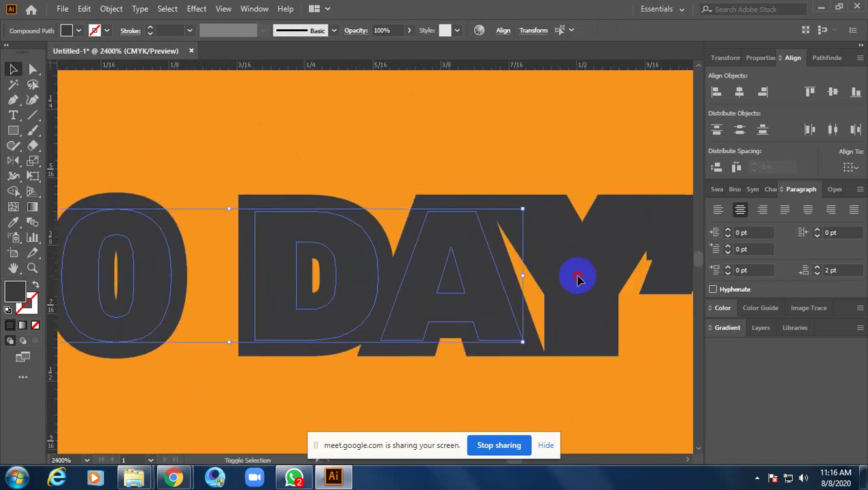
left_click(595, 289, "shift")
left_click_drag(631, 310, 316, 293)
left_click(364, 244, "shift")
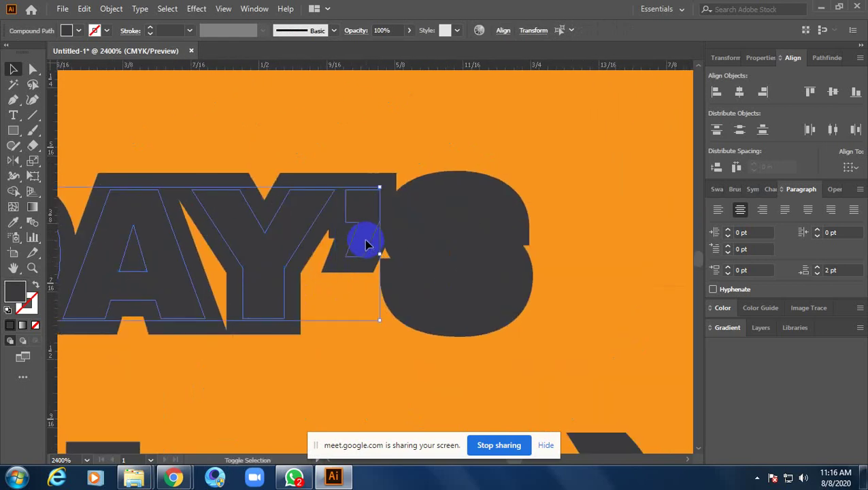
left_click(457, 257, "shift")
left_click_drag(449, 362, 527, 130)
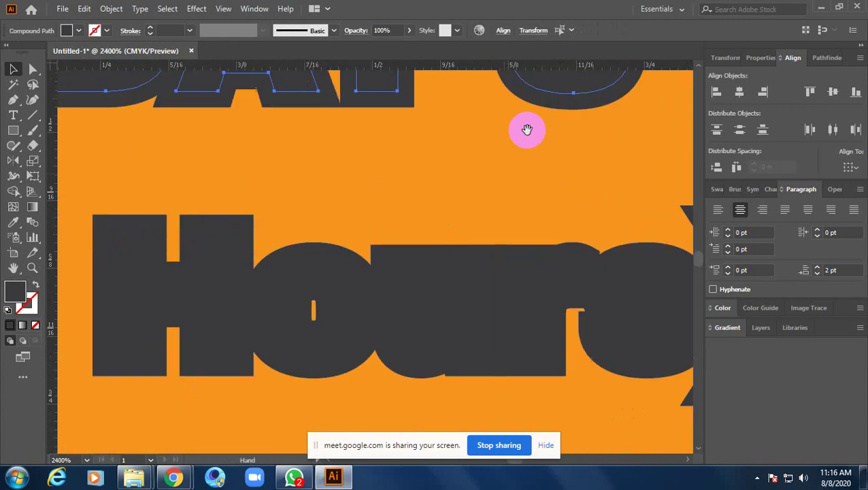
left_click(306, 217, "shift")
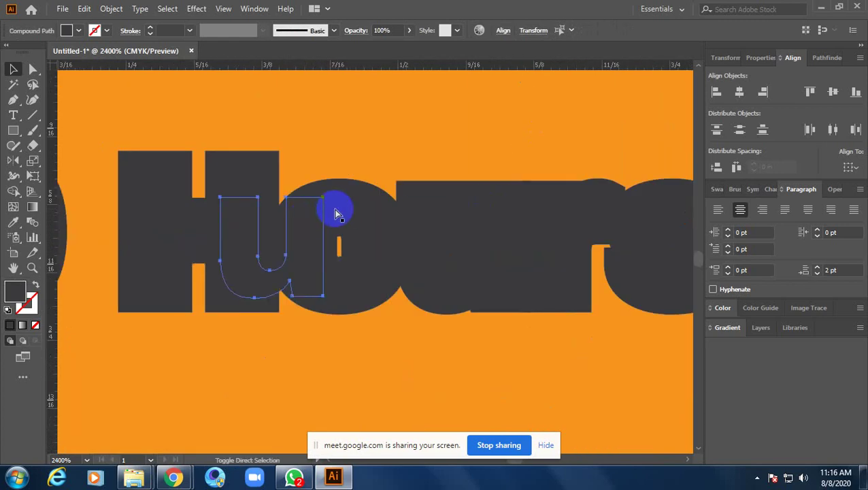
left_click(338, 214, "shift")
left_click_drag(334, 209, 437, 217)
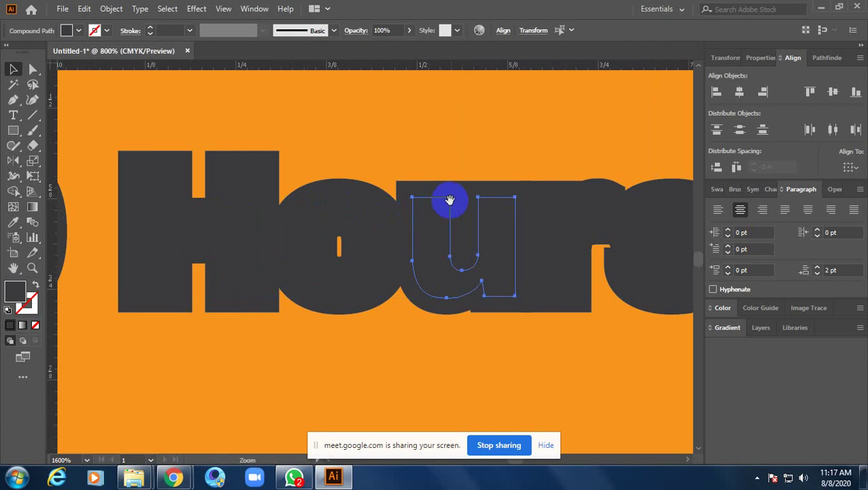
left_click(289, 329, "ctrl+alt")
left_click(322, 299, "ctrl")
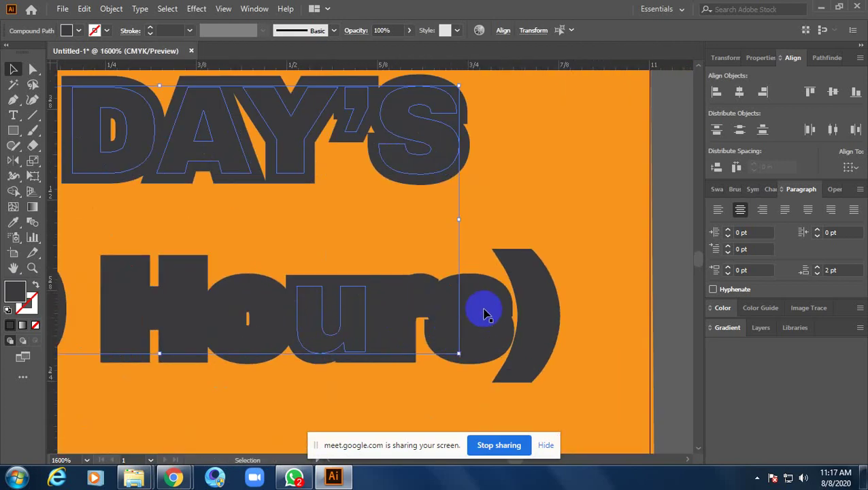
- Add the remaining inner outlines of '(200 Hours)' to the selection
left_click(527, 287, "shift")
left_click(483, 314, "shift")
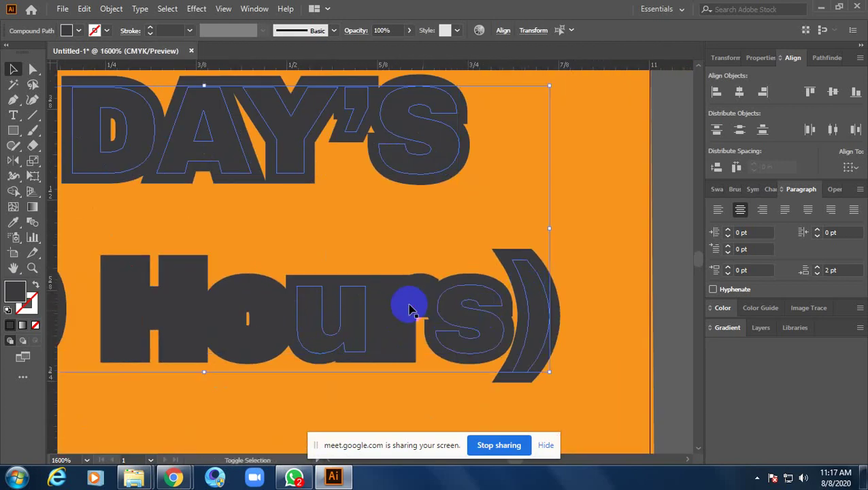
left_click(400, 302, "shift")
left_click(270, 310, "shift")
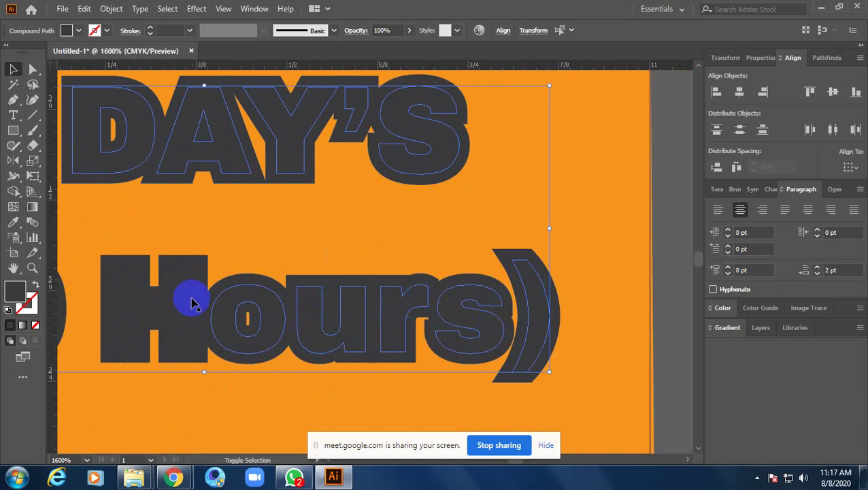
left_click(178, 301, "shift")
left_click_drag(269, 310, 311, 308)
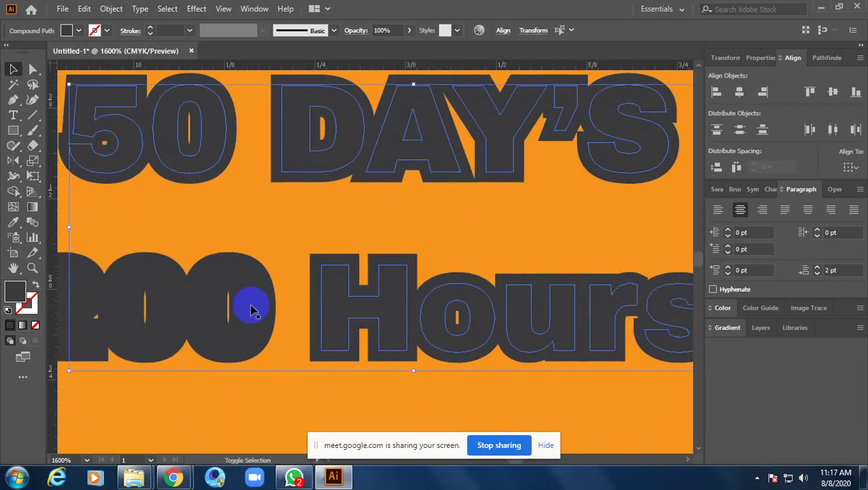
left_click_drag(236, 304, 459, 347)
left_click(427, 344, "shift")
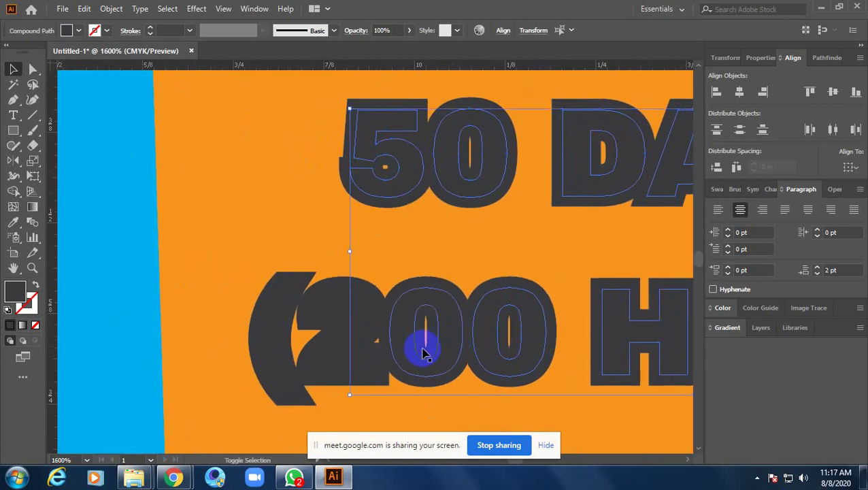
left_click(343, 343, "shift")
left_click(279, 334, "shift")
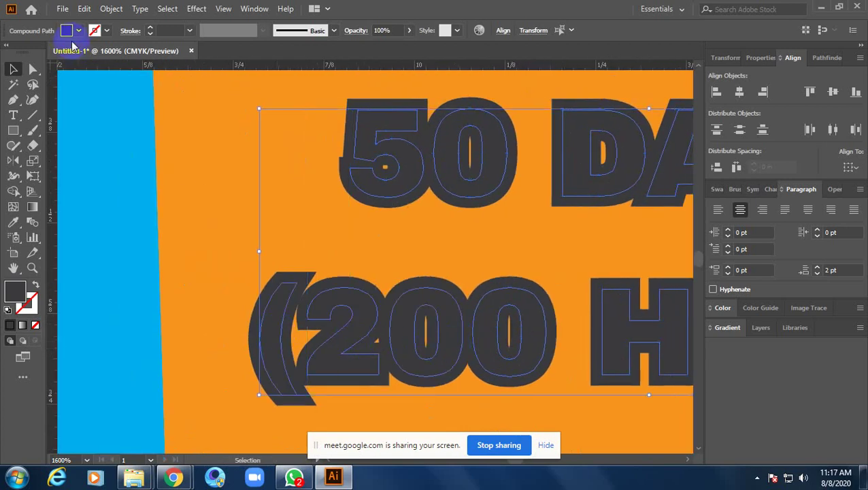
- Fill the selected inner letters white and zoom out to check the tag
left_click(75, 31)
left_click(28, 53)
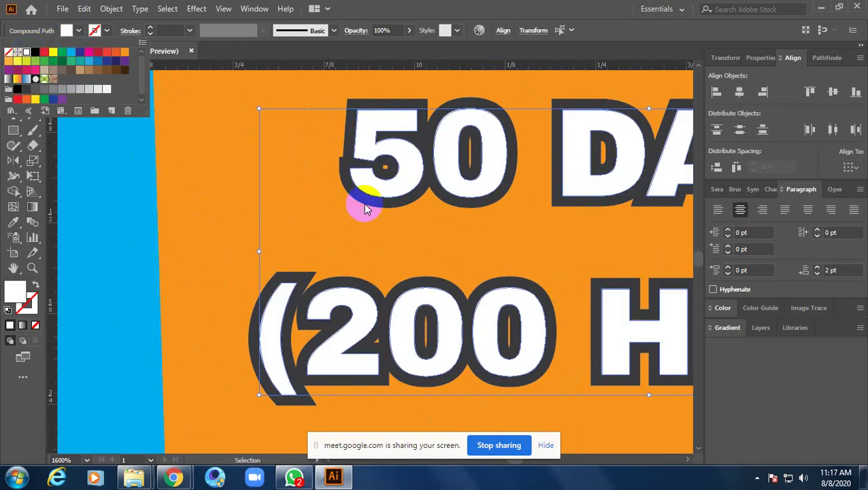
left_click(363, 204, "ctrl+alt")
left_click(448, 236, "ctrl+alt")
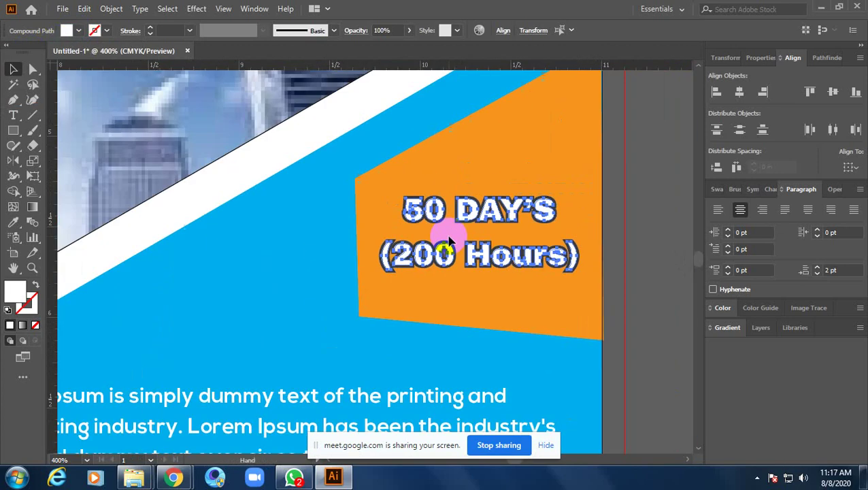
scroll(476, 265, "right", 5)
left_click(524, 236)
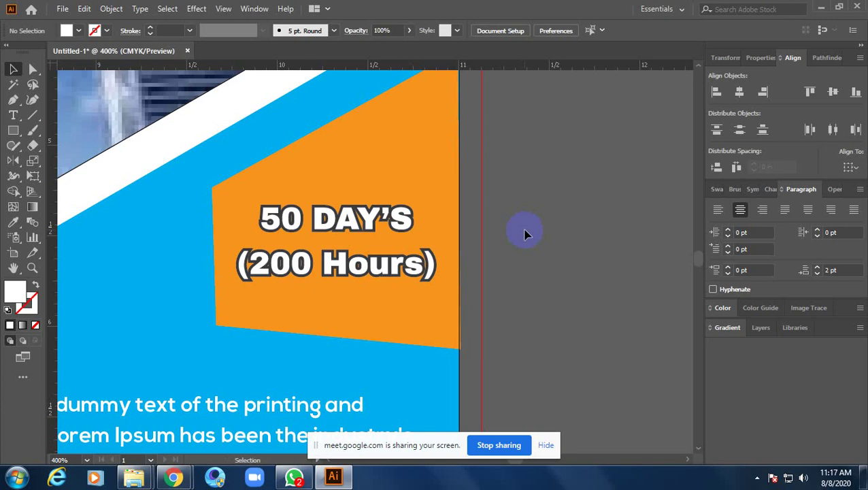
- Zoom in on the orange 50 DAY'S box on the blue panel
left_click(402, 232, "ctrl")
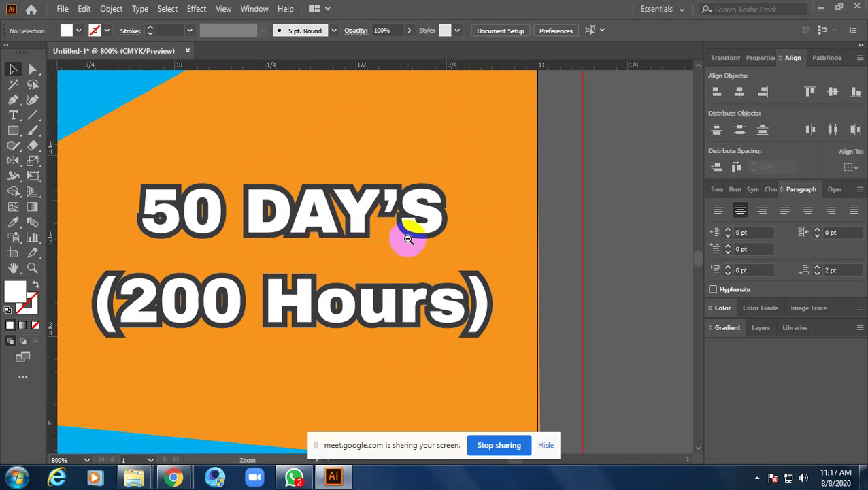
left_click(408, 239, "ctrl+alt")
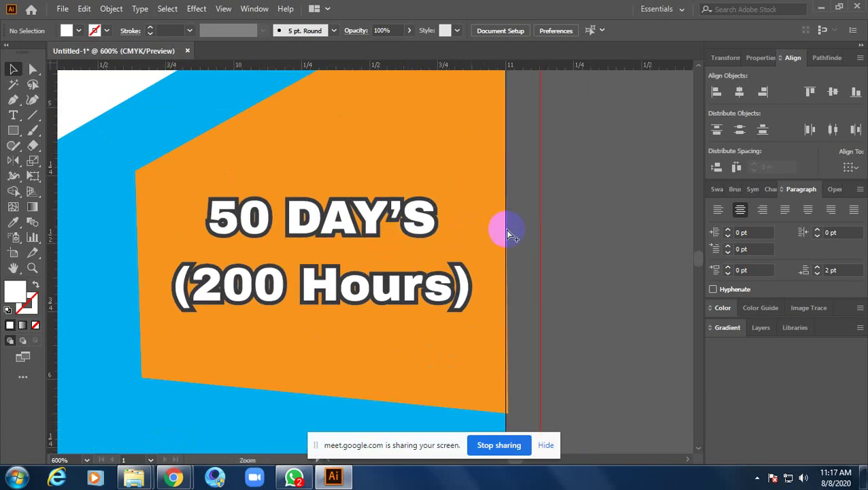
left_click(491, 254, "ctrl+alt")
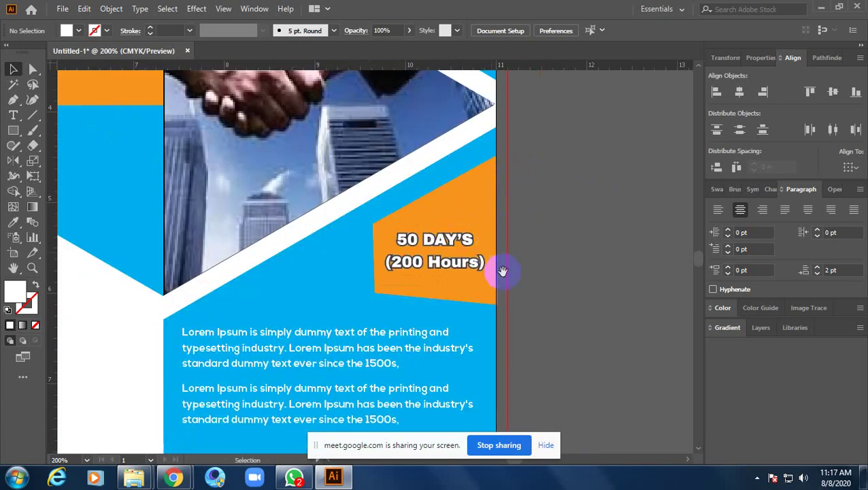
mouse_move(515, 301)
left_mouse_down()
mouse_move(577, 257)
mouse_move(506, 276)
left_mouse_up()
left_click(579, 258, "ctrl+alt")
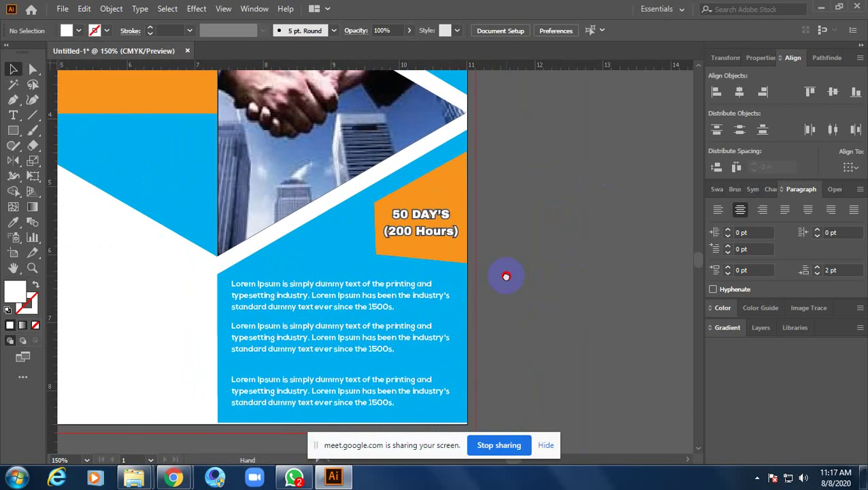
left_click(387, 243, "ctrl")
left_click(388, 244, "ctrl")
left_click(385, 245, "ctrl")
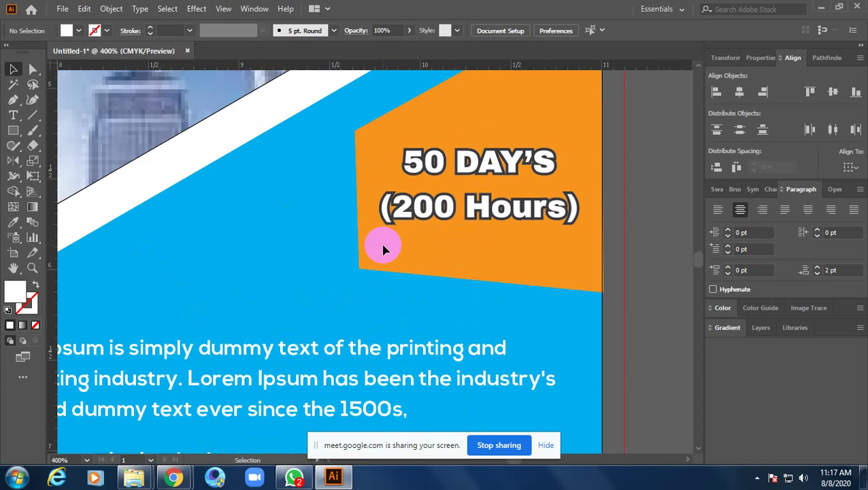
left_click(339, 218)
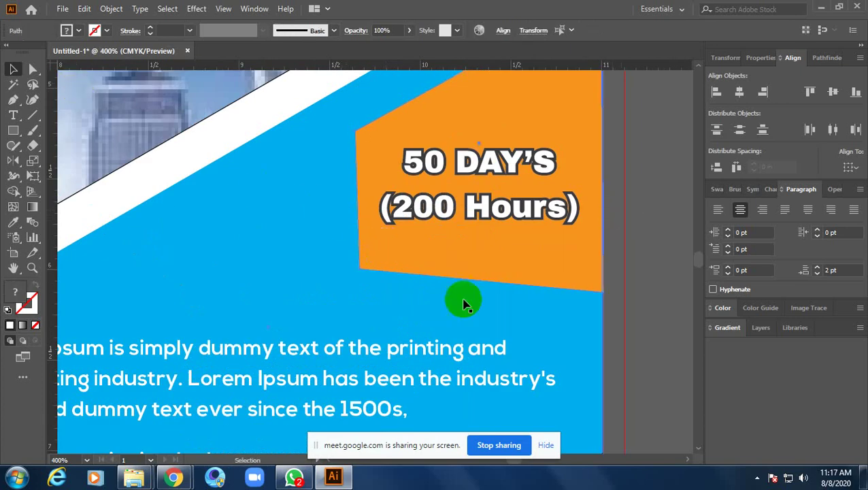
left_click(479, 275)
- Select the orange box and zoom in on its top-right corner
left_click(633, 253)
left_click(541, 265)
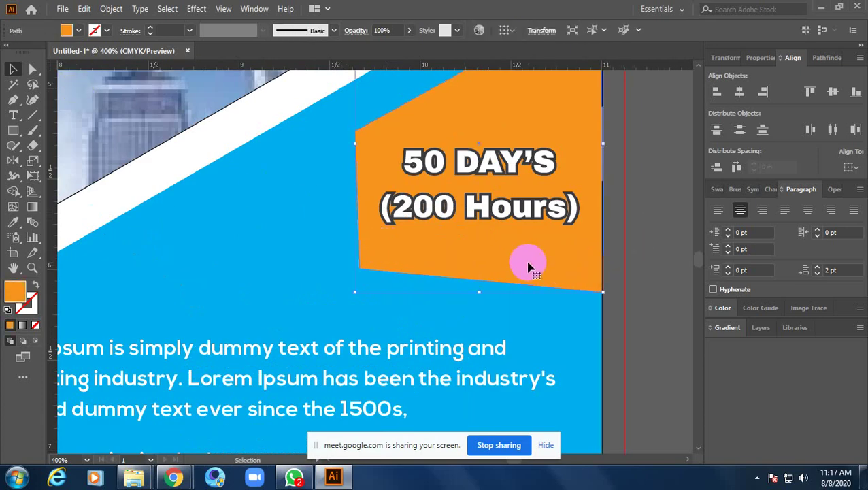
left_click(600, 234)
left_click(597, 233)
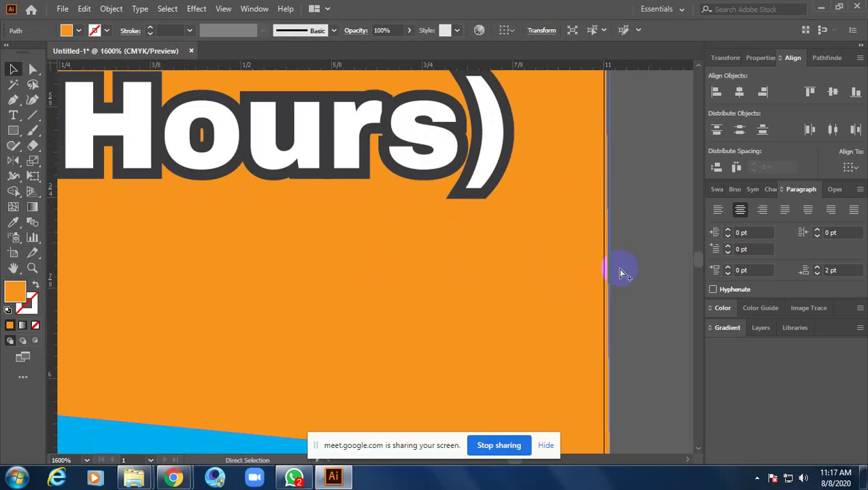
left_click(612, 253, "alt")
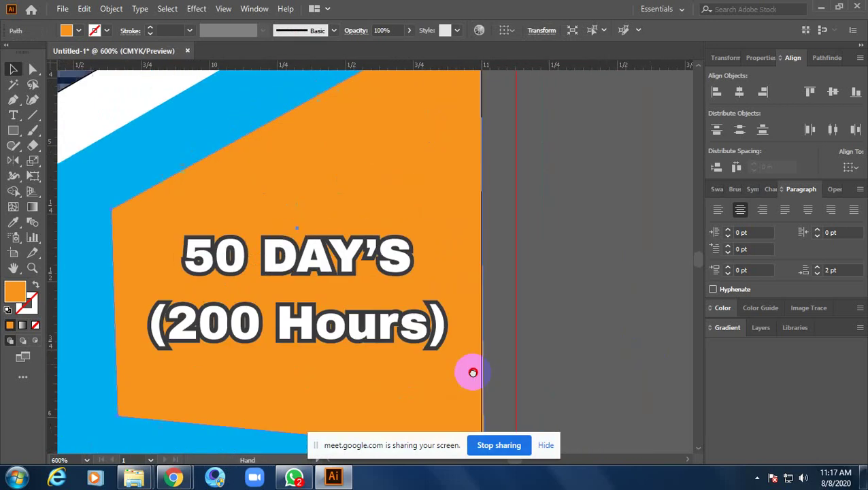
left_click(472, 137)
left_click_drag(472, 133, 442, 244)
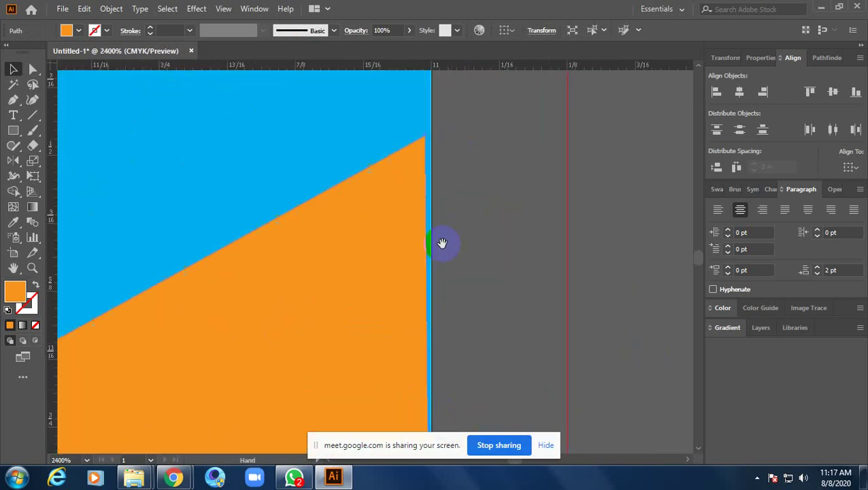
left_click(420, 196)
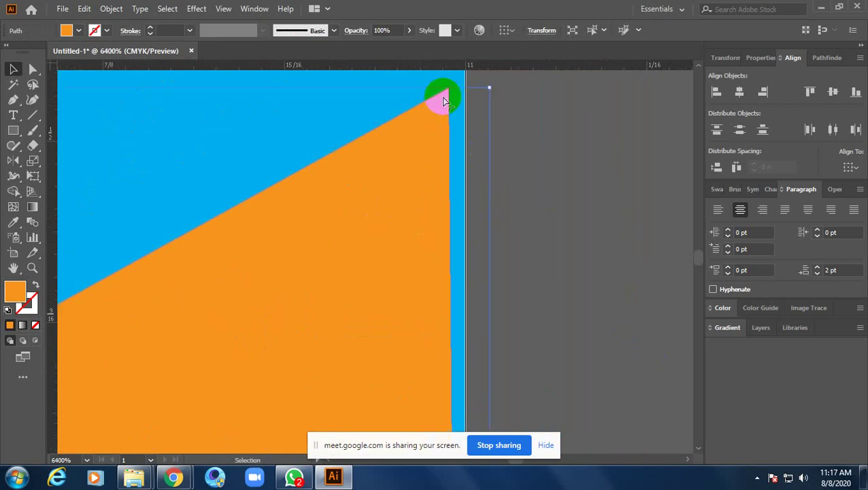
- With Direct Selection, move the box's top corner anchor onto the panel's right edge
key("a")
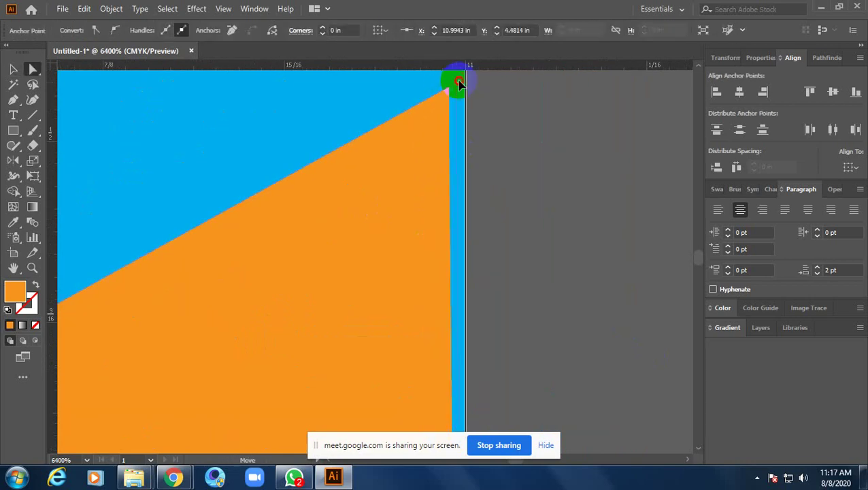
left_click_drag(449, 91, 468, 109)
scroll(470, 146, "up", 5)
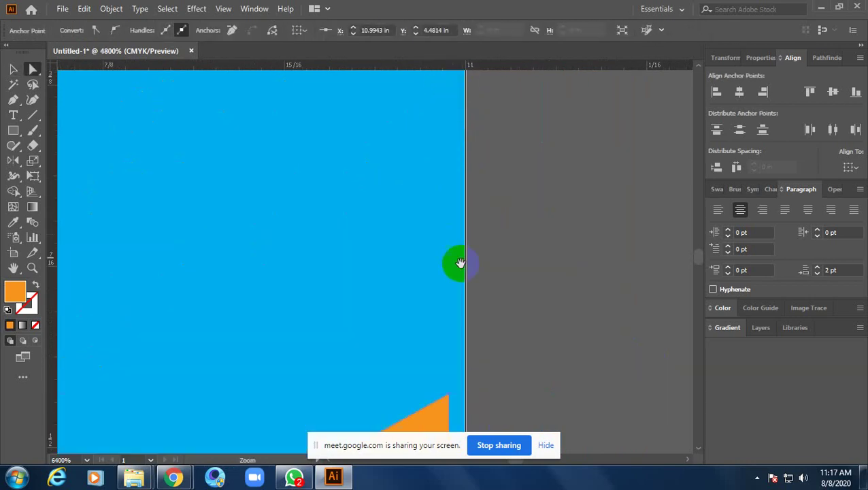
left_click(441, 320, "ctrl+alt")
left_click(432, 286, "ctrl+alt")
left_click_drag(432, 286, 429, 236)
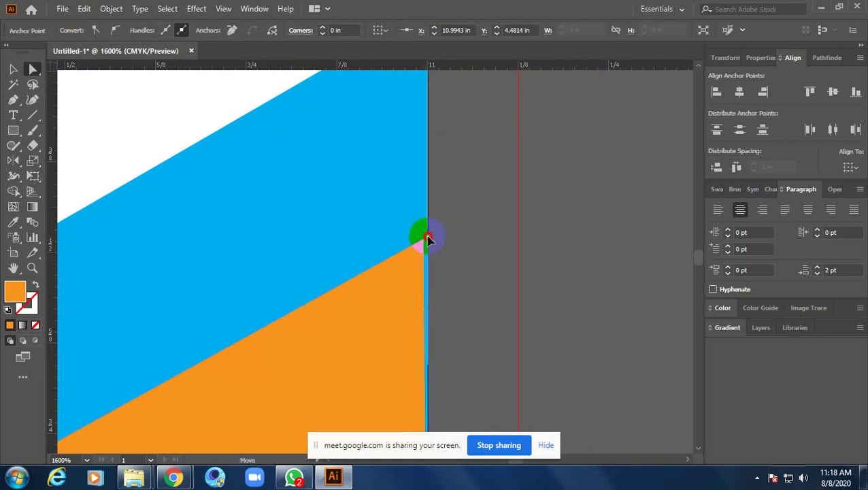
- Lower the box's bottom-left anchor so its bottom edge runs level
left_click(492, 318, "ctrl+alt")
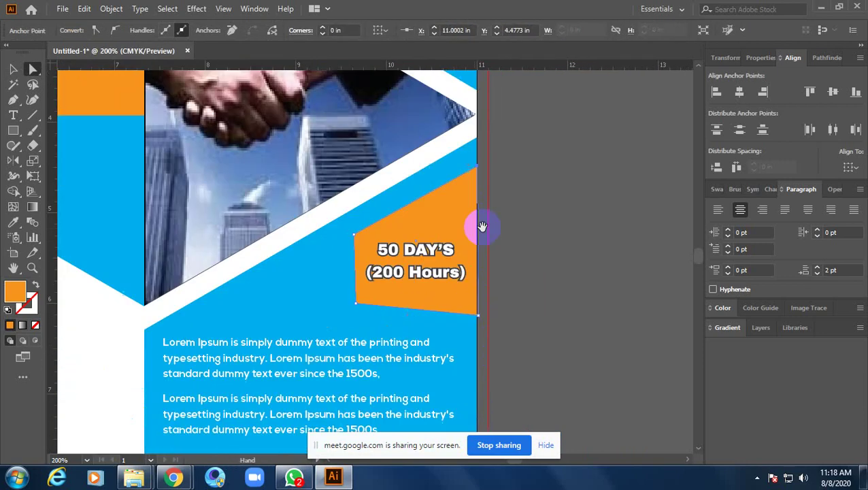
left_click(479, 286, "ctrl")
left_click(466, 274, "ctrl")
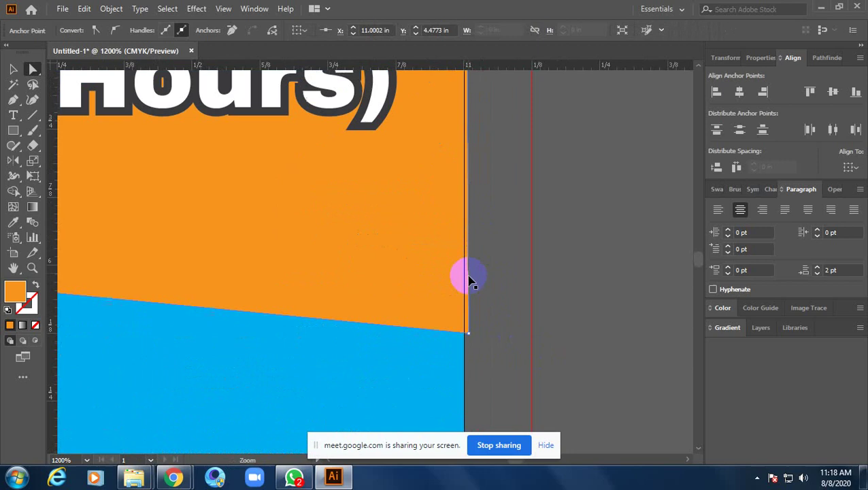
left_click(468, 338, "ctrl+alt")
left_click(296, 304, "ctrl+alt")
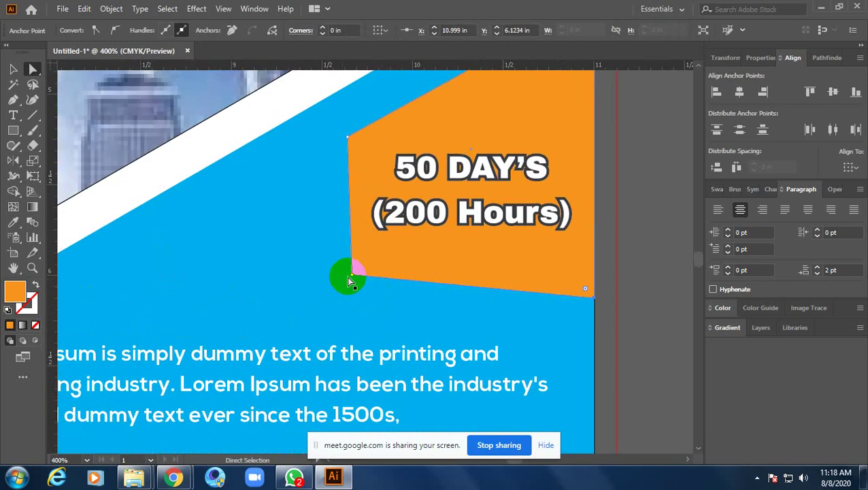
left_click(352, 305)
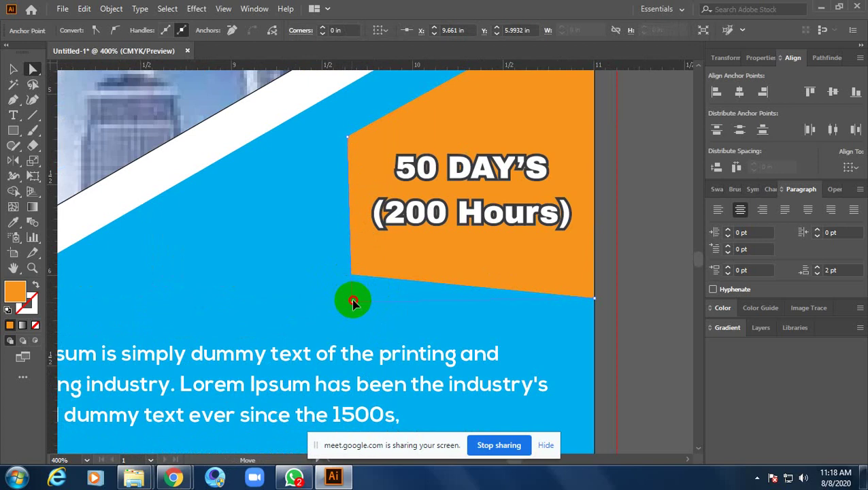
left_click_drag(353, 304, 352, 300)
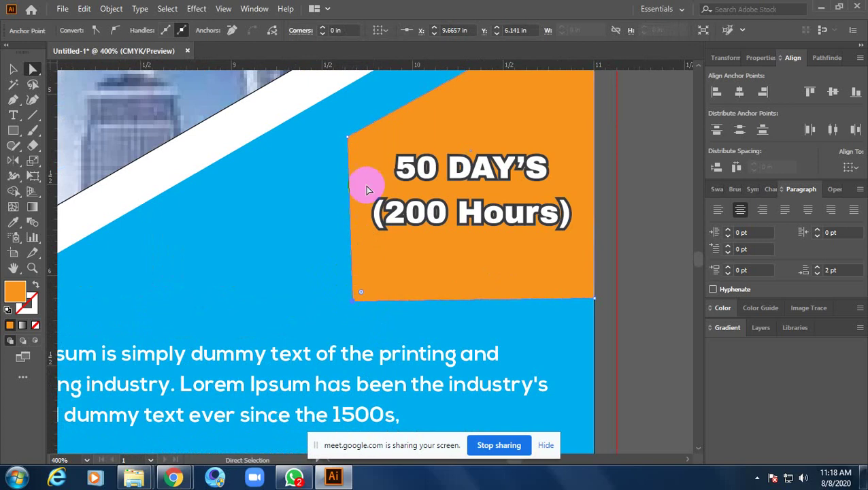
left_click(640, 219)
scroll(637, 219, "up", 3)
- Pull the orange box's lower-left corner anchor upward
scroll(556, 254, "right", 3)
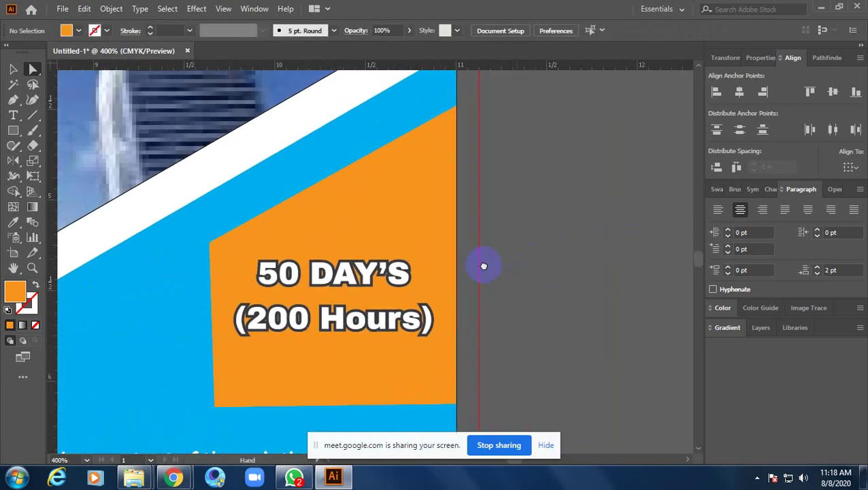
left_click(398, 272)
left_click(520, 255)
left_click(329, 342)
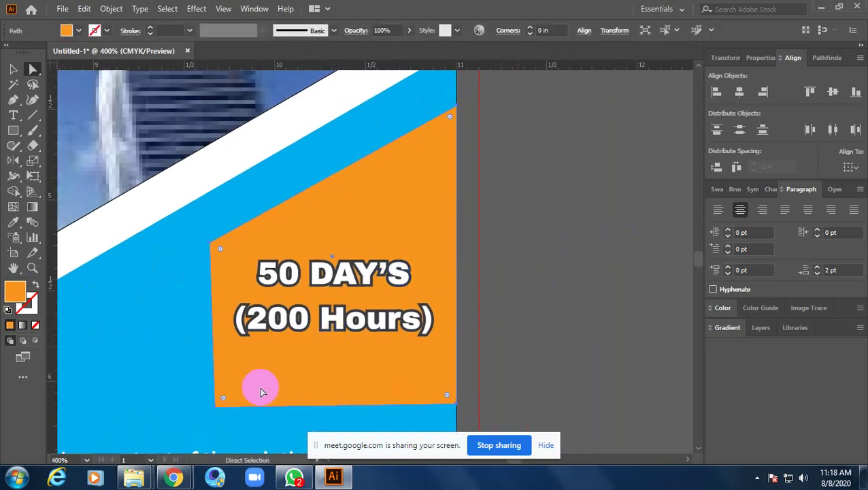
left_click(214, 408)
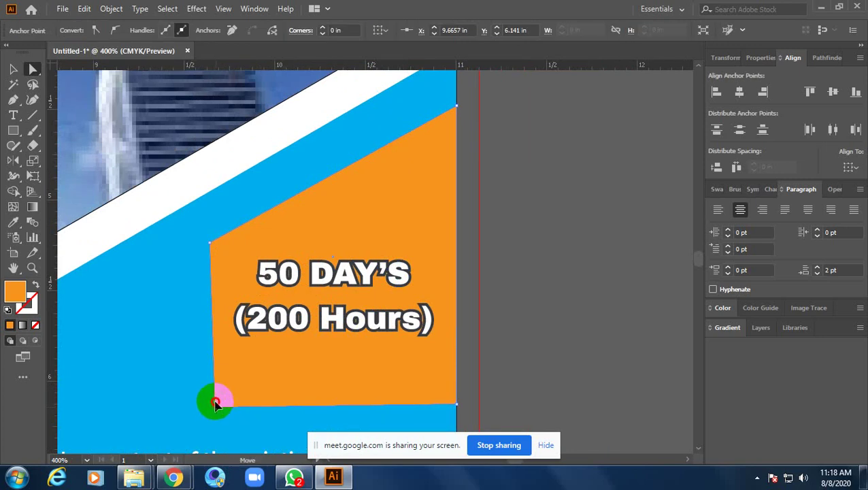
left_click_drag(216, 411, 213, 362)
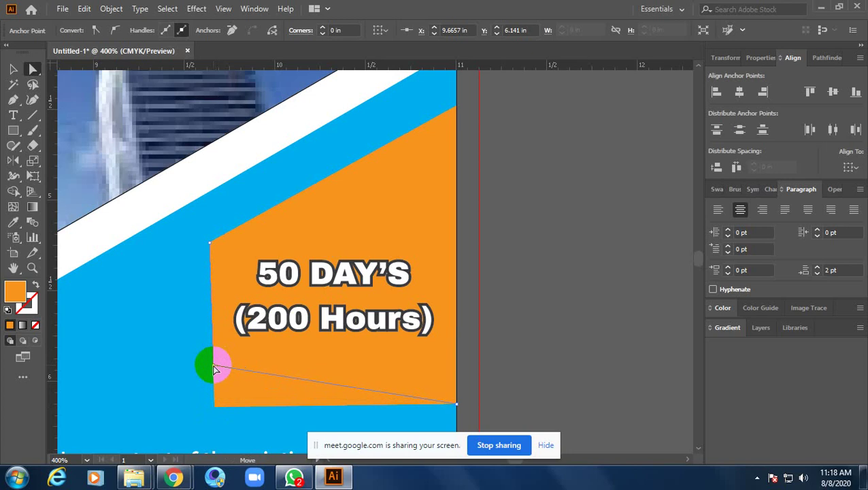
- Drag the box's lower-right corner anchor further down
left_click_drag(212, 367, 213, 367)
left_click_drag(338, 362, 242, 252)
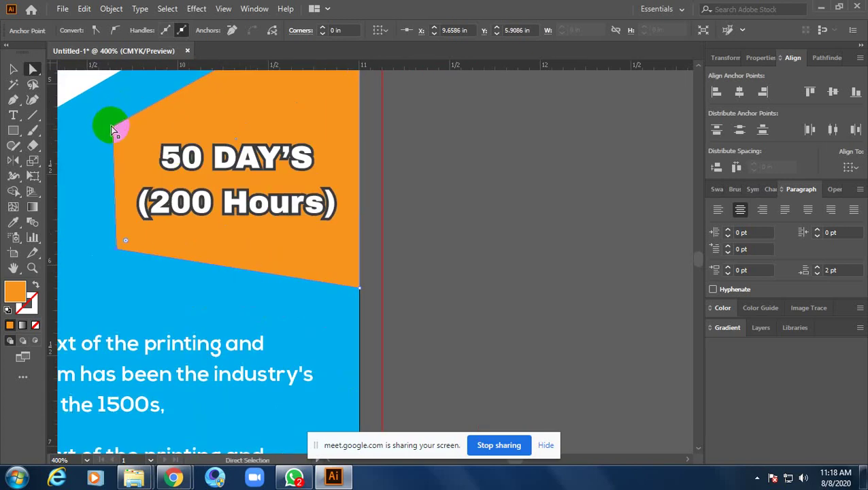
left_click(360, 291)
left_click(360, 288)
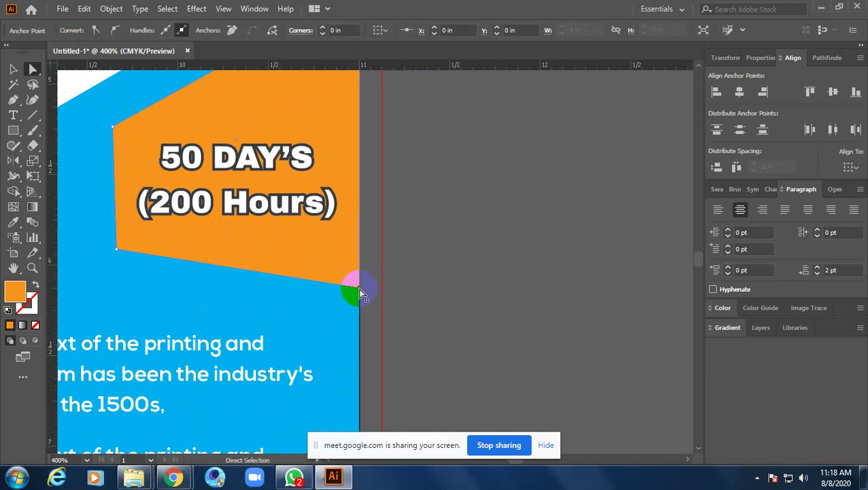
mouse_move(360, 291)
left_mouse_down()
mouse_move(360, 305)
mouse_move(351, 297)
left_mouse_up()
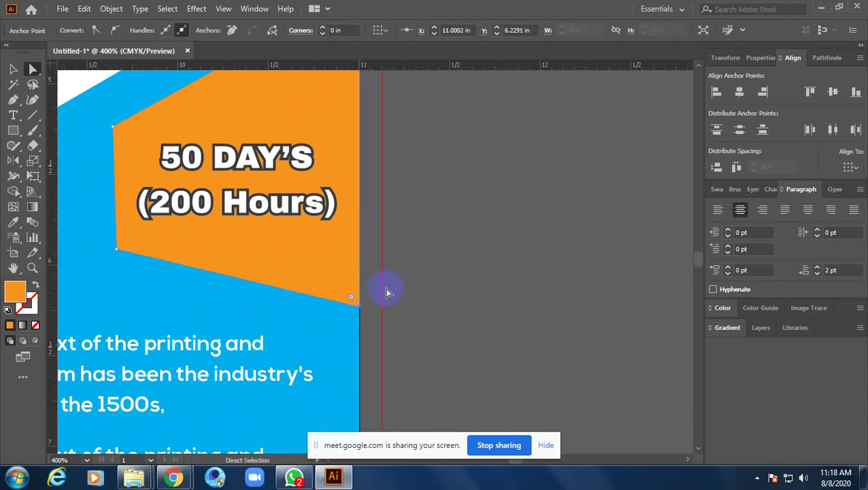
left_click_drag(438, 269, 438, 342)
- Nudge the lower-right corner slightly lower again, deselect, and zoom out to the flyer
left_click(246, 287)
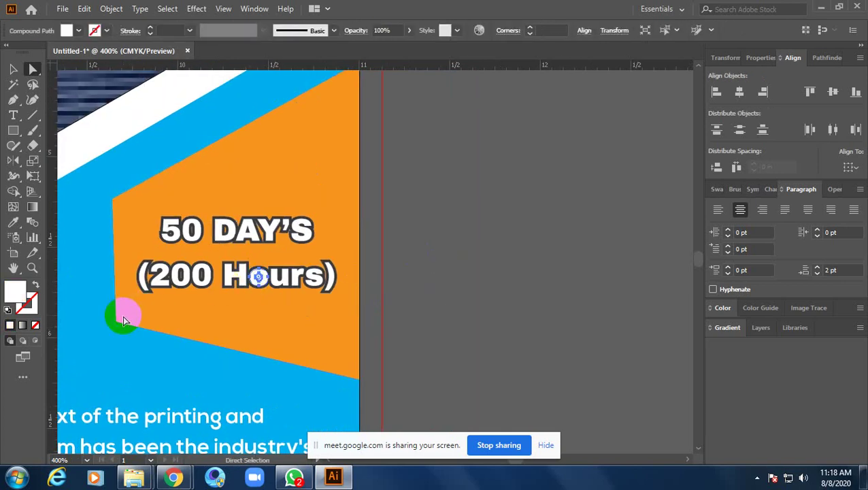
left_click(117, 325)
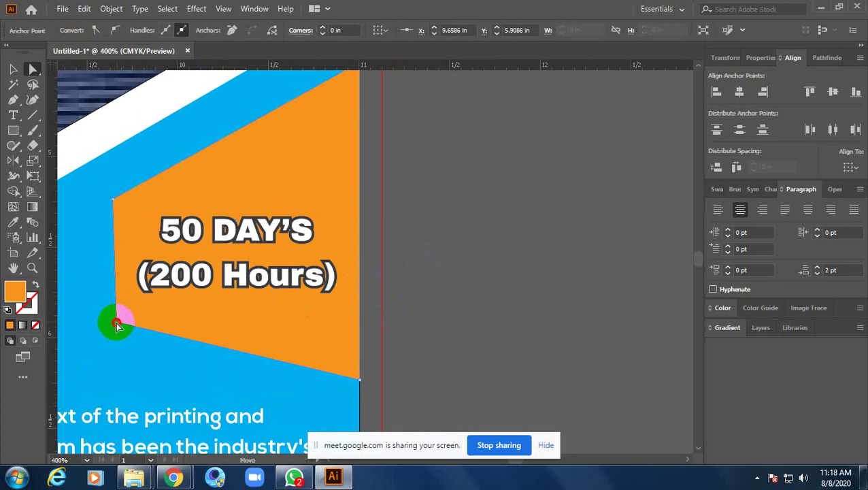
scroll(272, 312, "down", 2)
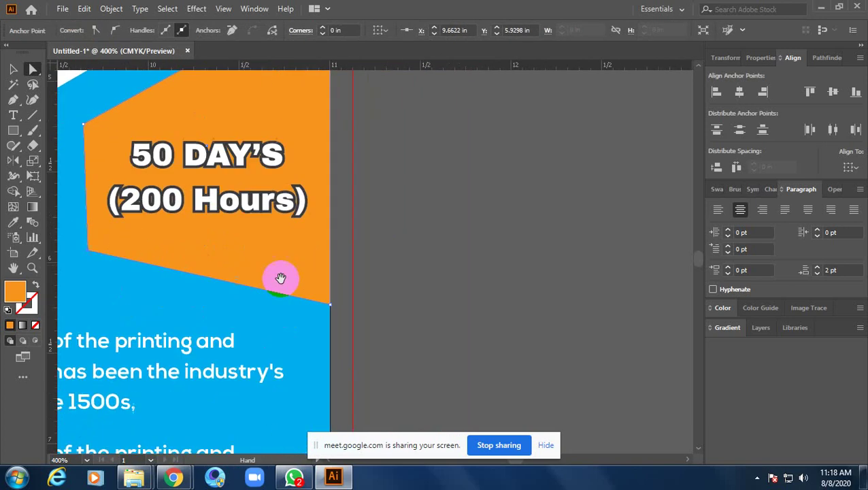
left_click(331, 310)
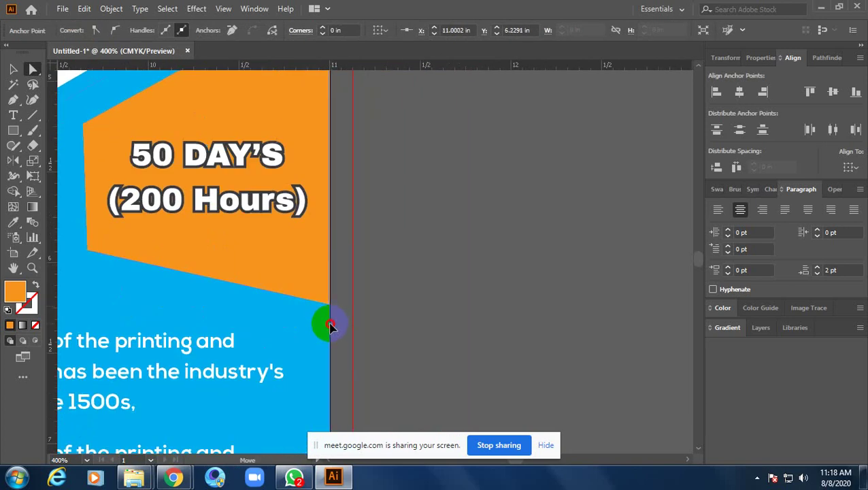
left_click(365, 311)
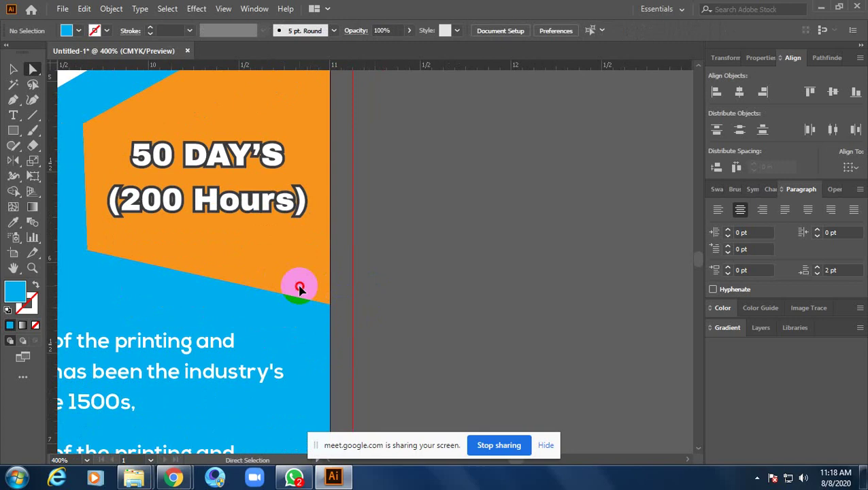
left_click(323, 298)
left_click(330, 308)
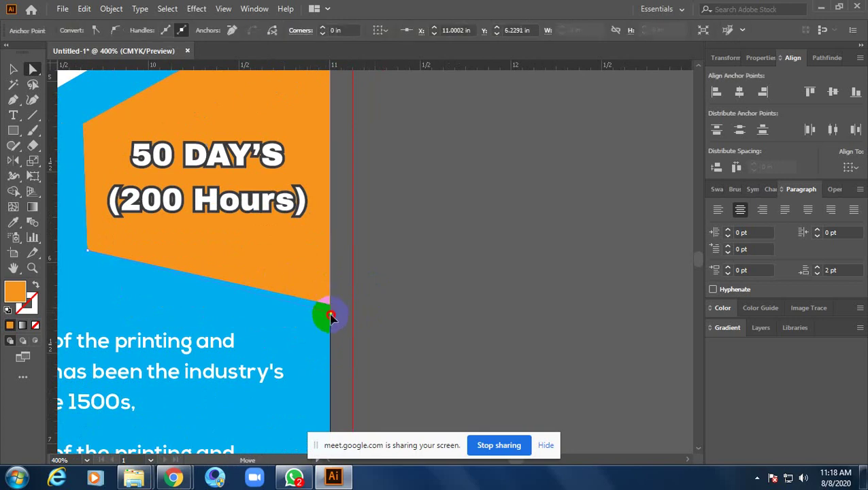
left_click_drag(330, 321, 330, 316)
left_click(372, 283)
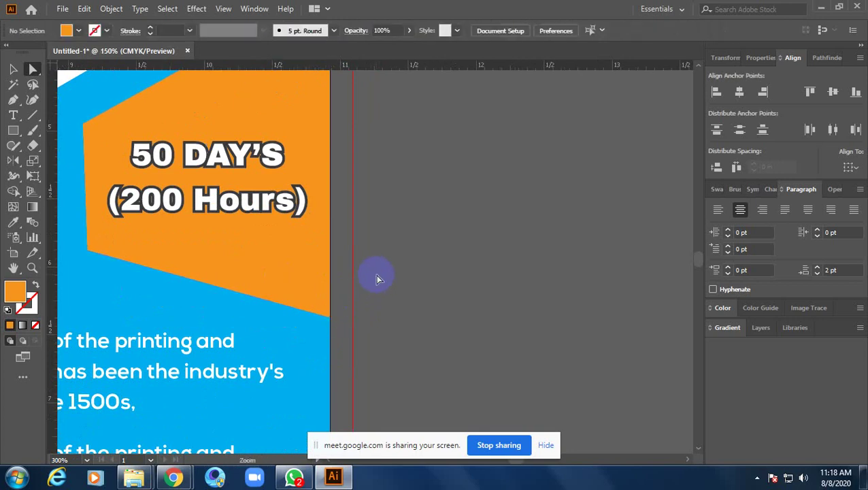
key("ctrl+minus")
key("ctrl+minus")
key("ctrl+minus")
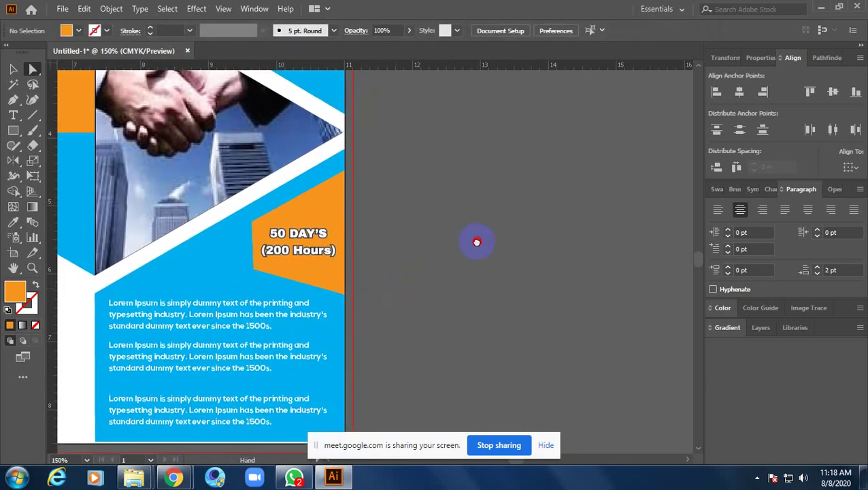
- Draw an orange rectangle bar above the first Lorem Ipsum paragraph
left_click_drag(391, 290, 507, 263)
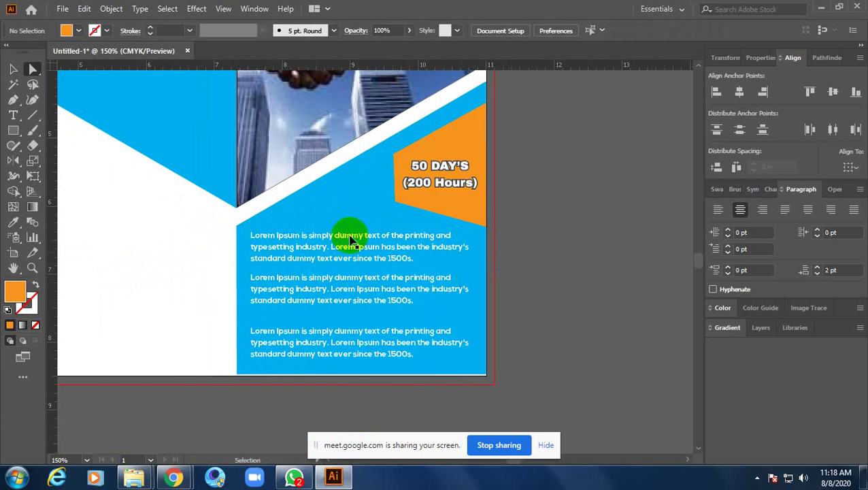
scroll(281, 228, "up", 1)
scroll(294, 228, "up", 2)
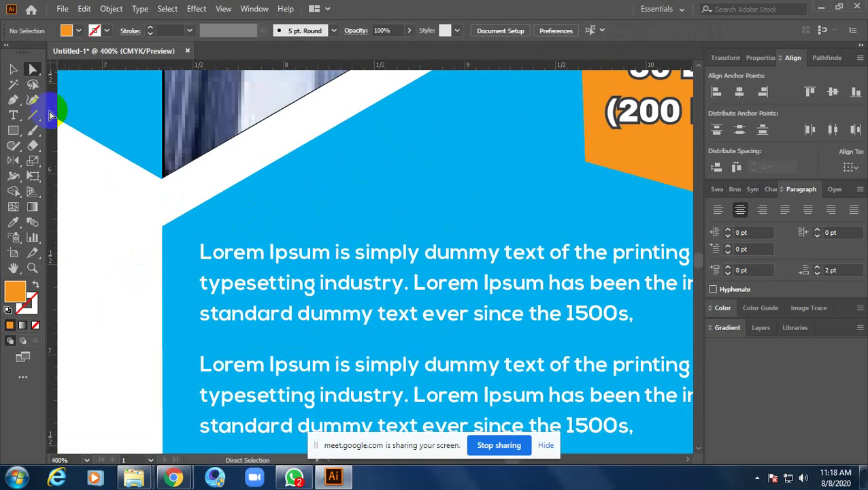
left_click(13, 115)
scroll(350, 177, "up", 2)
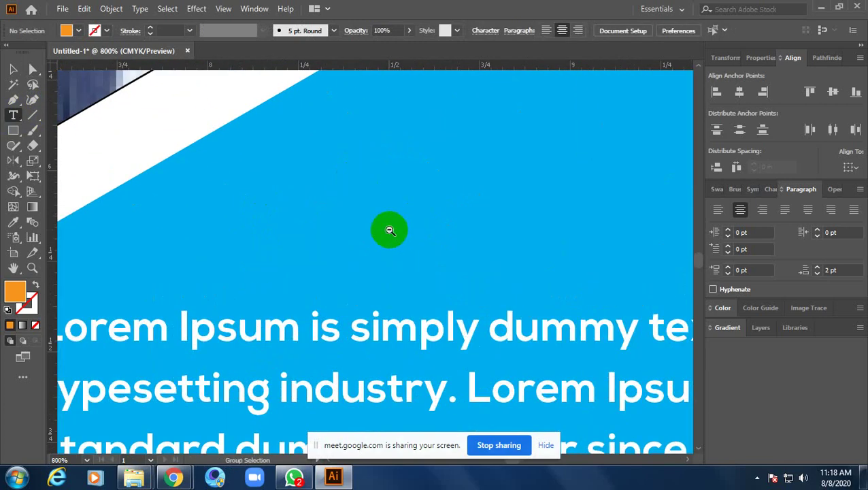
scroll(388, 229, "down", 2)
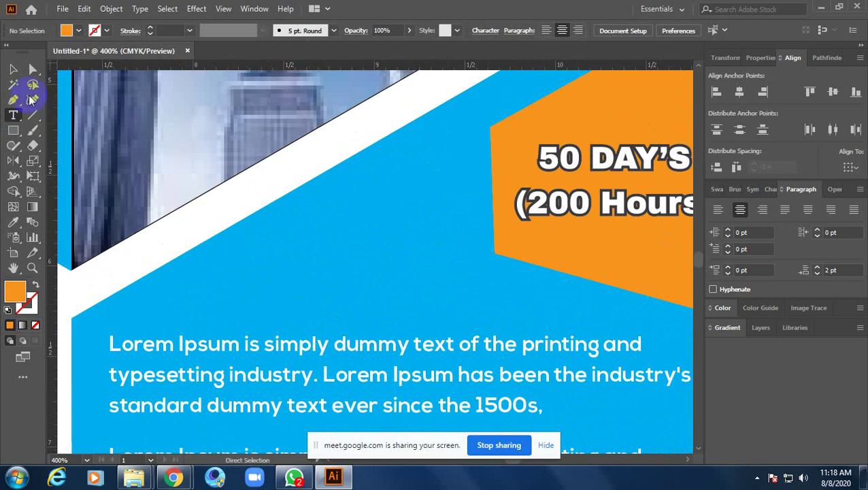
left_click(12, 130)
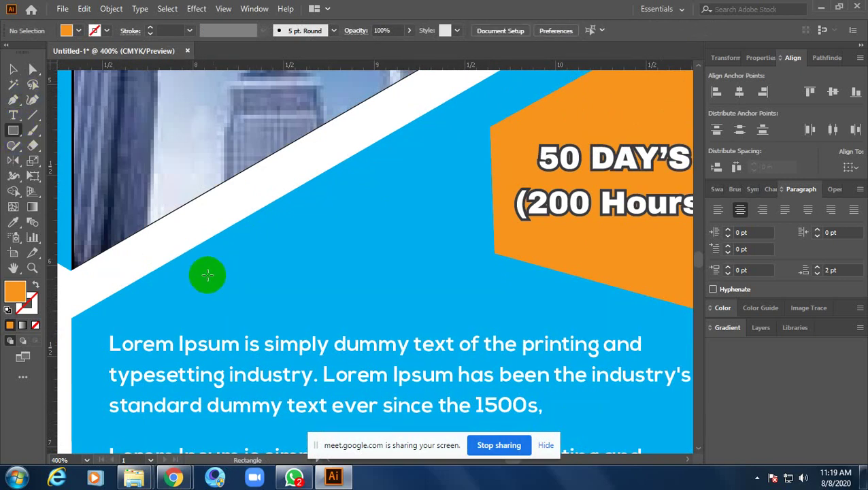
left_click_drag(208, 274, 488, 322)
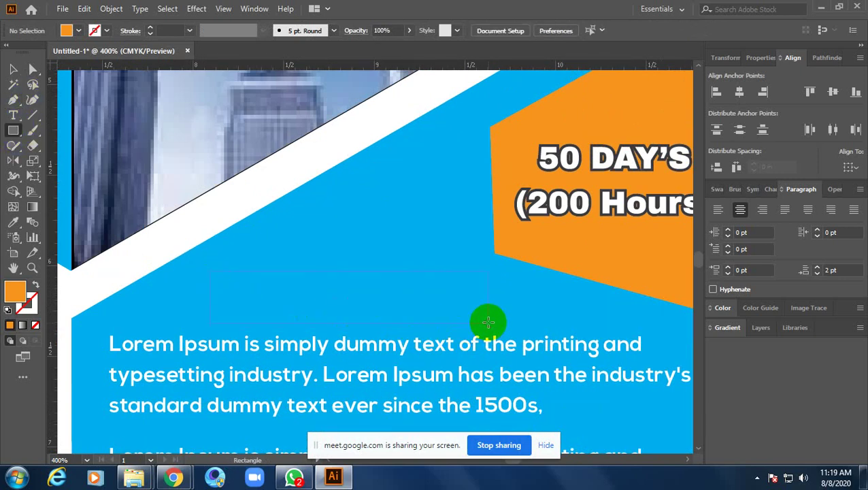
- Shorten the orange bar and nudge it into place below the building photo
left_click(13, 69)
left_click(368, 275)
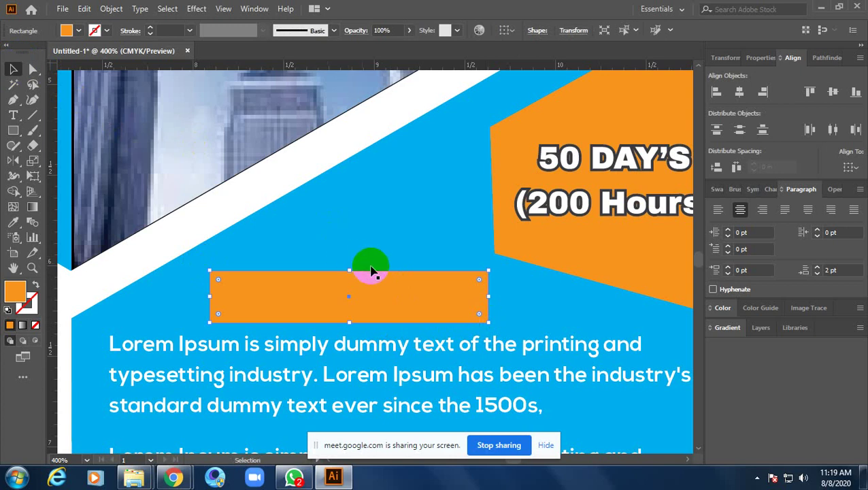
left_click_drag(392, 289, 387, 283)
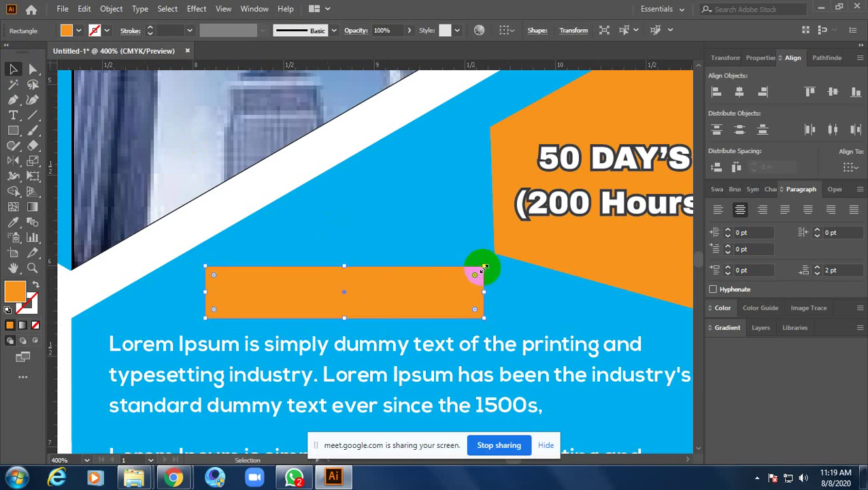
left_click_drag(484, 266, 466, 271)
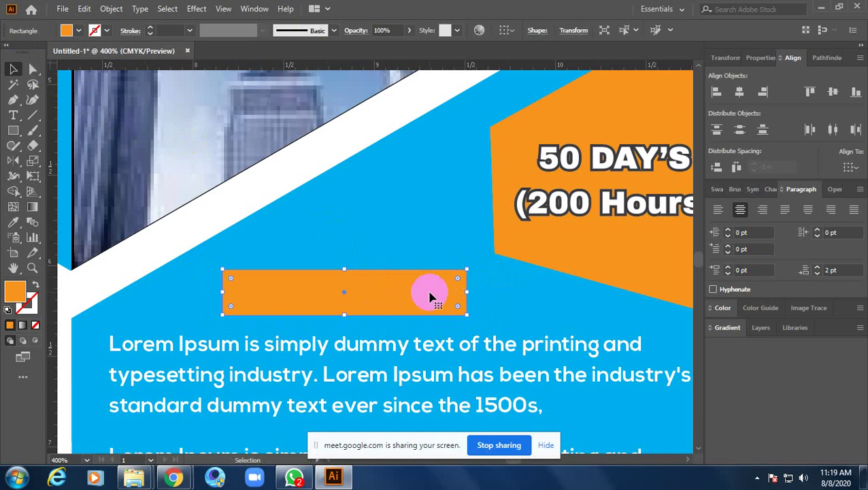
left_click_drag(429, 297, 424, 302)
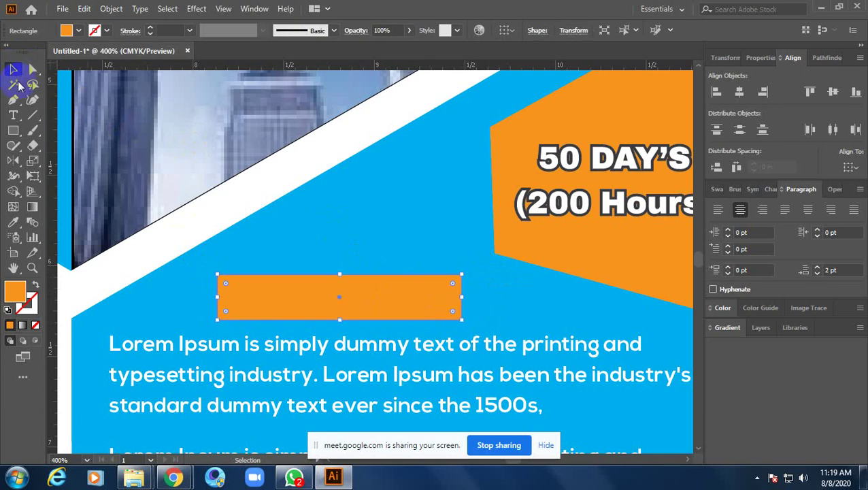
left_click(16, 117)
scroll(363, 295, "up", 2)
- Start a text object on the orange bar and type 'Our Am'
scroll(310, 267, "up", 2)
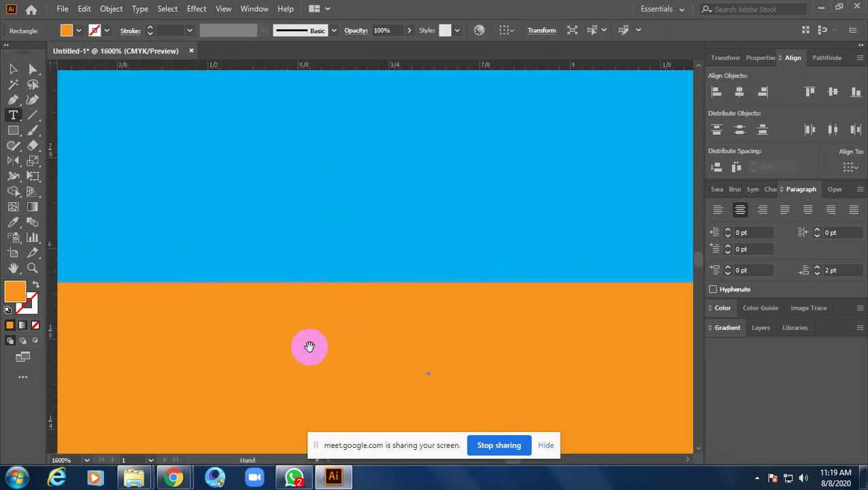
left_click(297, 223)
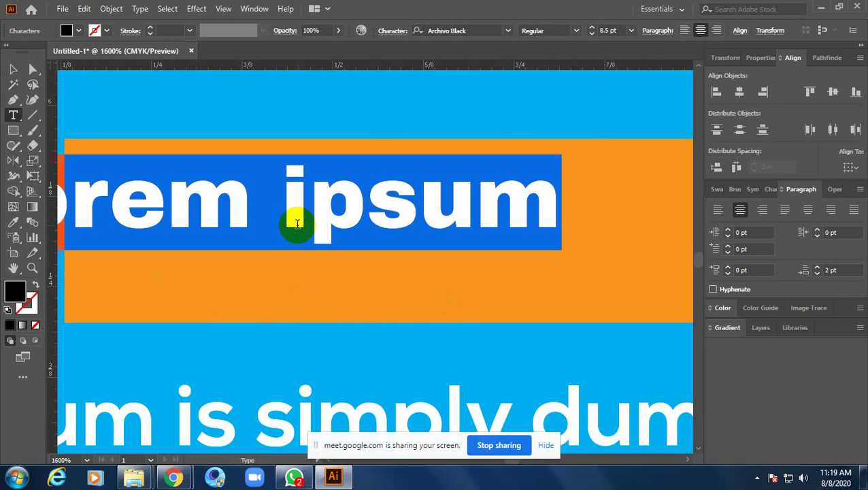
type("P")
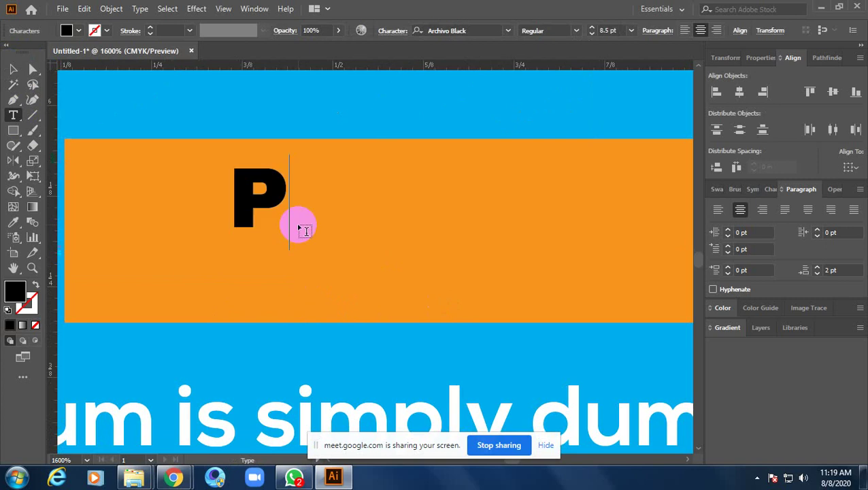
key("BackSpace")
type("O")
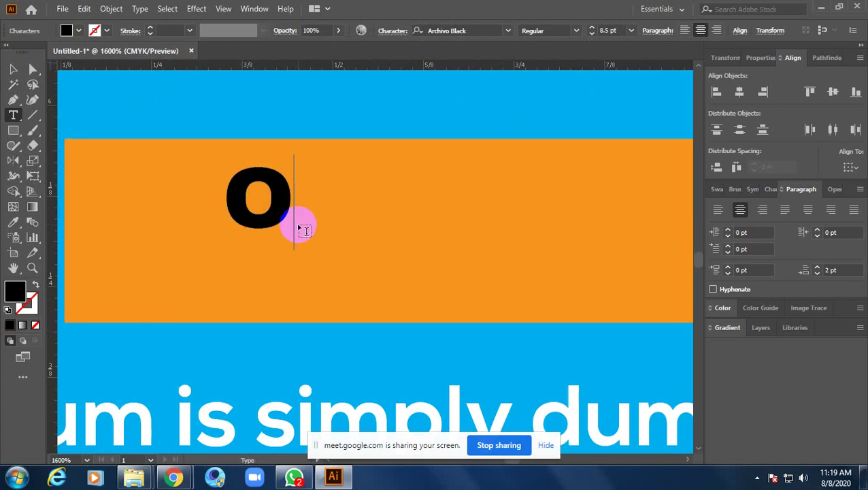
type("I")
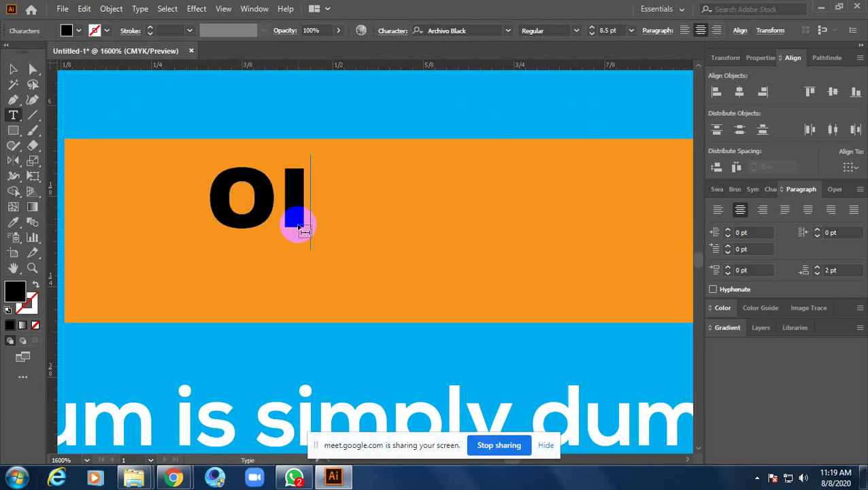
key("BackSpace")
type("U")
key("BackSpace")
type("u")
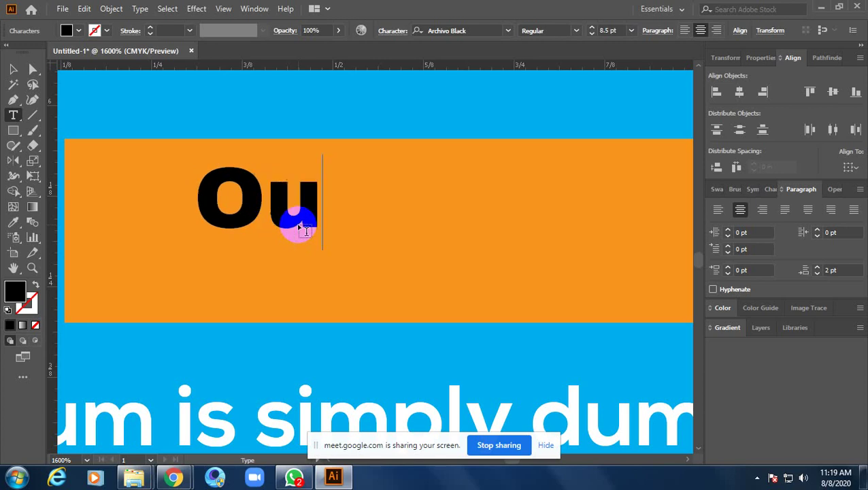
type("r A,")
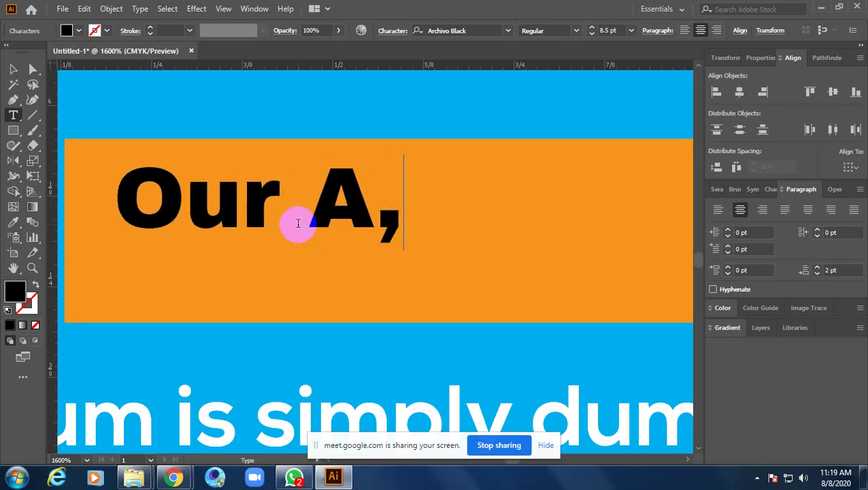
key("BackSpace")
type("m")
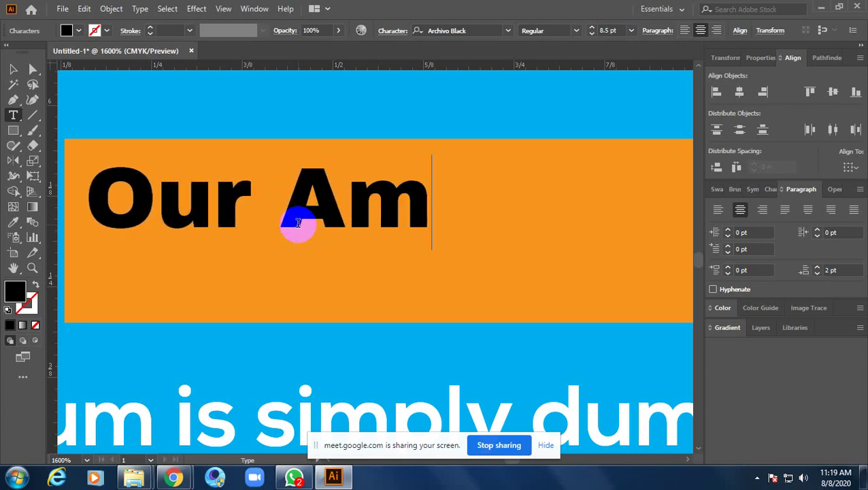
type("n")
key("BackSpace")
- Finish the heading so it reads 'Our Ambitoin', then zoom out to the bar
type("bo")
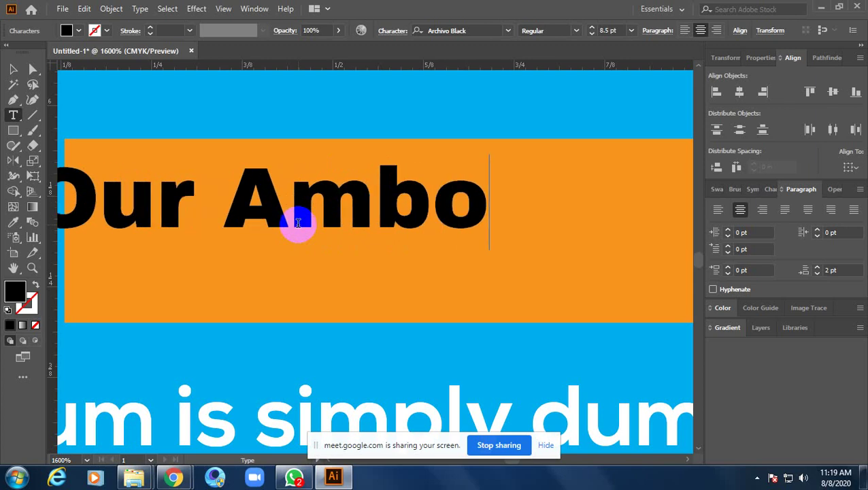
key("BackSpace")
type("itop")
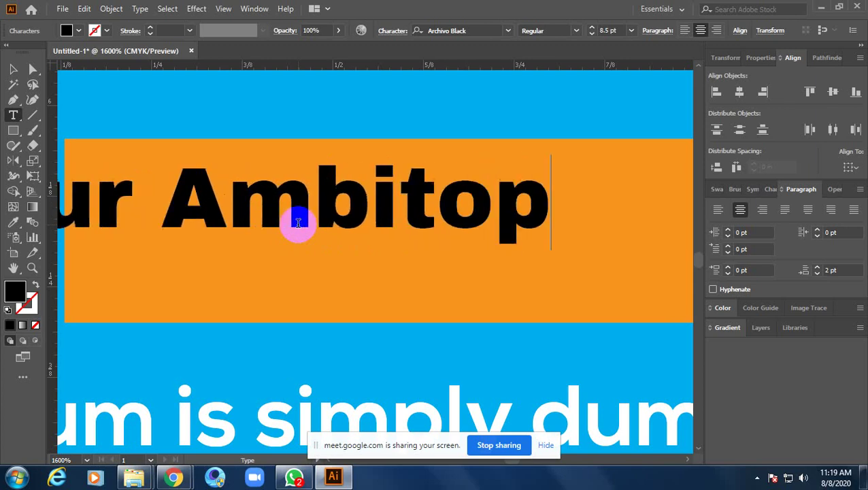
type("m")
key("BackSpace")
key("BackSpace")
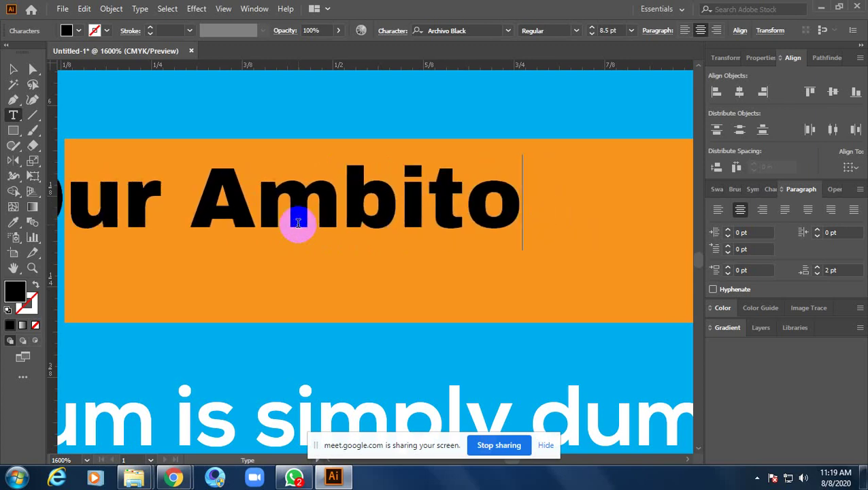
type("u")
key("BackSpace")
type("im")
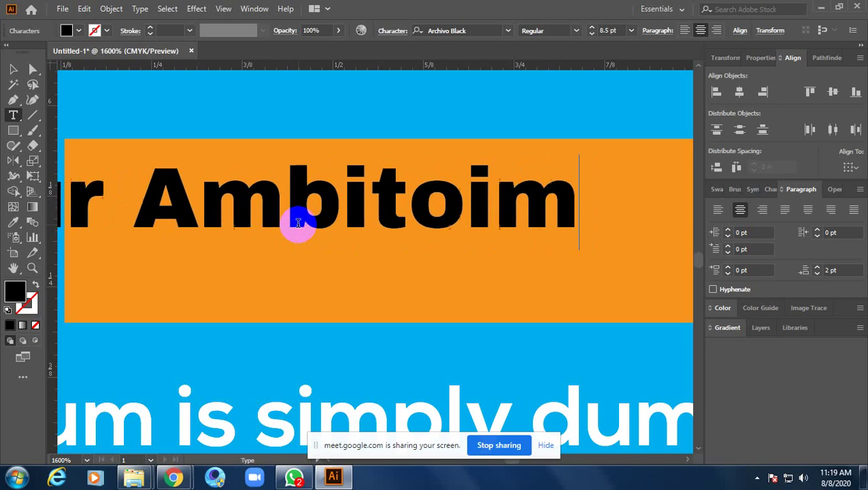
key("BackSpace")
type("n")
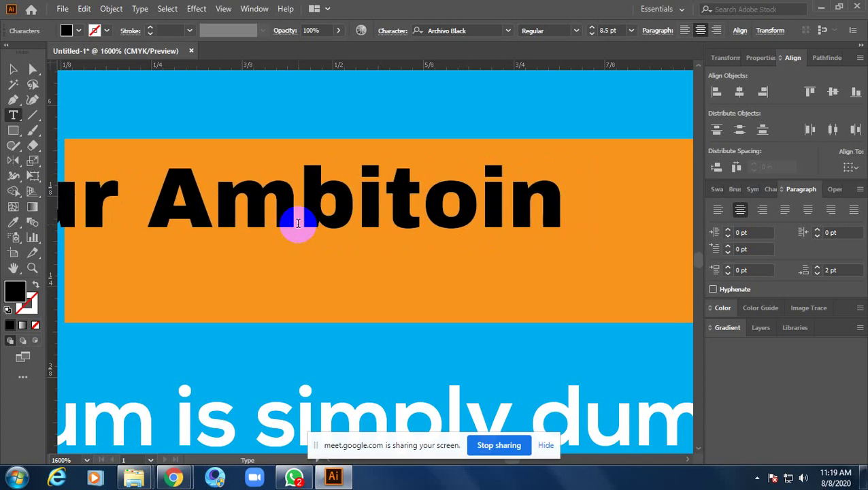
left_click(13, 69)
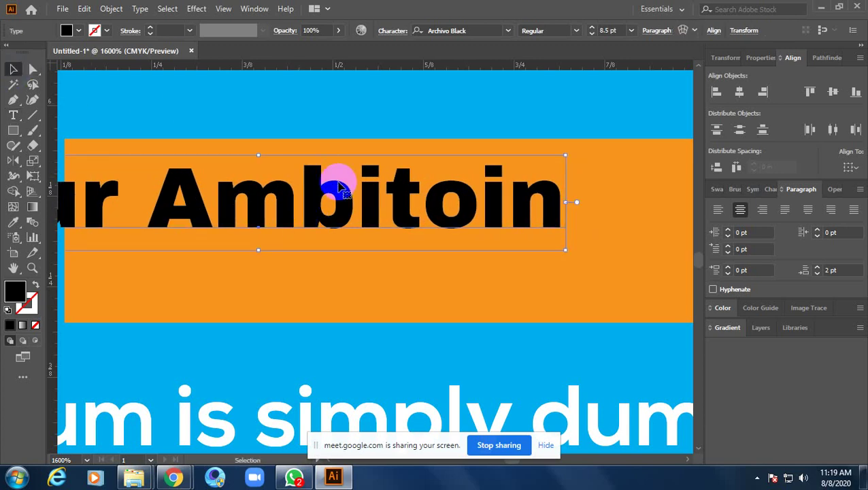
left_click(393, 214, "ctrl+alt")
left_click(393, 214, "ctrl+alt")
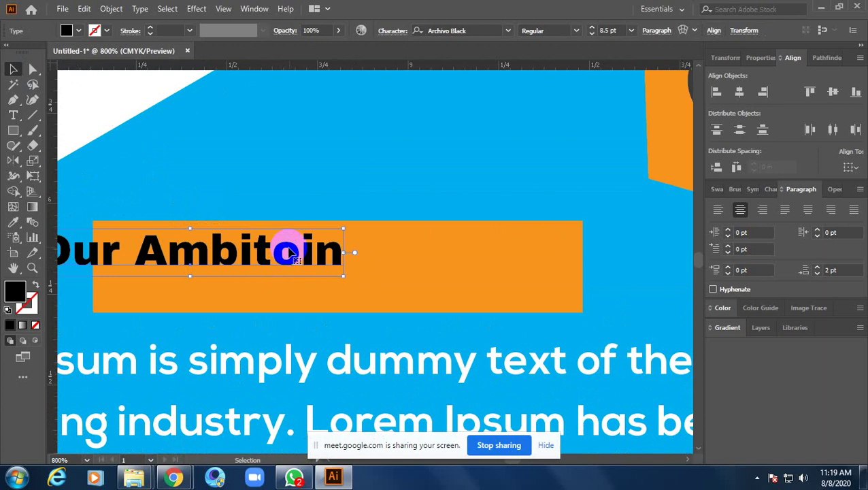
- Edit the heading's second word, replacing a letter with 'ss', and recentre the label
left_click_drag(293, 259, 421, 275)
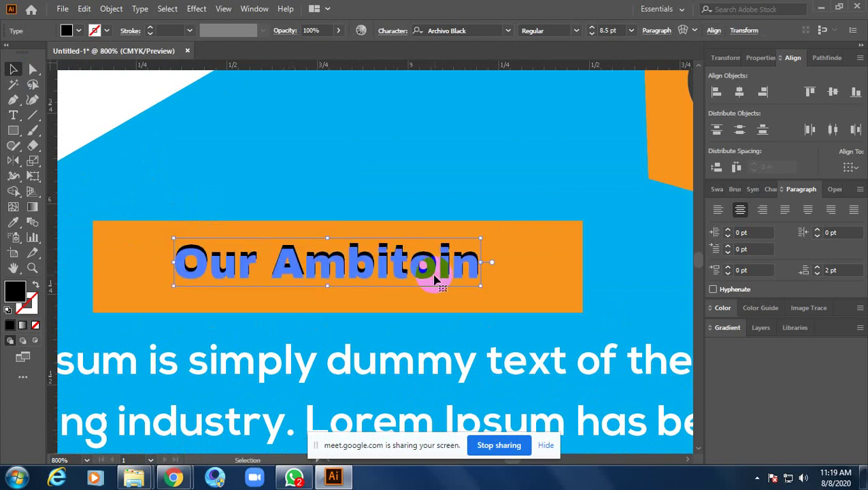
double_click(410, 274)
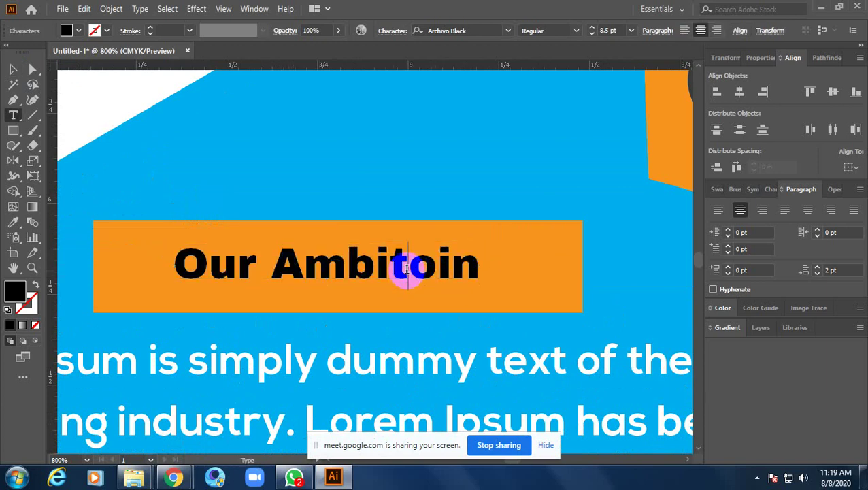
key("BackSpace")
type("ss")
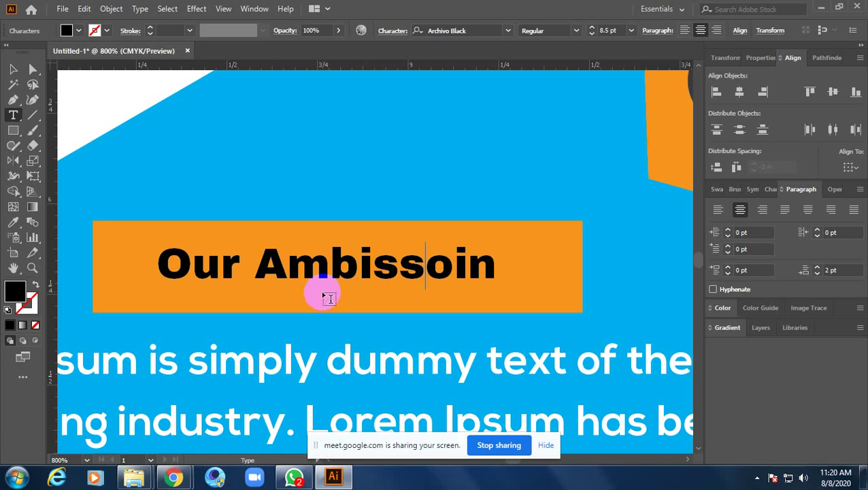
left_click(13, 69)
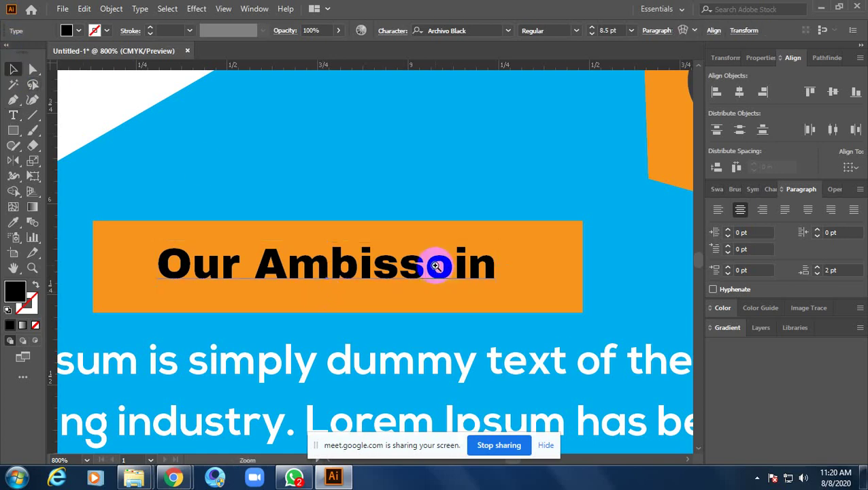
scroll(437, 263, "down", 1)
scroll(438, 263, "down", 2)
left_click_drag(465, 329, 415, 290)
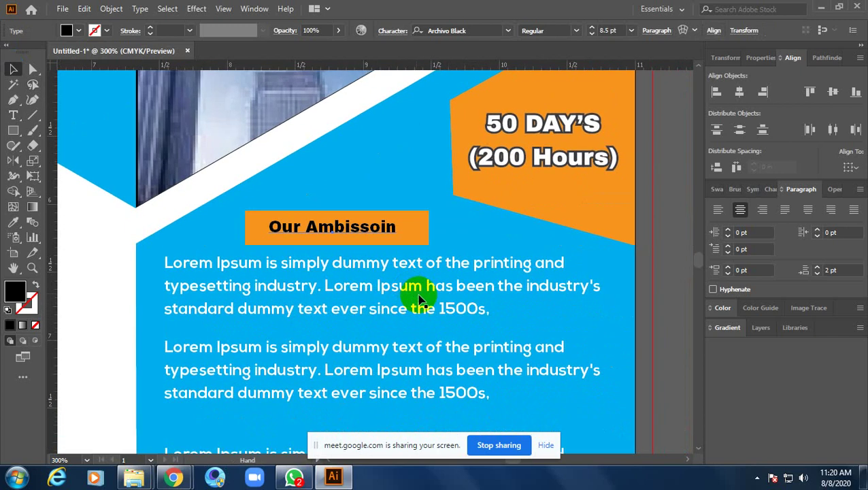
key("Down")
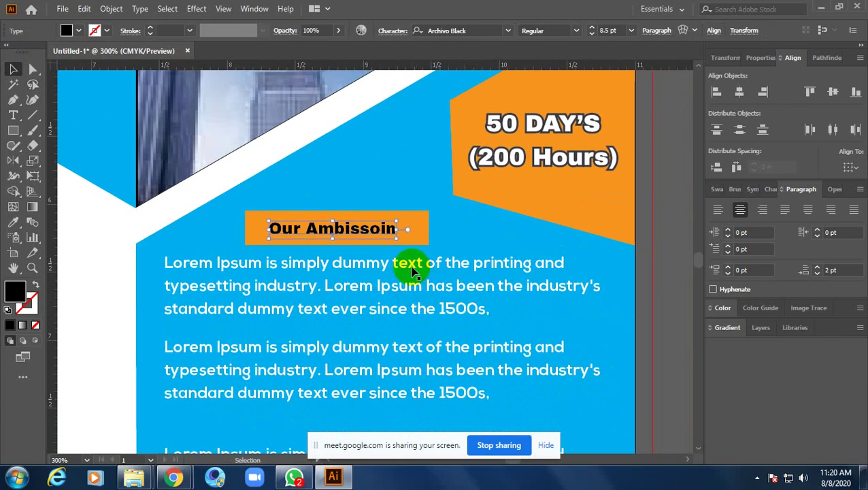
key("Up")
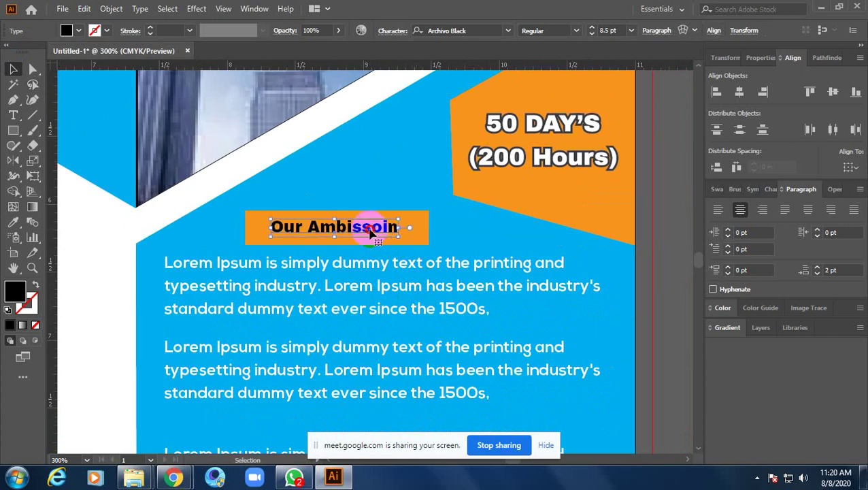
- Replace the extra s in the heading with a t
double_click(370, 232)
key("BackSpace")
key("BackSpace")
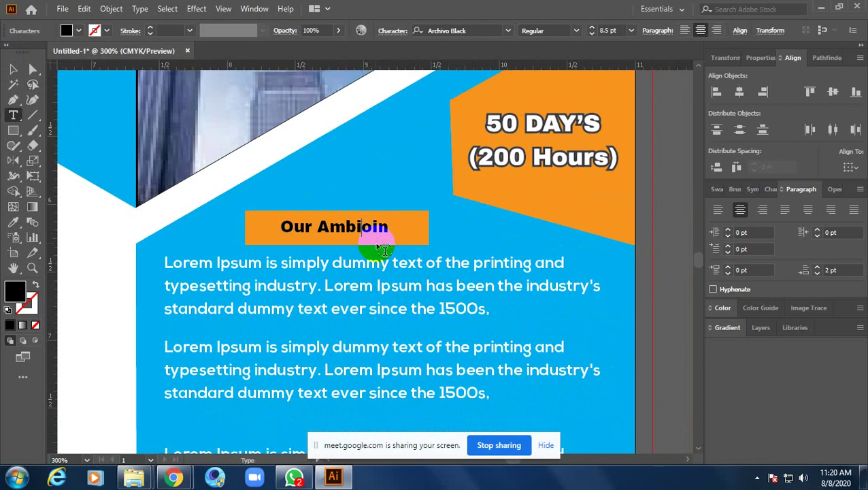
type("t")
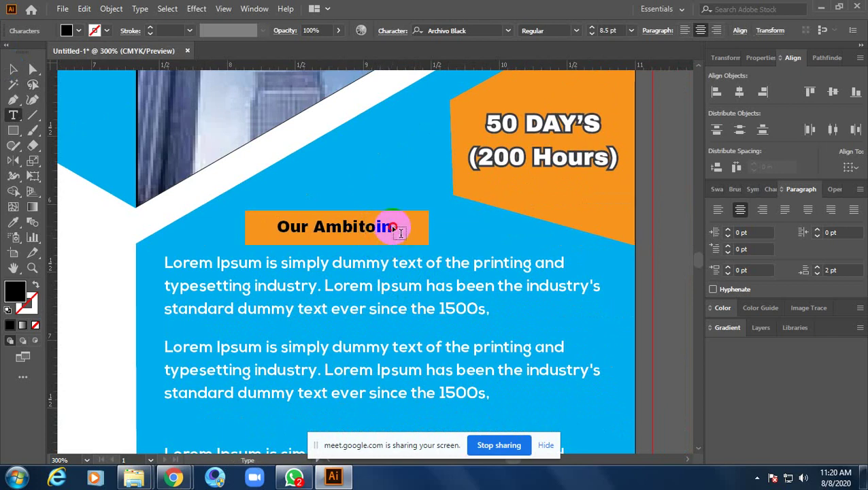
key("Escape")
left_click(14, 70)
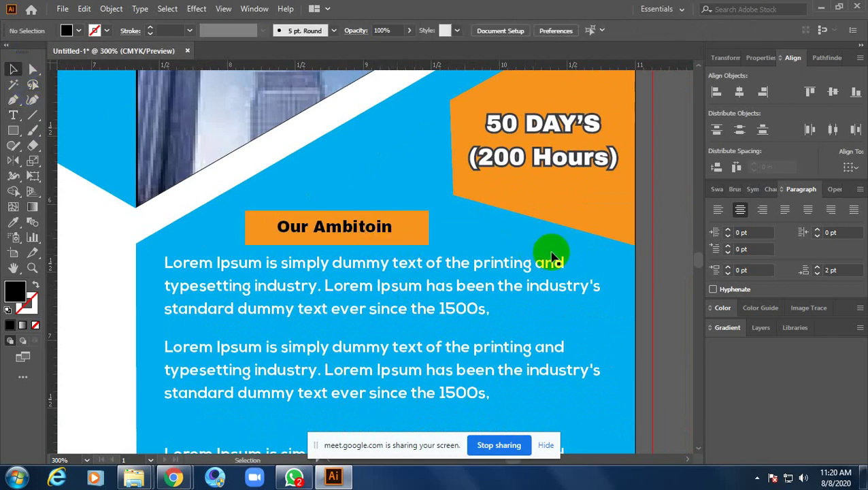
left_click(657, 245)
- Fix the misplaced o so the heading reads 'Our Ambition', then deselect
left_click_drag(322, 211, 346, 231)
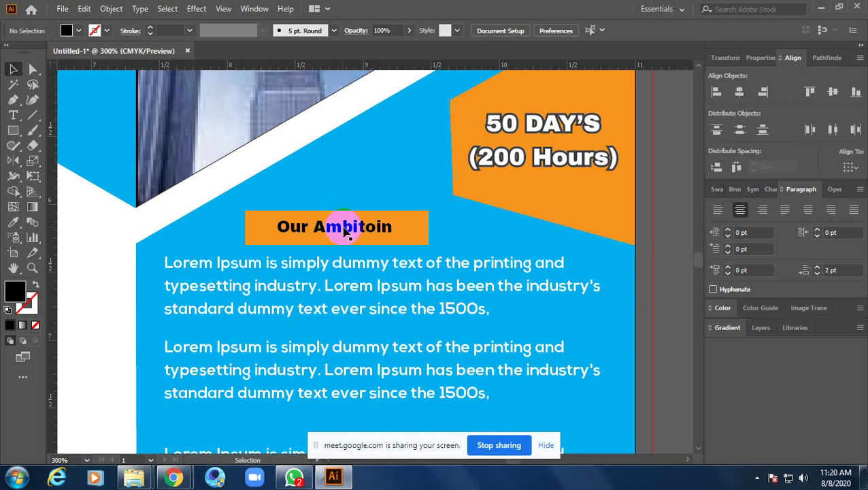
left_click_drag(368, 232, 382, 233)
double_click(379, 234)
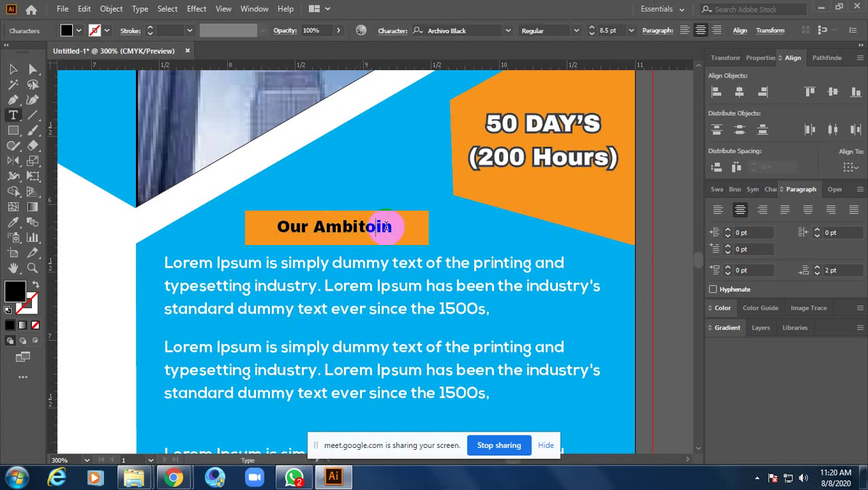
key("BackSpace")
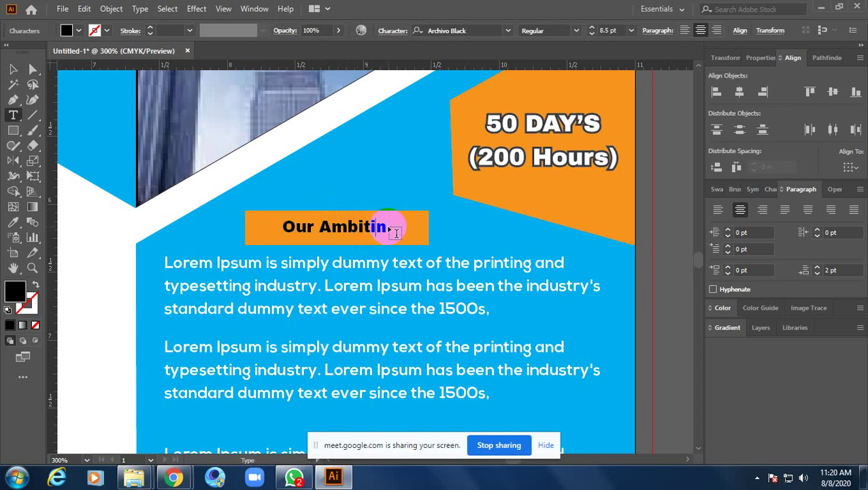
type("o")
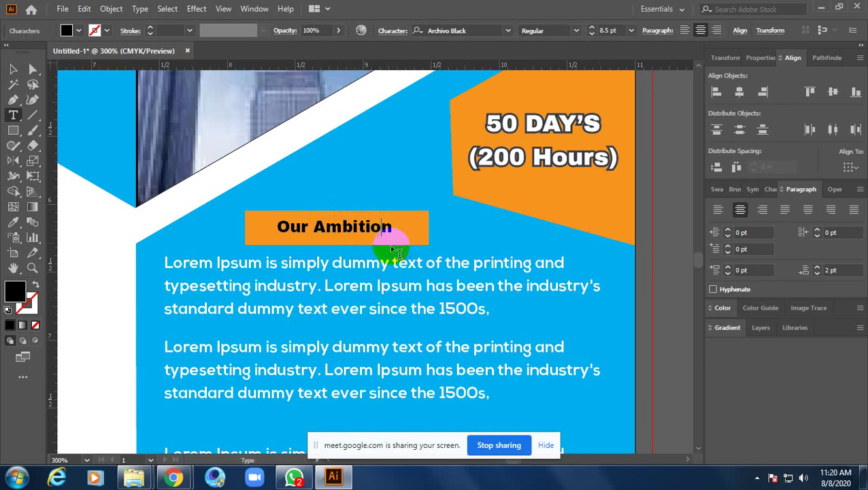
key("Escape")
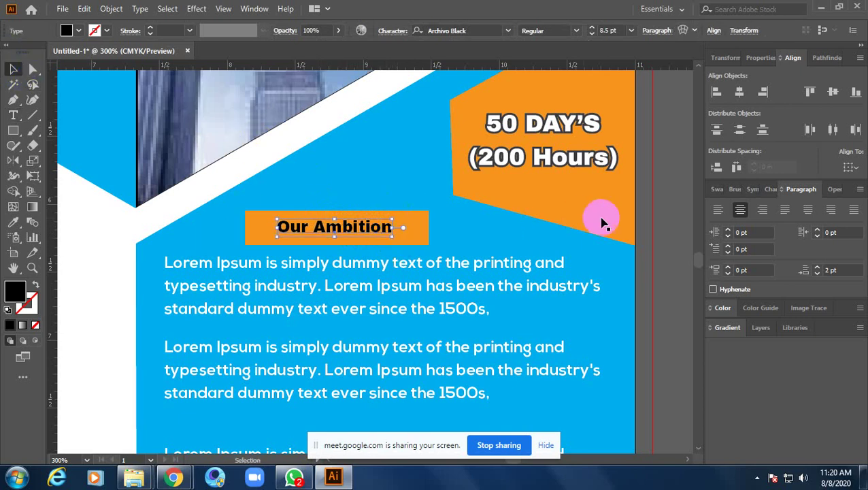
left_click(642, 222)
double_click(372, 231)
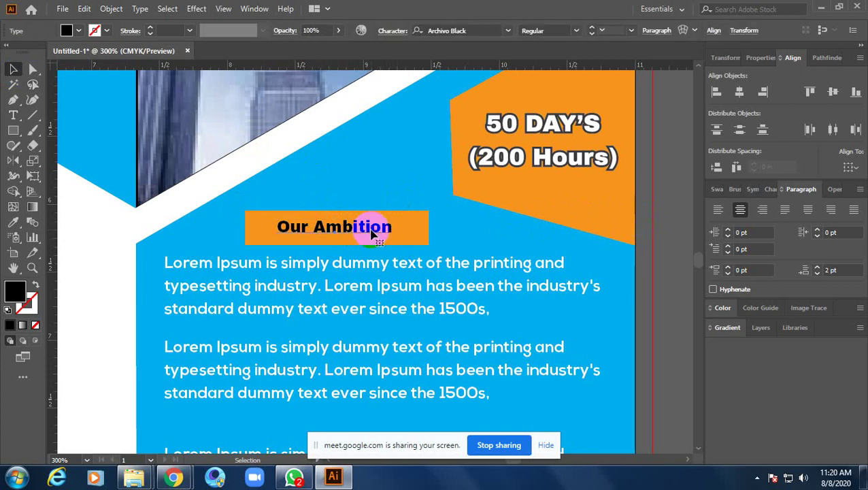
key("Escape")
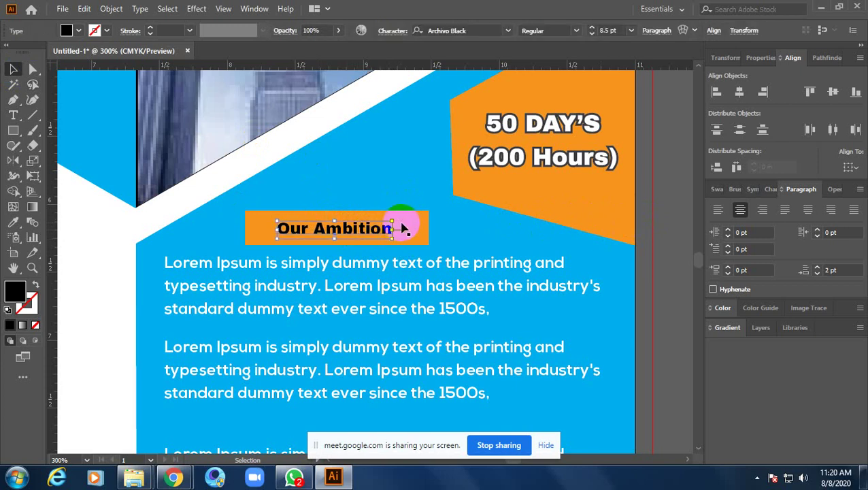
left_click(442, 224)
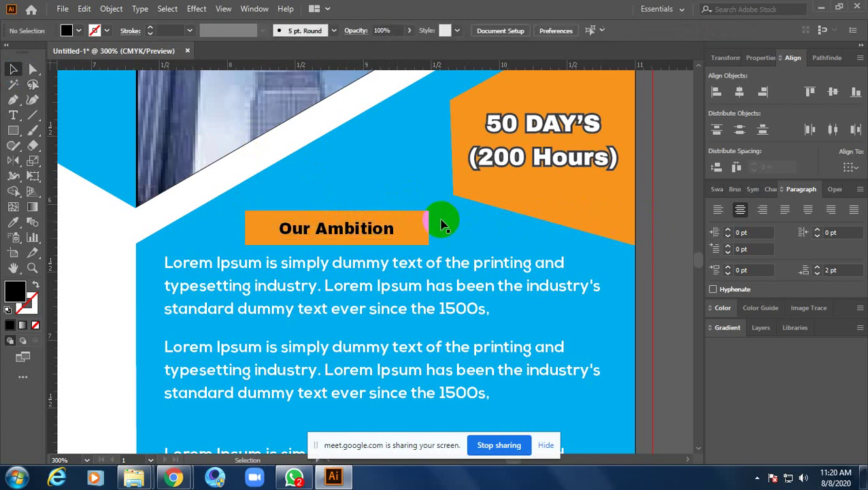
- Round the corners of the orange 'Our Ambition' label rectangle using its corner widget
left_click(418, 229)
key("a")
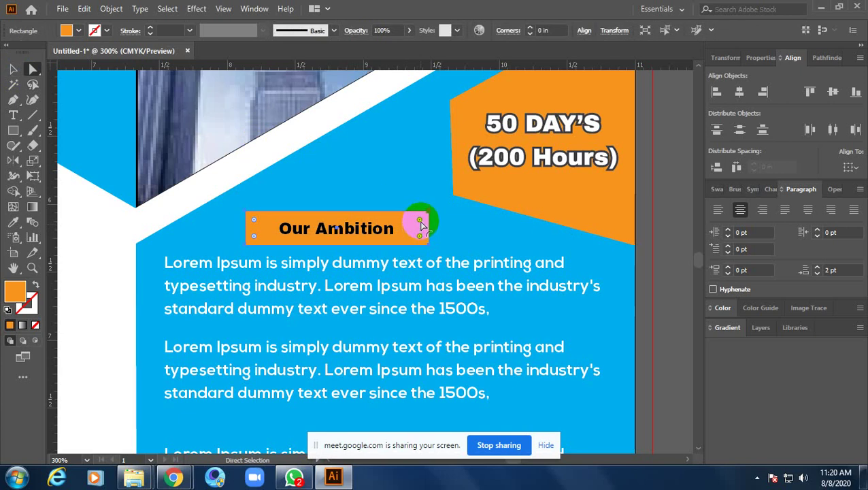
left_click_drag(420, 225, 381, 231)
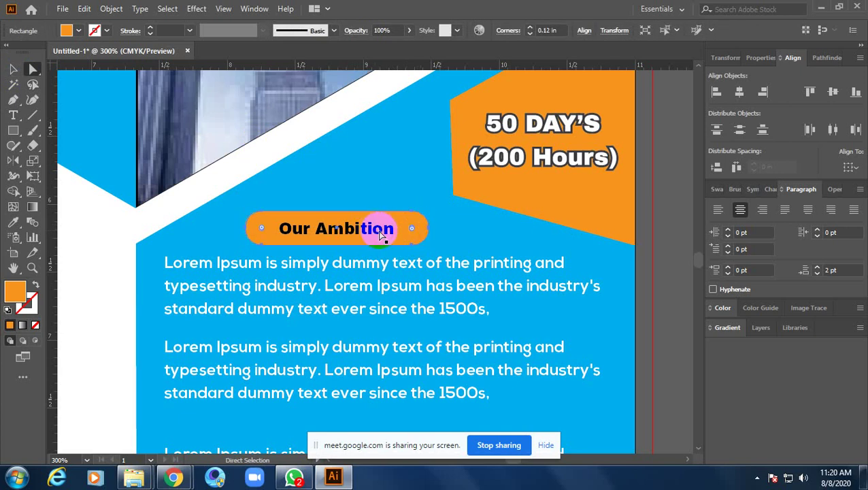
left_click(471, 236)
- Pick a dark grey fill for the 'Our Ambition' text in the Color Picker
scroll(471, 236, "down", 1)
scroll(471, 236, "down", 1)
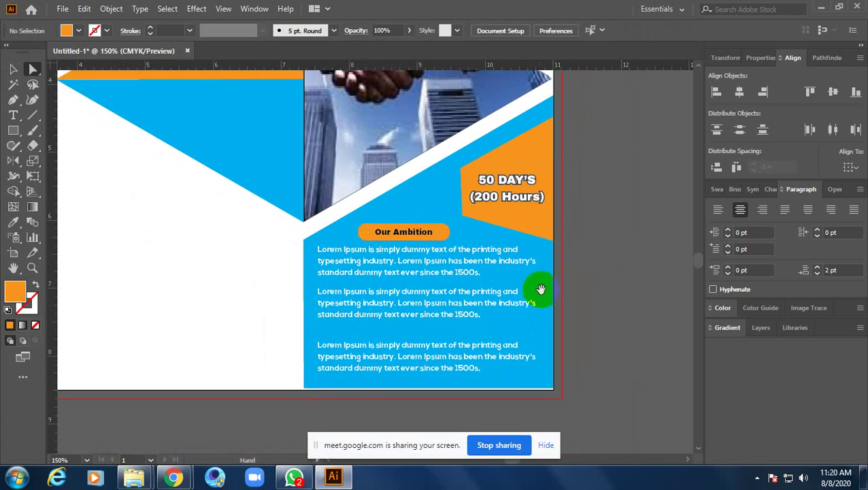
mouse_move(566, 281)
left_mouse_down()
mouse_move(466, 296)
mouse_move(454, 290)
left_mouse_up()
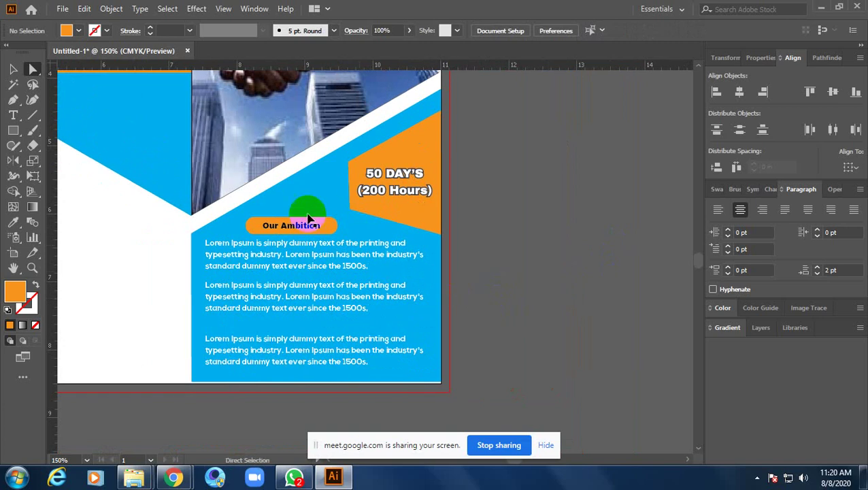
scroll(307, 217, "up", 2)
left_click(320, 241)
left_click(11, 292)
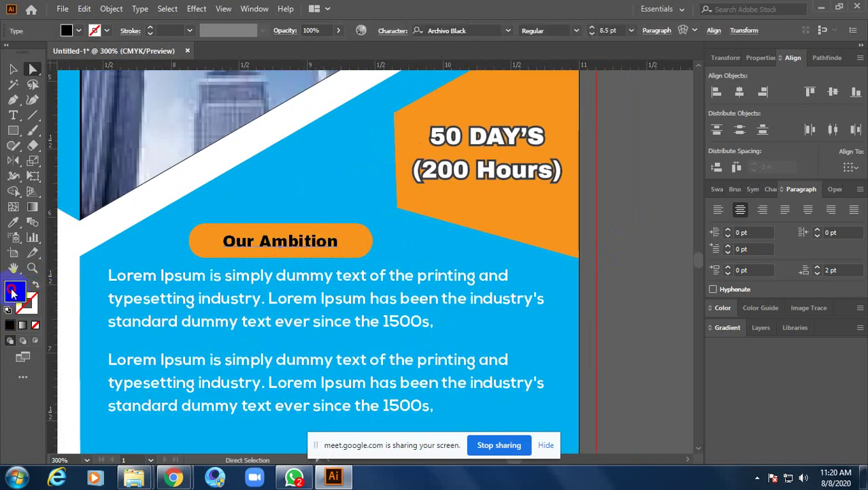
left_click(451, 261)
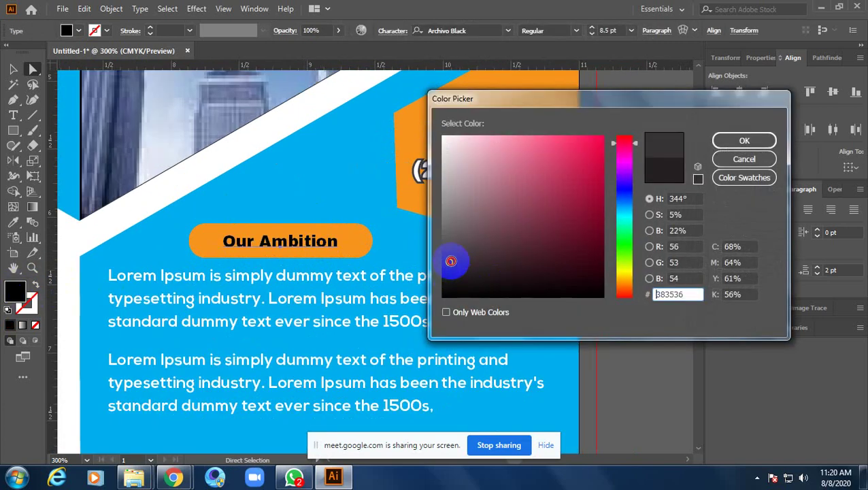
left_click_drag(450, 261, 457, 283)
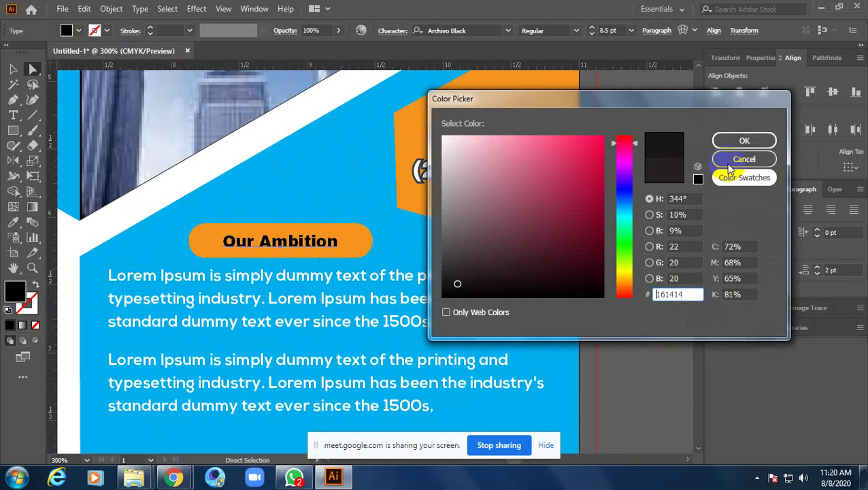
left_click(743, 140)
- Set the 'Our Ambition' heading text fill to dark grey #282727
left_click(614, 227)
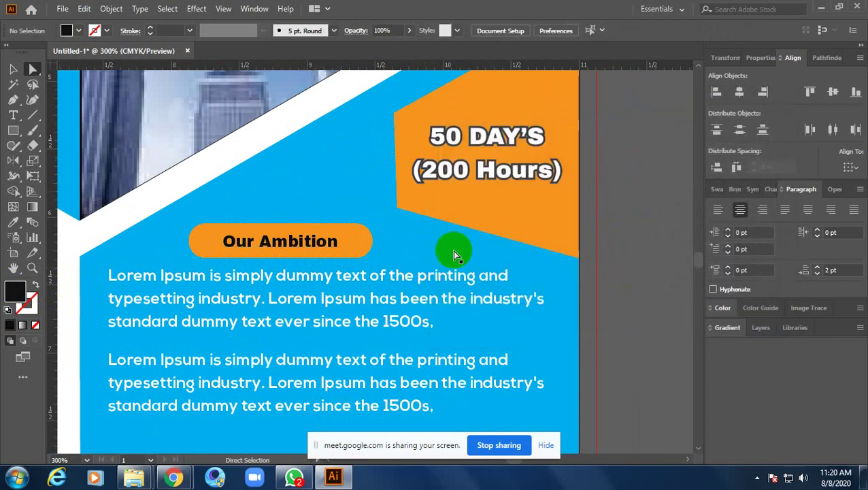
left_click(280, 241)
double_click(21, 291)
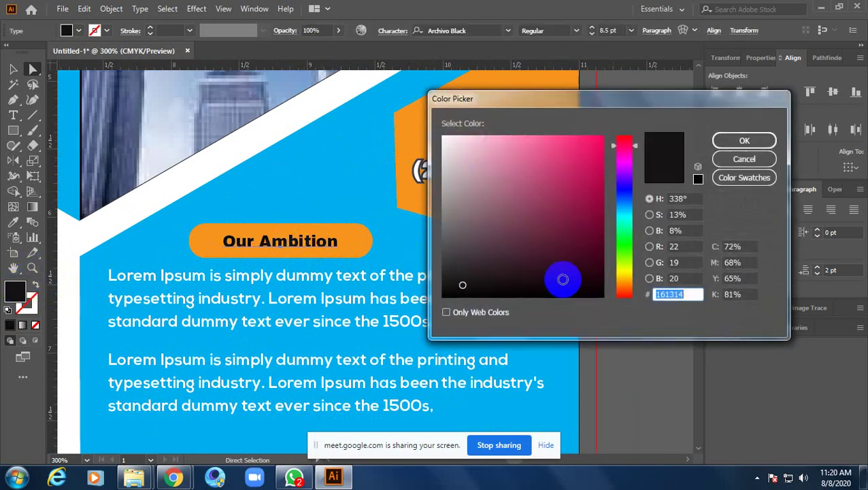
left_click(445, 272)
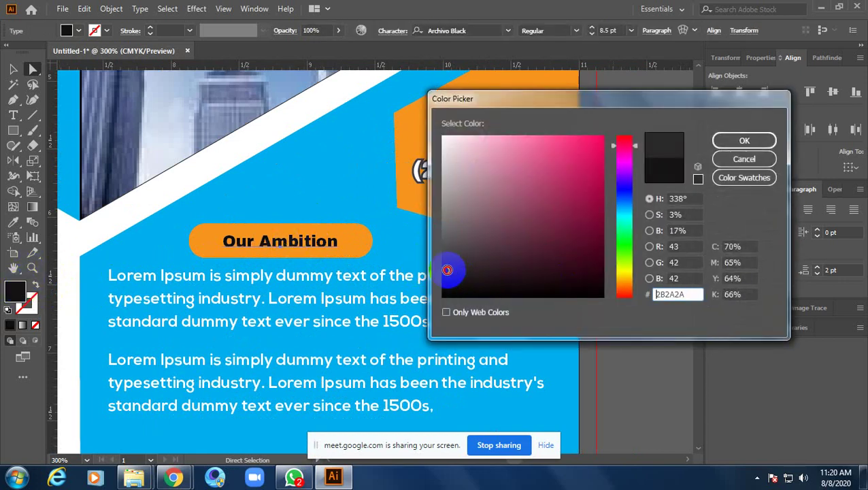
left_click(734, 144)
- Nudge the orange label and its text right together with three Right-arrow presses
left_click(534, 254)
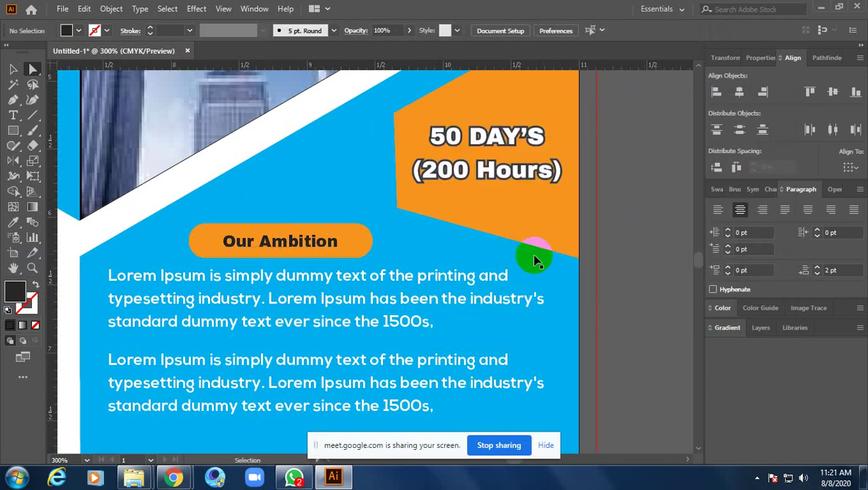
scroll(535, 255, "down", 2)
key("space")
left_click_drag(611, 268, 326, 267)
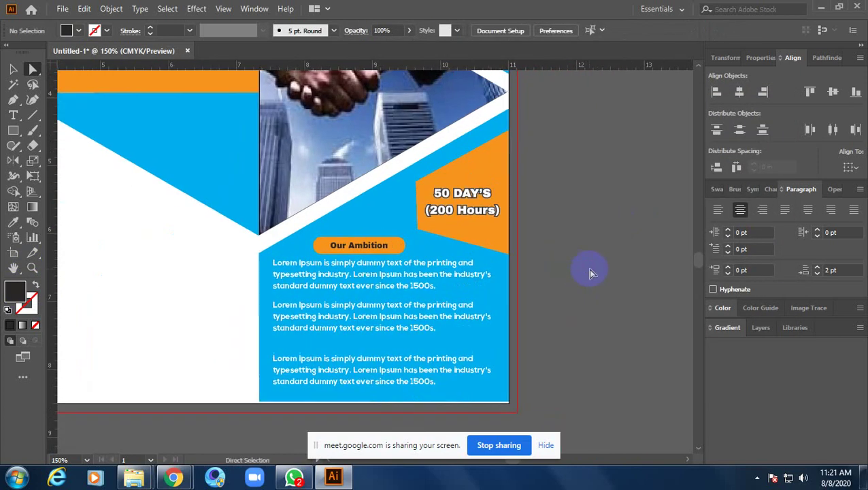
scroll(325, 261, "up", 2)
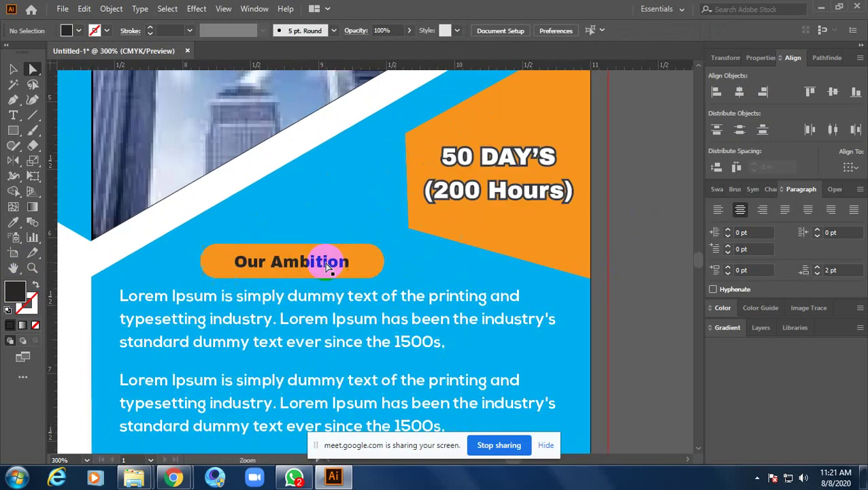
left_click(318, 266)
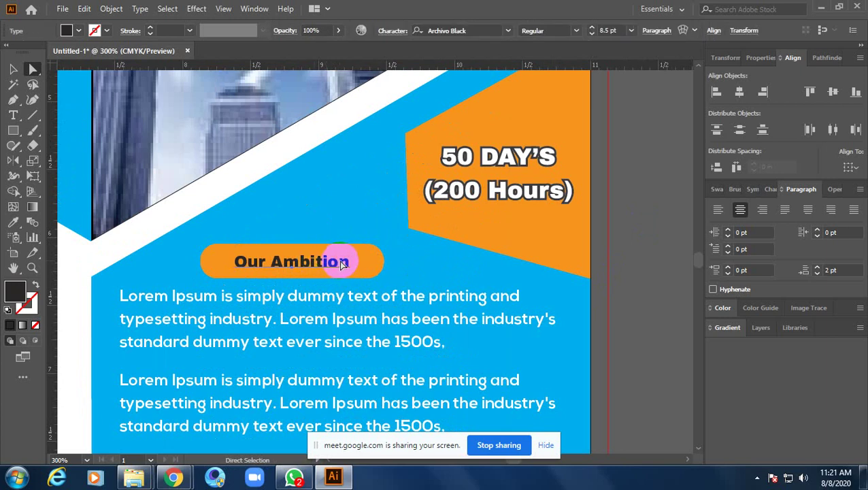
left_click(365, 262, "shift")
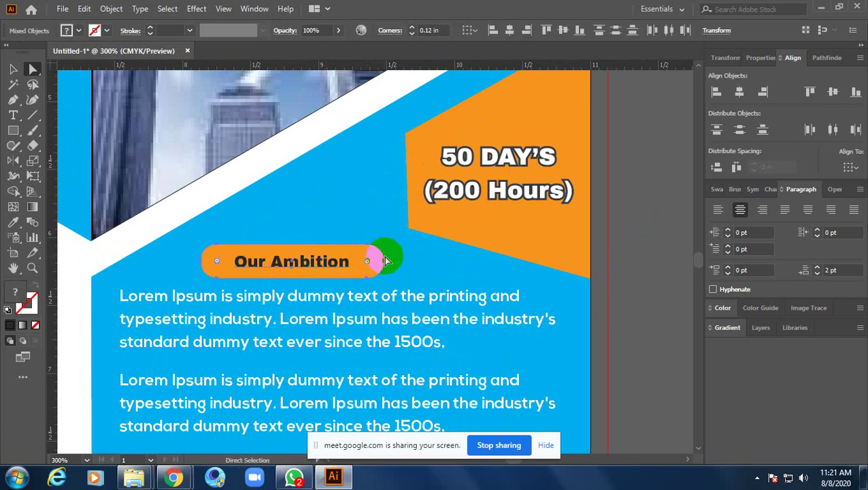
key("Right")
key("Right")
key("Right")
key("Right")
key("Right")
key("Right")
key("Right")
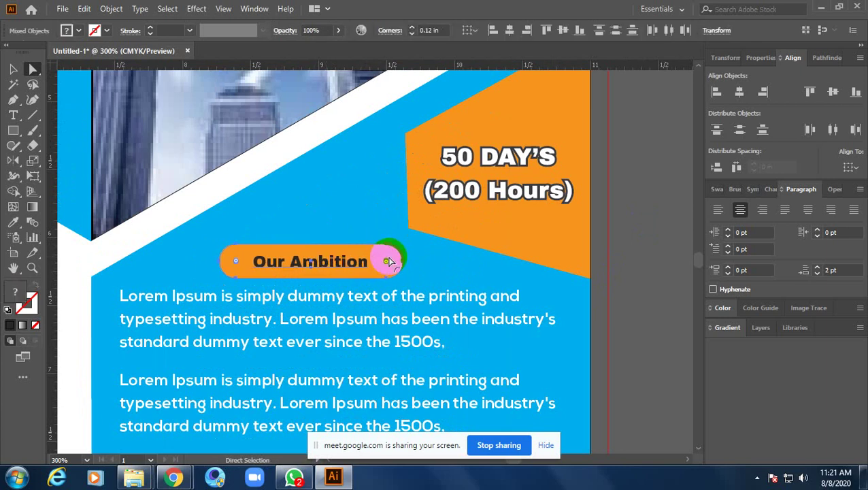
key("Right")
key("Right")
key("Right")
key("Right")
key("Right")
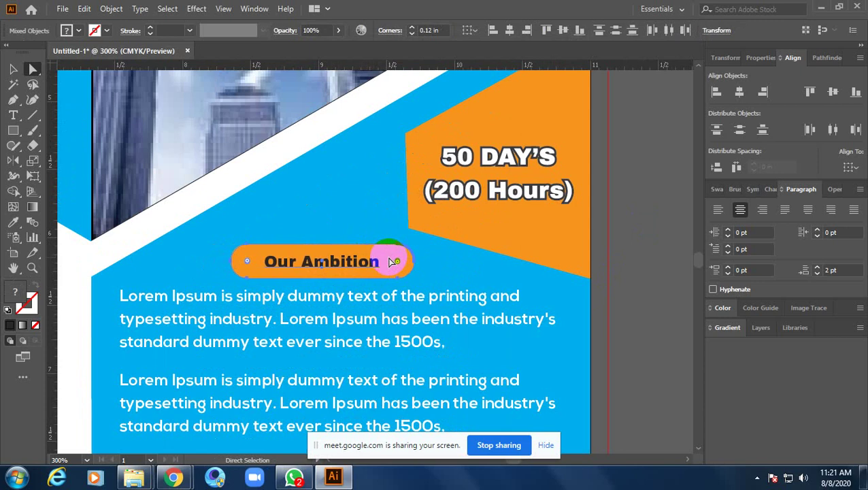
key("Right")
key("Right")
key("Right")
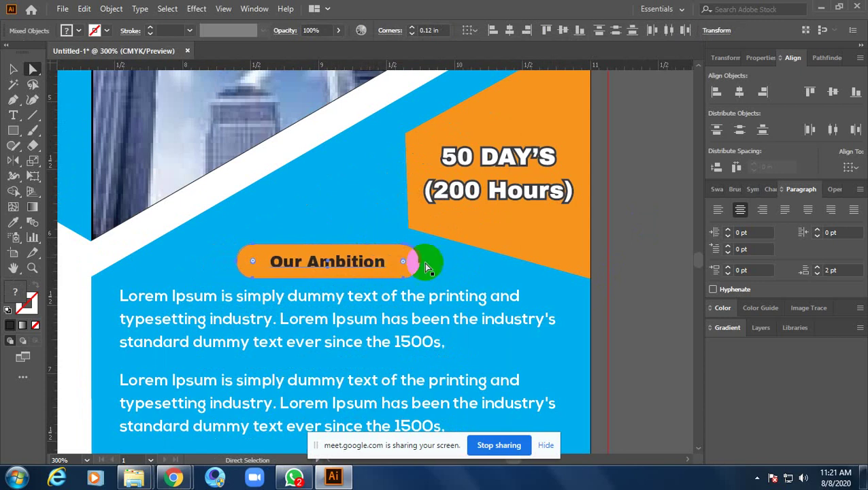
left_click(658, 240)
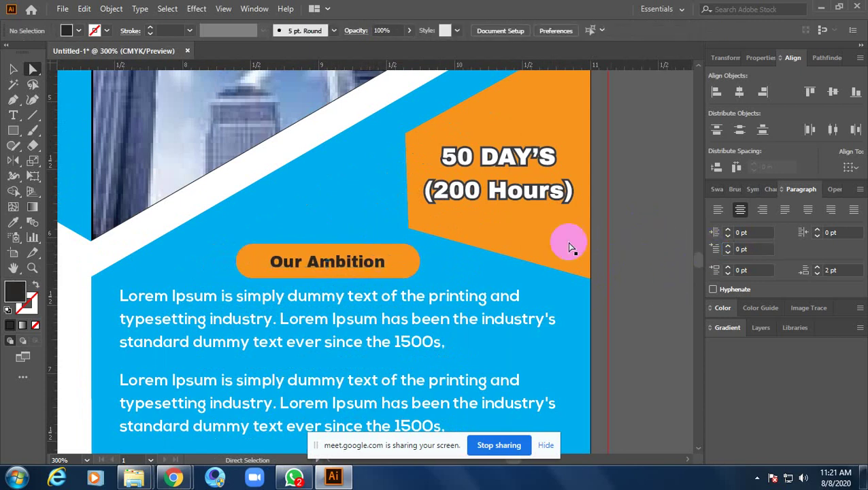
- Scale the '50 DAY'S (200 Hours)' text group down slightly
left_click(477, 229)
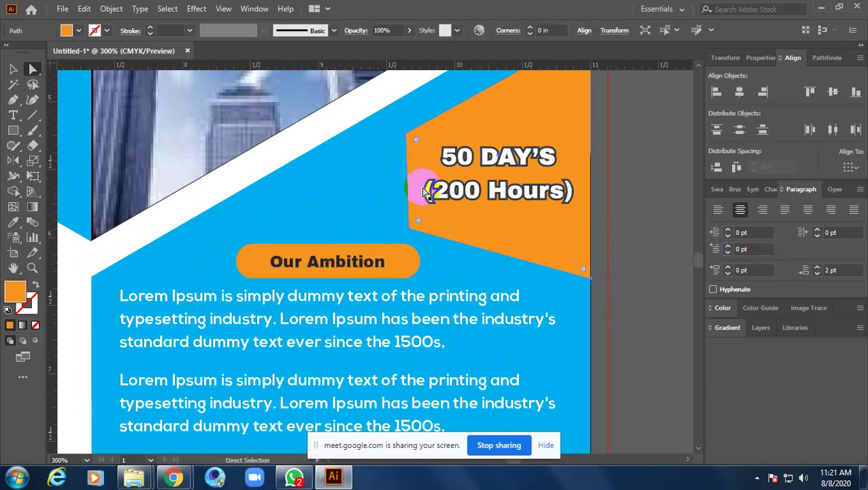
left_click(498, 192)
left_click(500, 122)
left_click(601, 121)
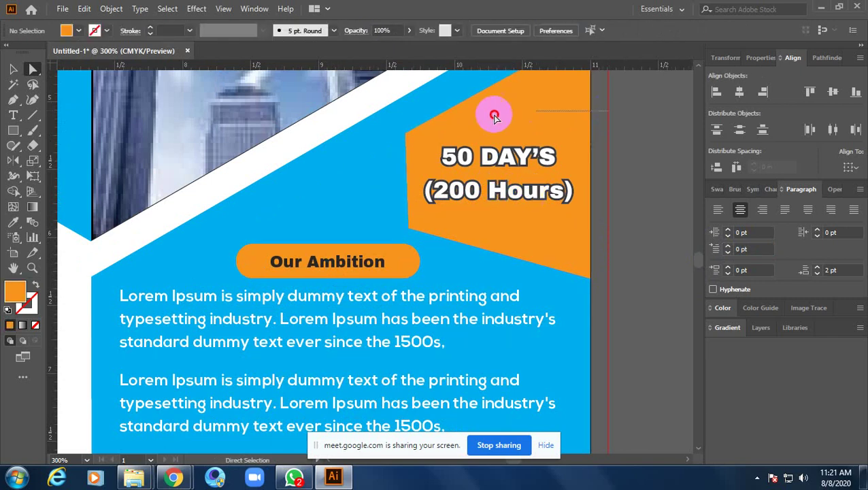
left_click(492, 112)
key("ctrl+shift+a")
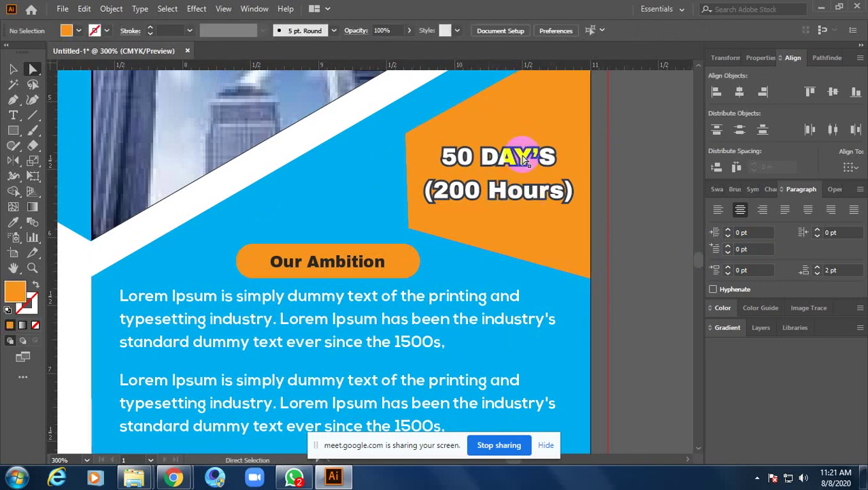
left_click_drag(548, 138, 554, 225)
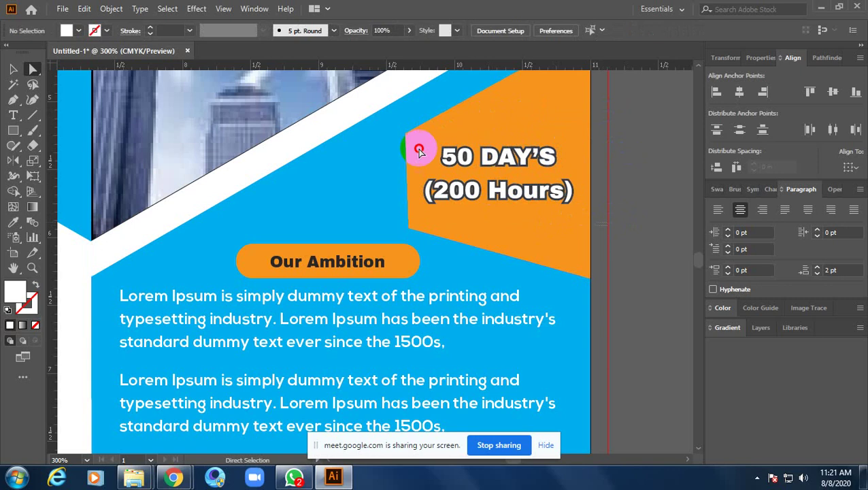
mouse_move(627, 221)
left_mouse_down()
mouse_move(416, 145)
mouse_move(573, 208)
left_mouse_up()
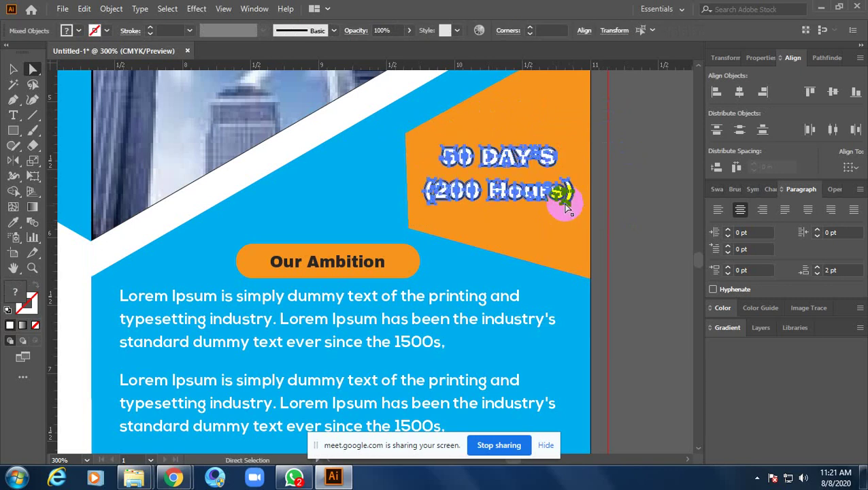
left_click(13, 69)
left_click(499, 202)
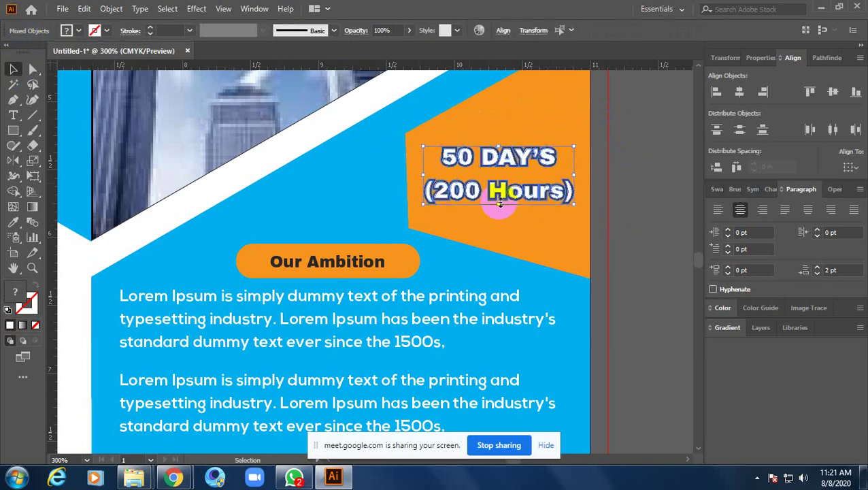
left_click(569, 195, "shift")
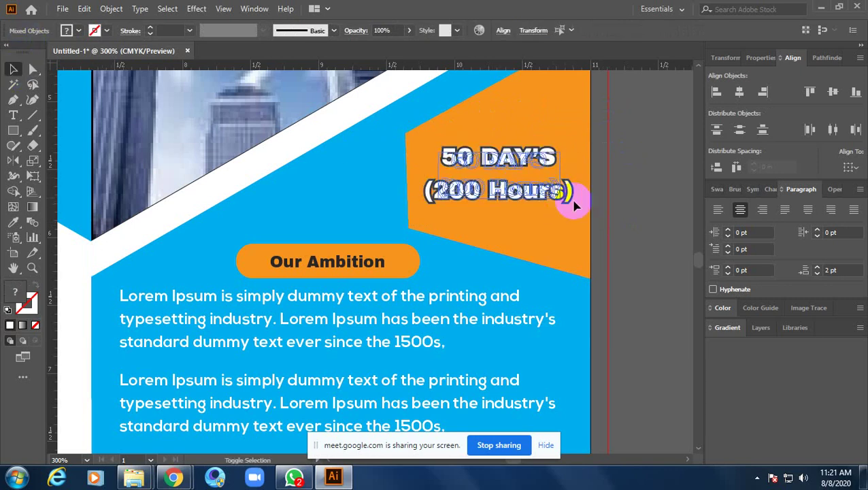
left_click(542, 191)
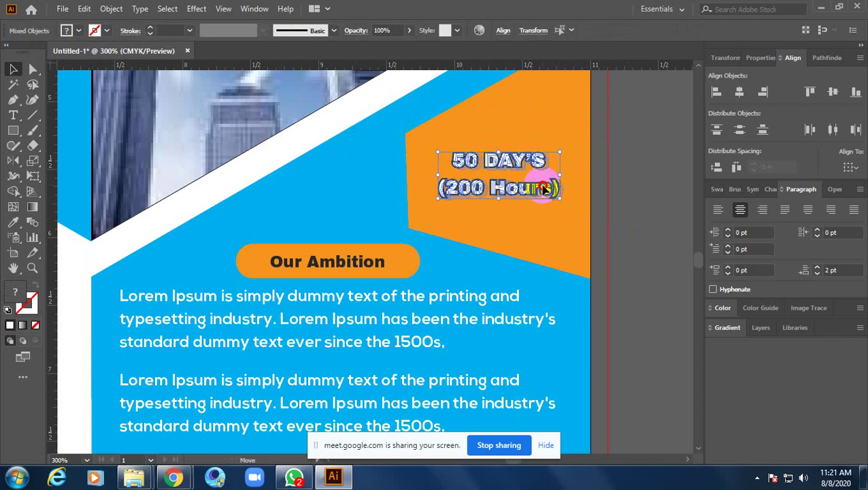
left_click(542, 231)
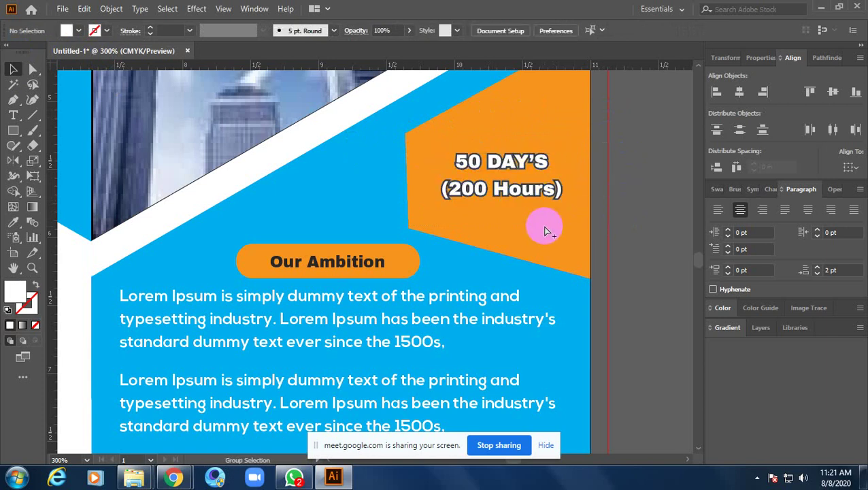
- Pull the orange panel's left edge inward to make it narrower
left_click(502, 228)
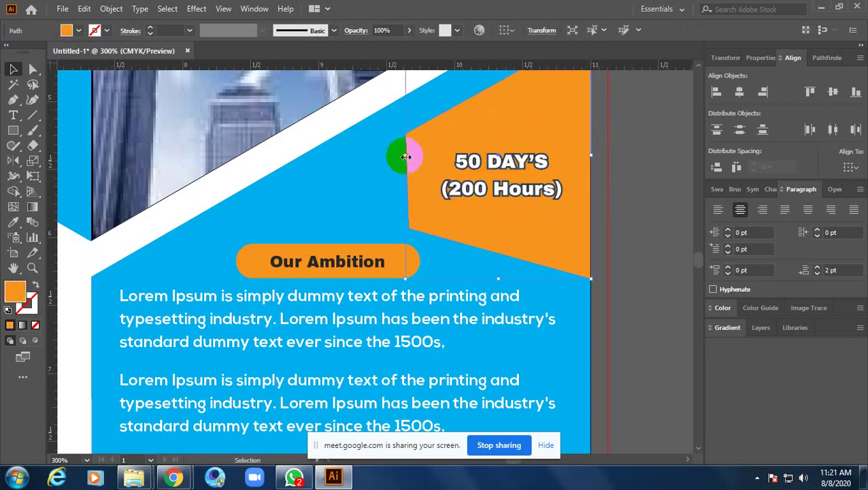
left_click_drag(405, 157, 421, 155)
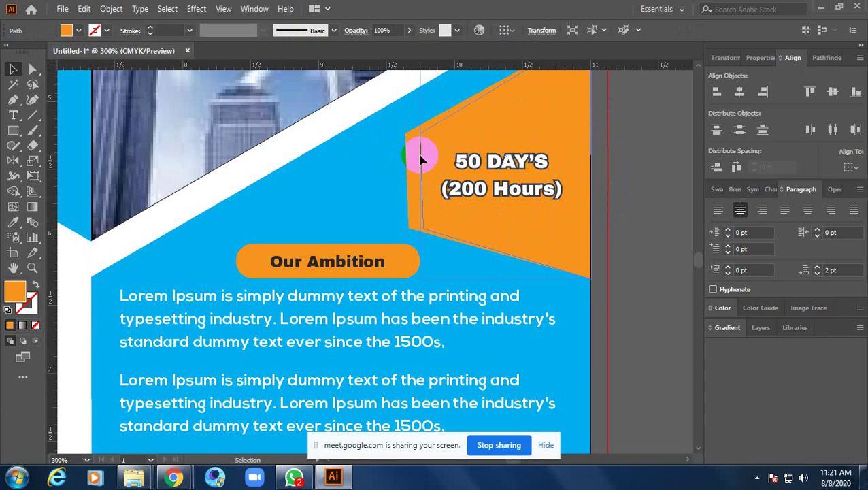
left_click(638, 199)
left_click(513, 229)
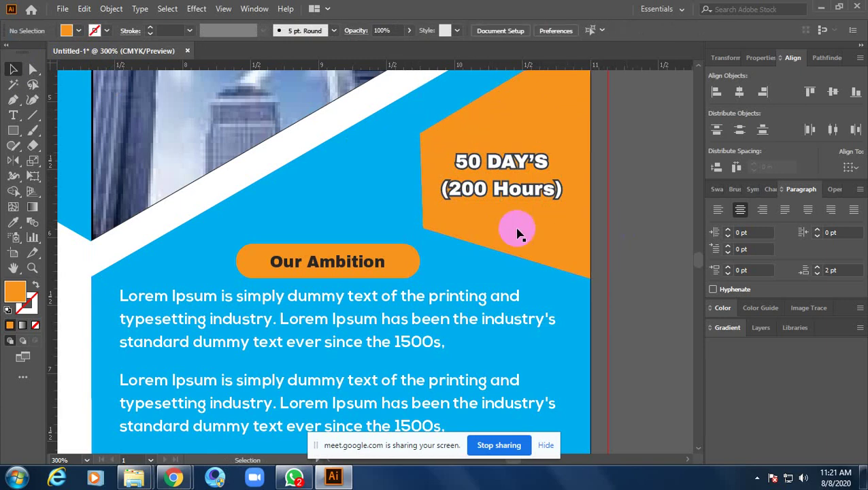
left_click(633, 231)
- Zoom out and pan so the whole tri-fold brochure sits centred in the window
left_click(633, 211, "ctrl+alt")
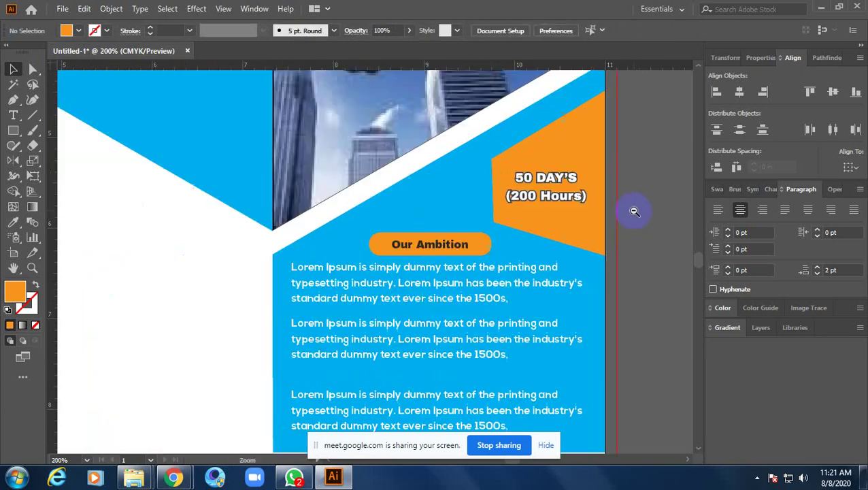
left_click_drag(635, 218, 556, 262)
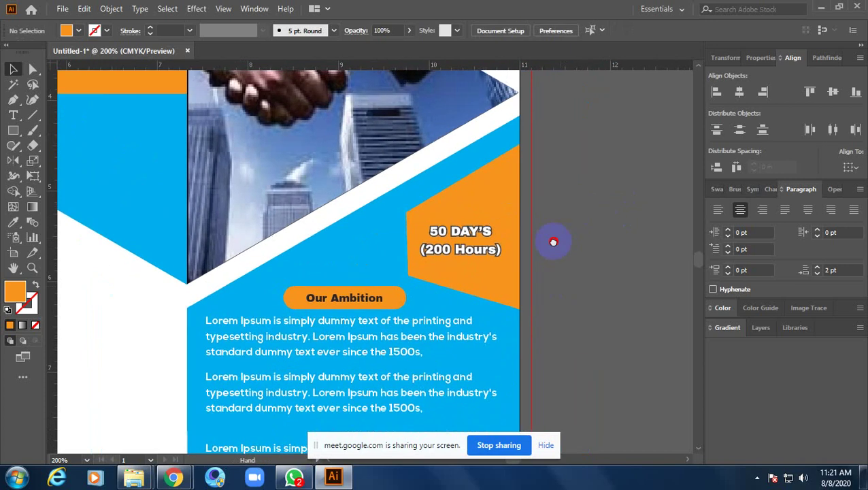
left_click(557, 261, "ctrl+alt")
left_click_drag(566, 289, 581, 278)
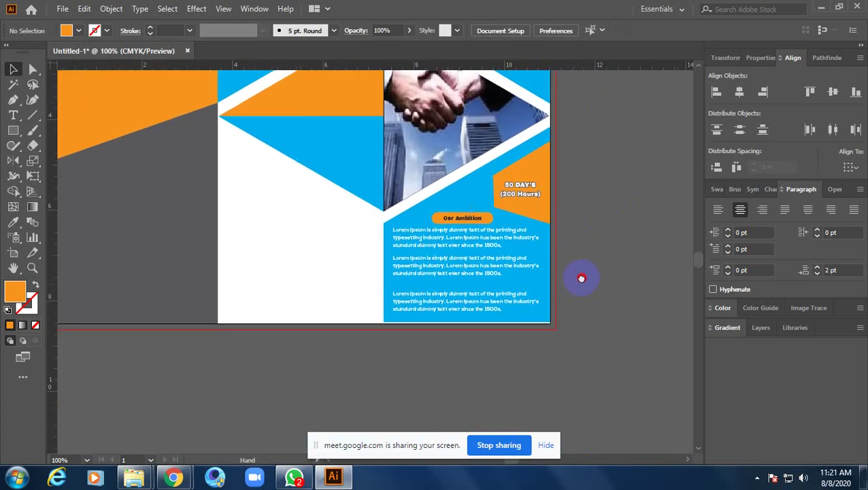
scroll(499, 286, "up", 3)
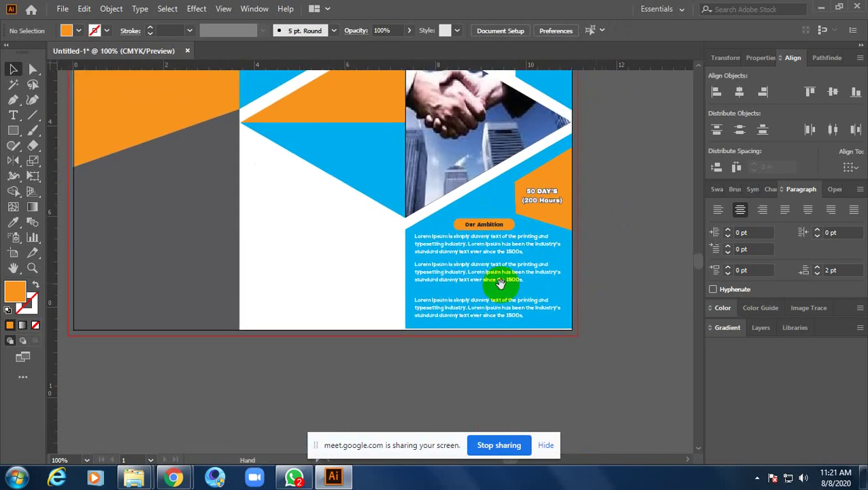
scroll(401, 311, "left", 3)
left_click_drag(385, 319, 392, 330)
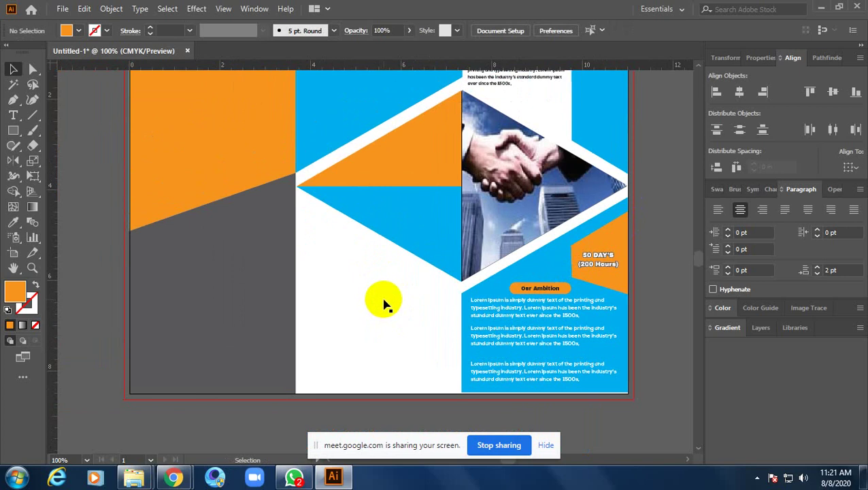
- In Chrome's Google Images results, preview the manpower supply and Culture Brochure images
mouse_move(174, 477)
left_click(95, 385)
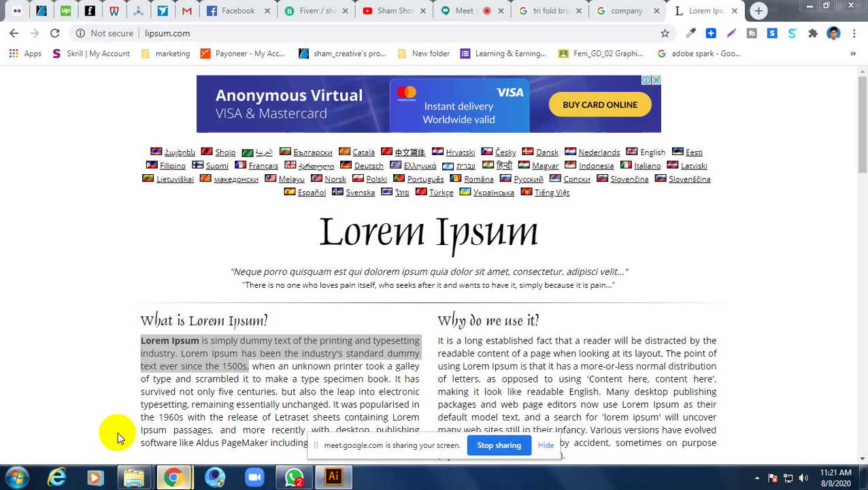
left_click(616, 10)
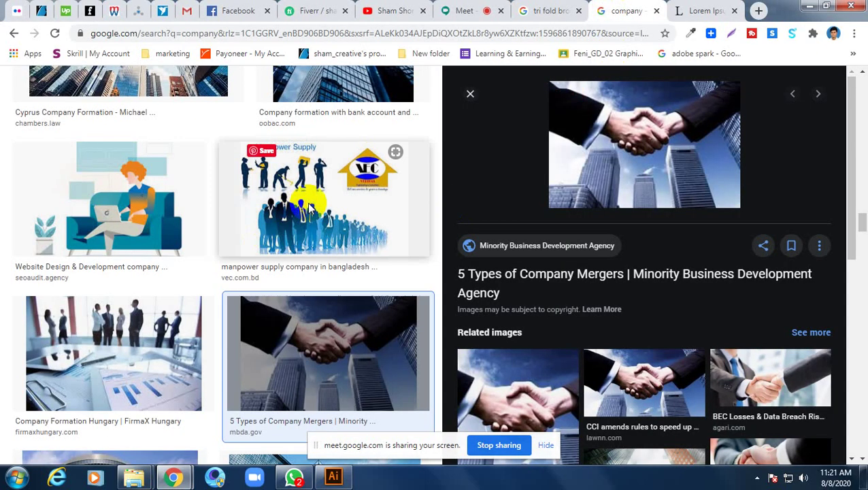
left_click(319, 207)
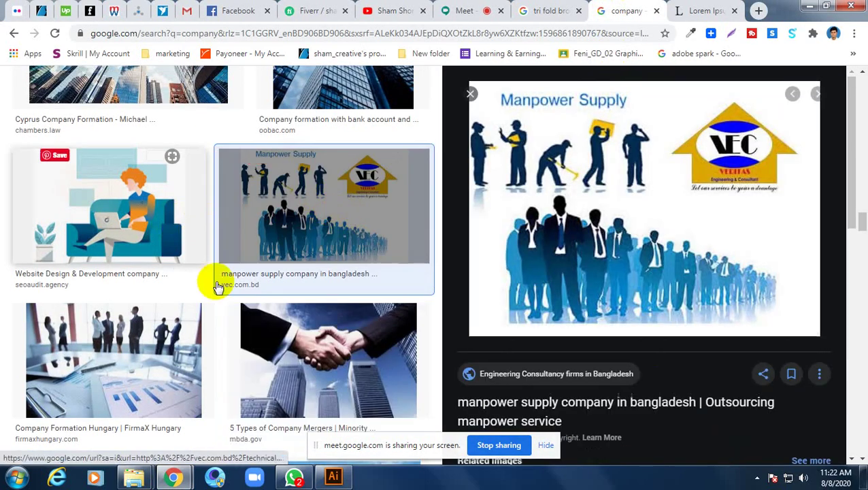
scroll(319, 211, "up", 3)
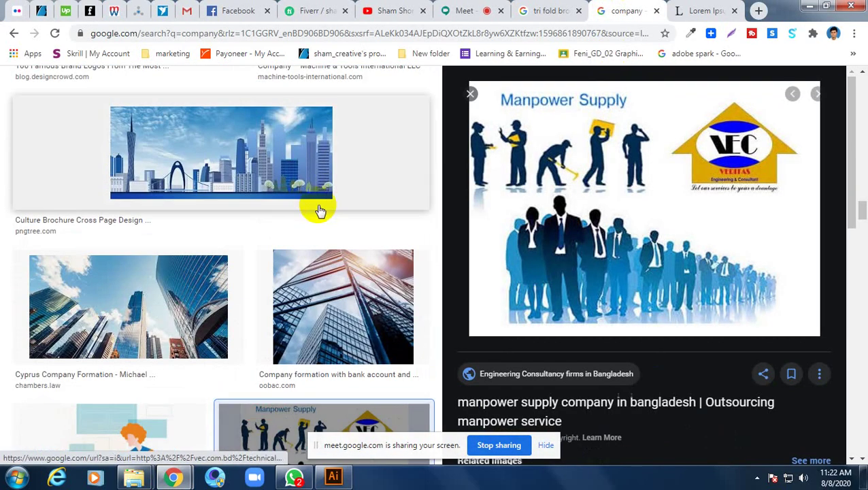
left_click(242, 164)
scroll(248, 178, "up", 3)
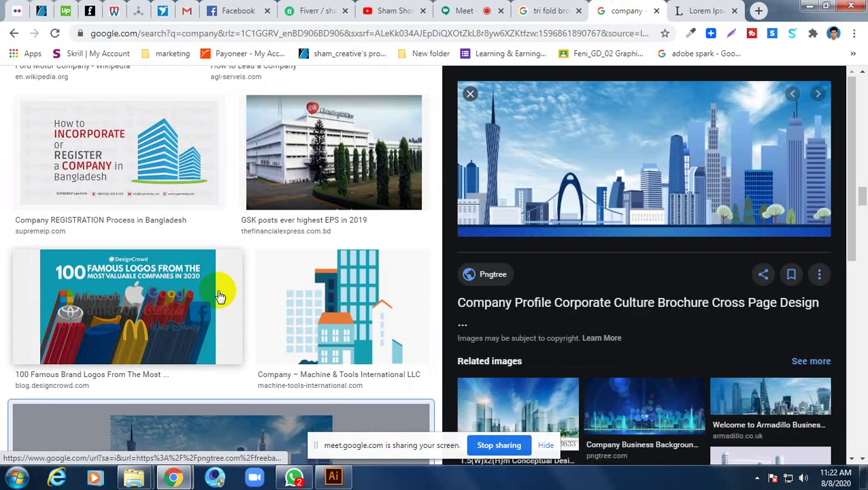
scroll(219, 290, "up", 2)
- Copy the 'Company REGISTRATION Process in Bangladesh' image and return to Illustrator
left_click(167, 300)
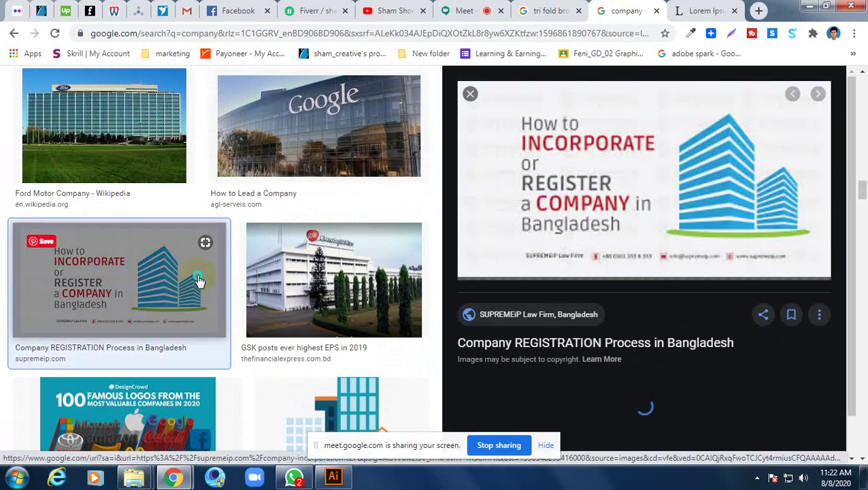
right_click(198, 274)
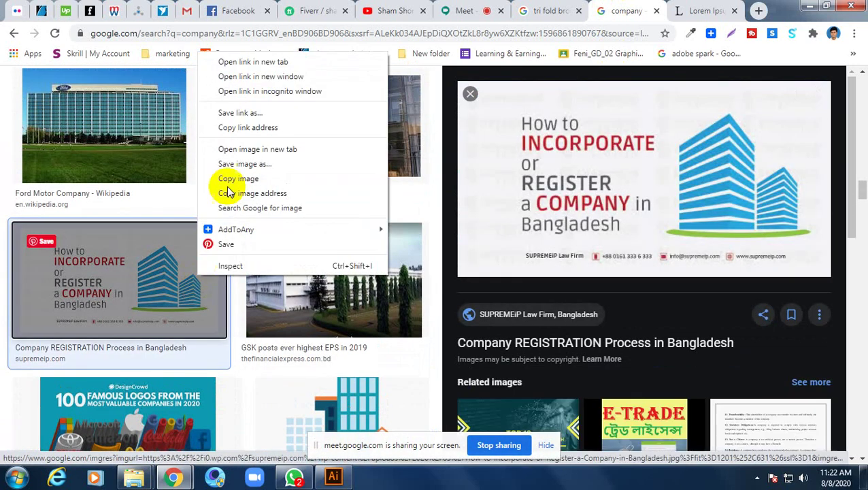
left_click(279, 179)
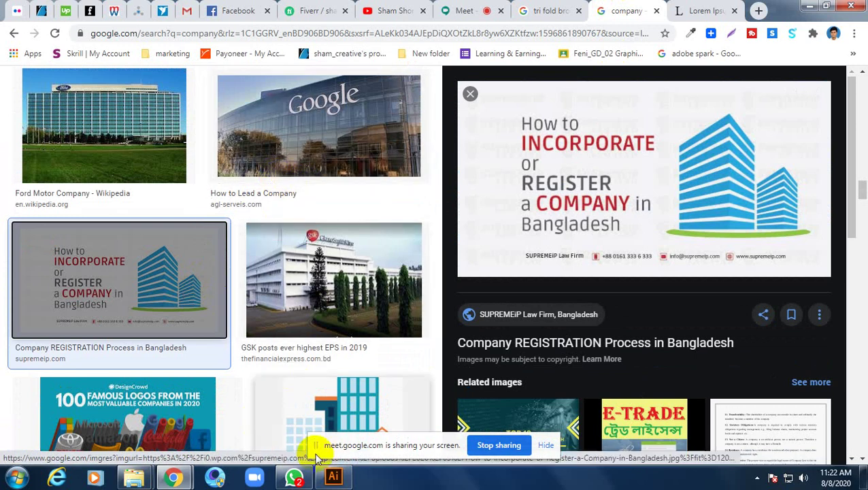
left_click(332, 476)
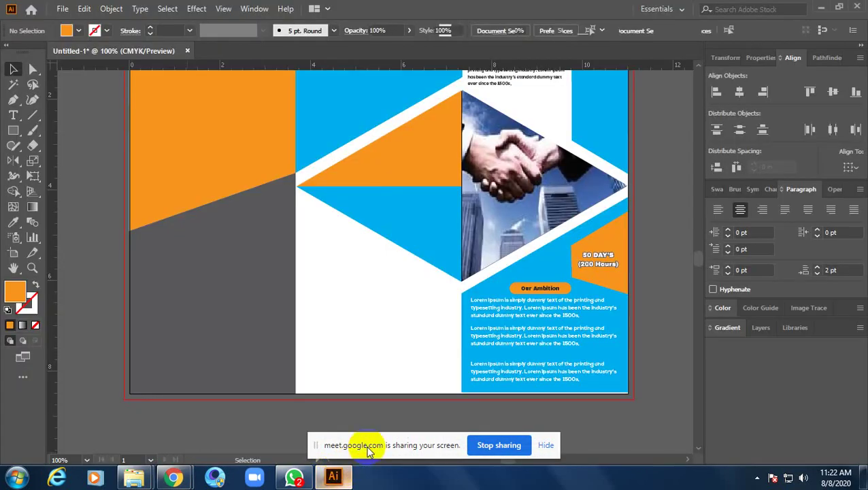
- Paste the company registration image and stretch it across the top of the left panel
key("ctrl+v")
key("ctrl+minus")
key("ctrl+minus")
key("ctrl+minus")
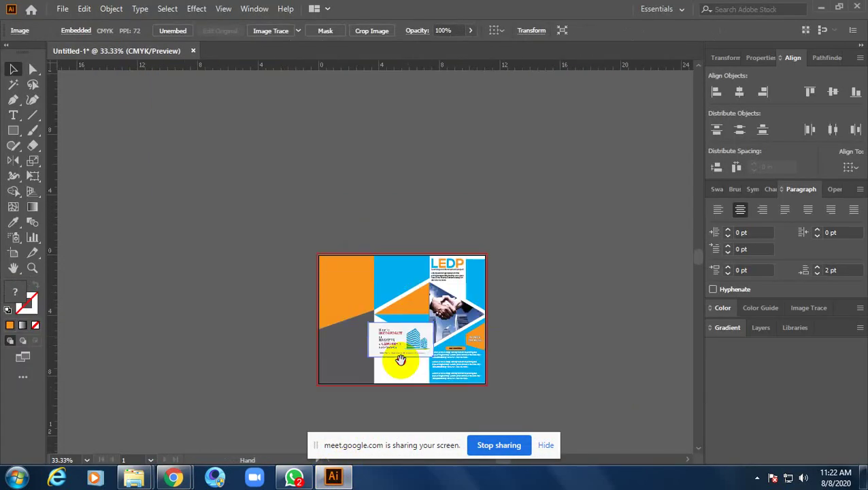
left_click_drag(397, 359, 350, 298)
scroll(351, 297, "up", 3)
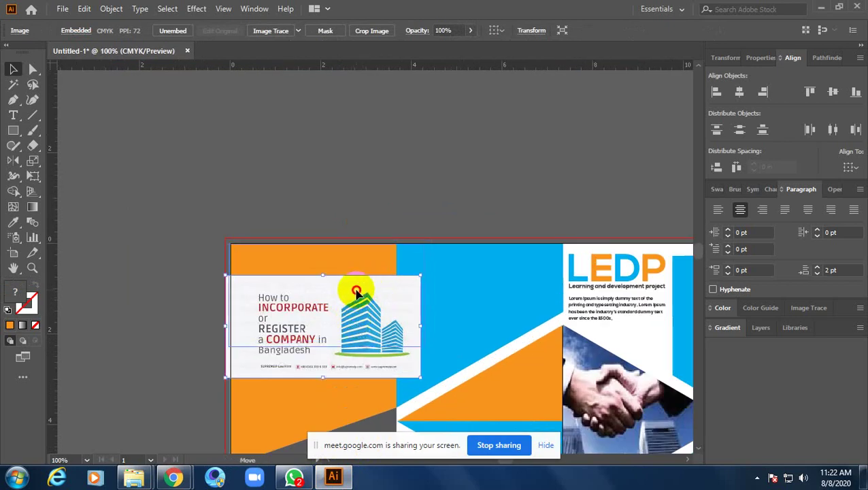
left_click_drag(354, 291, 357, 288)
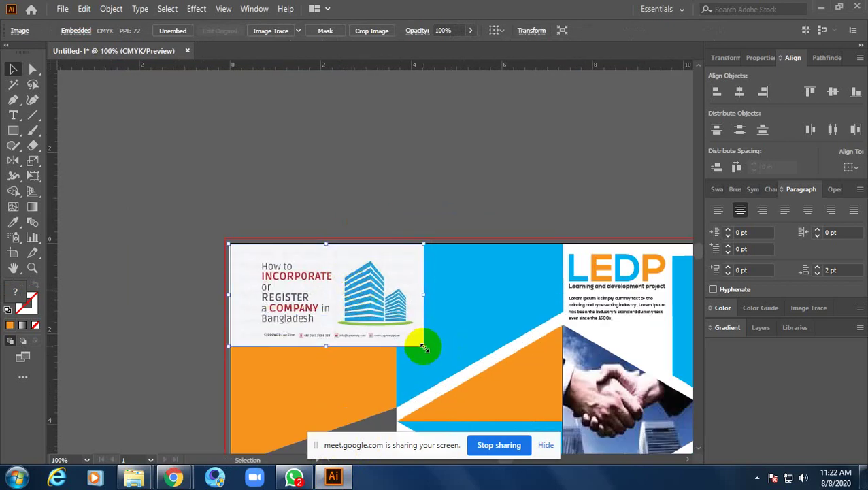
left_click_drag(422, 347, 417, 413)
left_click_drag(436, 355, 427, 247)
left_click_drag(413, 307, 421, 338)
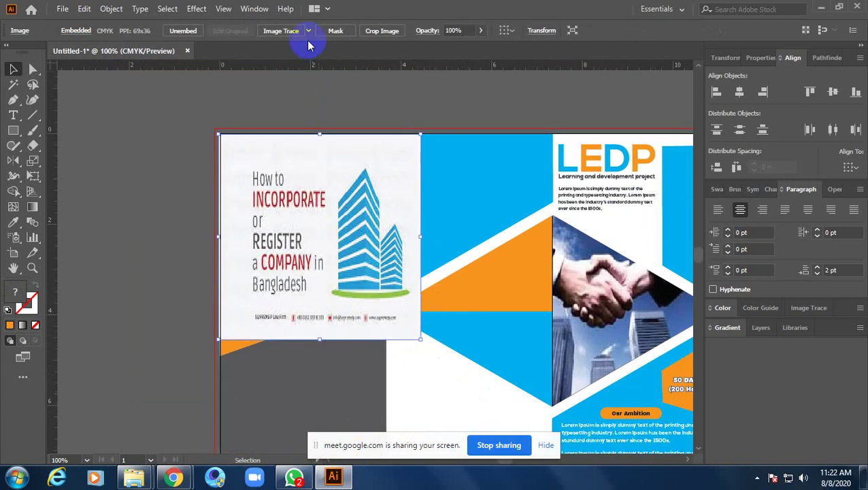
left_click(368, 77)
- Zoom in around the REGISTER heading and pan across the building image
key("z")
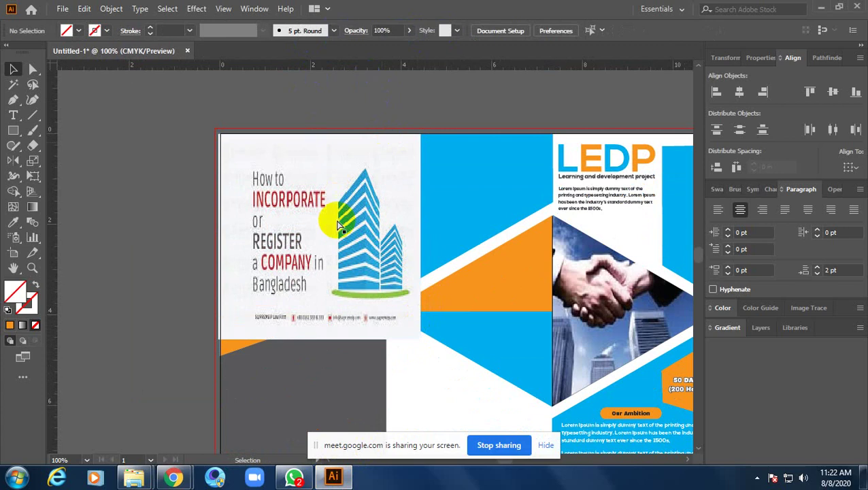
left_click(297, 247)
left_click_drag(266, 253, 269, 260)
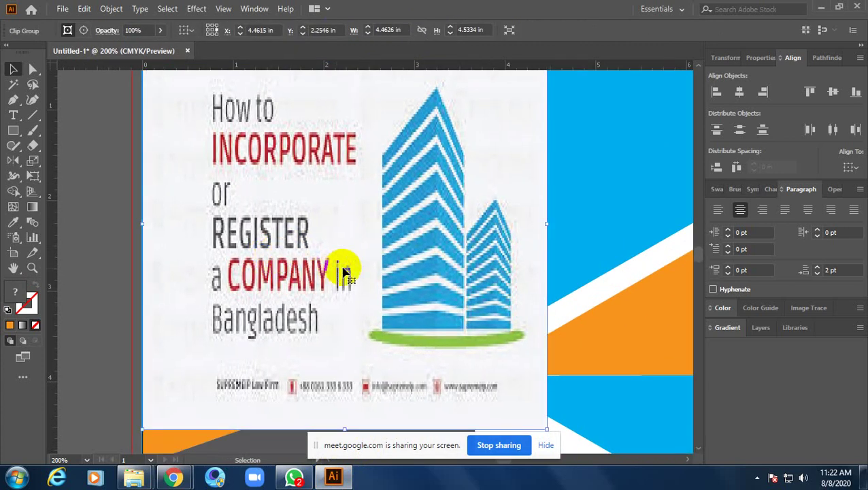
mouse_move(341, 272)
left_mouse_down()
mouse_move(360, 242)
mouse_move(317, 191)
left_mouse_up()
scroll(451, 251, "down", 1)
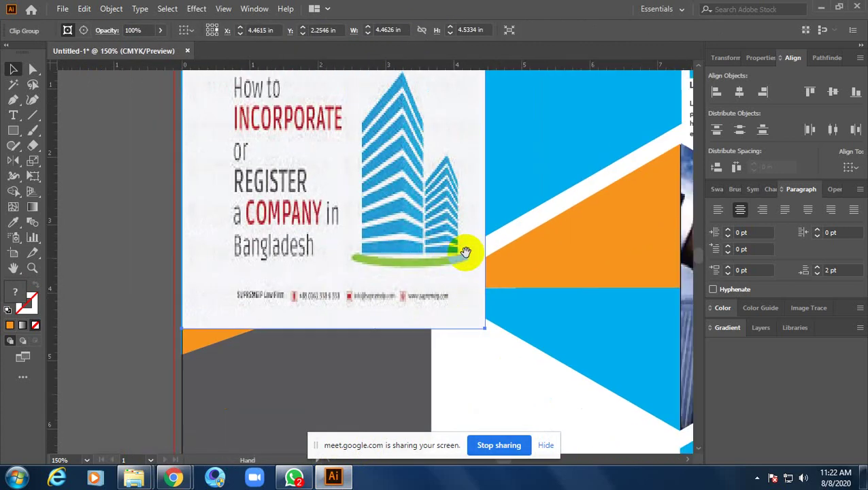
left_click_drag(464, 248, 391, 294)
- Select the image's lower-right anchor with Direct Selection, then undo and clear the selection
key("a")
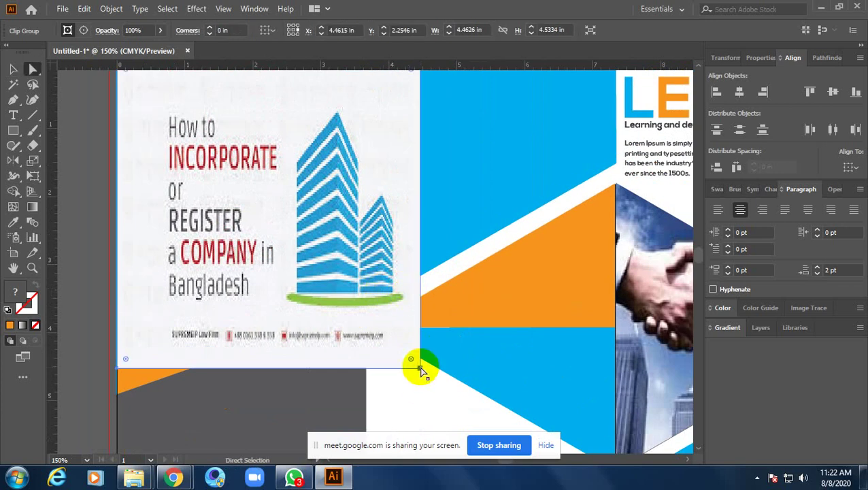
left_click(420, 369)
left_click(15, 69)
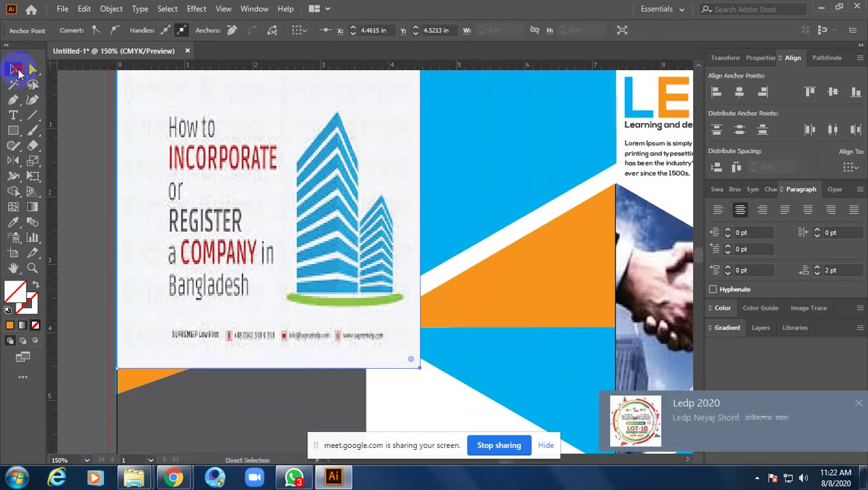
scroll(280, 194, "down", 2)
scroll(300, 261, "up", 2)
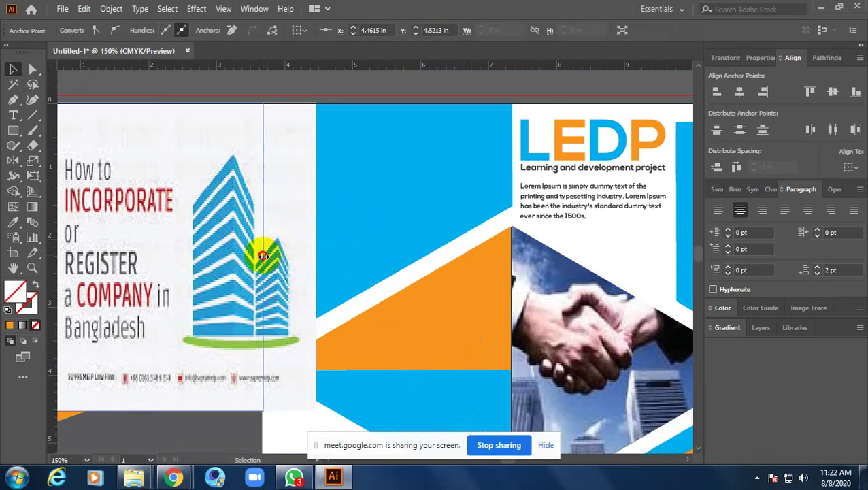
left_click_drag(274, 295, 373, 230)
key("ctrl+z")
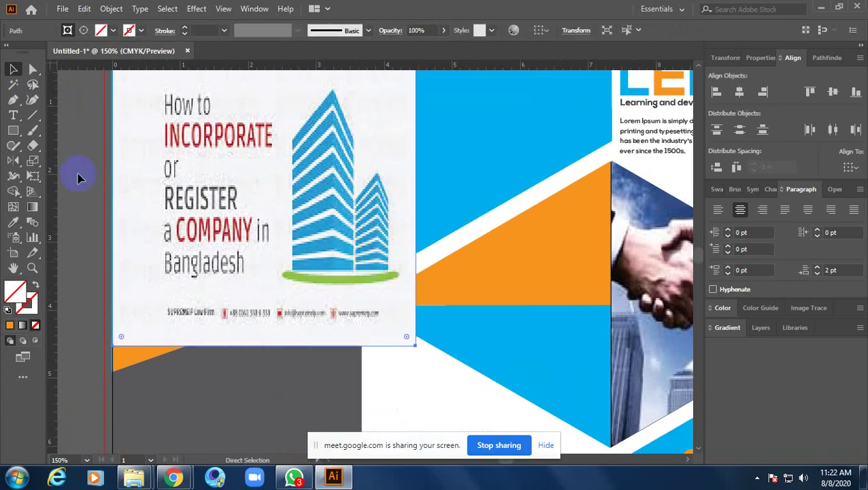
left_click(76, 170)
- Narrow the image to the panel fold and raise its bottom-right anchor to slant along the stripe
left_click(364, 195)
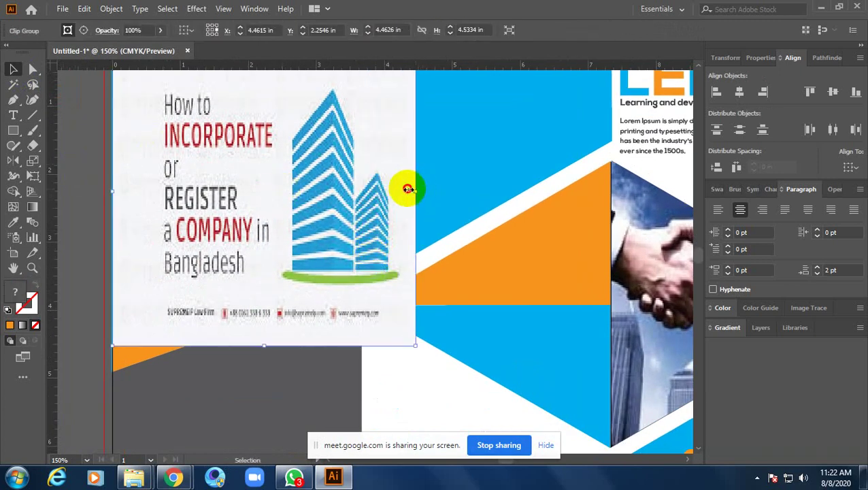
left_click_drag(407, 188, 360, 190)
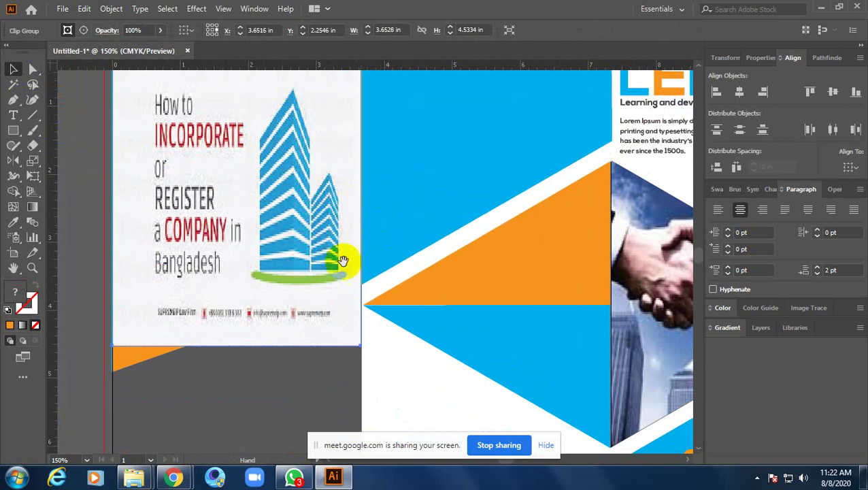
key("a")
left_click_drag(361, 346, 364, 257)
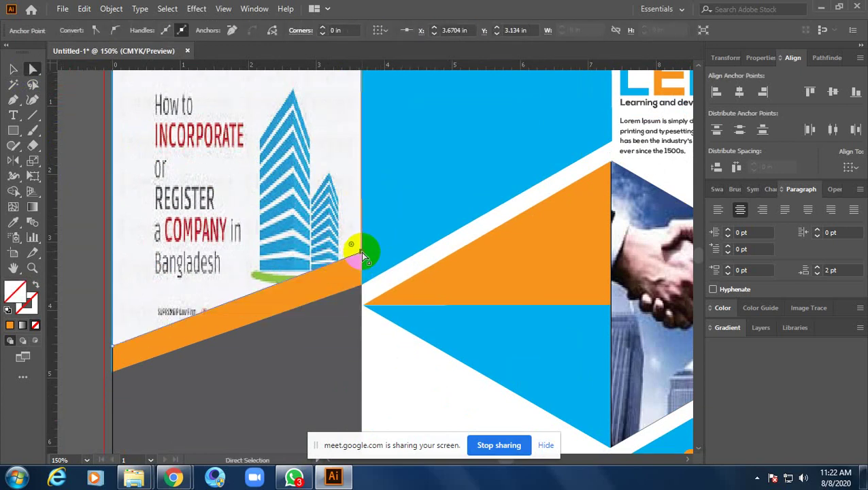
left_click_drag(361, 252, 361, 263)
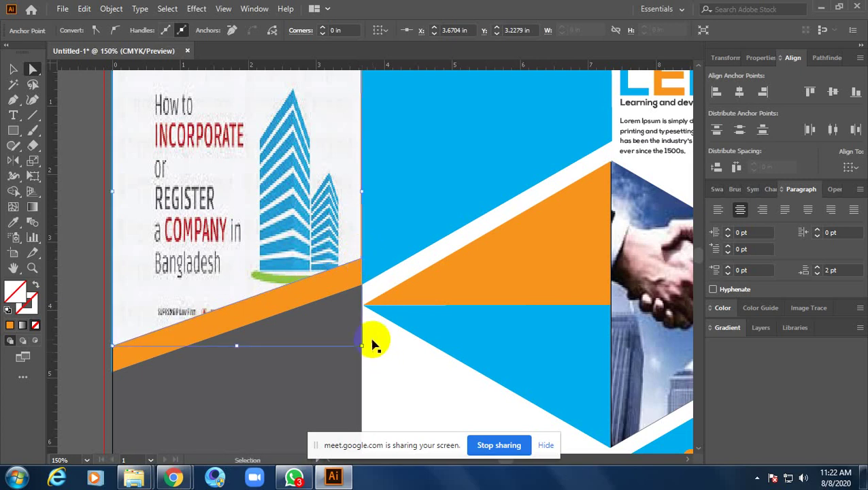
left_click(372, 340, "alt")
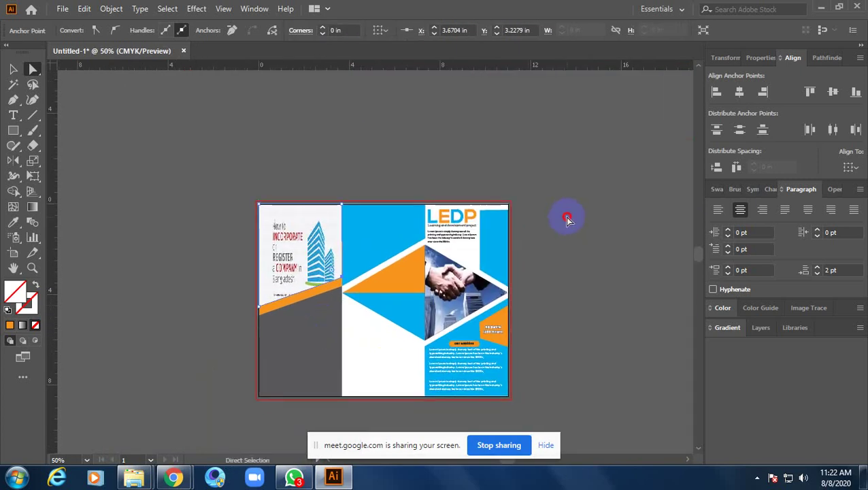
- Draw a wide rectangle below the orange stripe and fill it with the artwork's orange
left_click(342, 253)
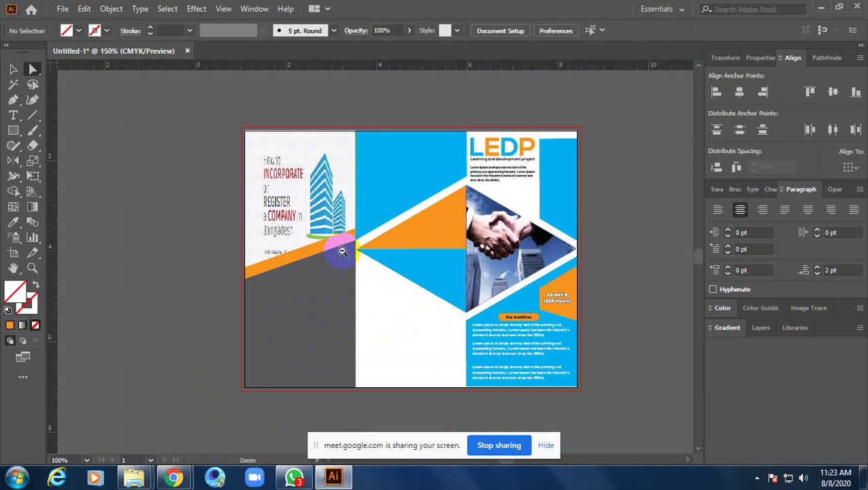
left_click(402, 252)
left_click(508, 232, "alt")
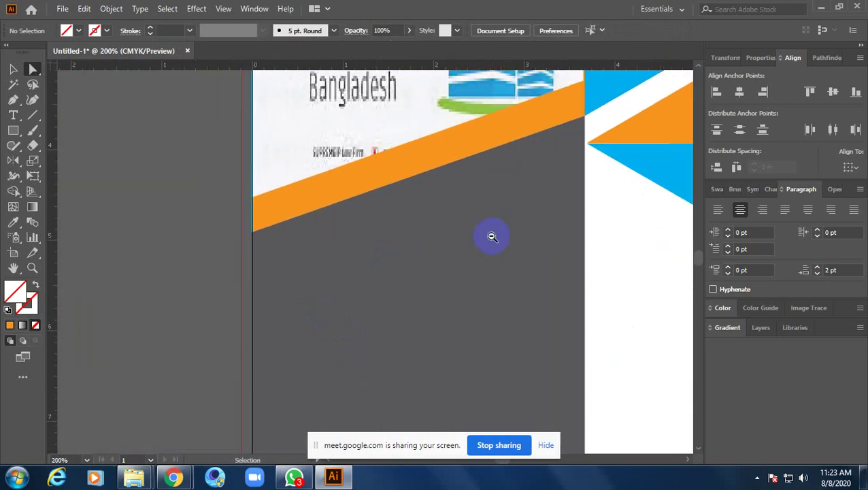
left_click(490, 236, "alt")
left_click_drag(461, 248, 333, 299)
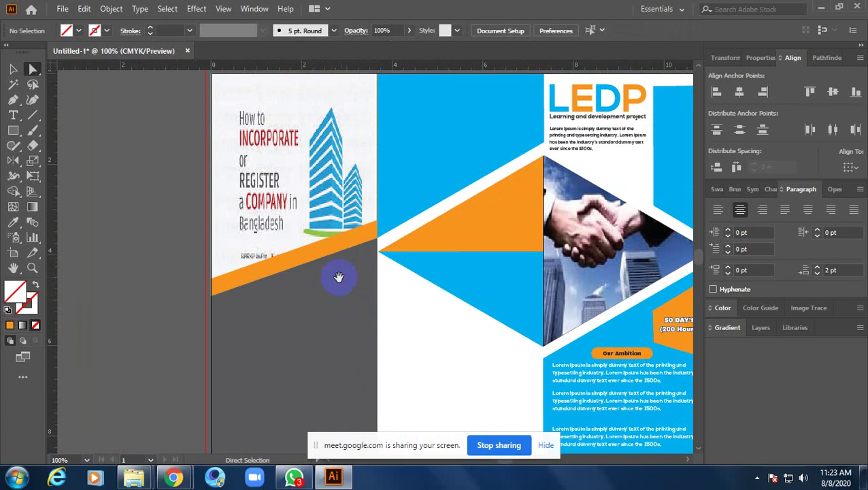
left_click_drag(342, 281, 401, 296)
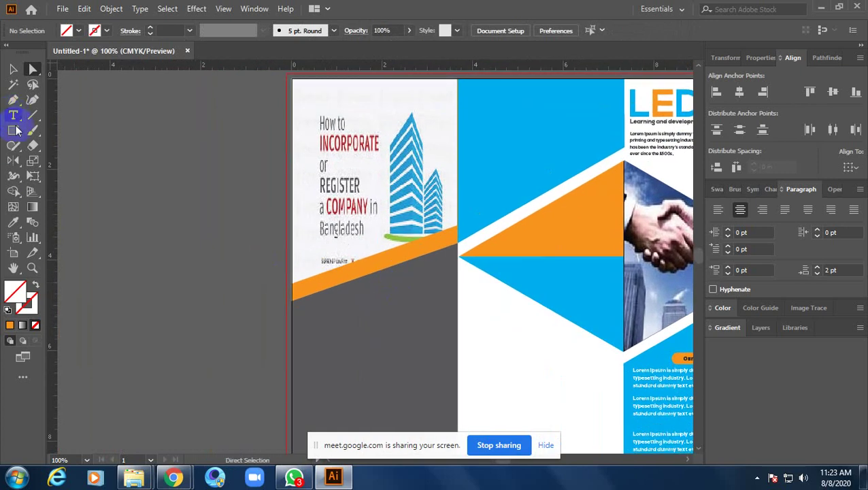
left_click(360, 294)
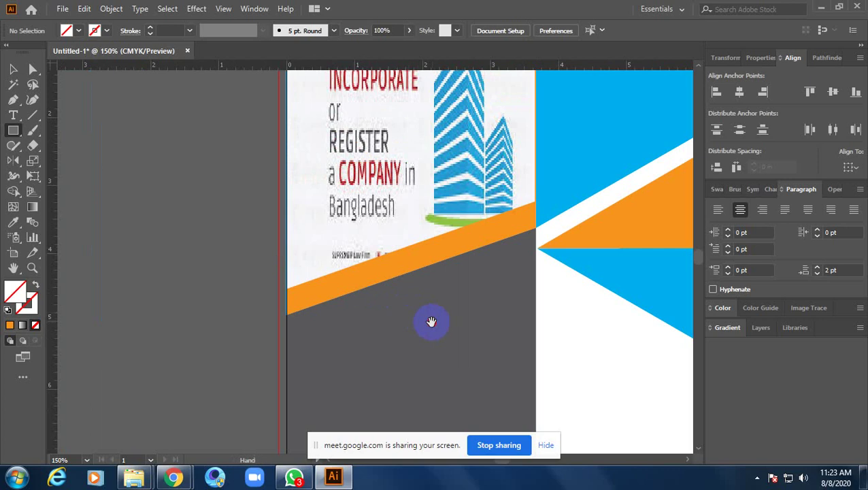
left_click_drag(431, 321, 276, 304)
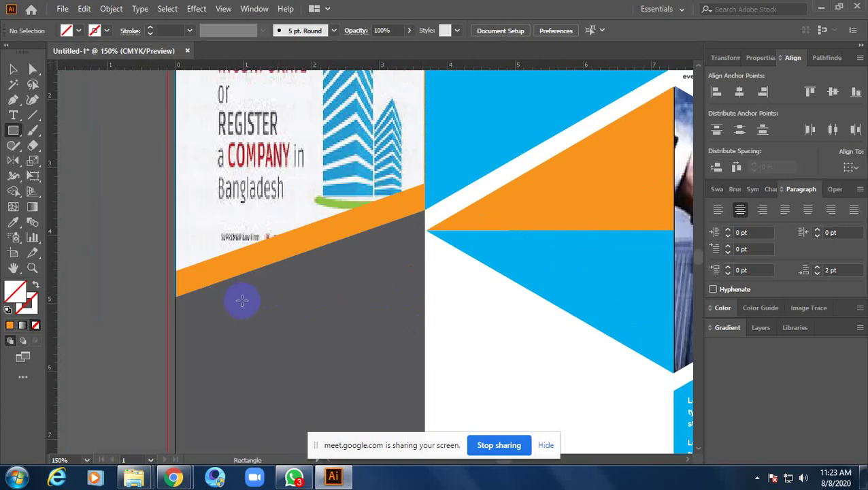
left_click_drag(376, 329, 378, 329)
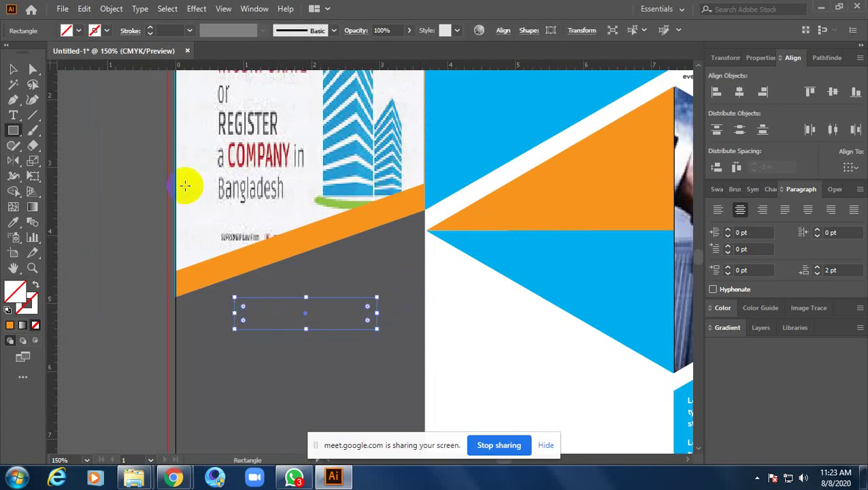
key("i")
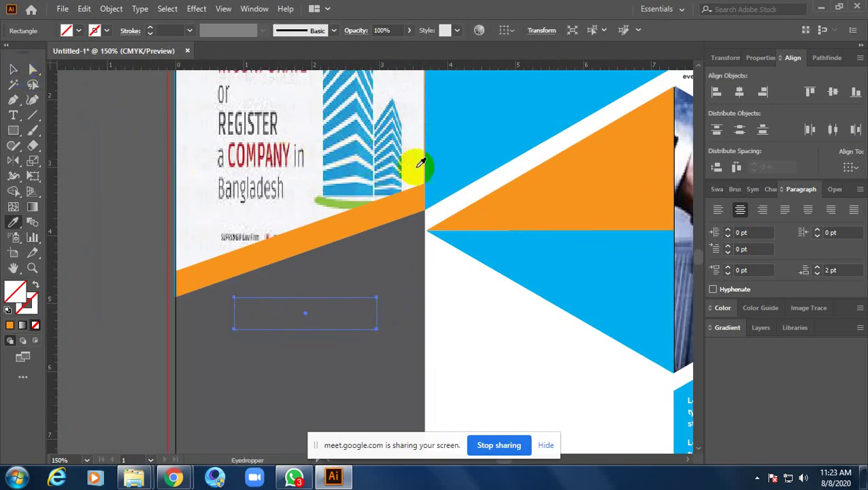
left_click(195, 113)
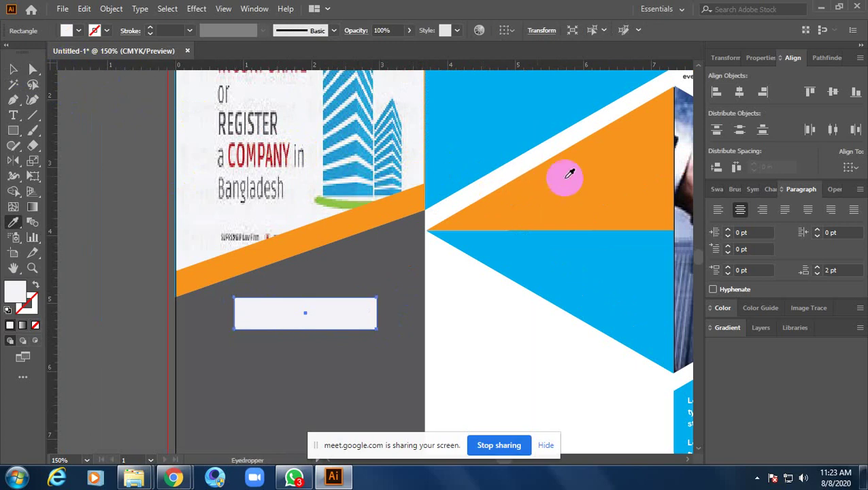
left_click(562, 178)
left_click(13, 69)
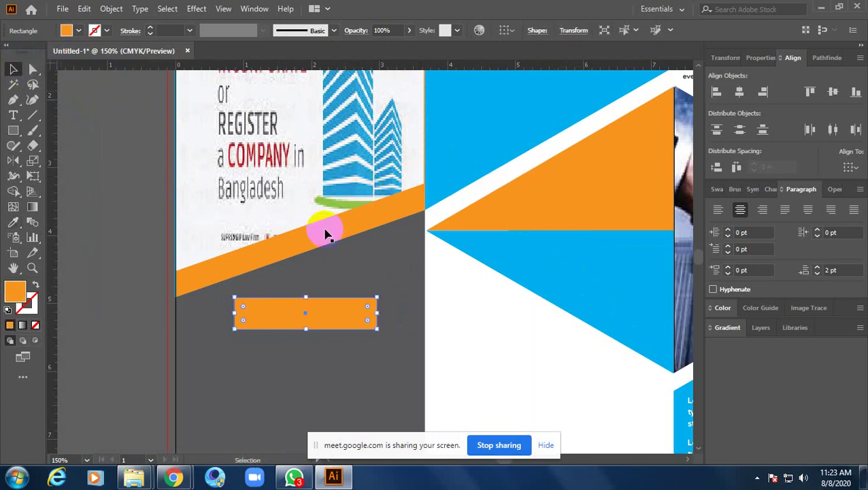
- Round the rectangle's ends fully into a pill shape
left_click(338, 279)
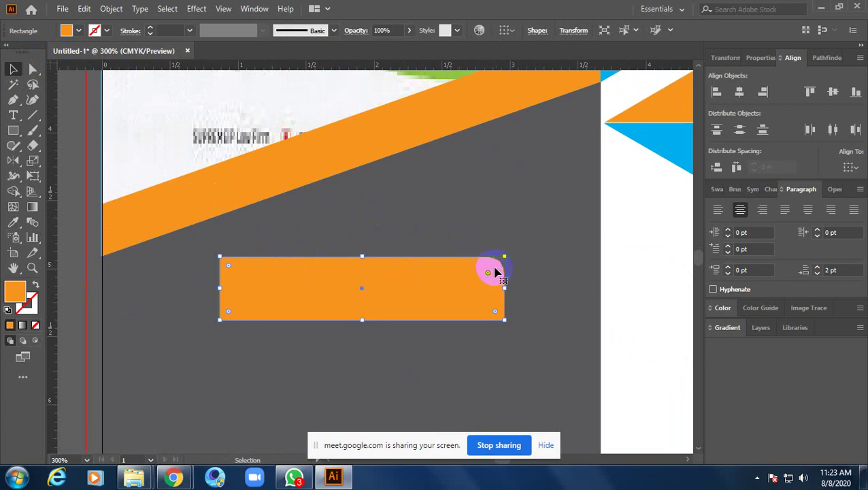
key("ctrl+z")
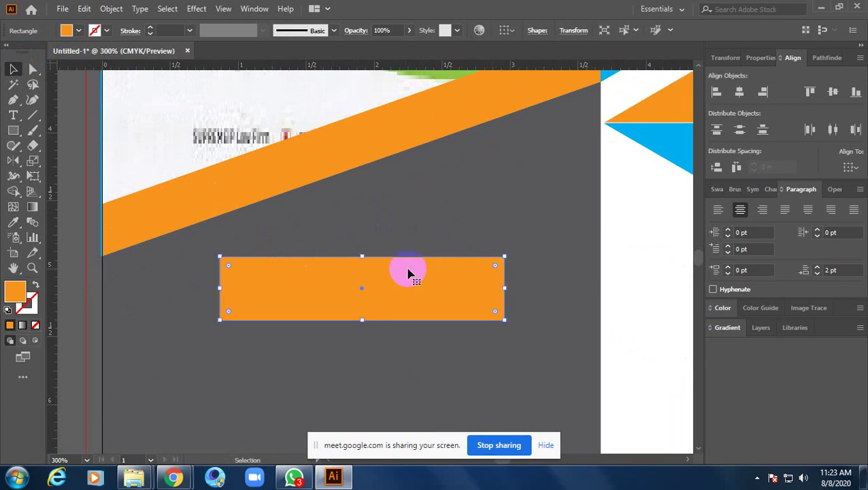
key("a")
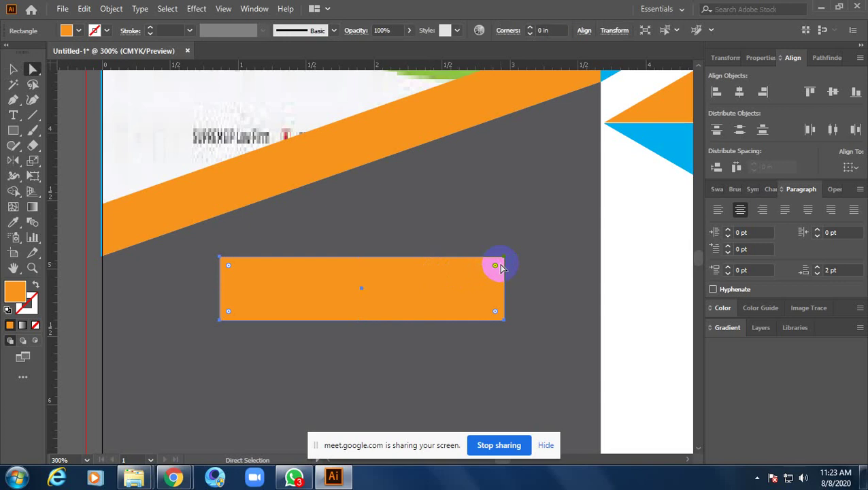
left_click_drag(496, 265, 453, 280)
left_click(12, 68)
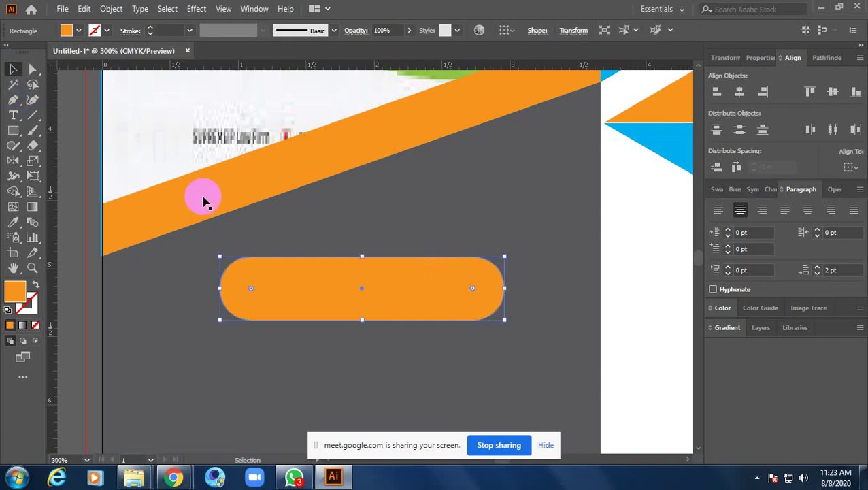
left_click(13, 115)
- Replace the pill's placeholder text with the 'Our services' label and position it inside
left_click(267, 291)
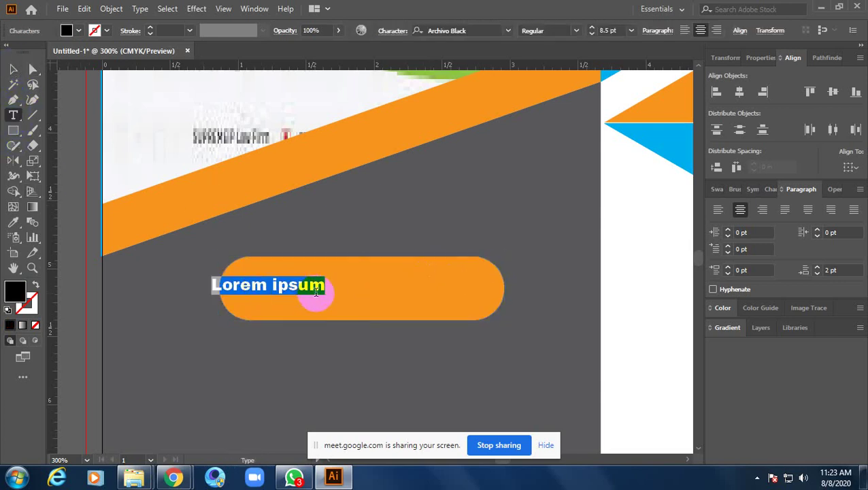
key("BackSpace")
type("Our services")
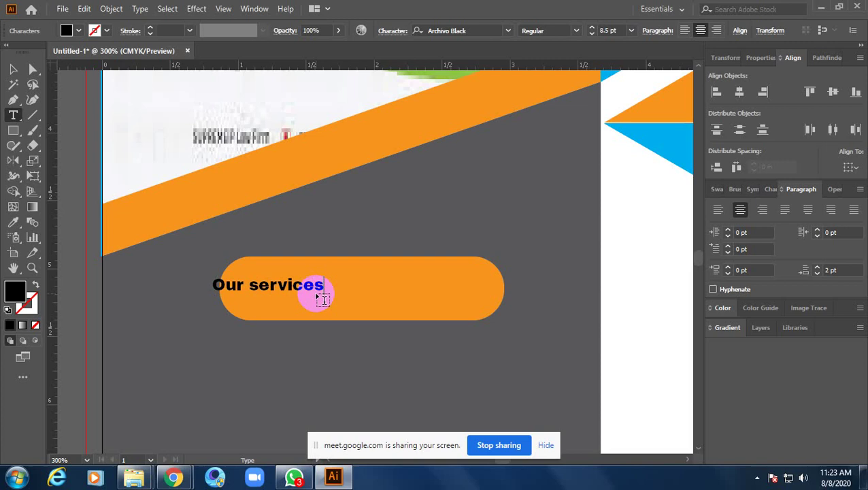
mouse_move(322, 299)
left_mouse_down()
mouse_move(310, 294)
mouse_move(424, 294)
mouse_move(476, 309)
left_mouse_up()
left_click(13, 70)
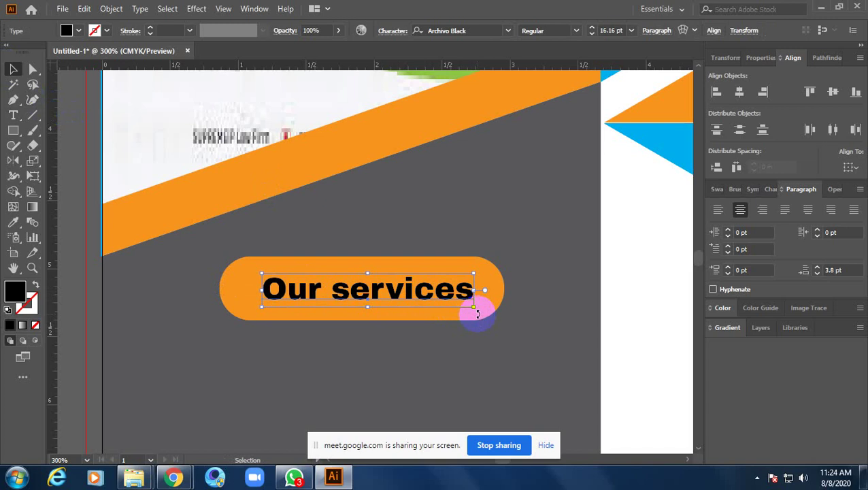
key("Left")
key("Left")
key("Left")
key("Left")
key("Left")
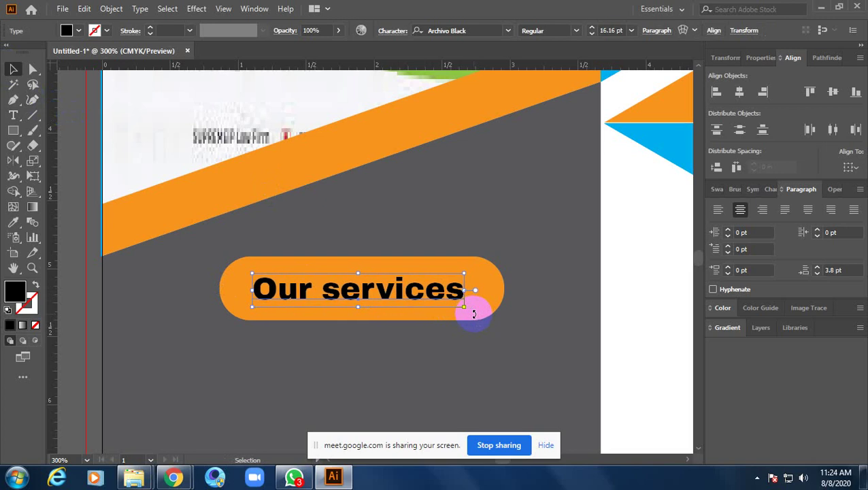
key("Right")
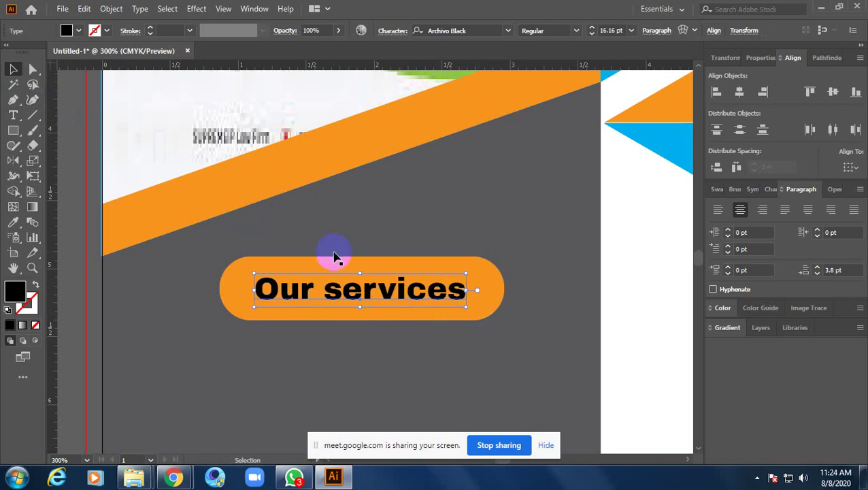
- Colour the 'Our services' text white by sampling with the Eyedropper
key("i")
left_click(397, 213)
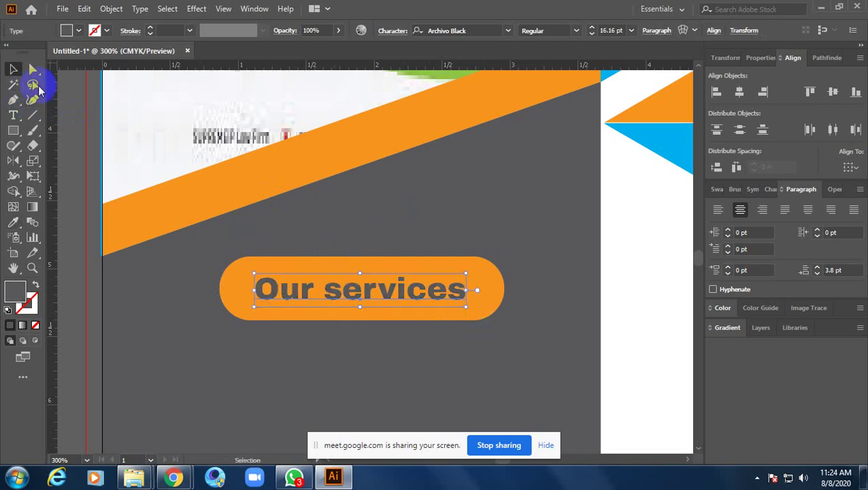
key("v")
left_click(430, 238, "ctrl+alt")
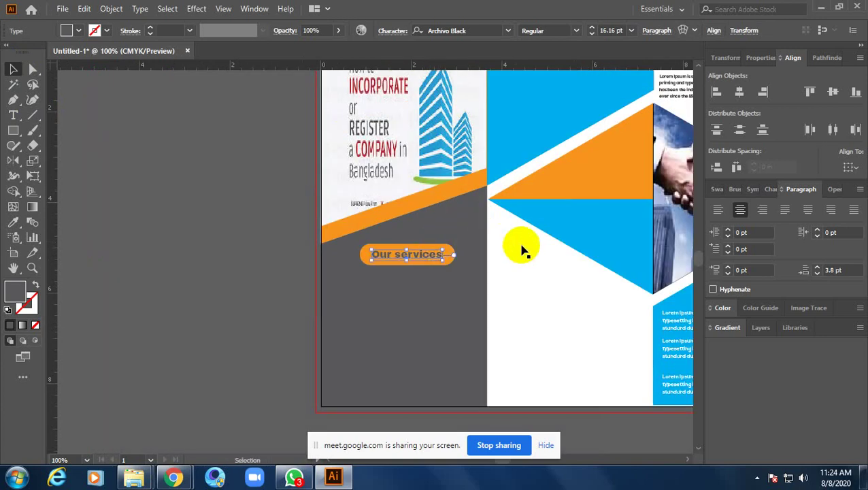
left_click(542, 255)
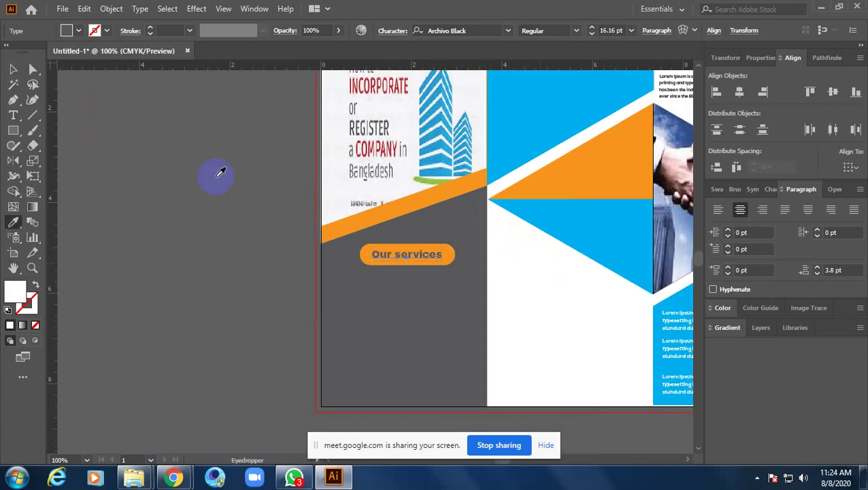
left_click(12, 68)
left_click(352, 252)
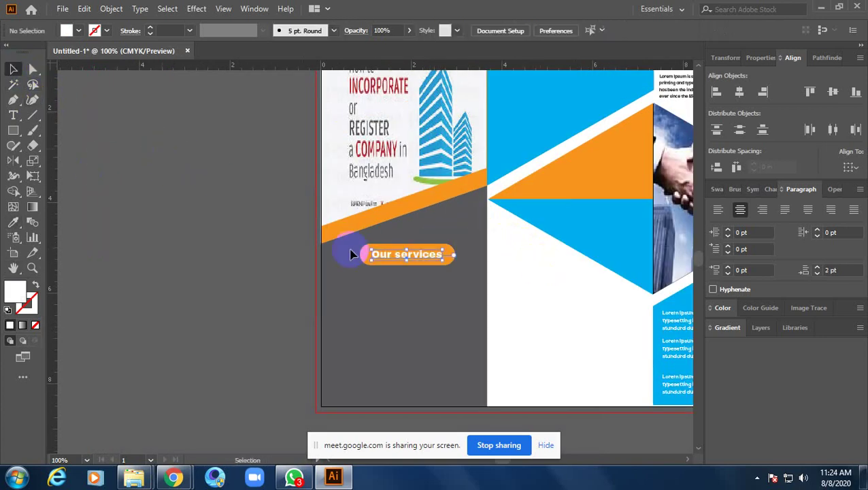
scroll(482, 313, "right", 3)
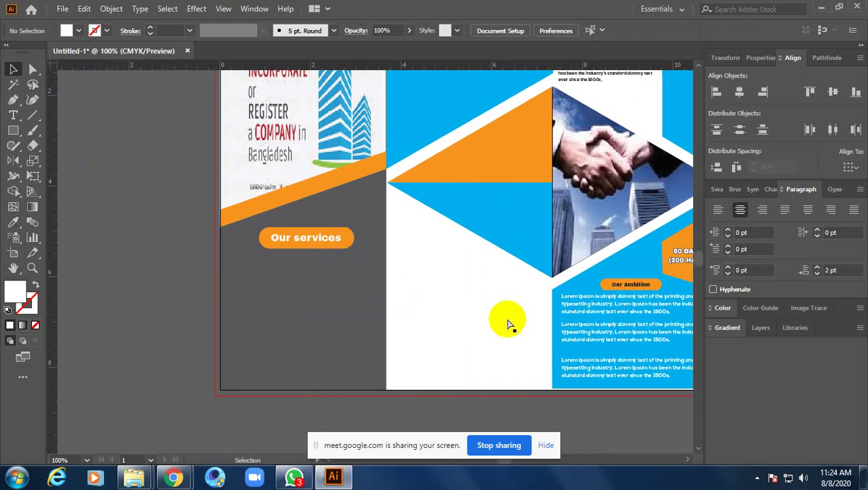
- Drag the middle and top Lorem Ipsum paragraphs on the blue panel slightly down
left_click(340, 236)
left_click_drag(334, 246, 381, 229)
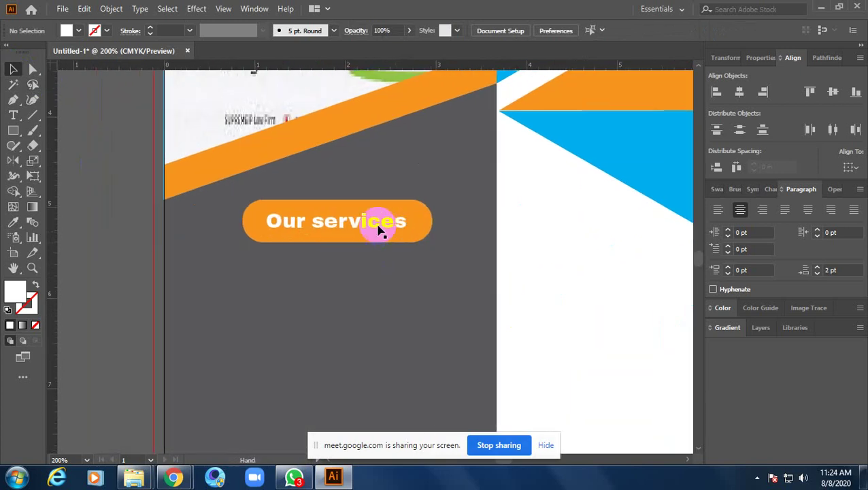
left_click(413, 288, "alt")
left_click(496, 320, "alt")
left_click(506, 320)
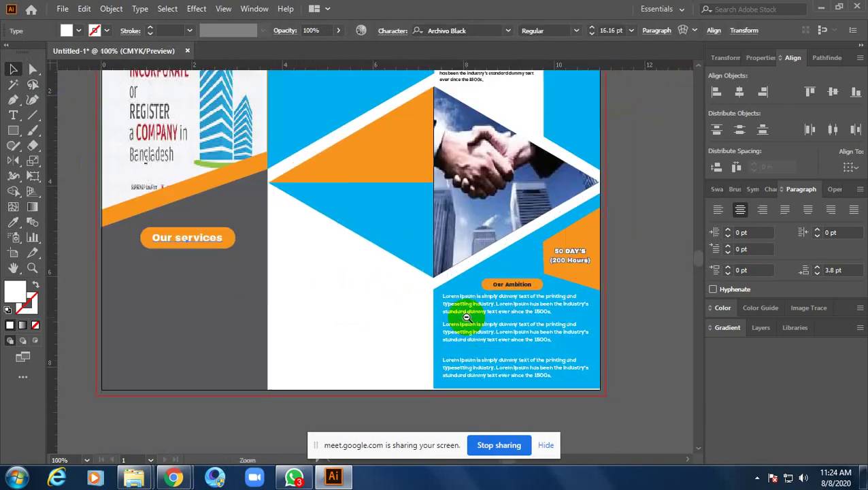
left_click(467, 317)
left_click(459, 308, "ctrl")
key("ctrl+minus")
key("ctrl+minus")
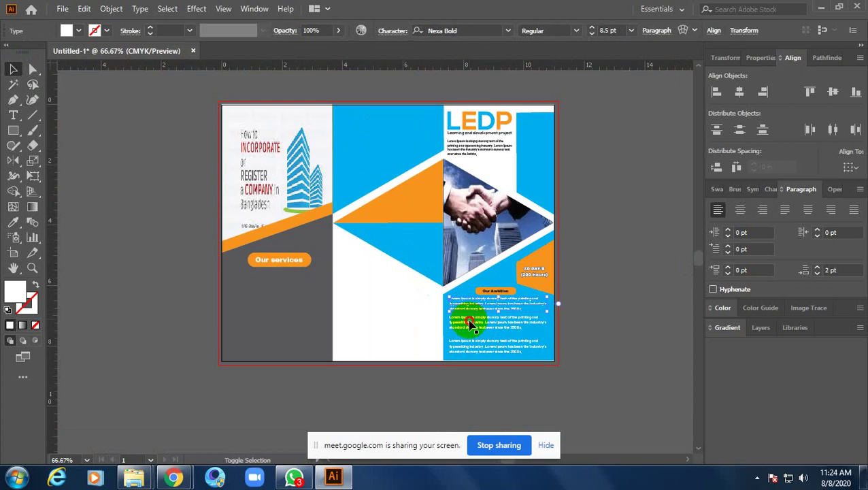
left_click(589, 331)
left_click(481, 331, "ctrl")
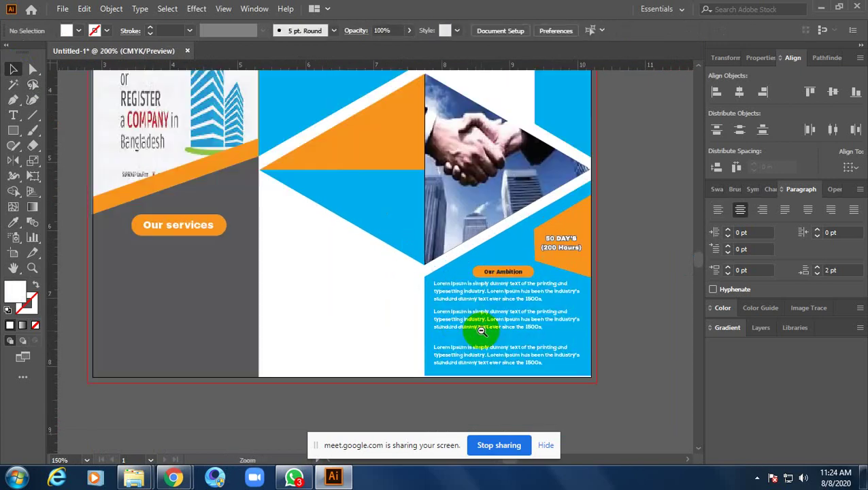
left_click(481, 331)
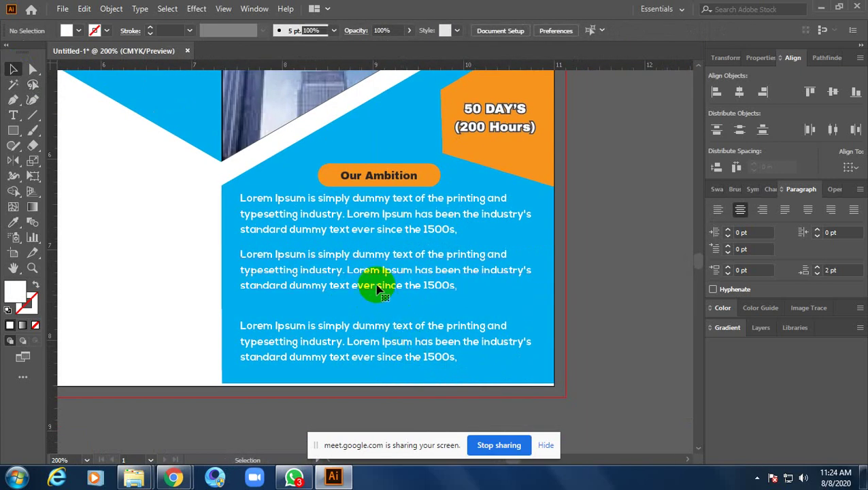
left_click_drag(378, 287, 397, 281)
left_click(476, 237)
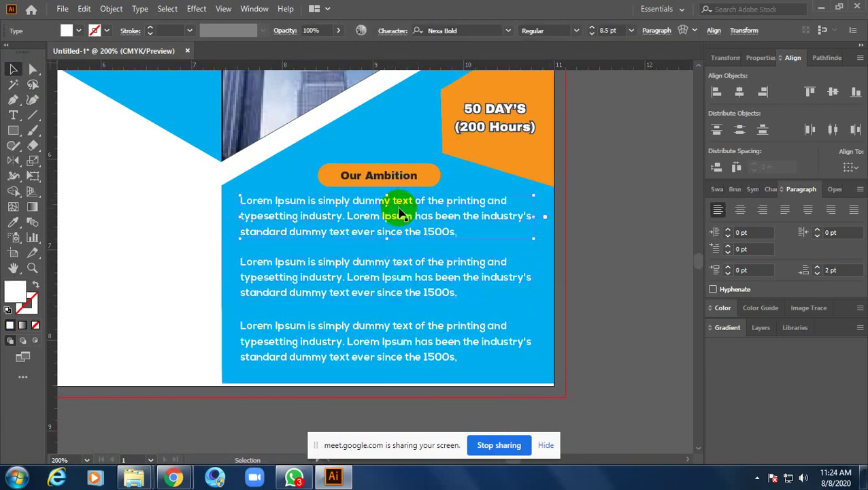
left_click_drag(401, 212, 408, 220)
key("Down")
key("Down")
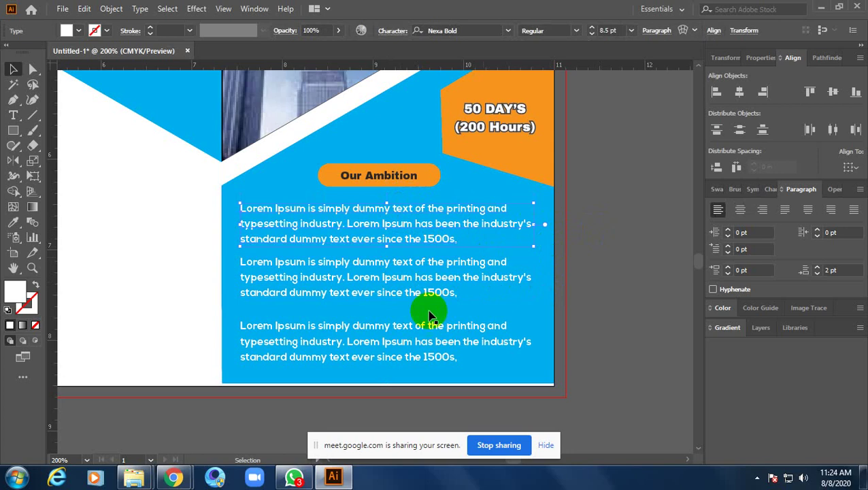
- Nudge the middle, top and bottom paragraphs with arrow keys until the spacing is even
left_click(420, 331)
left_click(410, 293)
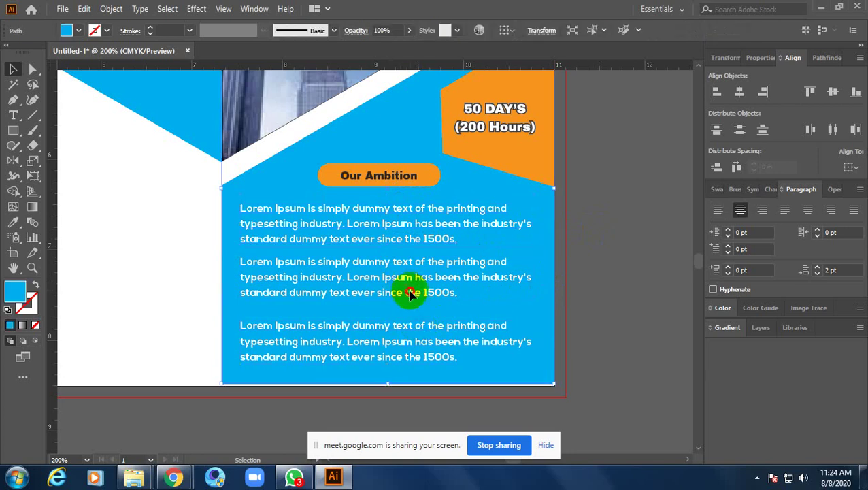
left_click(420, 292)
key("Down")
key("Down")
key("Down")
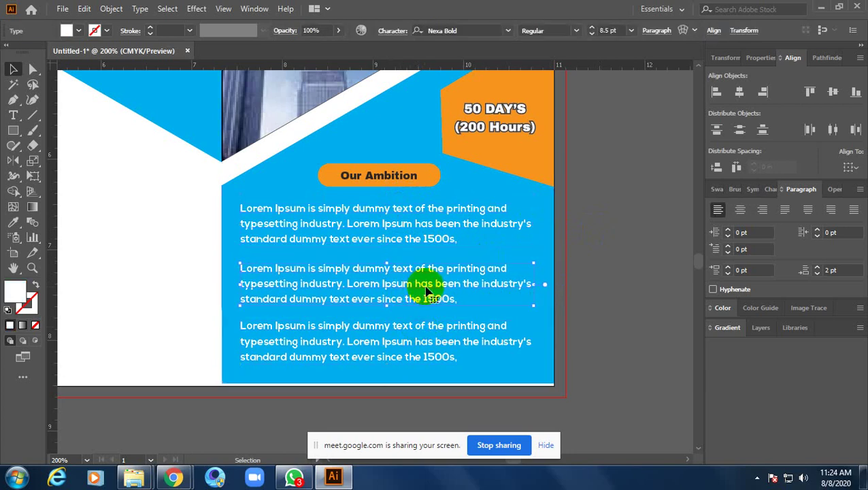
left_click(575, 274)
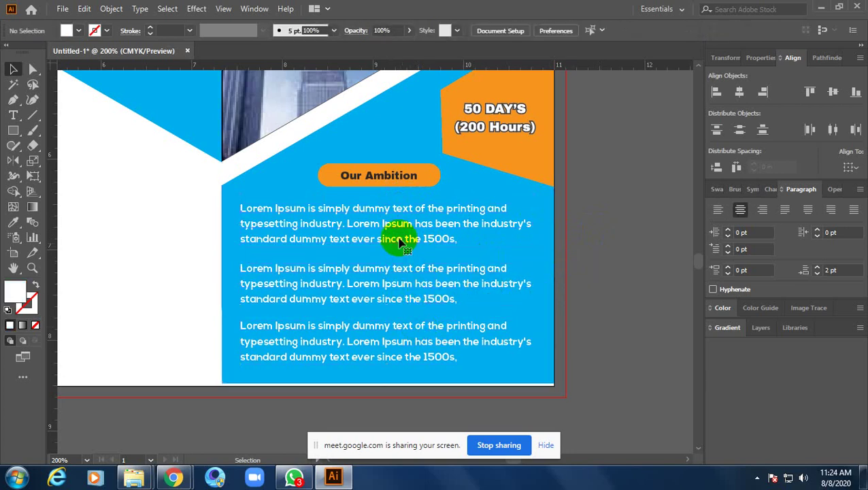
left_click(400, 241)
key("Down")
key("Down")
key("Down")
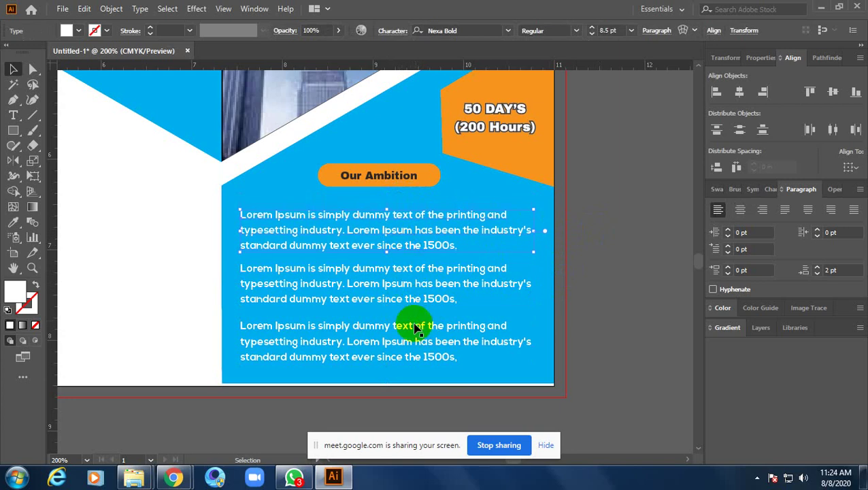
key("Up")
key("Up")
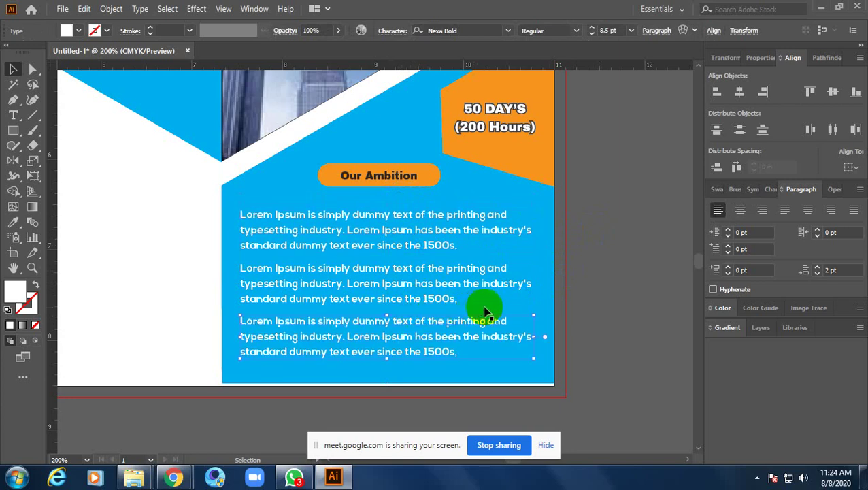
key("Down")
left_click(399, 206)
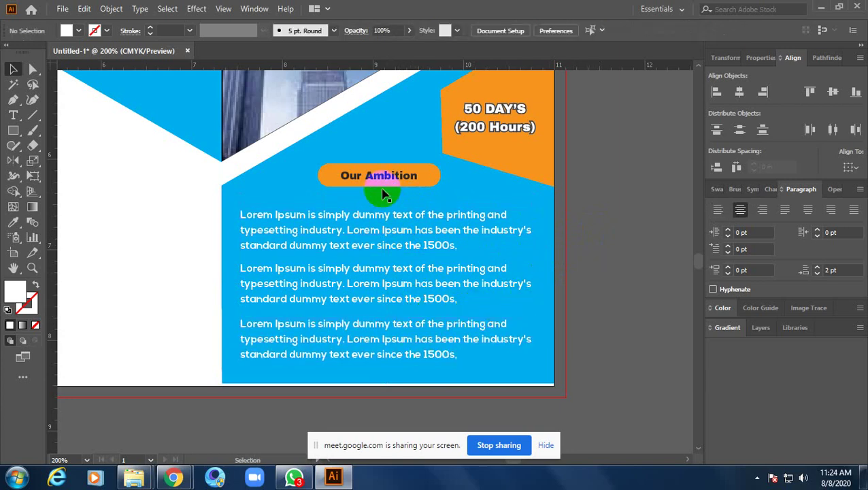
- Select the Our Ambition bar and its text and nudge them down two steps
left_click(336, 180)
left_click(362, 179, "shift")
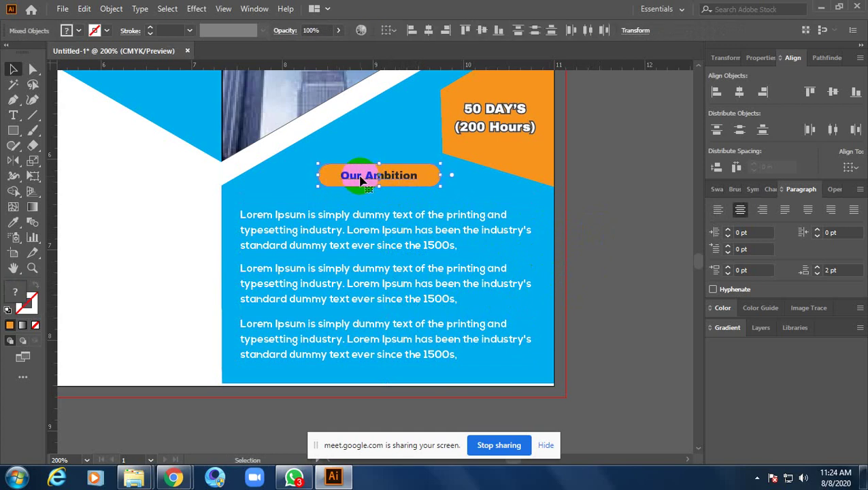
key("Down")
key("Down")
key("Down")
key("Down")
key("Down")
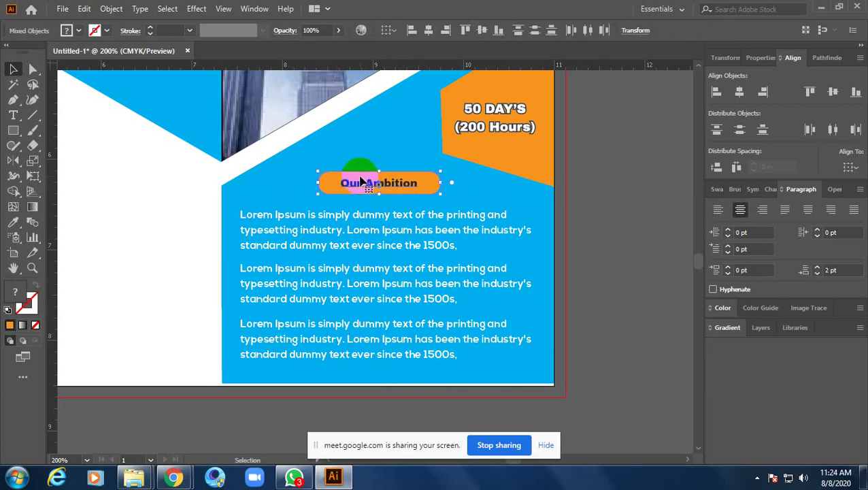
key("Down")
key("Down")
key("Down")
key("Down")
left_click(548, 241)
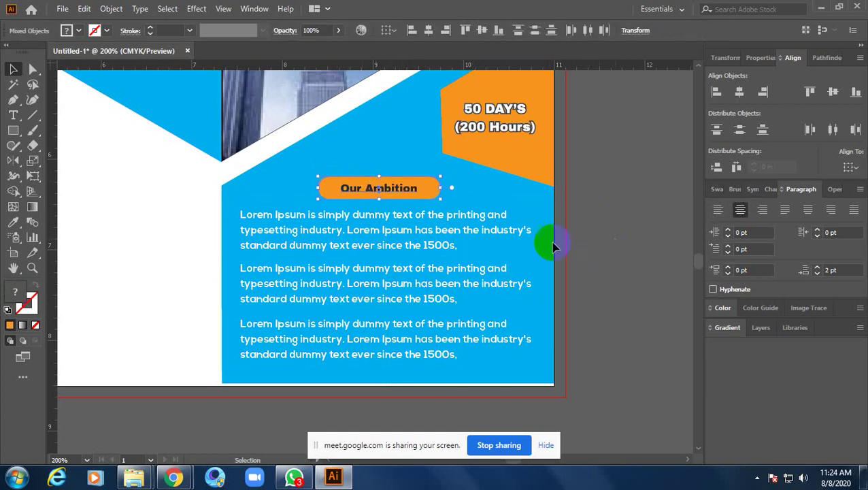
left_click(465, 244, "ctrl+alt")
- Alt-drag copies of the lower two blue-panel paragraphs onto the grey left panel
left_click(465, 244, "ctrl+alt")
left_click(397, 223)
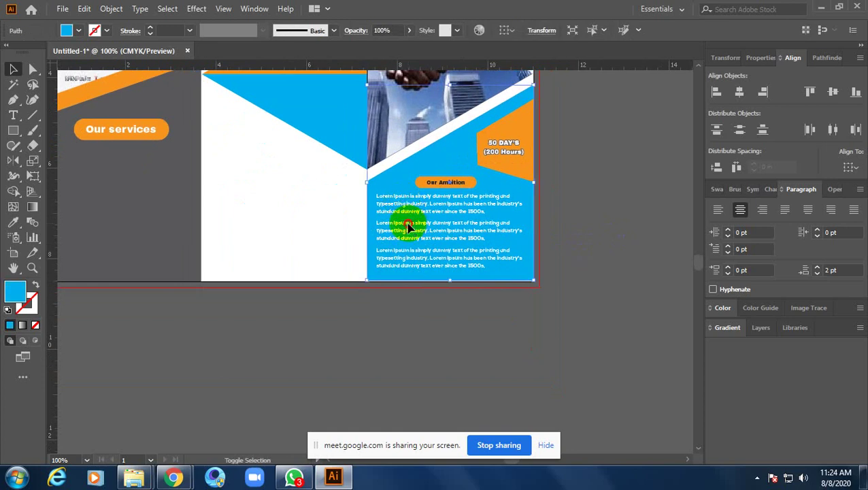
left_click(559, 244)
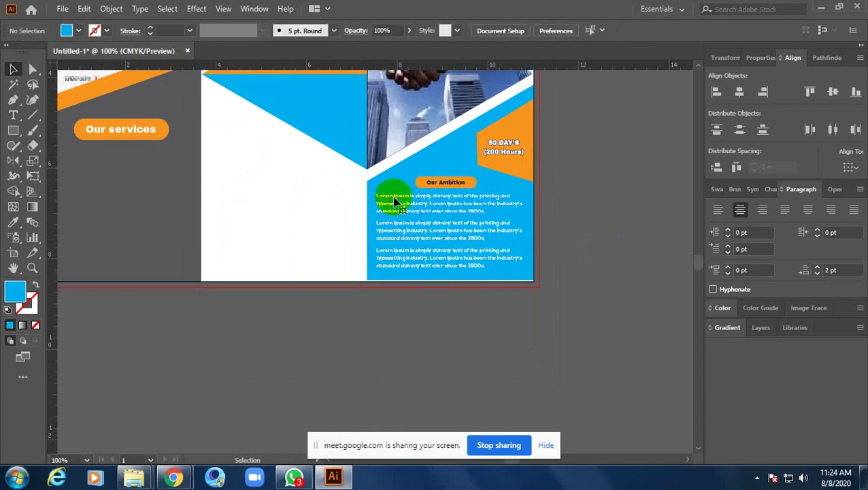
left_click(408, 220)
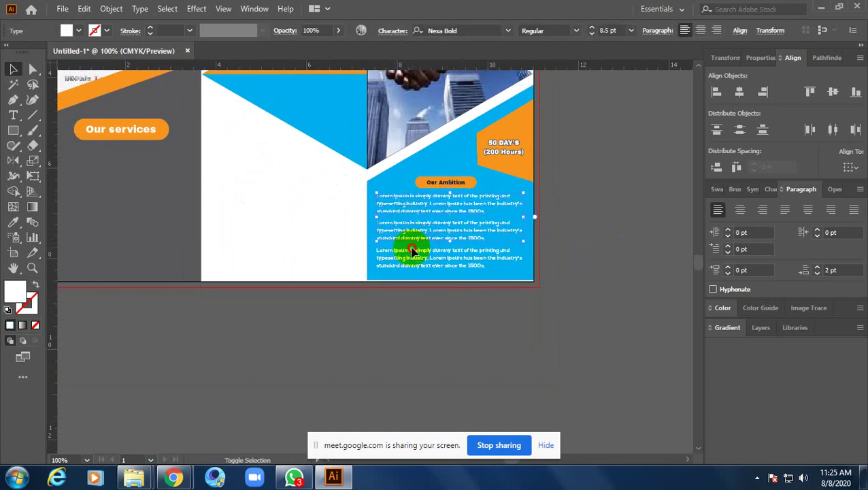
left_click_drag(413, 250, 528, 235)
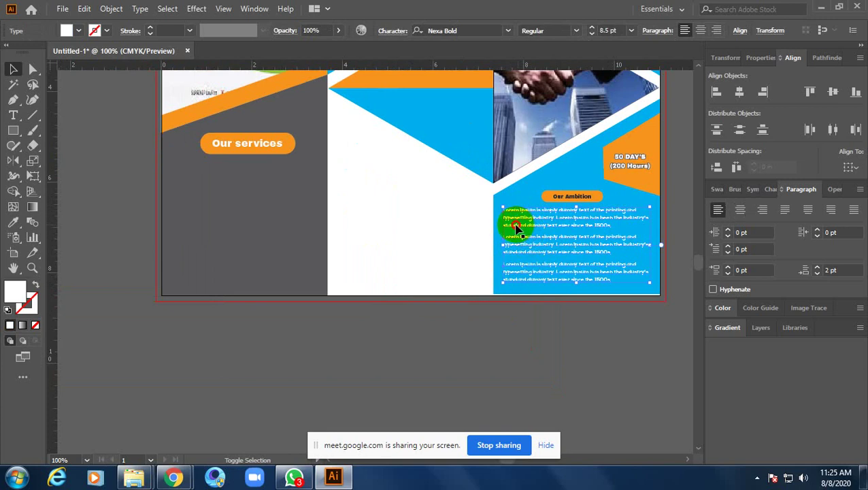
left_click(537, 251)
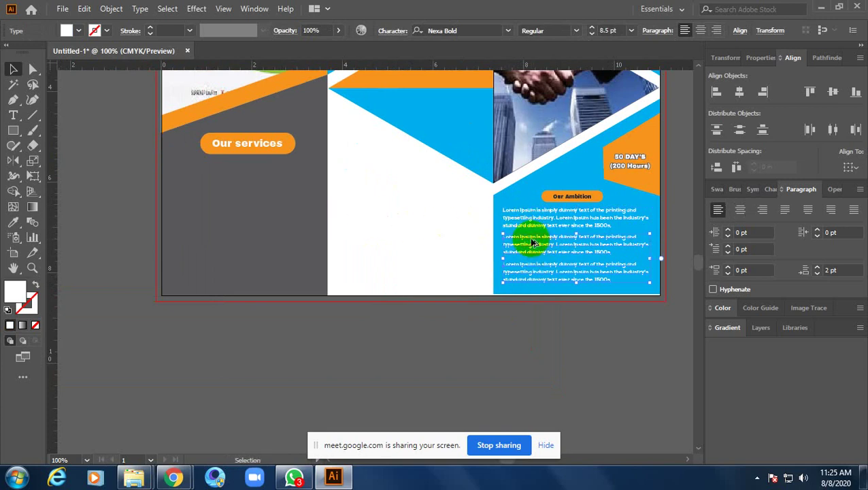
left_click_drag(534, 243, 201, 195)
- Zoom in and out to check the copied paragraphs and the Our Ambition panel
left_click(212, 186, "ctrl")
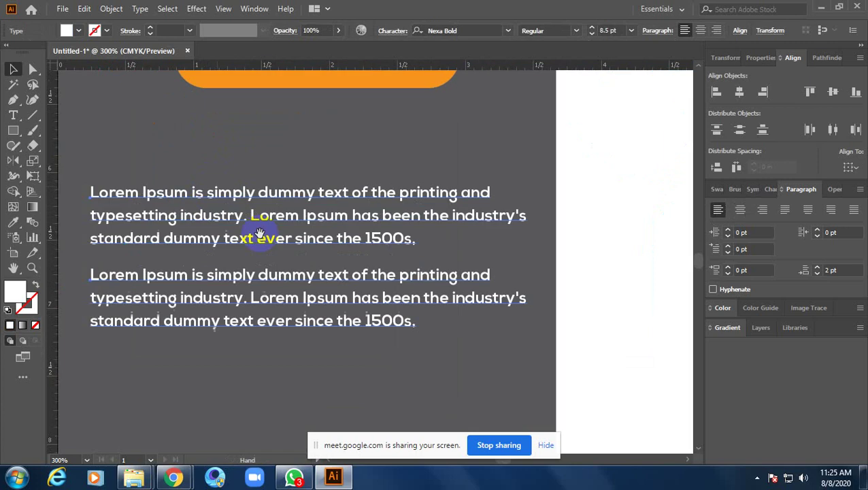
left_click(252, 290, "ctrl")
left_click(320, 217, "ctrl+alt")
left_click(319, 217, "ctrl+alt")
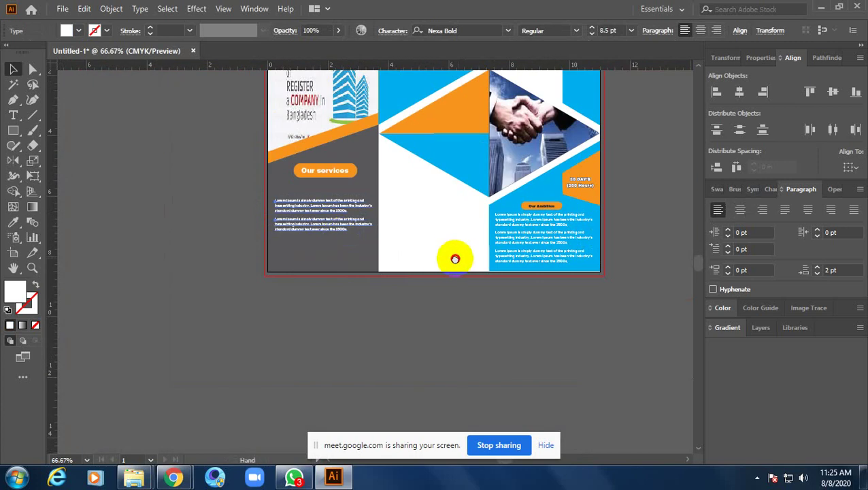
left_click(422, 270, "ctrl+alt")
left_click(422, 268, "ctrl")
left_click(423, 267, "ctrl")
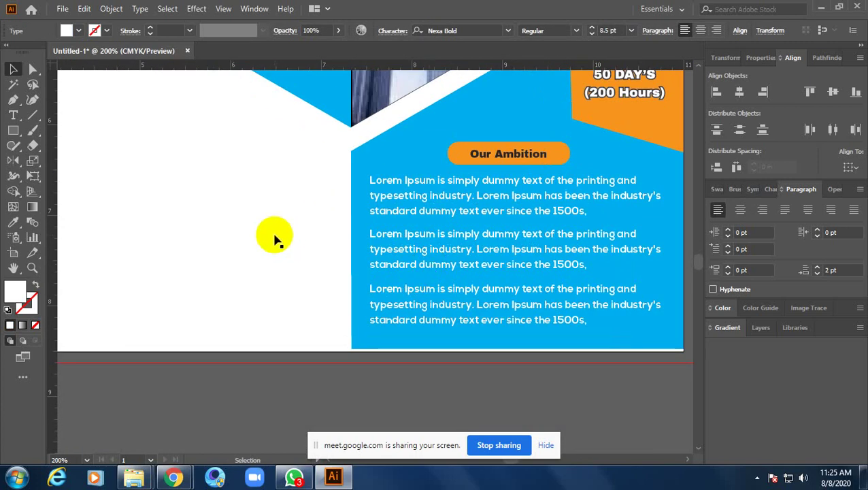
- Select the blue-panel paragraphs and bring the left panel back into view
left_click(183, 224, "ctrl+alt")
left_click(183, 224, "ctrl+alt")
left_click(184, 224, "ctrl+alt")
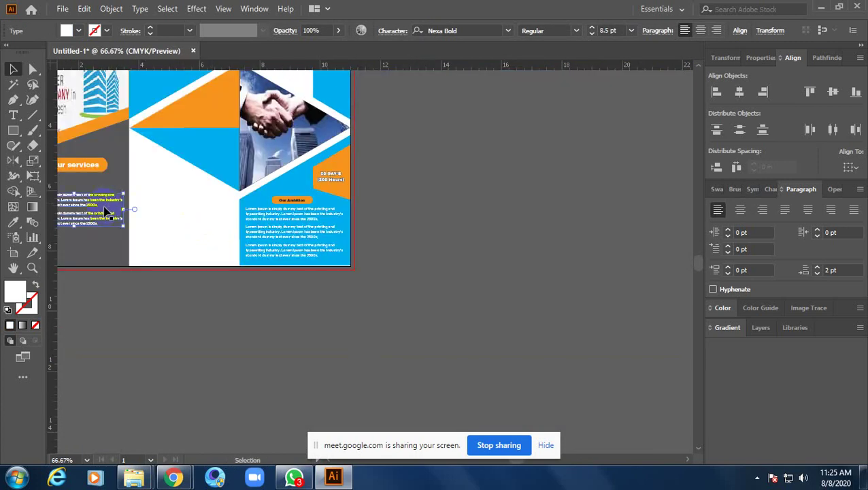
left_click(183, 225)
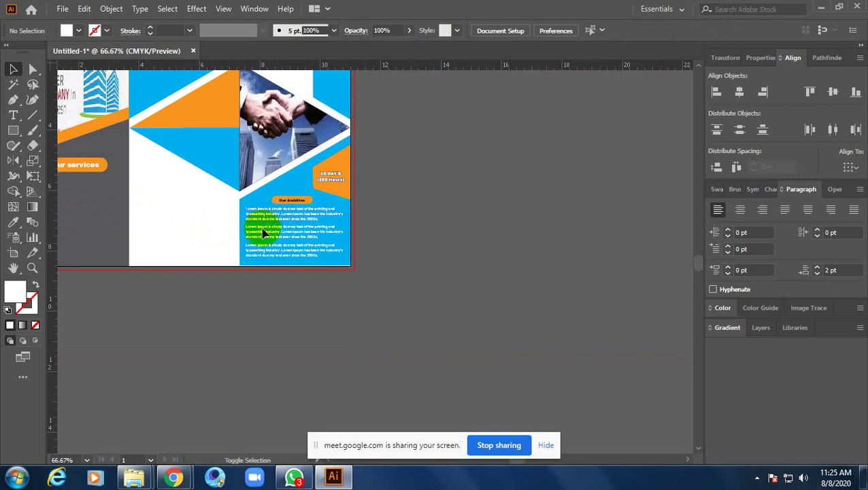
left_click(264, 230)
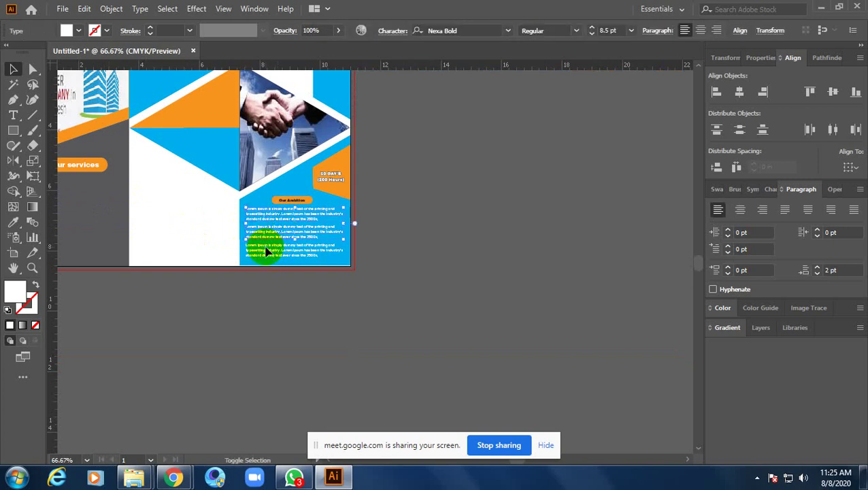
mouse_move(228, 242)
left_mouse_down()
mouse_move(379, 258)
mouse_move(176, 216)
left_mouse_up()
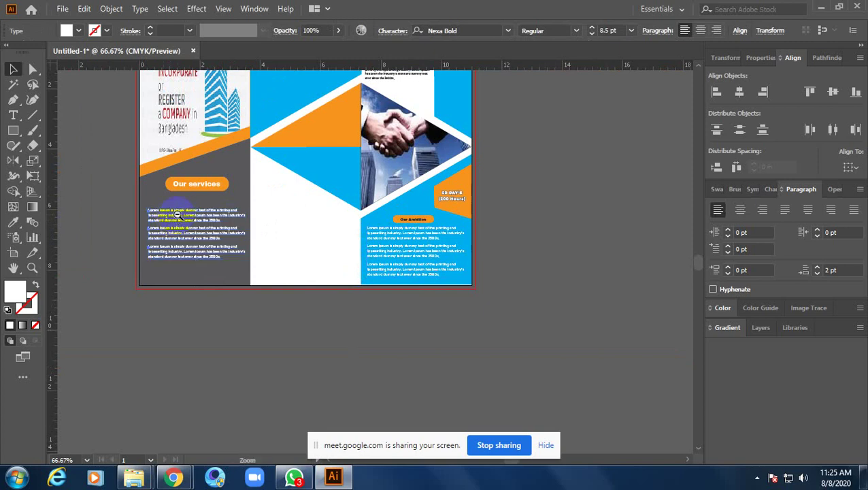
scroll(177, 215, "up", 2)
scroll(180, 165, "up", 1)
scroll(300, 246, "up", 1)
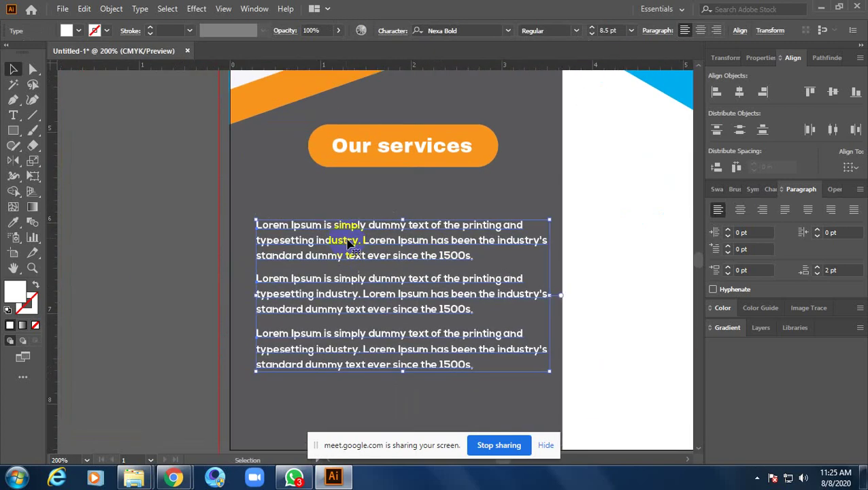
- Place the copied paragraphs below Our services, trying 7 pt Space After before returning to 2 pt
left_click_drag(348, 242, 344, 218)
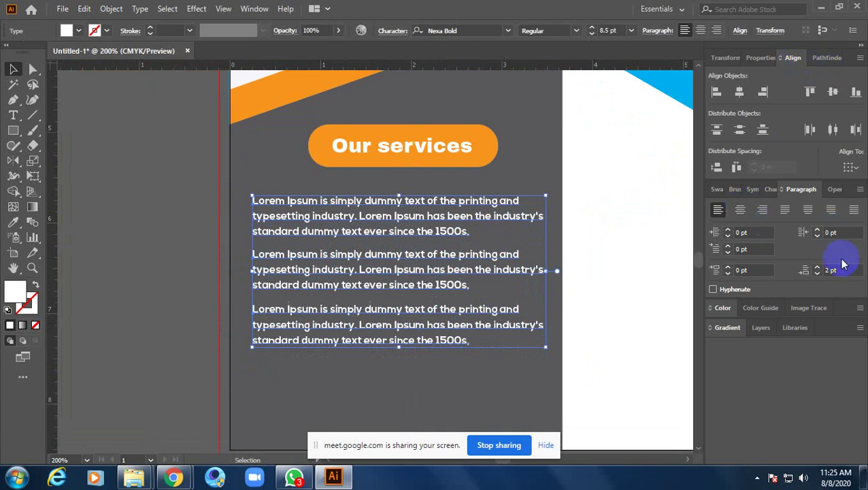
left_click(818, 268)
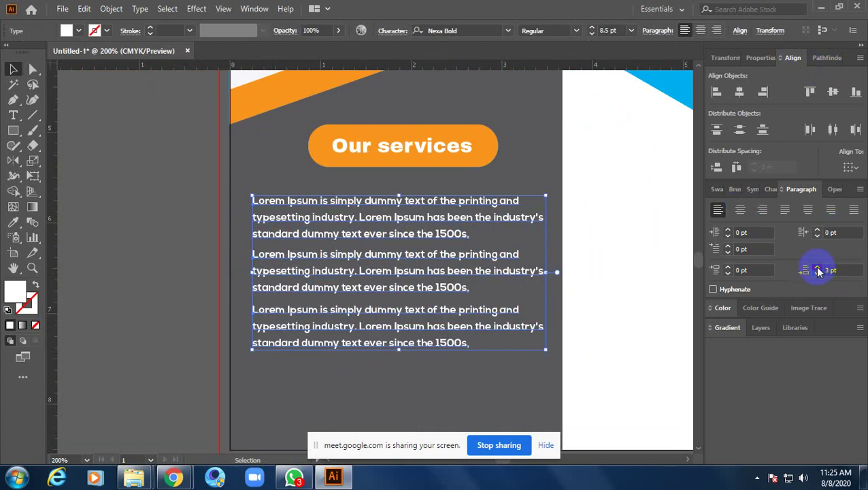
left_click(818, 268)
left_click(818, 268)
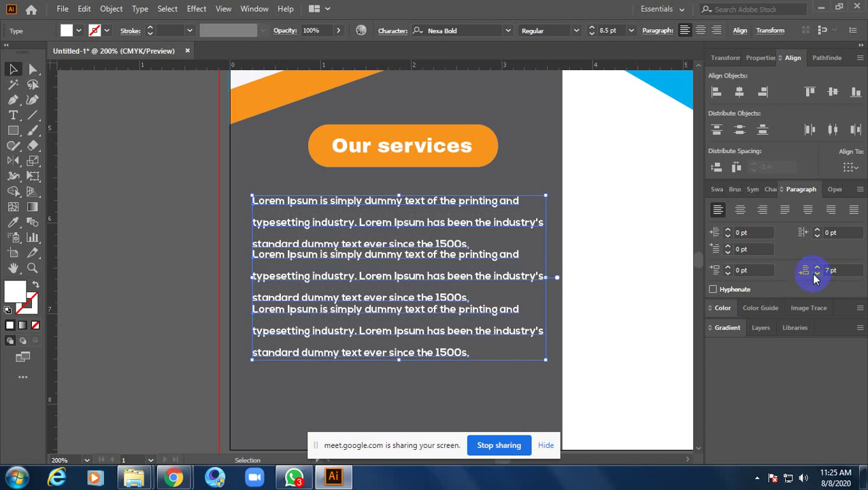
left_click(817, 273)
left_click(817, 273)
left_click(816, 273)
left_click(816, 272)
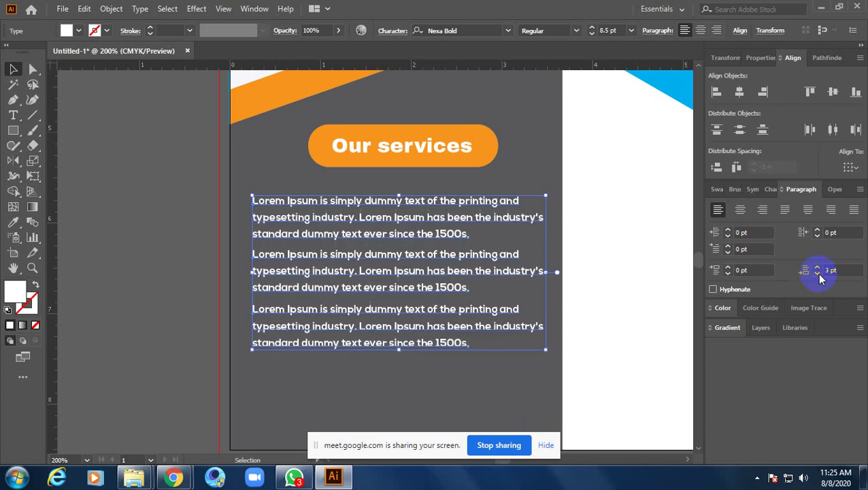
left_click(816, 272)
- Drag the three paragraphs apart so they spread down the grey panel with wider gaps
left_click_drag(476, 270, 459, 236)
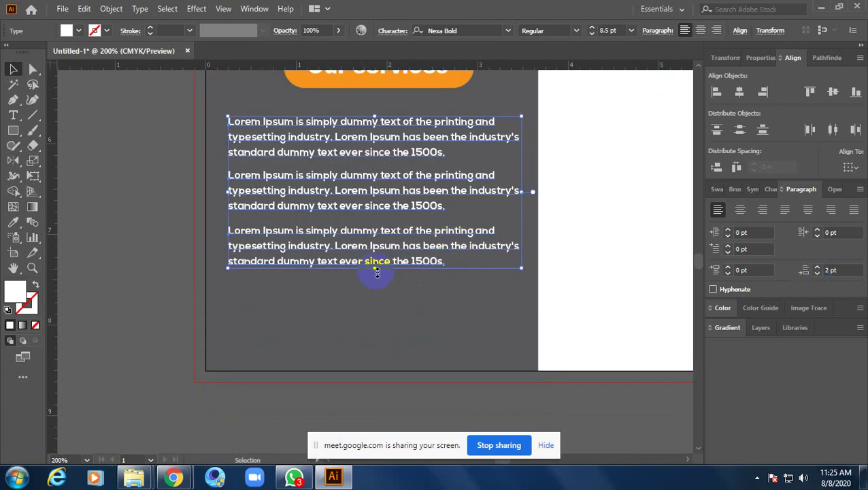
left_click(143, 334)
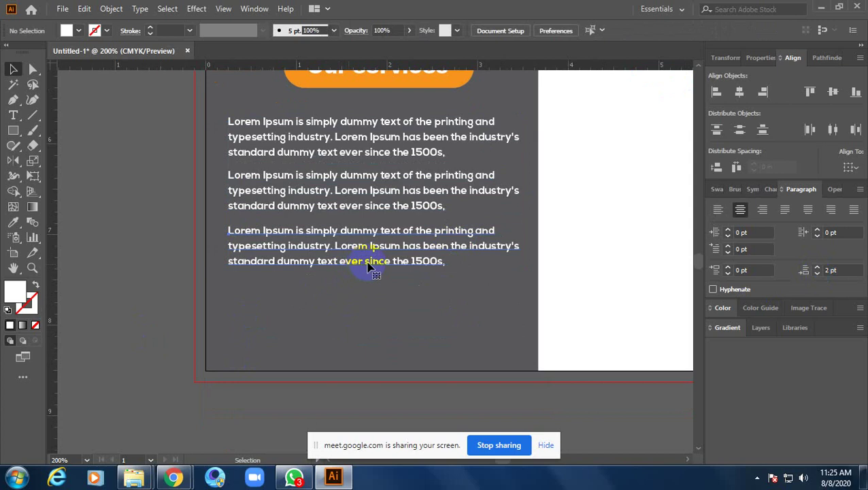
left_click(369, 267)
left_click_drag(392, 264, 393, 333)
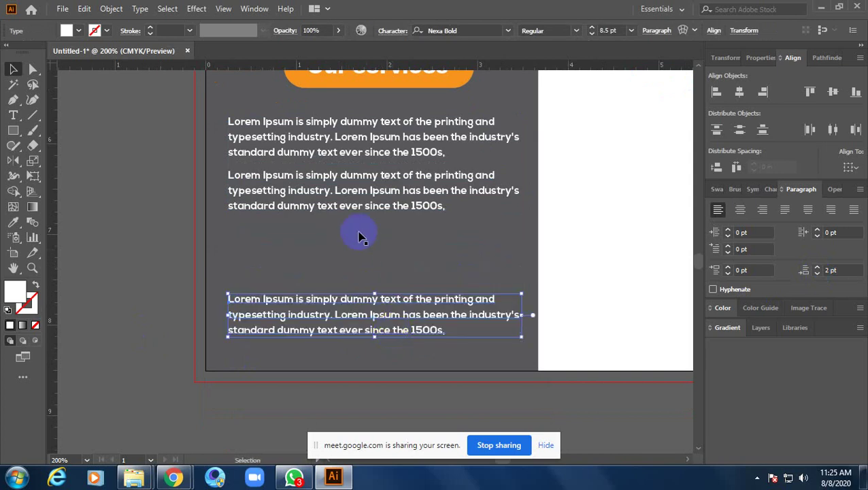
mouse_move(351, 209)
left_mouse_down()
mouse_move(355, 253)
mouse_move(364, 246)
left_mouse_up()
left_click_drag(354, 161, 371, 171)
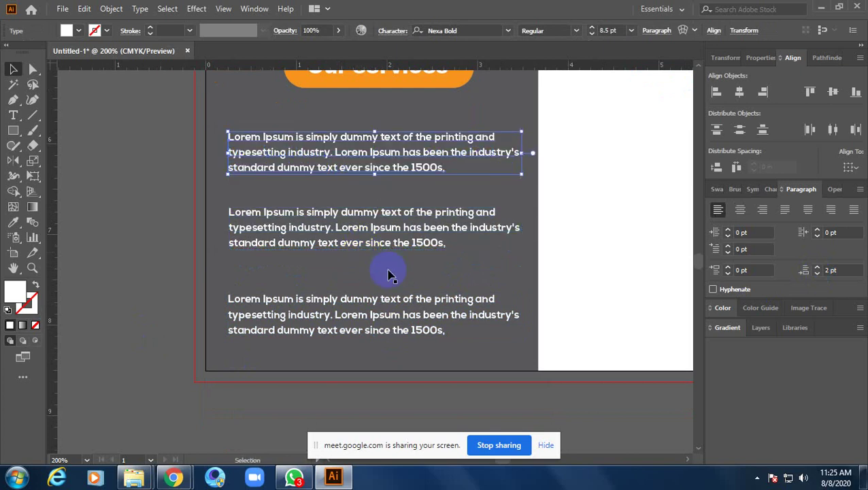
left_click_drag(381, 303, 380, 295)
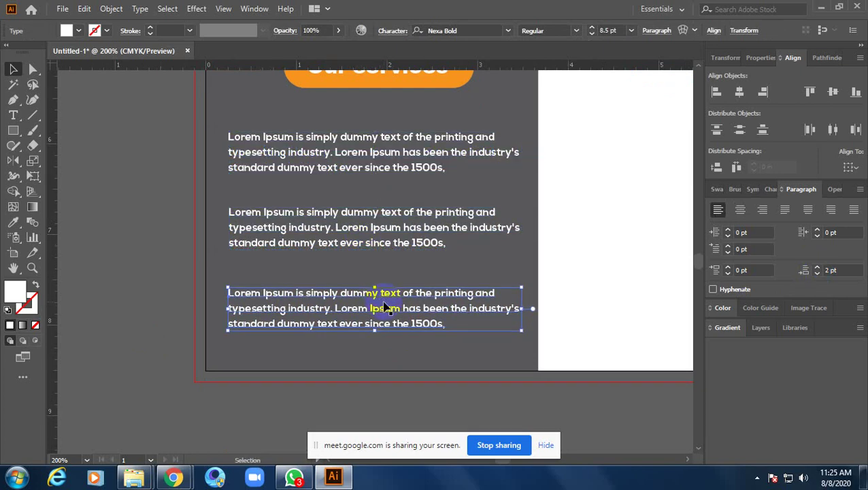
left_click_drag(393, 189, 377, 275)
scroll(387, 248, "down", 1)
- Nudge the Our services heading and pill down, and move the first two paragraphs up beneath it
scroll(381, 217, "down", 1)
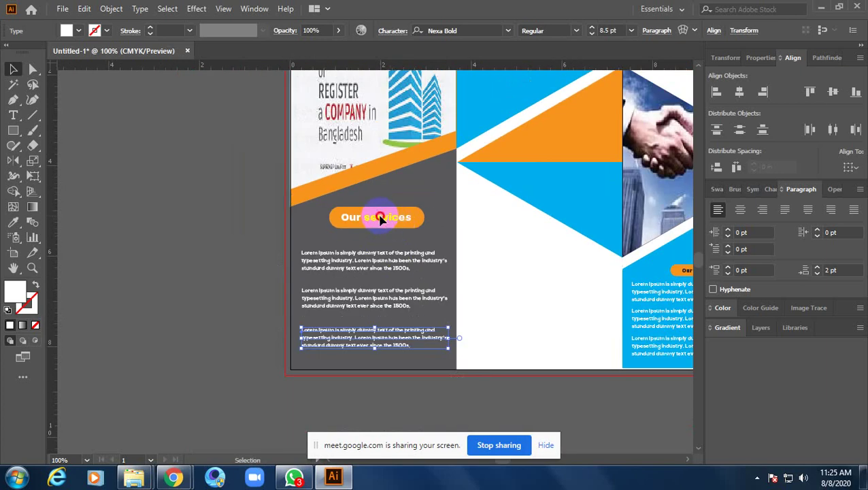
left_click(388, 218)
left_click(335, 204, "shift")
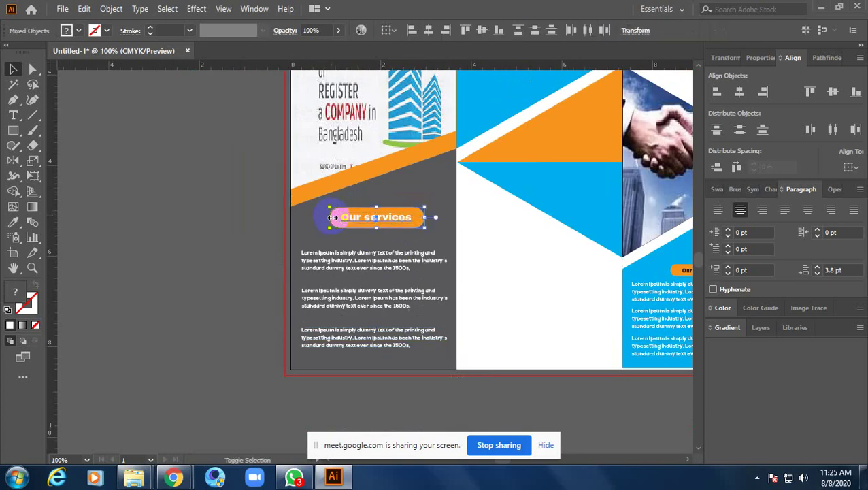
key("Down")
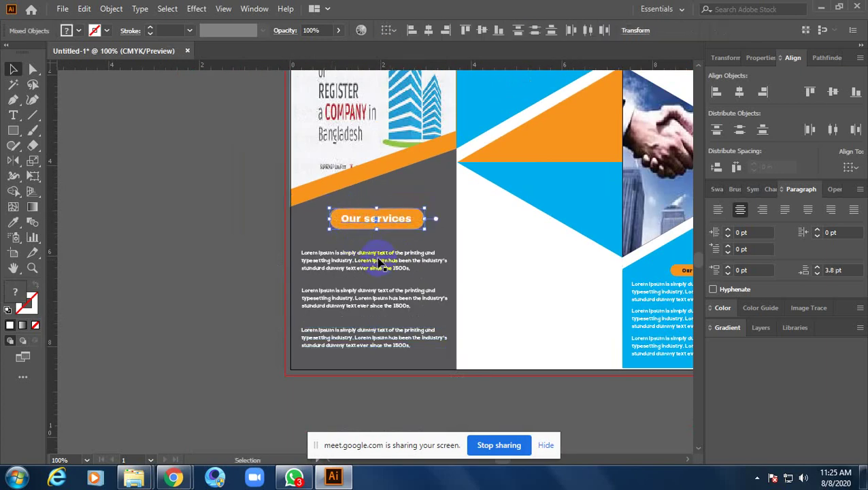
left_click(379, 262)
left_click(378, 261, "ctrl+space")
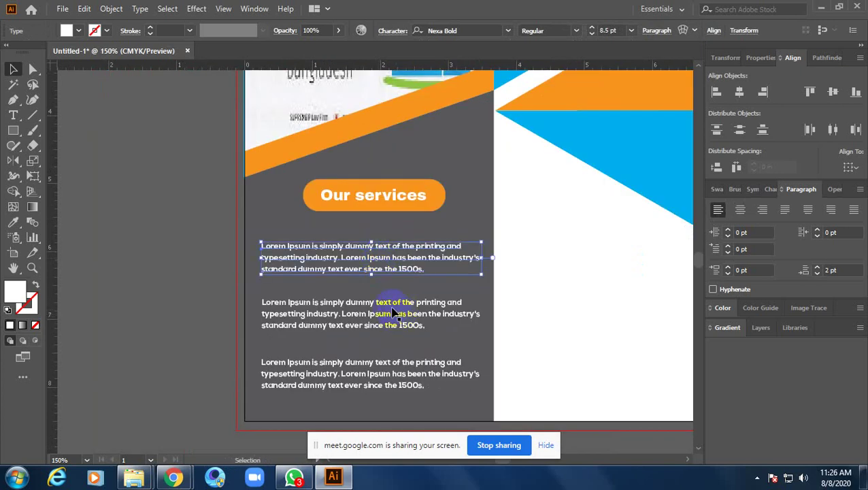
left_click_drag(360, 252, 358, 236)
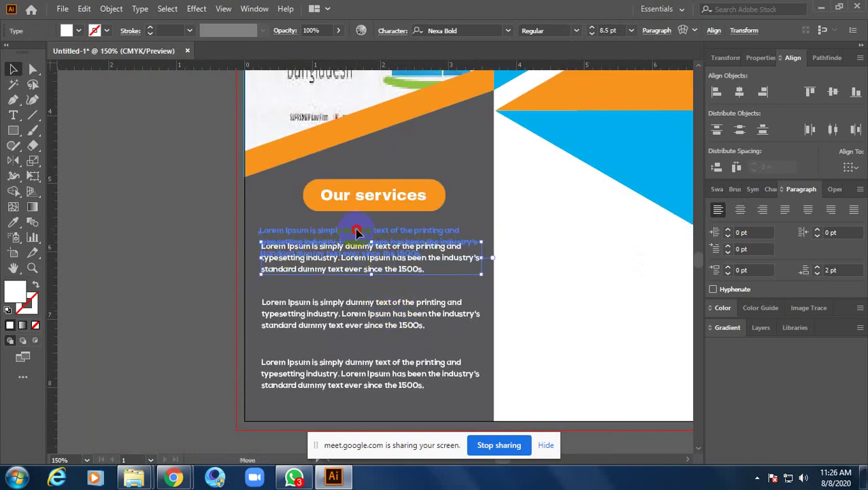
left_click_drag(364, 314, 354, 270)
- Adjust the second paragraph and Alt-drag a copy of the lower paragraph above it
scroll(319, 253, "up", 2)
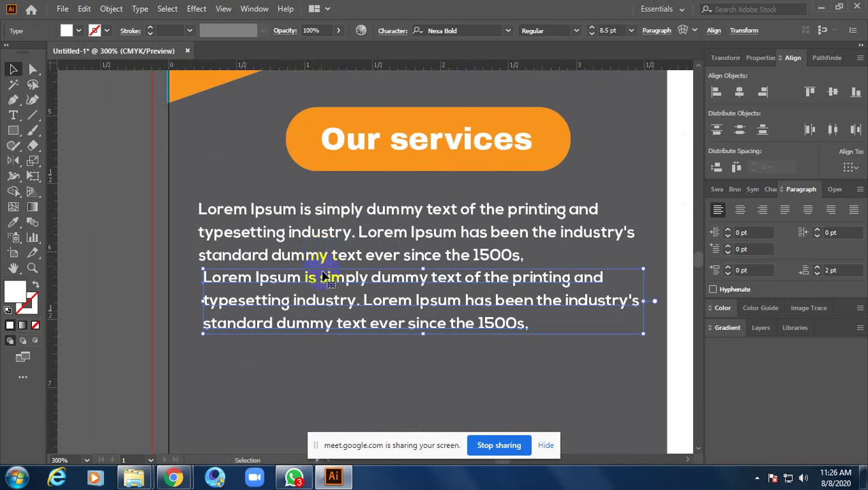
key("Down")
key("Left")
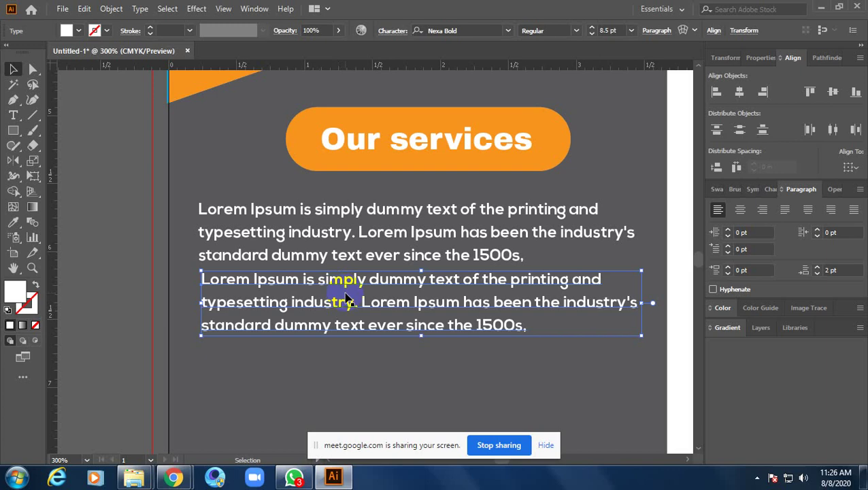
key("Down")
key("Down")
key("Down")
key("Down")
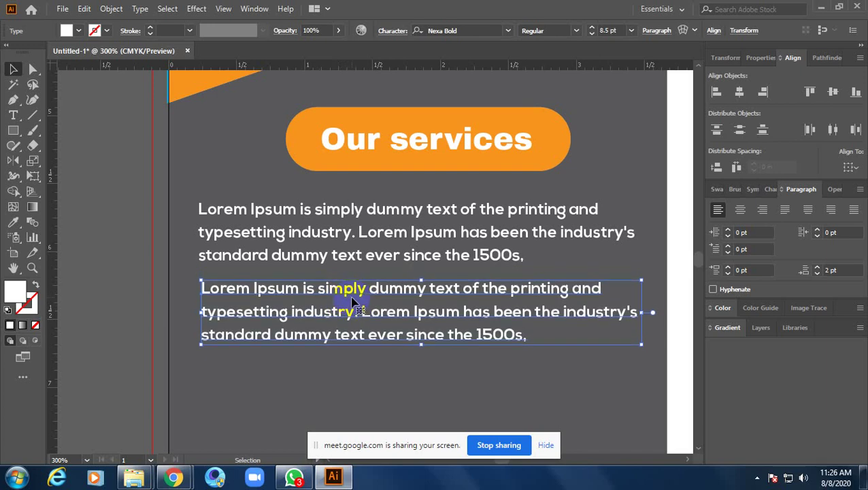
scroll(409, 185, "down", 5)
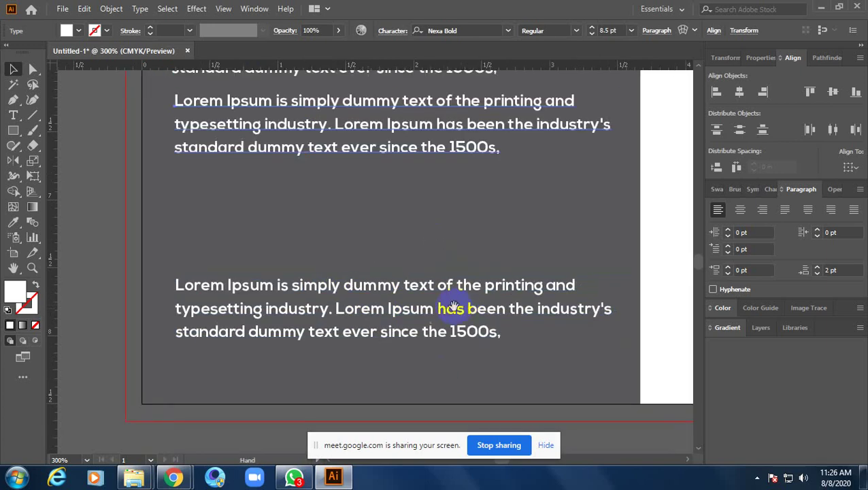
left_click(408, 293)
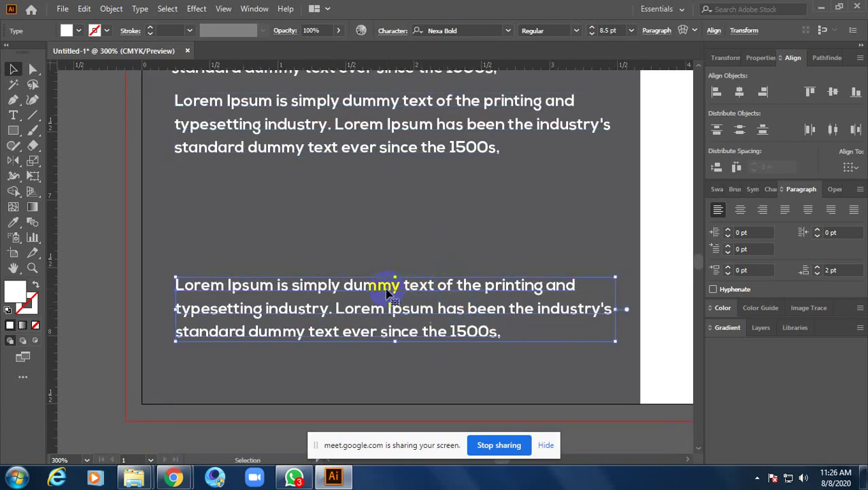
left_click_drag(377, 239, 384, 181)
key("Right")
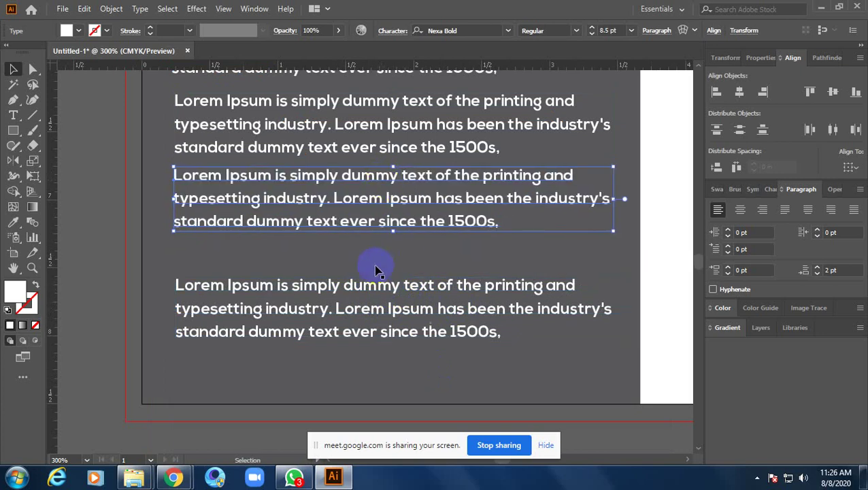
left_click(374, 289)
key("Up")
- Nudge the middle, upper, second and third paragraphs down to even out the gaps
left_click(394, 220)
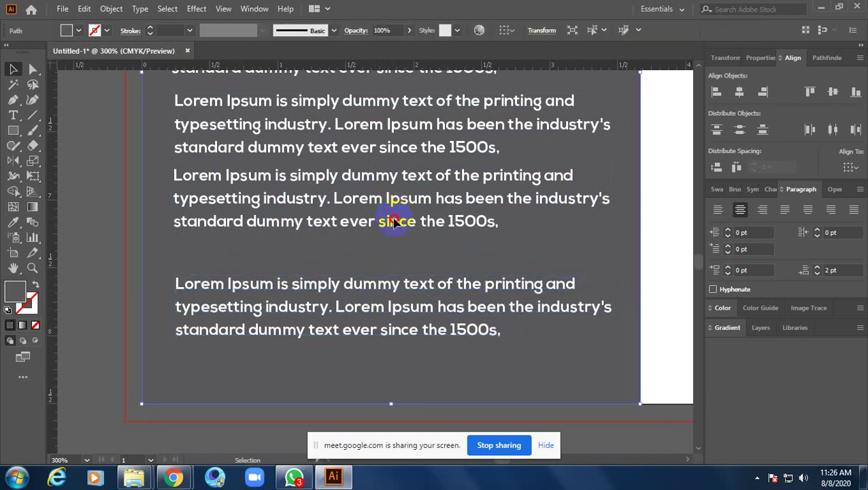
left_click(394, 221)
key("Down")
key("Down")
key("Down")
key("Down")
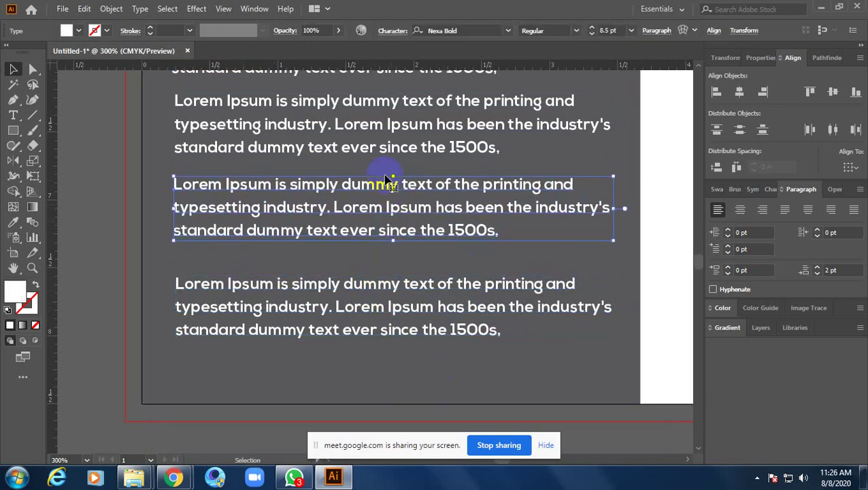
key("Down")
key("Down")
key("Down")
left_click(378, 148)
key("Down")
key("Down")
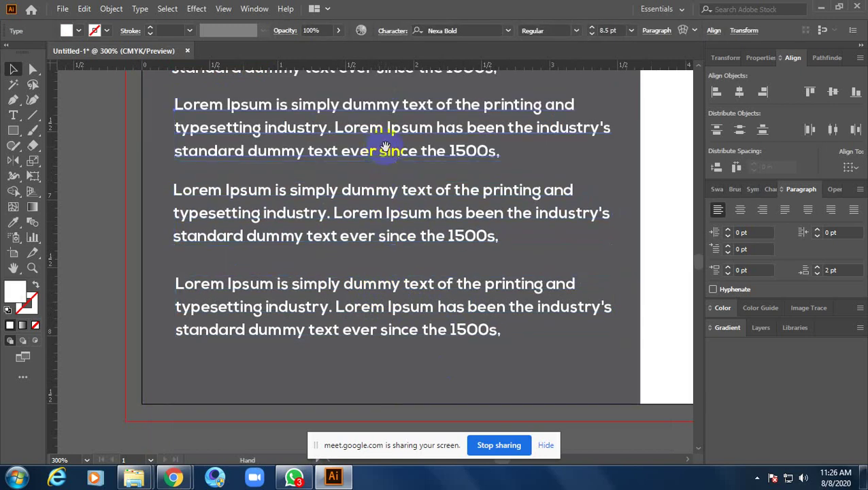
scroll(388, 204, "up", 4)
left_click(390, 332)
key("Down")
key("Down")
key("Down")
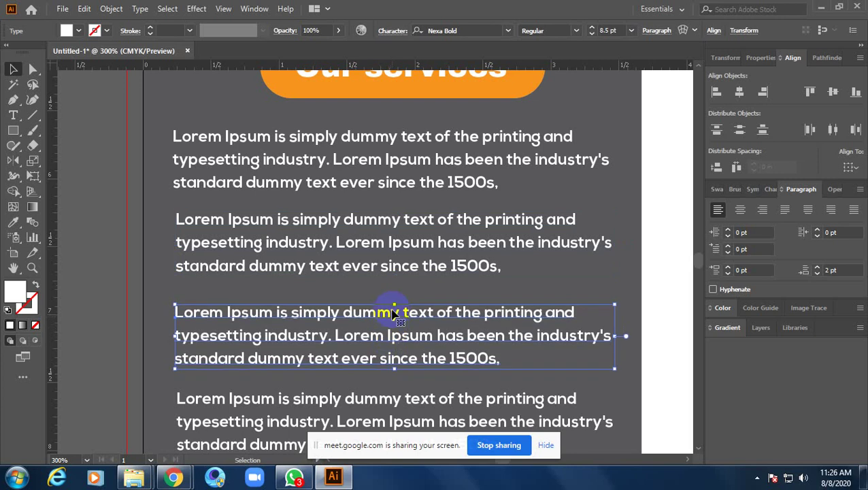
left_click(384, 255)
key("Down")
key("Down")
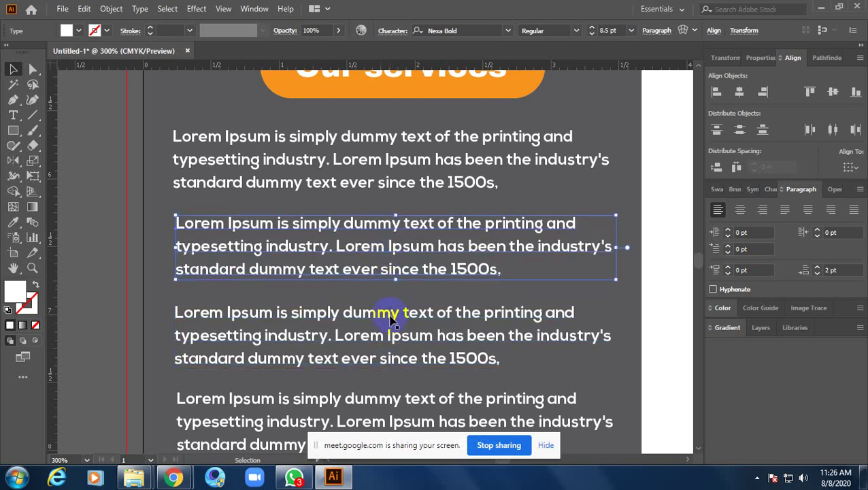
key("Down")
left_click(368, 321)
left_click(110, 205)
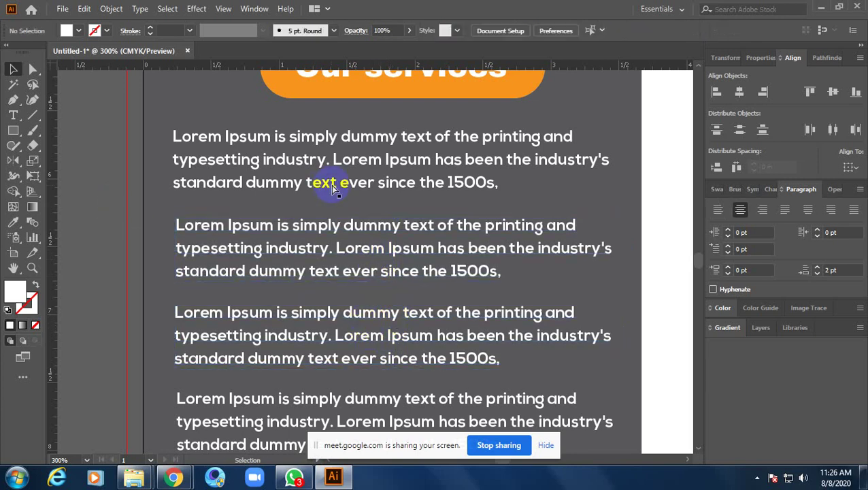
- Lower the bottom paragraph, raise the third to even the gaps, and show the whole brochure
key("ctrl+minus")
key("ctrl+minus")
key("ctrl+minus")
left_click_drag(346, 280, 318, 300)
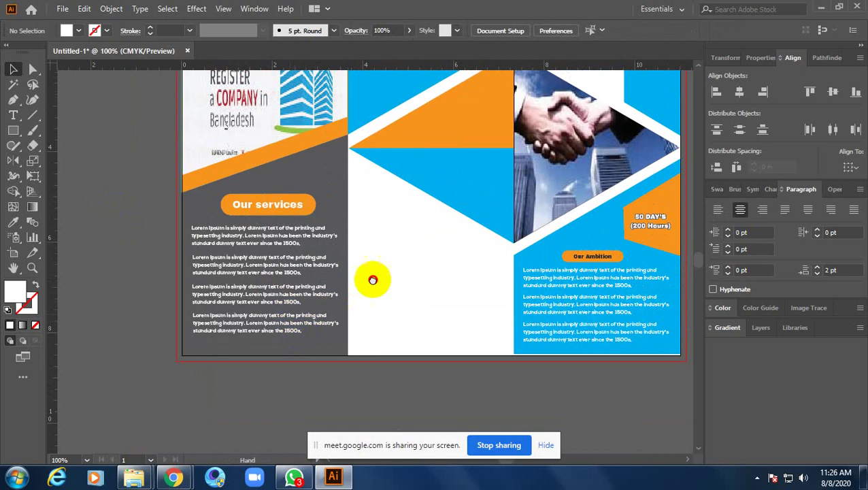
left_click_drag(372, 276, 456, 239)
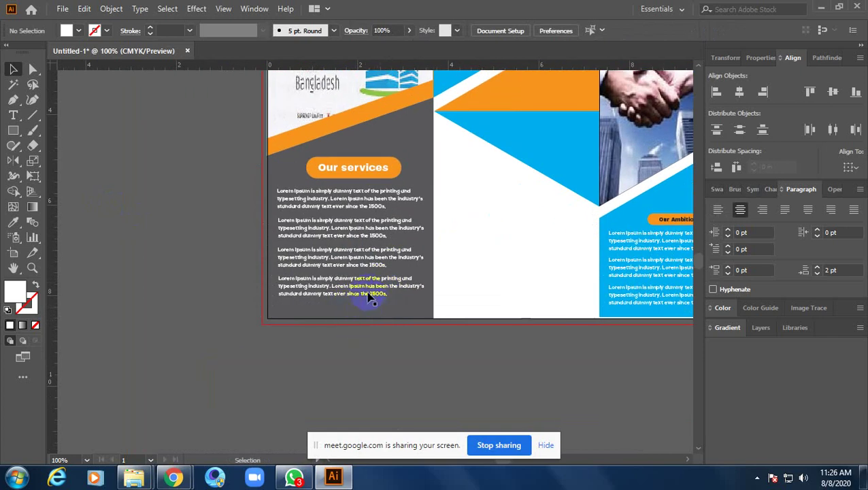
left_click(355, 294)
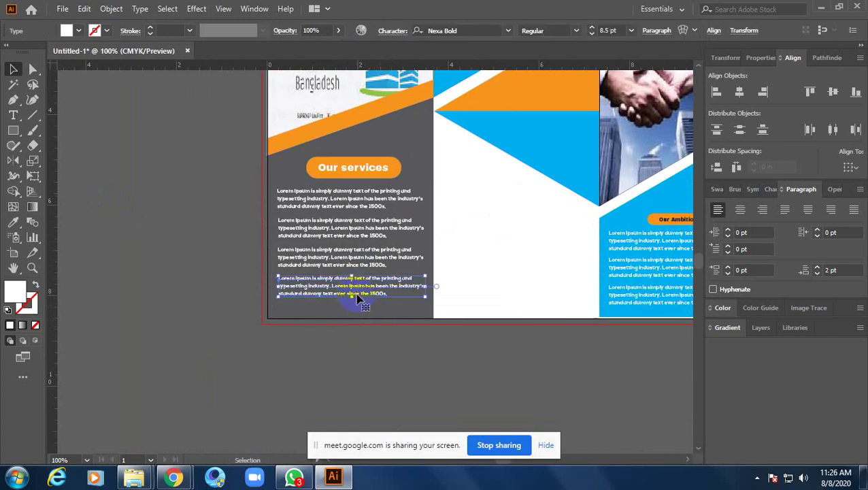
key("Down")
key("Down")
key("Down")
key("Down")
key("Down")
key("Down")
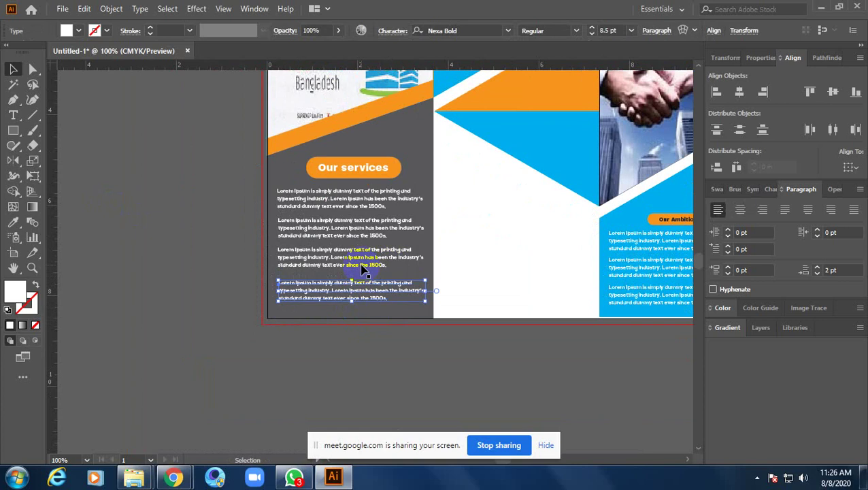
left_click(362, 269)
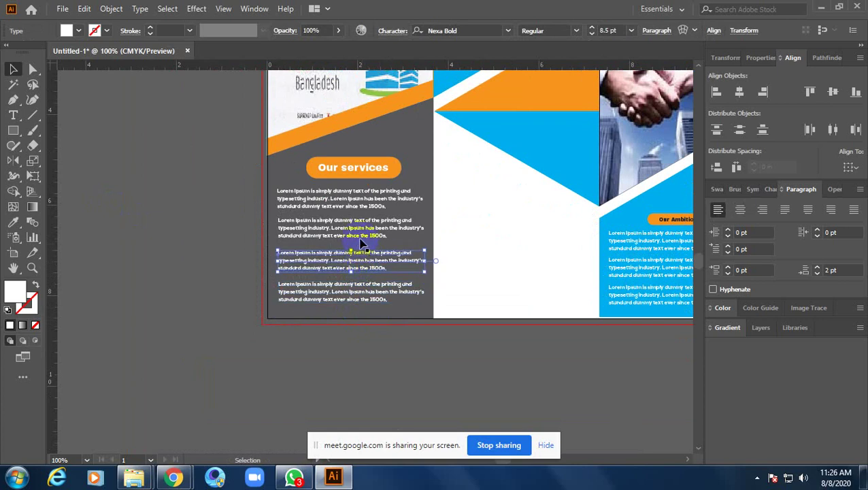
left_click_drag(361, 269, 361, 204)
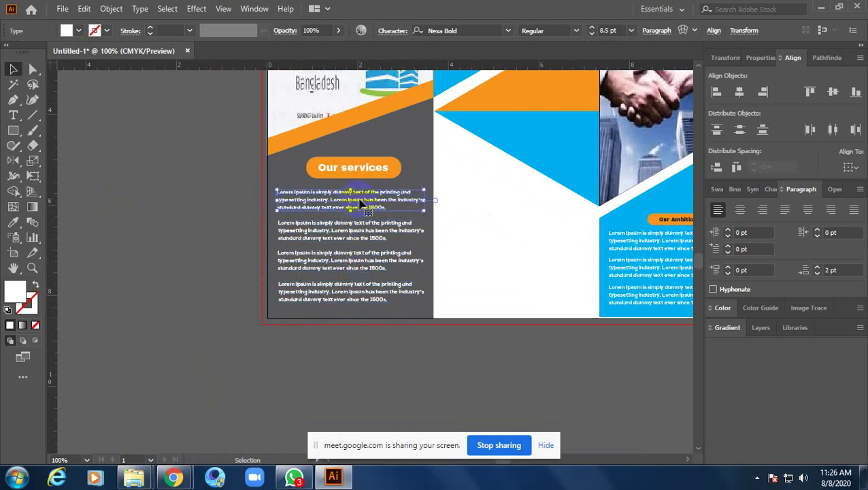
left_click(415, 342)
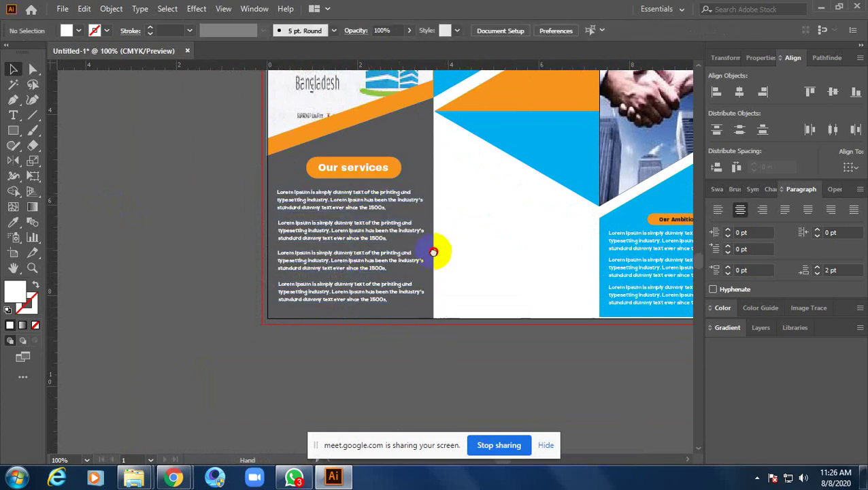
mouse_move(434, 248)
left_mouse_down()
mouse_move(400, 247)
mouse_move(304, 325)
mouse_move(410, 219)
mouse_move(372, 294)
left_mouse_up()
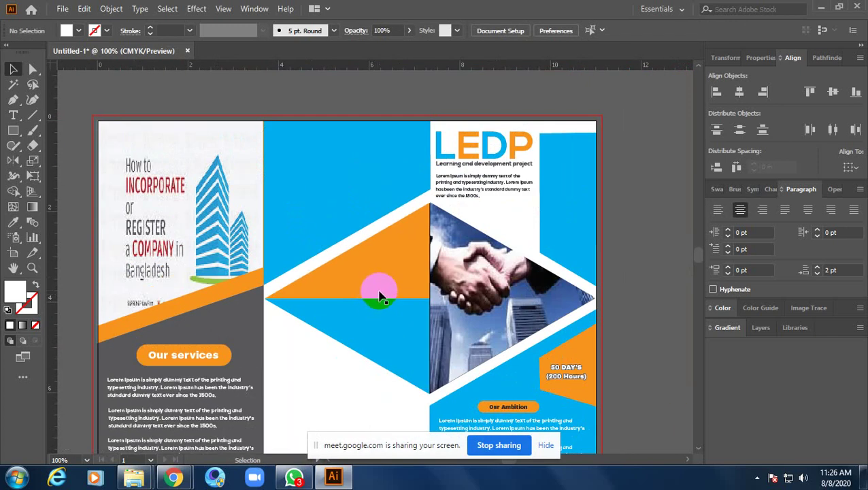
- Alt-drag a copy of the orange Our services pill with its text to the top of the middle blue panel
left_click(178, 304)
left_click_drag(176, 314, 265, 251)
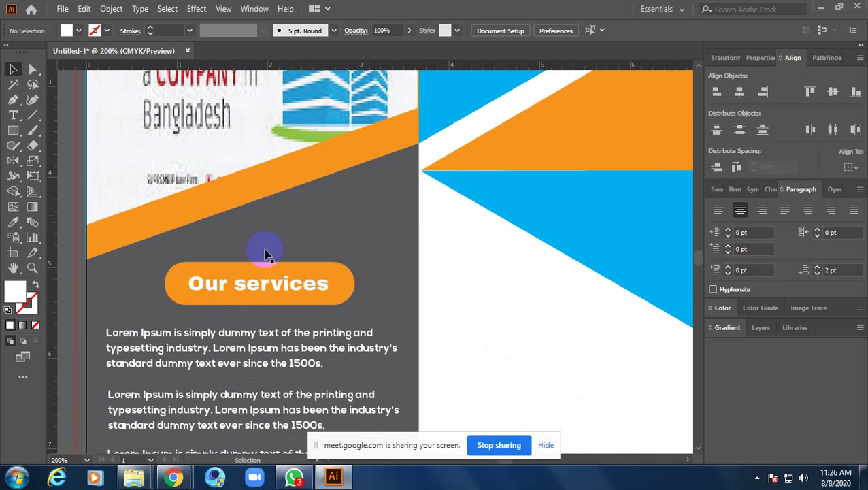
left_click(219, 273)
left_click(208, 270, "shift")
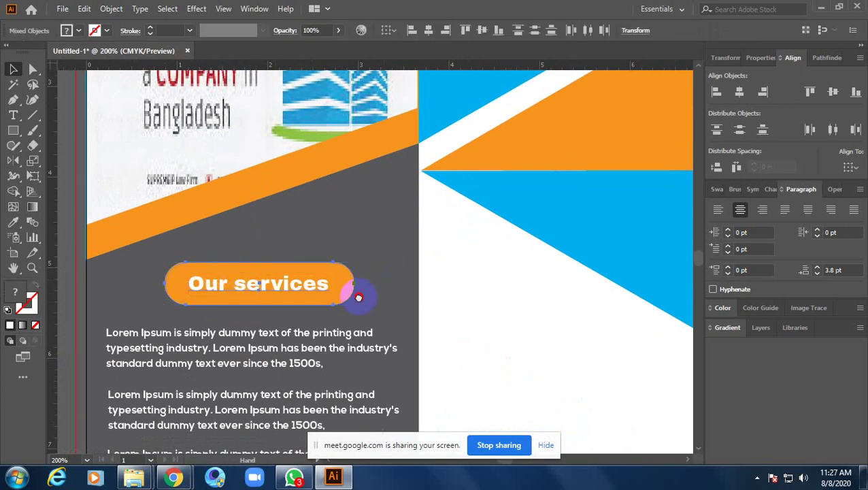
left_click_drag(354, 293, 289, 364)
mouse_move(233, 355)
left_mouse_down()
mouse_move(480, 121)
mouse_move(503, 132)
left_mouse_up()
scroll(403, 315, "up", 3)
scroll(402, 316, "right", 2)
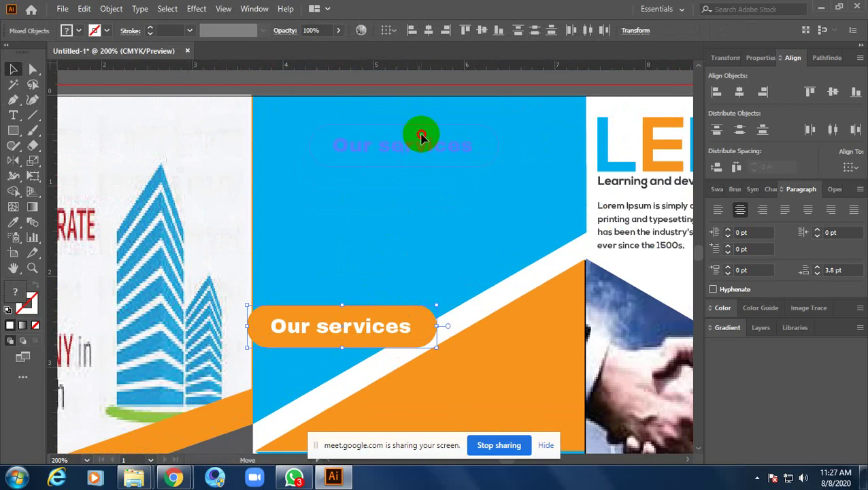
left_click_drag(406, 158, 421, 139)
scroll(422, 139, "up", 2)
scroll(408, 145, "up", 3)
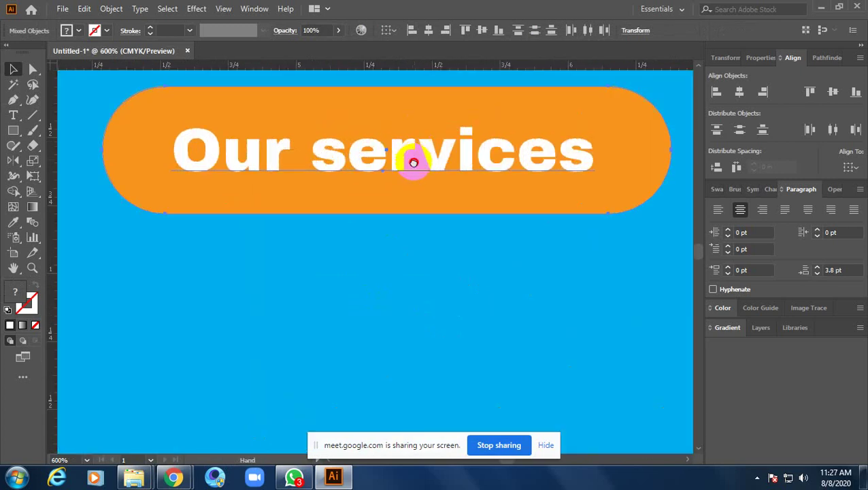
- Edit the copied label and delete 'ervices' from 'Our services'
double_click(366, 204)
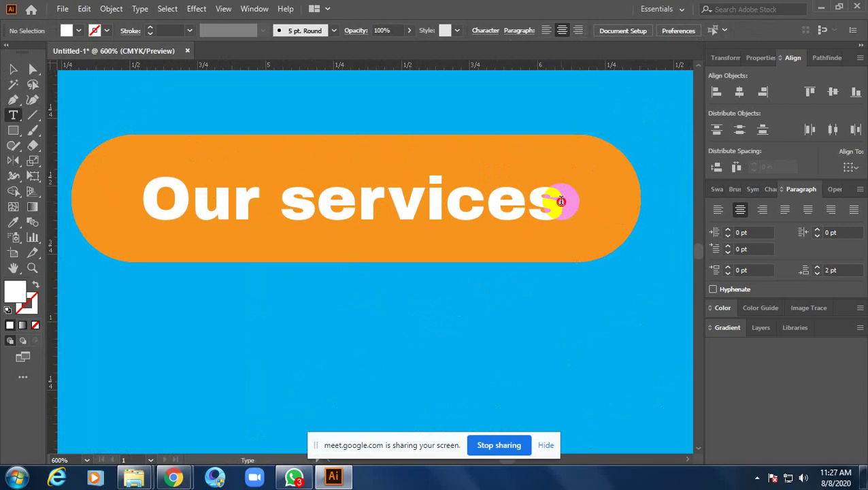
left_click(501, 202)
left_click_drag(501, 202, 331, 204)
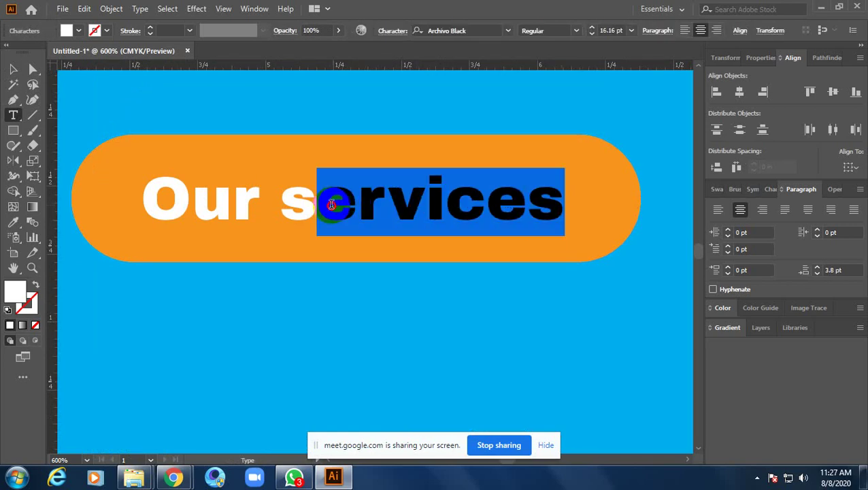
key("BackSpace")
- Type 'uccess story', fixing typos, so the label reads 'Our success story'
type("i")
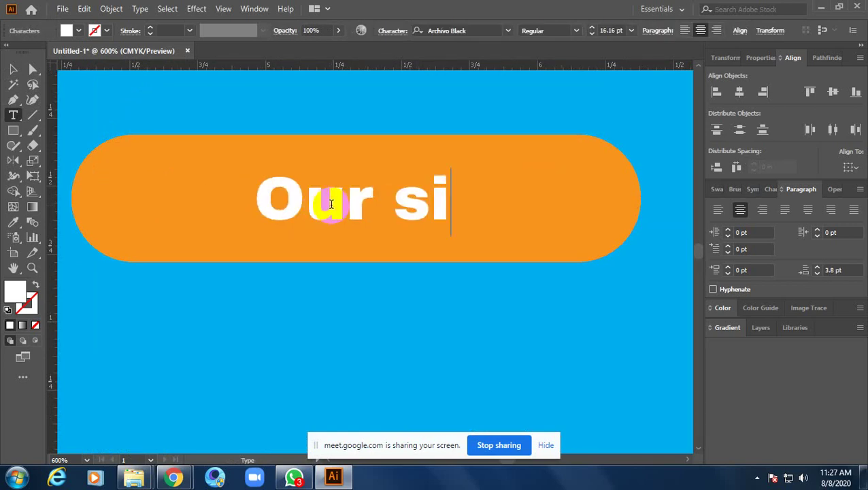
key("BackSpace")
key("BackSpace")
type("u")
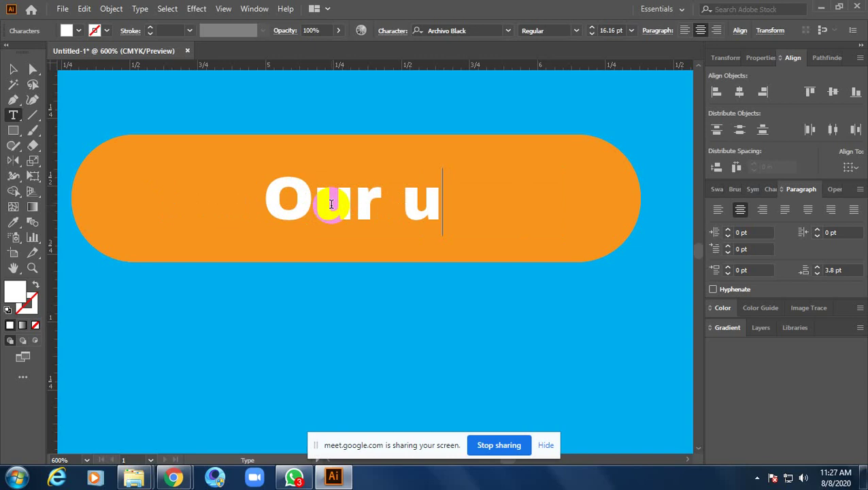
key("BackSpace")
type("suc")
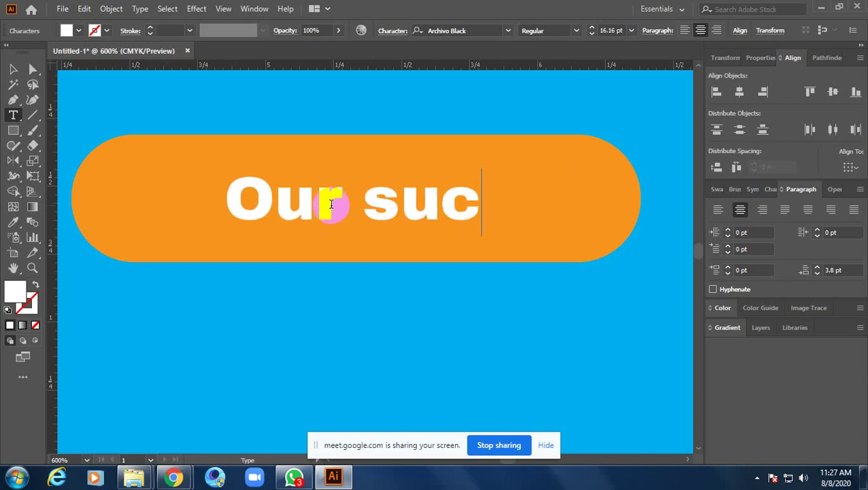
type("cess ")
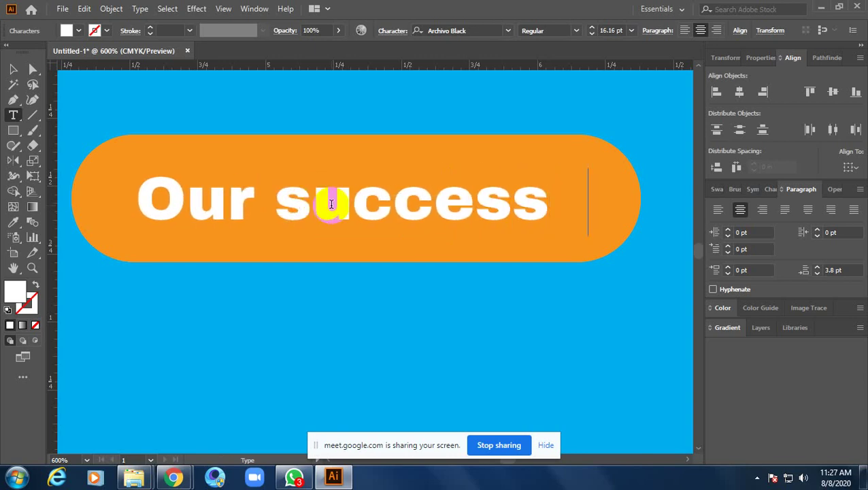
type("sto")
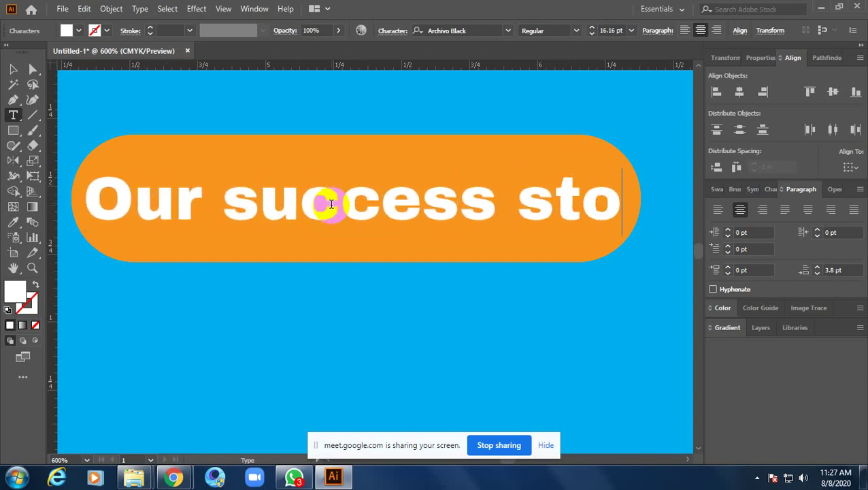
type("t")
type("i")
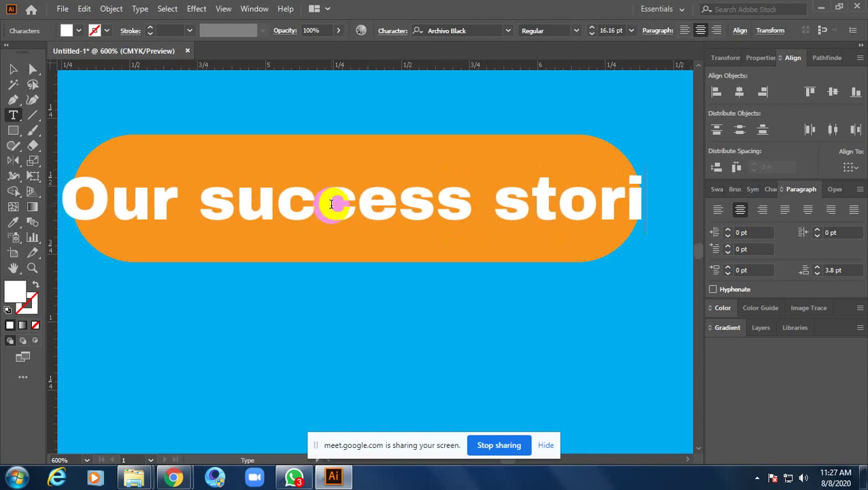
key("BackSpace")
type("u")
key("BackSpace")
type("i")
key("BackSpace")
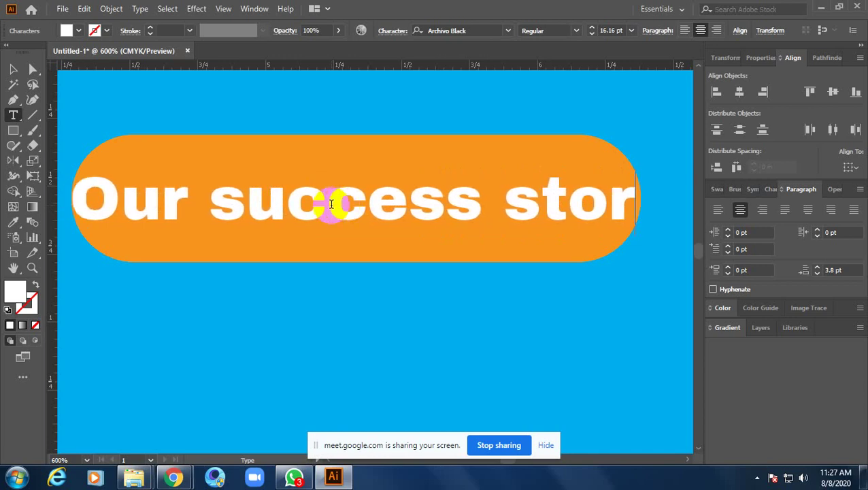
type("y")
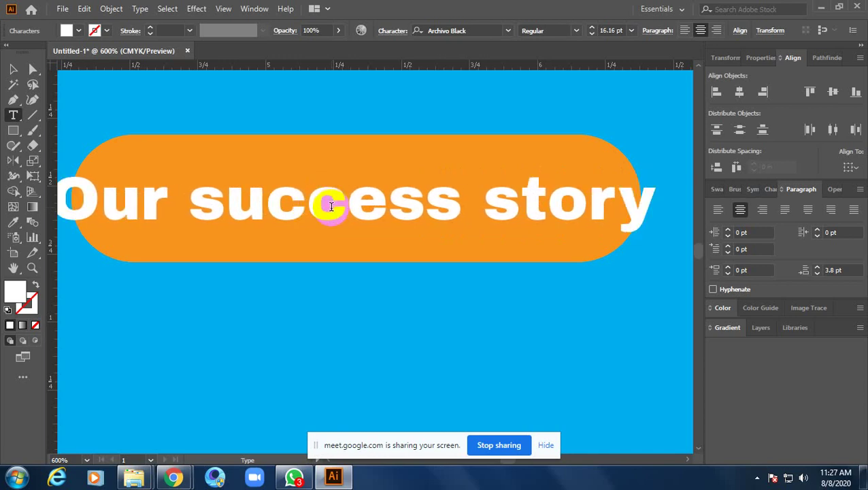
left_click(13, 69)
- Widen the orange rounded pill so the full 'Our success story' label fits inside it
scroll(330, 152, "down", 1)
scroll(331, 152, "down", 1)
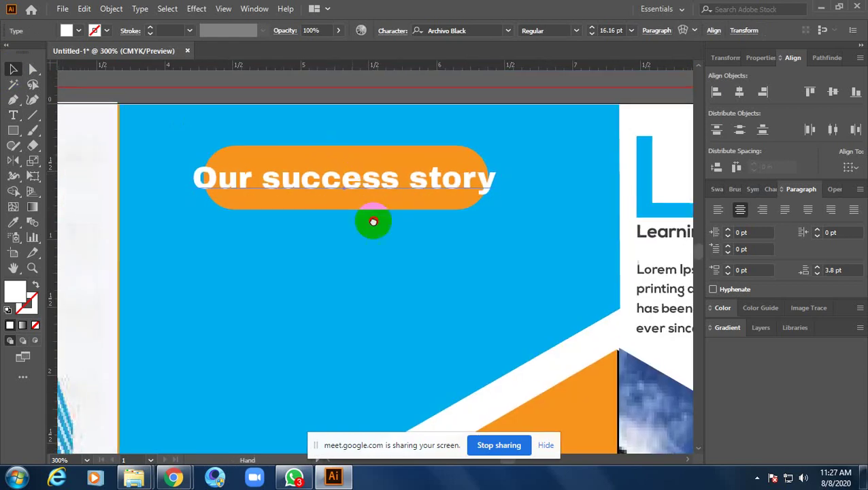
scroll(368, 222, "up", 1)
left_click(425, 263)
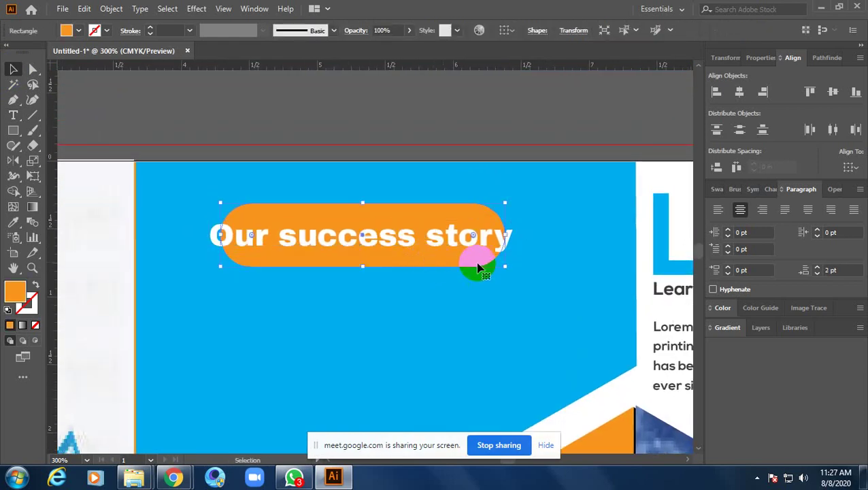
left_click_drag(503, 265, 529, 273)
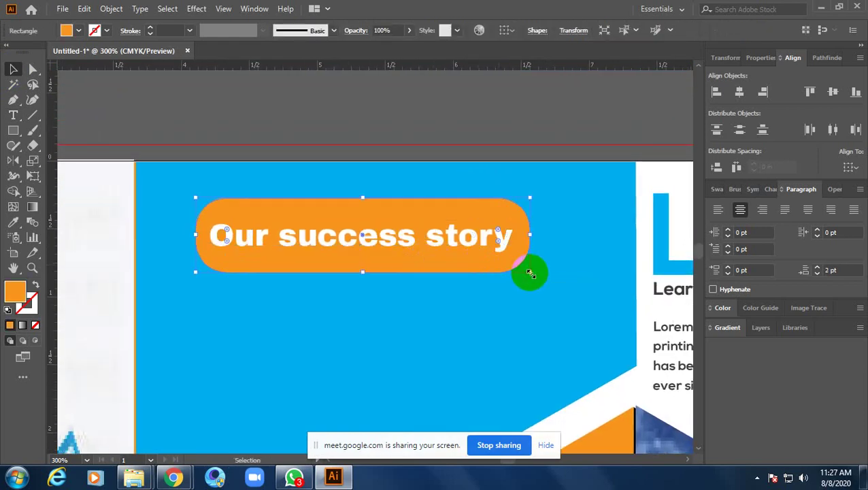
left_click(457, 134)
scroll(469, 135, "down", 2)
scroll(422, 200, "right", 1)
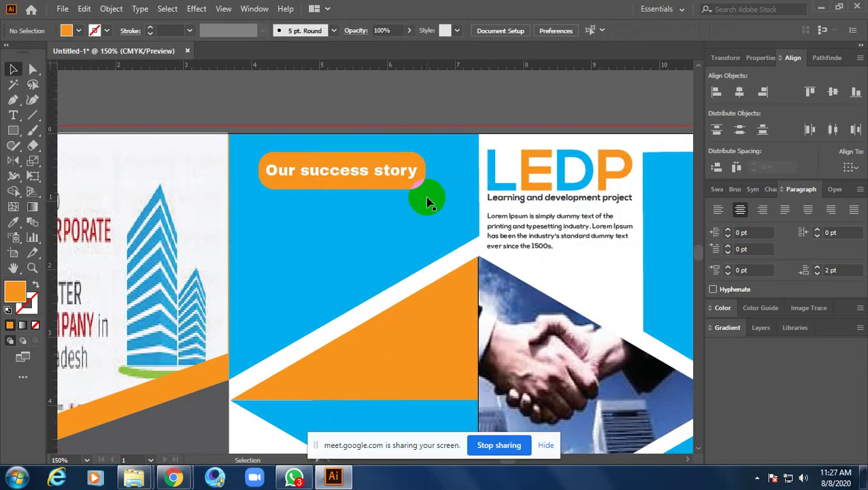
left_click_drag(432, 327, 420, 280)
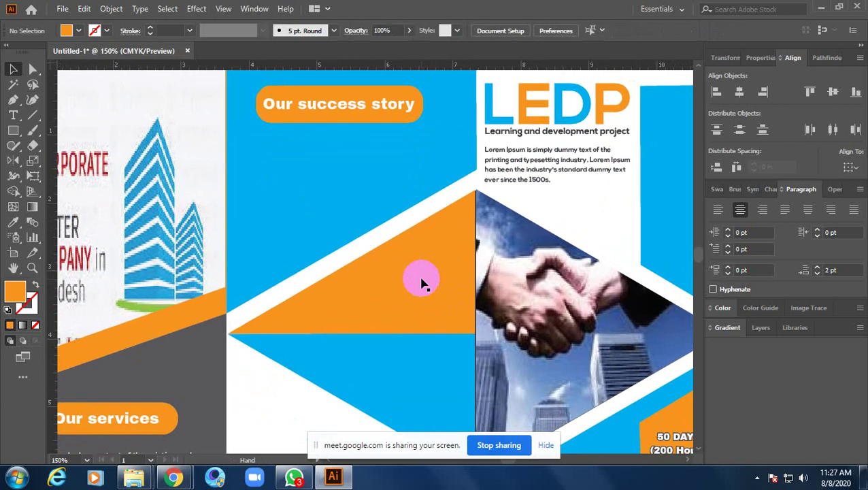
mouse_move(173, 476)
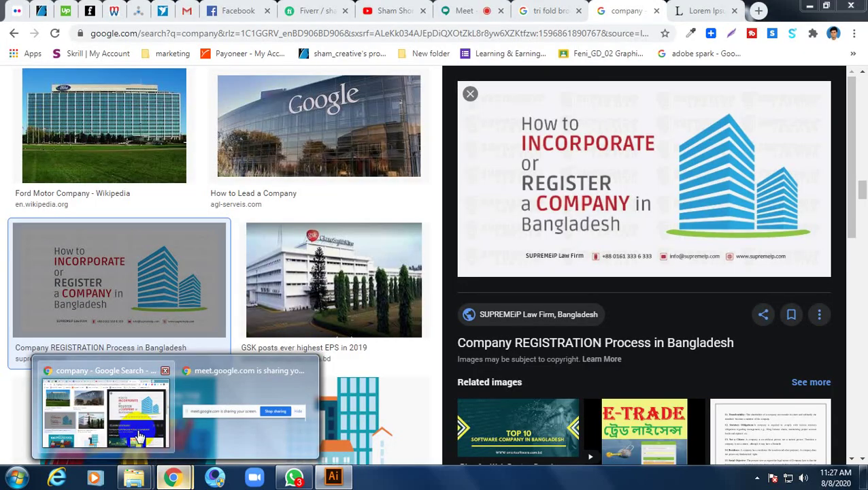
- In Chrome's Google Images, close the enlarged preview and briefly check one result's source site
left_click(134, 428)
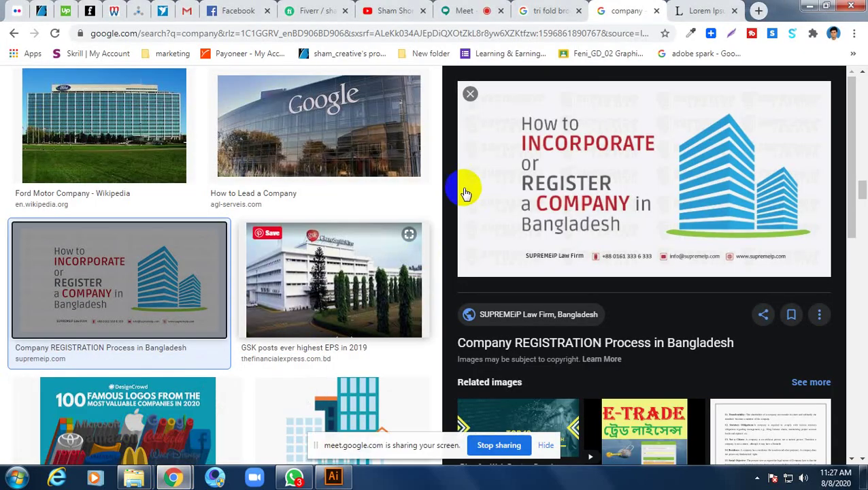
left_click(470, 93)
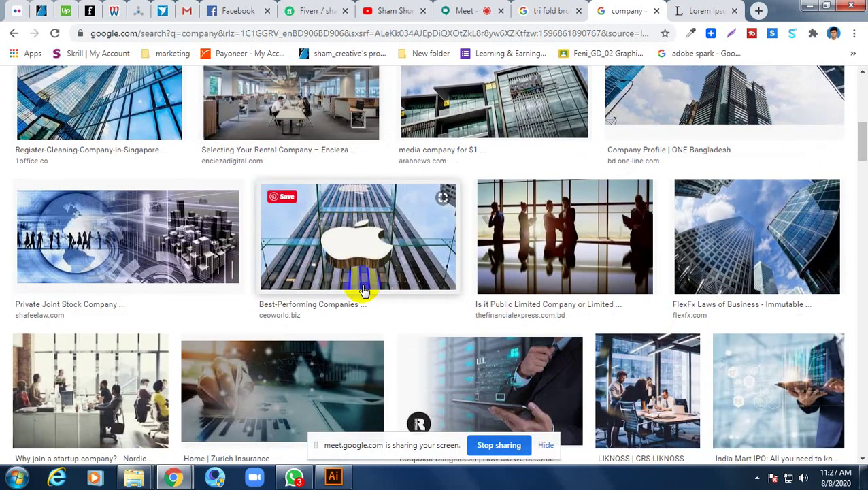
scroll(364, 290, "up", 3)
scroll(361, 291, "up", 2)
scroll(358, 291, "up", 2)
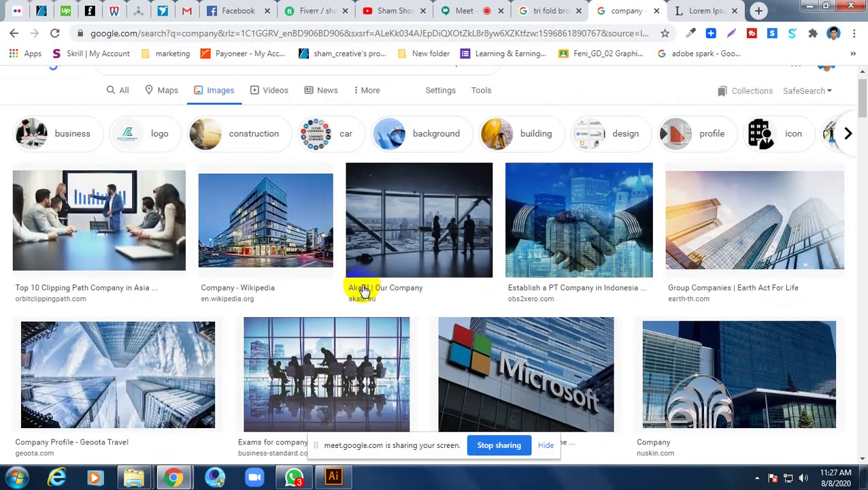
scroll(357, 296, "down", 5)
scroll(352, 301, "down", 1)
left_click(127, 281)
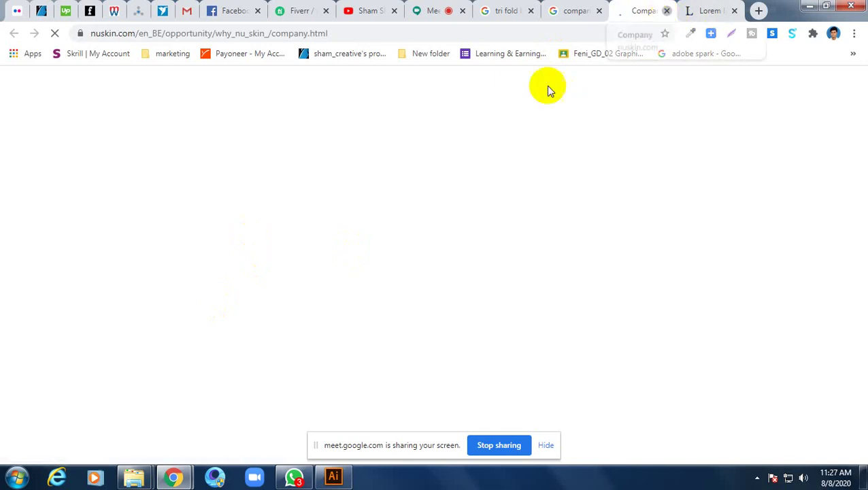
key("ctrl+w")
- Preview the 'Company Profile - Geoota Travel' skyscraper photo at 1920 × 1050
scroll(145, 320, "up", 3)
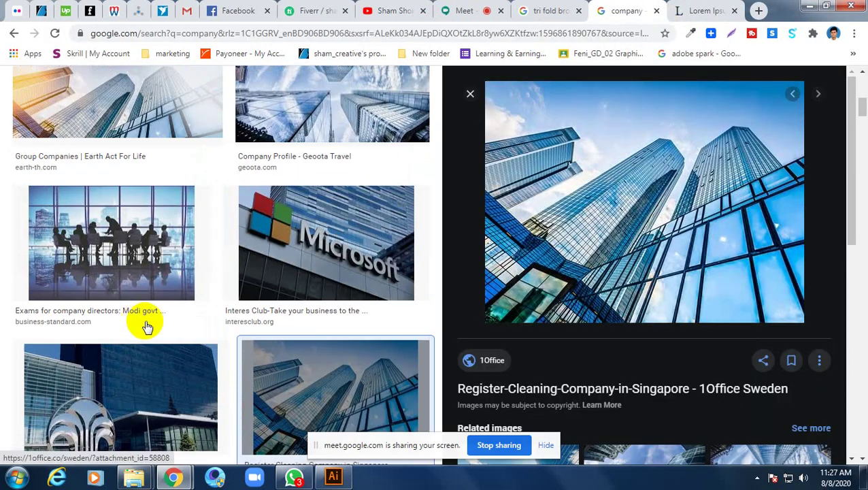
scroll(165, 307, "up", 3)
scroll(166, 308, "up", 4)
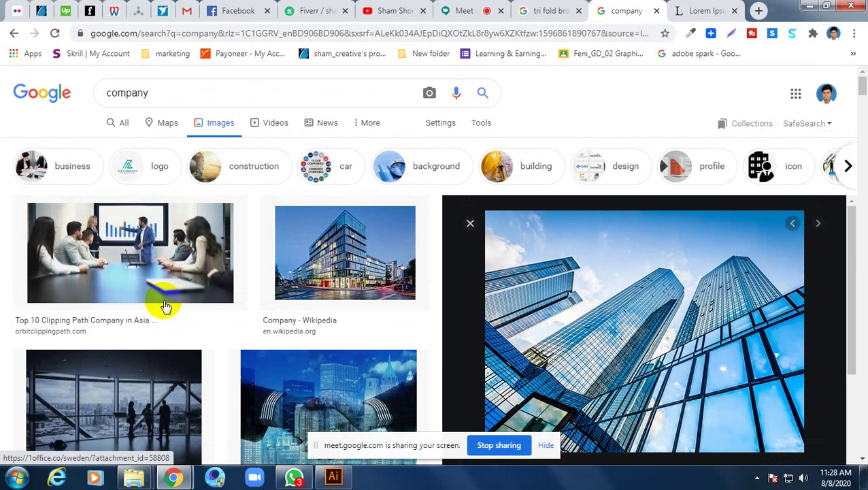
scroll(166, 307, "down", 3)
scroll(165, 307, "down", 1)
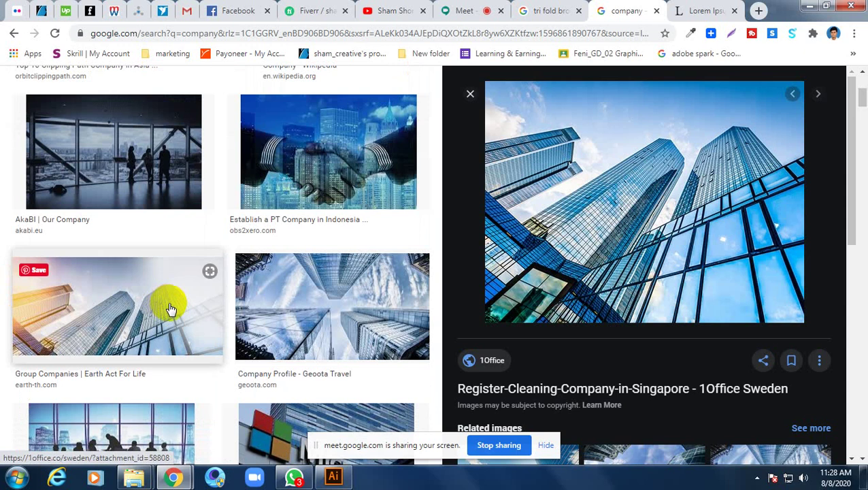
left_click(322, 309)
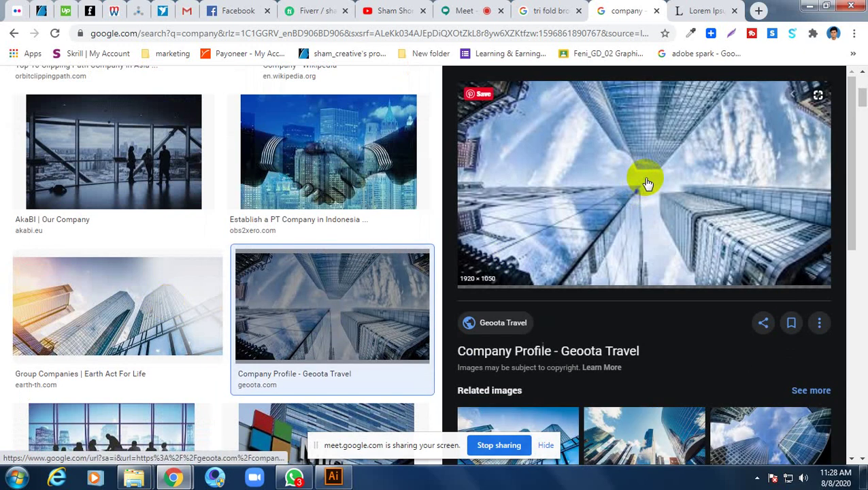
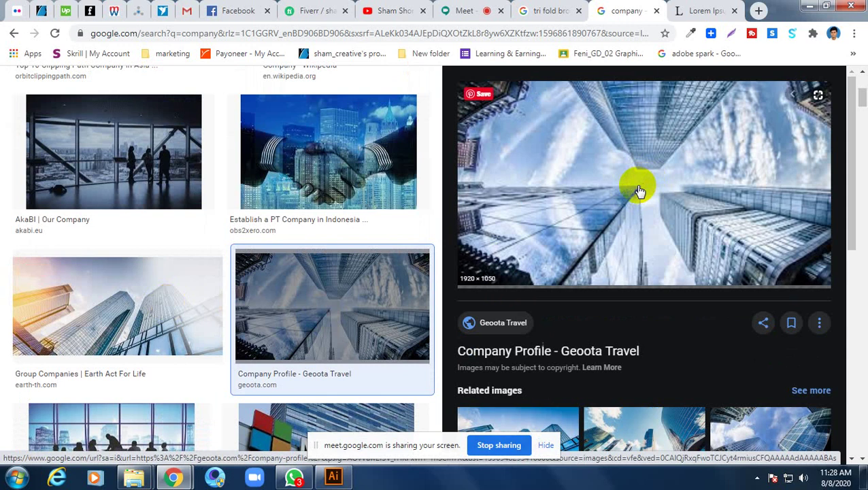
- Copy the upward-looking skyscraper photo from the Geoota Travel Google Images result
right_click(618, 167)
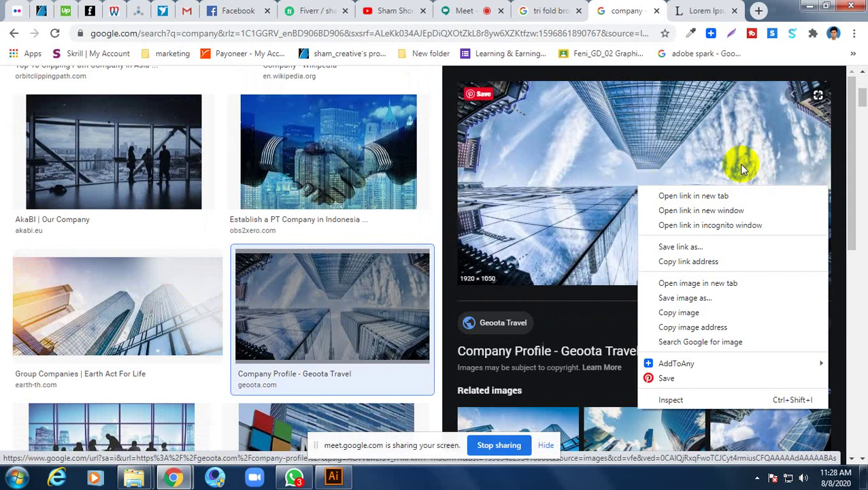
left_click(714, 312)
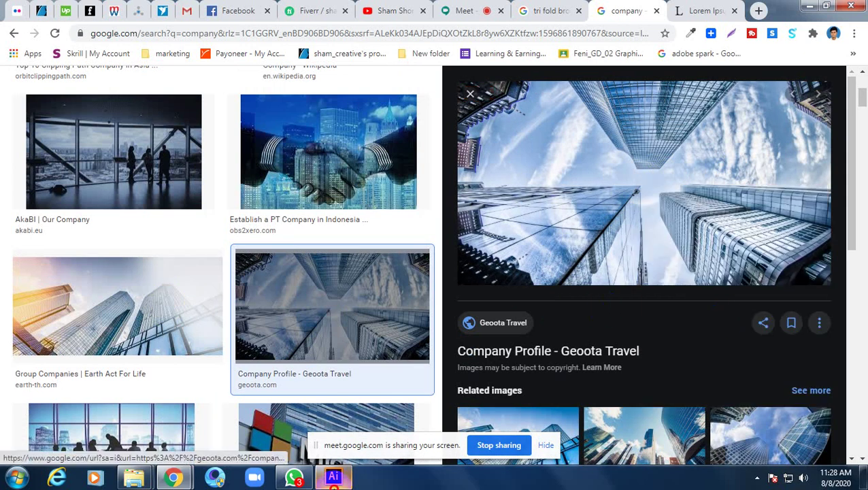
left_click(333, 476)
- Paste the skyscraper photo into the brochure and park it left of the artboard
left_click(427, 372)
key("ctrl+v")
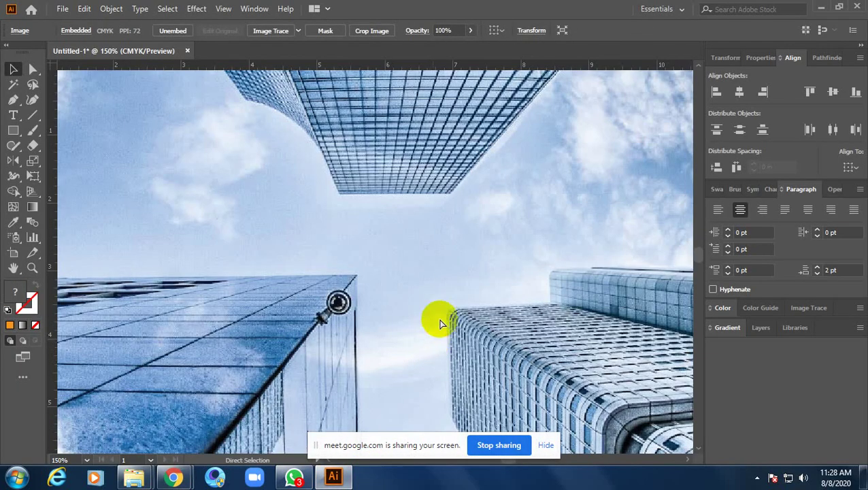
scroll(443, 310, "down", 4)
left_click(625, 194, "shift")
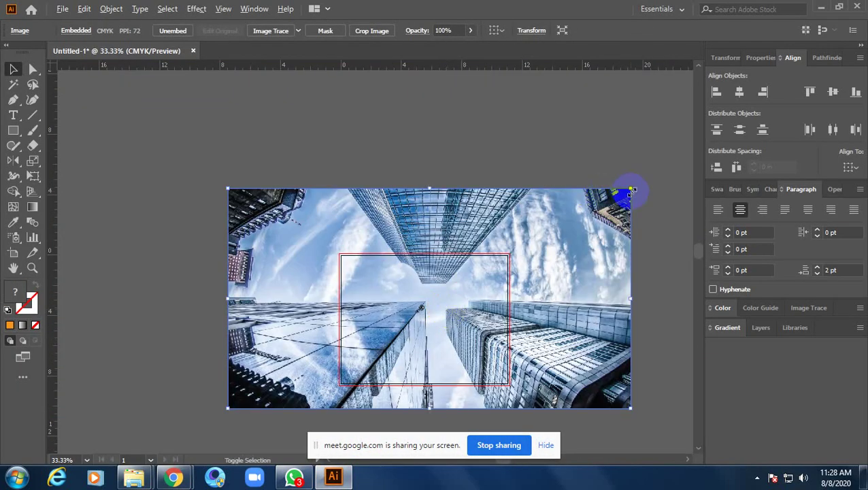
key("Delete")
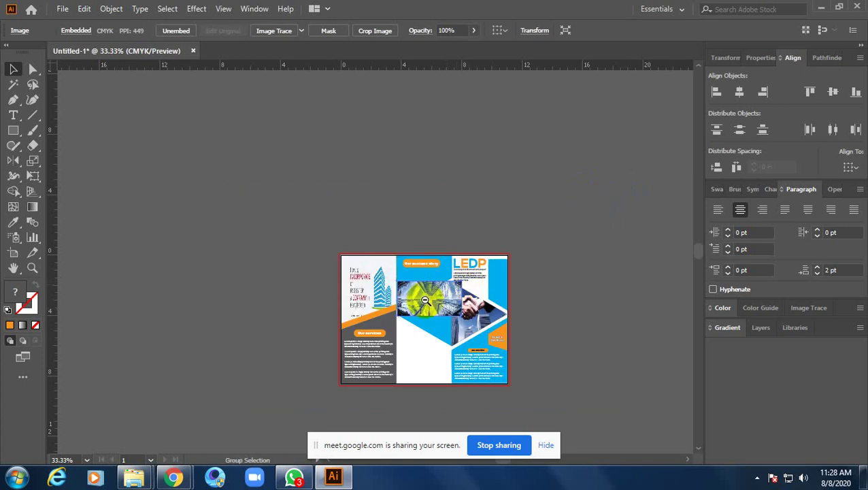
scroll(464, 281, "up", 3)
scroll(494, 277, "up", 1)
scroll(518, 238, "down", 2)
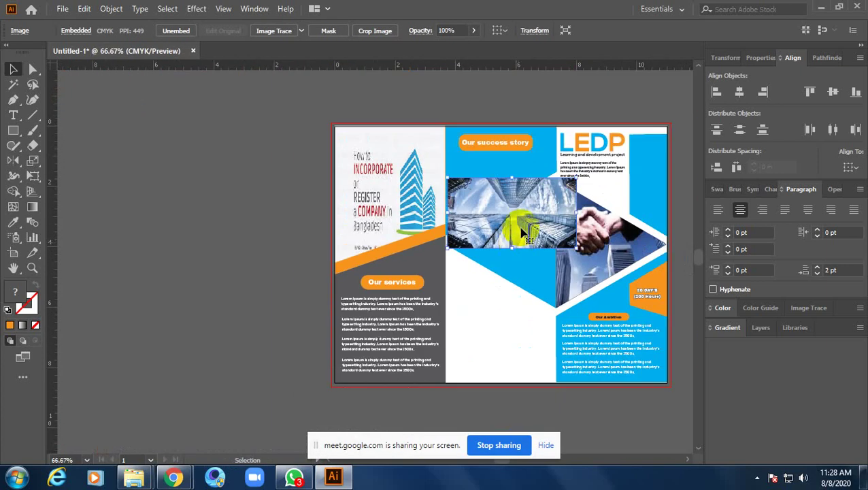
left_click_drag(513, 229, 265, 343)
- Copy the blue and orange middle-panel triangles off the artboard and combine them into a compound path
left_click(542, 265)
left_click(531, 234, "shift")
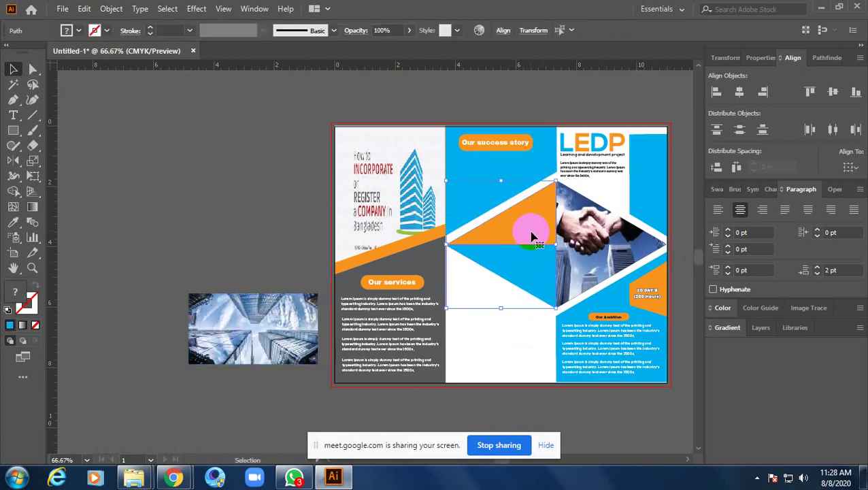
left_click_drag(531, 233, 253, 188)
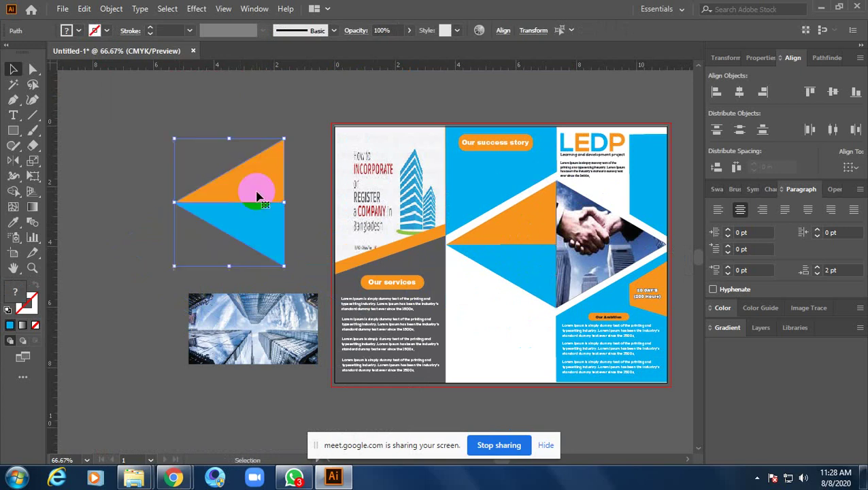
left_click(110, 8)
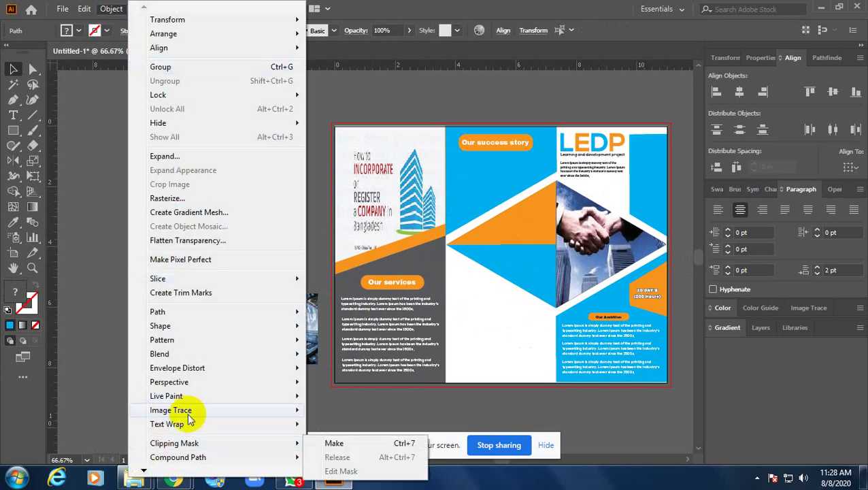
mouse_move(177, 457)
left_click(284, 196)
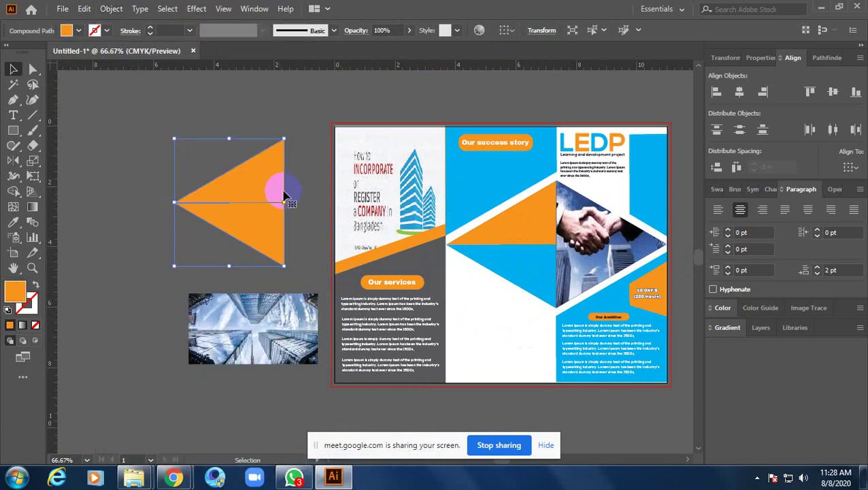
- Stretch the building photo so it fully covers the copied triangle shape
left_click_drag(272, 333, 271, 210)
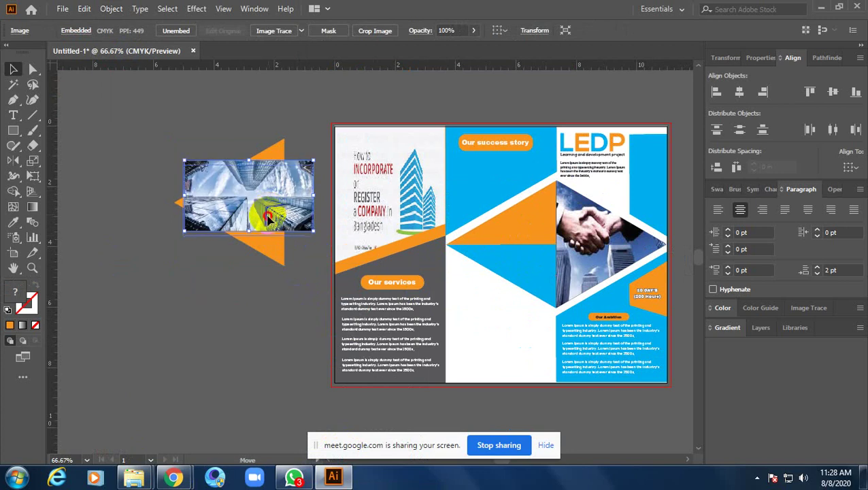
scroll(334, 190, "up", 2)
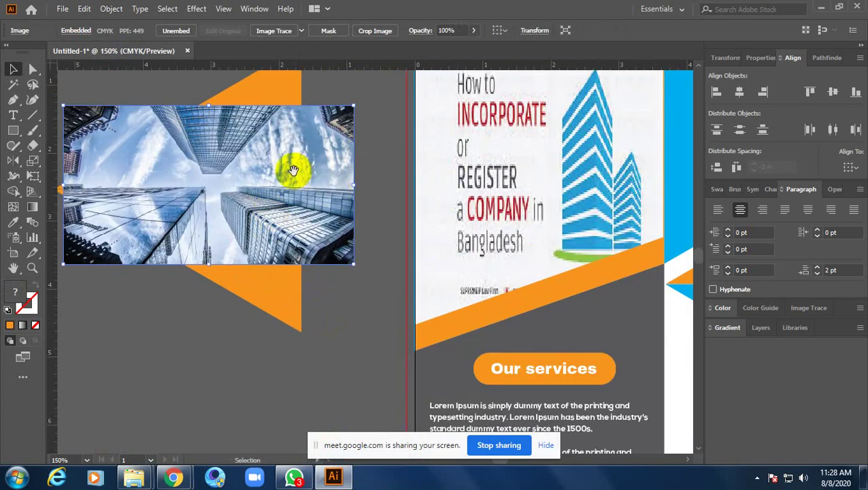
left_click_drag(239, 147, 241, 87)
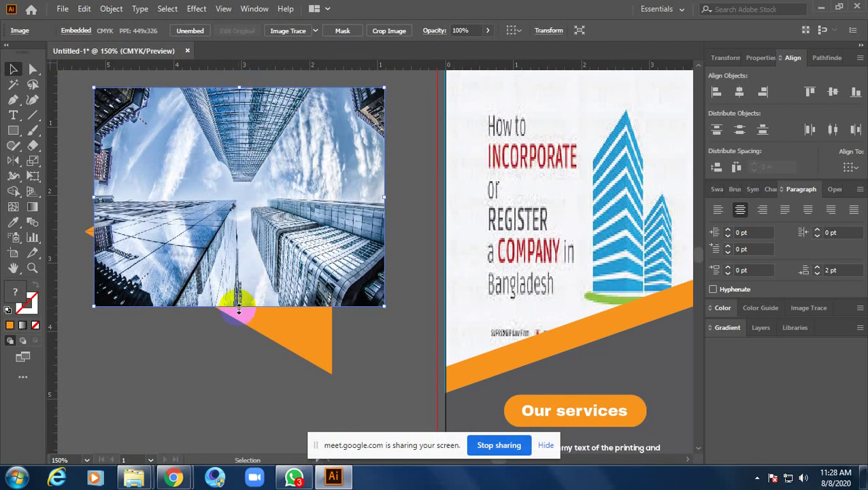
left_click_drag(238, 306, 256, 386)
left_click(349, 294)
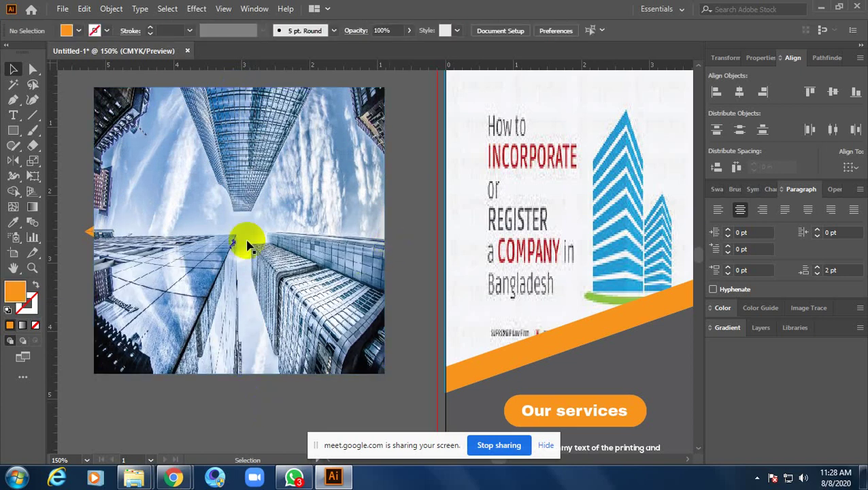
left_click(98, 232)
left_click_drag(97, 231, 84, 229)
left_click(397, 207)
- Send the photo behind the triangle, clip it, and move it onto the middle-panel triangle
right_click(338, 352)
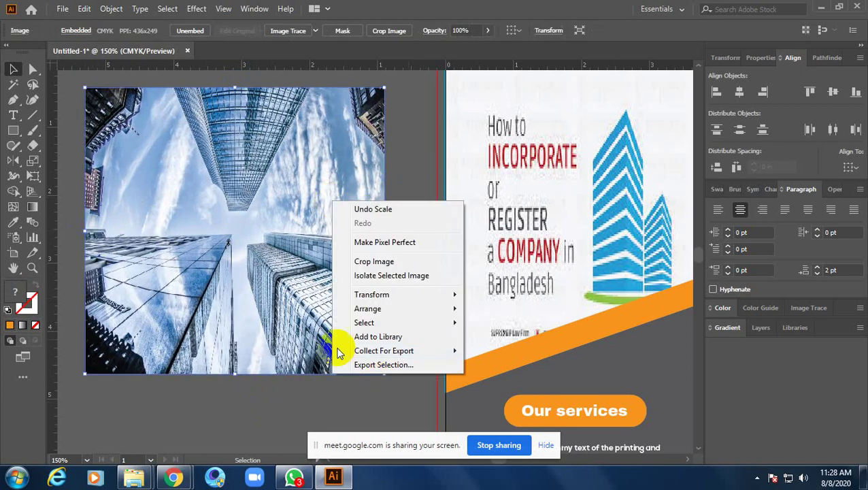
mouse_move(367, 308)
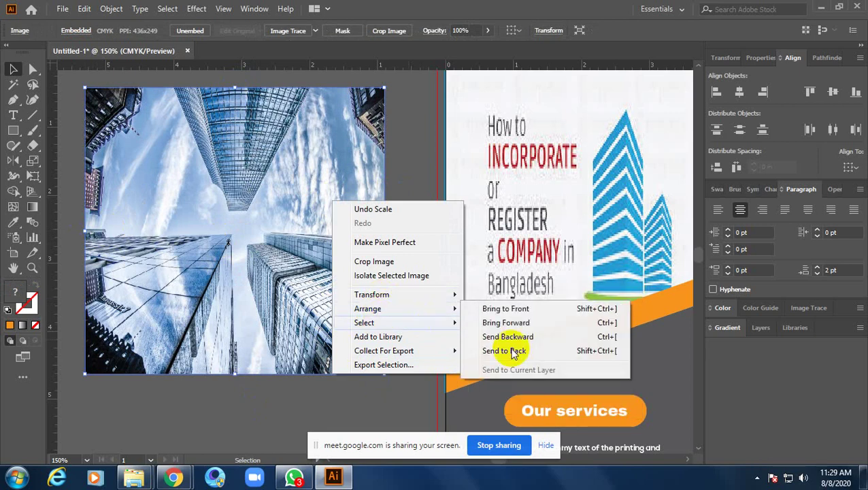
left_click(513, 350)
left_click(402, 256)
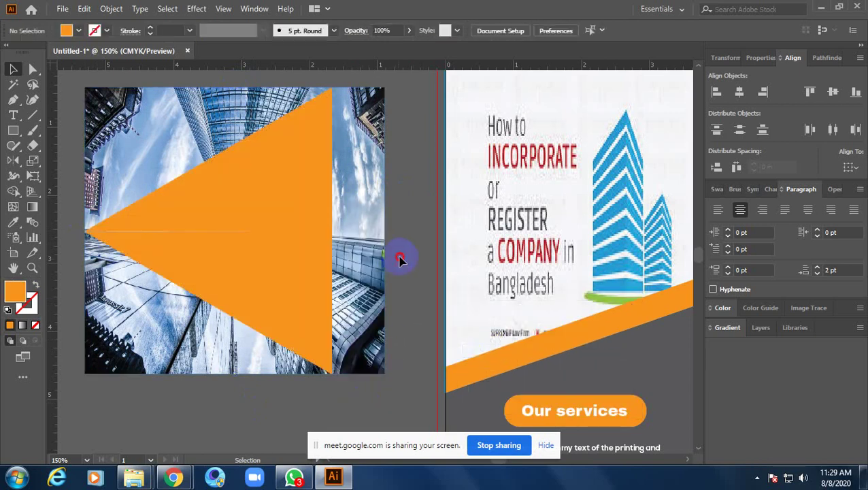
key("ctrl+a")
right_click(248, 256)
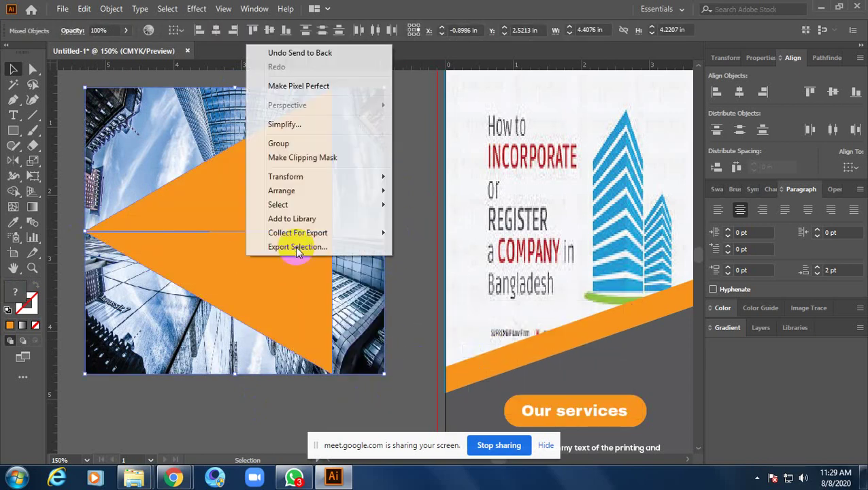
left_click(300, 157)
left_click(372, 260)
key("ctrl+minus")
key("ctrl+minus")
left_click_drag(339, 362, 171, 371)
mouse_move(184, 262)
left_mouse_down()
mouse_move(444, 315)
mouse_move(442, 306)
left_mouse_up()
- Nudge the clipped skyscraper group until its tip meets the diamond's left point, then review the whole brochure
key("ctrl+shift+a")
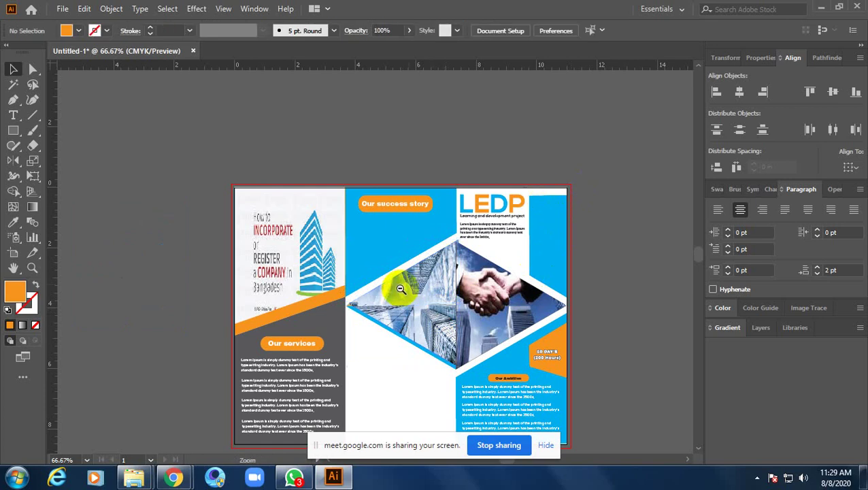
left_click(401, 288)
left_click(415, 292)
left_click(430, 296)
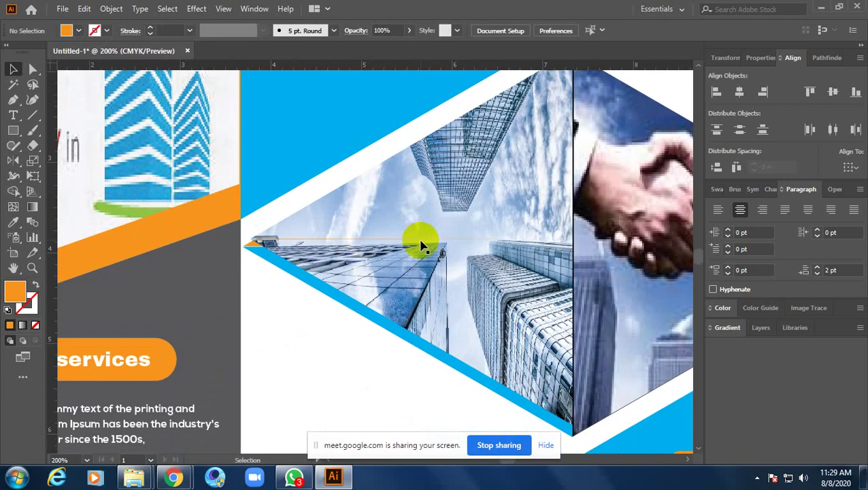
left_click(426, 265)
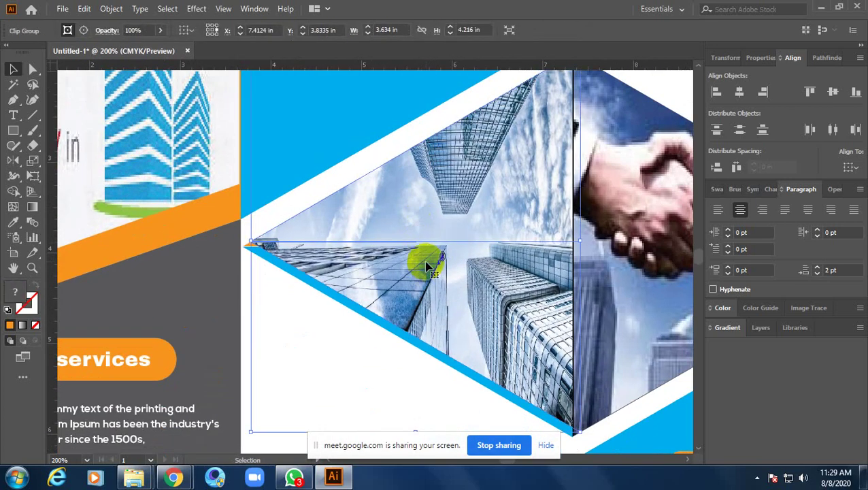
left_click_drag(426, 265, 425, 273)
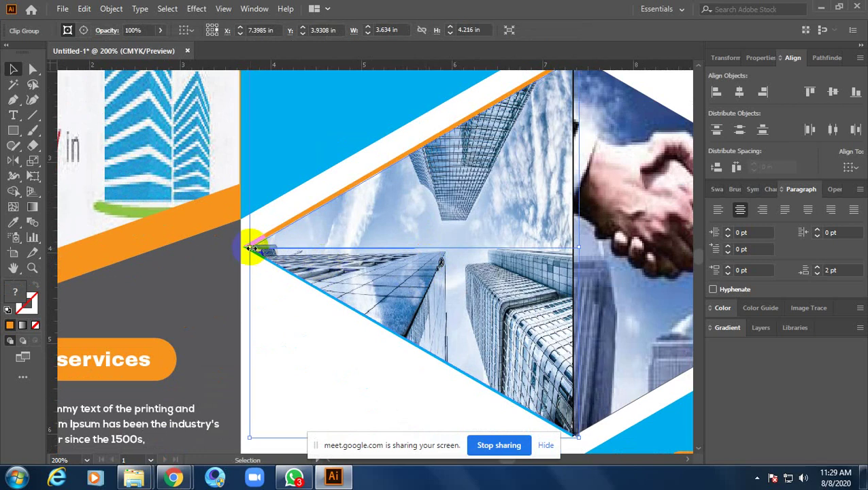
left_click_drag(249, 247, 246, 247)
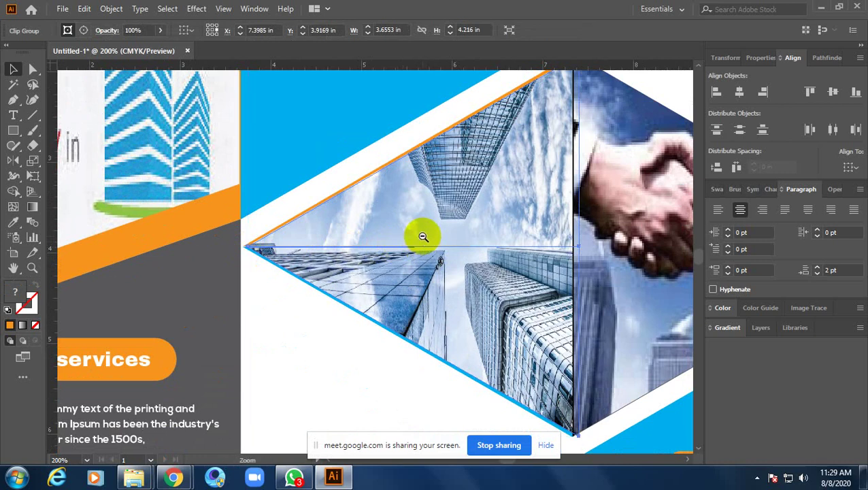
key("ctrl+0")
left_click(596, 213)
left_click_drag(596, 213, 594, 234)
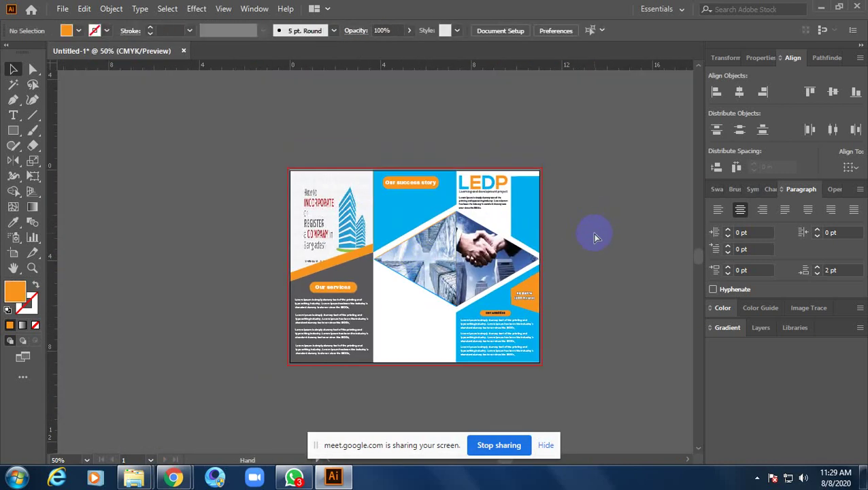
left_click(449, 253)
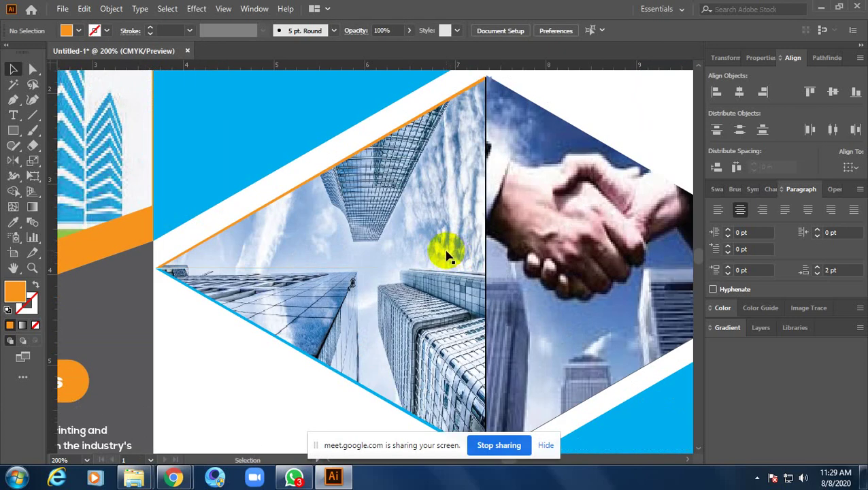
key("ctrl+0")
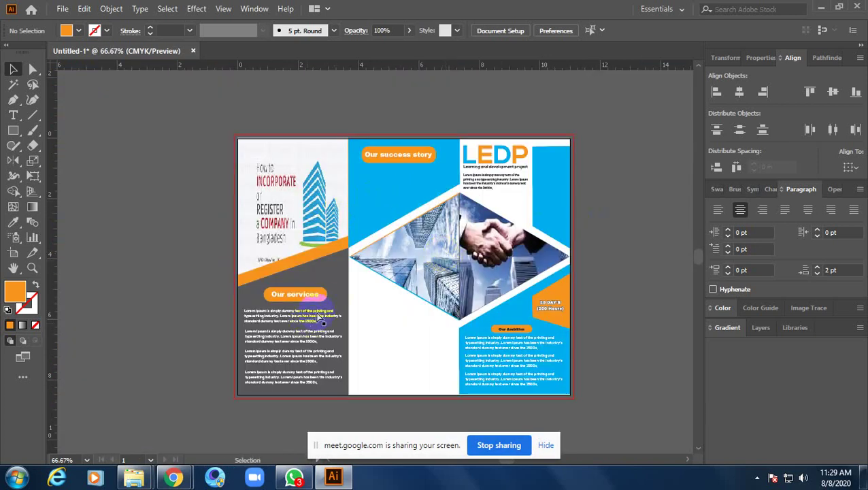
- Move the Lorem Ipsum paragraph into the Our success story panel
scroll(289, 299, "up", 1)
scroll(297, 320, "up", 2)
left_click(287, 329)
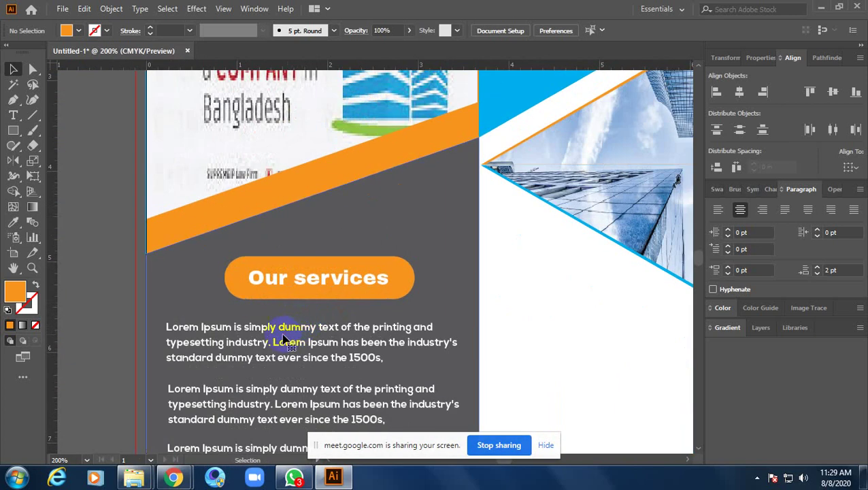
left_click(232, 329)
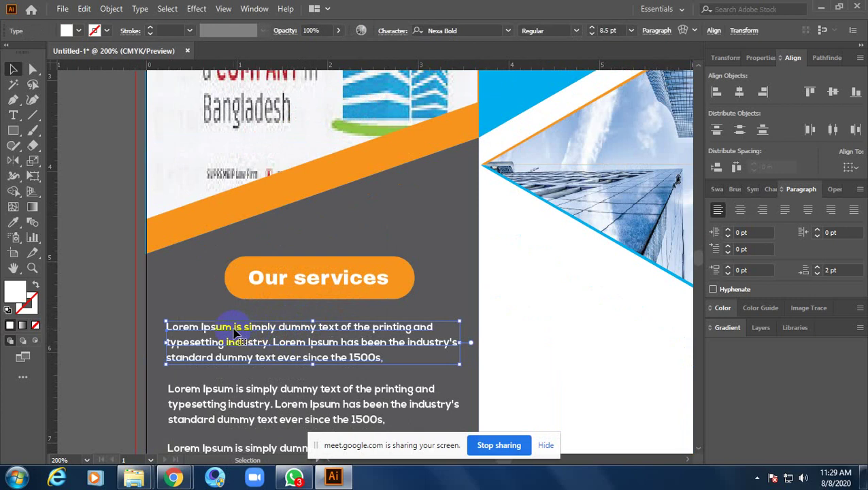
left_click_drag(237, 333, 360, 320)
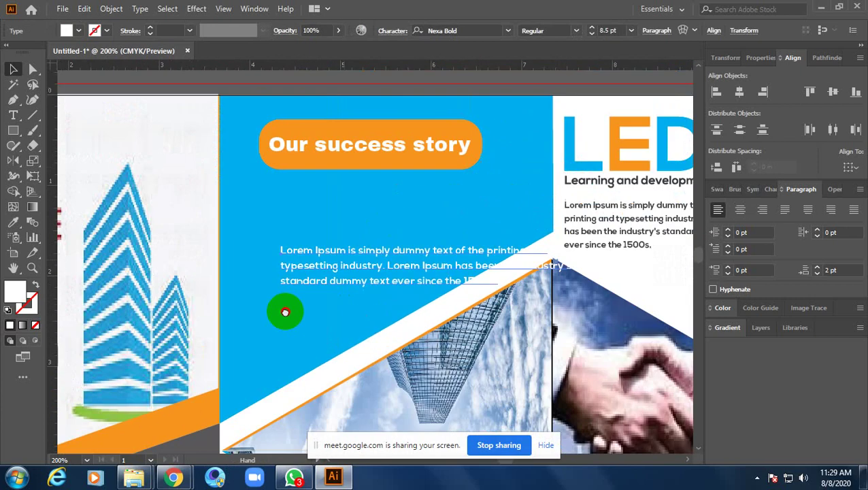
mouse_move(360, 320)
left_mouse_down()
mouse_move(278, 310)
mouse_move(255, 252)
left_mouse_up()
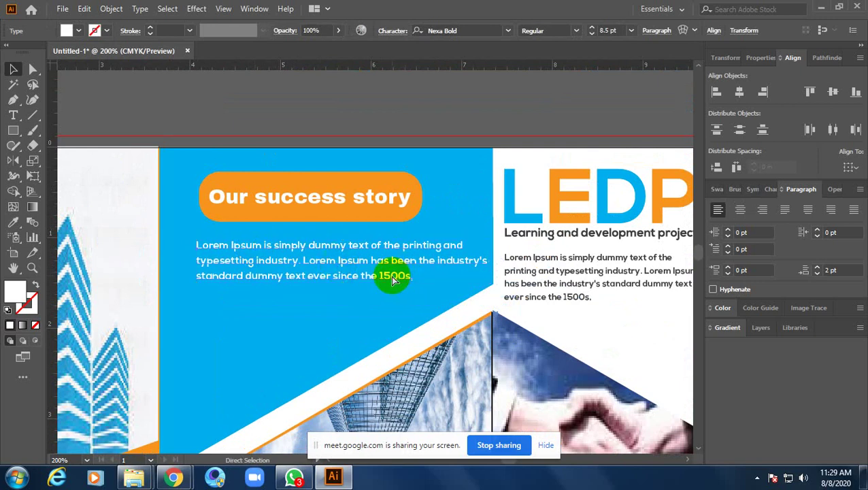
- Delete the stray placeholder text objects around the paragraph
key("t")
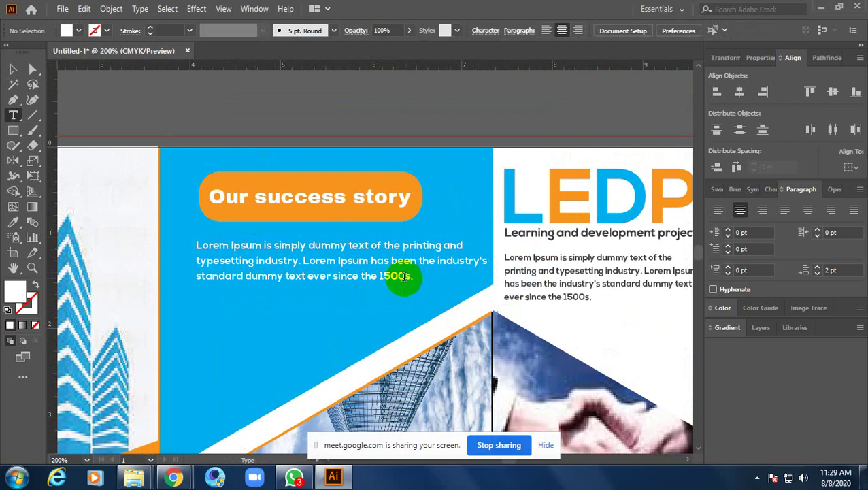
double_click(405, 276)
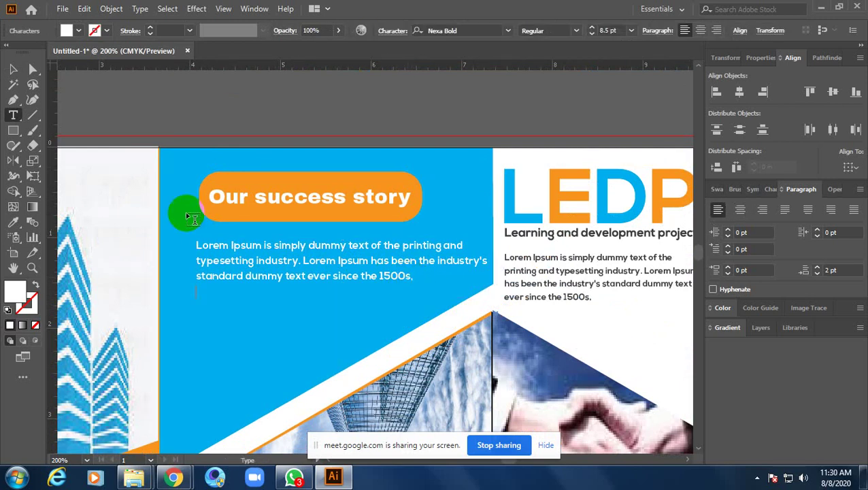
left_click(14, 69)
double_click(308, 267)
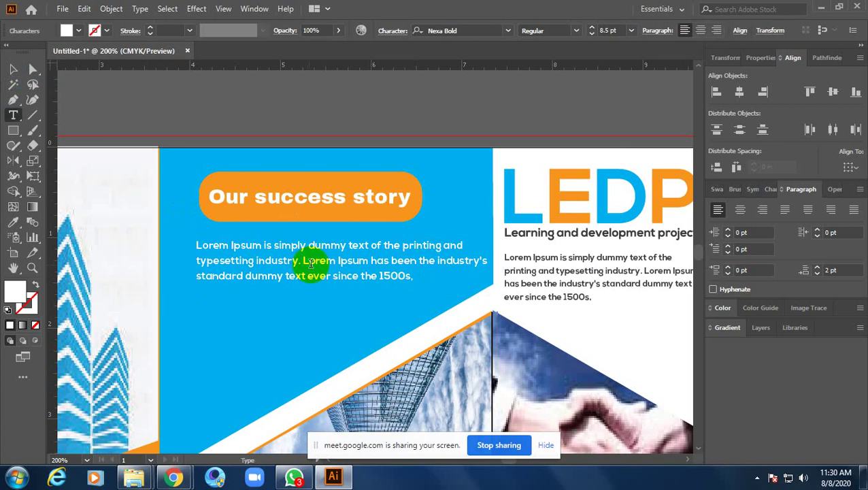
left_click(267, 243)
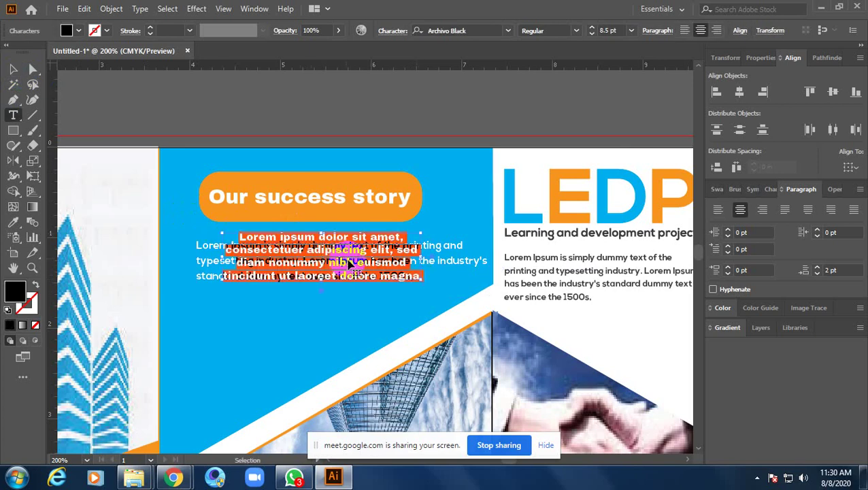
left_click(14, 70)
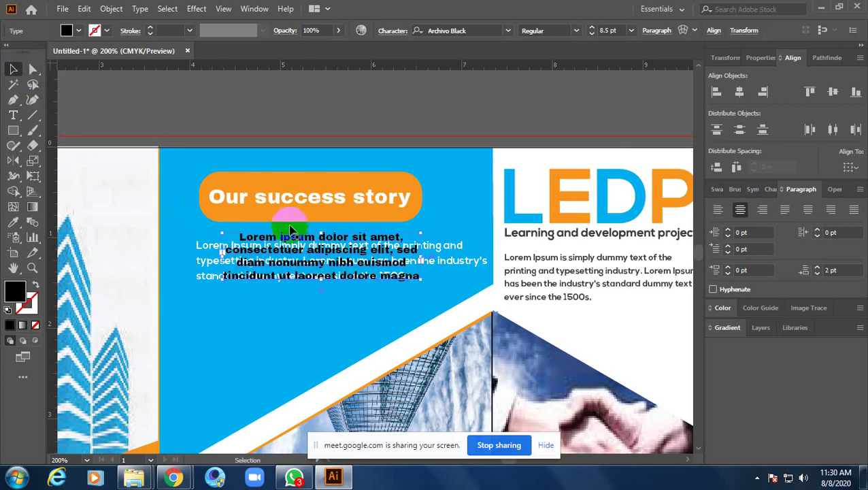
left_click(292, 238)
key("Delete")
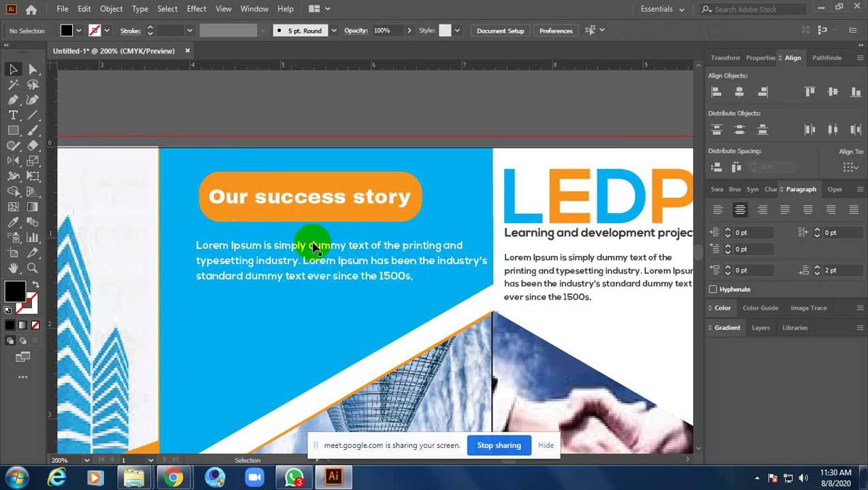
left_click(13, 115)
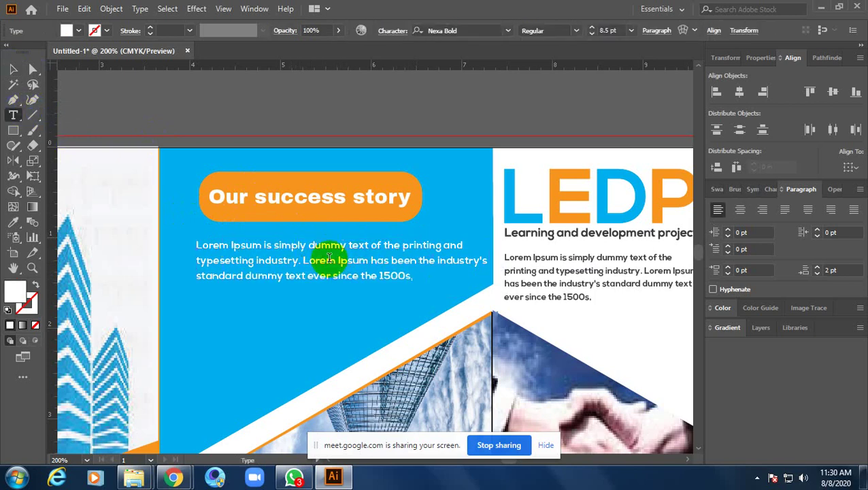
left_click(315, 269)
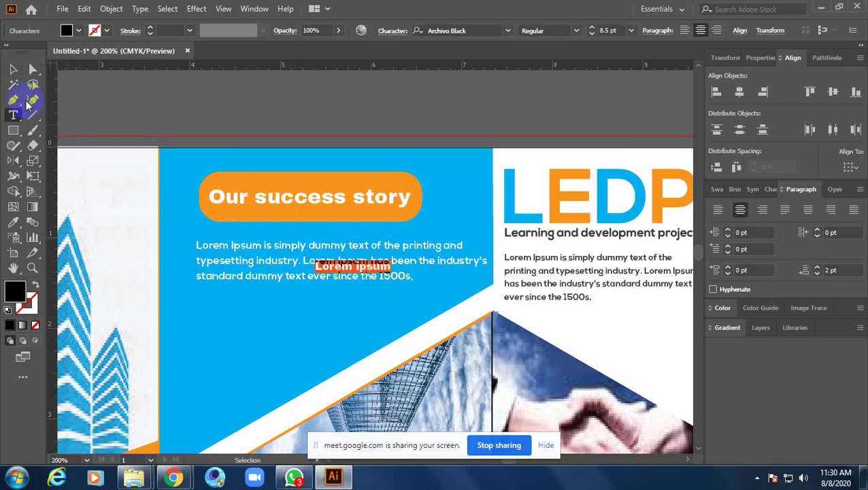
left_click(13, 69)
left_click(289, 245)
key("Delete")
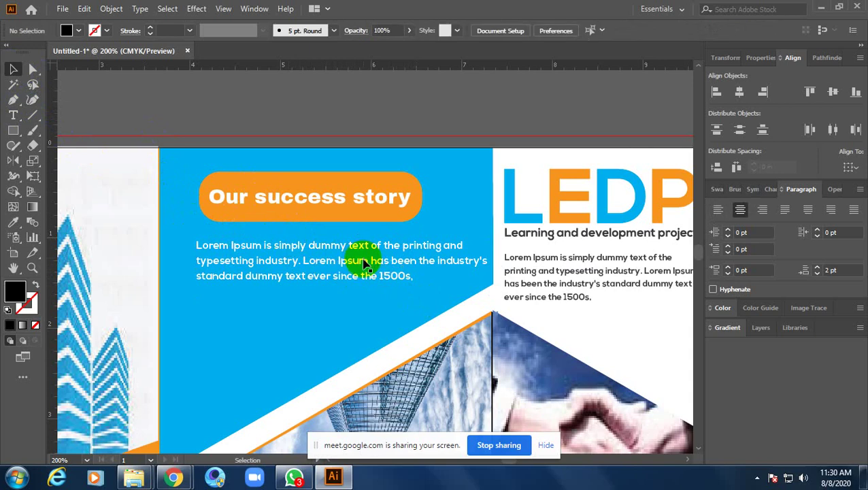
- Select the whole paragraph and paste a copy on a new line after '1500s.'
left_click(13, 115)
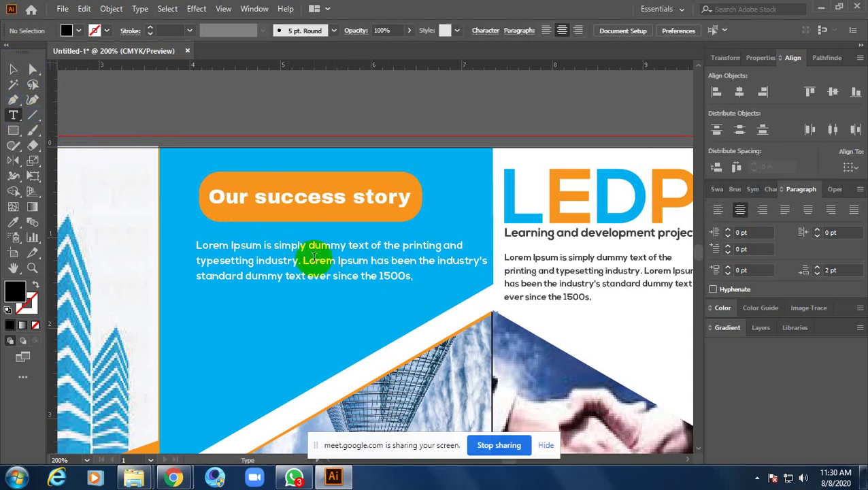
double_click(315, 261)
left_click(397, 271)
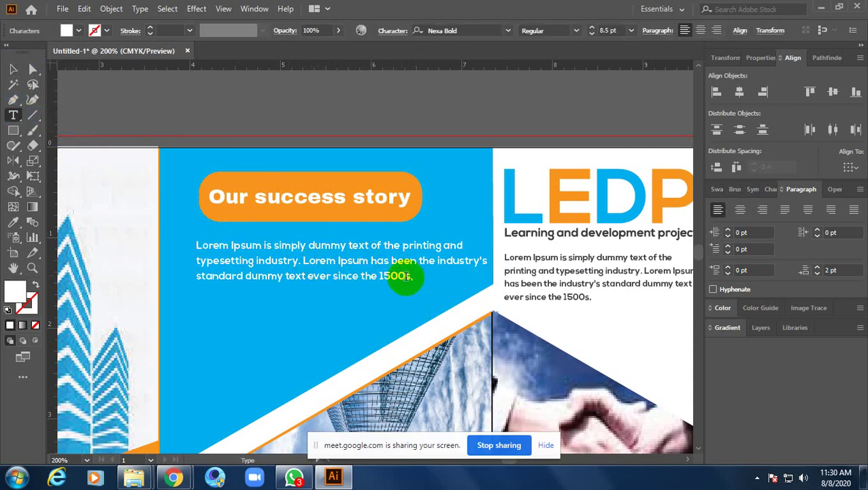
key("ctrl+shift+a")
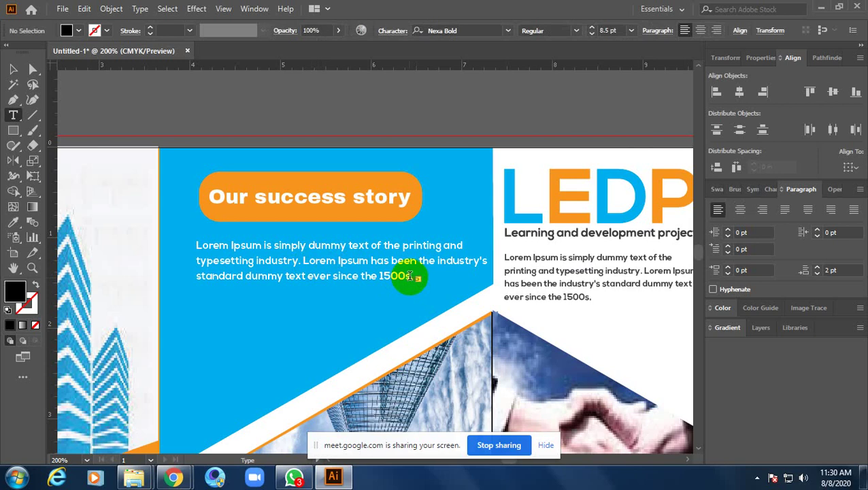
left_click(412, 279, "ctrl")
left_click(411, 276)
key("shift+Home")
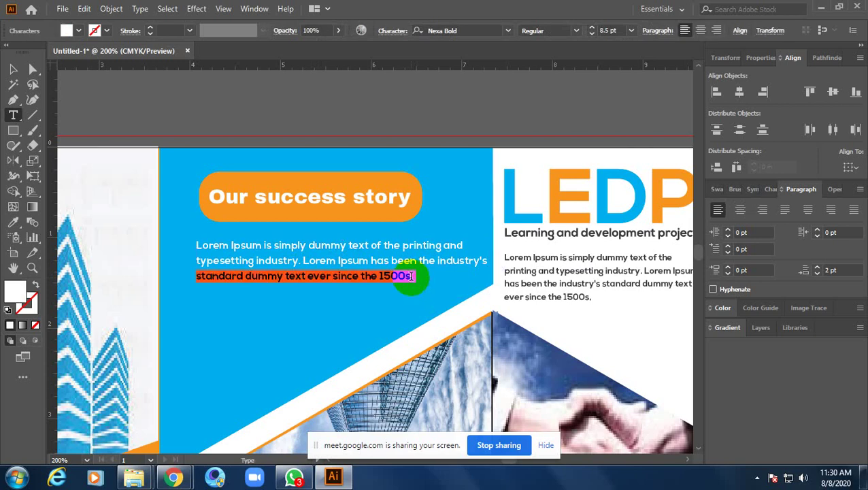
left_click_drag(412, 276, 192, 255)
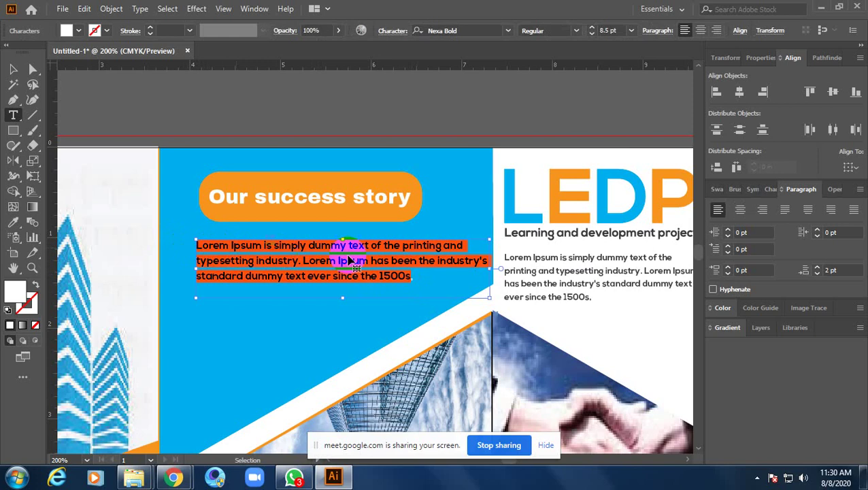
left_click(414, 276)
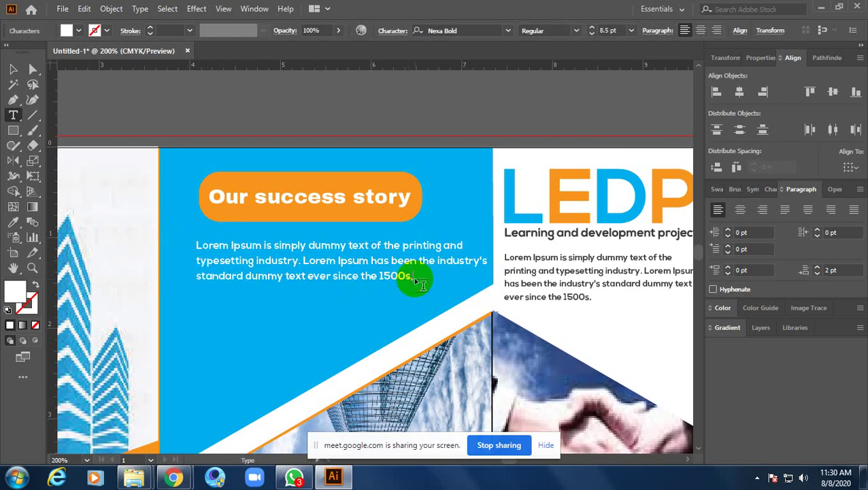
key("Return")
key("ctrl+v")
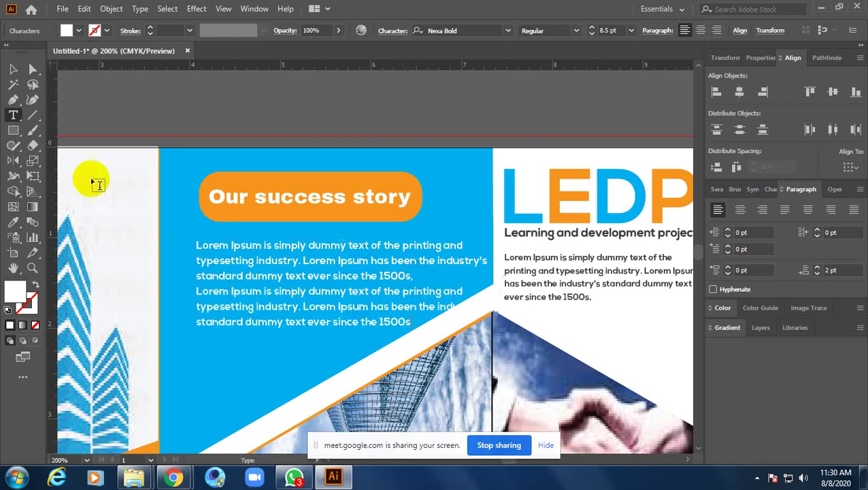
- Remove another stray placeholder and check the duplicated paragraph's final '1500s' line
left_click(12, 68)
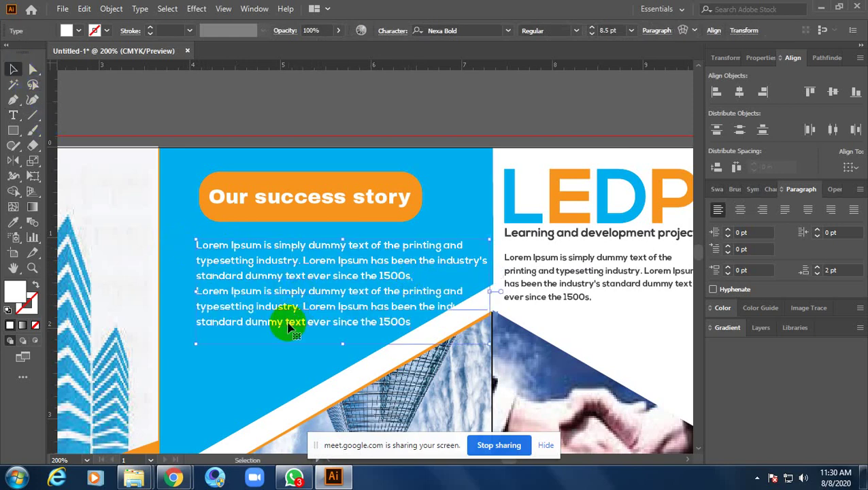
left_click(211, 333)
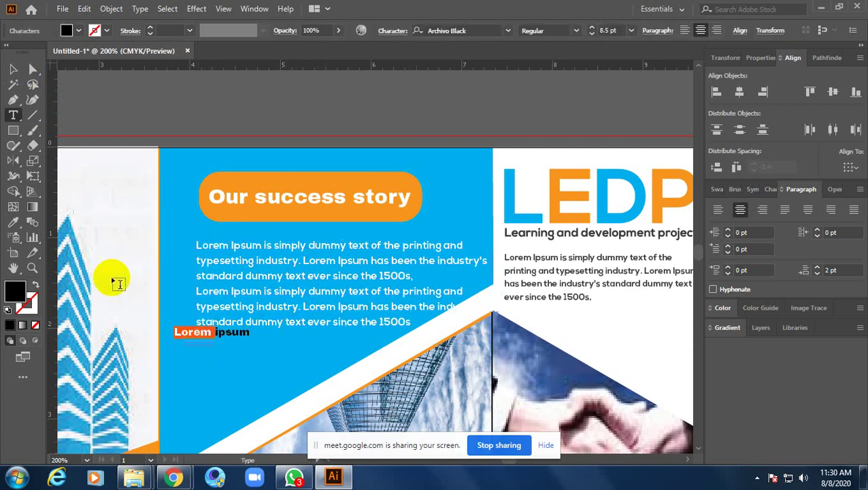
left_click(13, 68)
key("Delete")
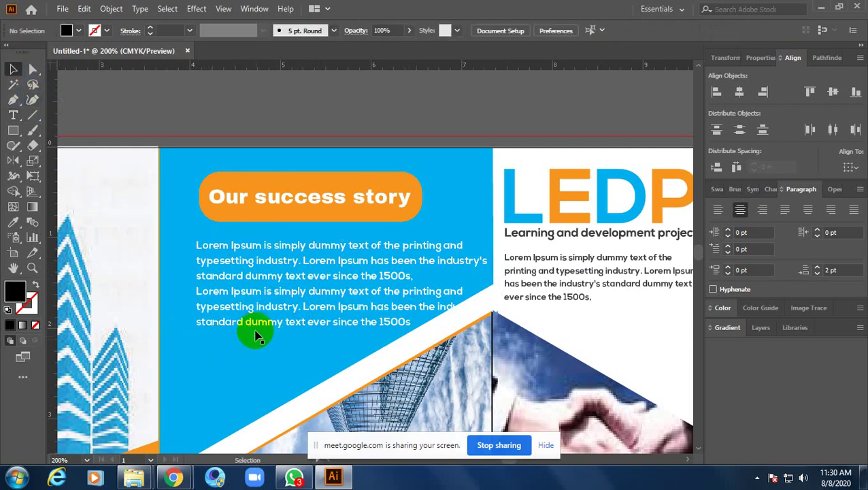
left_click(379, 329)
triple_click(345, 321)
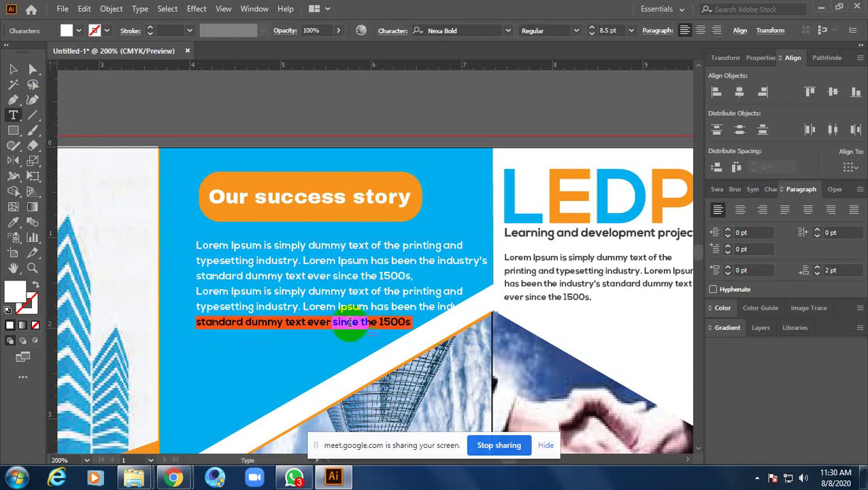
left_click(225, 335)
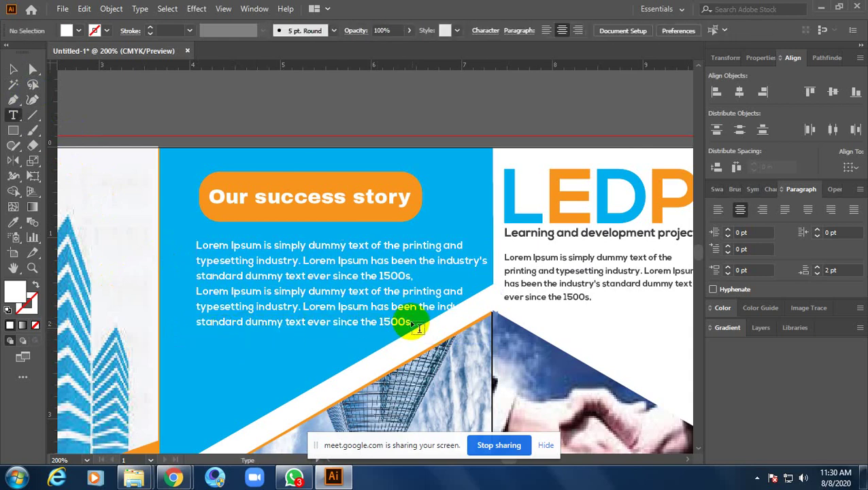
double_click(405, 322)
left_click(419, 328)
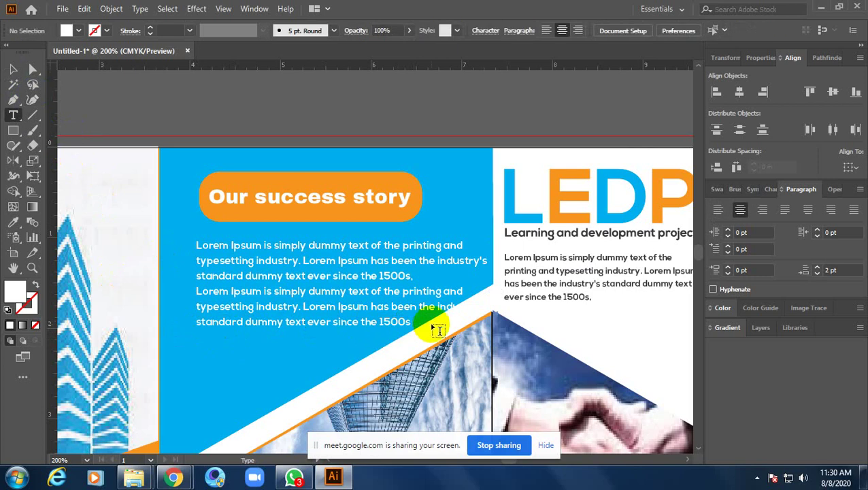
left_click(13, 69)
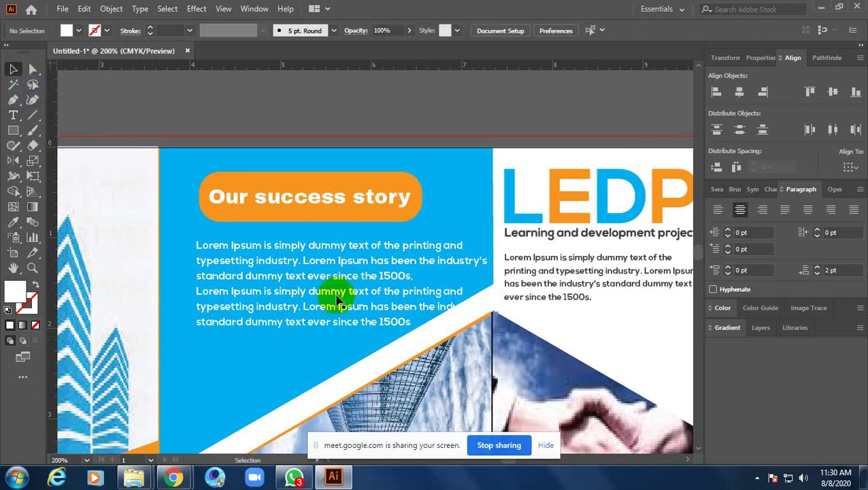
left_click(337, 320)
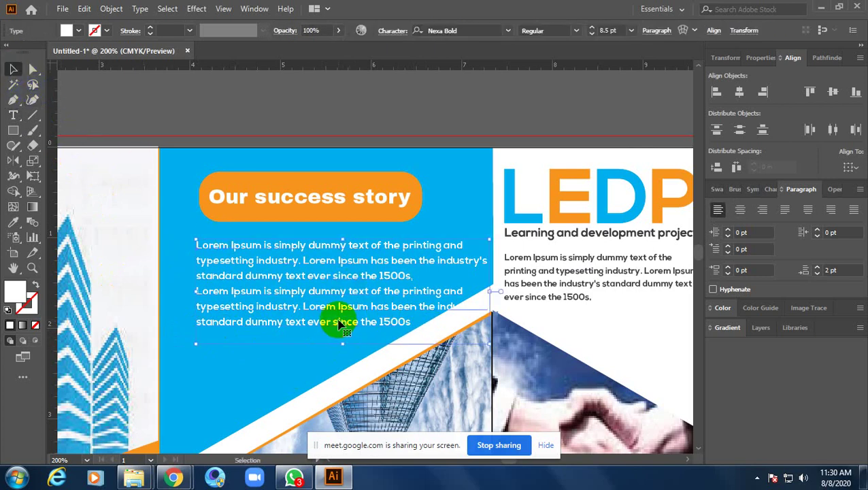
- Fix the last line's spacing so it reads 'text ever since the 1500s'
left_click_drag(339, 319, 299, 285)
scroll(304, 286, "up", 1)
scroll(423, 294, "up", 3)
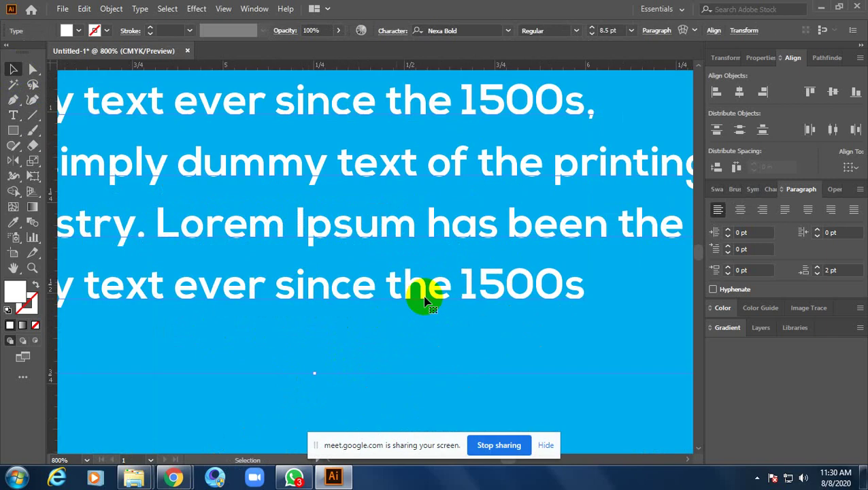
key("t")
triple_click(447, 297)
left_click(582, 296)
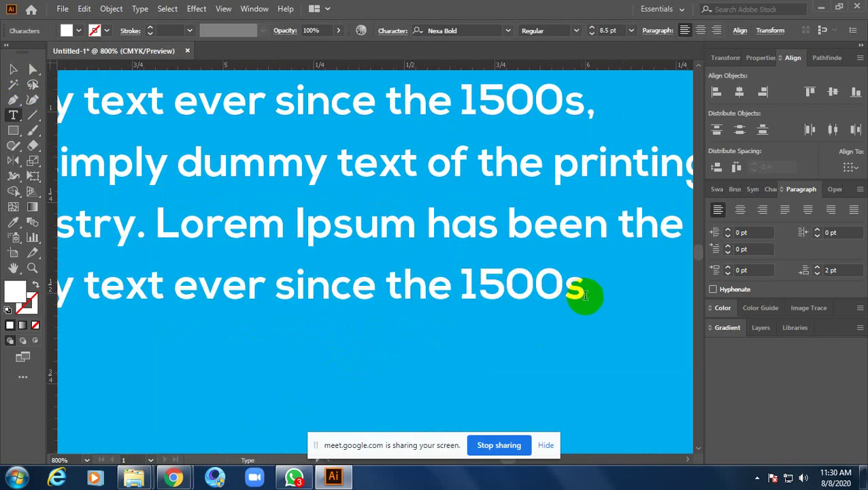
left_click(595, 294, "ctrl")
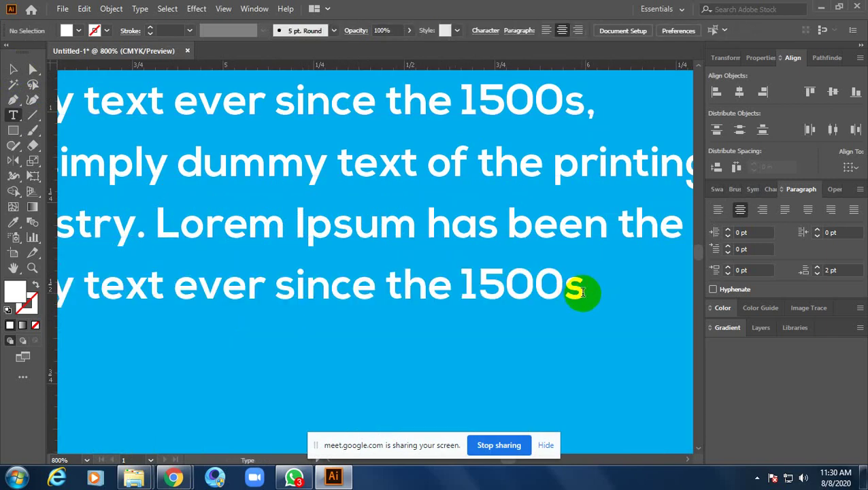
left_click(583, 292)
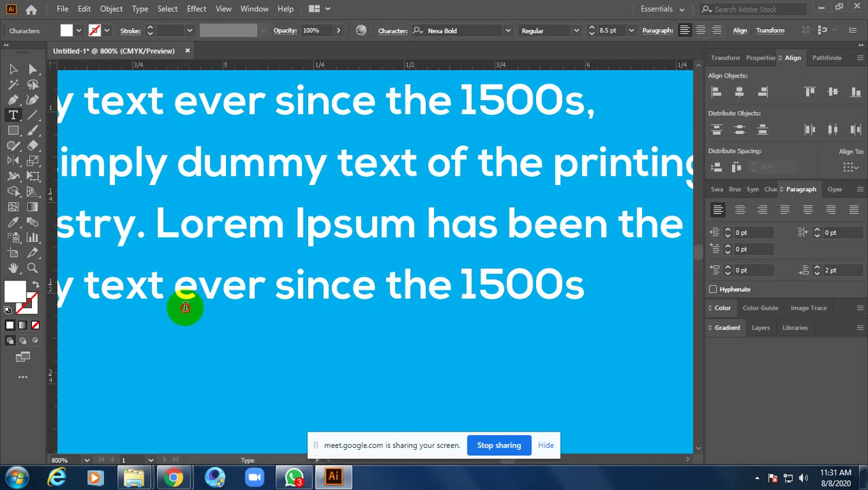
key("BackSpace")
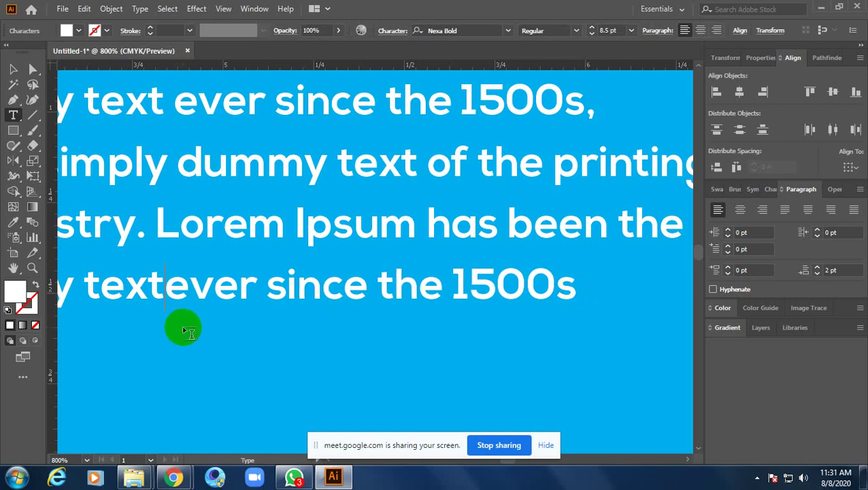
left_click(13, 69)
- Move the two-paragraph text block down clear of the Our success story heading
left_click_drag(145, 213, 484, 216)
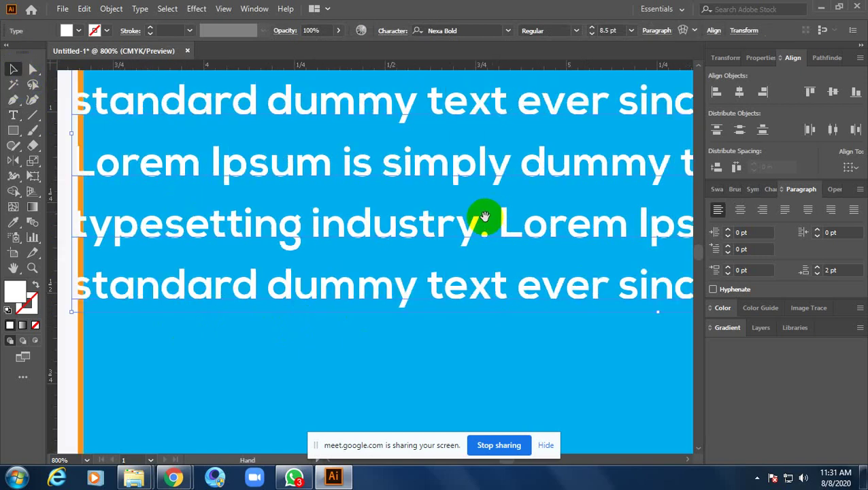
scroll(286, 252, "down", 2, "alt")
left_click_drag(360, 271, 294, 355)
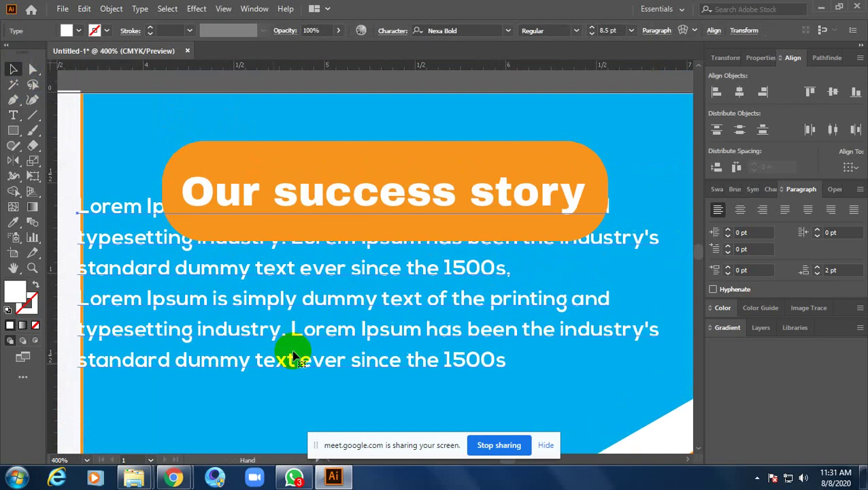
scroll(329, 310, "down", 2, "alt")
left_click_drag(366, 327, 390, 361)
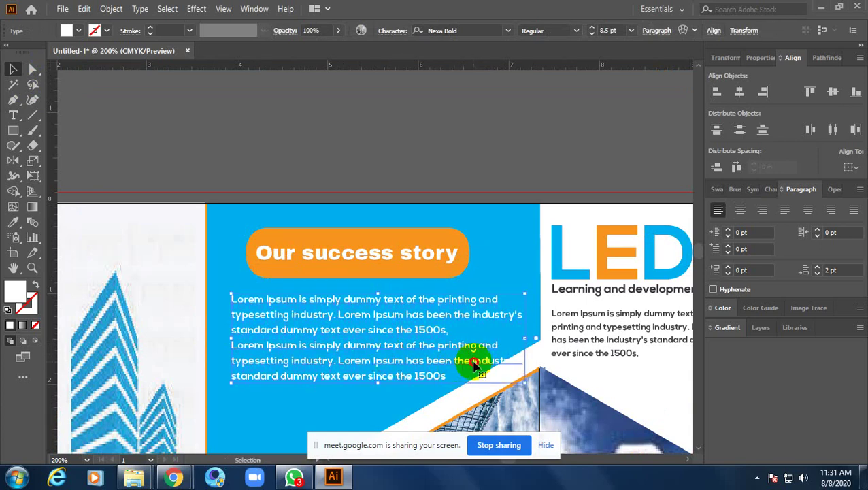
- Keep "industry's standard" on one line and move the body text block slightly down
double_click(473, 364)
key("Return")
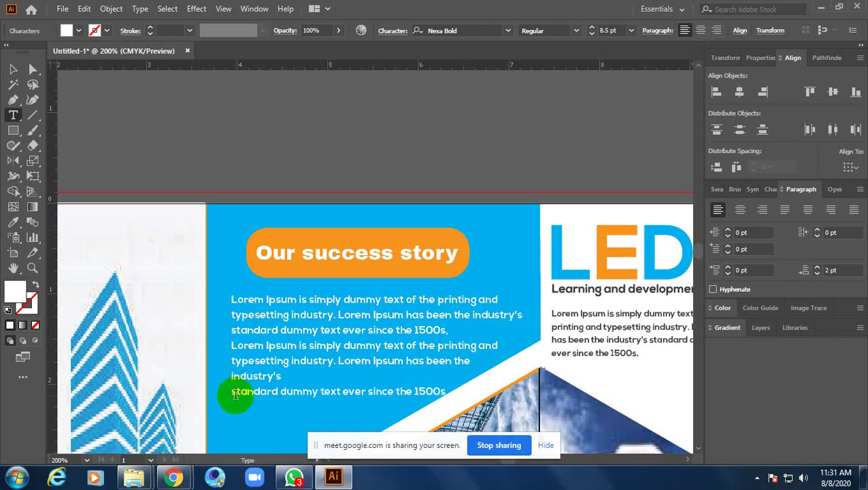
key("BackSpace")
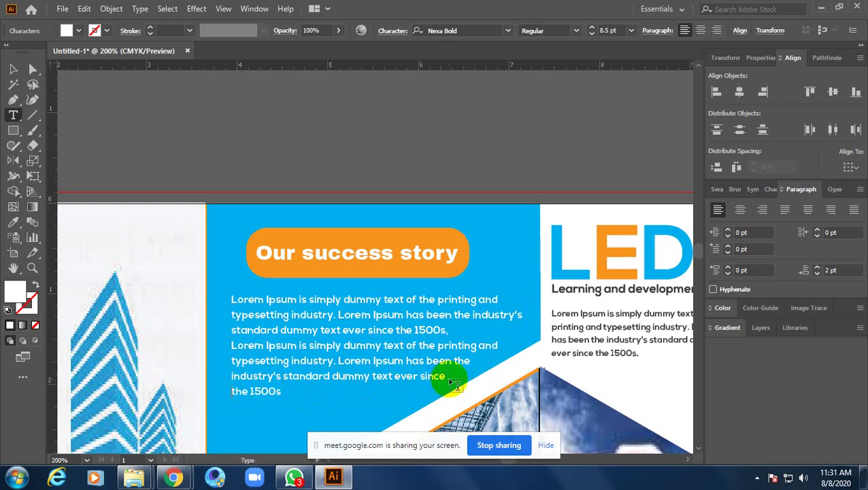
left_click(13, 68)
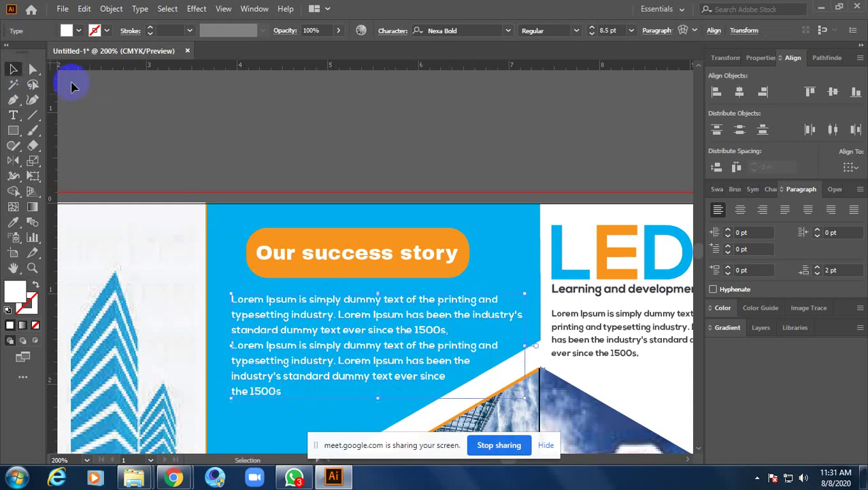
scroll(391, 248, "down", 3)
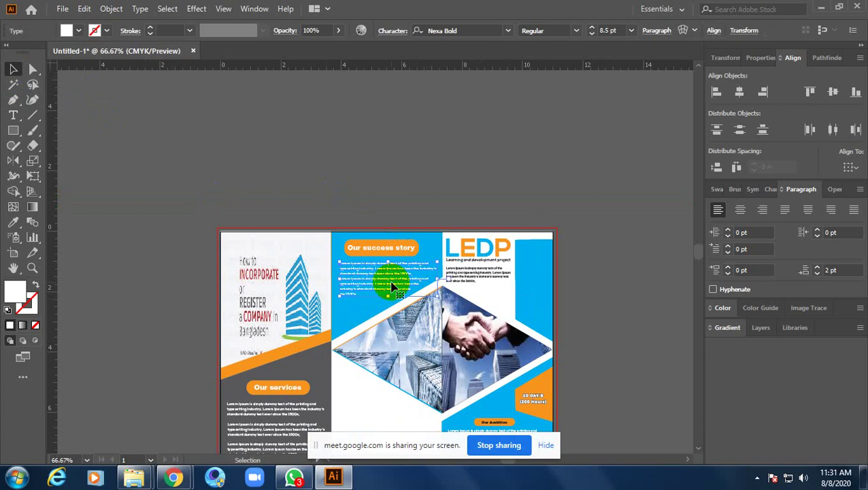
scroll(402, 280, "up", 3)
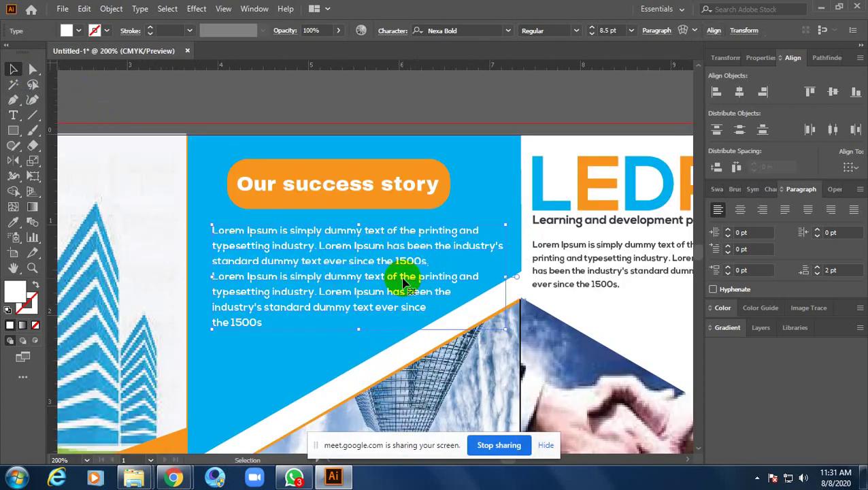
left_click_drag(402, 278, 457, 297)
- Re-break lines after 'printing' and at 'been the', and delete the stray Lorem Ipsum text
double_click(459, 296)
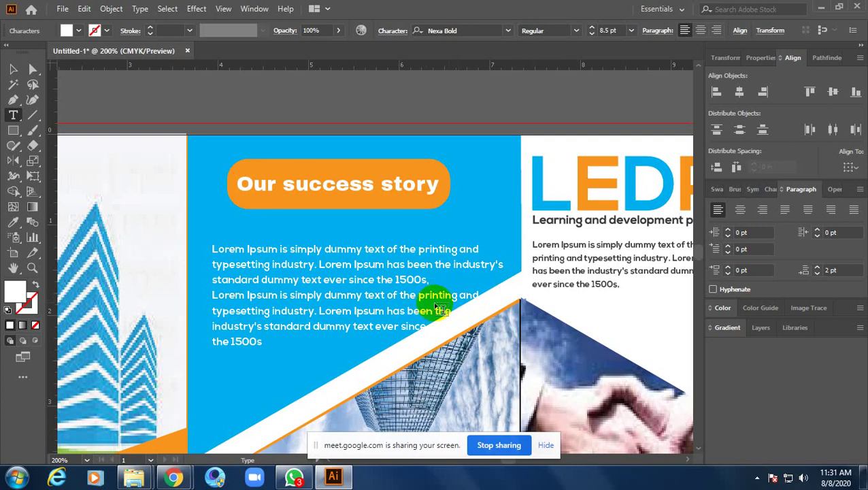
key("Return")
left_click(212, 324)
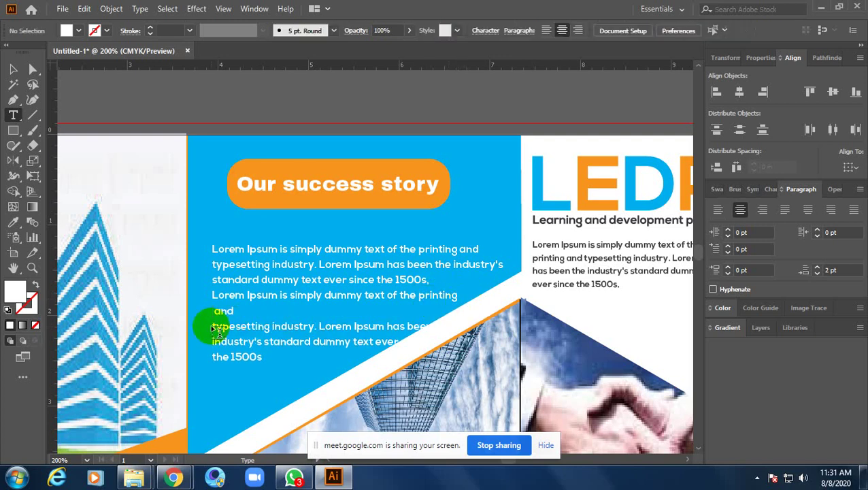
key("BackSpace")
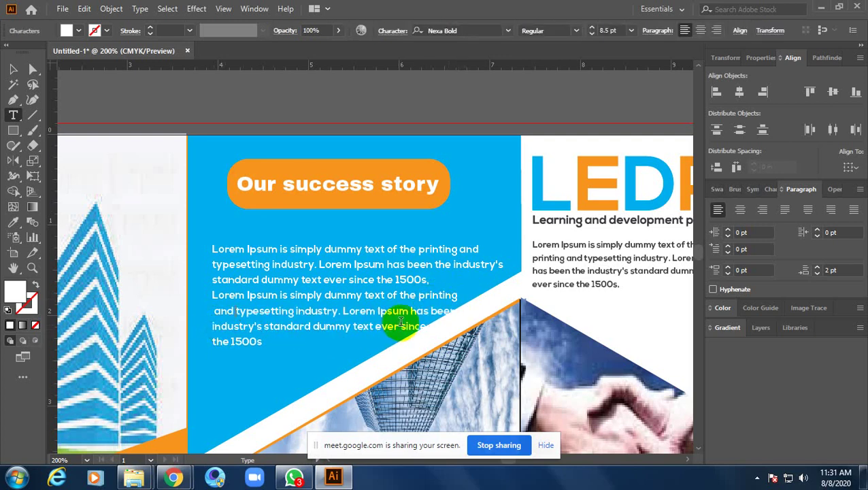
key("Return")
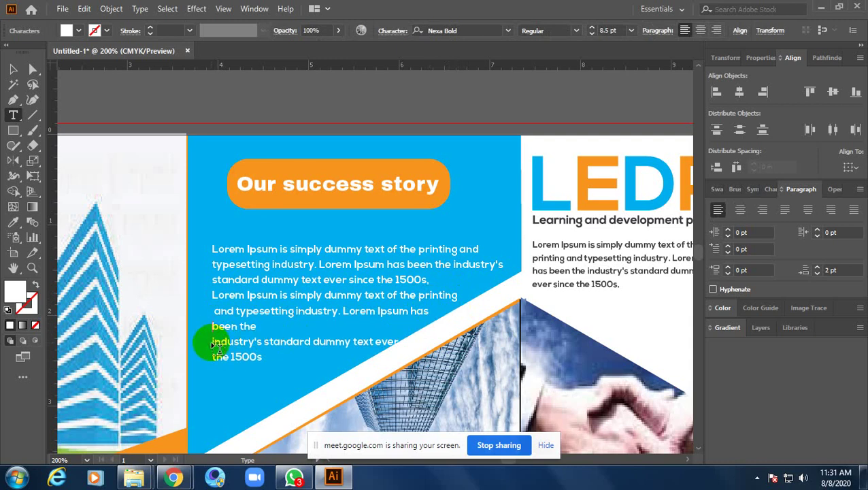
left_click(218, 343)
left_click(13, 68)
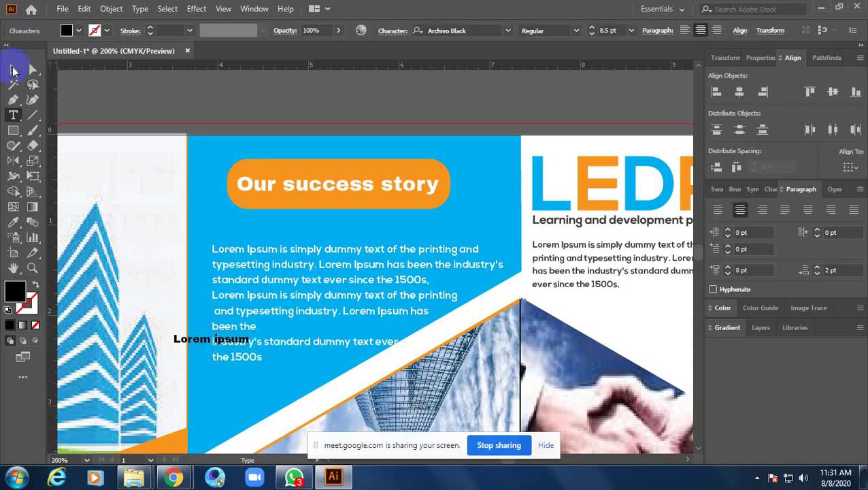
left_click(211, 340)
key("Delete")
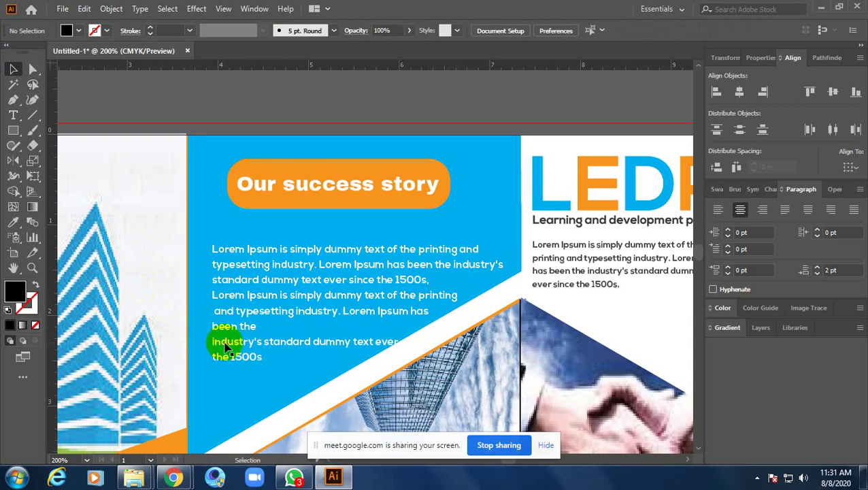
- Join the "industry's" line onto 'been the' and put 'text ever since the 1500s' on its own line
triple_click(226, 347)
left_click(211, 342)
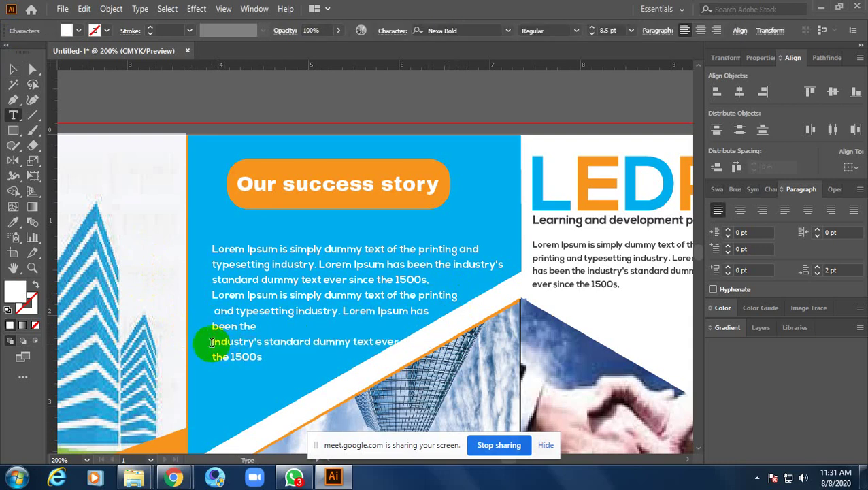
key("BackSpace")
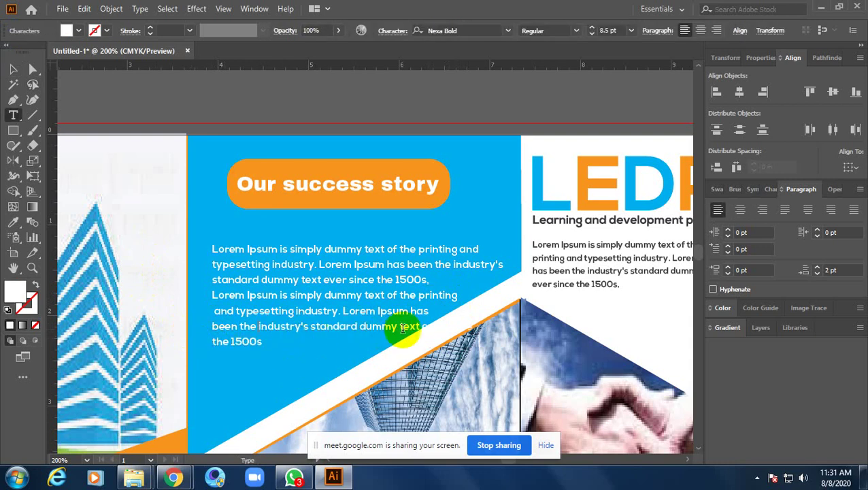
left_click(399, 326)
key("Return")
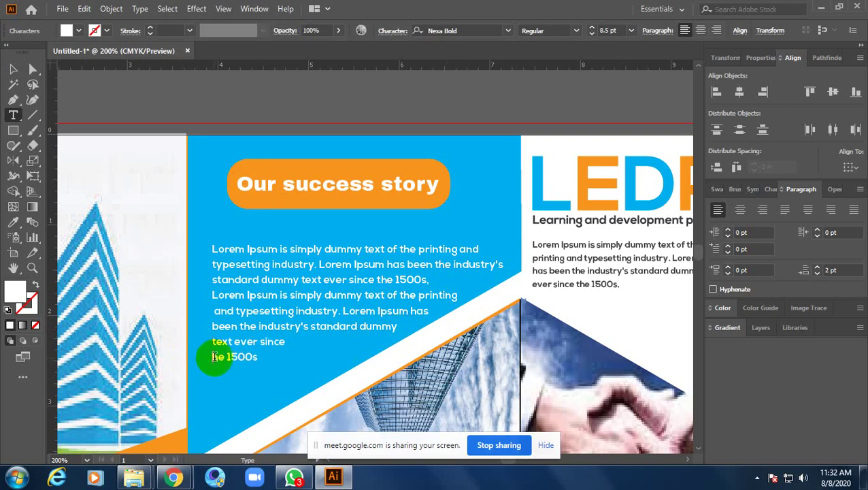
left_click(270, 368)
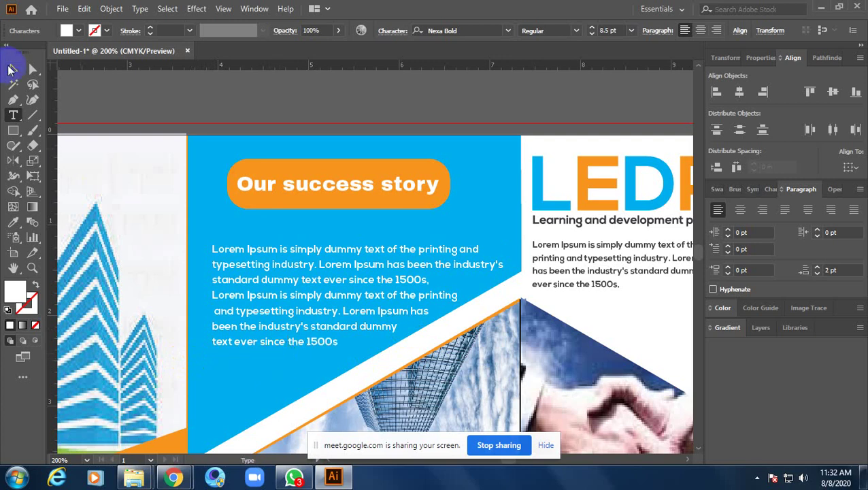
left_click(12, 68)
left_click(364, 268)
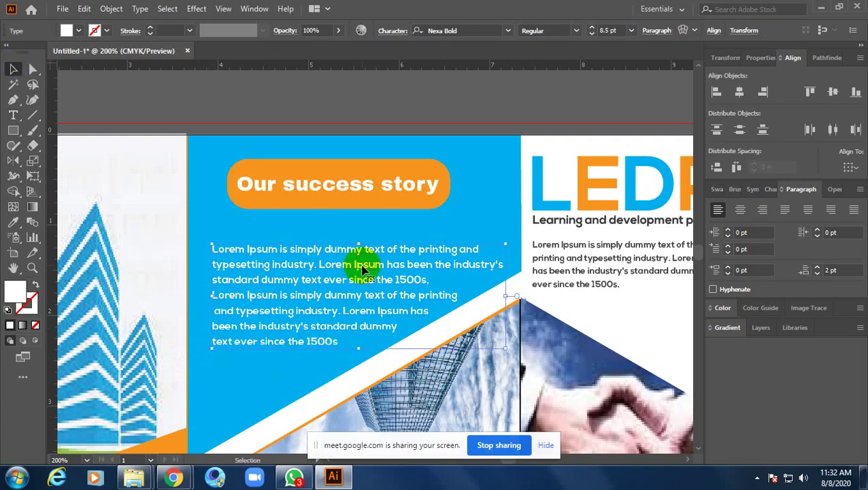
- Nudge the body text frame left and raise space after paragraphs to 4 pt
key("Left")
key("Left")
key("Left")
key("Left")
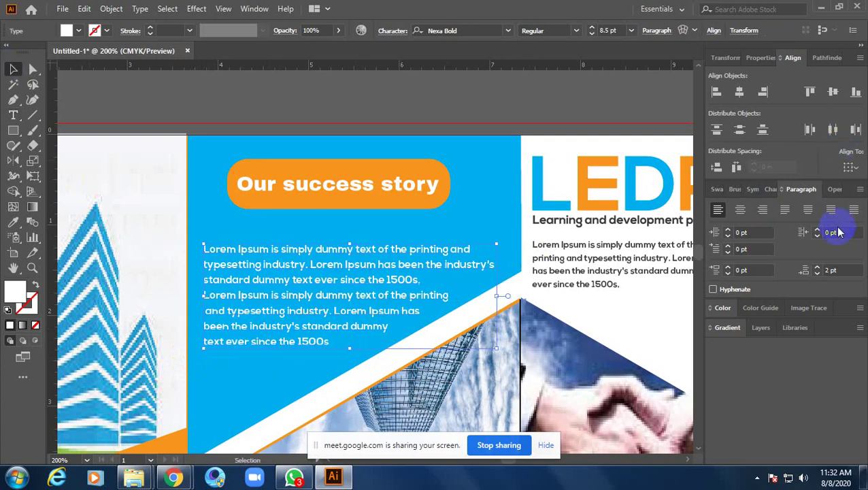
left_click(817, 267)
left_click(817, 268)
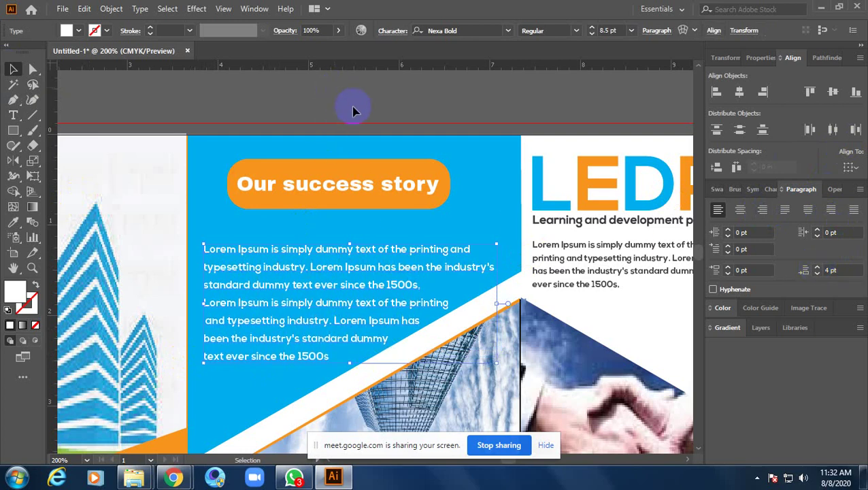
- Move the Our success story heading and its orange banner lower
left_click_drag(382, 179, 435, 171)
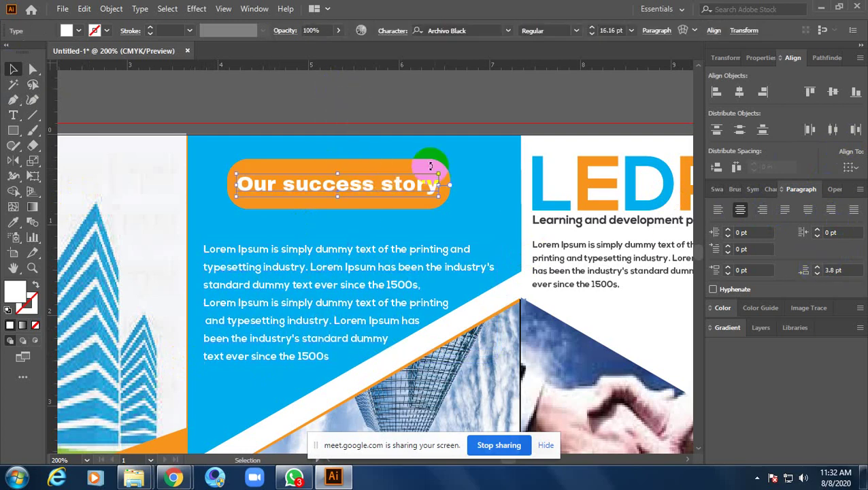
left_click(431, 170, "shift")
left_click_drag(433, 171, 436, 185)
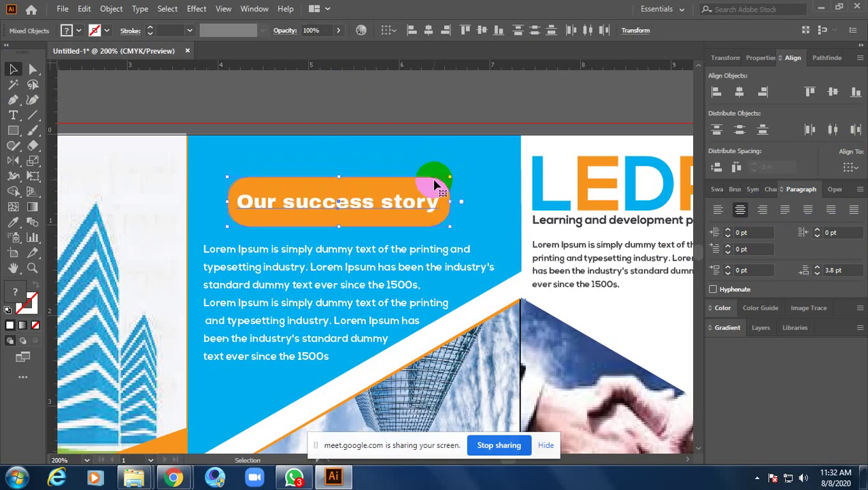
left_click_drag(435, 185, 436, 192)
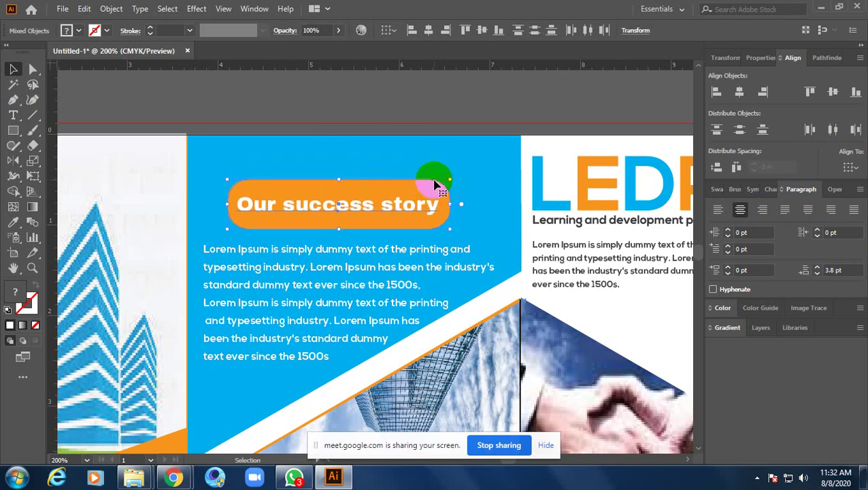
left_click(393, 107)
- Go to the Our Ambition area and check the heading's fill colour without changing it
key("ctrl+1")
left_click_drag(396, 245, 360, 190)
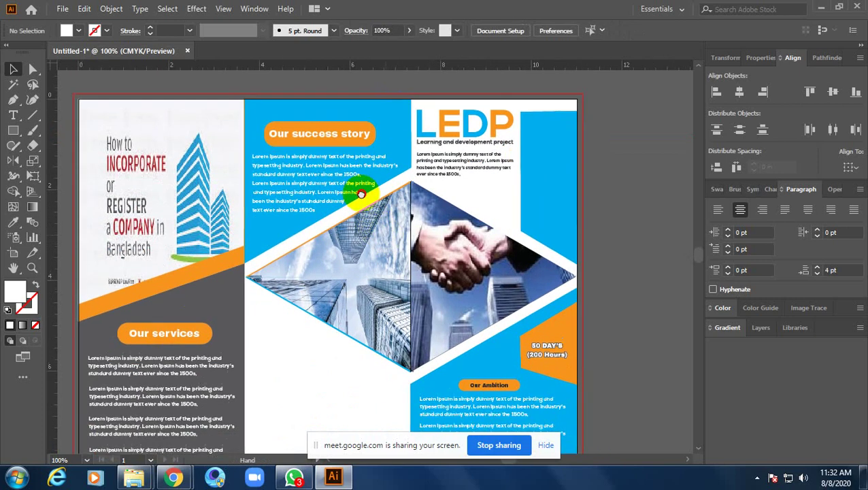
left_click_drag(402, 248, 393, 240)
left_click(487, 316)
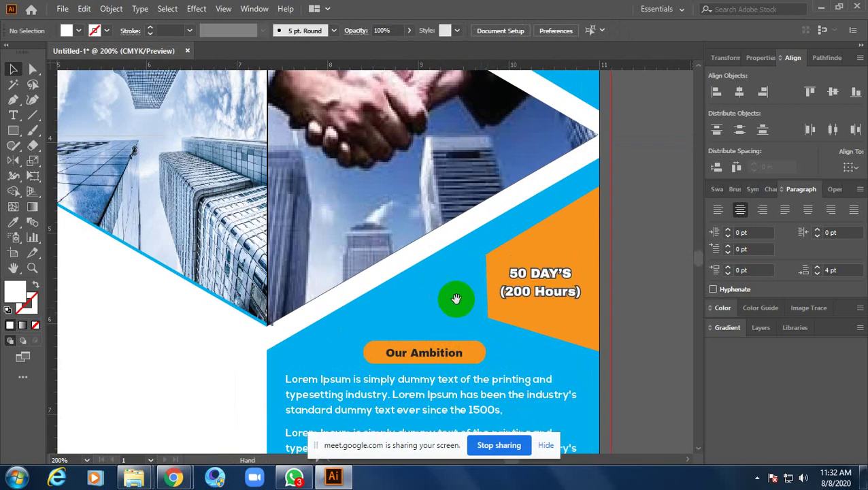
left_click(437, 274)
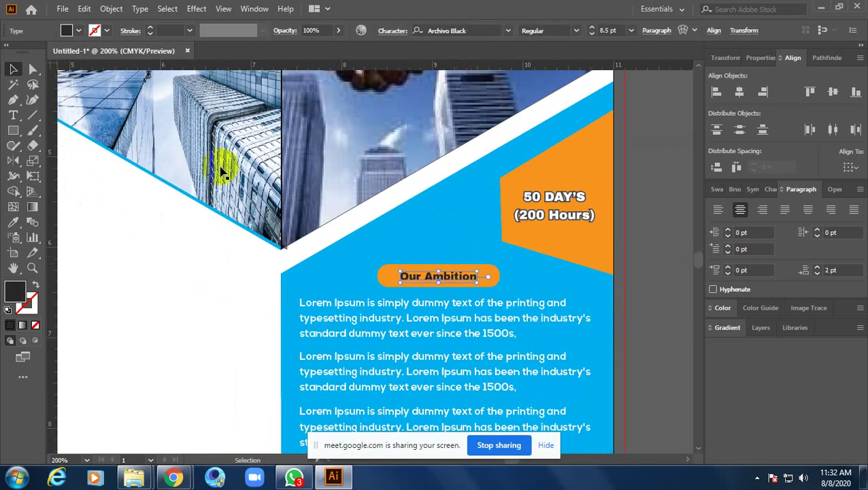
left_click(68, 30)
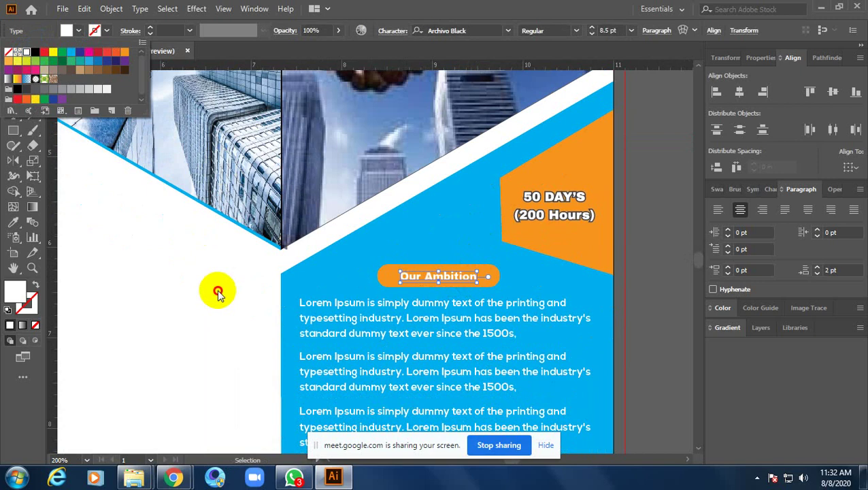
left_click(221, 289)
left_click(356, 203, "ctrl+alt")
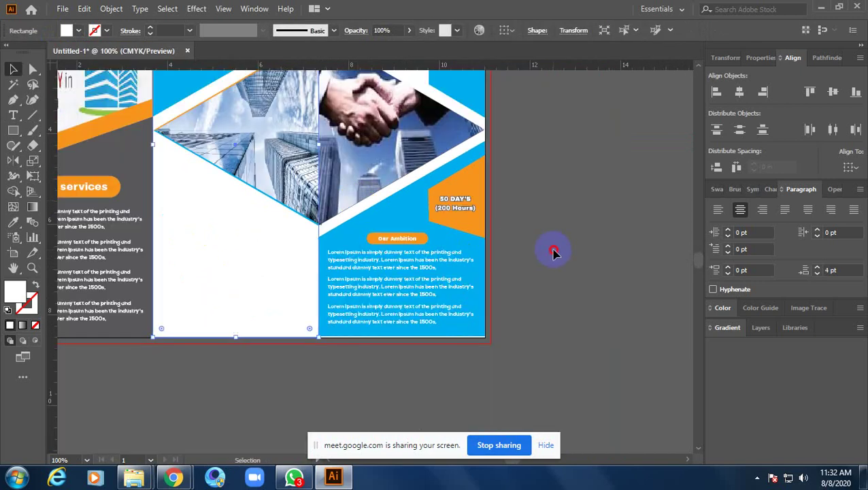
- Enlarge the Our Ambition button and its label about their centre
key("alt+space")
left_click(419, 236)
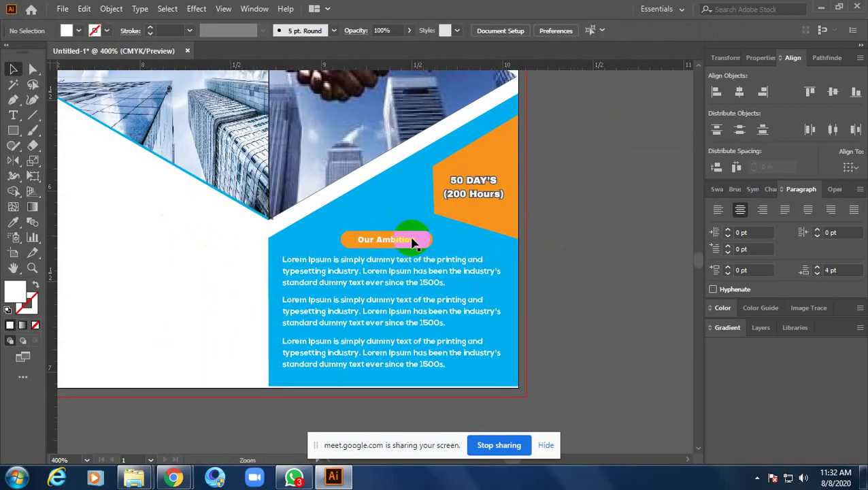
left_click(415, 238, "ctrl")
left_click(389, 246)
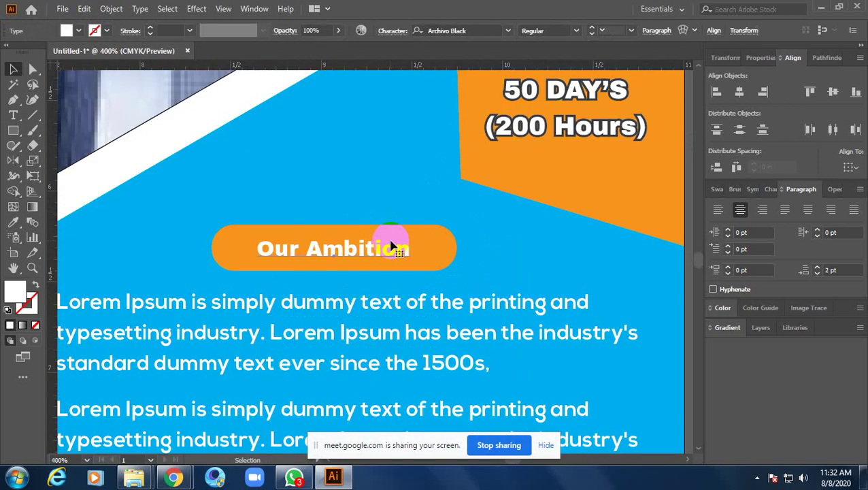
left_click(433, 245, "shift")
left_click_drag(455, 270, 499, 292)
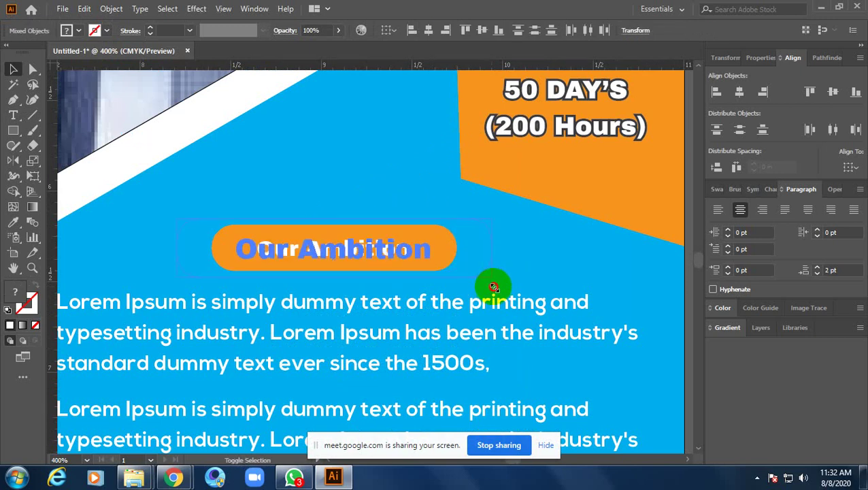
scroll(519, 249, "down", 2)
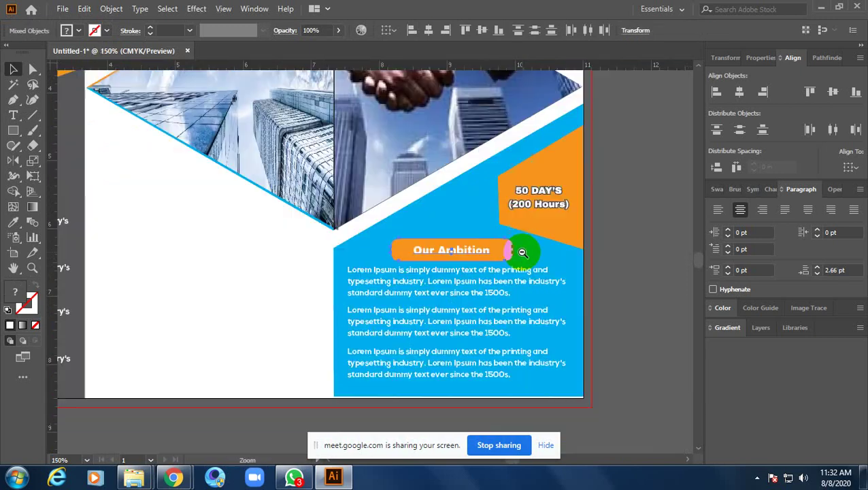
scroll(590, 257, "down", 2)
scroll(550, 257, "up", 2)
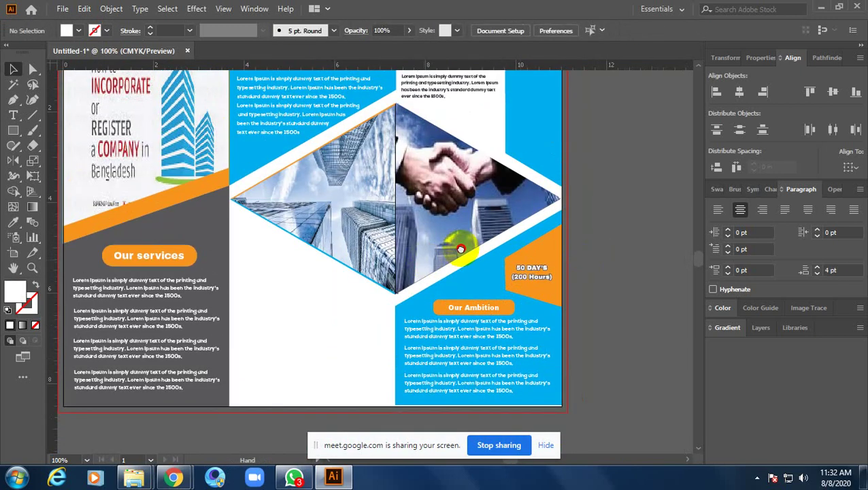
scroll(367, 199, "up", 1)
scroll(367, 199, "left", 1)
scroll(368, 197, "up", 1)
scroll(320, 194, "down", 2)
scroll(320, 194, "right", 2)
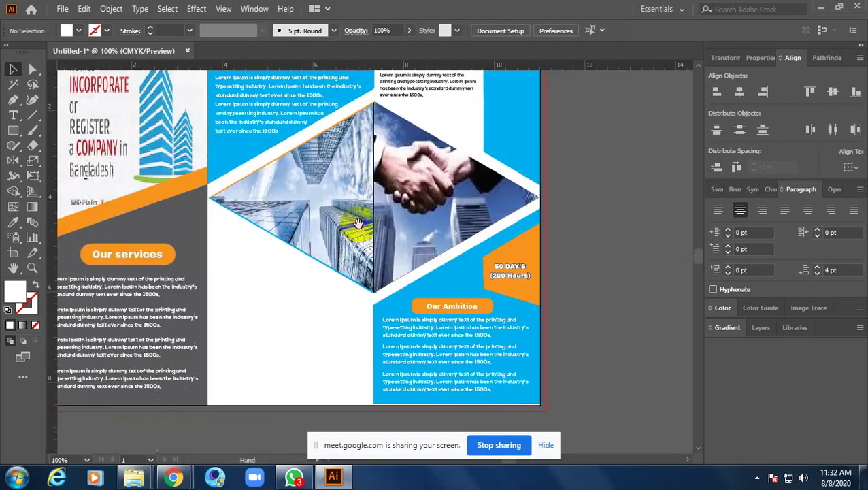
- Copy the orange Our services pill into the white middle panel
left_click(134, 247)
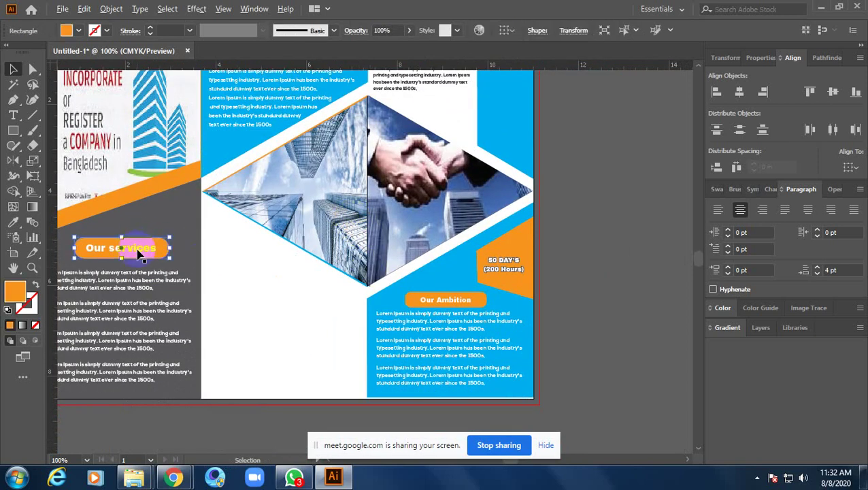
left_click_drag(151, 245, 296, 287)
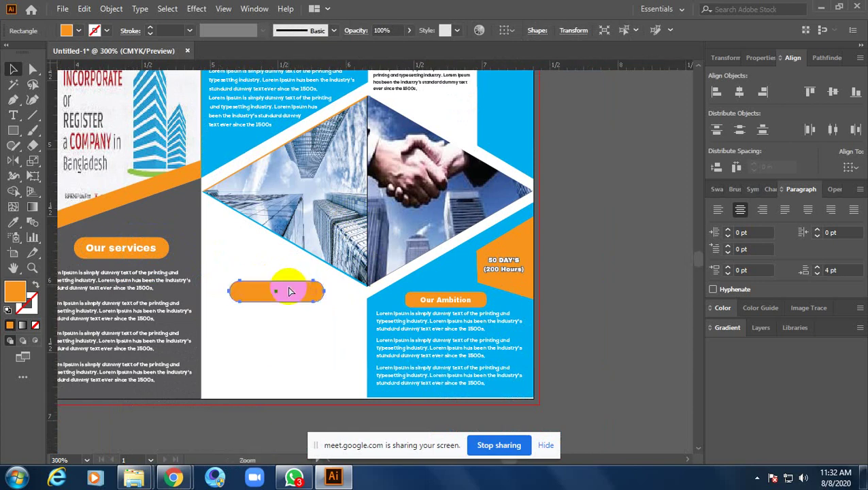
key("ctrl+equal")
key("ctrl+equal")
key("ctrl+equal")
- Type the label 'Contact us' on the copied pill
left_click(13, 115)
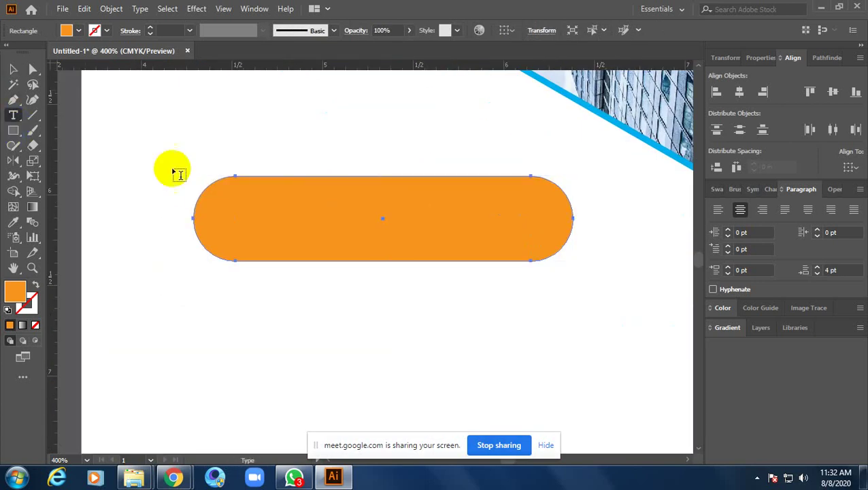
left_click(231, 216)
type("x")
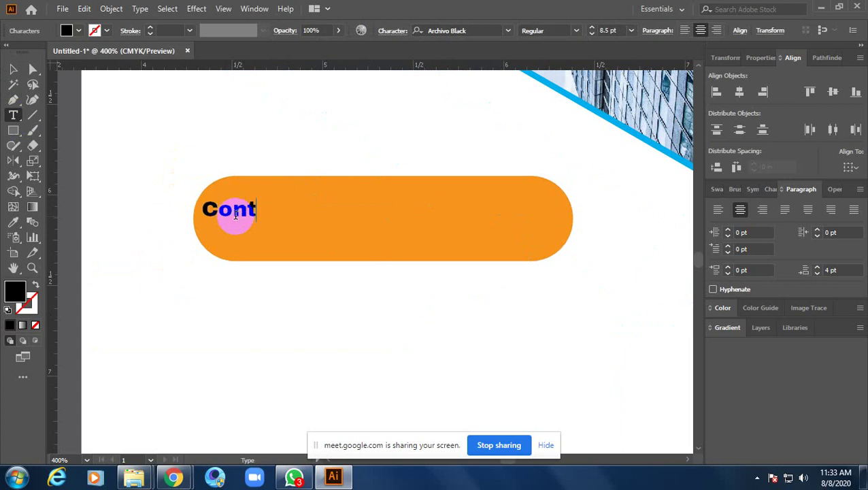
type("t i")
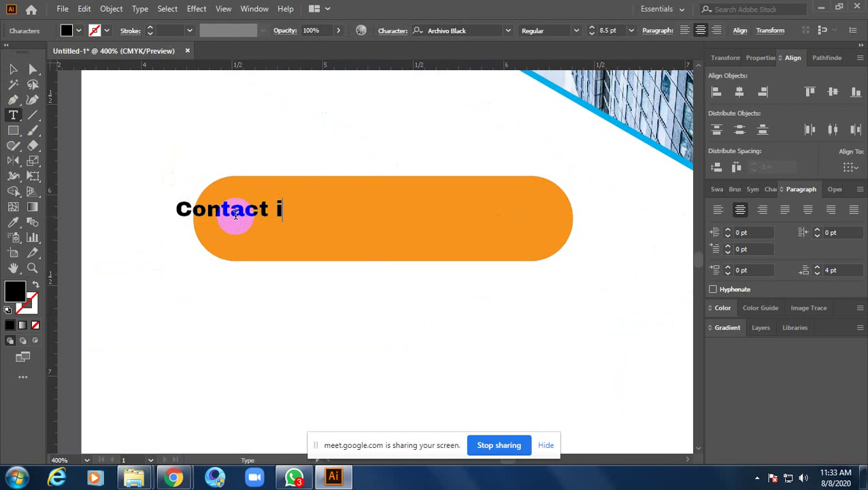
key("BackSpace")
type("us")
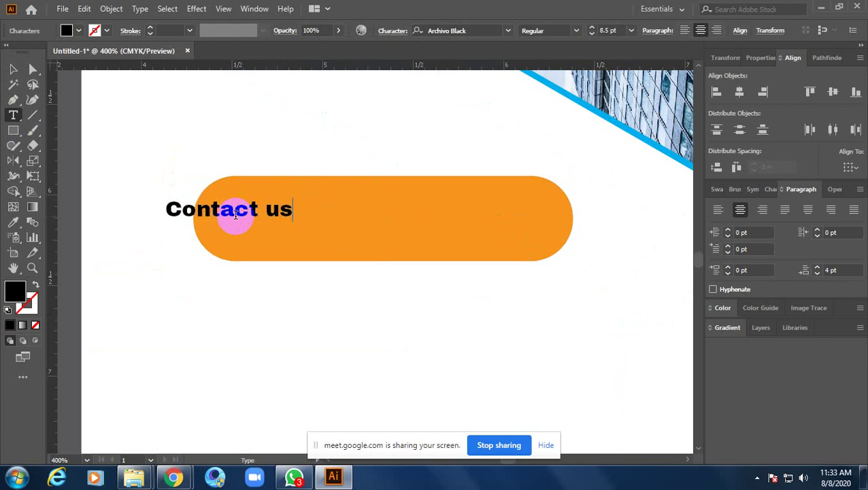
- Move the Contact us text onto the middle of the pill
left_click(13, 69)
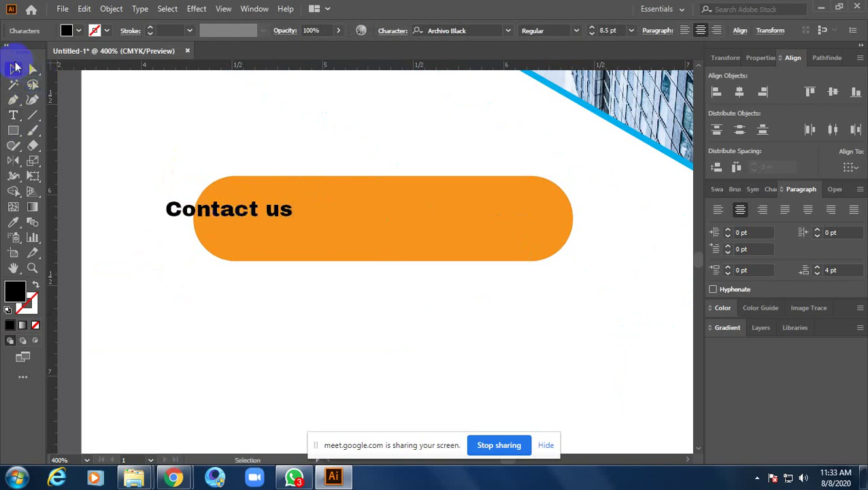
left_click(275, 223)
left_click_drag(275, 223, 423, 244)
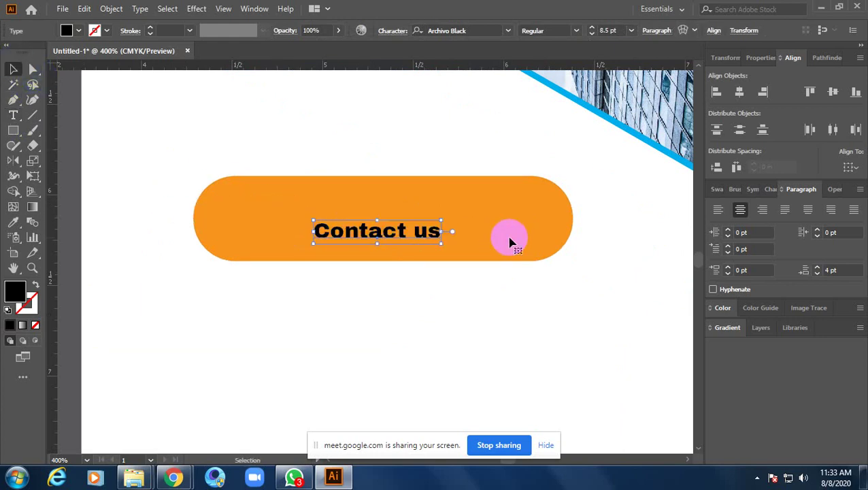
- Narrow the orange pill evenly around its centre
left_click(571, 200)
mouse_move(573, 176)
left_mouse_down()
mouse_move(514, 202)
mouse_move(476, 204)
left_mouse_up()
left_click(438, 230)
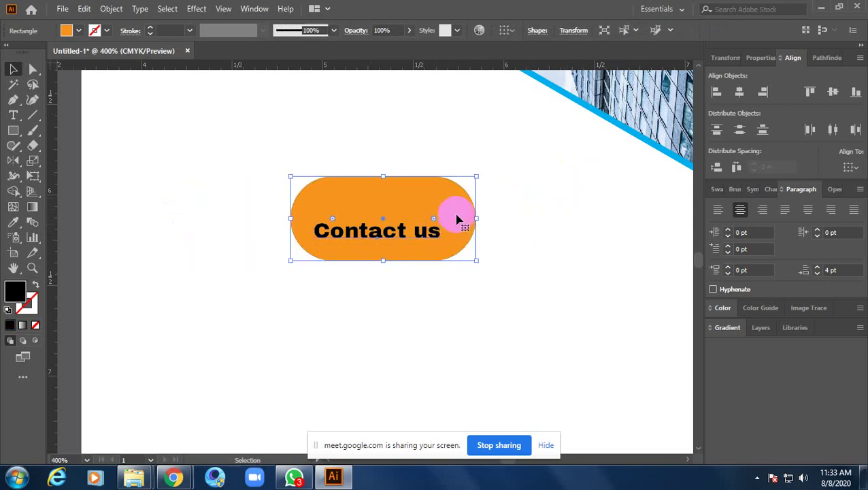
left_click(385, 182)
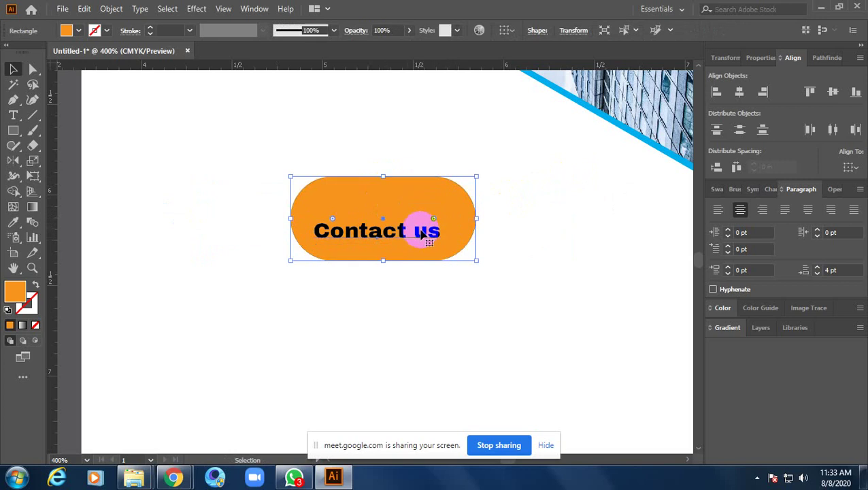
key("ctrl+z")
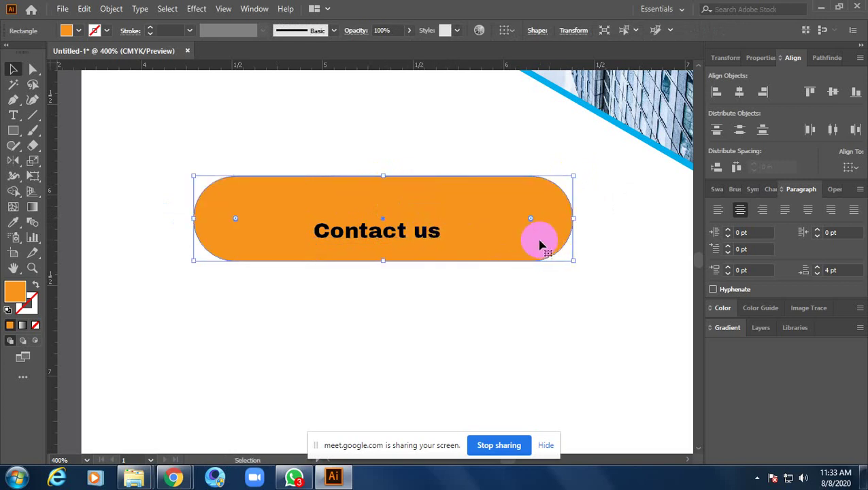
left_click(671, 299)
left_click(510, 248)
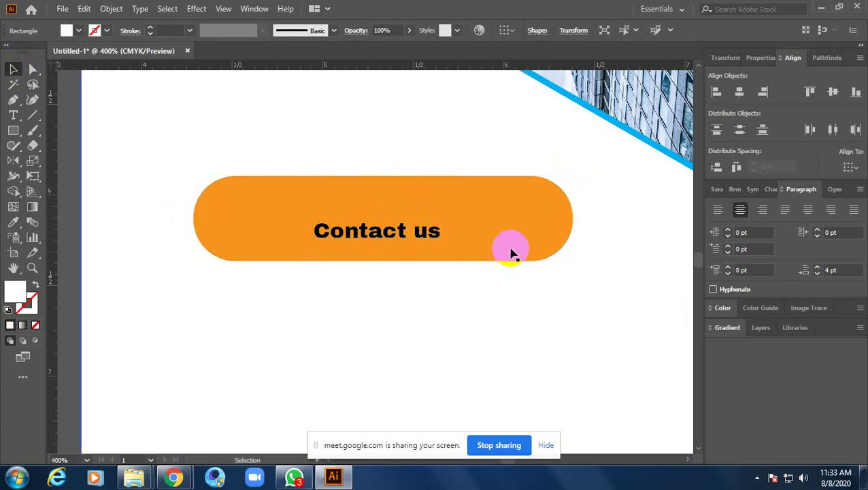
left_click_drag(572, 259, 503, 234)
left_click(483, 281)
- Centre the Contact us label in the pill and make it white
left_click_drag(483, 281, 401, 333)
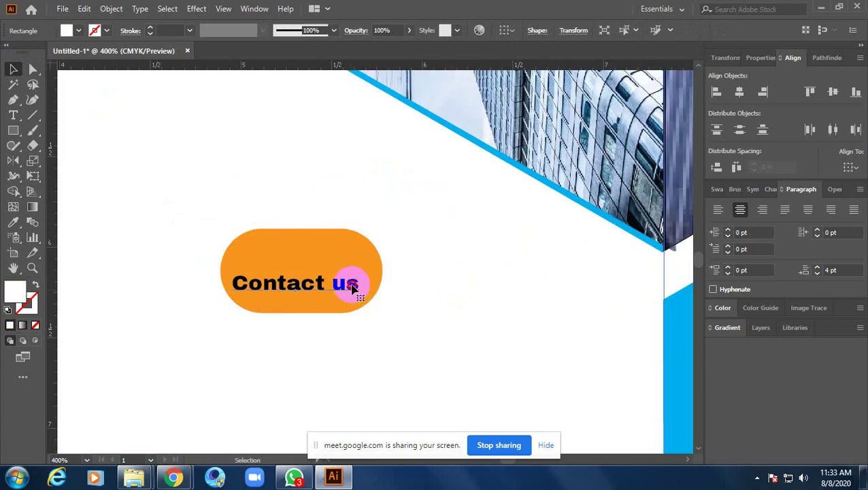
left_click(353, 282)
left_click_drag(359, 280, 343, 274)
left_click(344, 268)
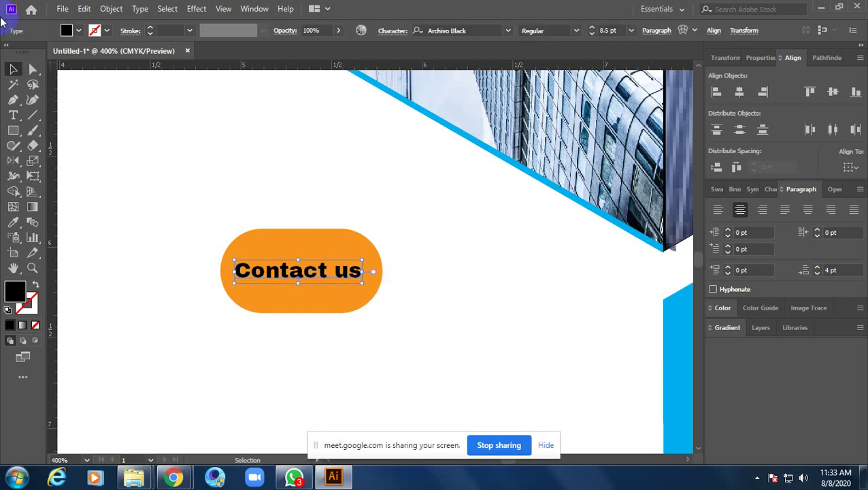
left_click(78, 32)
left_click(24, 54)
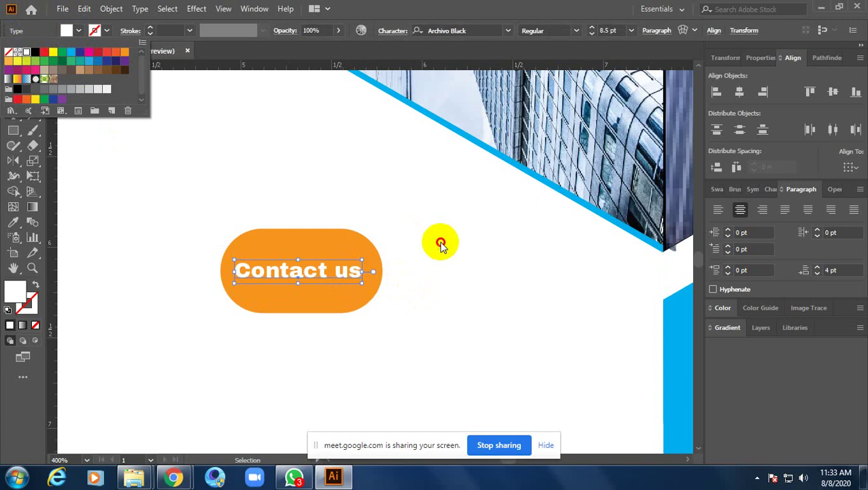
left_click(451, 246)
left_click(458, 252)
scroll(459, 251, "down", 3)
- Enlarge the Contact us button about its centre
left_click_drag(483, 269, 447, 266)
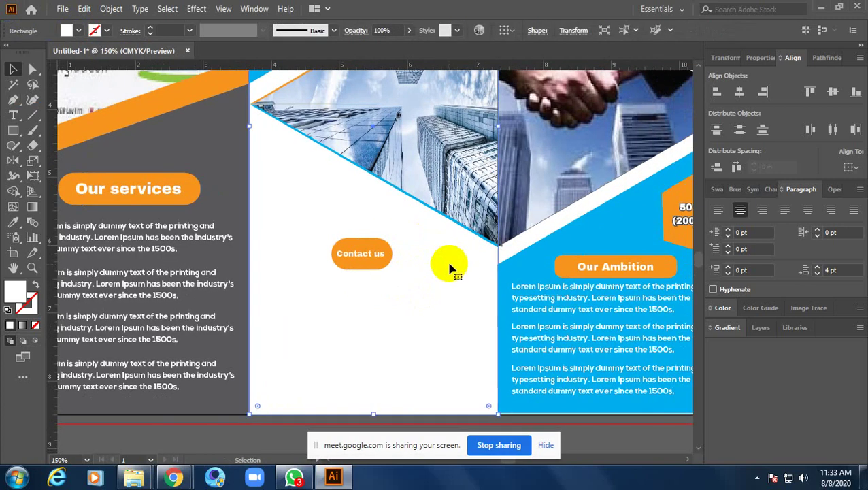
key("a")
key("v")
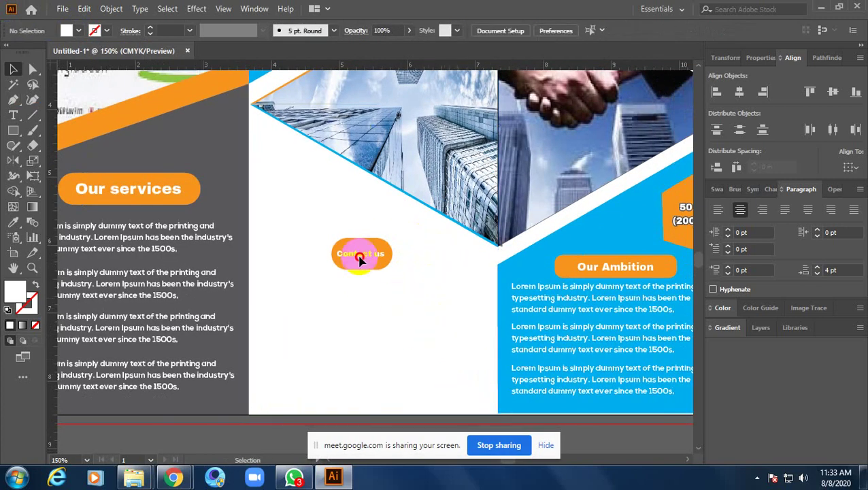
mouse_move(345, 300)
left_mouse_down()
mouse_move(403, 245)
mouse_move(401, 274)
left_mouse_up()
left_click(439, 295)
mouse_move(388, 355)
left_mouse_down()
mouse_move(469, 330)
mouse_move(429, 328)
left_mouse_up()
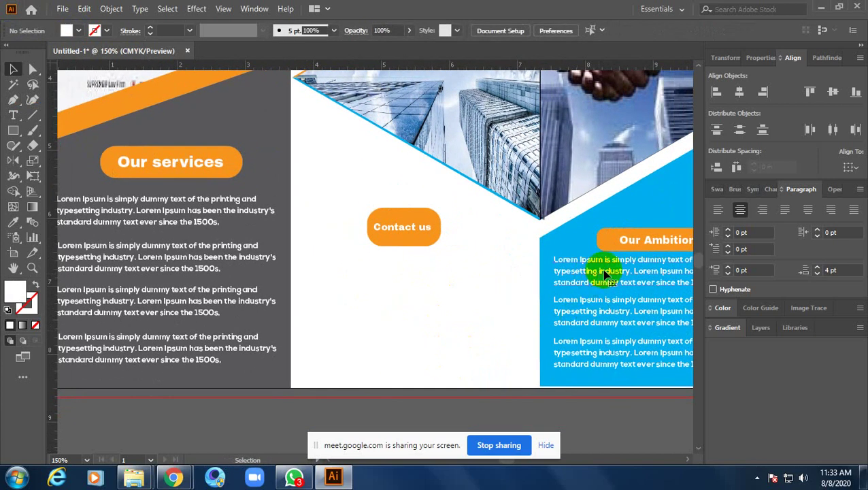
- Copy a Lorem Ipsum paragraph below Contact us, trying black, dark blue and orange fills
left_click_drag(602, 275, 368, 294)
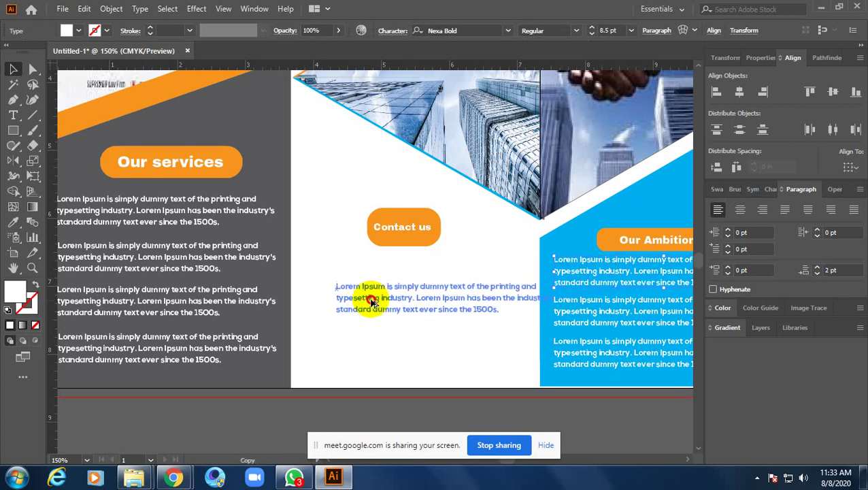
left_click_drag(423, 299, 424, 300)
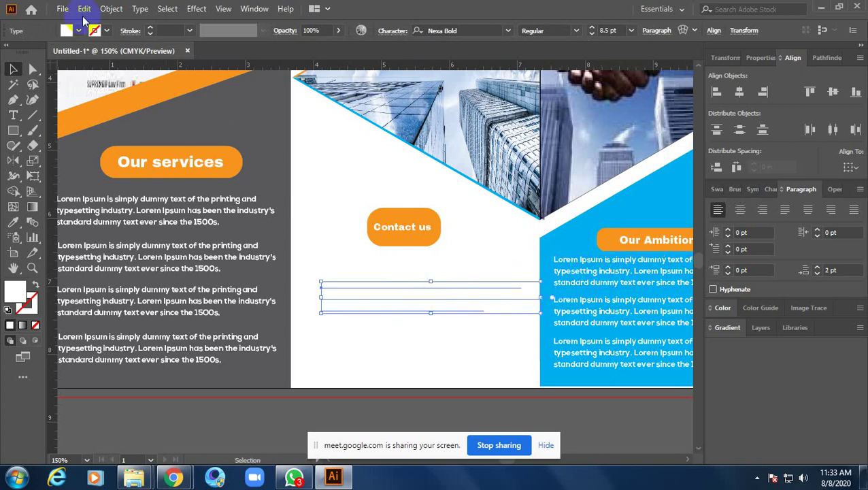
left_click(81, 30)
left_click(36, 53)
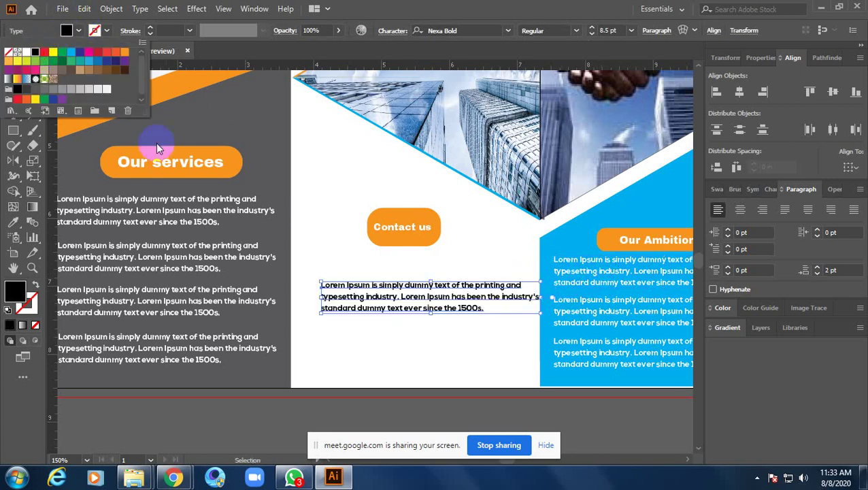
left_click(79, 53)
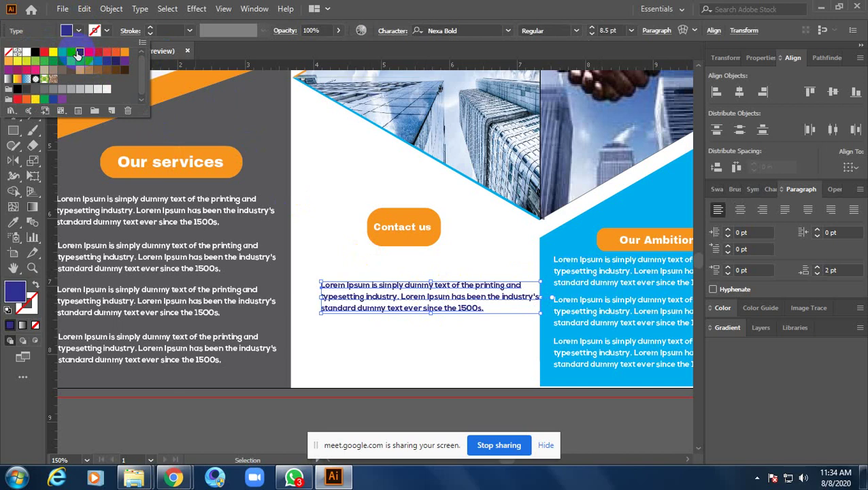
left_click(124, 54)
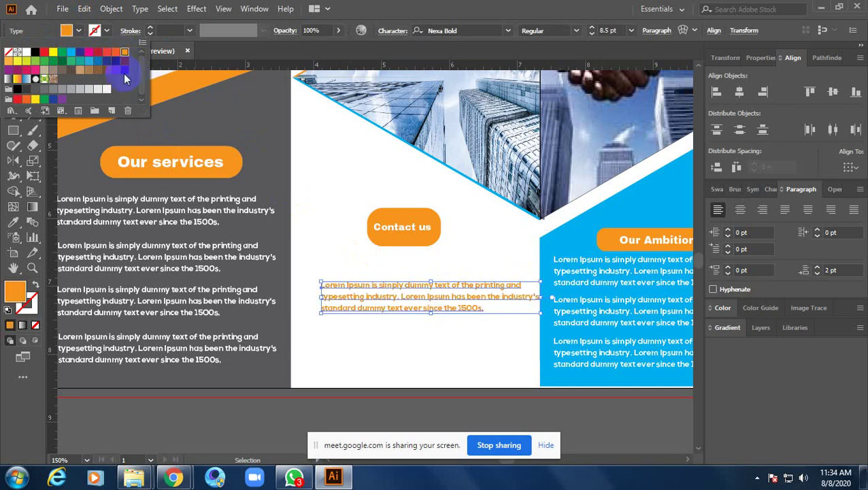
- Edit the C=70 M=15 swatch to K 79, turning the paragraph dark teal
double_click(88, 61)
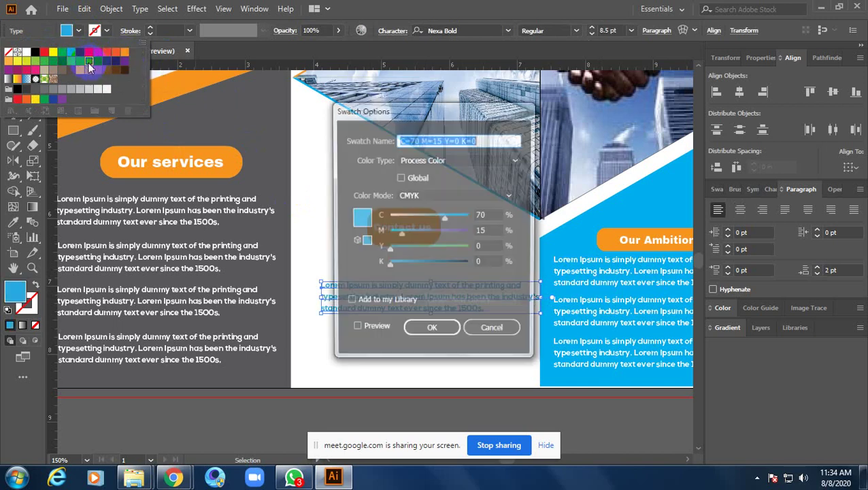
left_click_drag(389, 269, 455, 275)
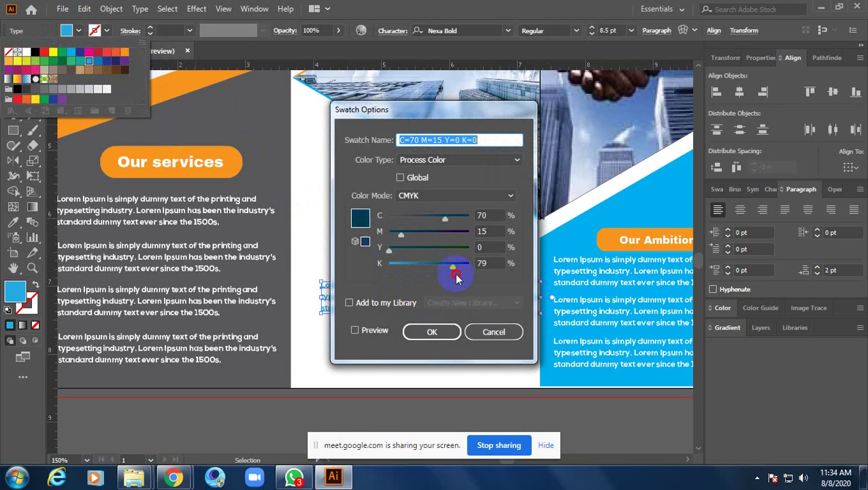
left_click(432, 331)
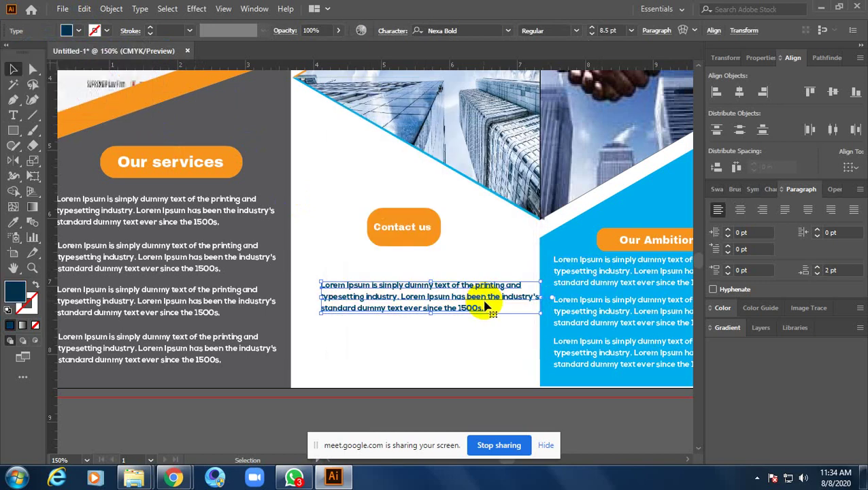
- Set the paragraph to 10 pt and move it up under the Contact us button
scroll(478, 302, "up", 2)
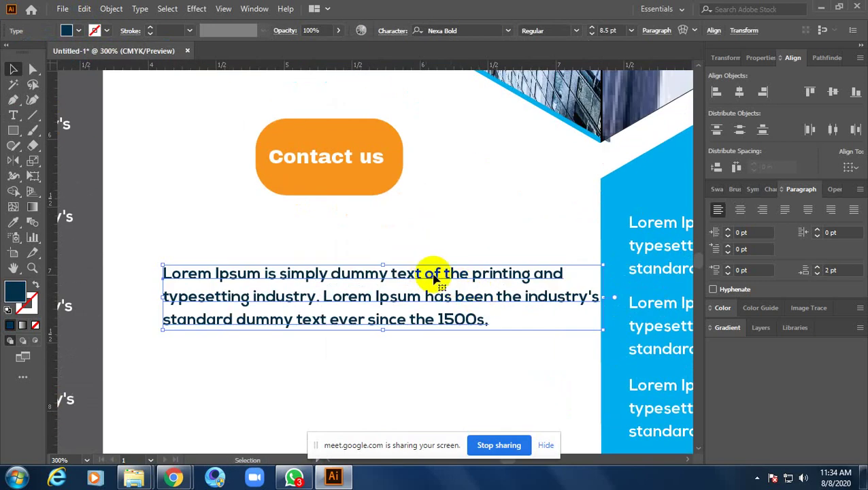
left_click(609, 30)
type("1")
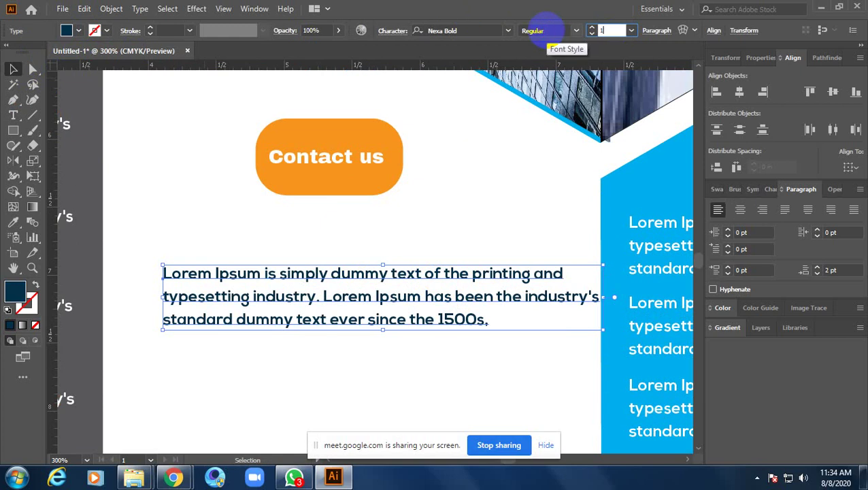
type("0")
key("Return")
left_click_drag(465, 275, 452, 241)
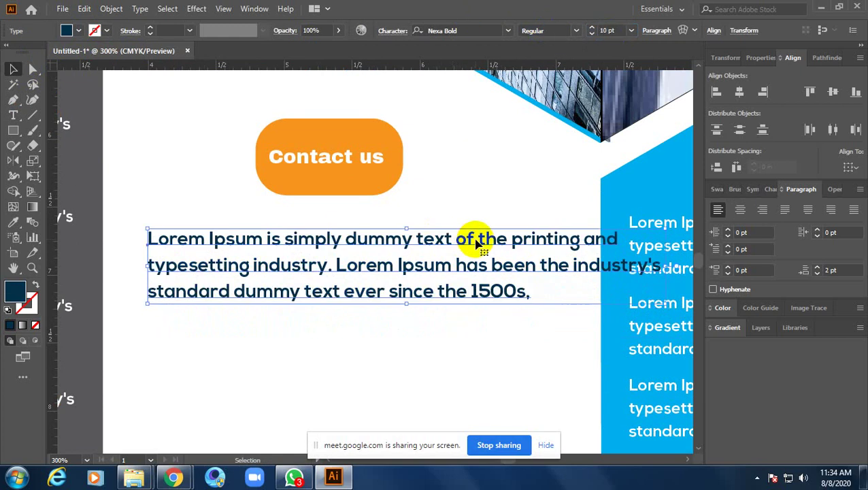
- Break the paragraph into short lines, including 'since the 1500s' and 'dummy text of'
double_click(478, 239)
key("Return")
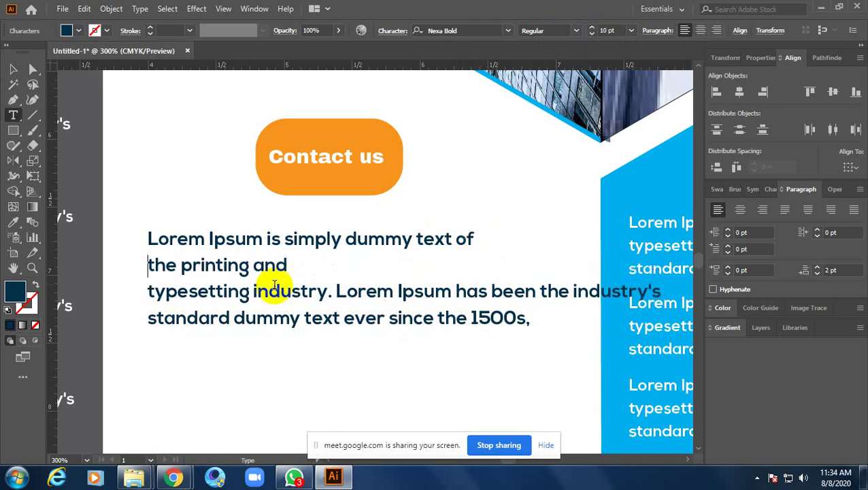
left_click(334, 291)
key("Return")
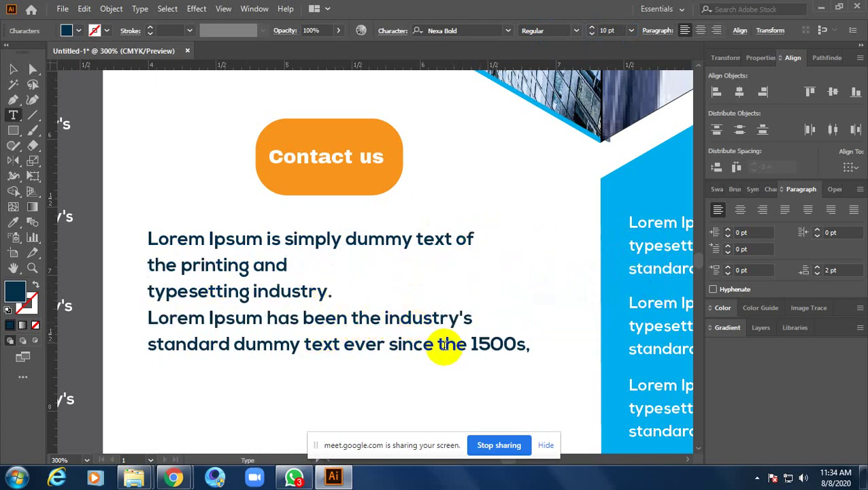
left_click(387, 345)
key("Return")
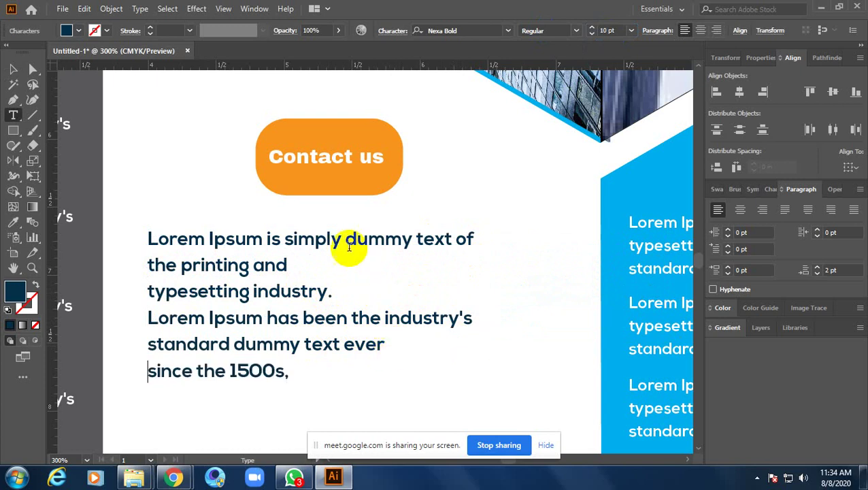
key("Return")
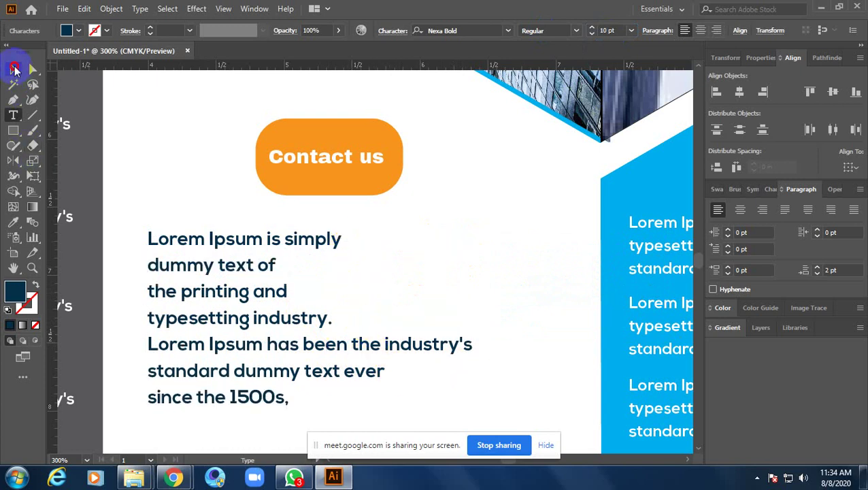
- Centre-align the paragraph and place it beneath the button
left_click(13, 69)
left_click(656, 30)
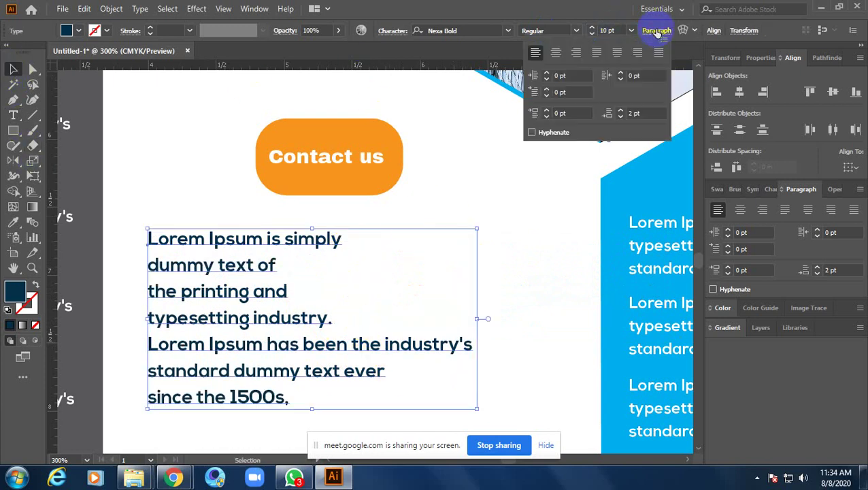
left_click(558, 54)
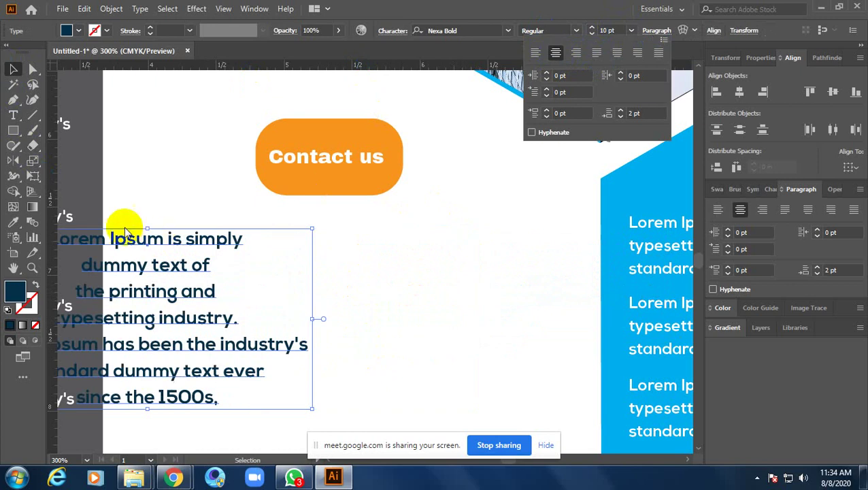
left_click_drag(172, 243, 379, 257)
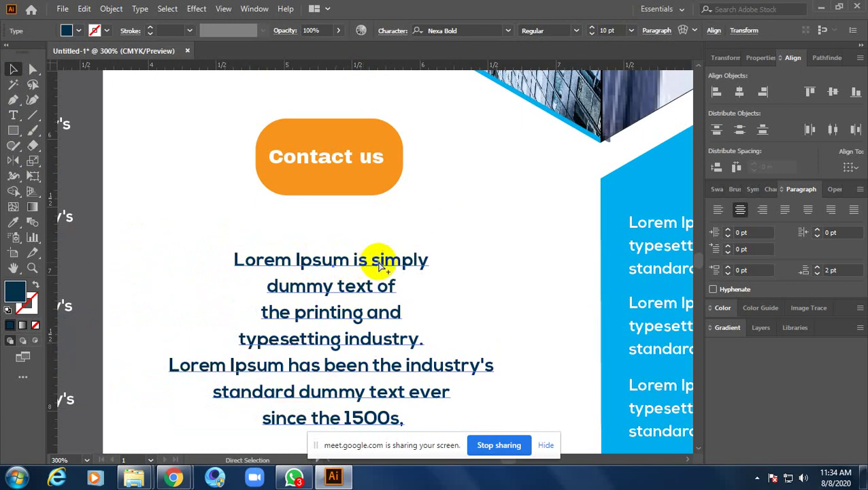
- Move the orange Contact us pill and label down, just above the navy paragraph
key("ctrl+1")
left_click(382, 226)
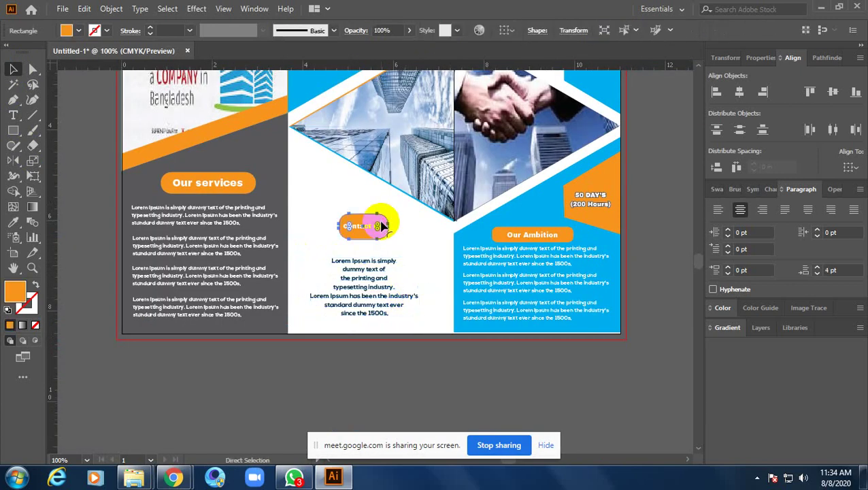
left_click(381, 222)
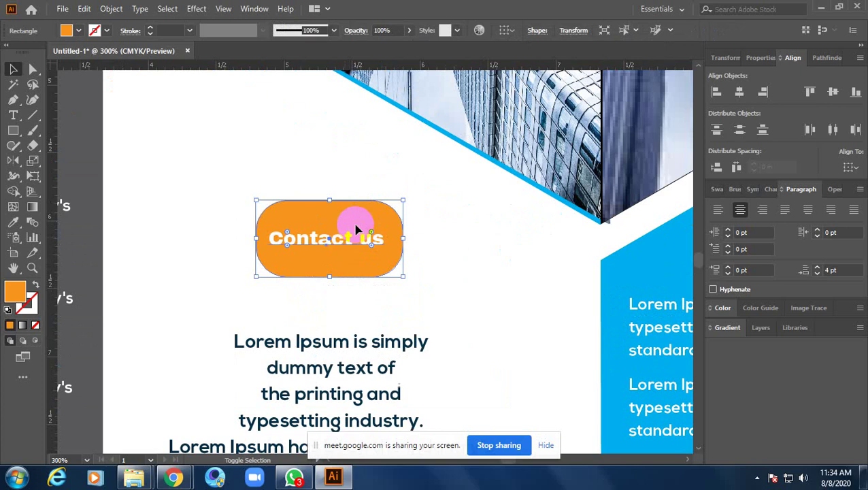
left_click(369, 223, "shift")
left_click(372, 229)
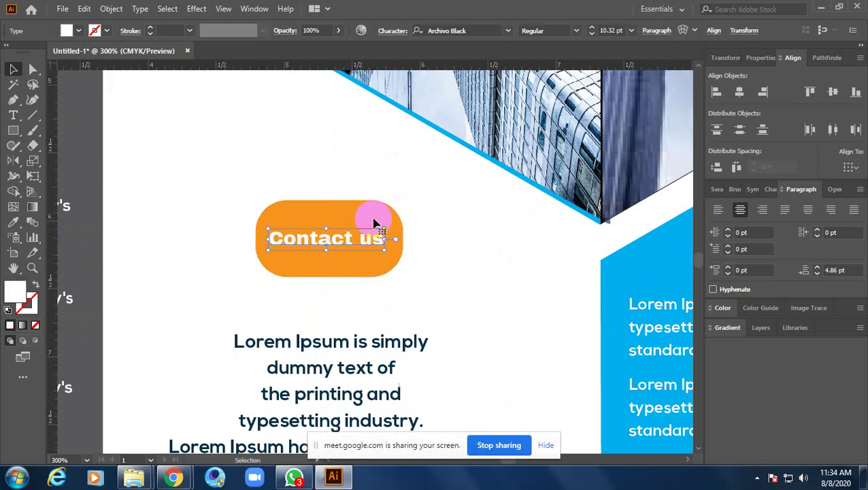
left_click(374, 223)
left_click(349, 242, "shift")
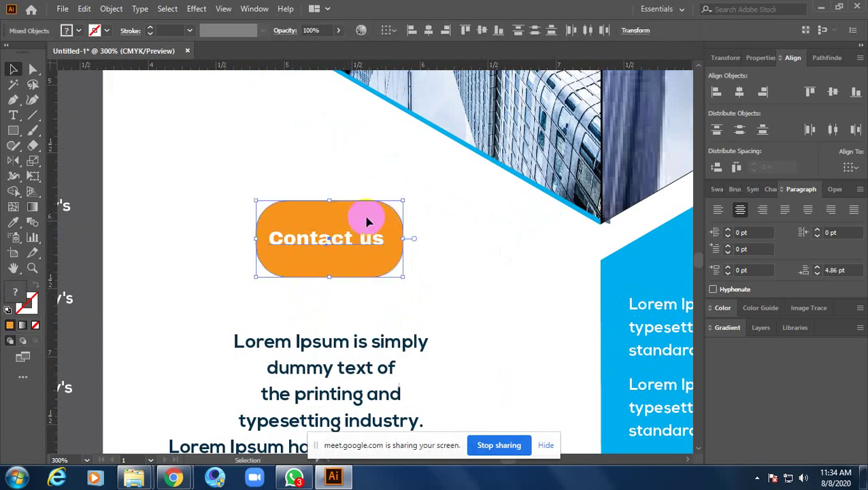
left_click(376, 224)
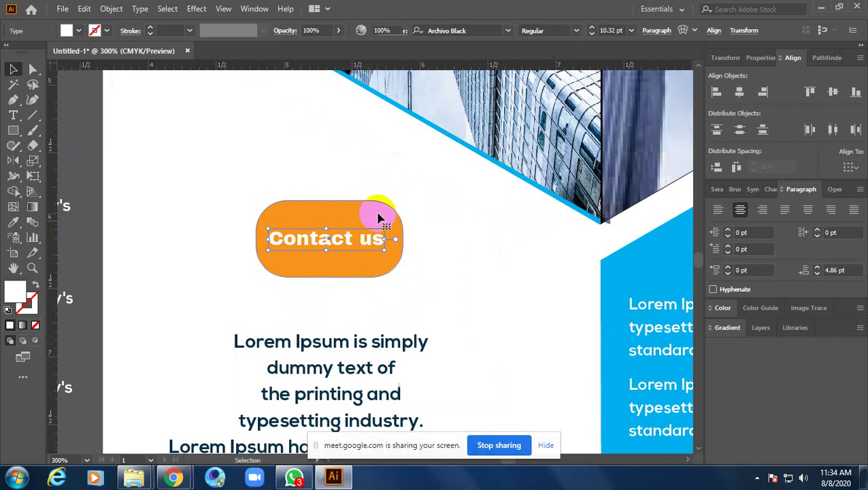
left_click(363, 237)
left_click(359, 240, "shift")
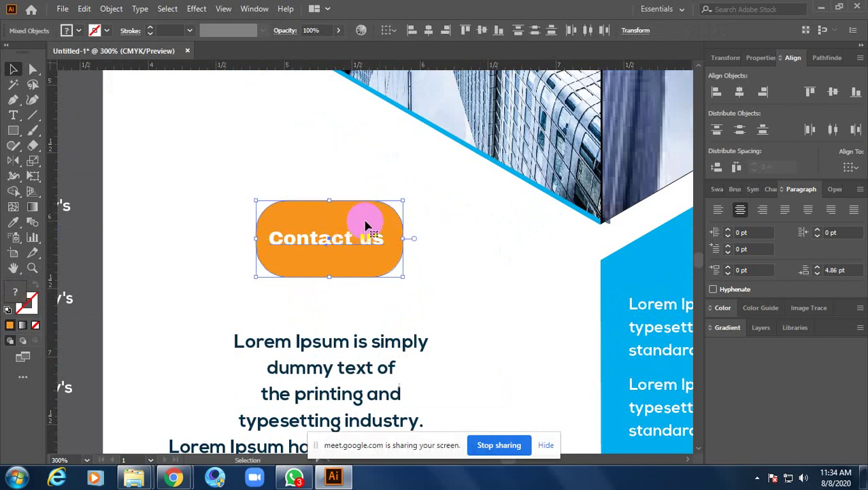
left_click_drag(365, 225, 364, 258)
key("ctrl+1")
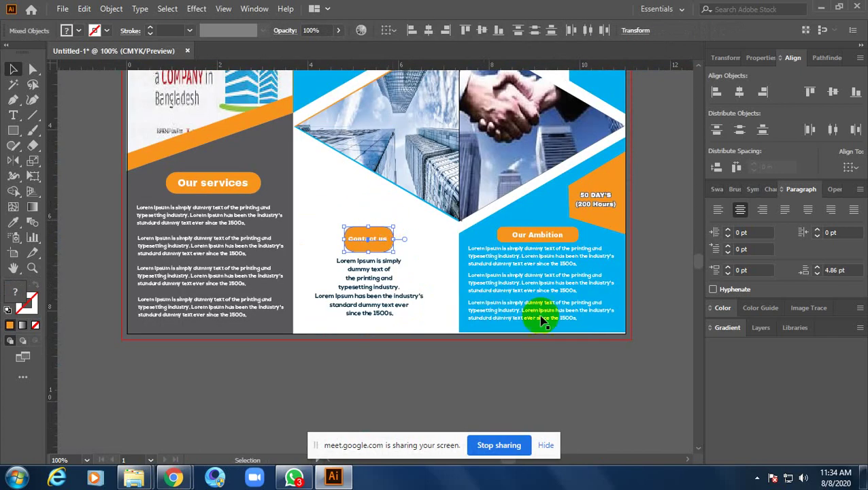
- Draw an orange rectangle over the upper middle panel around the skyscraper photo
left_click(536, 374)
scroll(388, 383, "up", 3)
scroll(410, 331, "right", 4)
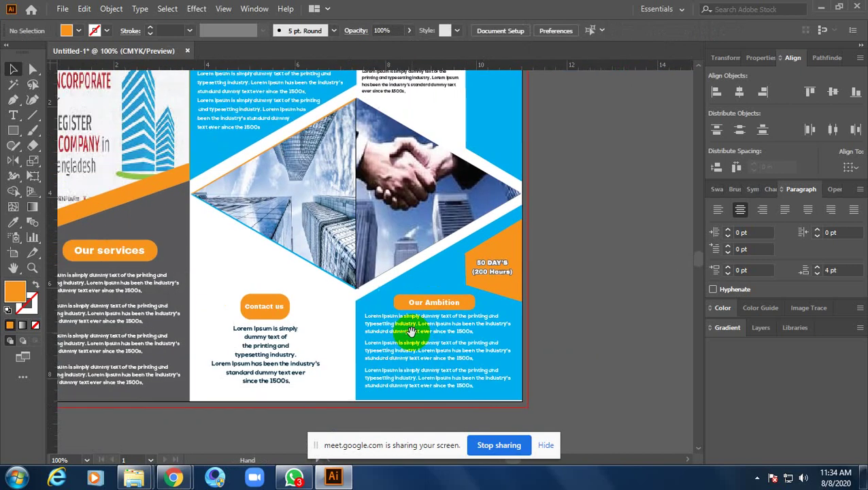
scroll(280, 329, "up", 2)
left_click_drag(285, 329, 334, 329)
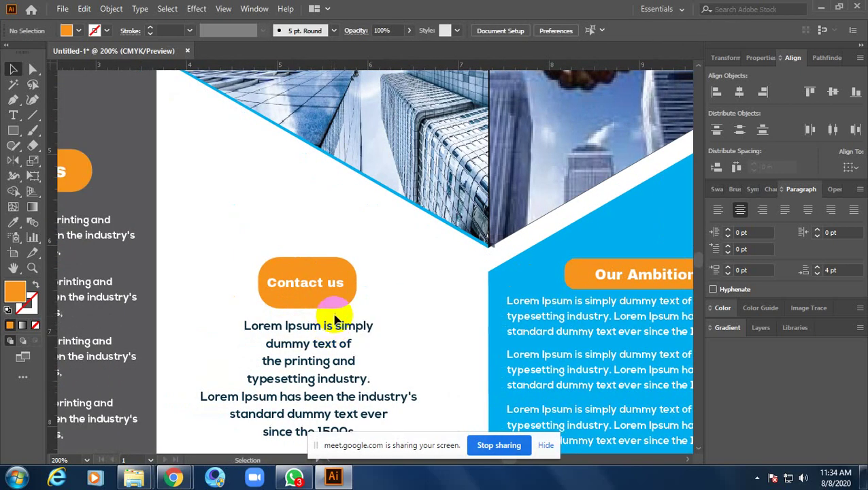
left_click(340, 283, "alt")
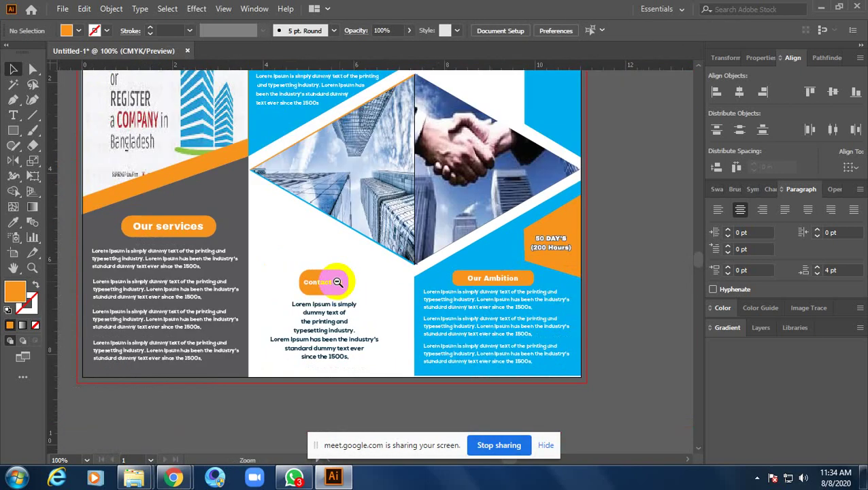
left_click(300, 202)
left_click(336, 262)
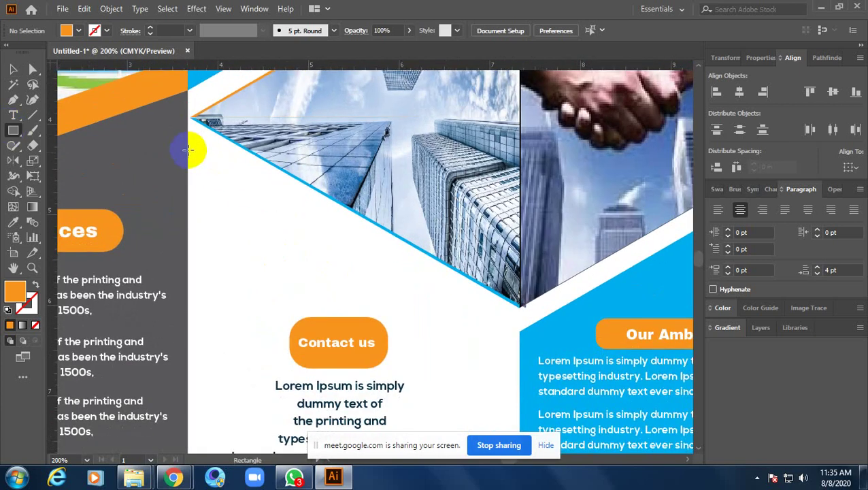
mouse_move(189, 149)
left_mouse_down()
mouse_move(367, 302)
mouse_move(381, 289)
mouse_move(445, 293)
left_mouse_up()
- Pull the rectangle's top-right anchor down into a triangle along the photo's diagonal edge
left_click(32, 68)
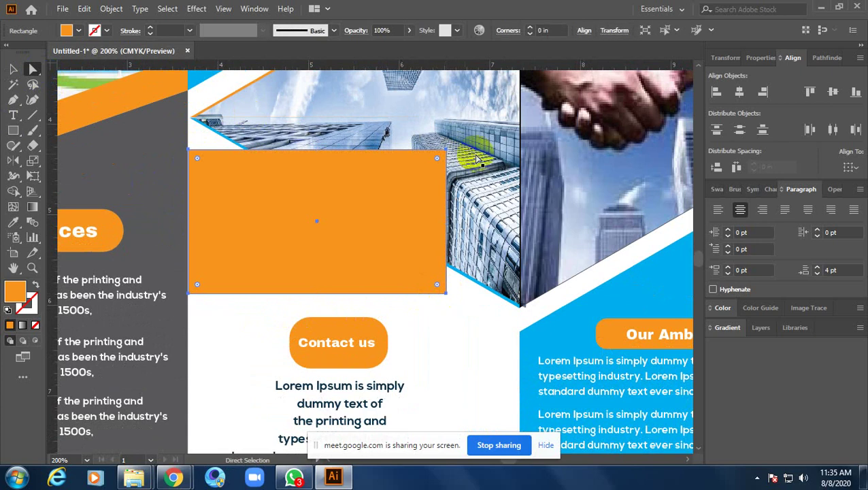
left_click(443, 153)
left_click(439, 156)
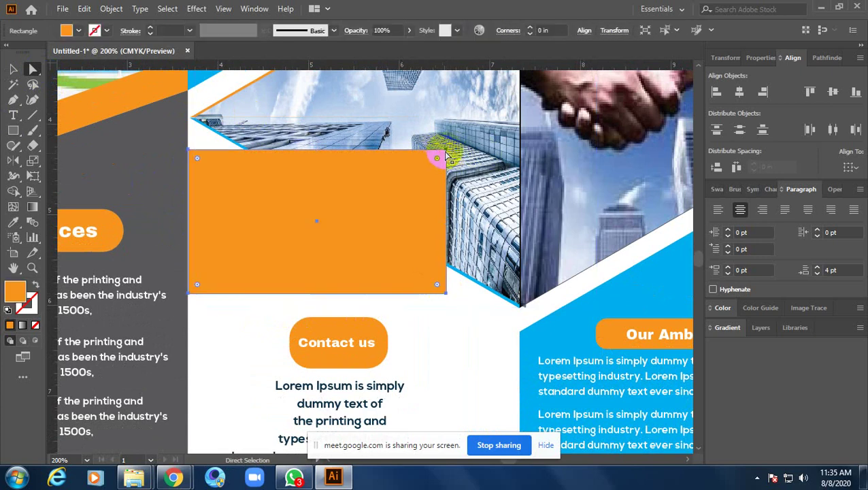
left_click_drag(439, 156, 445, 272)
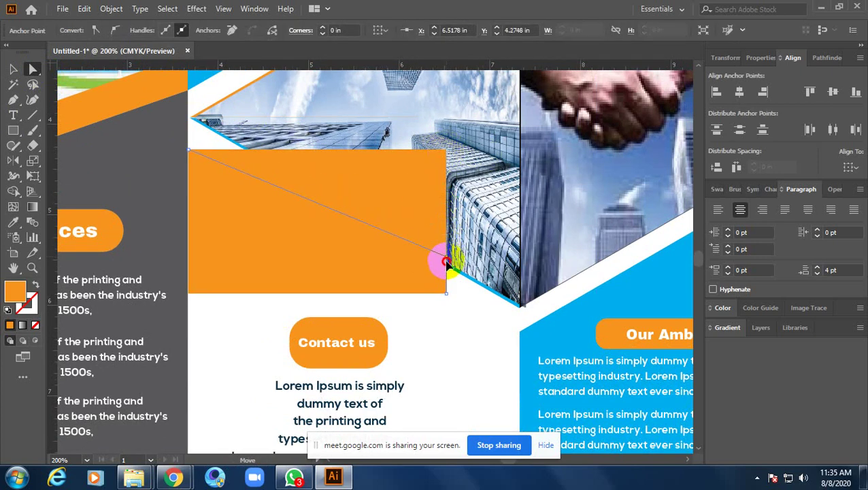
left_click_drag(446, 281, 445, 288)
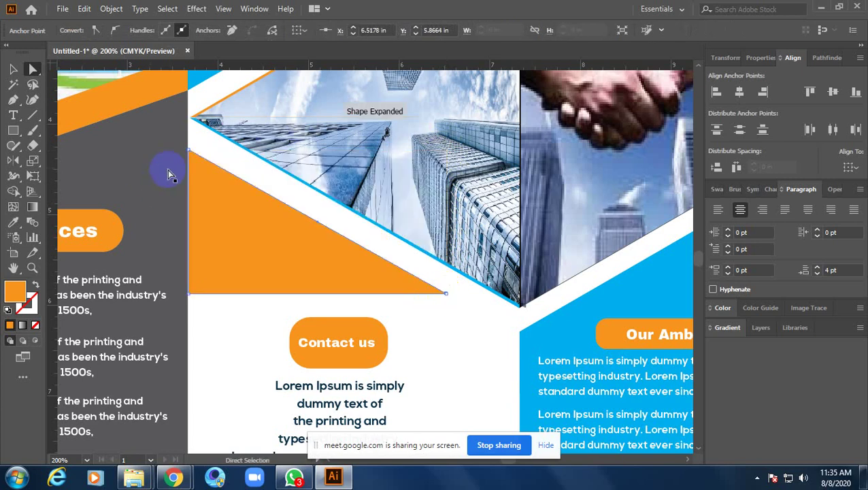
left_click(189, 147)
left_click_drag(190, 147, 191, 142)
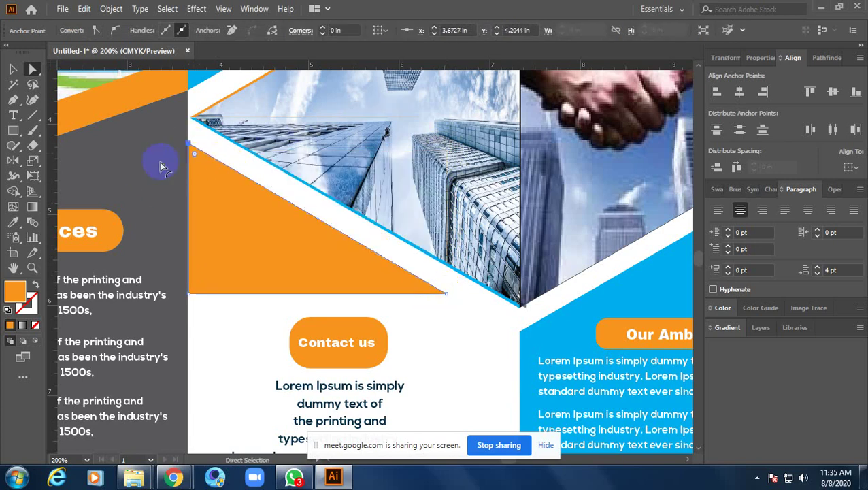
left_click(272, 178)
scroll(281, 180, "down", 4)
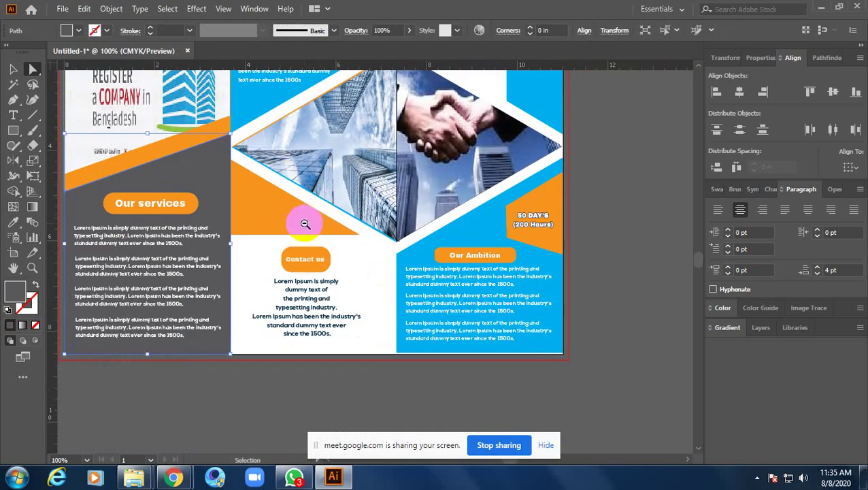
left_click_drag(283, 223, 296, 236)
mouse_move(134, 248)
left_mouse_down()
mouse_move(210, 265)
mouse_move(401, 253)
left_mouse_up()
scroll(394, 251, "down", 1)
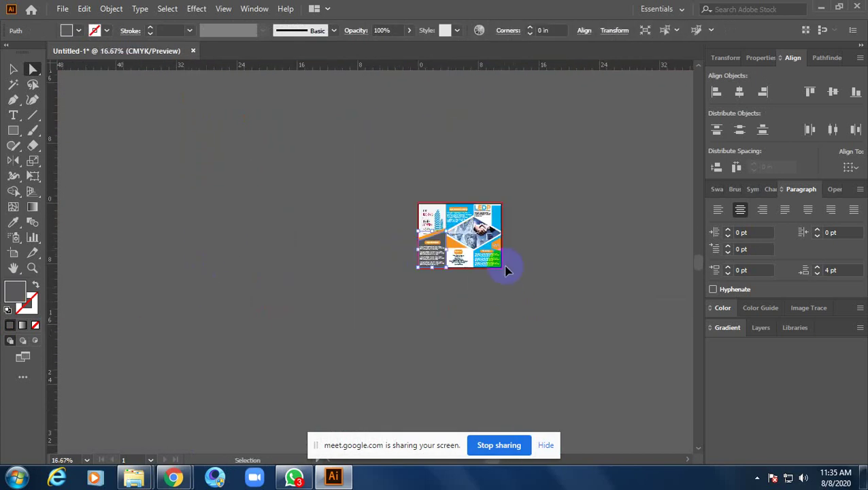
scroll(512, 245, "up", 3)
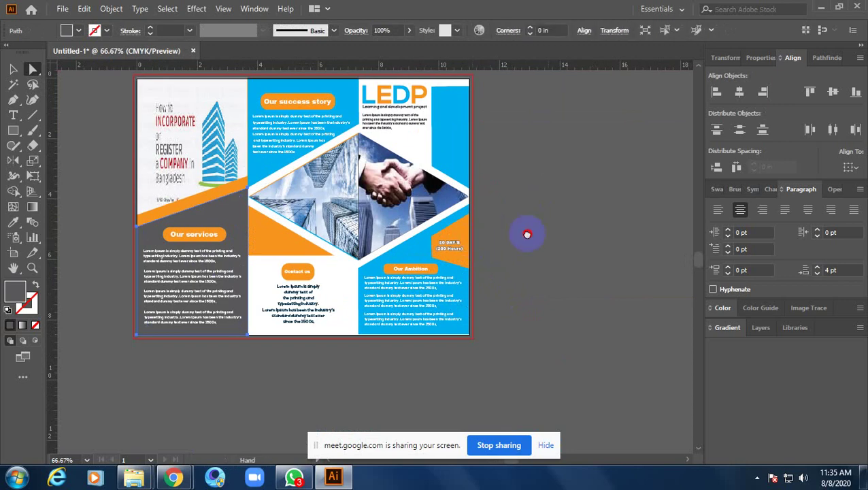
scroll(526, 231, "up", 1)
left_click(528, 231)
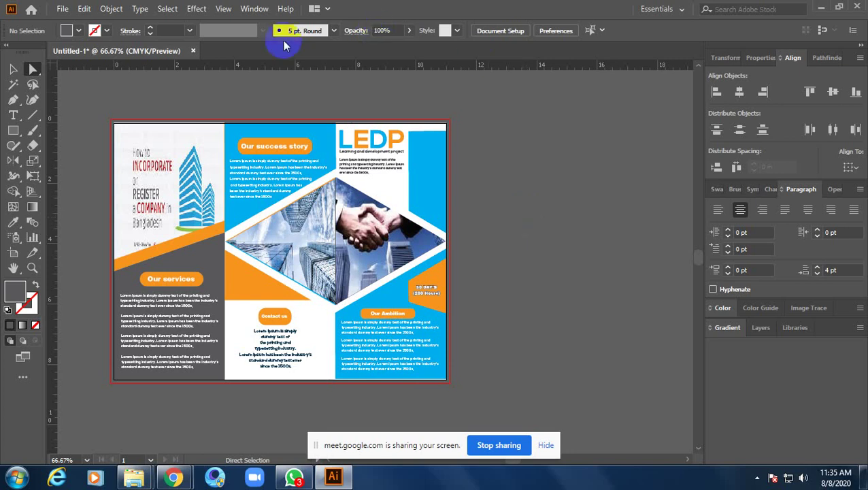
- Export artboard 1 as a High (300 ppi) JPEG named Untitled-1, then close without saving
left_click(62, 9)
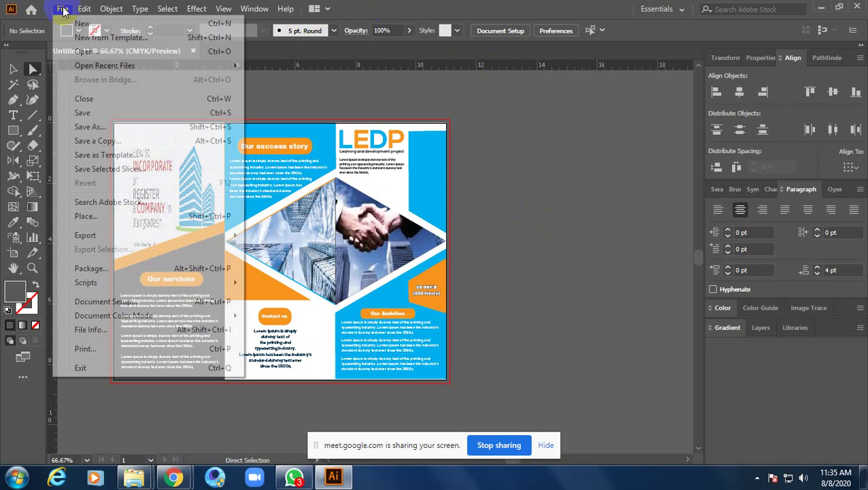
mouse_move(85, 235)
left_click(324, 249)
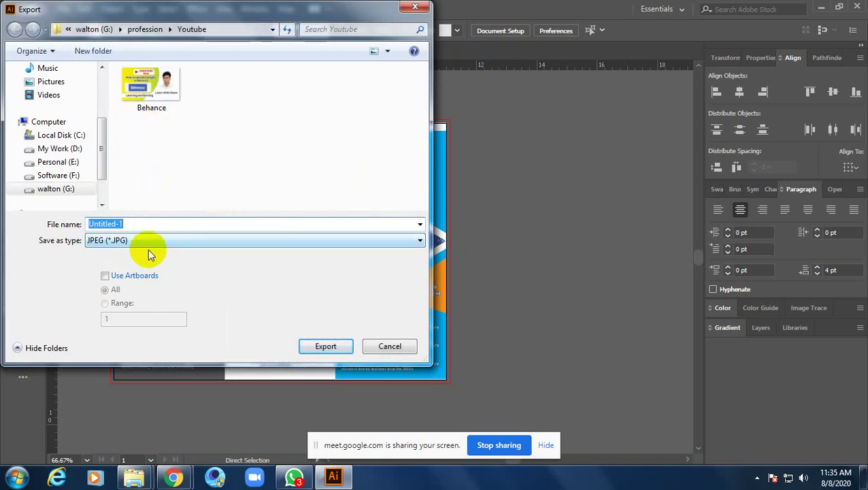
left_click(135, 276)
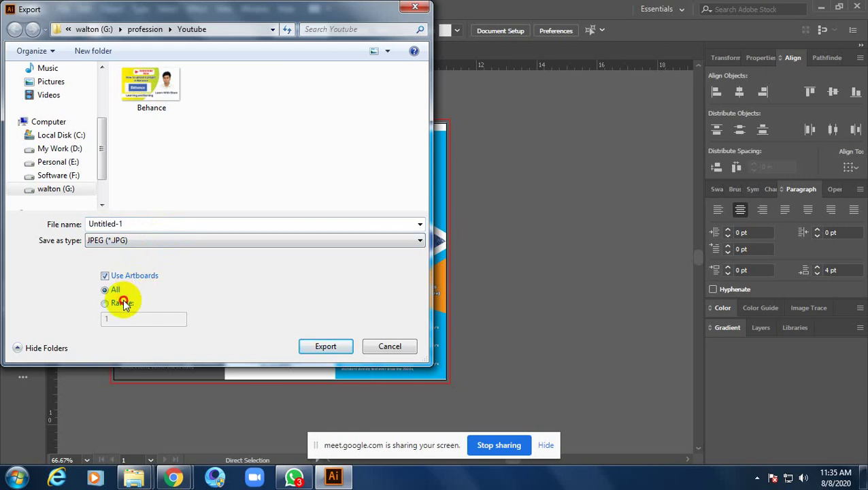
left_click(123, 302)
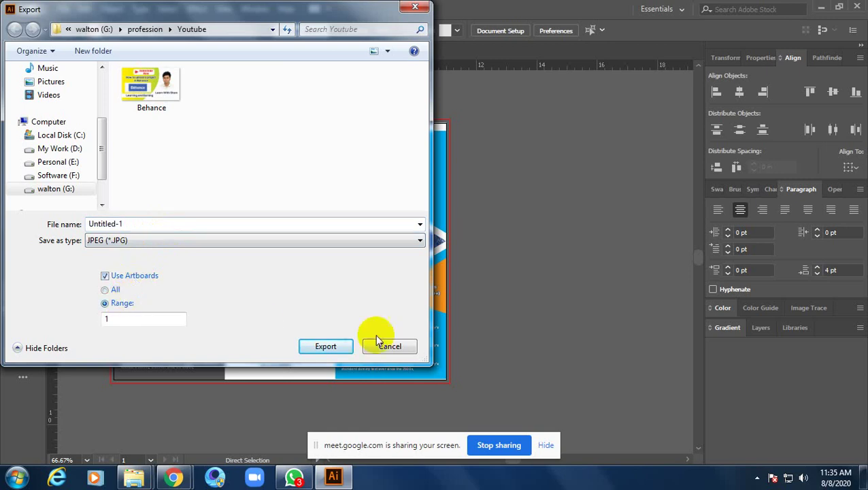
left_click(342, 353)
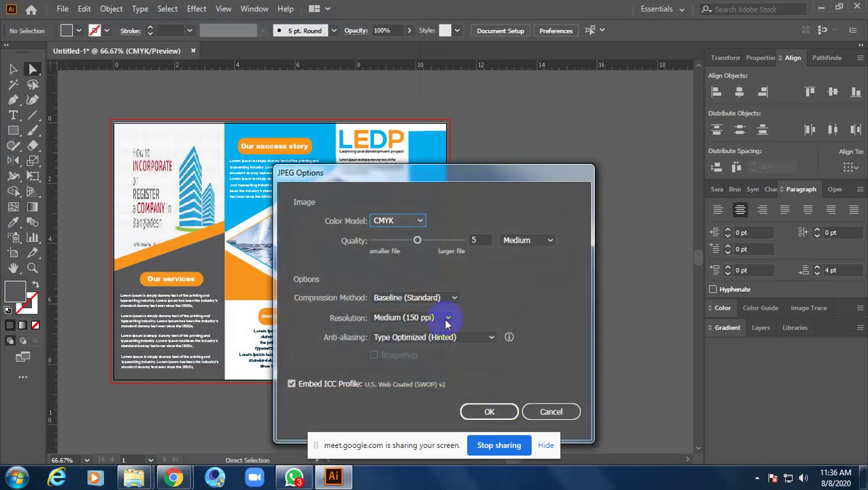
left_click(445, 321)
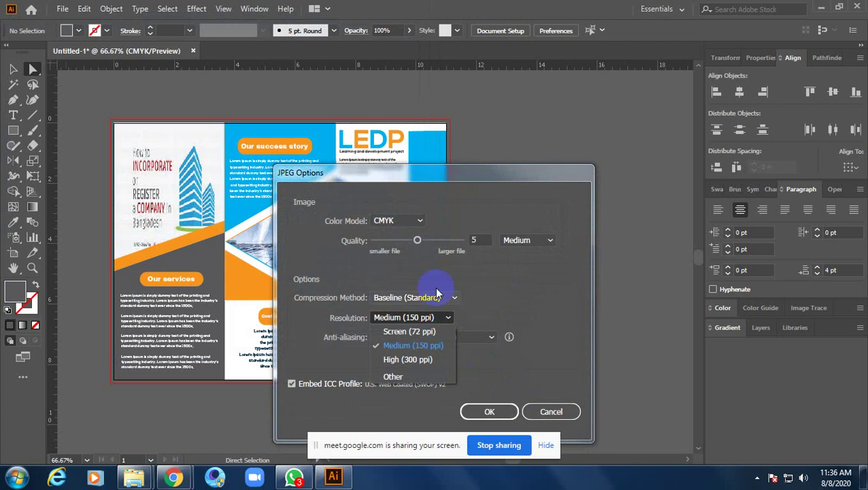
left_click(408, 359)
left_click(490, 411)
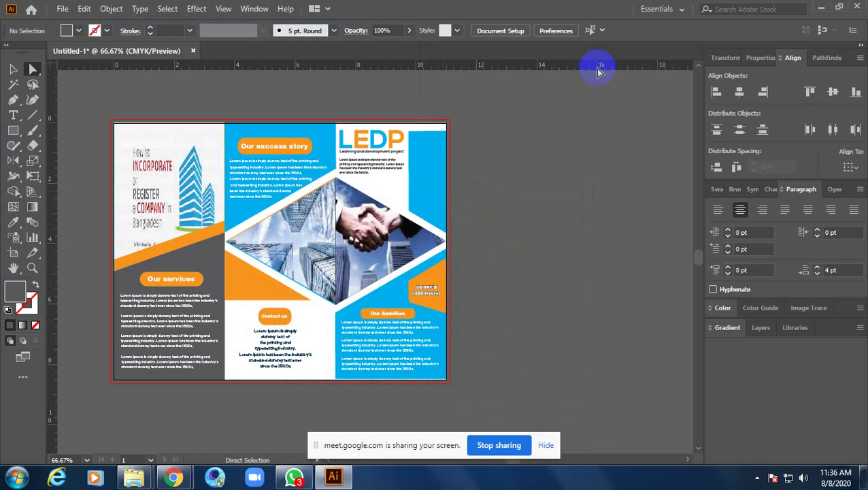
left_click(858, 8)
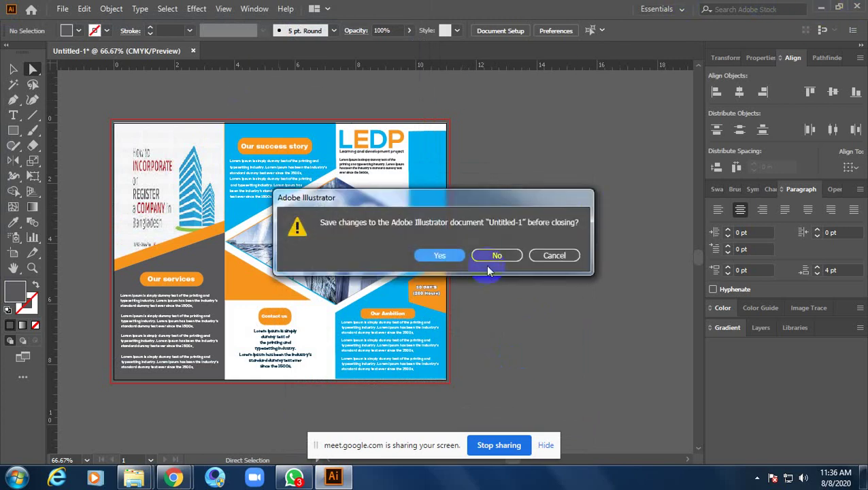
left_click(497, 257)
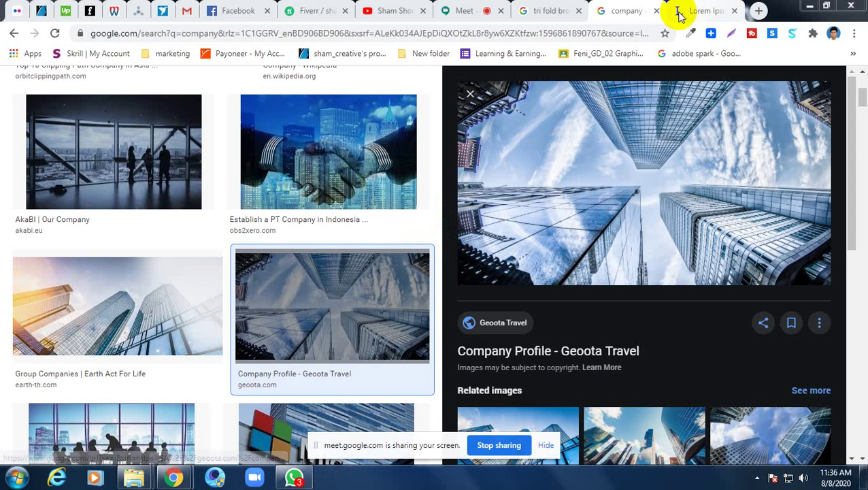
- Close the image search and Lorem Ipsum tabs, minimize Chrome, and refresh the desktop
left_click(660, 11)
left_click(657, 11)
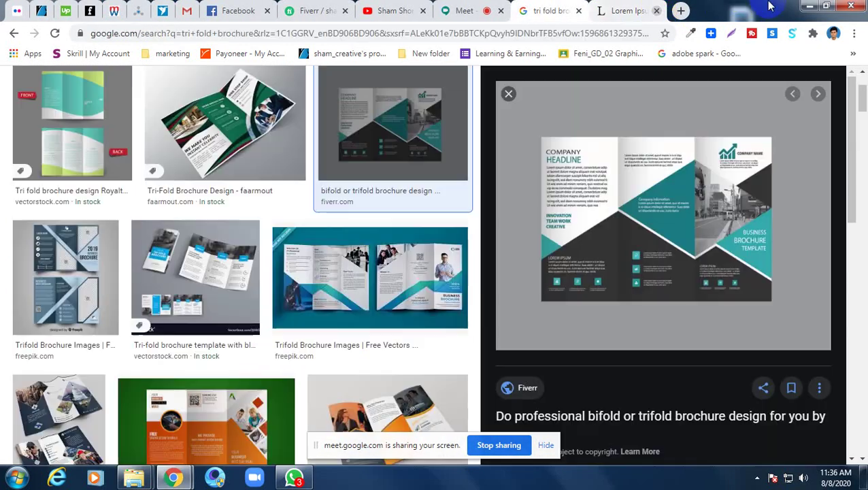
left_click(806, 6)
right_click(475, 53)
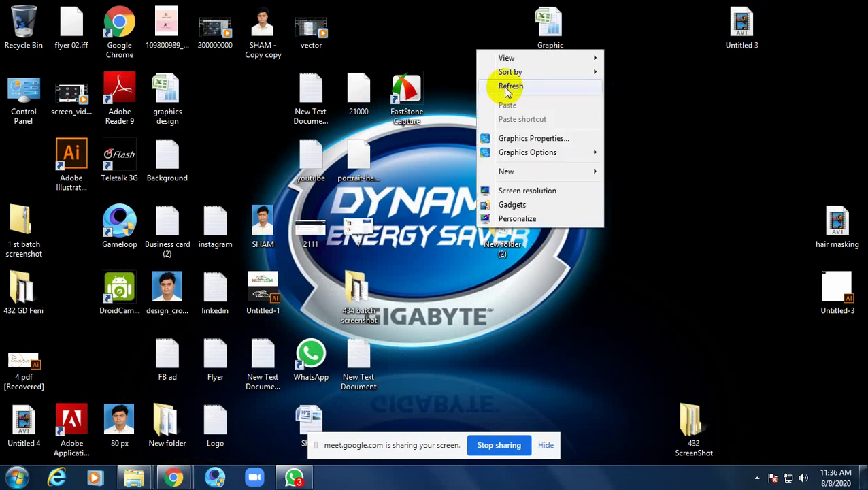
left_click(509, 85)
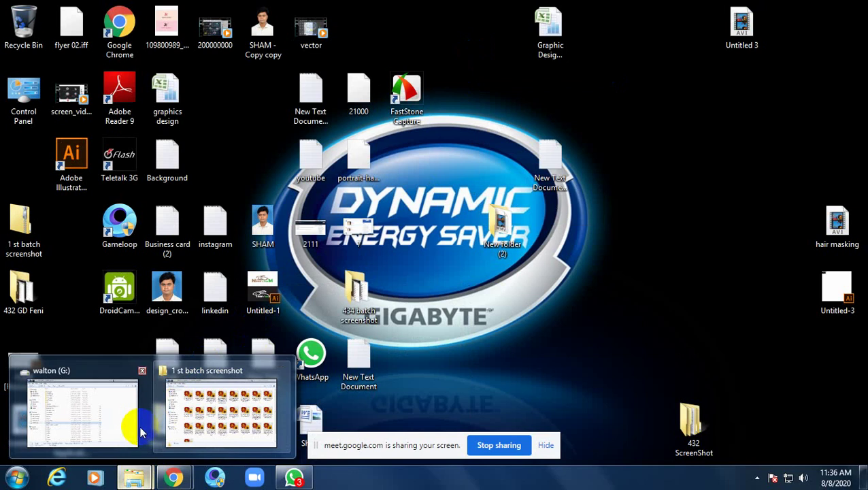
- Close the 1st batch screenshot window and browse an Explorer window to the My Work (D:) drive
left_click(284, 375)
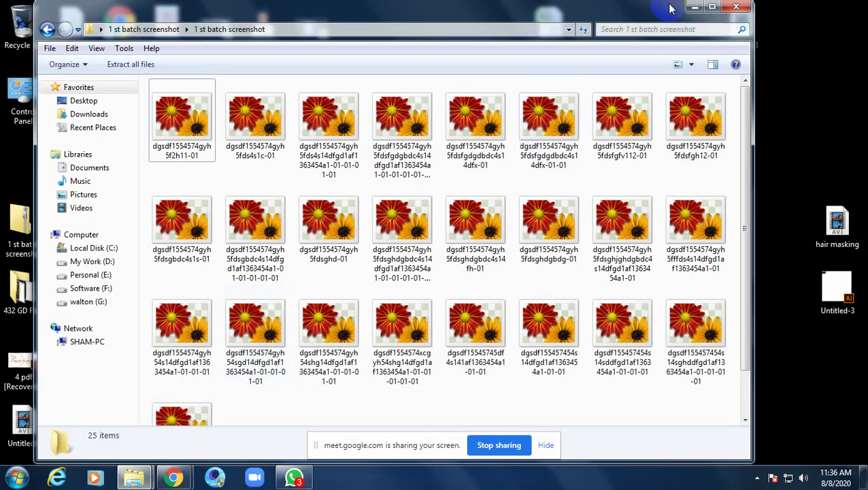
left_click(739, 7)
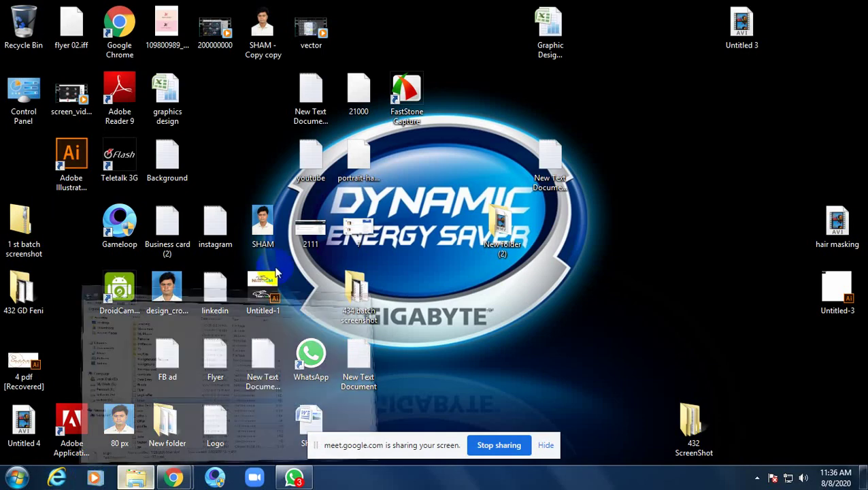
left_click(136, 380)
left_click(59, 261)
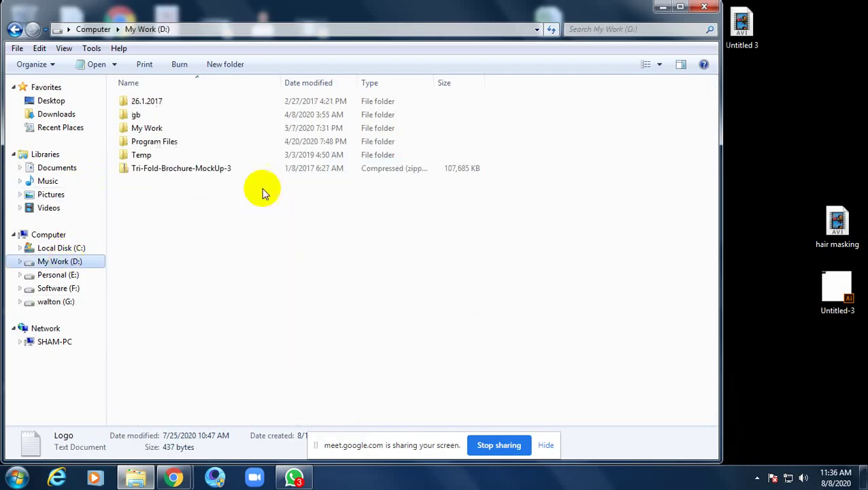
double_click(184, 129)
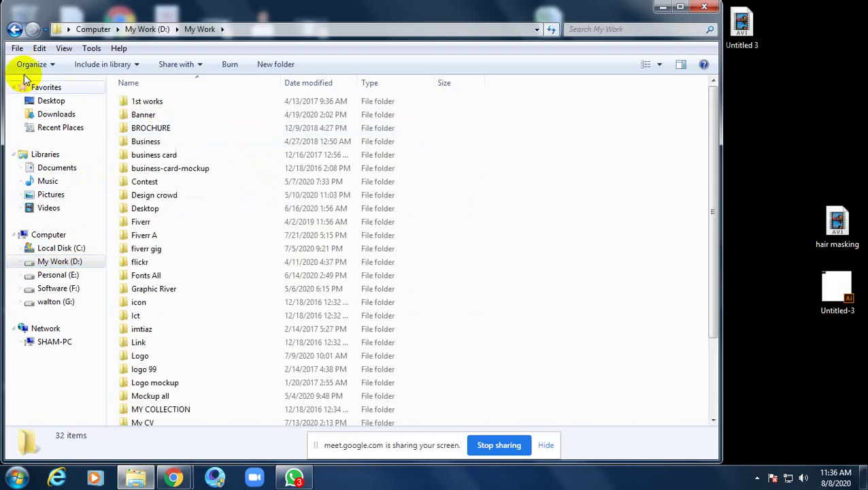
left_click(14, 29)
- Open Tri Fold Brochure MockUp 2 inside the Tri-Fold-Brochure-MockUp-3 zip and select its Photoshop file
double_click(192, 167)
left_click(191, 115)
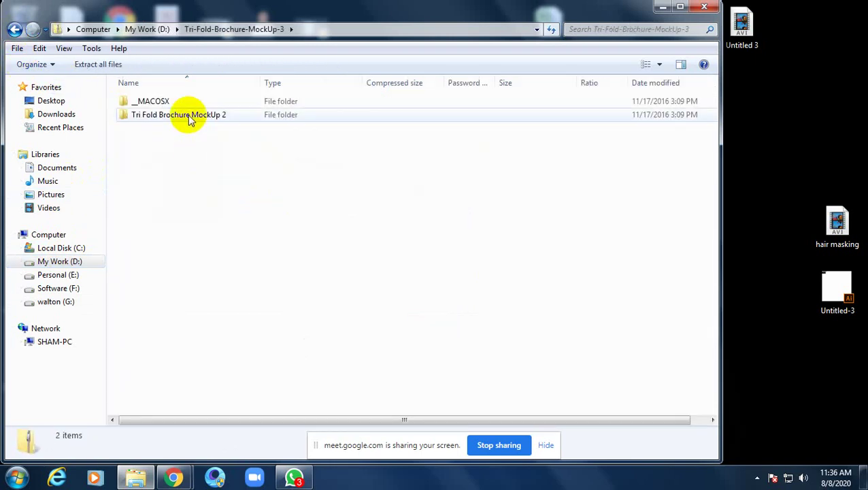
double_click(190, 115)
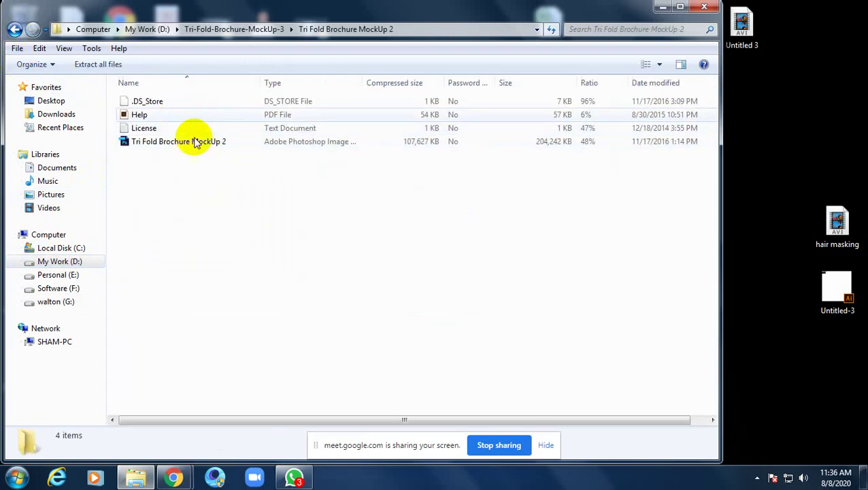
left_click(196, 143)
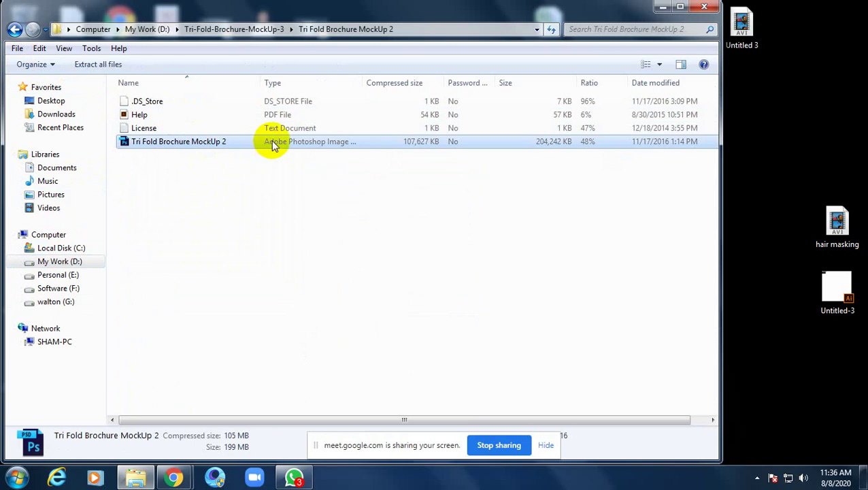